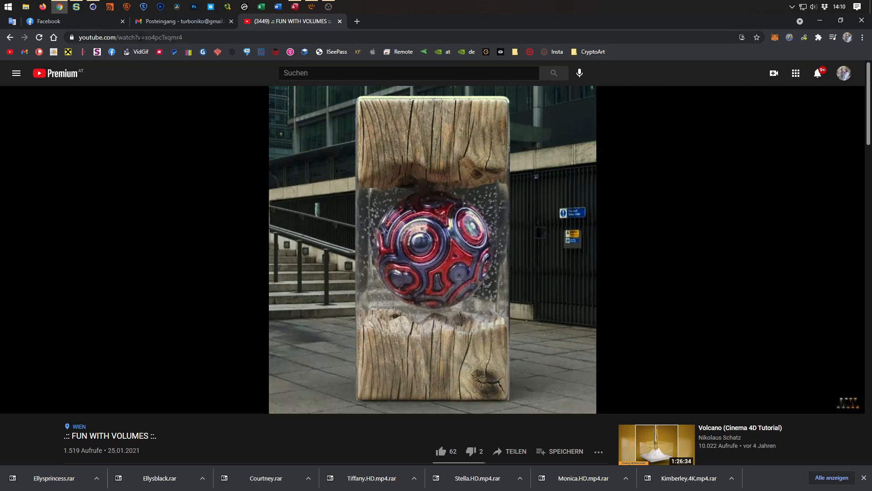
Examine the patterned sphere in the FUN WITH VOLUMES reference video in the browser, playing it briefly and pausing.
click(359, 291)
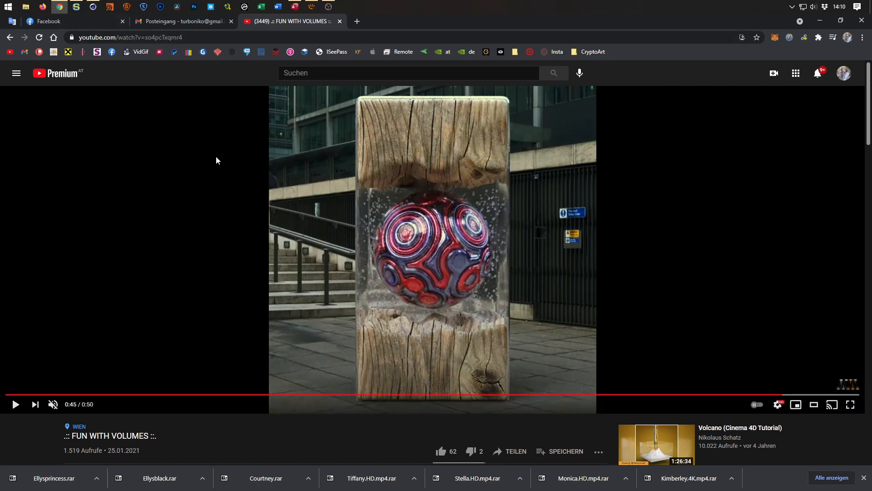
mouse_move(78, 9)
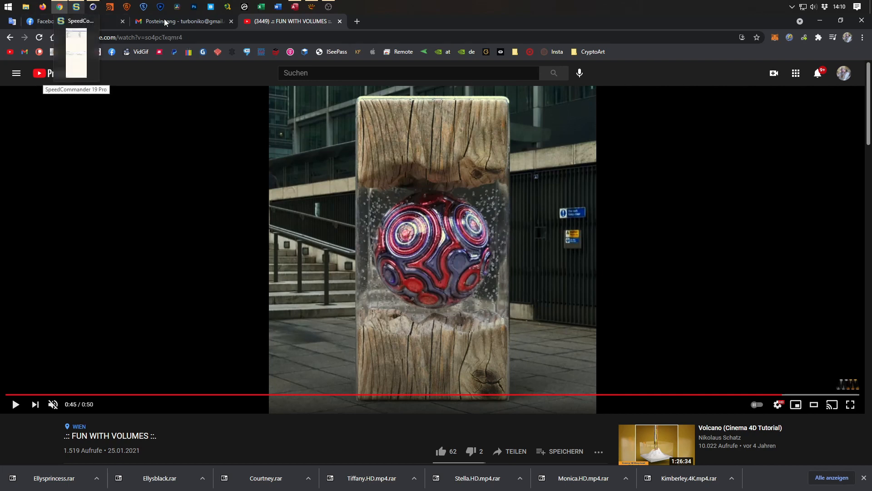
click(92, 7)
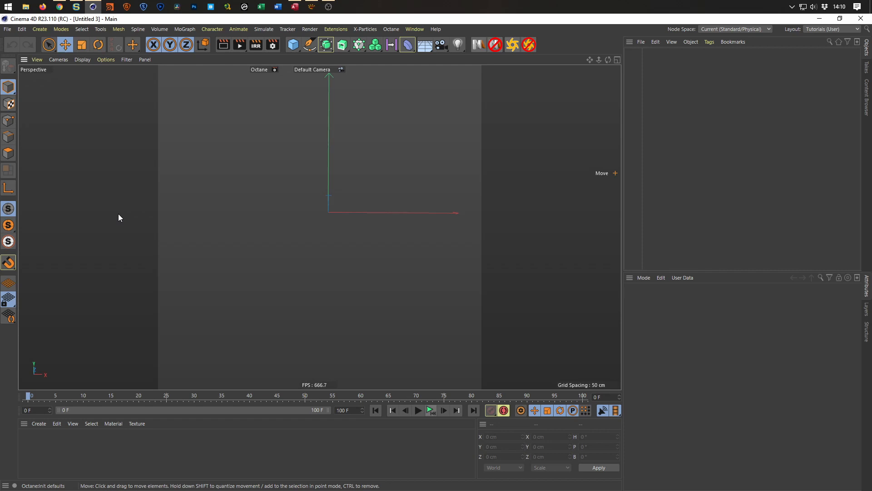
click(59, 7)
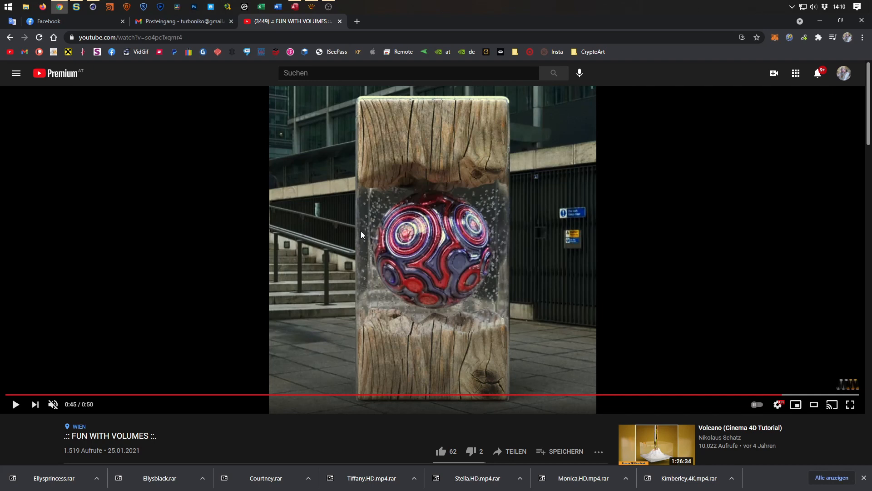
click(15, 404)
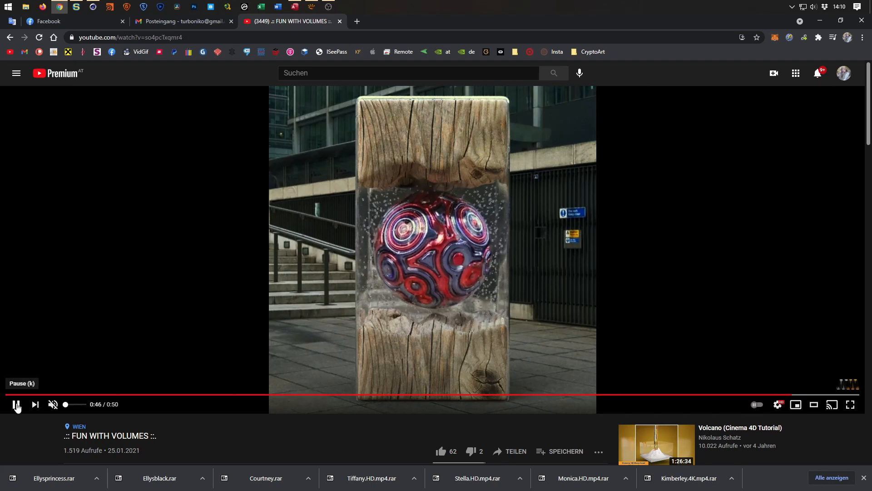
click(16, 405)
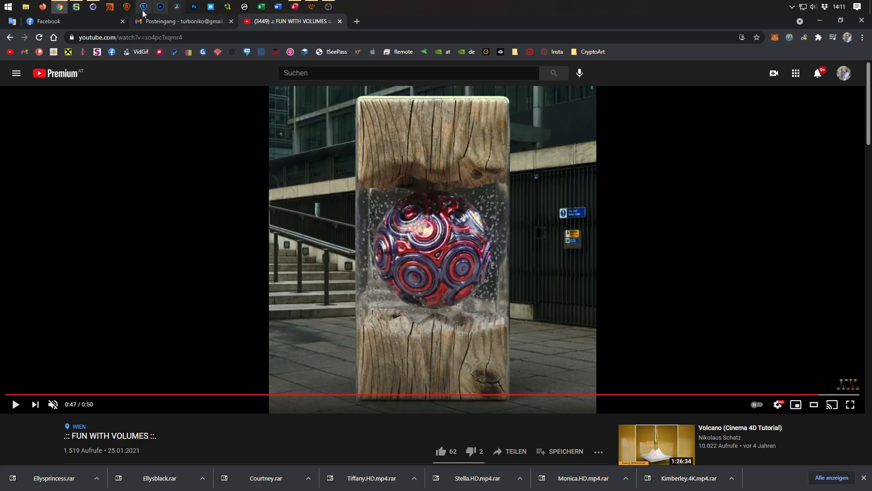
Switch to Cinema 4D, add a sphere at the origin and set its segments to 200.
click(94, 7)
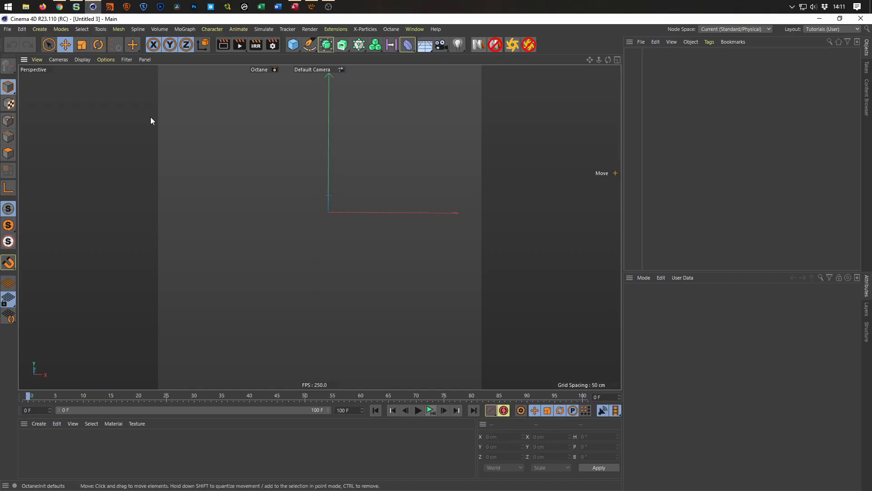
click(293, 44)
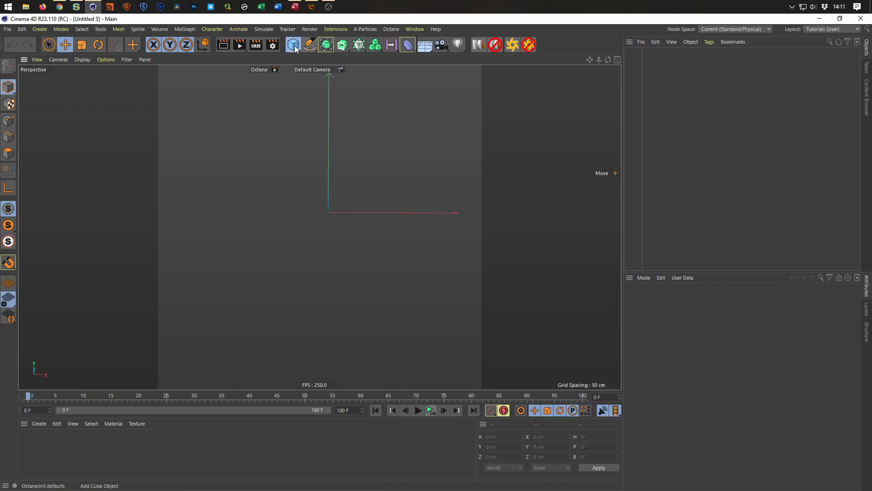
click(474, 73)
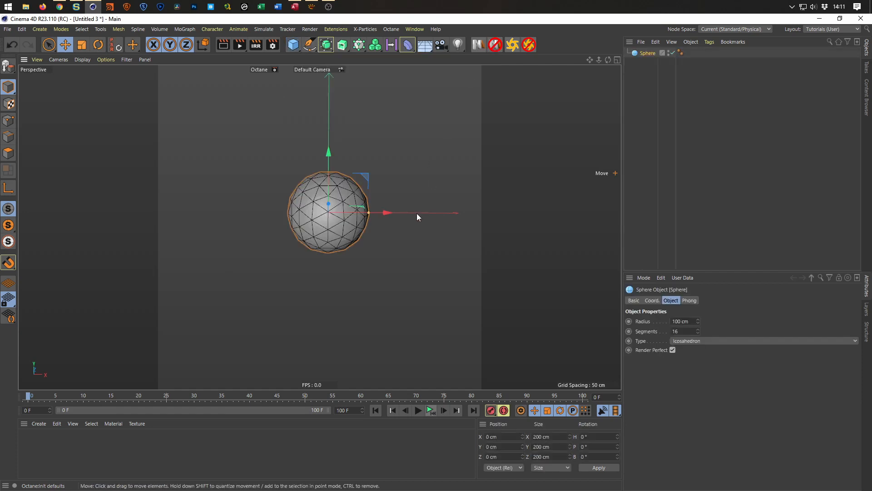
alt+drag(366, 191, 329, 220)
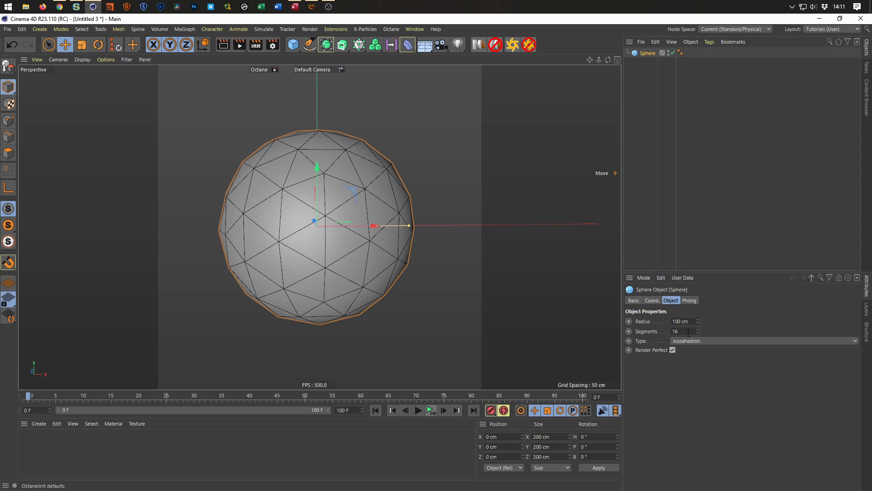
text(200)
key(Return)
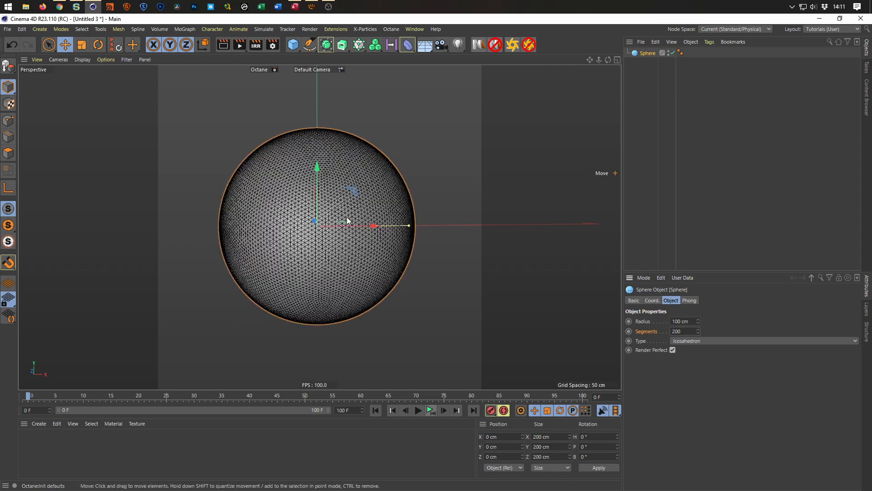
Nest the sphere in a Volume Builder and nest that builder in a Volume Mesher.
scroll(349, 217, up, 1)
alt+middle_drag(371, 220, 378, 222)
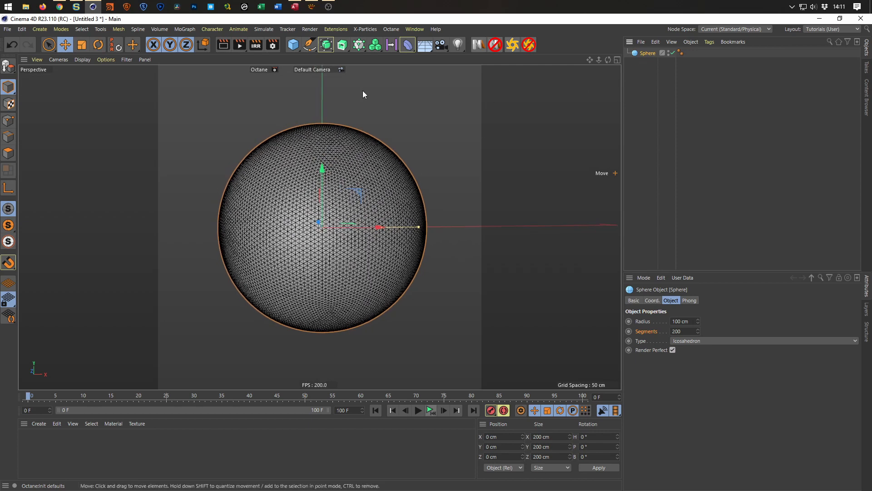
click(380, 48)
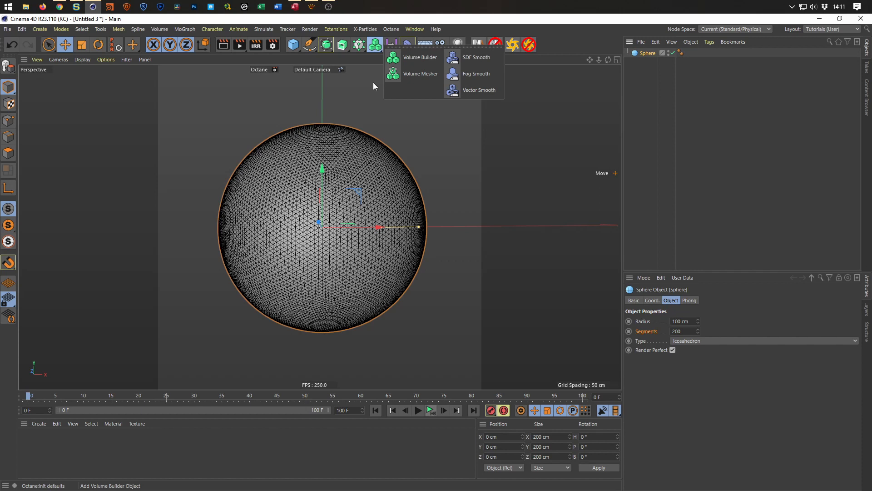
alt+click(425, 60)
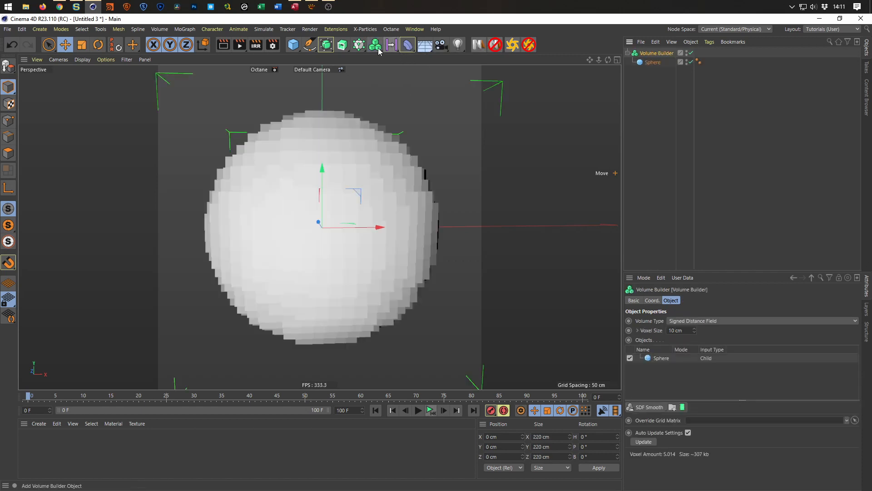
click(375, 48)
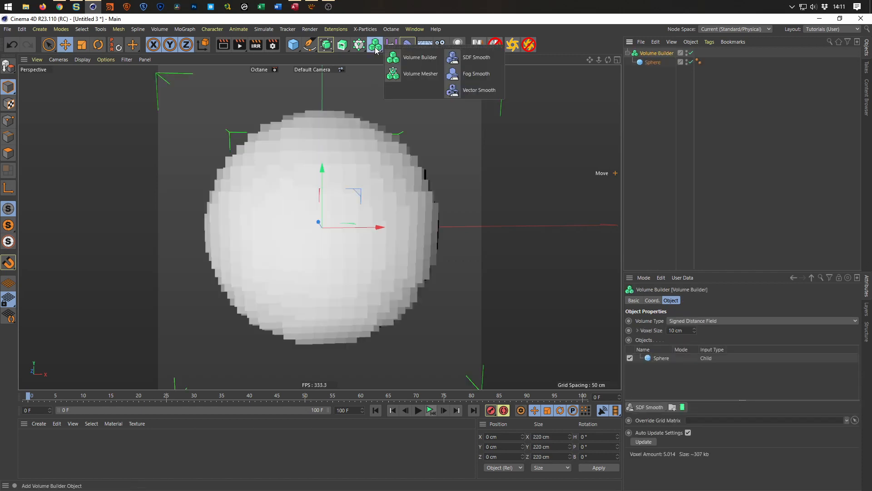
alt+click(421, 74)
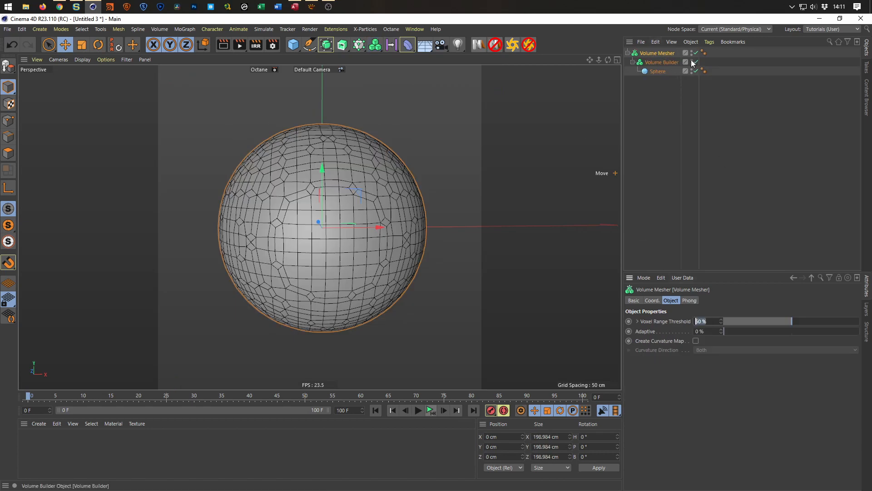
Set the Volume Builder's voxel size to 2 cm.
click(676, 63)
click(681, 330)
text(2)
key(Return)
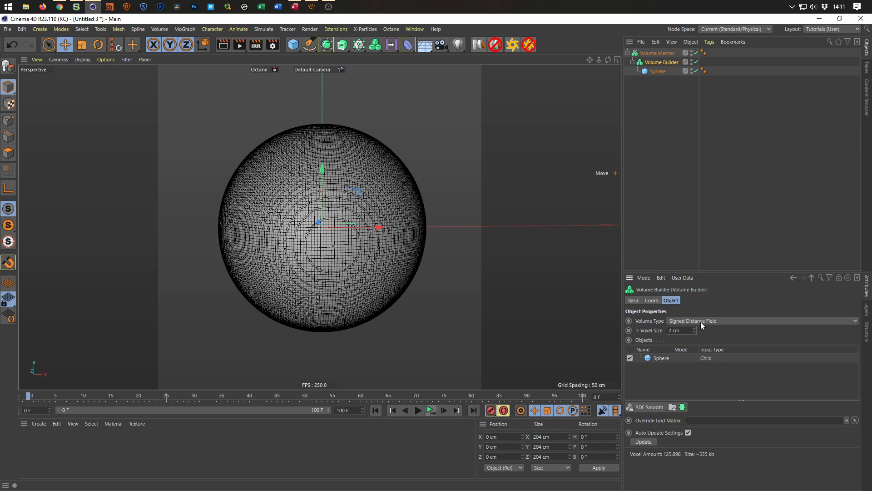
alt+right_drag(361, 256, 350, 257)
mouse_move(351, 257)
alt+mouse_down()
mouse_move(359, 278)
mouse_move(352, 249)
mouse_move(320, 250)
mouse_move(353, 256)
alt+mouse_up()
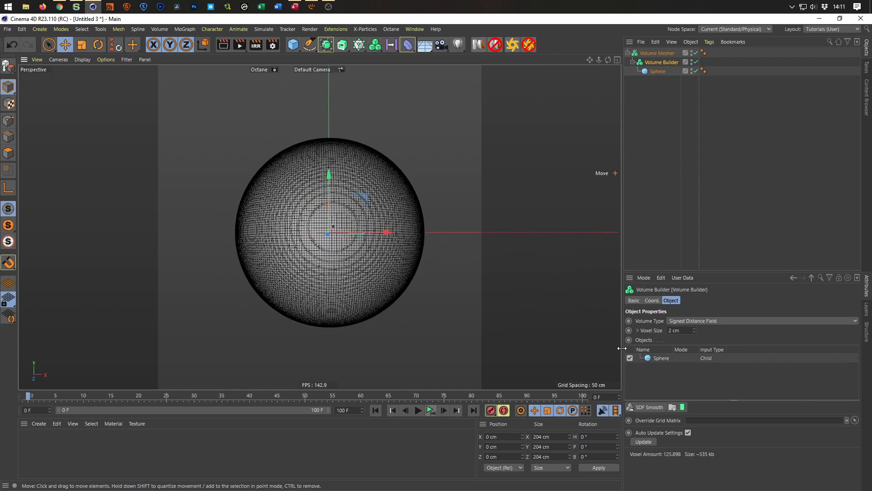
Change the Volume Builder's volume type to Fog.
click(704, 320)
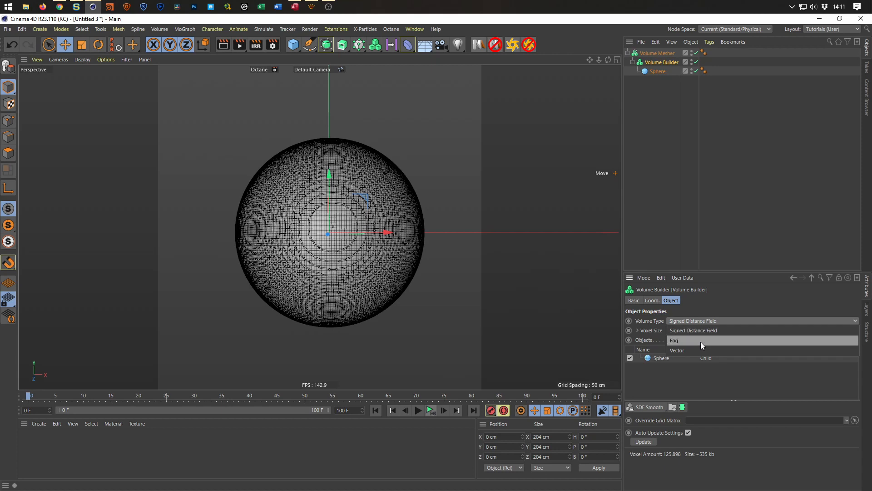
click(701, 342)
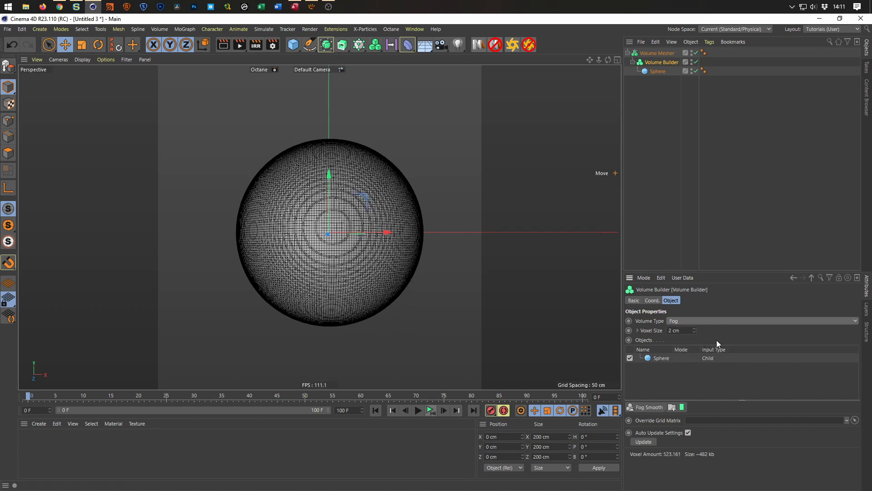
scroll(352, 244, up, 2)
mouse_move(352, 240)
alt+mouse_down()
mouse_move(369, 238)
mouse_move(345, 237)
mouse_move(345, 245)
alt+mouse_up()
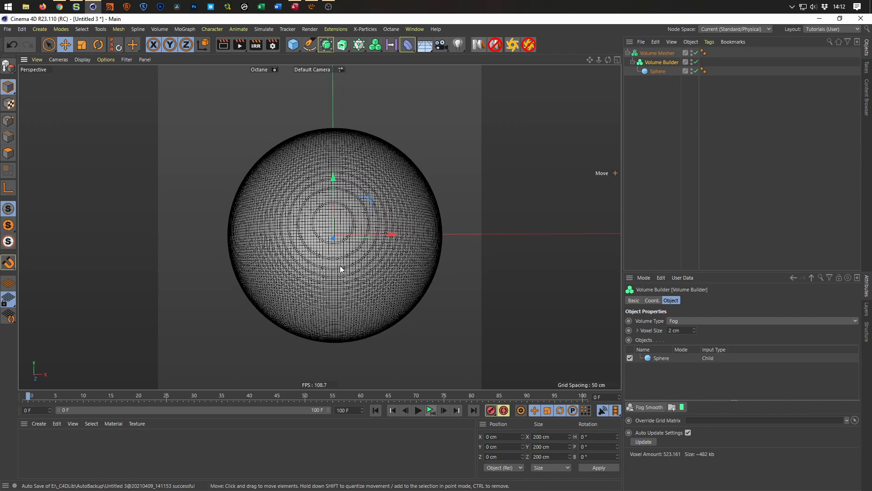
Switch the perspective view to Gouraud Shading without lines.
key(n)
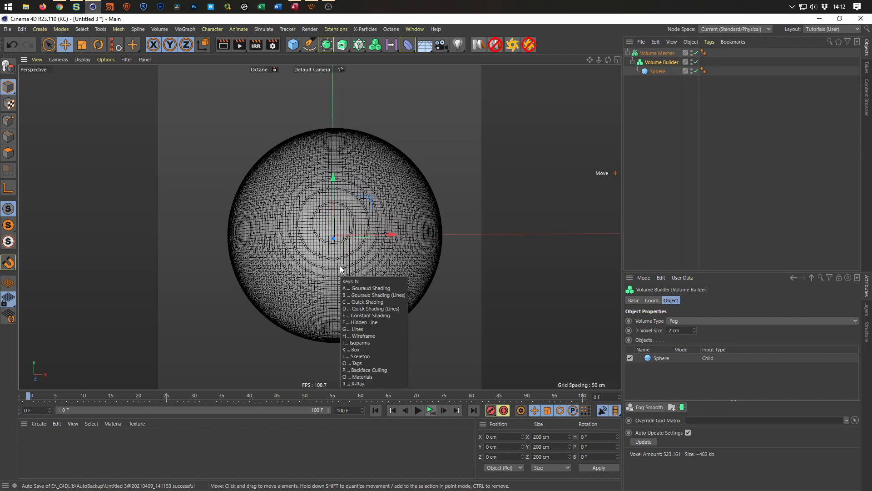
key(a)
mouse_move(340, 265)
alt+mouse_down()
mouse_move(397, 217)
mouse_move(482, 222)
mouse_move(365, 229)
mouse_move(345, 221)
mouse_move(348, 199)
mouse_move(358, 250)
mouse_move(356, 231)
alt+mouse_up()
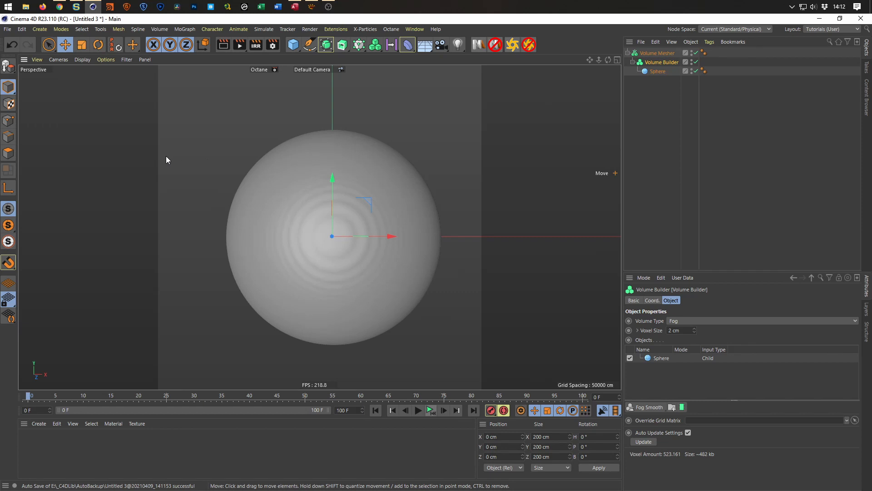
Save the scene as volumesTut.c4d in the _Temp folder.
key(ctrl+s)
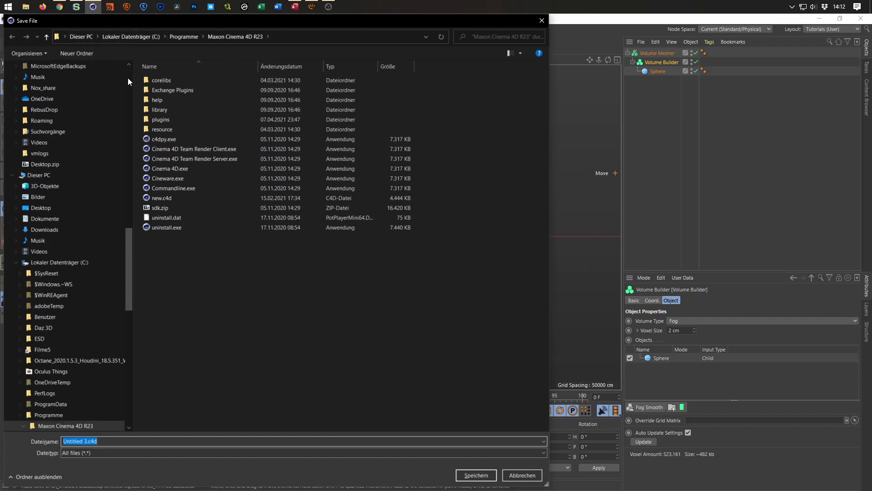
scroll(127, 78, up, 15)
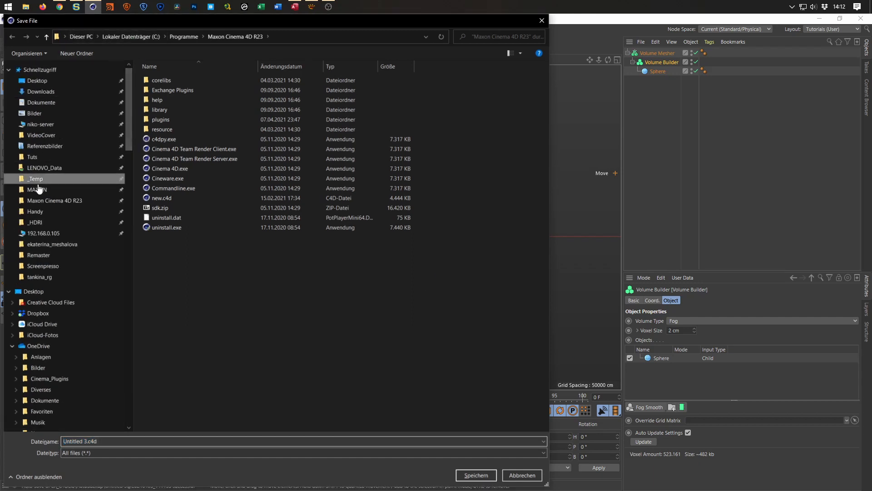
click(37, 179)
click(134, 442)
key(shift+Left)
key(shift+Left)
key(shift+Left)
key(shift+Left)
text(vol)
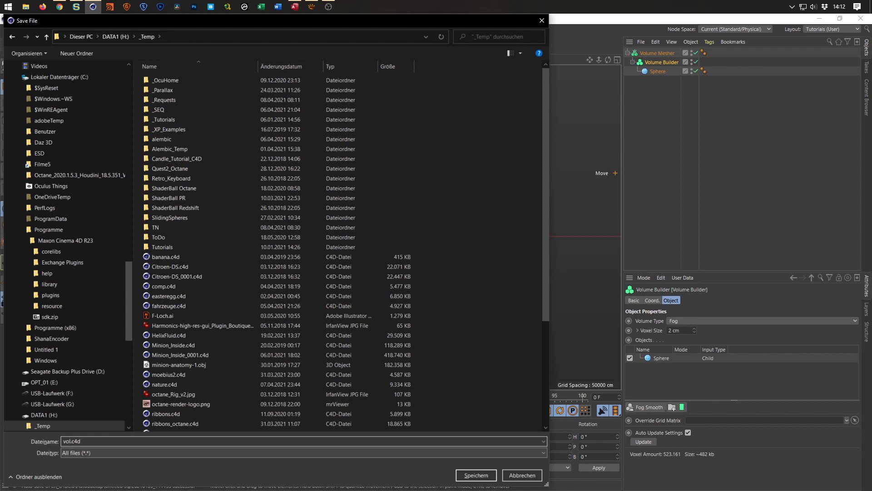
text(umesTut)
key(Return)
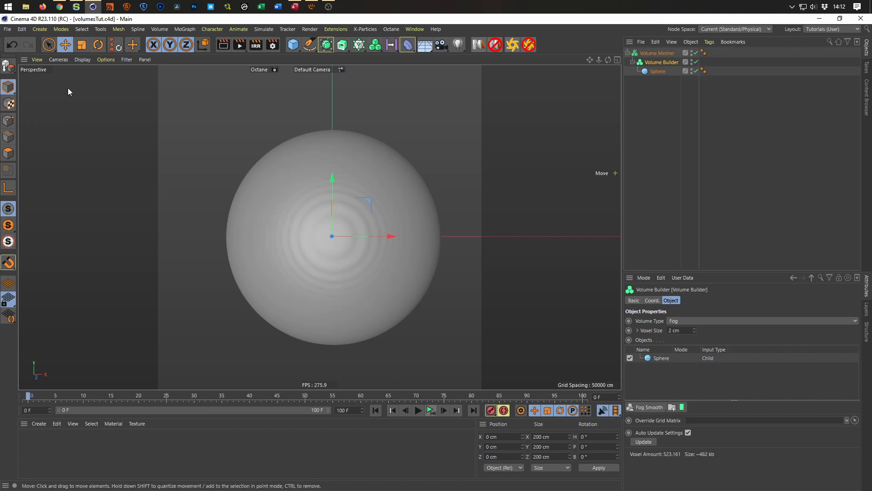
Review the reference video and its description in the browser, and return to Cinema 4D.
click(60, 7)
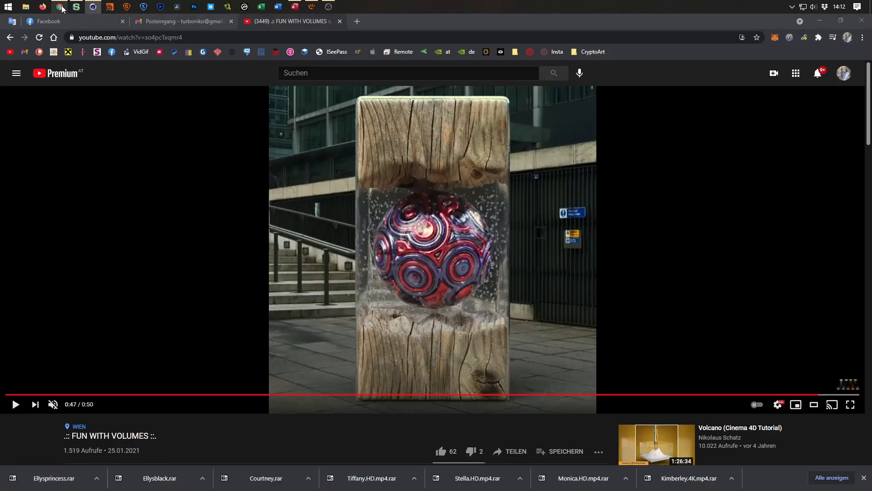
scroll(357, 279, down, 3)
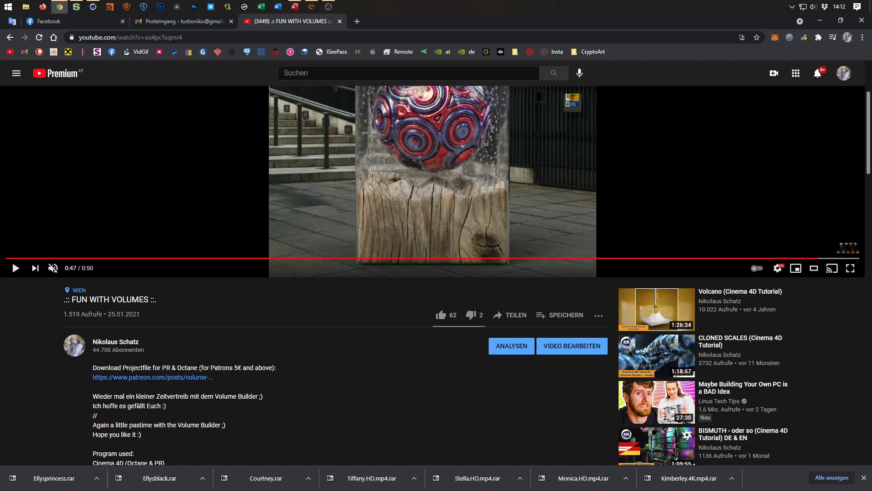
scroll(762, 77, up, 3)
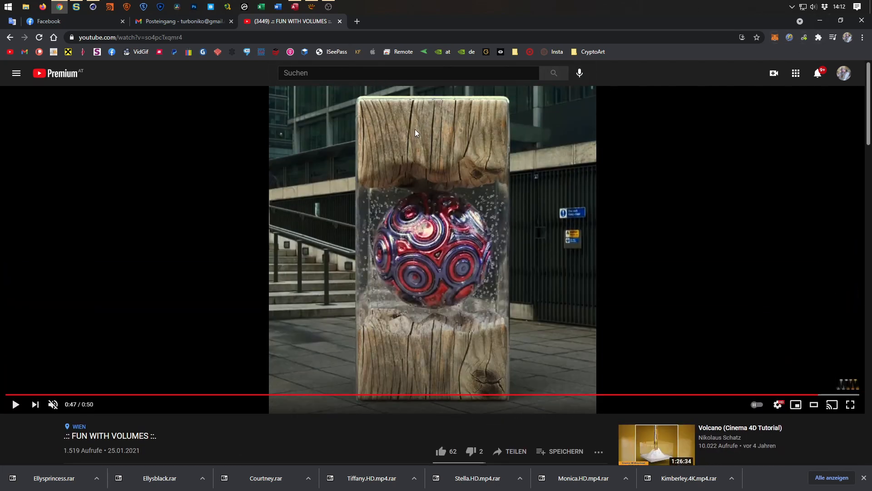
scroll(380, 272, down, 2)
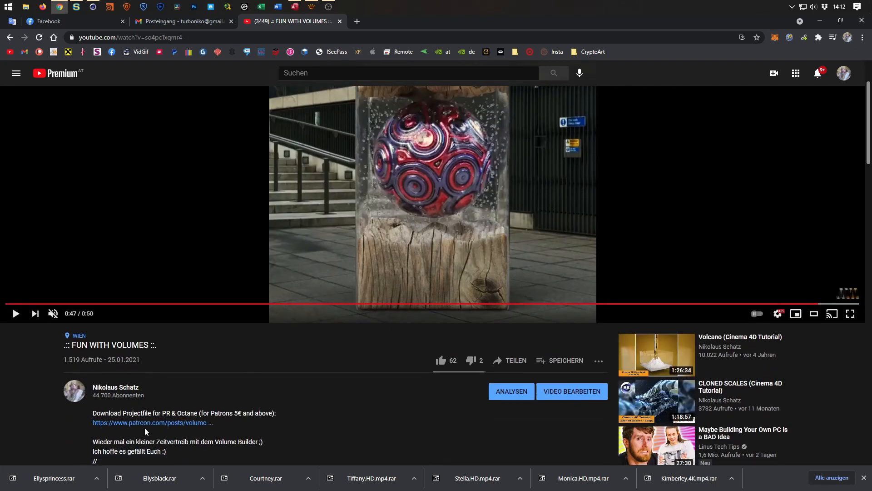
scroll(415, 262, up, 1)
scroll(414, 263, up, 2)
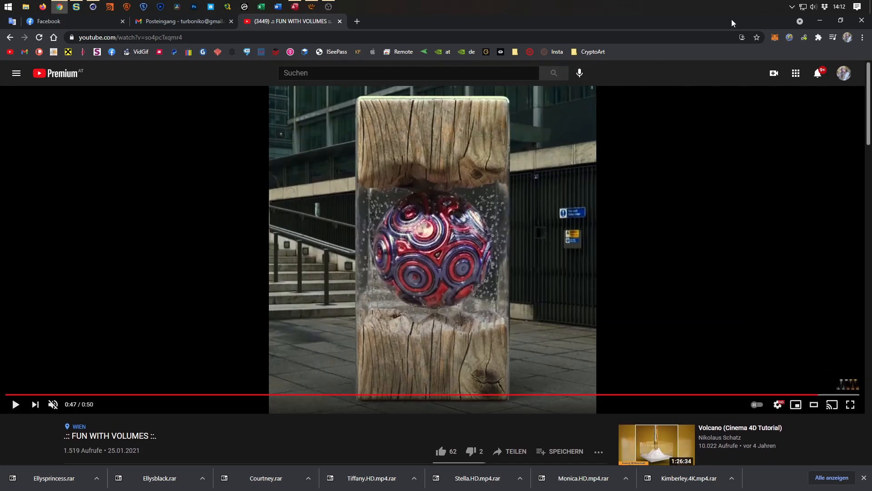
click(825, 23)
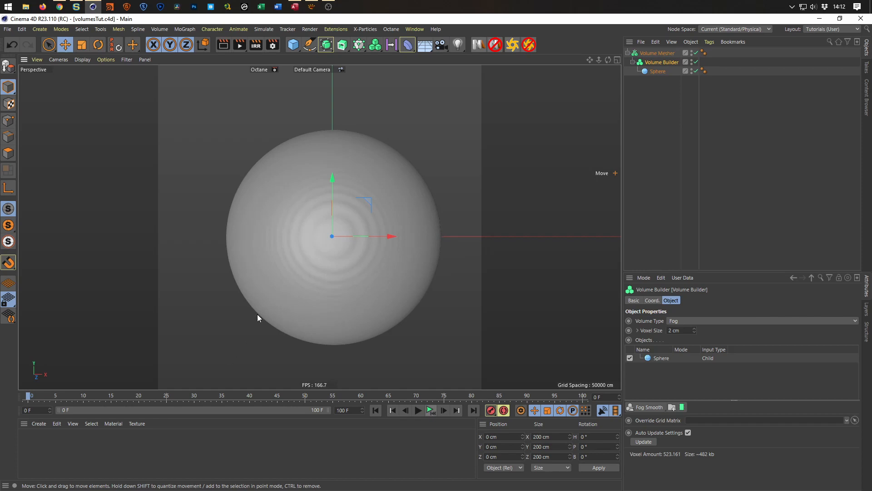
Add a Shader Field to the scene and load a Noise shader into it.
click(45, 29)
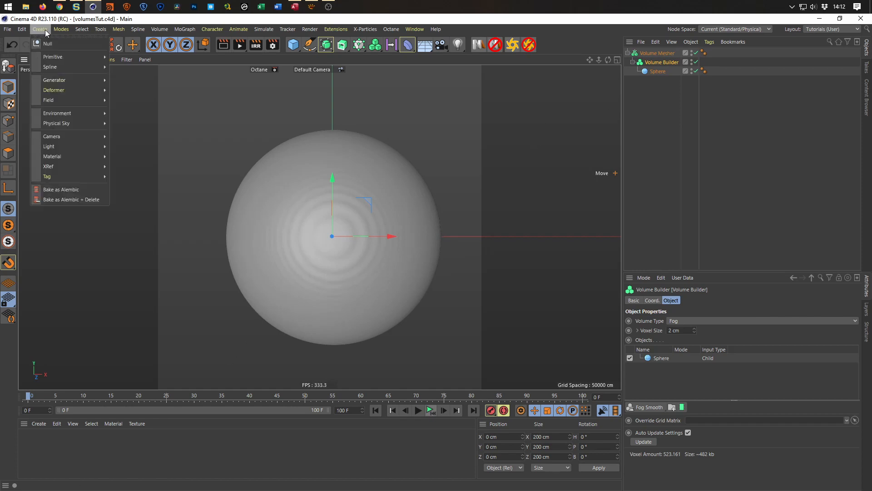
mouse_move(72, 99)
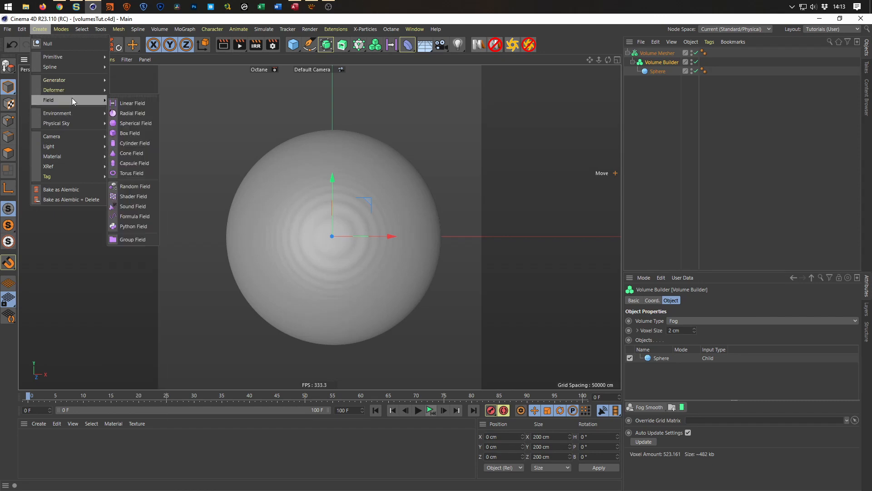
click(136, 195)
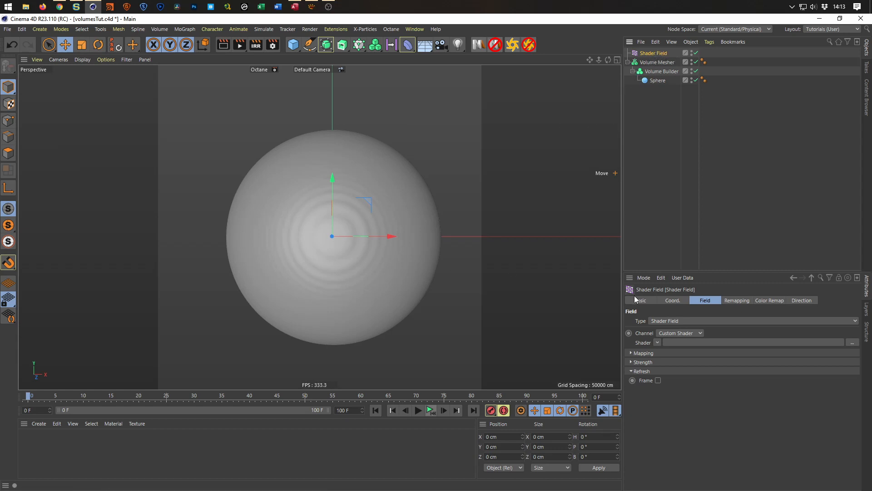
click(657, 342)
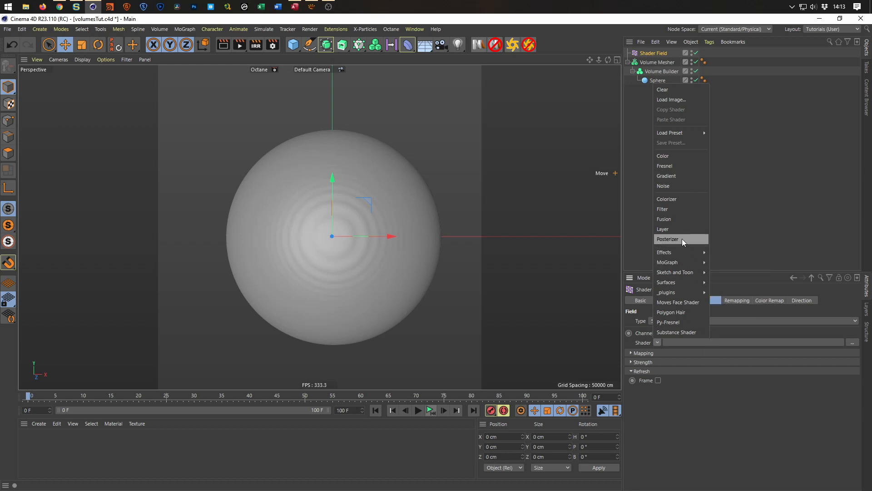
click(683, 186)
Set the field's noise shader to the Voronoi 1 type with a global scale of 500%.
click(668, 361)
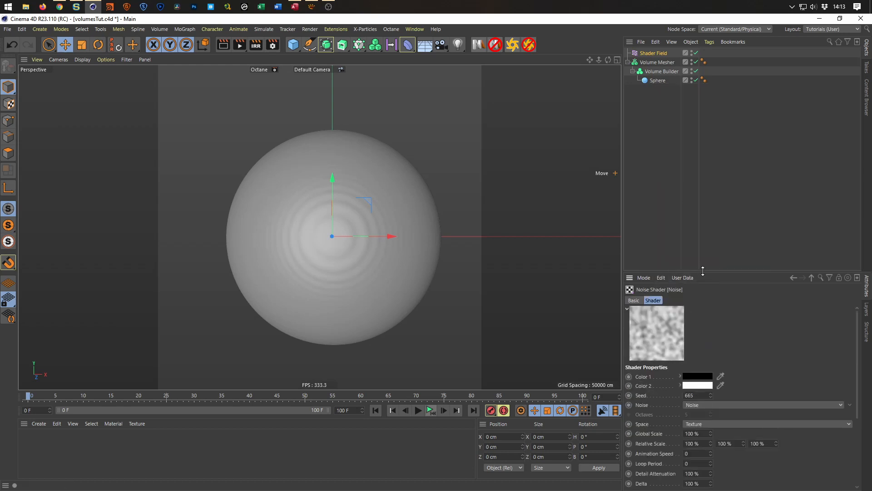
drag(704, 272, 706, 148)
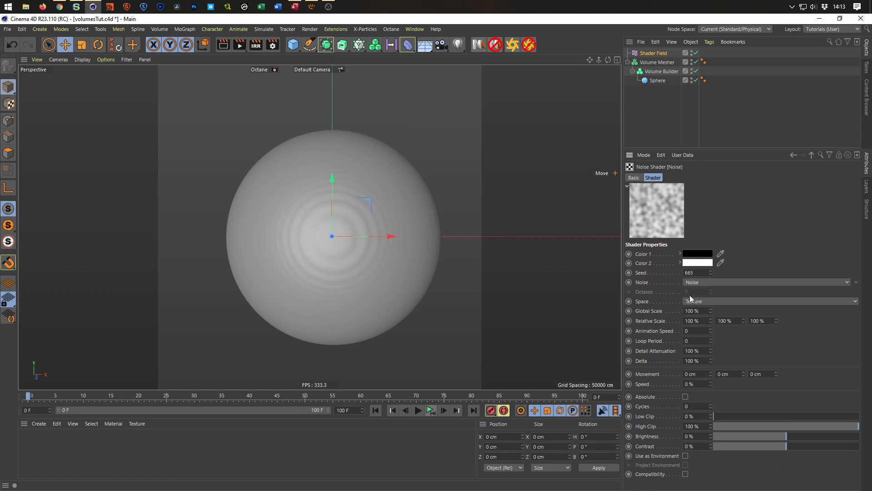
click(703, 284)
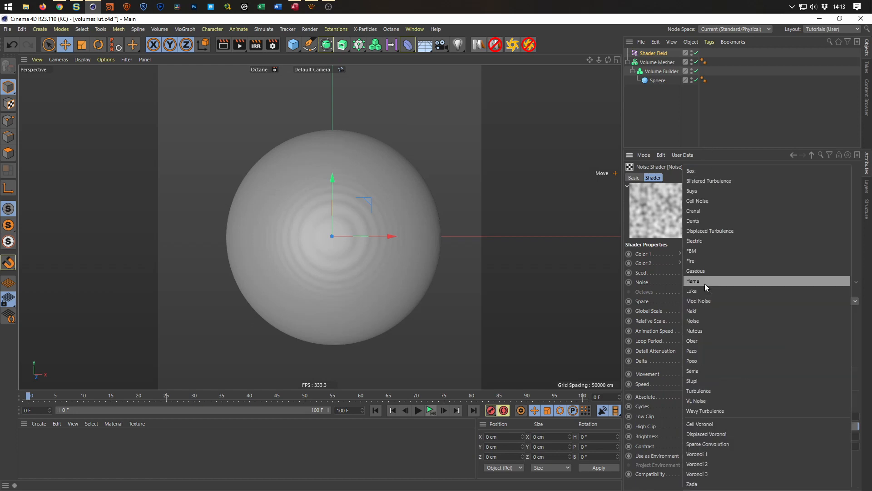
click(716, 453)
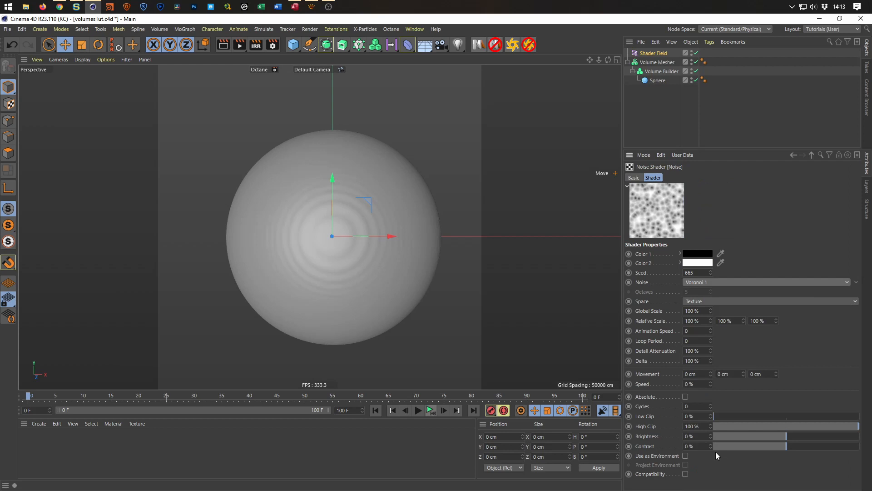
double_click(693, 311)
text(500)
key(Return)
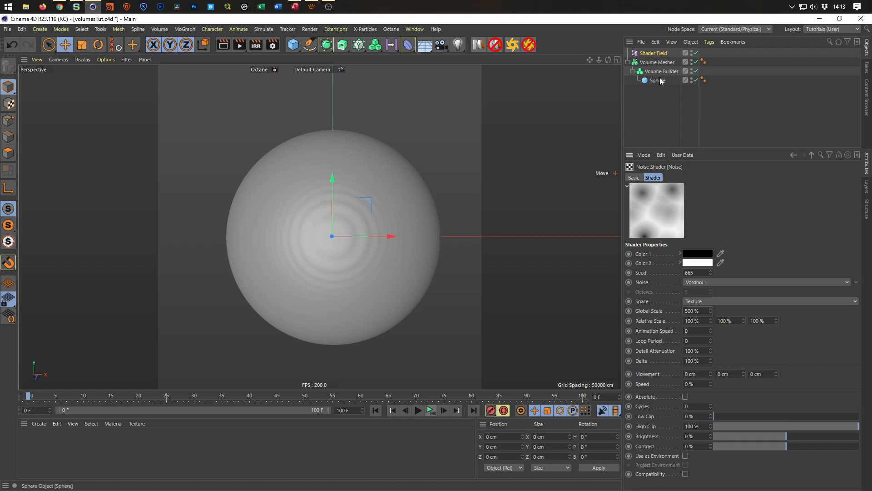
Link the Shader Field above the sphere in the Volume Builder's objects and set its mode to Min.
drag(747, 150, 747, 172)
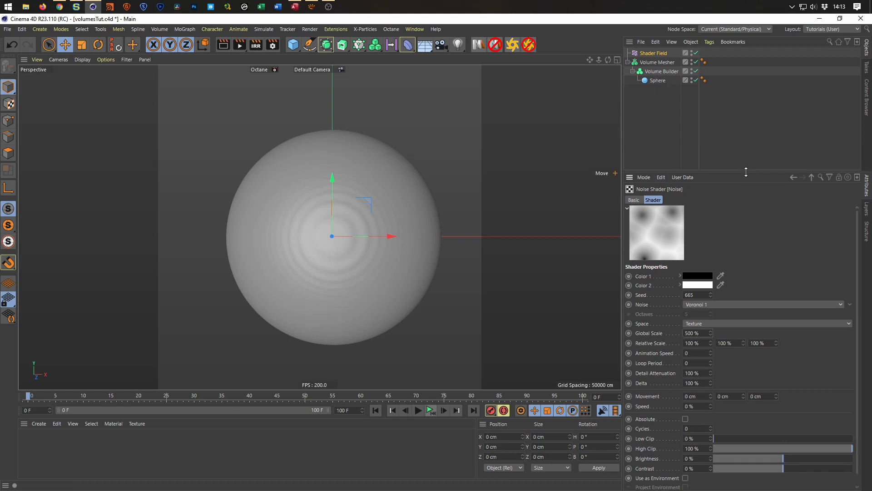
click(663, 72)
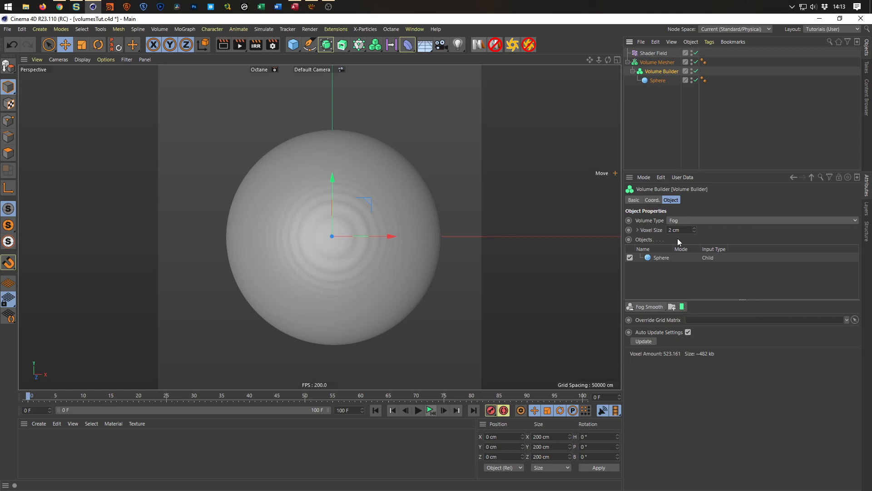
drag(651, 52, 664, 258)
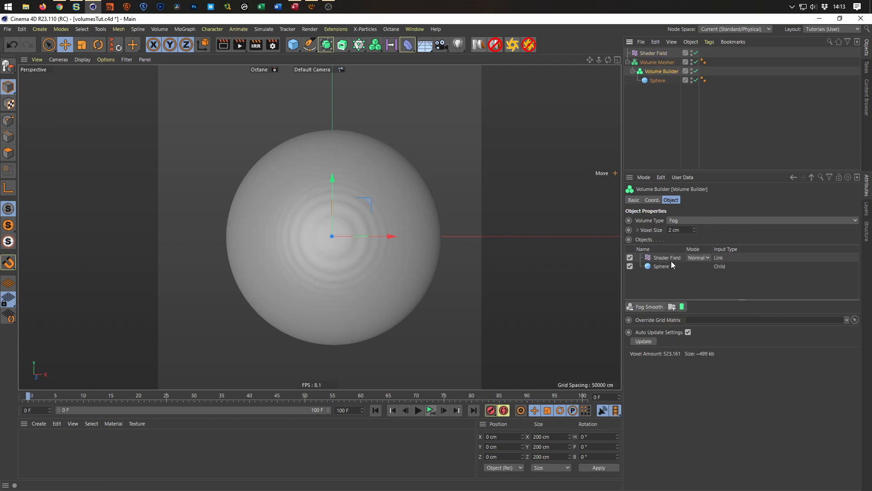
click(696, 257)
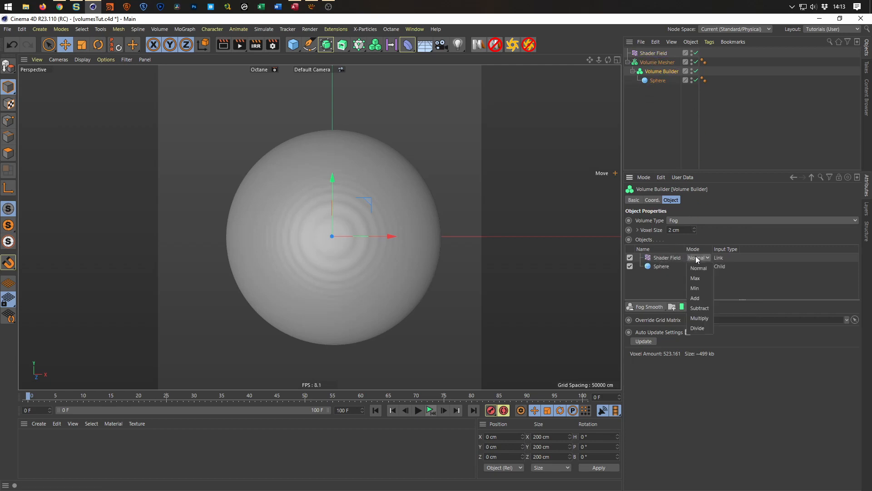
click(702, 288)
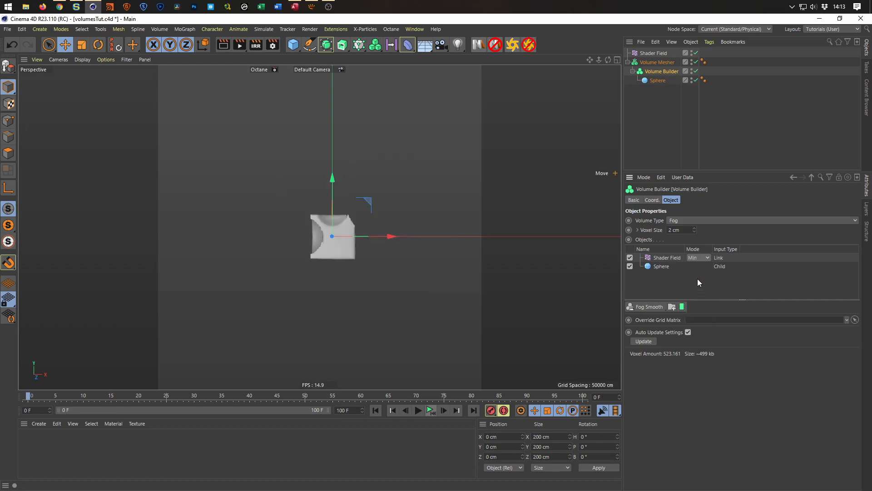
Change the Shader Field's creation space in the Volume Builder to Objects Below.
click(666, 258)
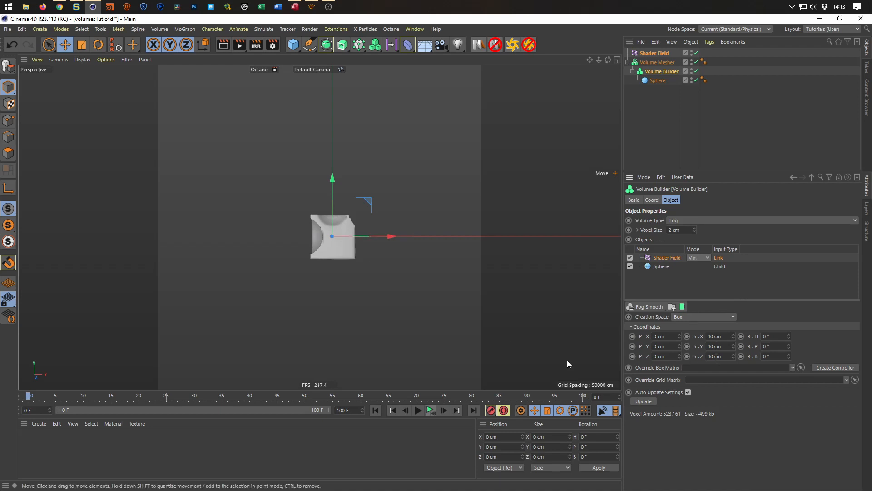
click(704, 318)
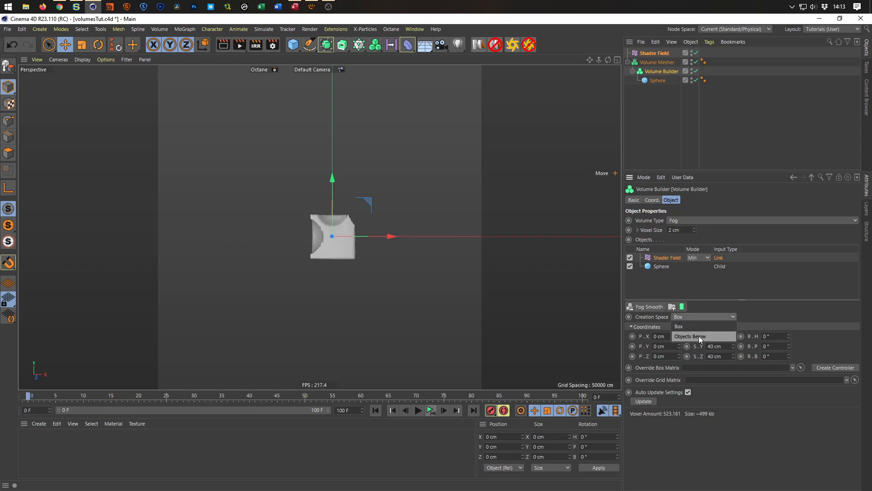
click(691, 336)
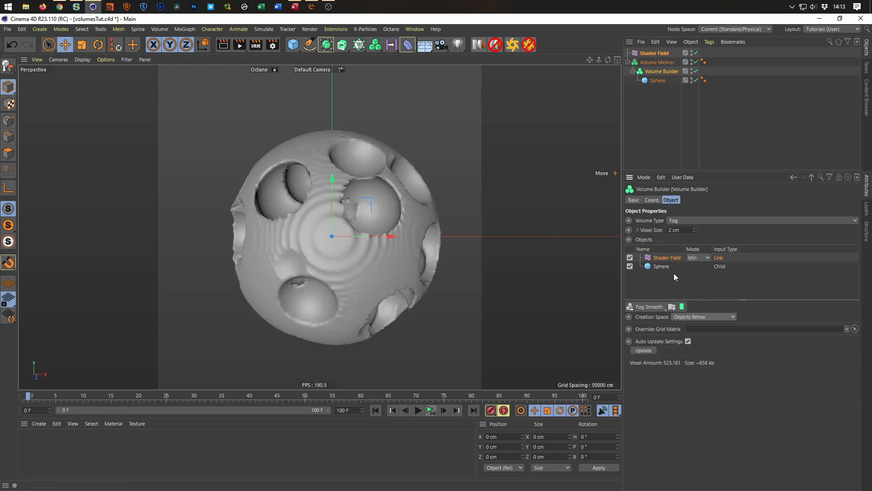
alt+drag(287, 234, 357, 245)
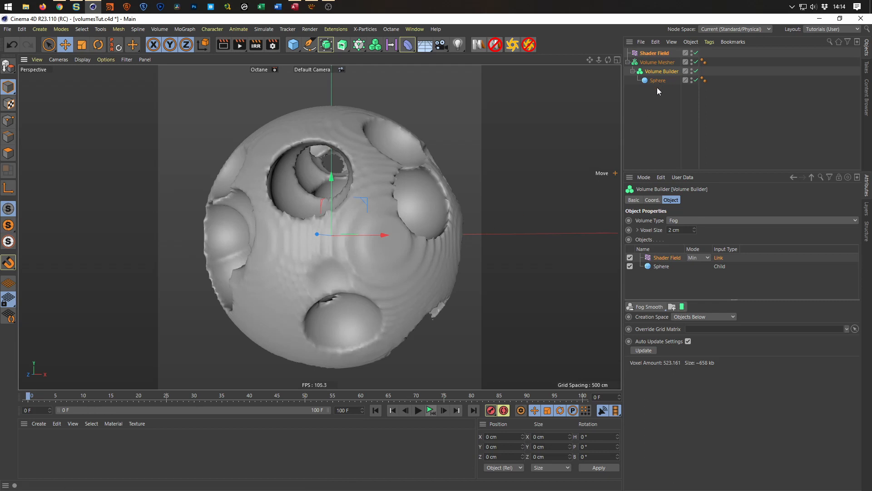
Try 2 cycles in the Shader Field's Voronoi noise, and settle on 4 cycles.
click(658, 53)
click(669, 266)
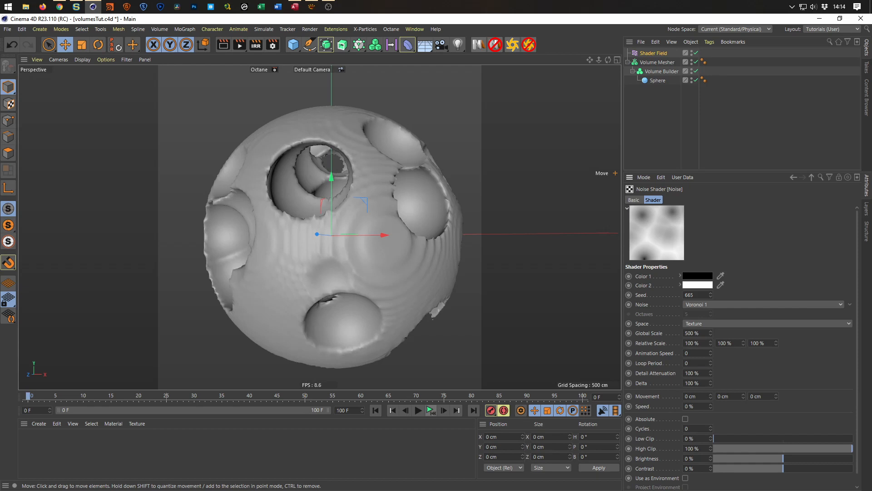
click(691, 427)
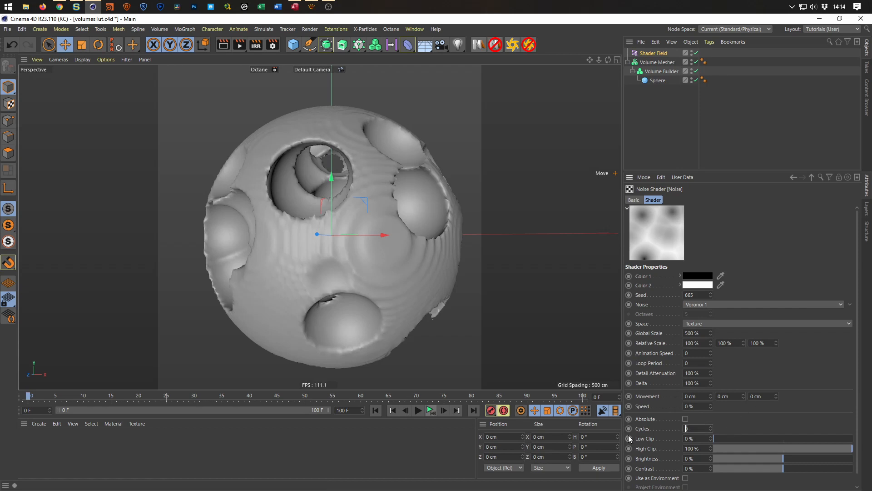
text(2)
key(Return)
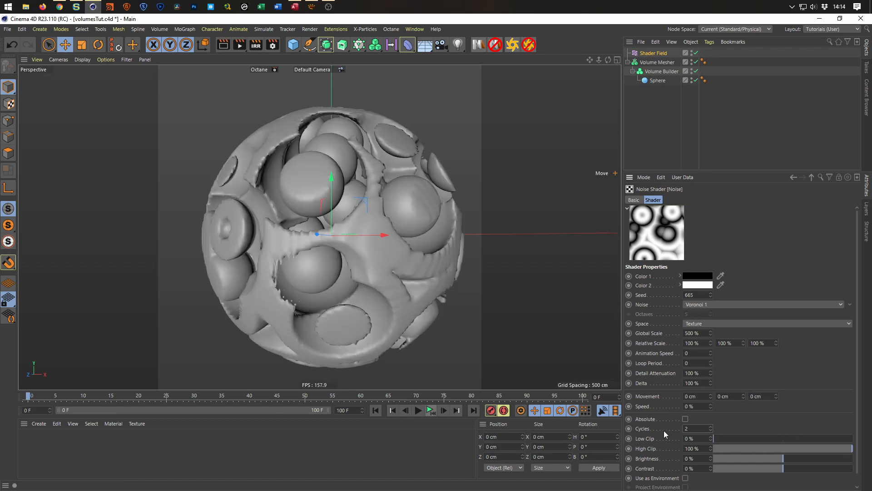
click(696, 429)
text(4)
key(Return)
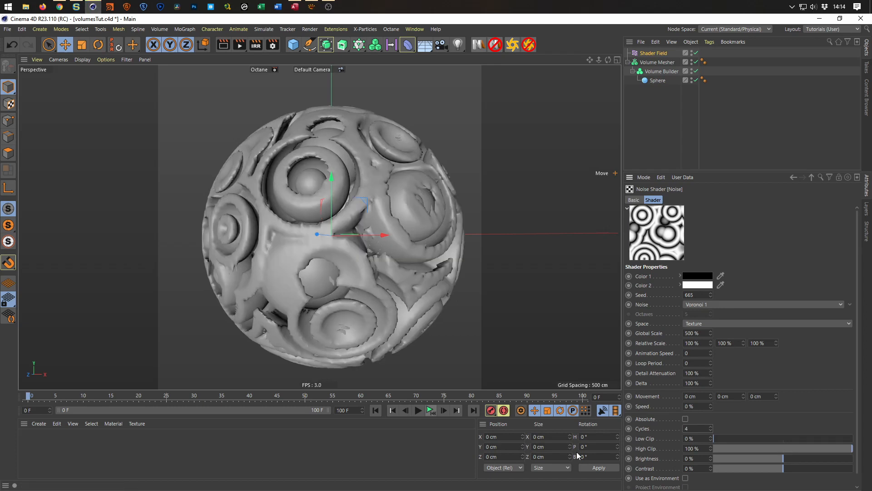
Refine the Volume Builder's voxel size to 1 cm and save the scene.
mouse_move(313, 260)
alt+right_down()
mouse_move(342, 249)
mouse_move(318, 255)
alt+right_up()
mouse_move(318, 254)
alt+mouse_down()
mouse_move(268, 246)
mouse_move(332, 254)
alt+mouse_up()
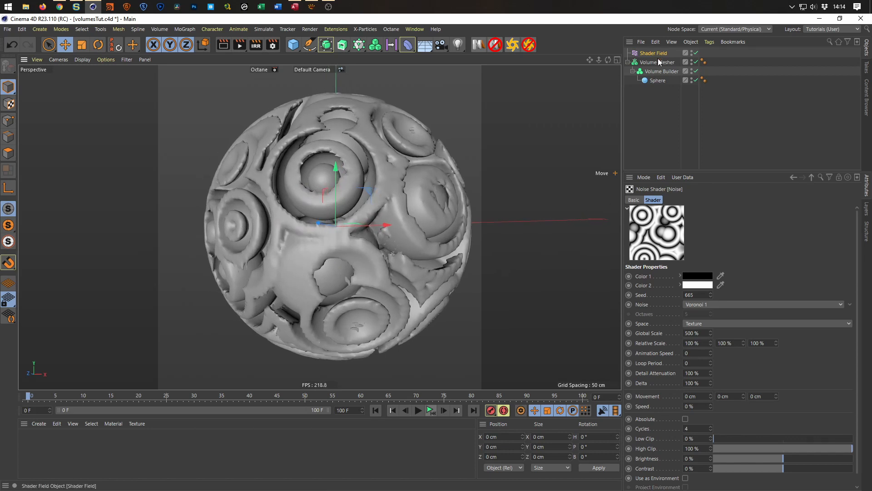
click(662, 72)
text(1)
key(Return)
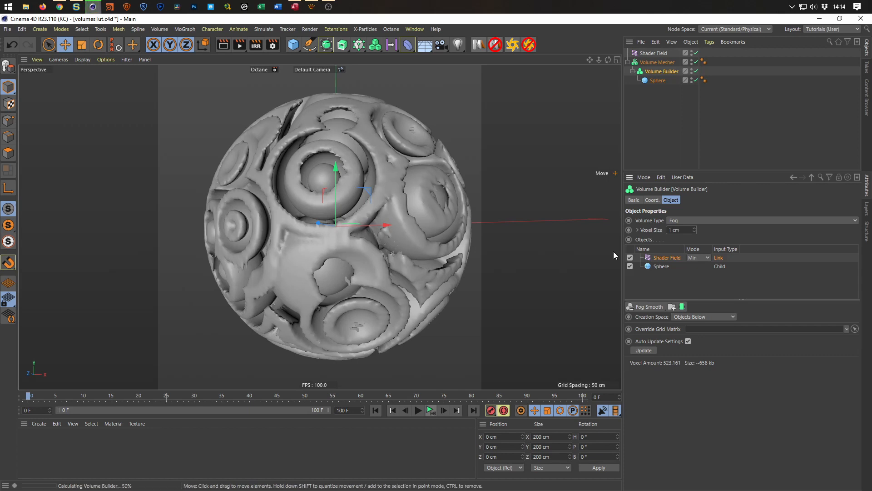
key(ctrl+s)
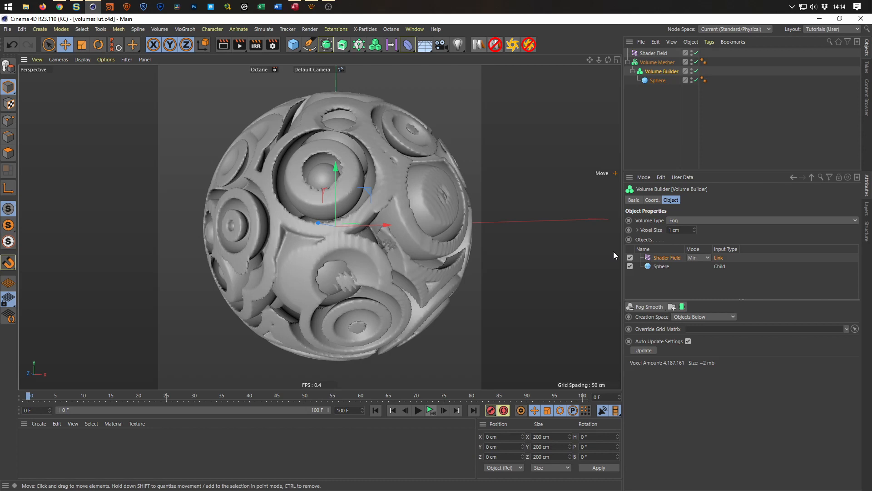
Add a Fog Smooth filter above the Shader Field in the Volume Builder and inspect the sphere's surface all around.
alt+drag(341, 212, 396, 216)
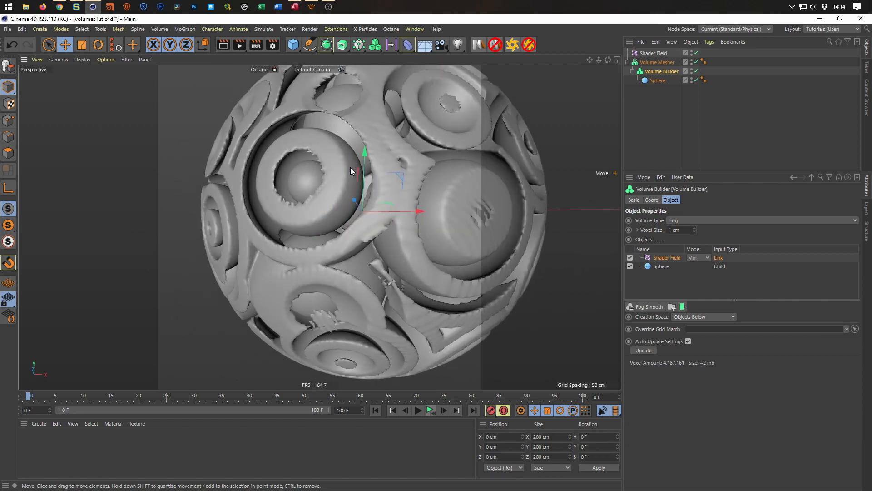
scroll(359, 159, up, 4)
alt+drag(359, 159, 317, 197)
scroll(315, 179, down, 4)
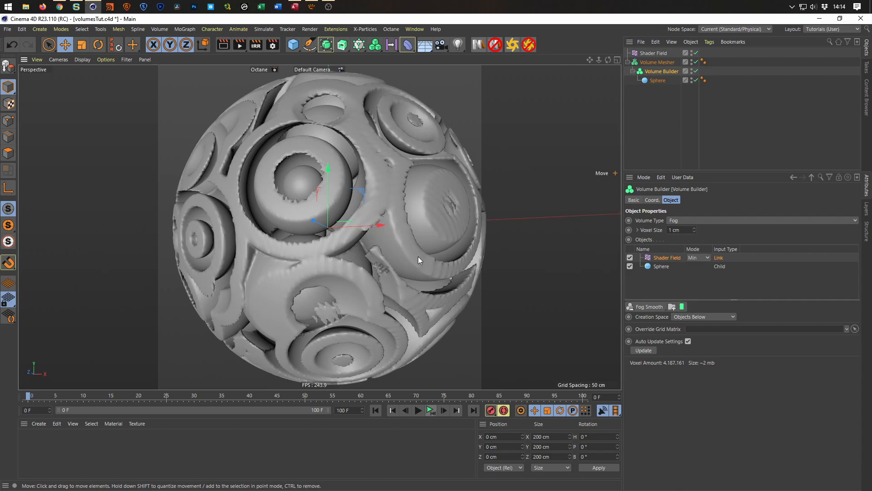
click(647, 308)
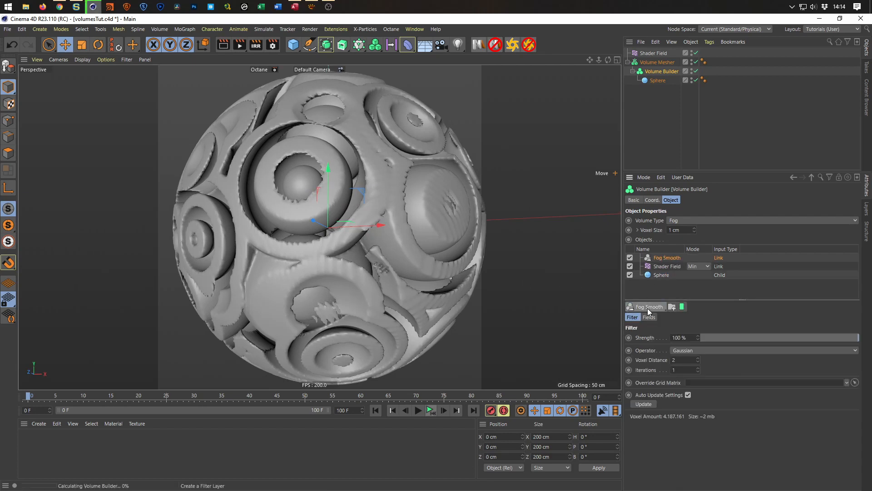
alt+drag(394, 189, 428, 206)
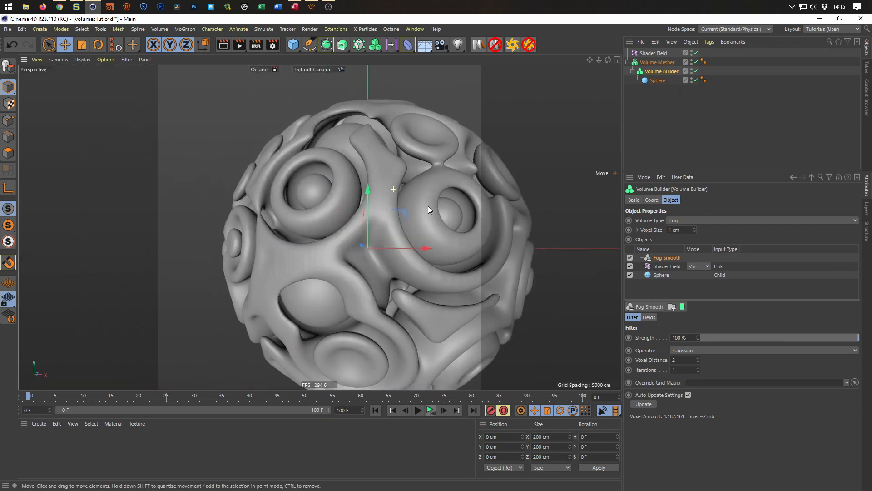
alt+right_drag(428, 206, 399, 215)
alt+drag(391, 219, 317, 232)
alt+right_drag(319, 227, 330, 230)
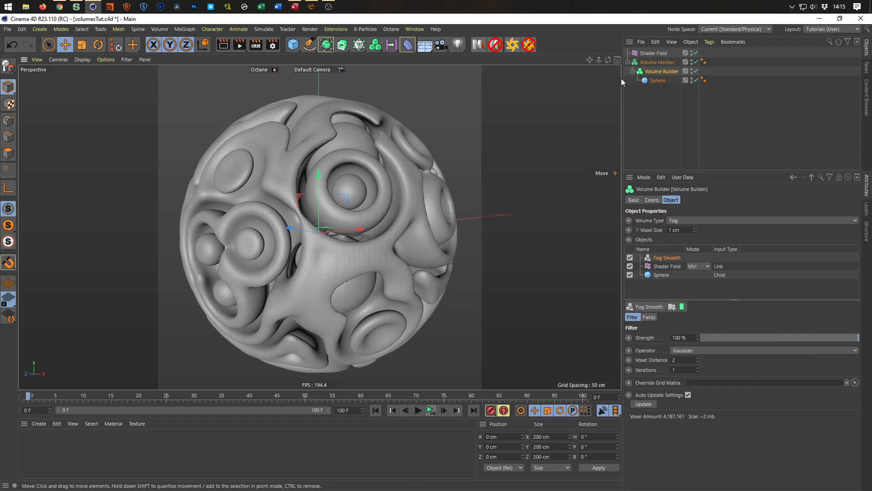
Set the noise shader's animation speed to 0.2 and loop period to 4, and preview the timeline playback.
click(651, 54)
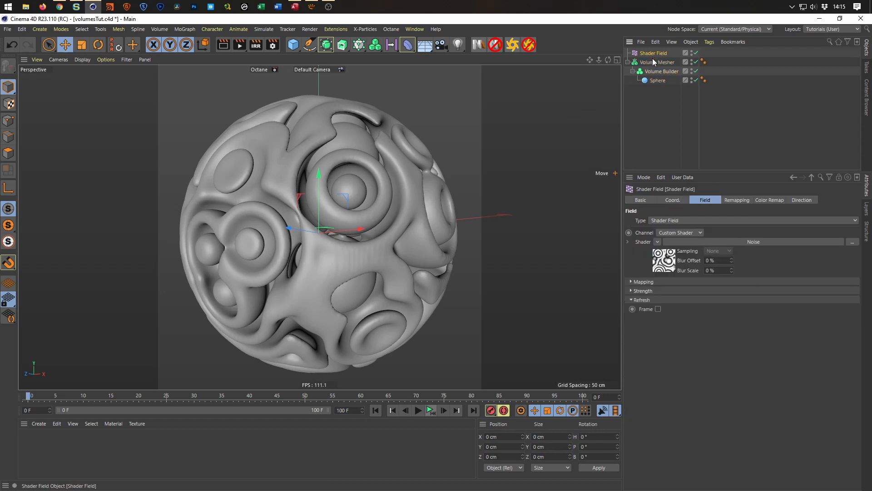
click(665, 268)
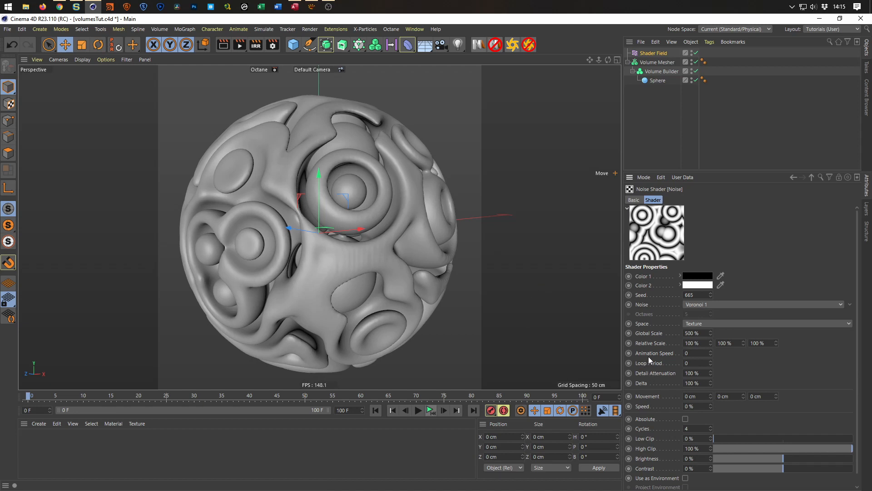
double_click(703, 354)
text(2)
key(Tab)
text(4)
key(Return)
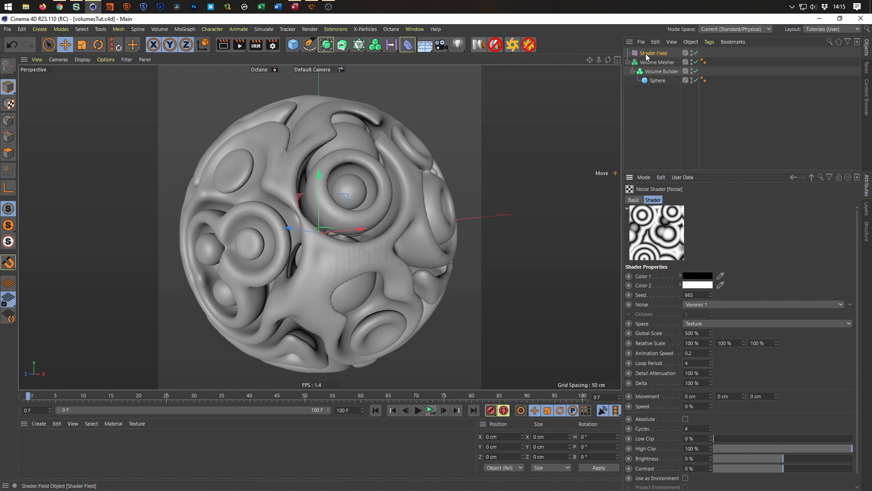
click(419, 411)
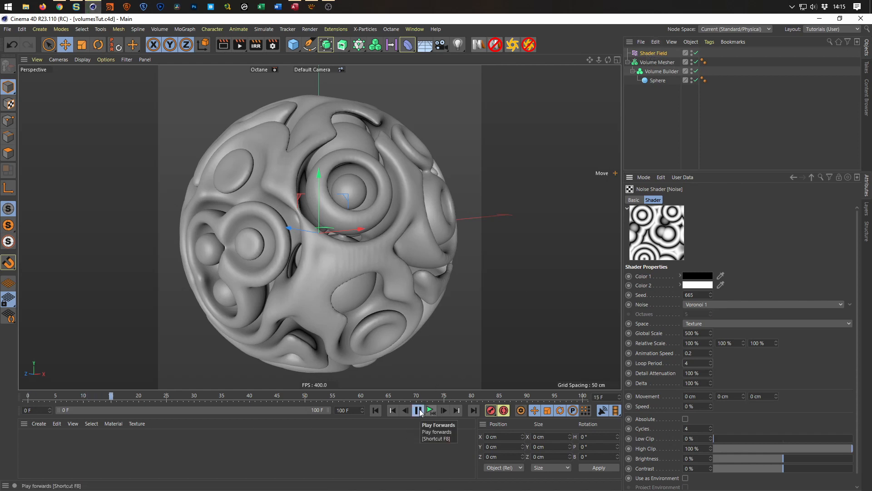
click(419, 411)
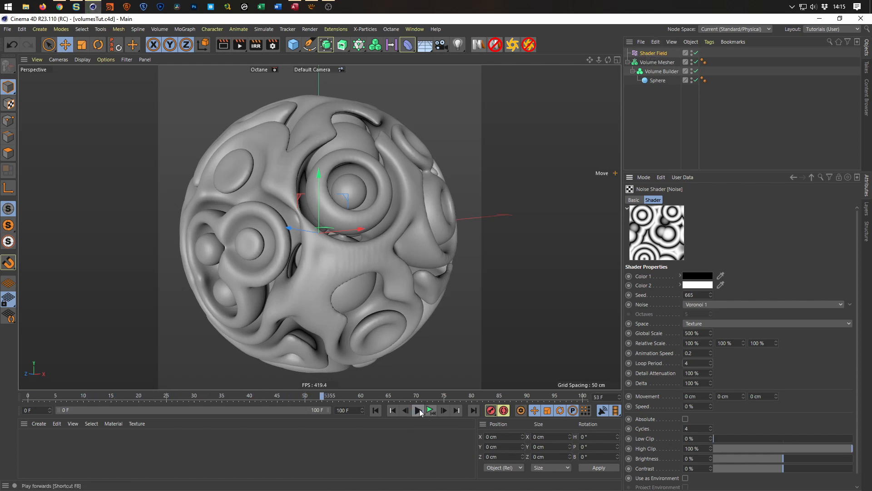
Enable per-frame refresh on the Shader Field, preview the animation playback and return to the first frame.
click(376, 411)
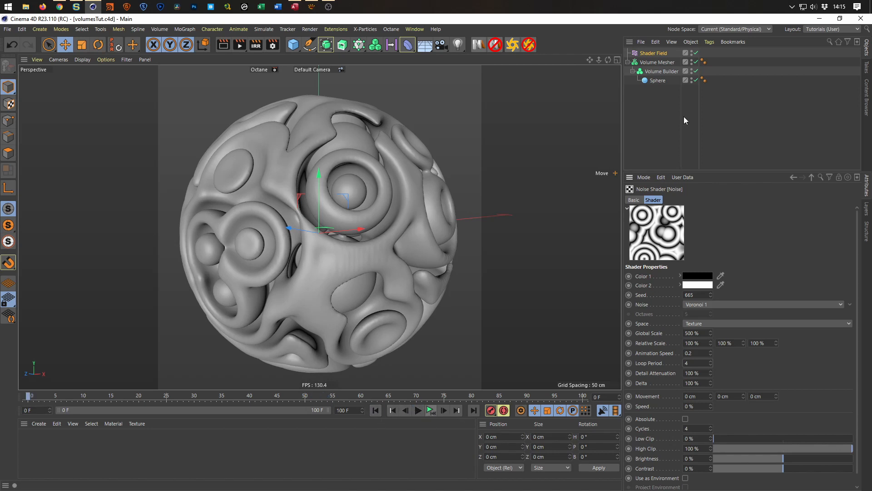
click(661, 55)
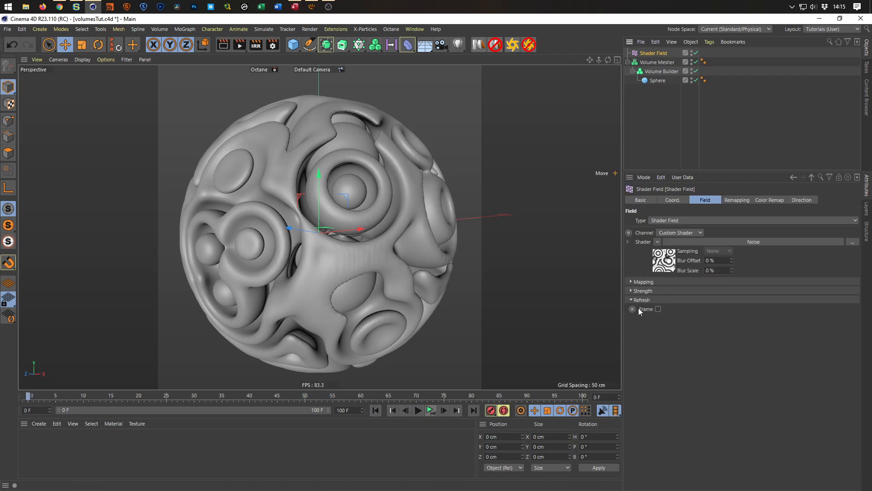
click(658, 309)
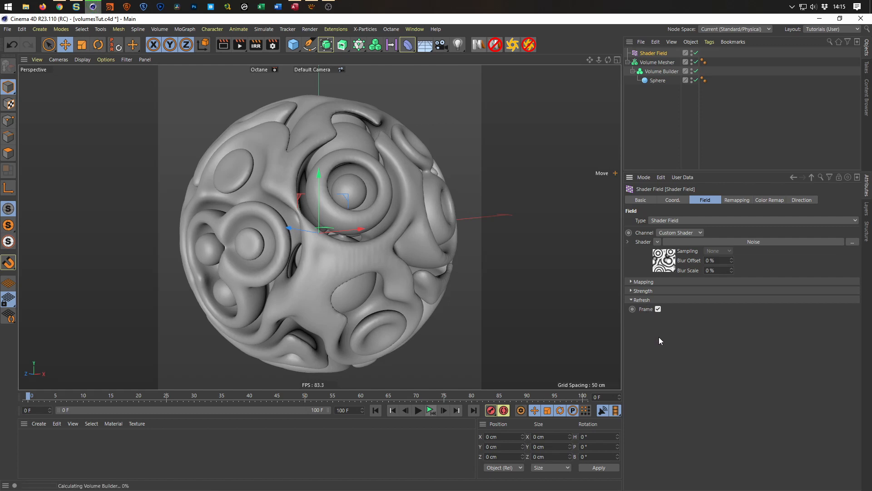
click(431, 410)
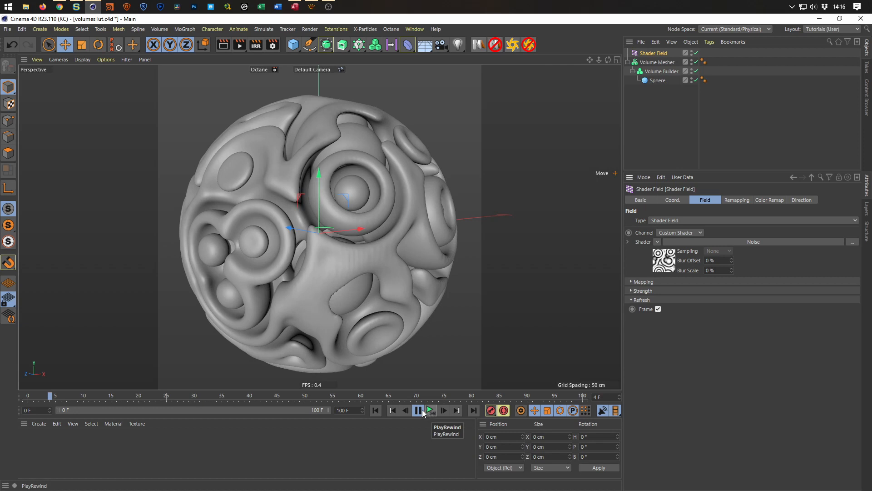
click(420, 410)
click(377, 411)
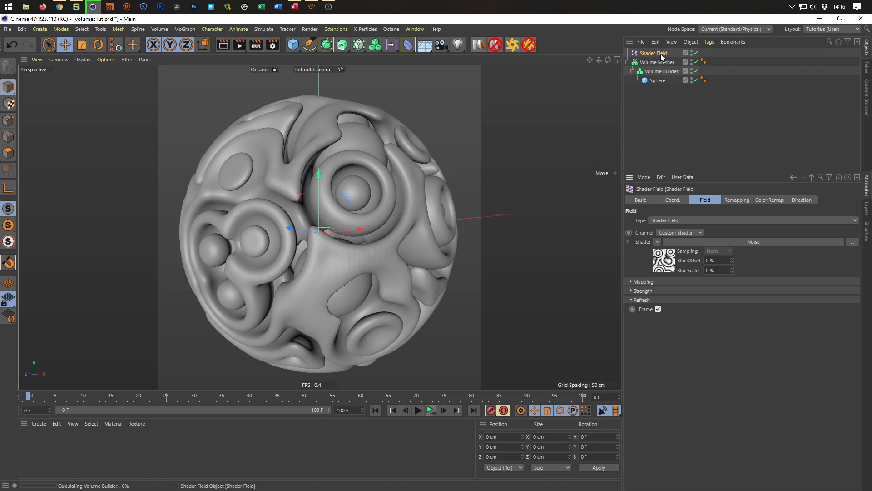
Try Volume Builder voxel sizes of 2 cm and 1.5 cm, test the playback, and restore 1 cm.
click(658, 71)
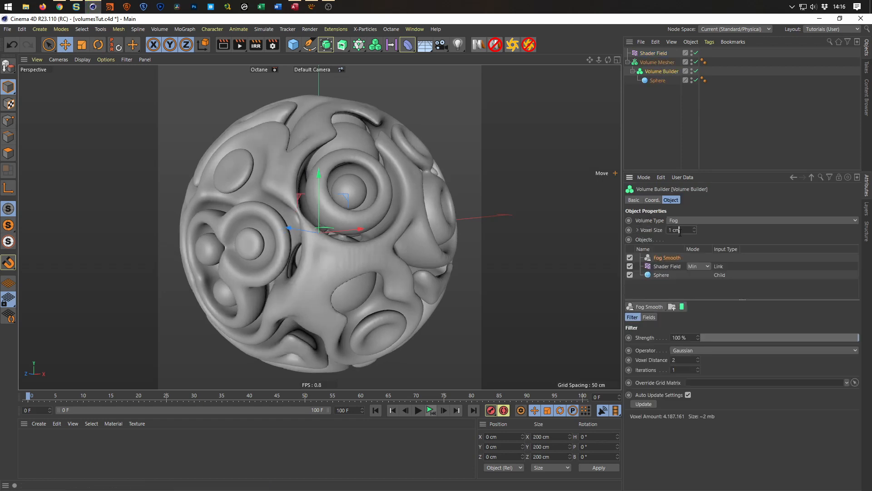
text(2)
key(Return)
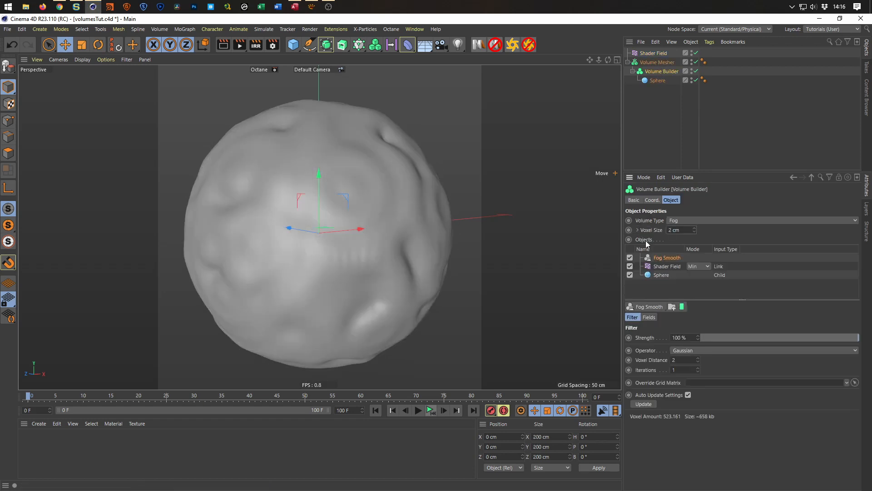
text(1.5)
key(Return)
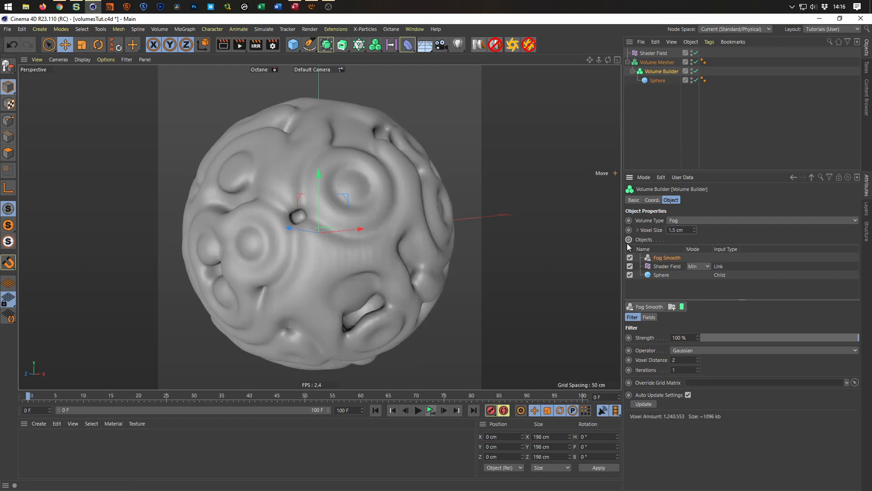
click(432, 412)
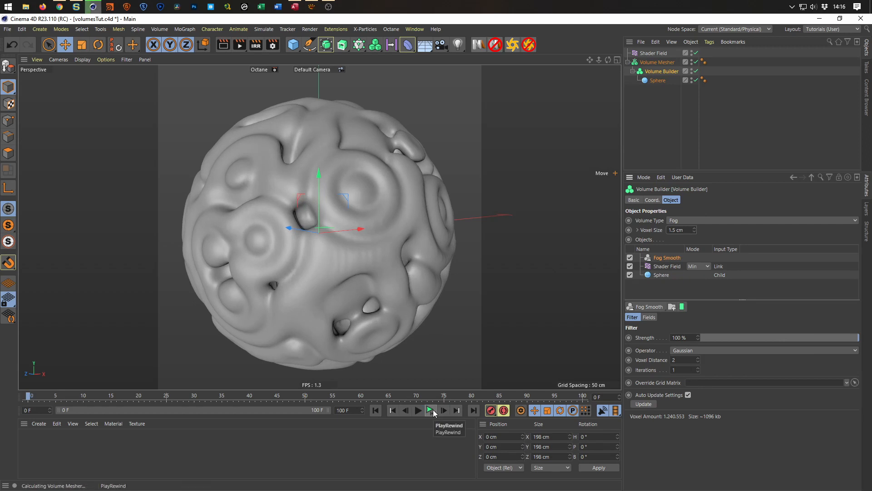
click(431, 411)
text(1)
key(Return)
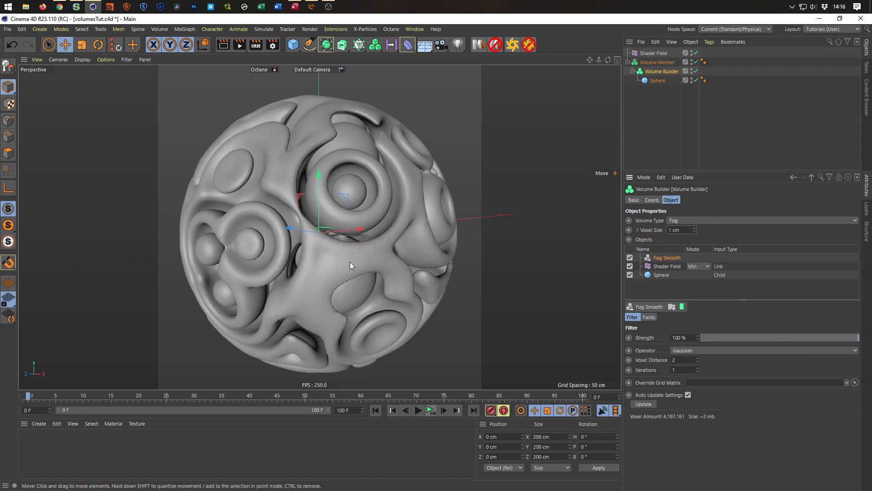
Disable the Volume Mesher and the Volume Builder.
right_click(652, 62)
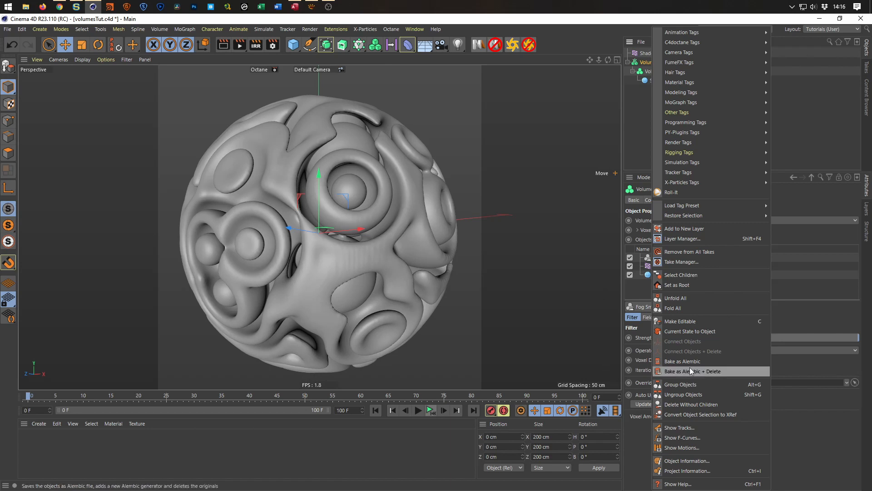
click(564, 336)
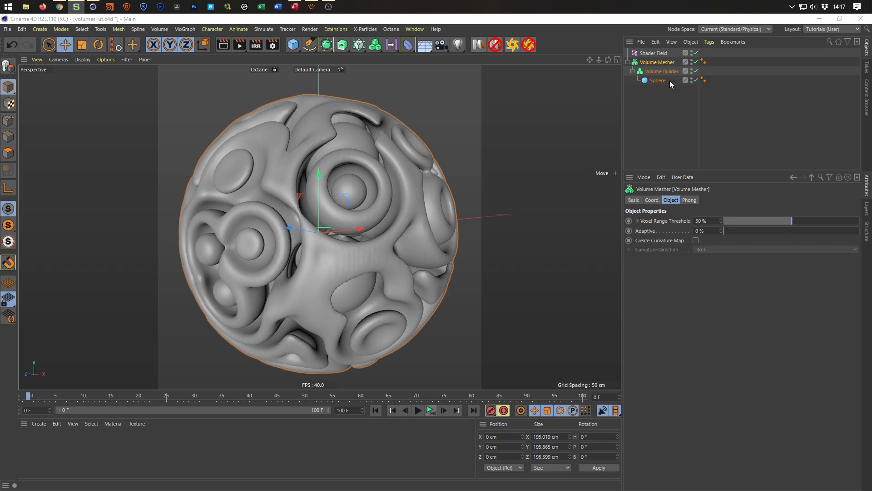
click(696, 62)
click(696, 71)
click(77, 6)
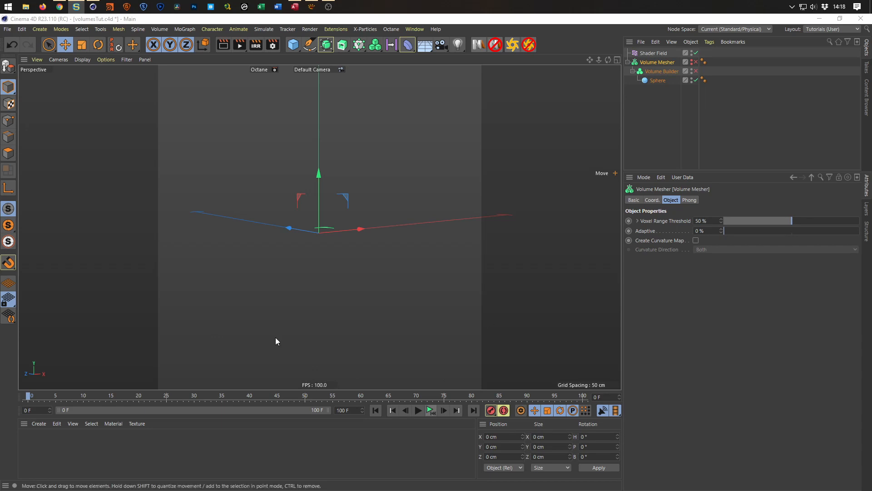
Merge Volume_Mesher.abc from the Alembics cache folder into the scene with a frame rate of 25.
click(8, 30)
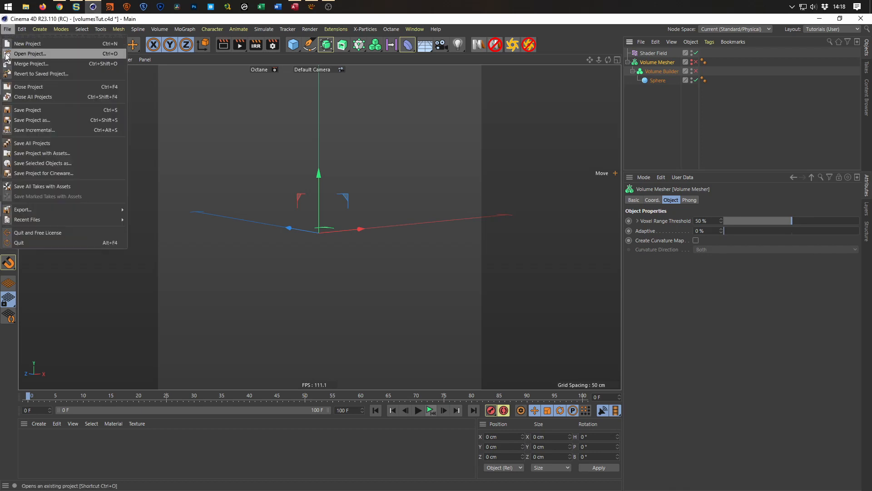
click(61, 64)
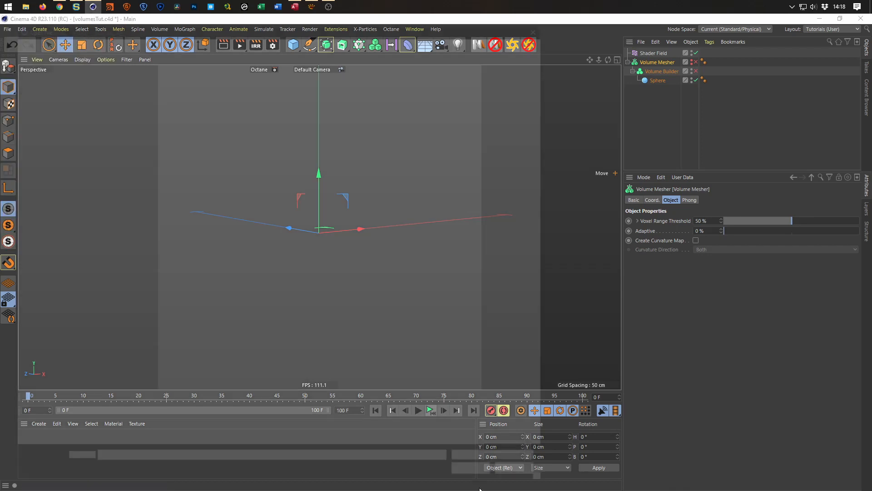
click(263, 35)
text(E:\_C4DLib\C4D_Cache\Alembics)
key(Return)
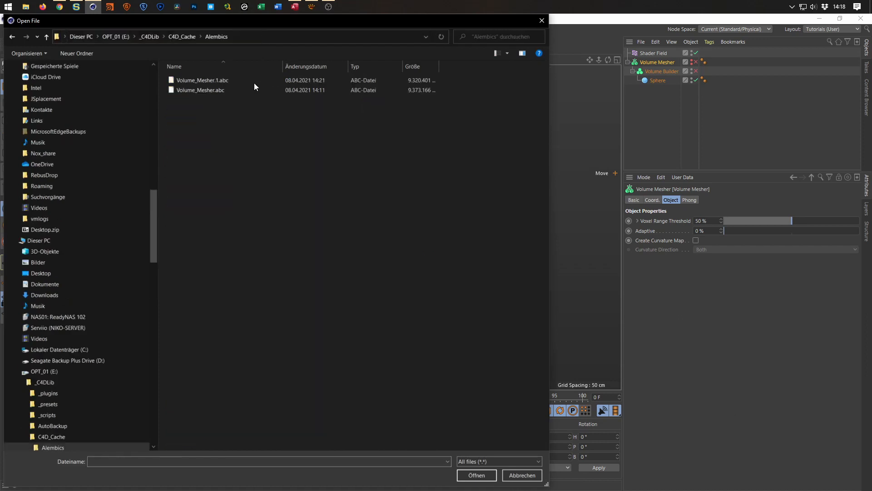
double_click(205, 92)
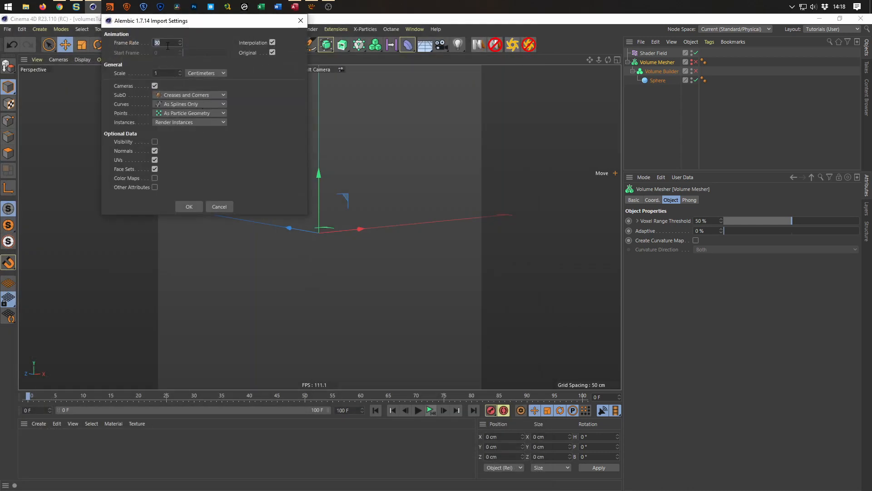
text(25)
click(187, 206)
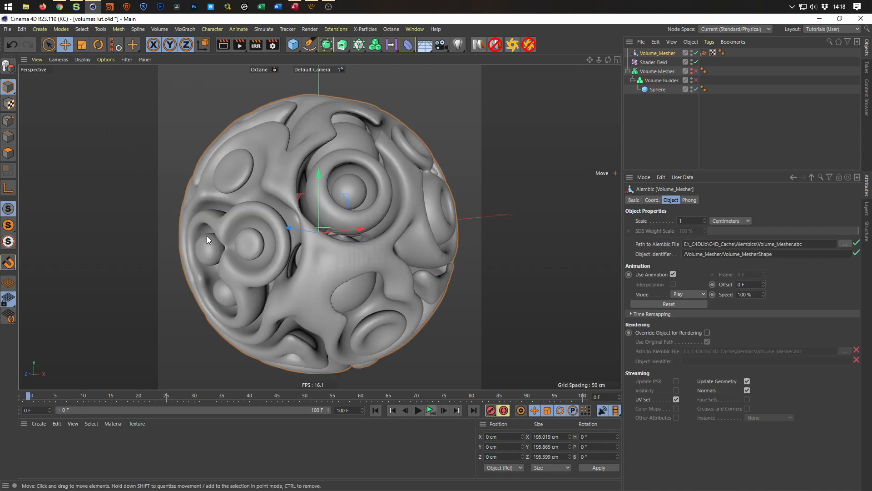
Compare the live Volume Mesher with the imported Alembic by enabling one at a time.
click(696, 52)
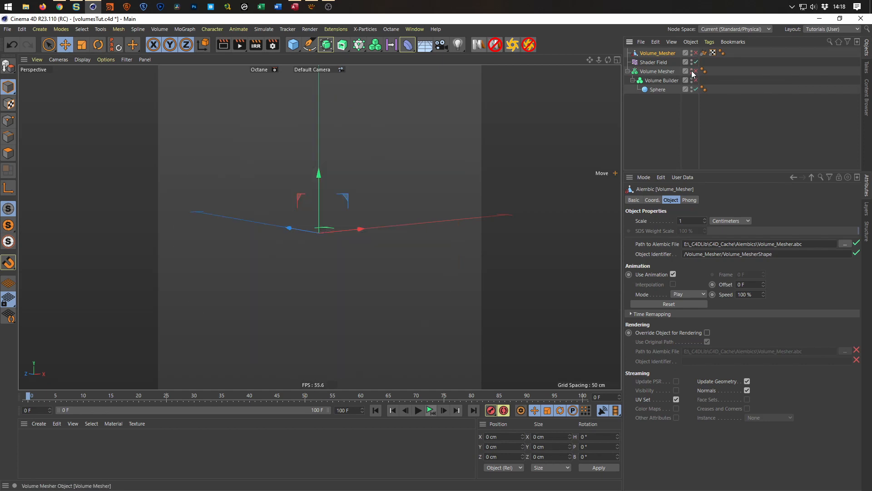
click(696, 71)
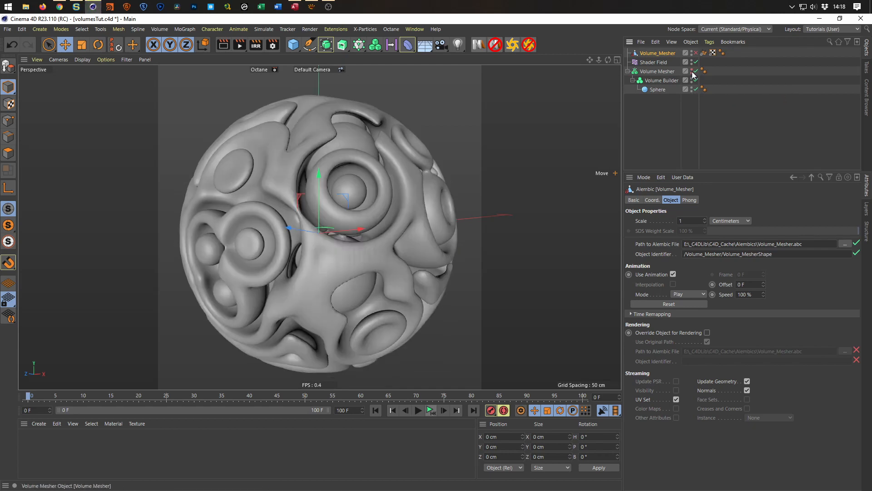
click(694, 72)
click(695, 52)
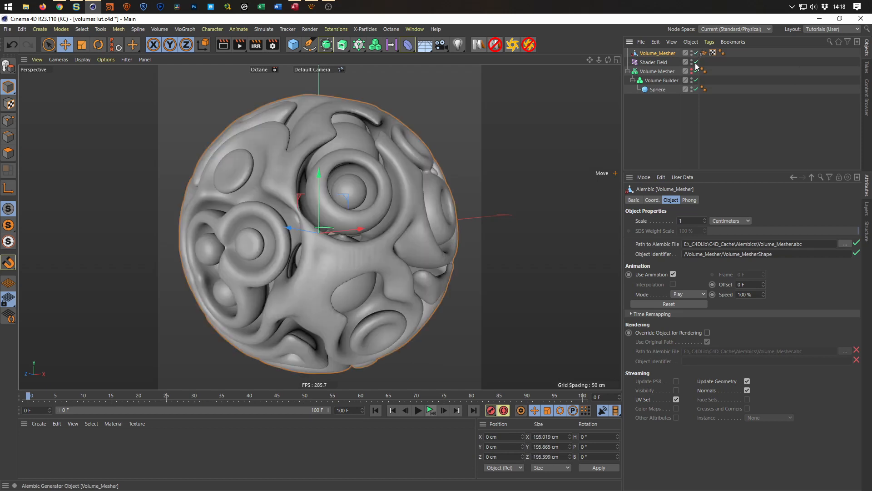
Disable the imported Alembic, the Volume Mesher and the Volume Builder, leaving the Sphere enabled.
drag(697, 71, 696, 89)
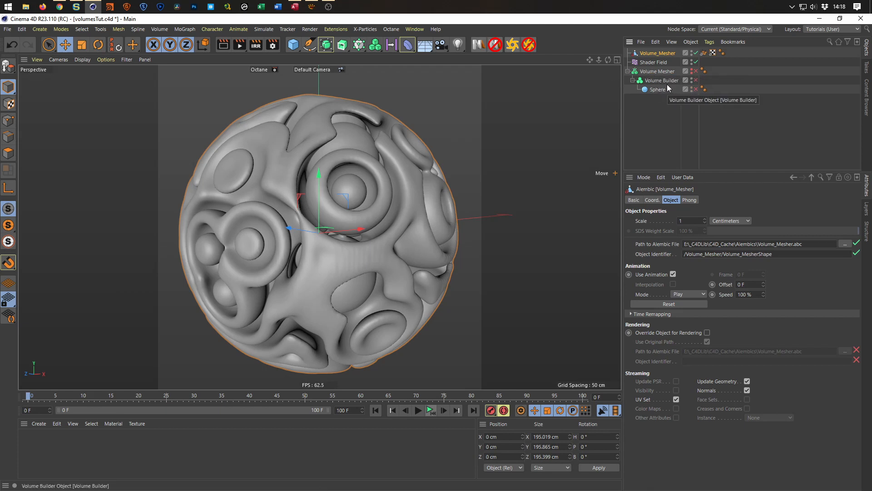
click(696, 52)
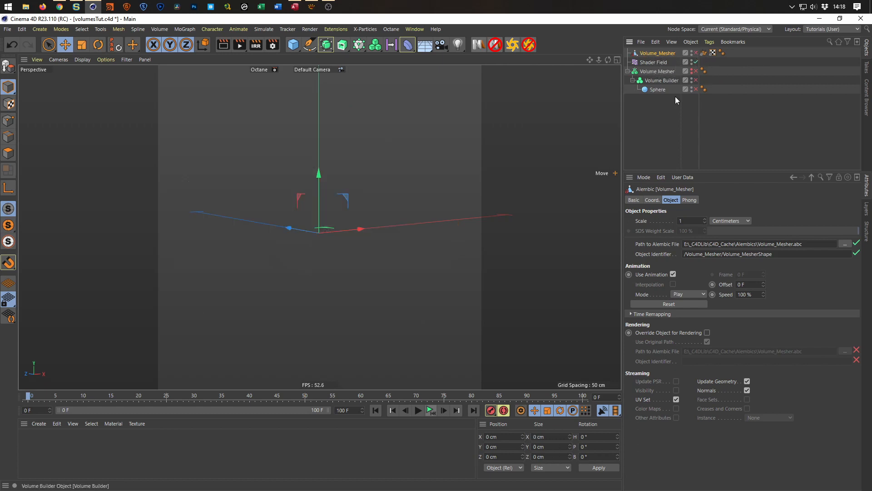
drag(696, 71, 696, 89)
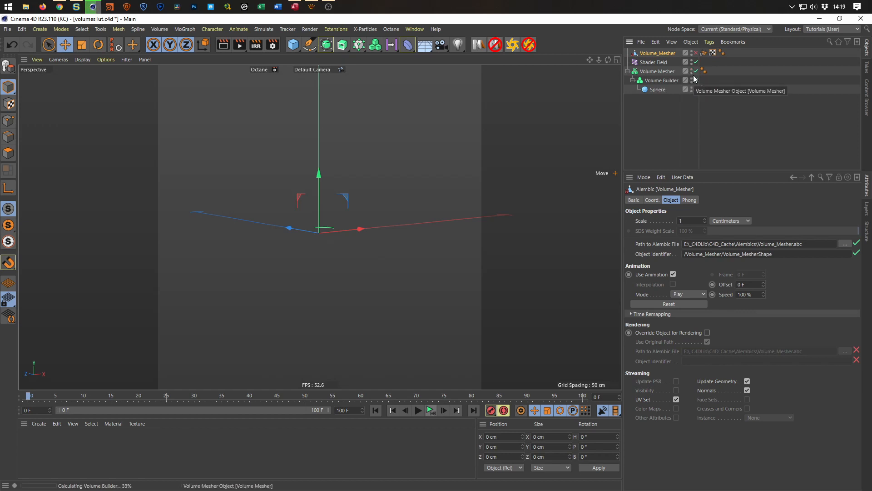
drag(697, 80, 696, 72)
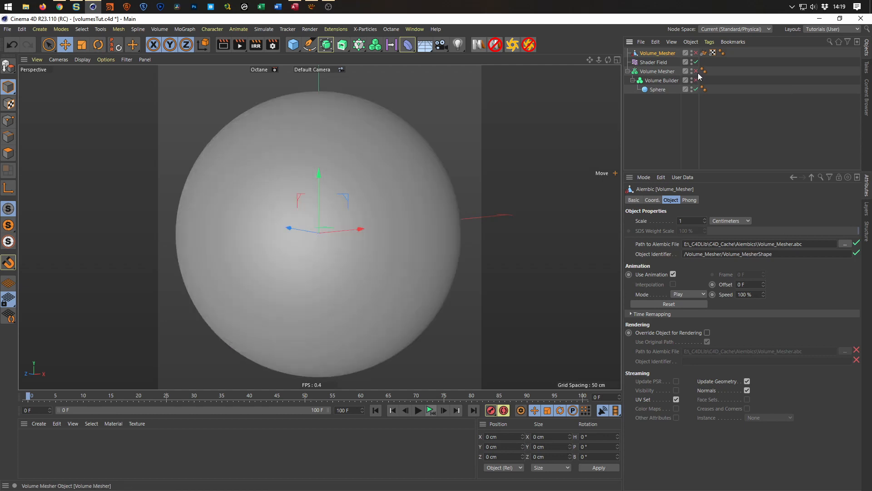
Invert the Shader Field's noise by setting Color 1 to white and Color 2 to black.
click(654, 64)
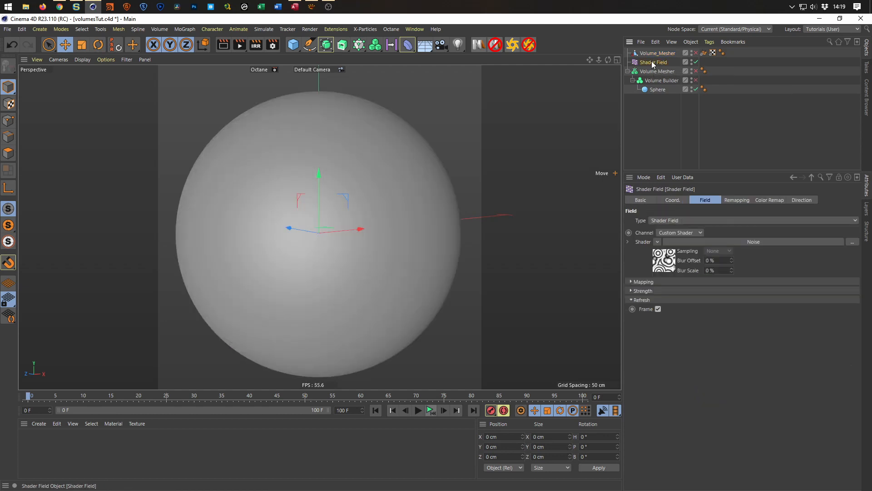
click(662, 261)
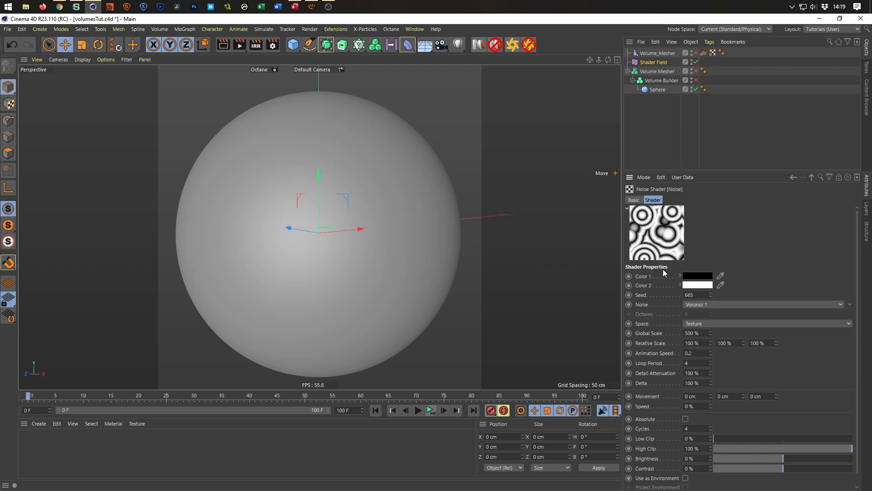
click(703, 278)
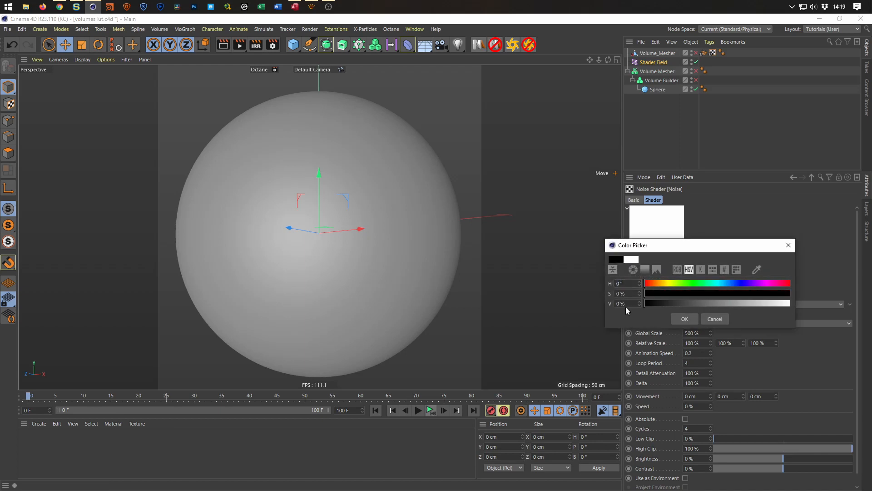
click(684, 319)
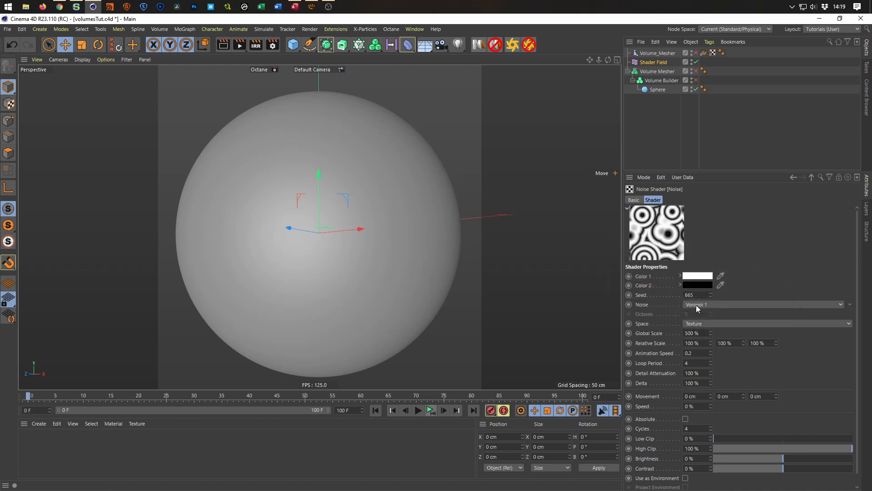
Re-enable the Volume Builder and Volume Mesher, and compare the inverted surface with the imported Alembic overlaid and hidden.
click(696, 80)
click(696, 71)
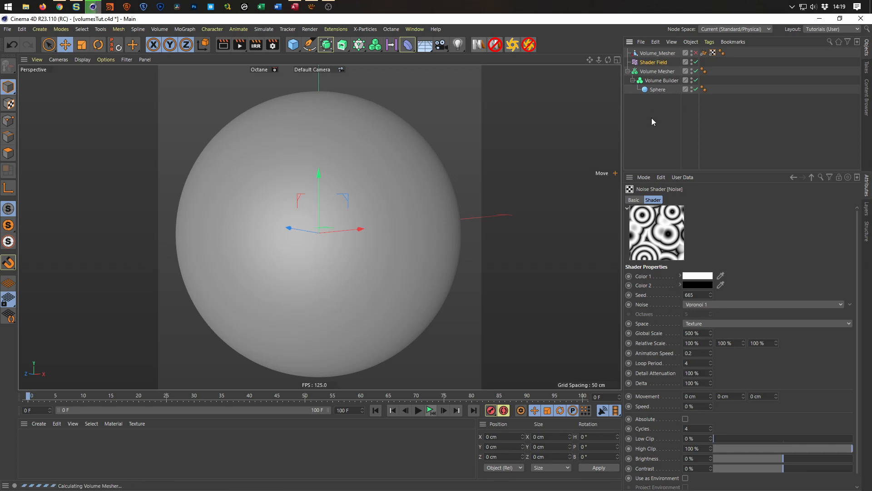
click(695, 52)
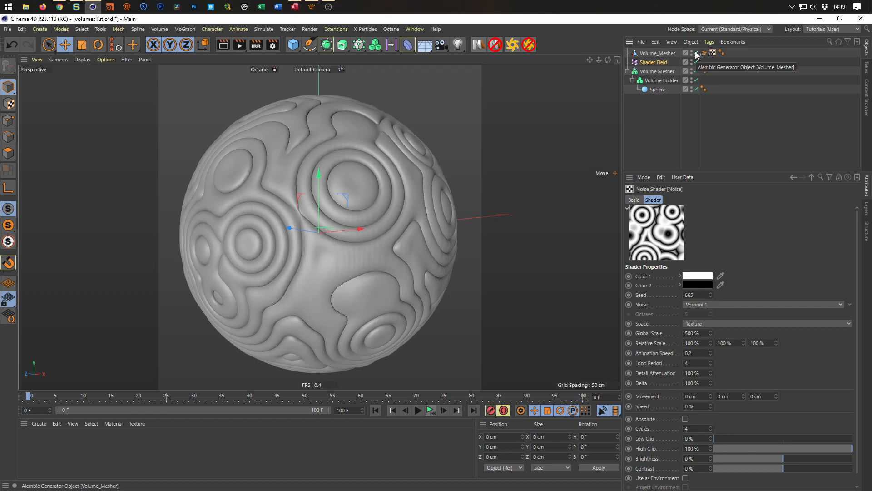
click(695, 53)
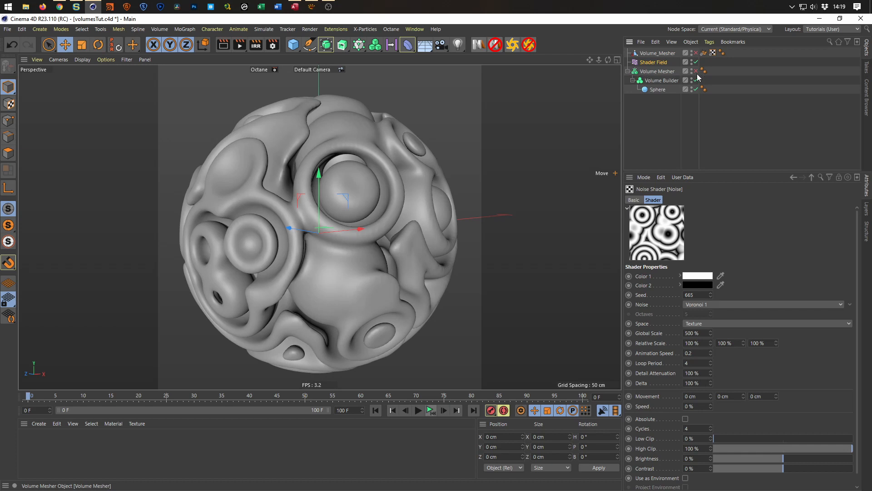
Disable the Volume Mesher, Volume Builder, Sphere and Shader Field.
drag(696, 71, 699, 92)
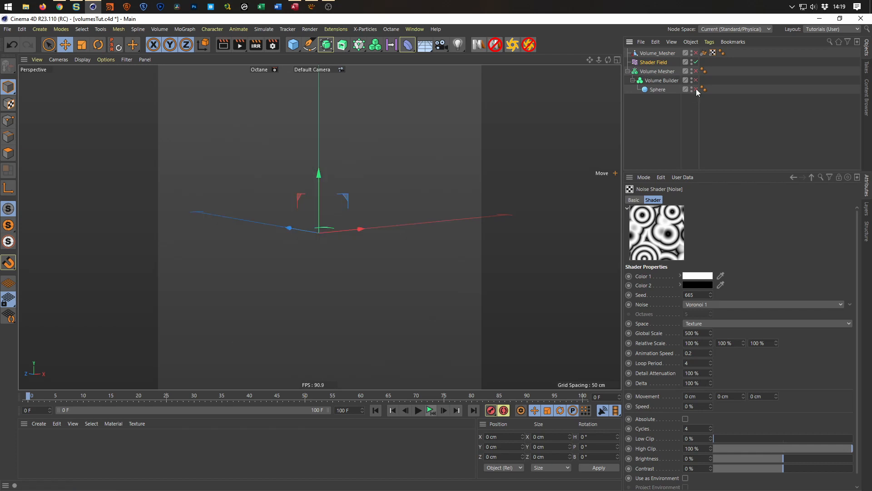
click(696, 62)
click(9, 29)
click(40, 67)
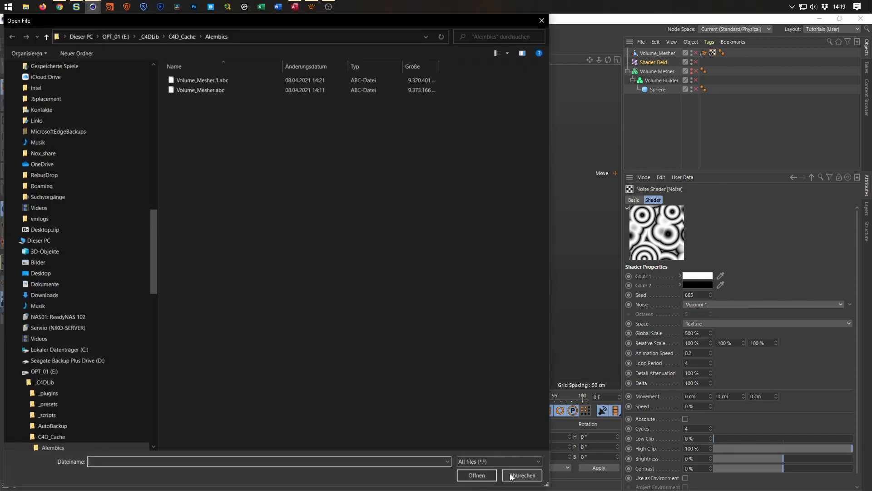
click(521, 475)
Merge Volume_Mesher.1.abc into the project with the default import settings, and re-enable the first imported Alembic.
click(7, 29)
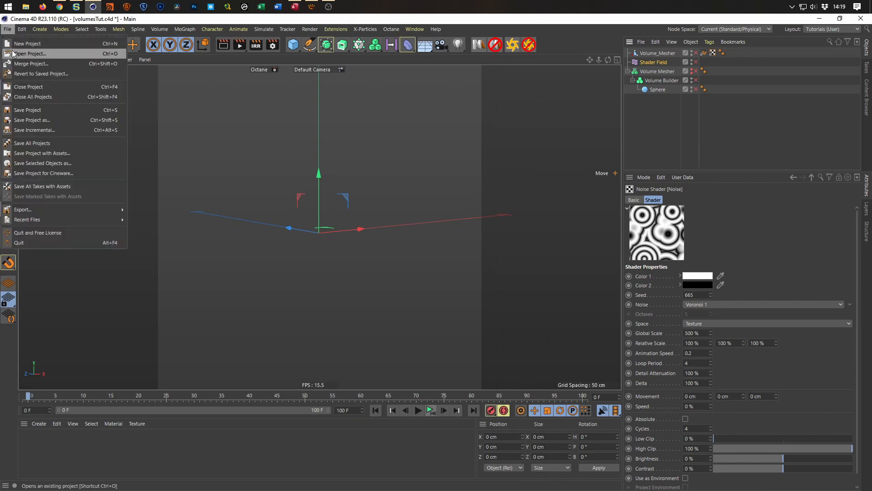
click(39, 64)
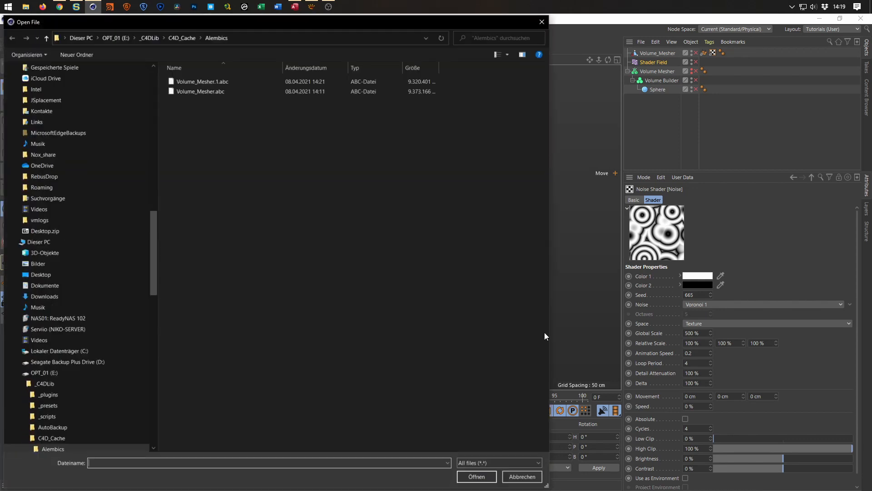
double_click(206, 80)
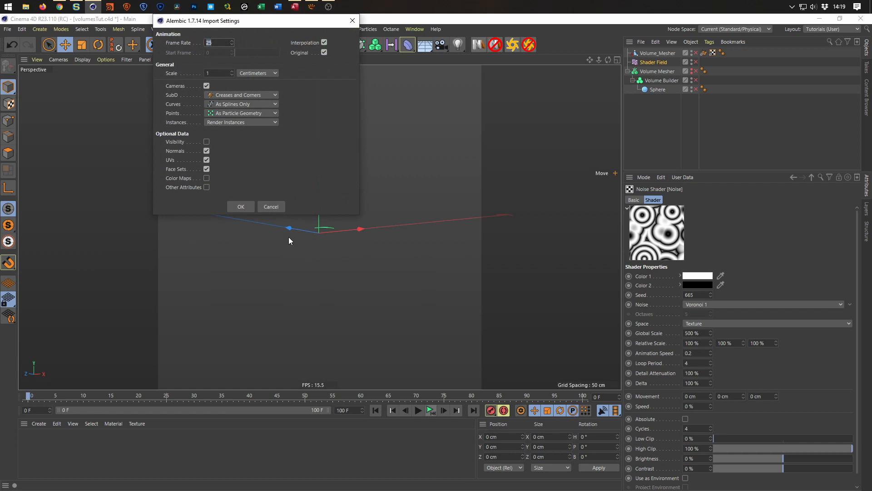
click(241, 207)
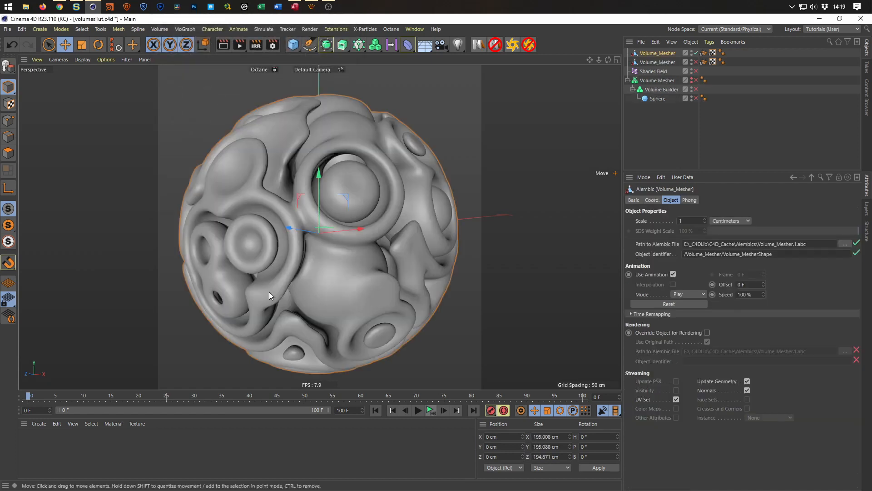
click(696, 62)
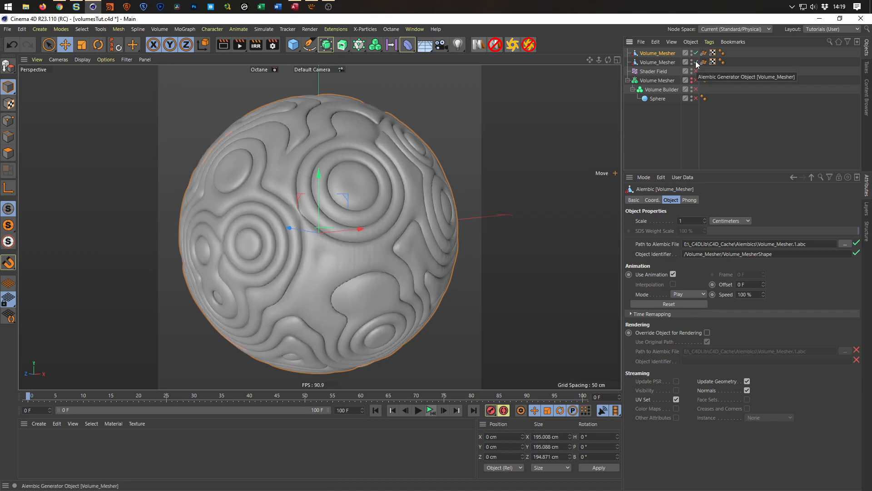
Move the collapsed Volume Mesher hierarchy to the start of the object list and add a null named Backup above it.
click(627, 80)
drag(648, 80, 645, 50)
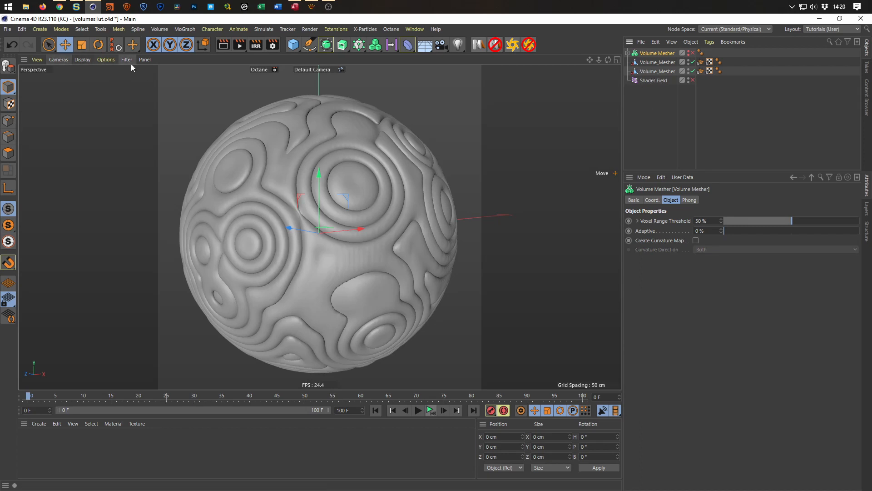
drag(296, 50, 316, 64)
double_click(645, 53)
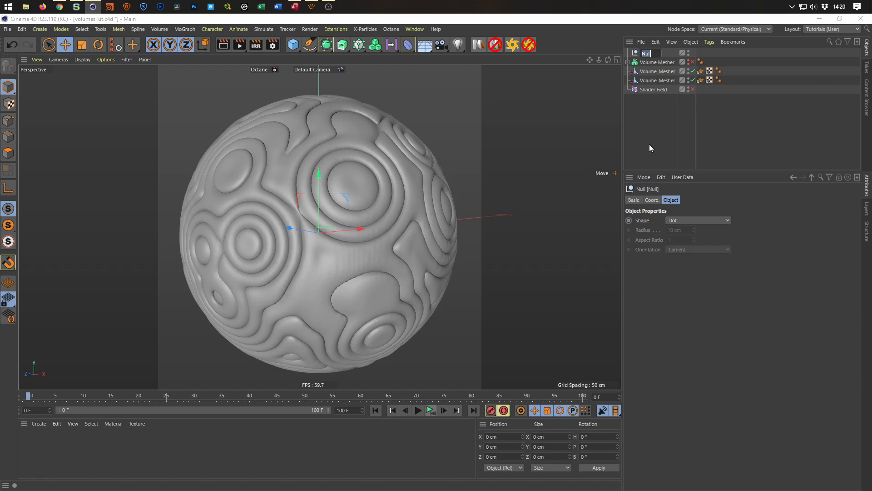
text(Backup)
key(BackSpace)
text(up)
key(Home)
key(Right)
key(Right)
key(Right)
key(BackSpace)
key(Return)
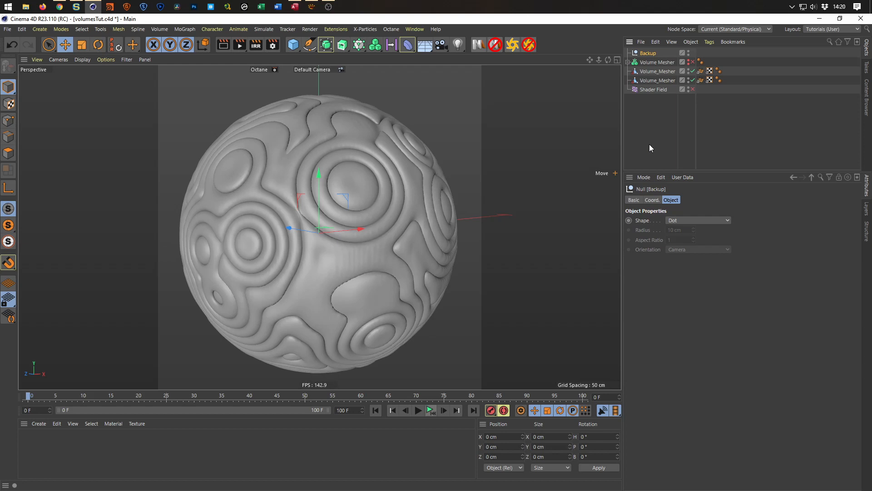
Save the project and place the Shader Field inside the Backup null, collapsing the null.
key(ctrl+s)
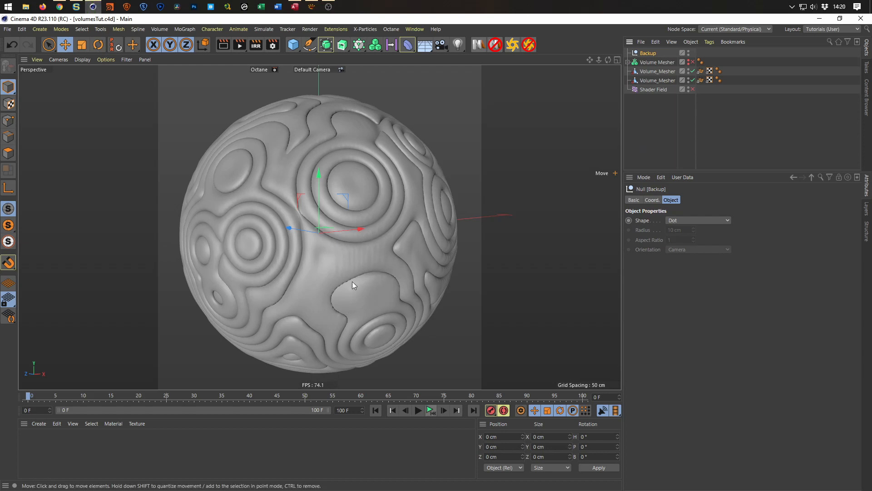
mouse_move(345, 247)
alt+right_down()
mouse_move(376, 237)
mouse_move(343, 255)
alt+right_up()
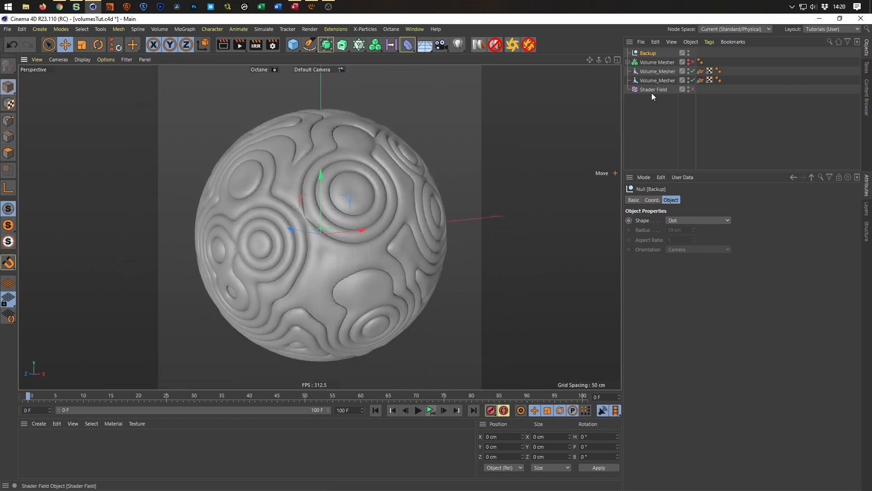
drag(652, 90, 651, 54)
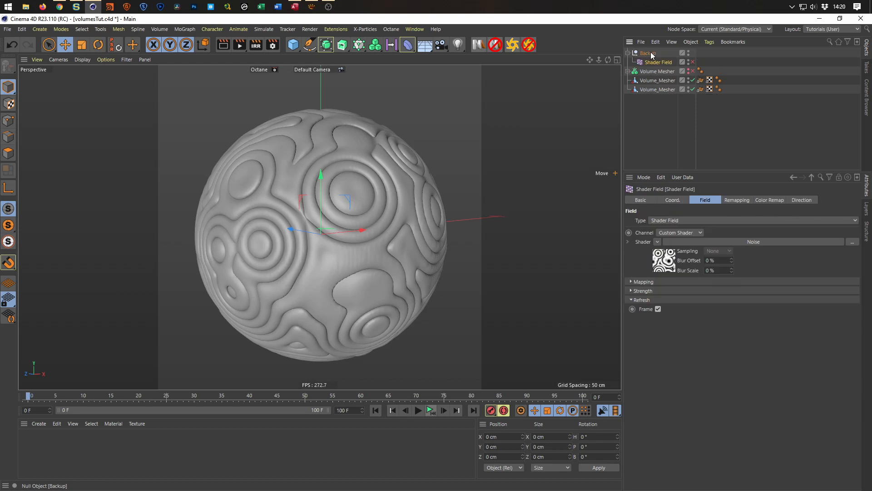
click(631, 54)
Group the two imported Volume_Mesher Alembics under a null and name it Volumes.
drag(647, 94, 667, 67)
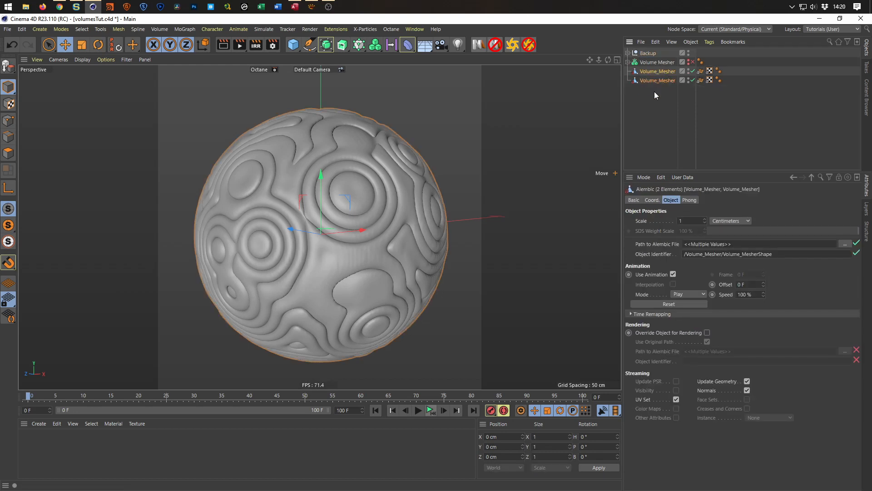
key(alt+g)
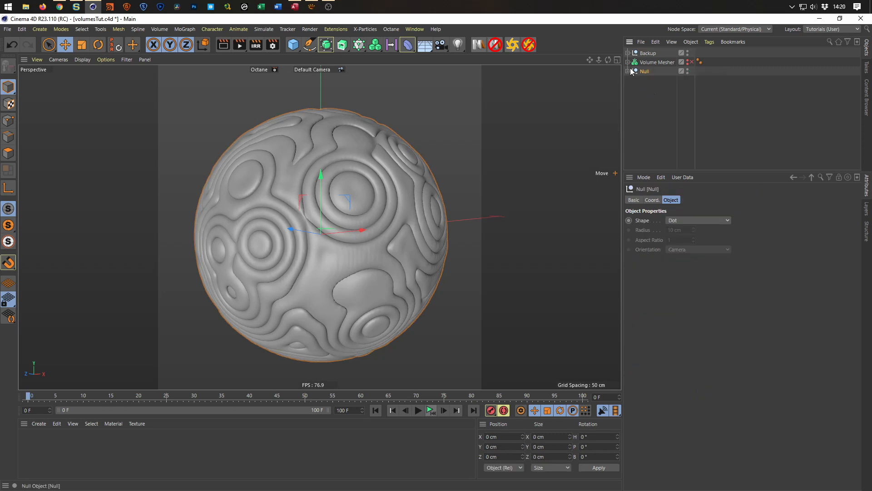
click(628, 72)
double_click(645, 72)
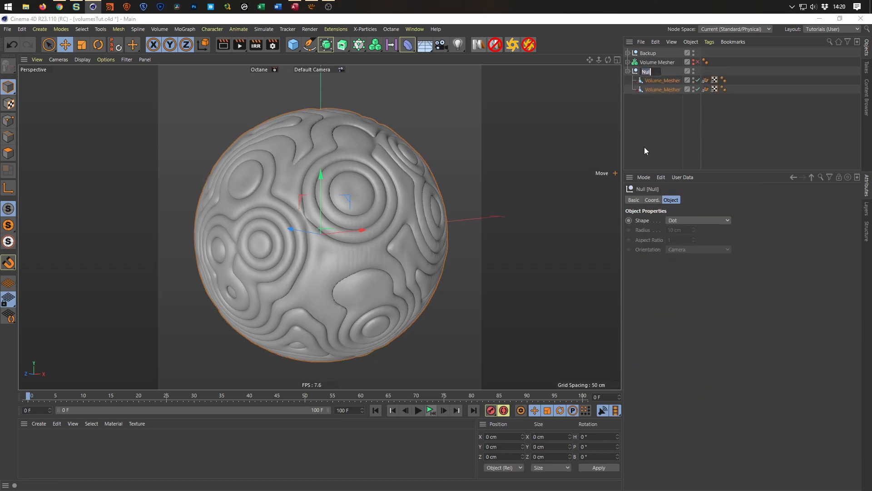
text(Volumes)
key(Return)
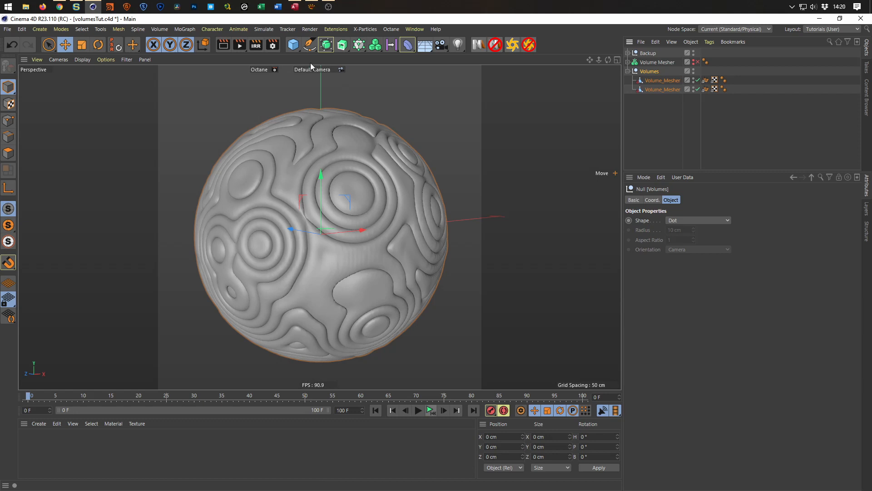
Add a Smoothing deformer inside the Volumes null and set its stiffness to 0%.
click(408, 44)
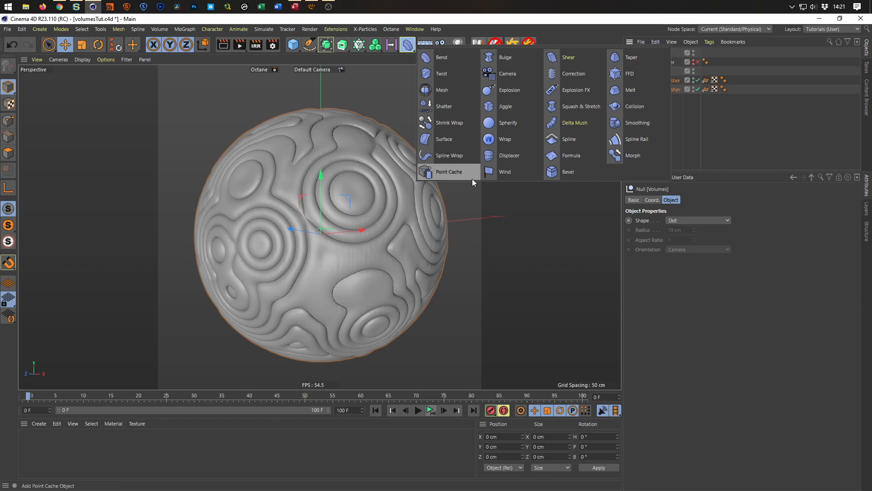
click(639, 121)
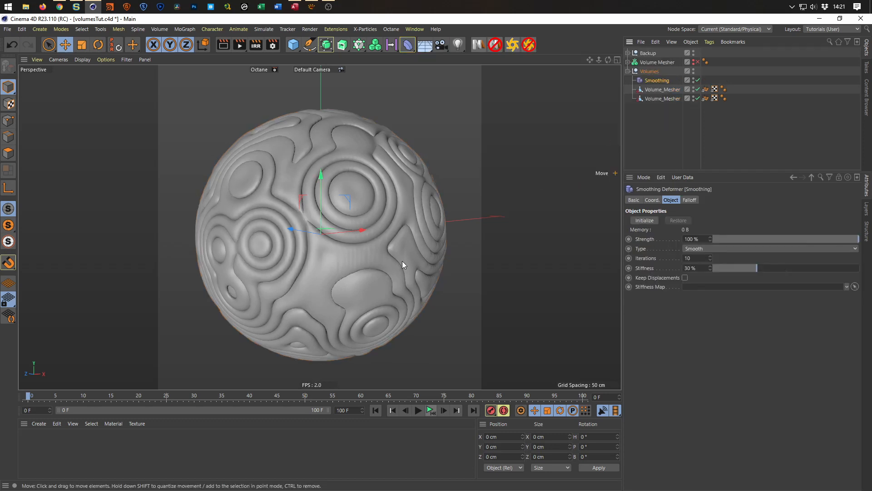
click(704, 270)
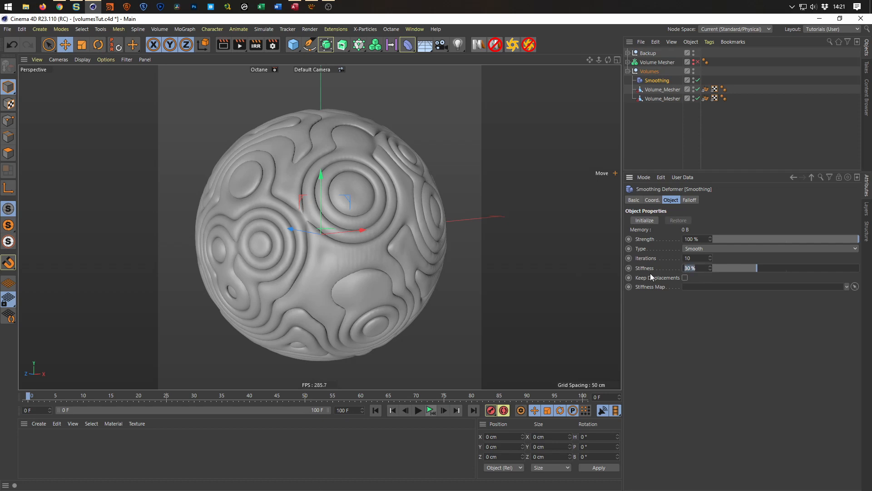
text(0)
key(Return)
Set the Smoothing deformer's iterations to 20 and inspect the smoothed sphere from several angles.
scroll(363, 209, up, 5)
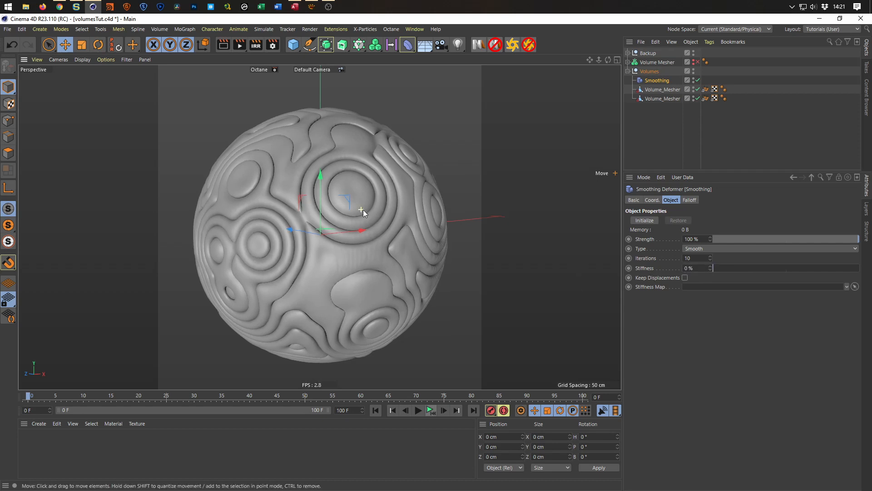
scroll(390, 208, down, 5)
mouse_move(359, 219)
alt+mouse_down()
mouse_move(342, 269)
mouse_move(356, 249)
alt+mouse_up()
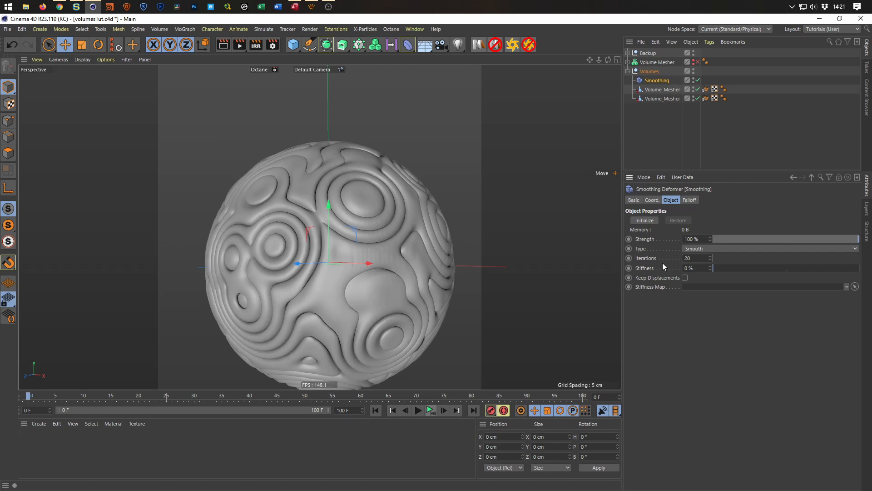
alt+drag(334, 252, 320, 236)
scroll(323, 218, down, 2)
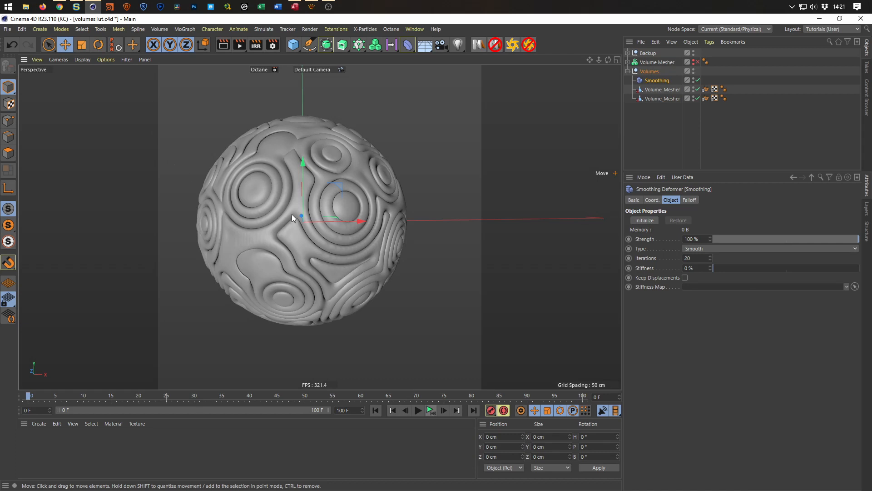
alt+drag(340, 263, 338, 253)
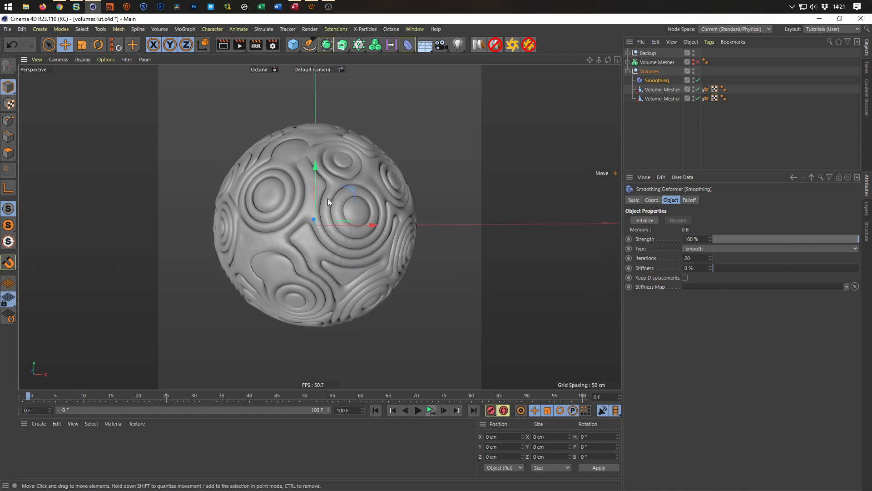
Rename the Alembic that uses Volume_Mesher.abc to Volume_Mesher 1.
drag(701, 105, 713, 106)
click(674, 99)
double_click(674, 99)
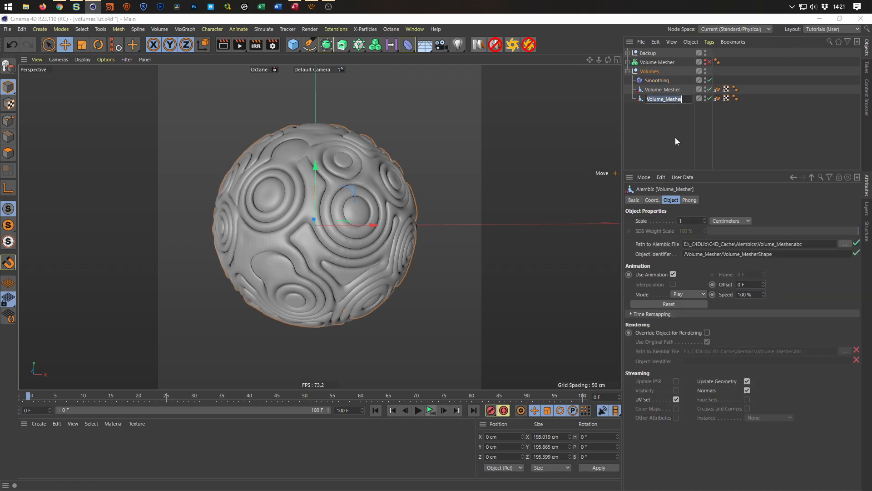
key(Right)
text(1)
key(Return)
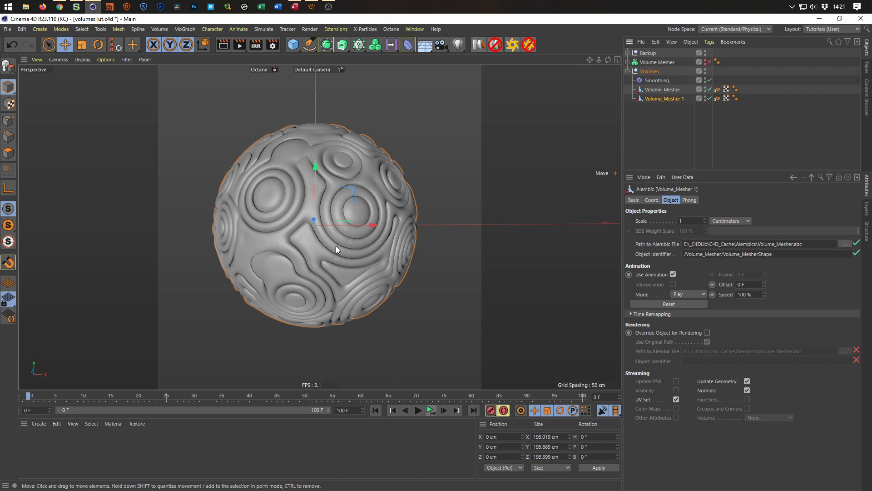
Switch to the browser to examine the block around the sphere in the FUN WITH VOLUMES video, and return to Cinema 4D.
scroll(333, 246, down, 2)
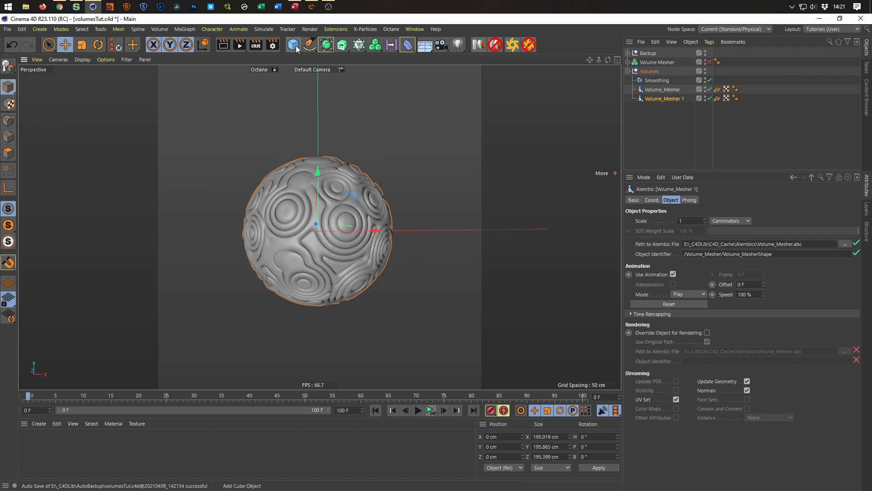
click(61, 7)
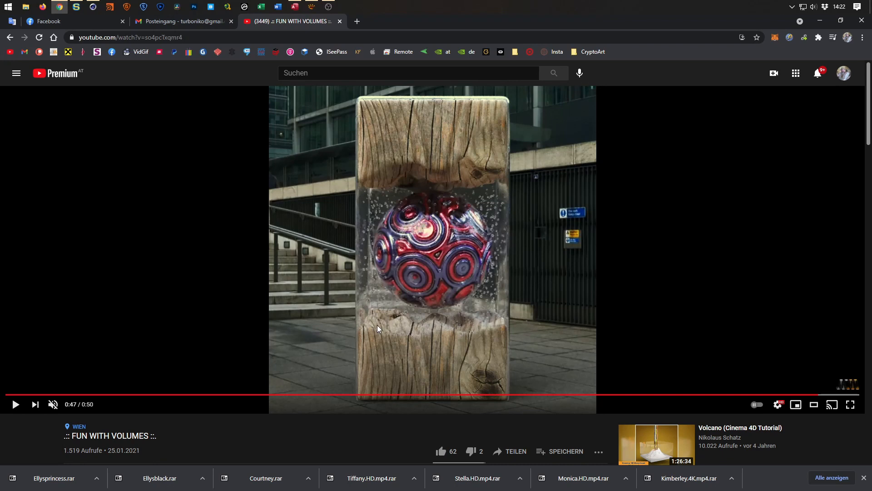
click(820, 20)
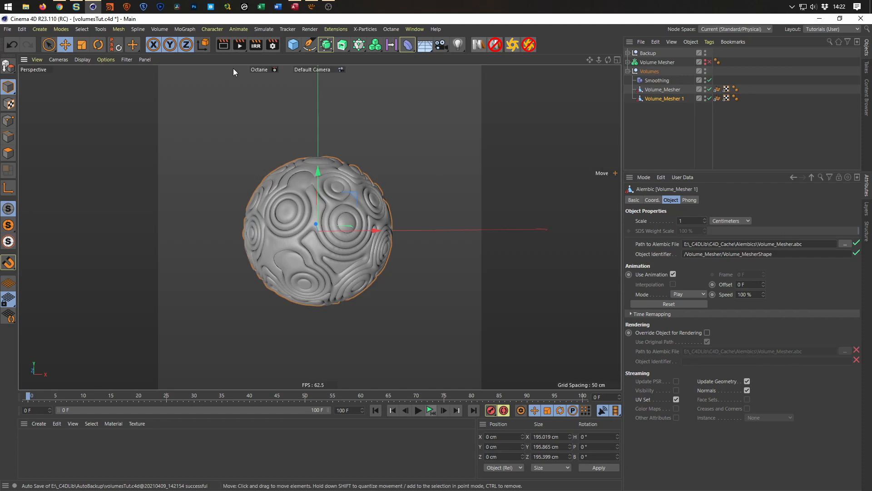
Add a cube to the scene and set its Y size to 100 cm.
click(293, 44)
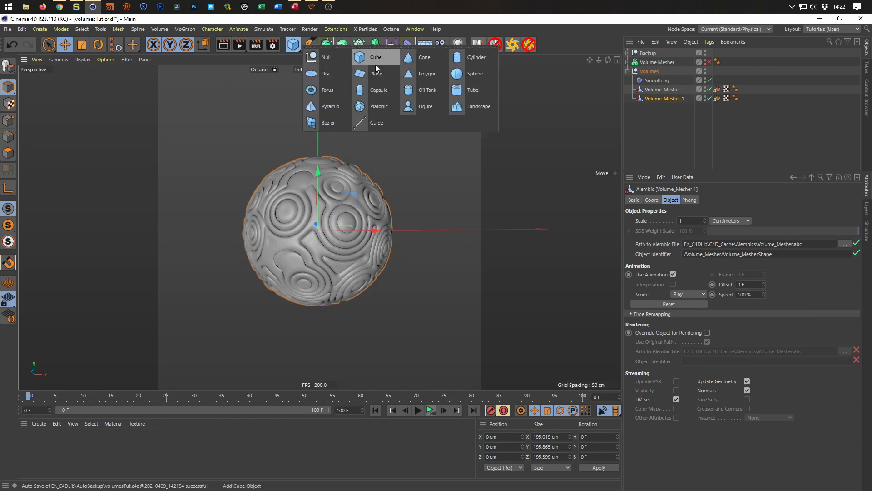
click(376, 62)
drag(318, 156, 313, 189)
double_click(666, 231)
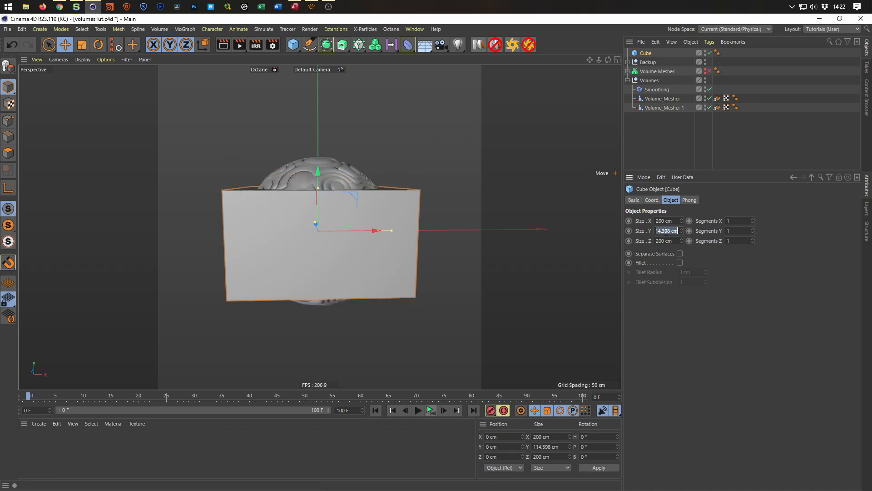
text(150)
key(Return)
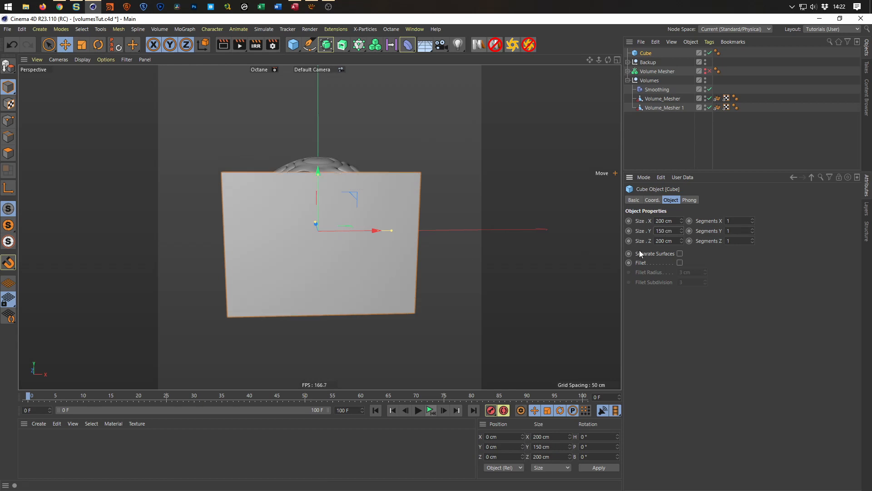
drag(672, 231, 624, 241)
text(100)
key(Return)
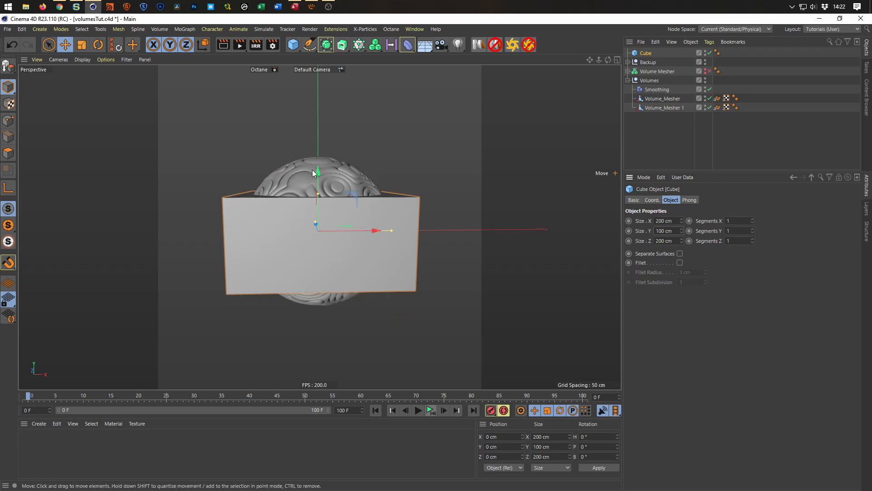
Move the cube straight down below the sphere to a Y position of about -162 cm, and show it in the Right view.
scroll(304, 246, down, 1)
alt+drag(303, 247, 307, 263)
alt+middle_drag(307, 251, 312, 217)
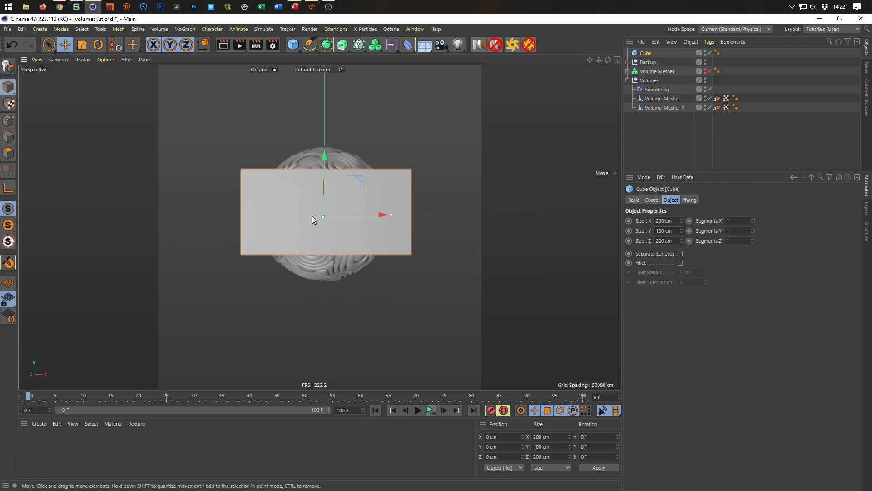
alt+drag(312, 216, 317, 205)
drag(331, 148, 323, 248)
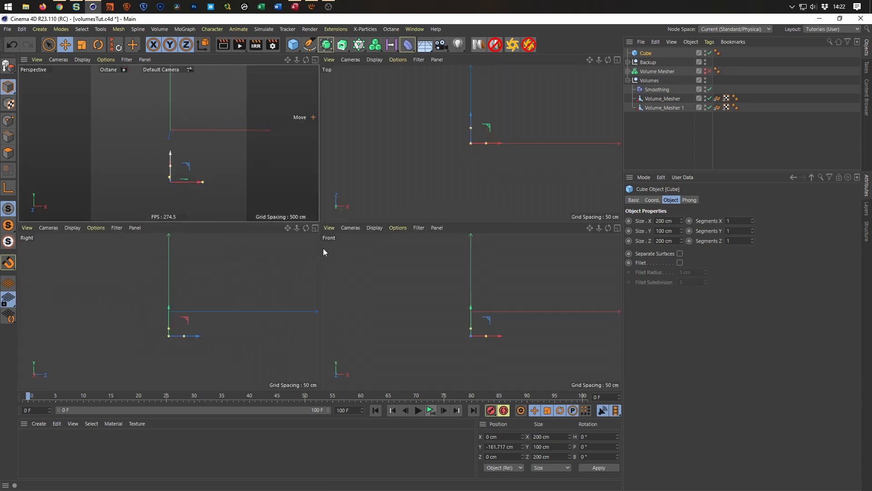
middle_click(323, 248)
middle_click(172, 310)
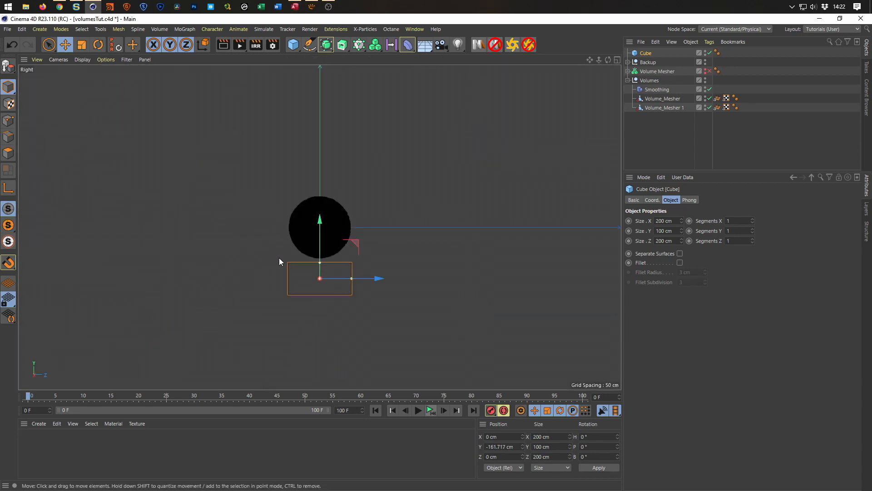
Move the cube further straight down to a Y position of about -175 cm and return to the Perspective view.
drag(321, 229, 320, 227)
middle_click(343, 247)
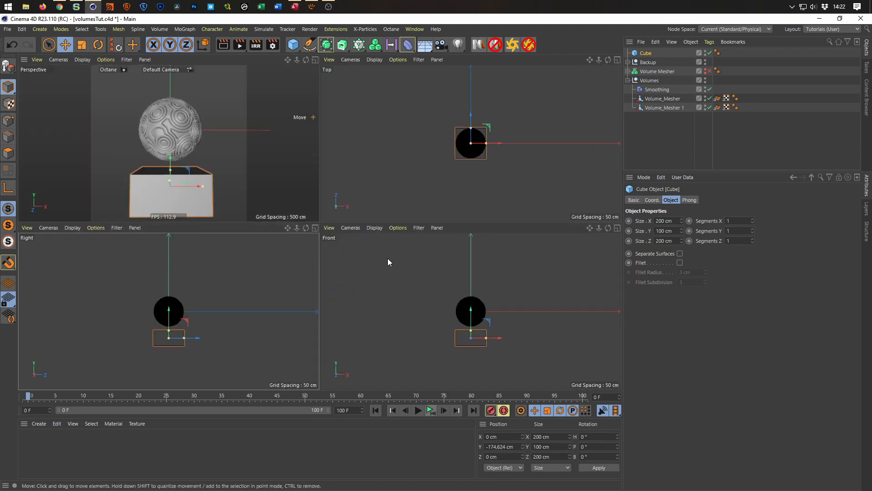
middle_click(241, 216)
alt+drag(241, 216, 277, 296)
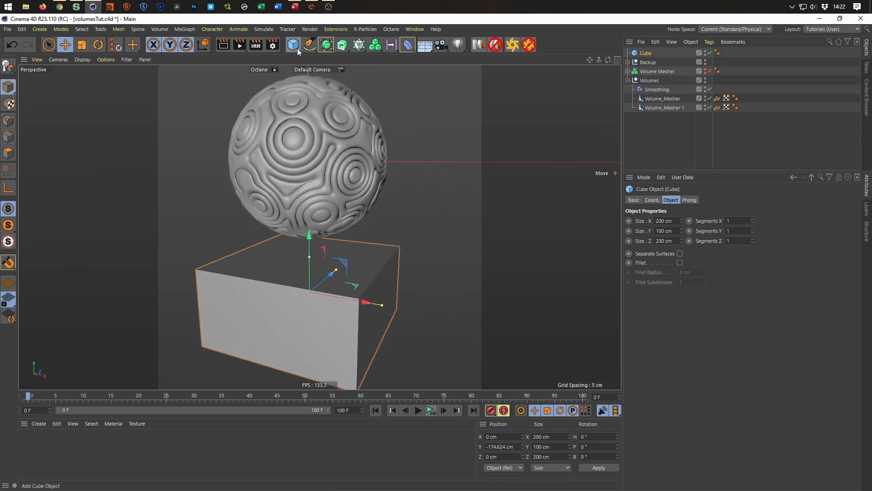
Add a Displacer deformer to the scene.
click(405, 47)
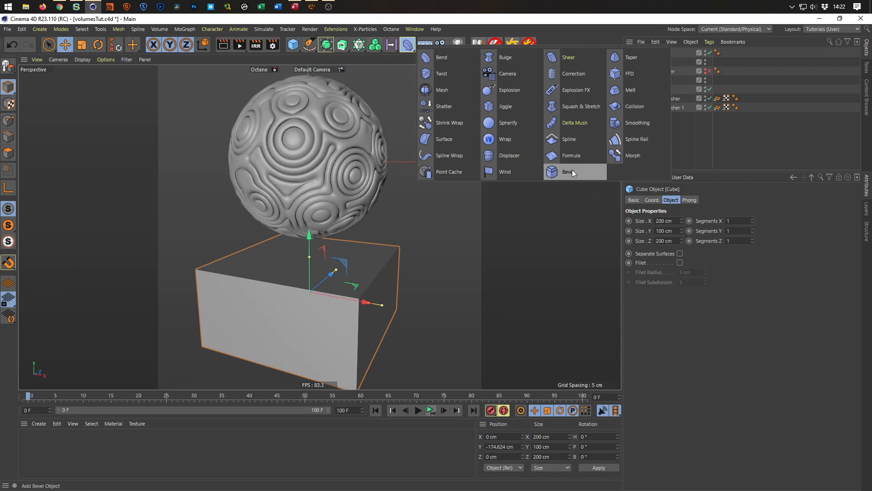
click(520, 159)
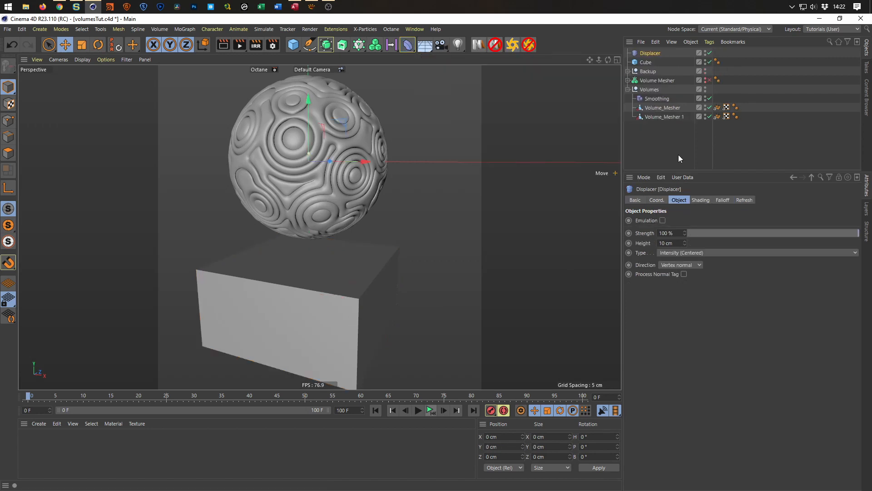
Show the mesh lines in the viewport and set the cube's segments to 20 in X, 10 in Y and 20 in Z.
click(647, 62)
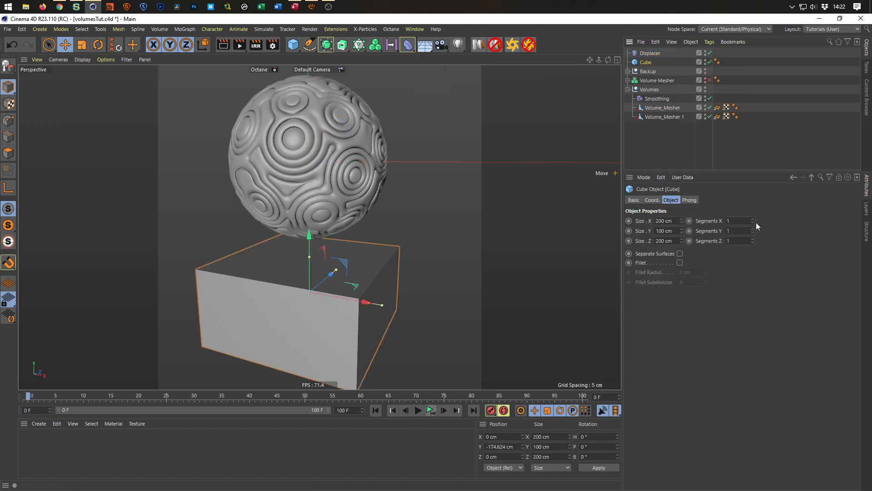
drag(753, 221, 754, 216)
key(n)
key(b)
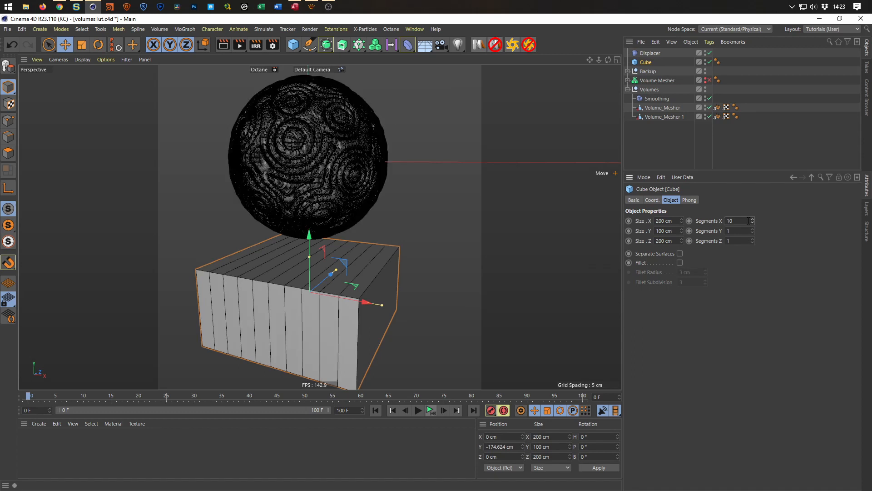
drag(753, 222, 753, 217)
double_click(746, 221)
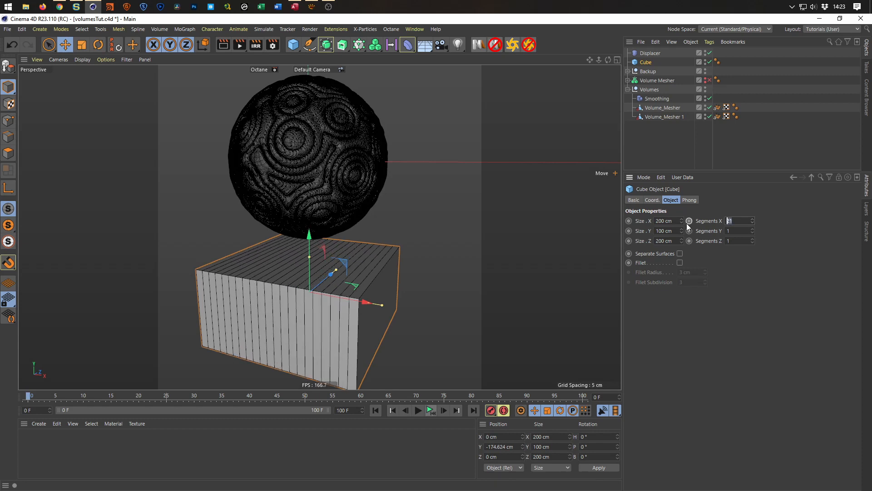
text(20)
key(Tab)
key(Tab)
text(20)
key(Return)
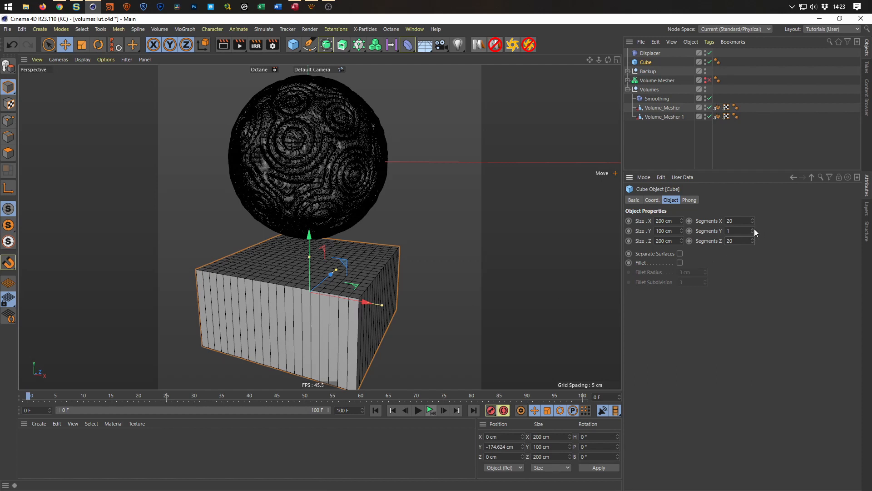
drag(753, 228, 753, 230)
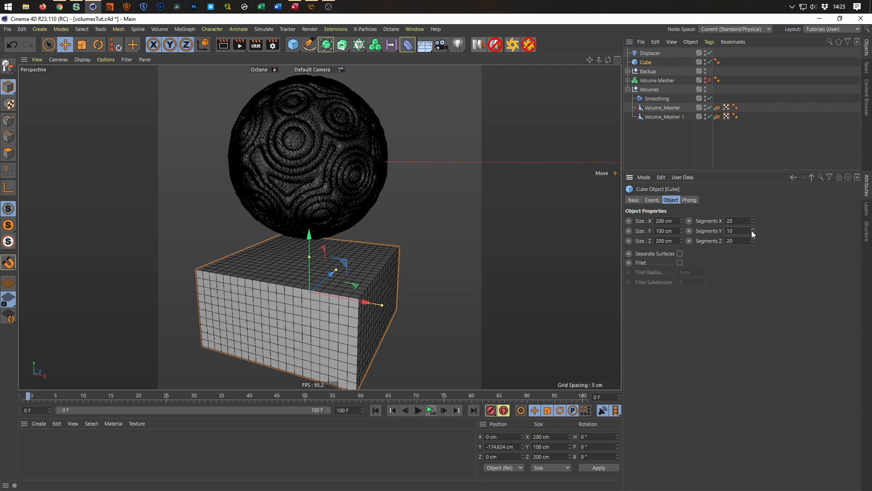
Check the cube's subdivision from several angles and switch the viewport back to shading without mesh lines.
alt+drag(287, 341, 217, 248)
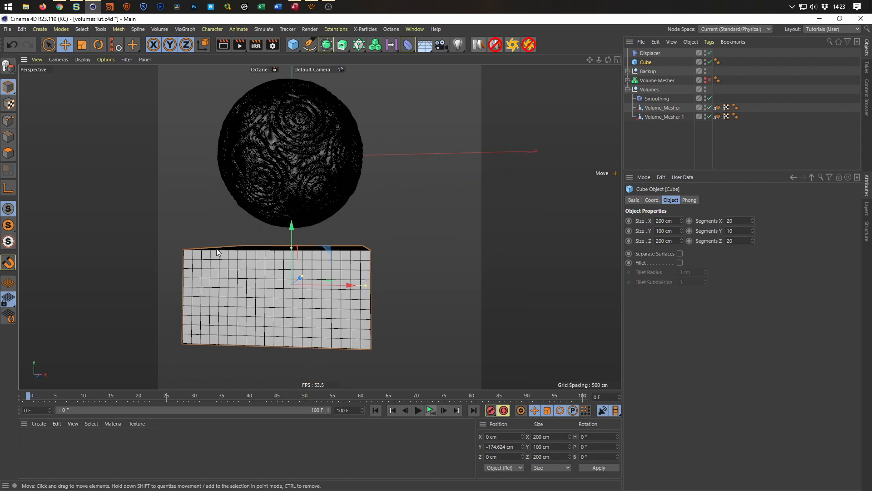
alt+drag(326, 312, 353, 301)
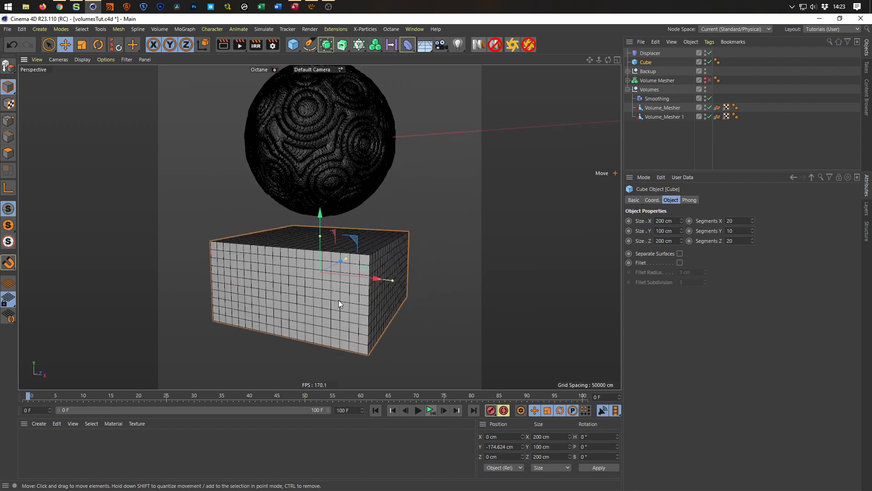
key(n)
key(a)
mouse_move(337, 273)
alt+mouse_down()
mouse_move(311, 279)
mouse_move(350, 287)
mouse_move(324, 280)
mouse_move(338, 282)
alt+mouse_up()
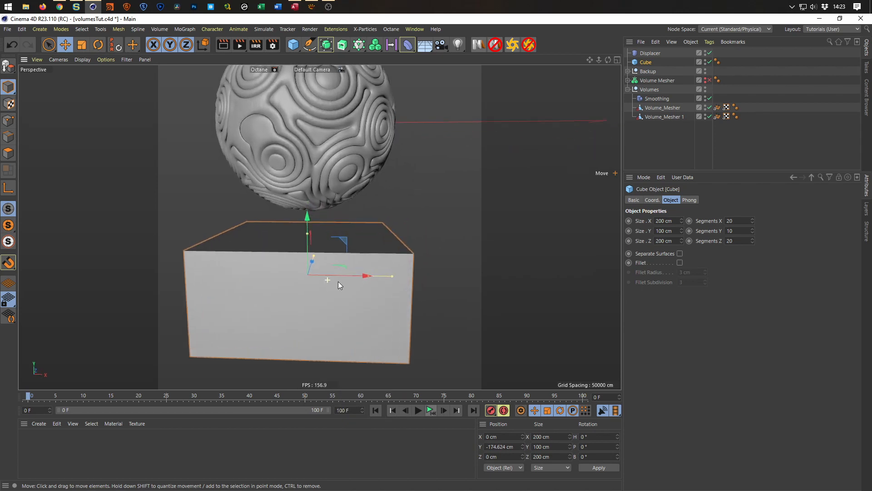
alt+drag(347, 231, 383, 172)
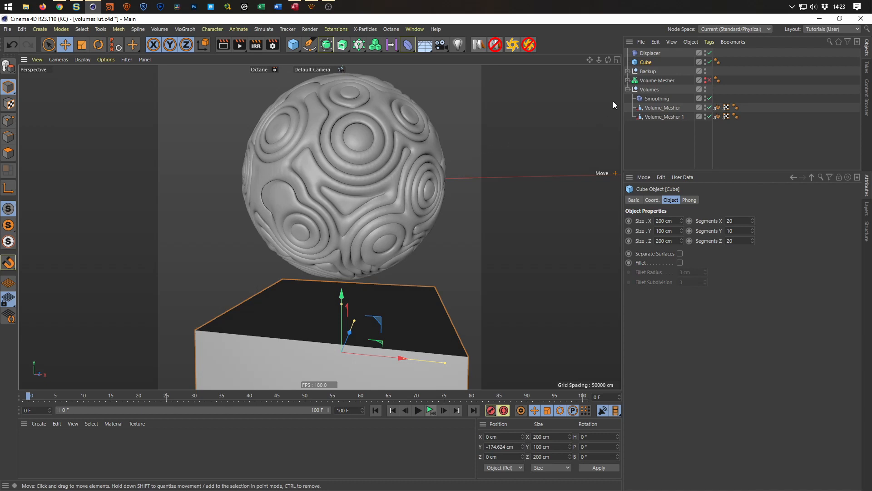
Move the Volume Mesher into the Backup null and collapse the null's hierarchy.
click(628, 80)
click(628, 81)
click(628, 71)
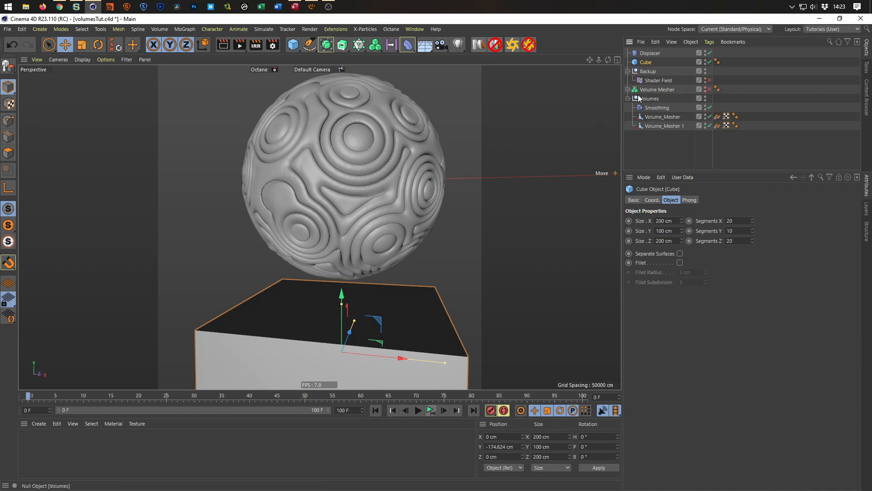
drag(652, 88, 647, 85)
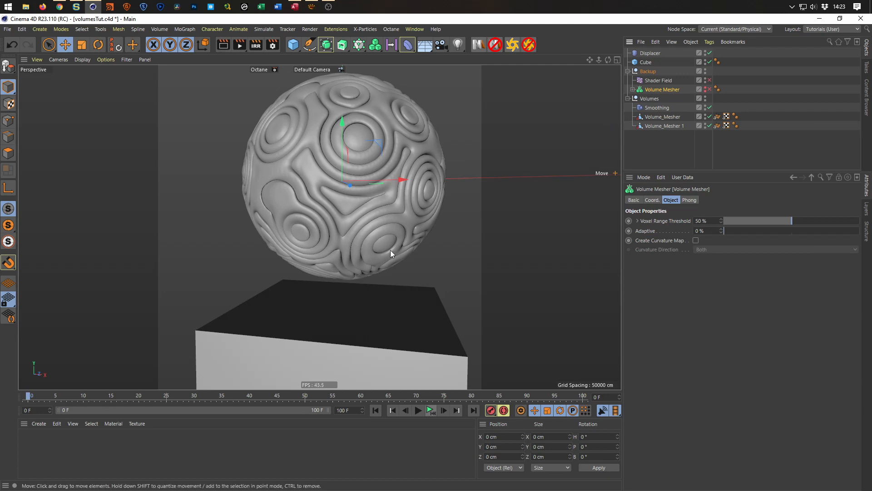
click(628, 71)
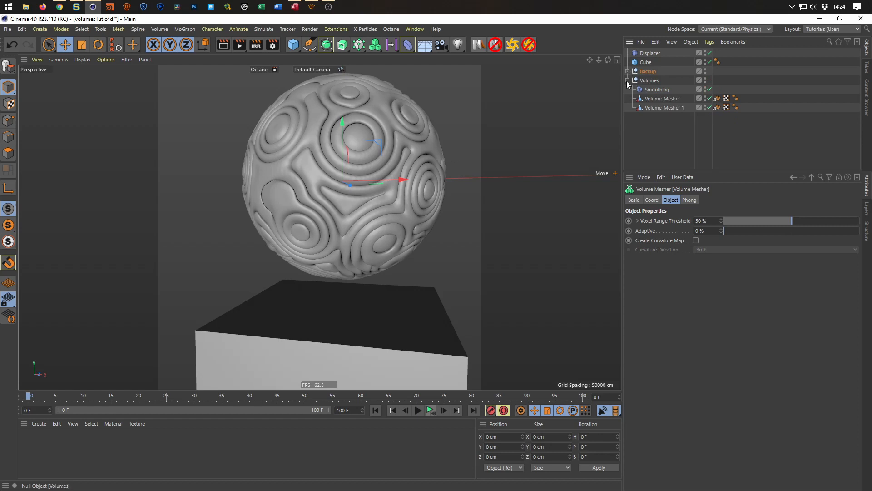
alt+right_drag(310, 264, 281, 307)
alt+middle_drag(282, 306, 270, 277)
mouse_move(272, 283)
alt+mouse_down()
mouse_move(276, 295)
mouse_move(252, 287)
mouse_move(293, 295)
mouse_move(273, 291)
alt+mouse_up()
alt+right_drag(269, 291, 258, 300)
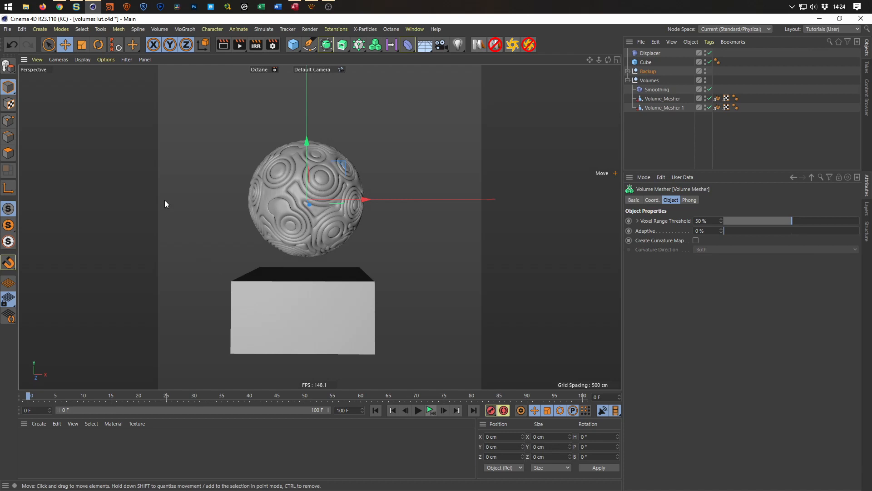
Open the preferences, review the Auto-Save settings of the Files category, and close them.
key(super+e)
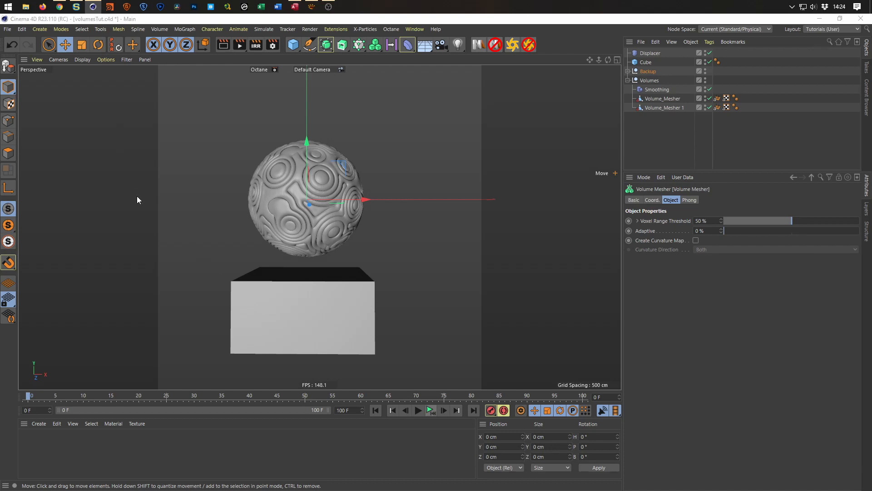
key(alt+Tab)
click(138, 296)
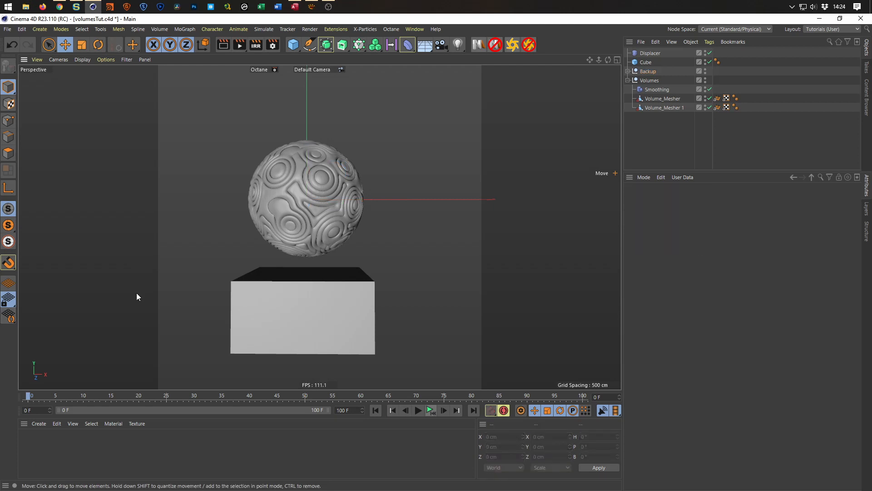
key(ctrl+e)
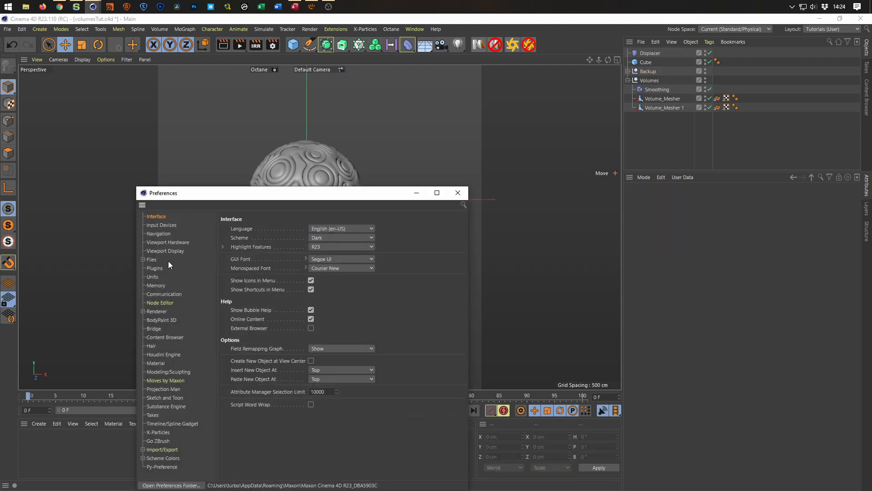
click(151, 259)
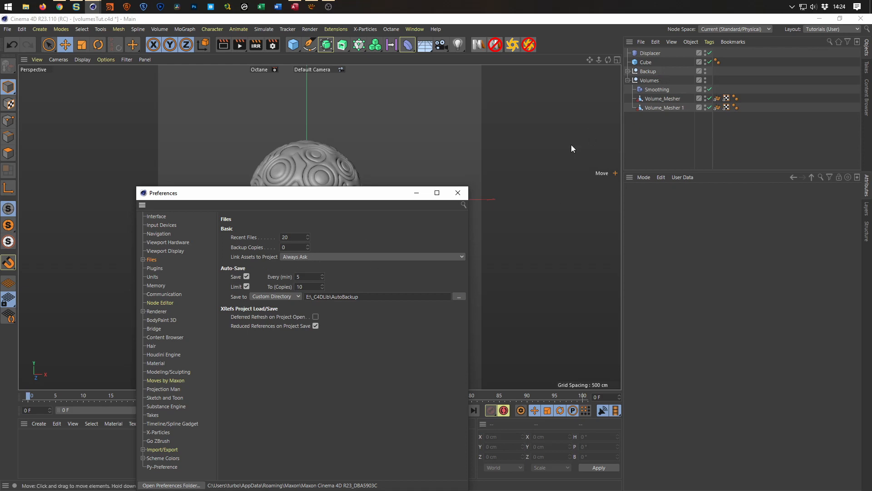
click(460, 194)
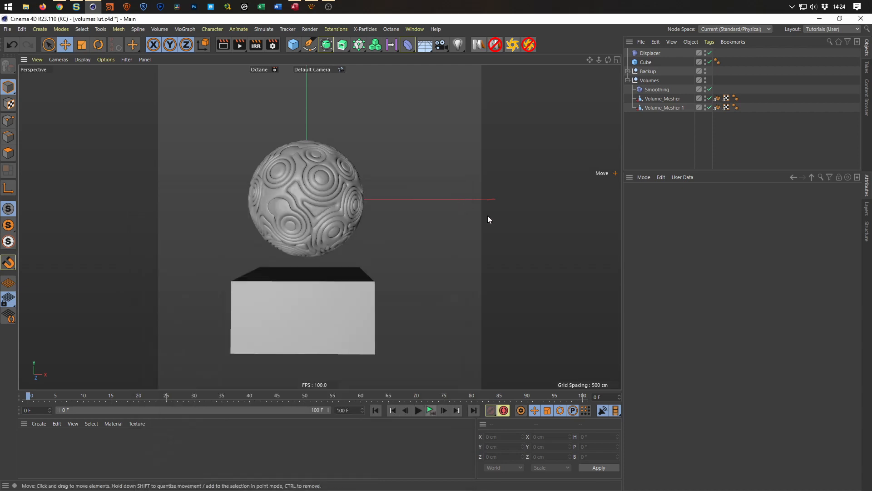
Nest the Displacer under the cube and assign a Noise shader to it as the custom shader.
alt+middle_drag(284, 304, 296, 307)
alt+drag(295, 307, 293, 313)
alt+right_drag(298, 312, 319, 312)
alt+drag(318, 313, 306, 298)
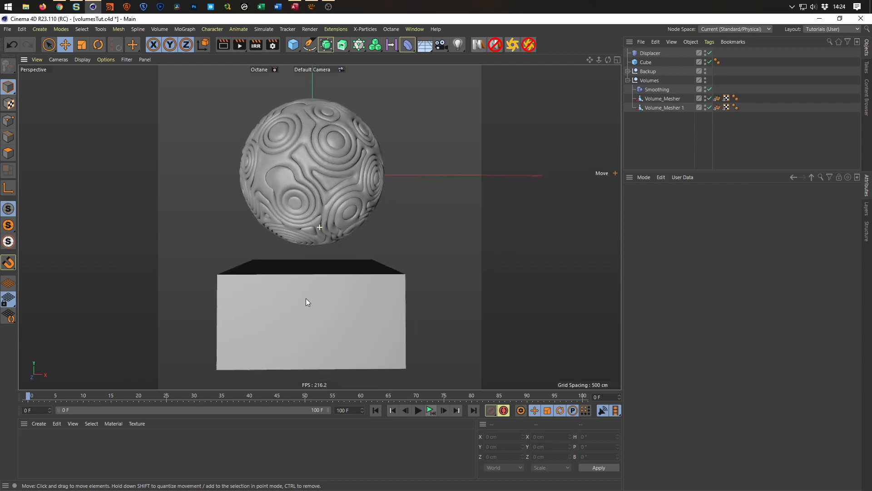
drag(650, 53, 648, 134)
click(654, 108)
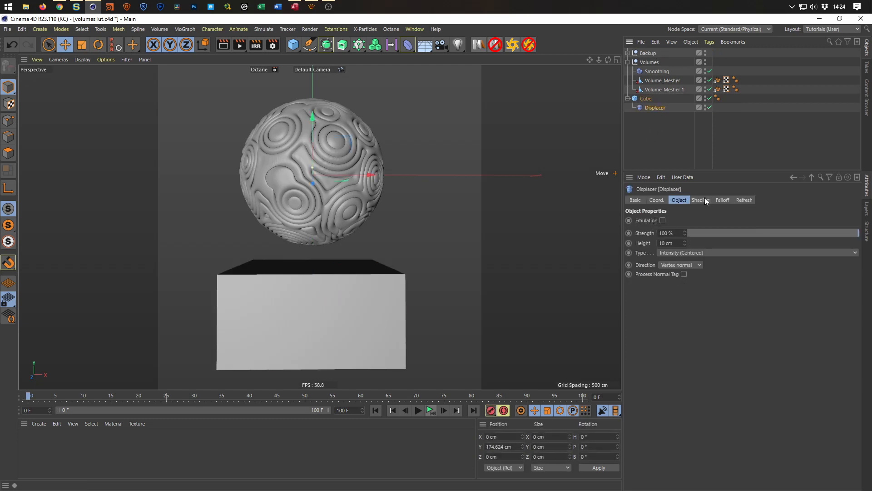
click(702, 201)
click(657, 229)
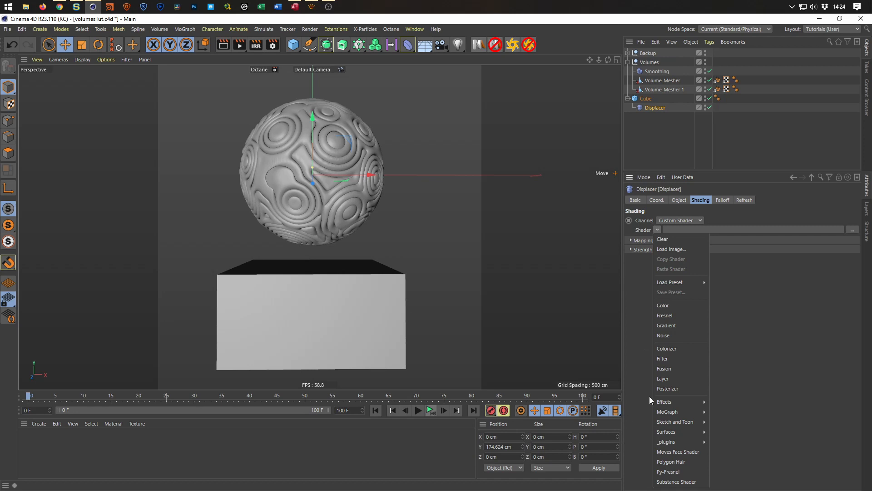
click(676, 339)
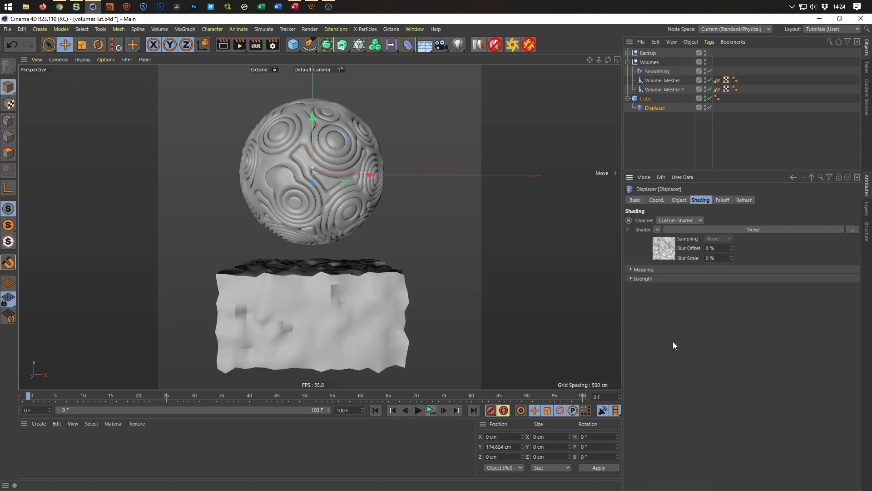
Set the Global Scale of the Displacer's Noise shader to 300 %.
alt+drag(325, 302, 363, 286)
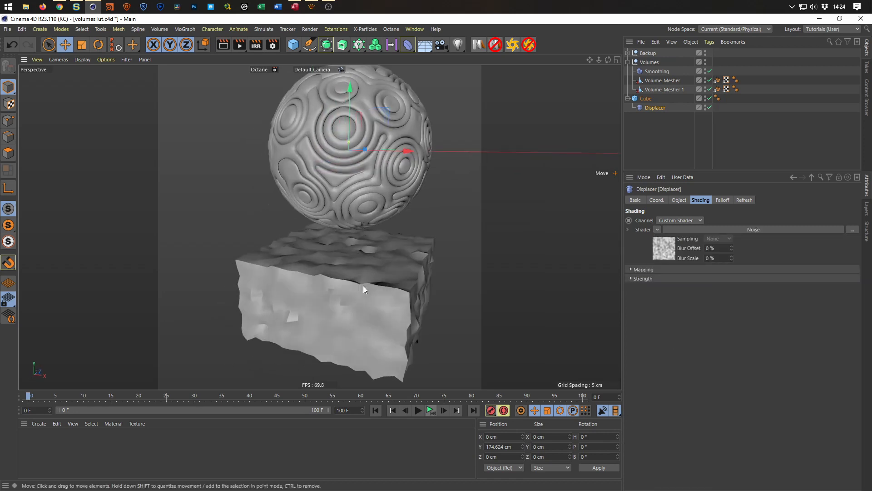
click(667, 249)
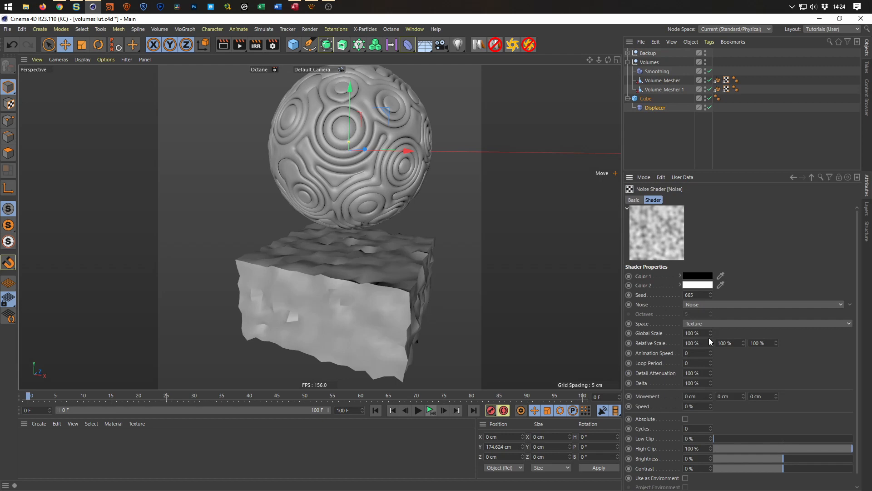
drag(708, 333, 644, 346)
text(300)
key(Return)
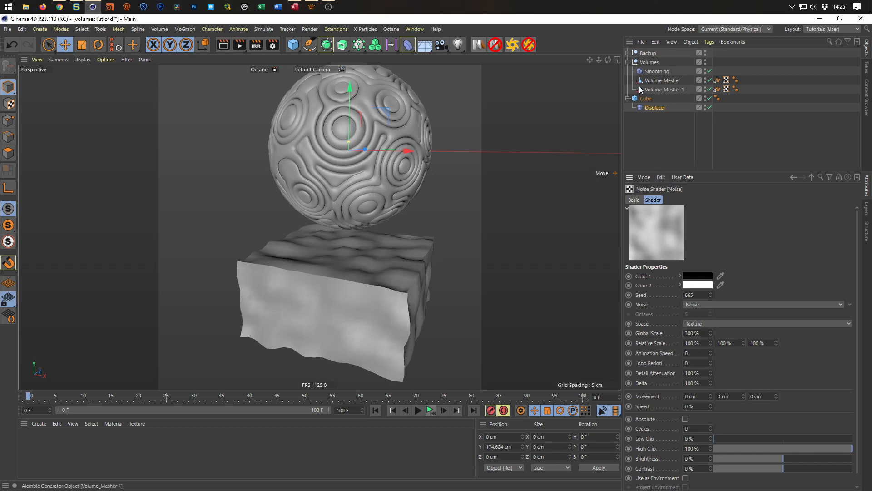
Raise the Displacer's Height to 47 cm and check the deformed block from another angle.
click(650, 108)
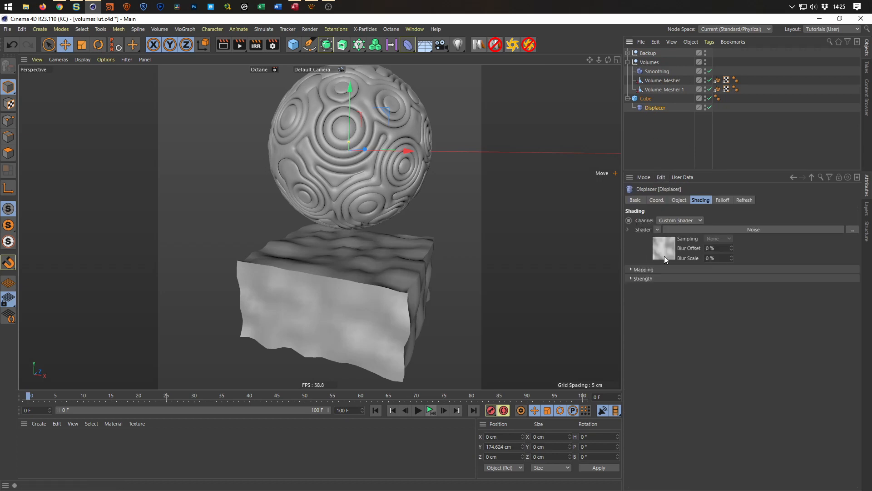
click(680, 201)
drag(685, 243, 685, 232)
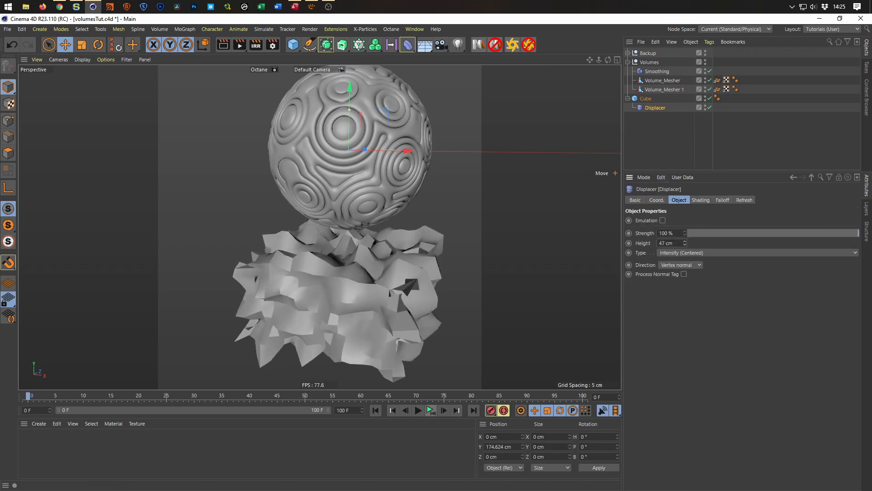
alt+drag(398, 298, 357, 316)
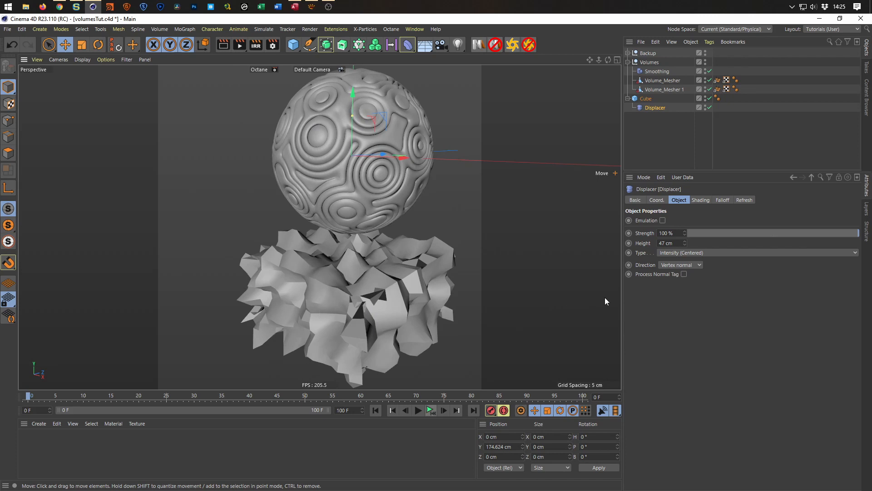
Set the Displacer's Direction to Planar with the Orientation +Y.
click(692, 265)
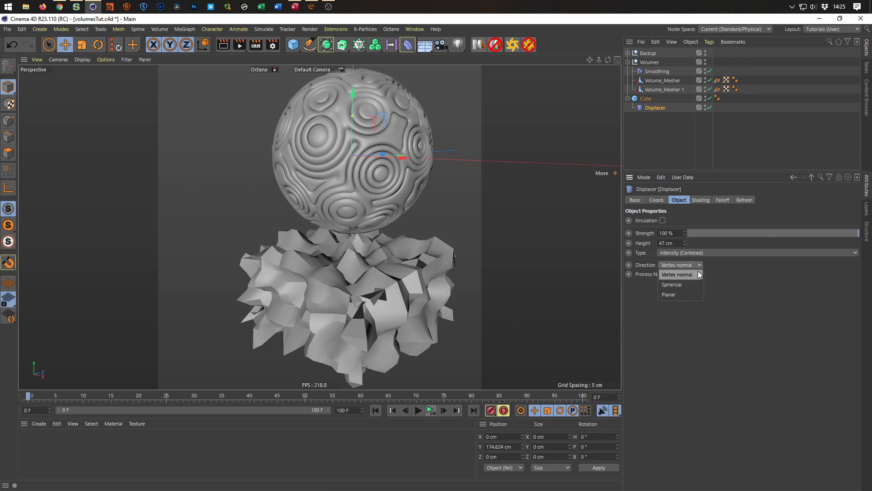
click(682, 294)
click(685, 284)
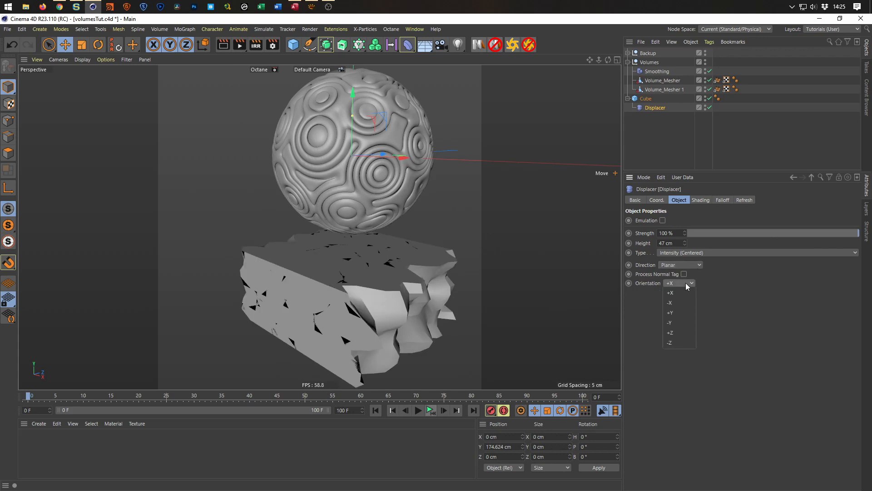
click(681, 312)
alt+drag(386, 307, 366, 300)
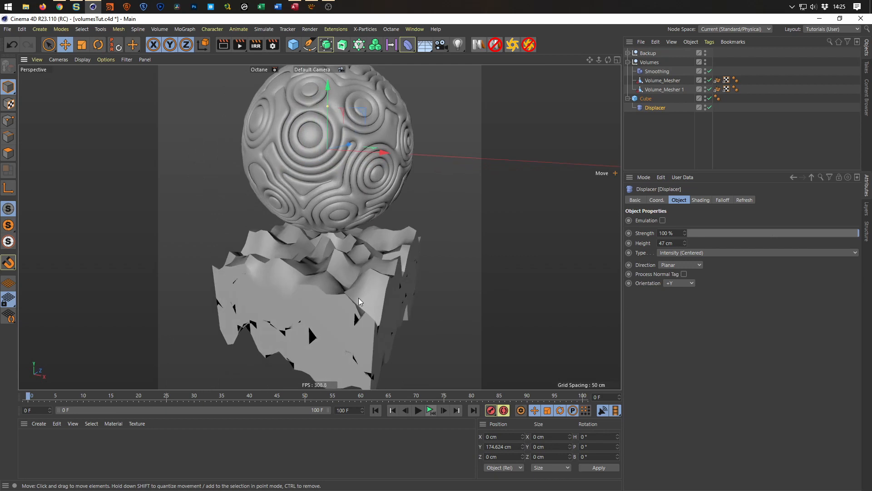
Display the shaded models with their polygon lines and view the displaced block from a corner.
key(n)
key(b)
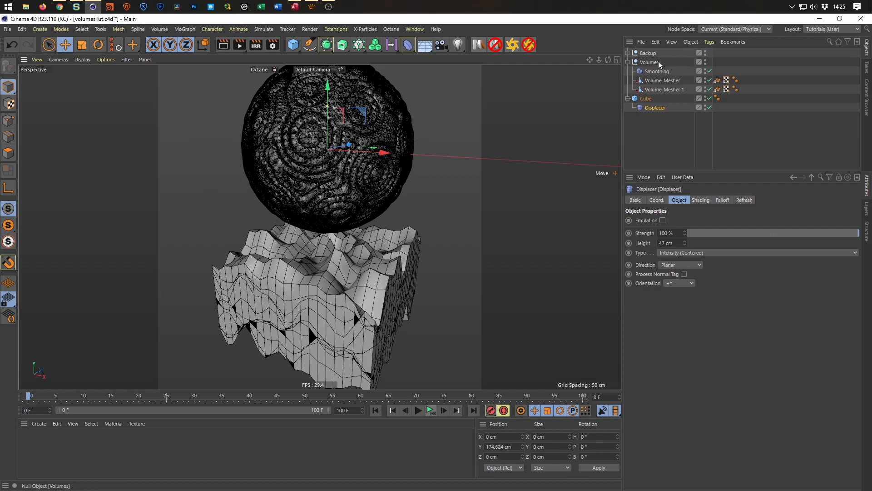
alt+drag(334, 171, 345, 290)
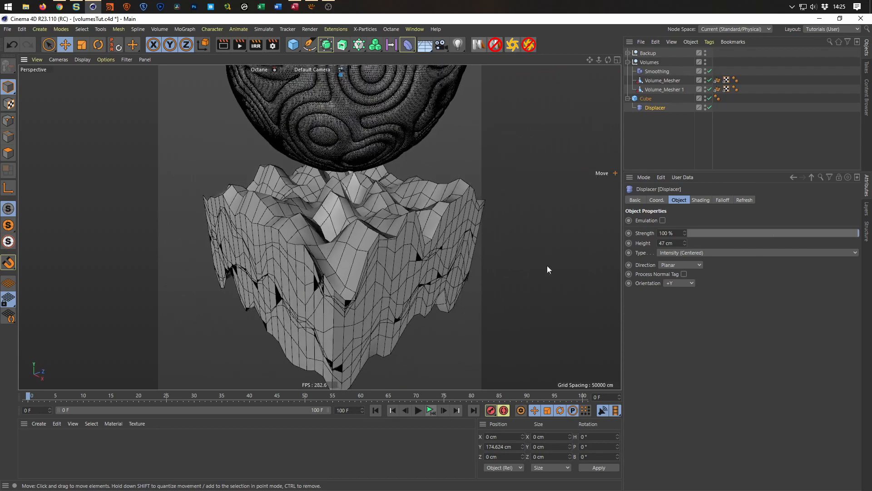
Set the Space of the Displacer's Noise shader to UV (2D) and check the smoother block surface.
click(705, 201)
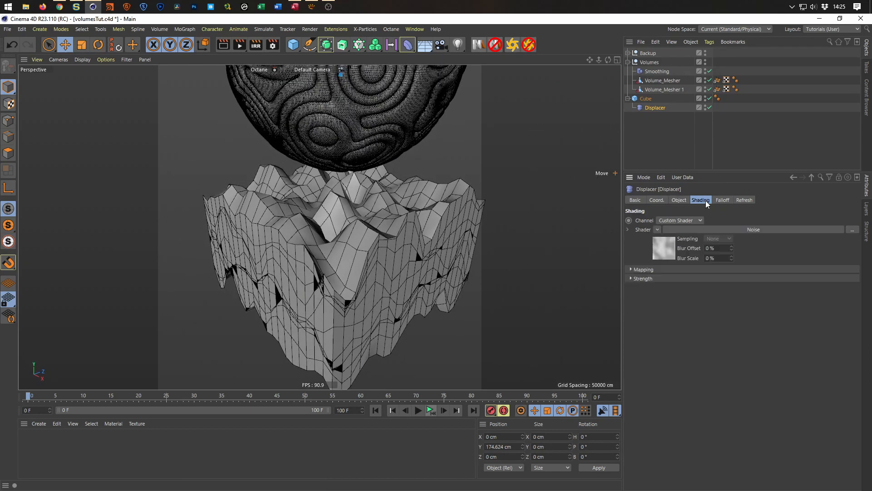
click(669, 252)
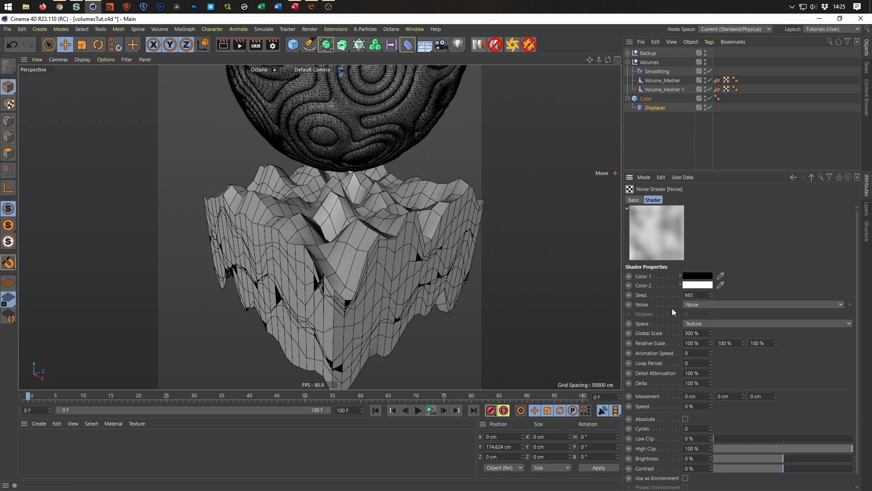
click(706, 324)
click(709, 334)
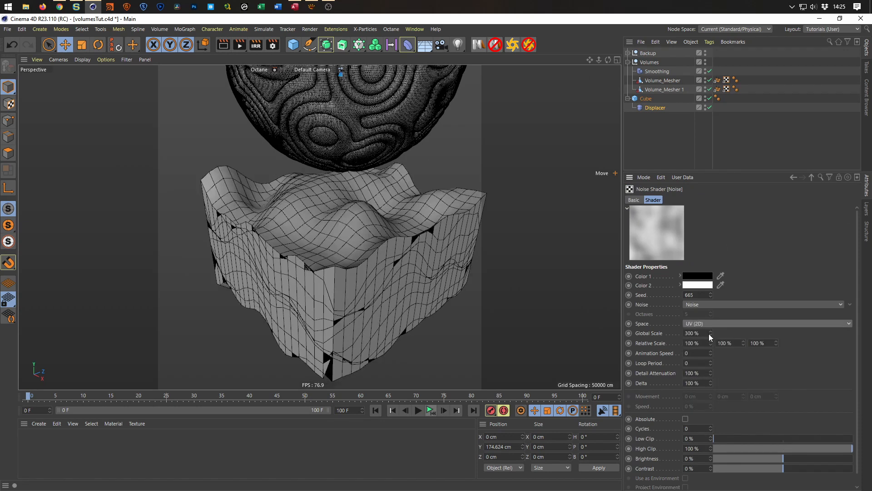
alt+drag(431, 260, 400, 224)
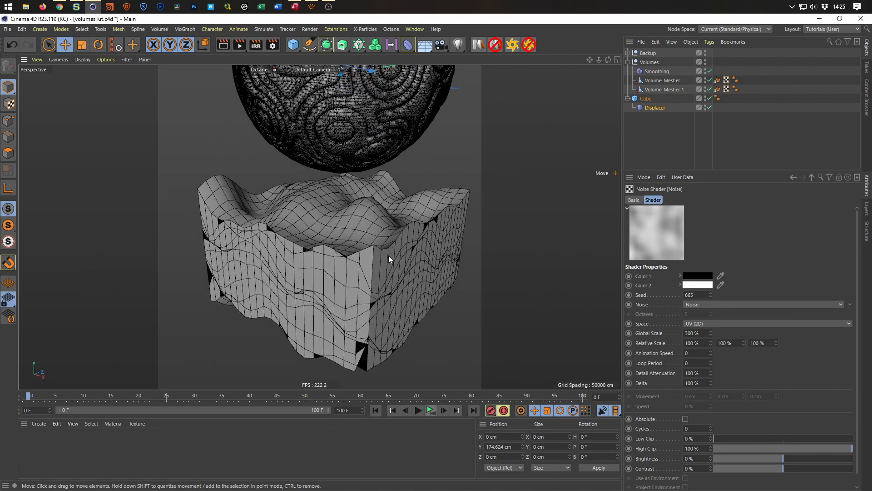
alt+drag(364, 282, 334, 300)
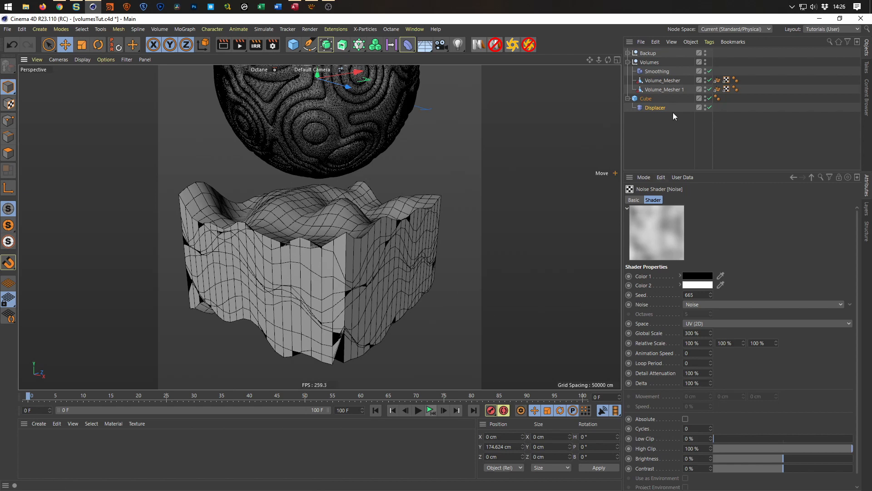
Add a Linear Field to the Displacer's falloff and set its Direction to Y+.
click(655, 107)
click(723, 200)
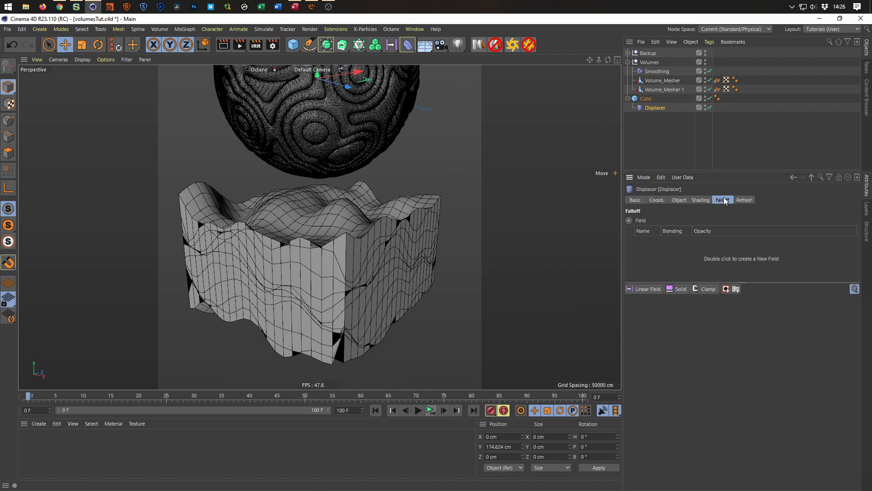
click(647, 290)
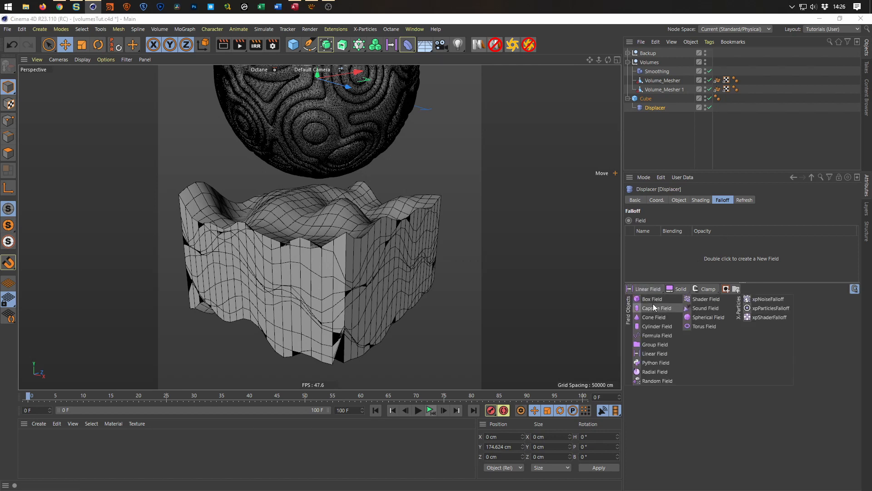
click(653, 290)
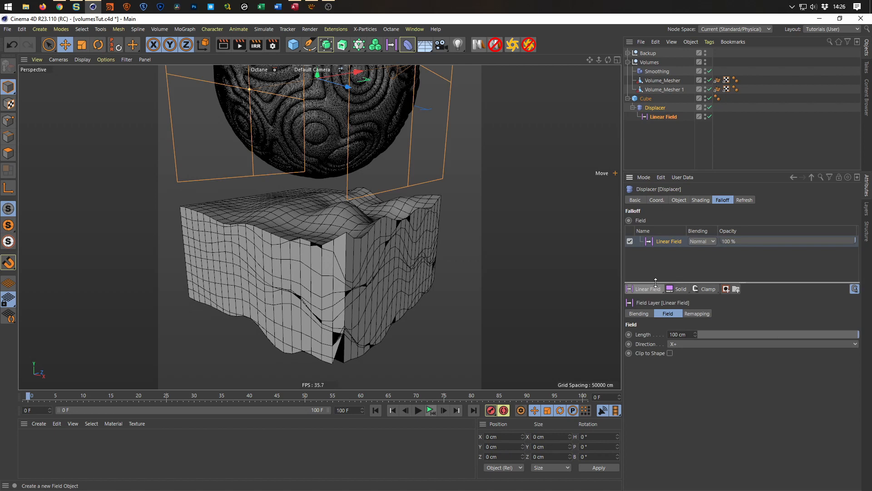
click(675, 344)
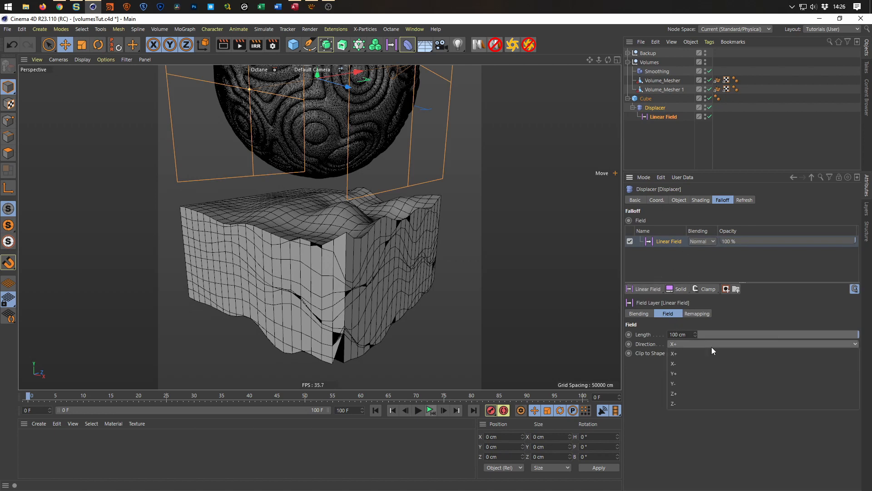
click(704, 373)
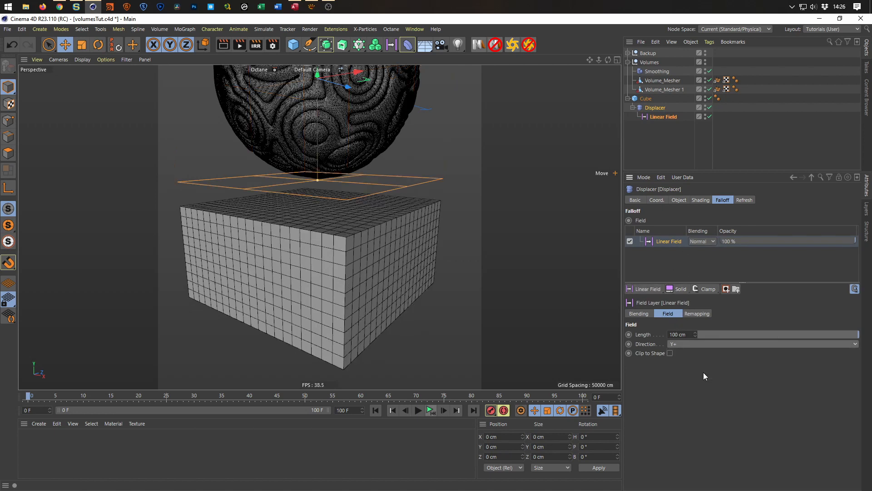
Lower the Linear Field onto the block to about Y -165 cm and adjust its length to about 54 cm.
scroll(394, 286, down, 5)
drag(369, 137, 363, 261)
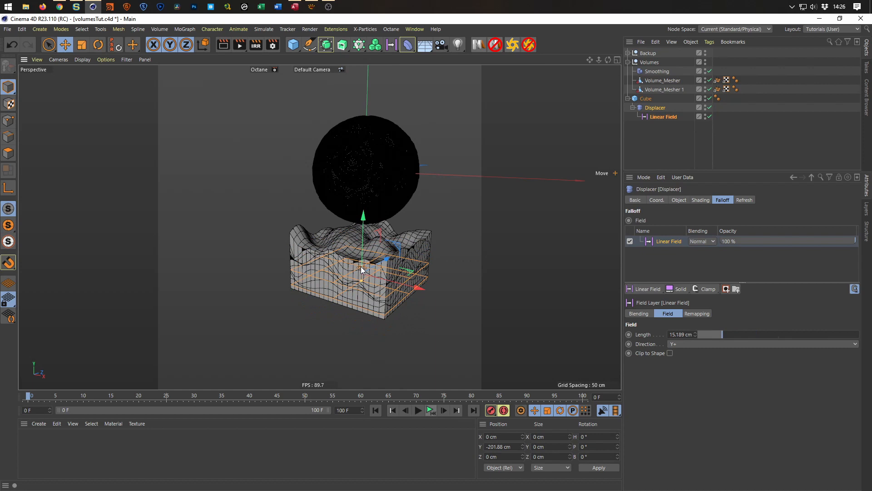
drag(363, 218, 364, 203)
mouse_move(365, 196)
mouse_down()
mouse_move(363, 259)
mouse_move(363, 207)
mouse_up()
drag(362, 258, 364, 198)
Examine the displaced top, side walls and base of the block from several angles.
alt+drag(350, 238, 338, 292)
alt+right_drag(338, 293, 370, 277)
alt+drag(370, 277, 459, 217)
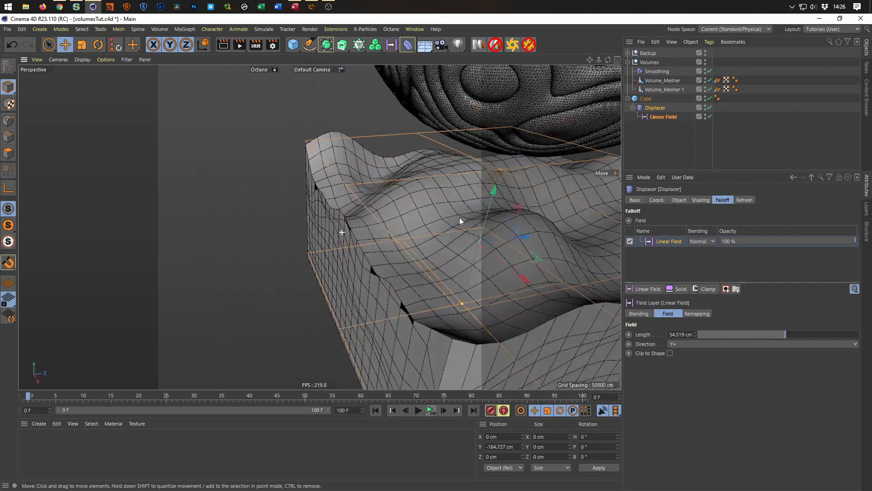
alt+drag(399, 238, 241, 266)
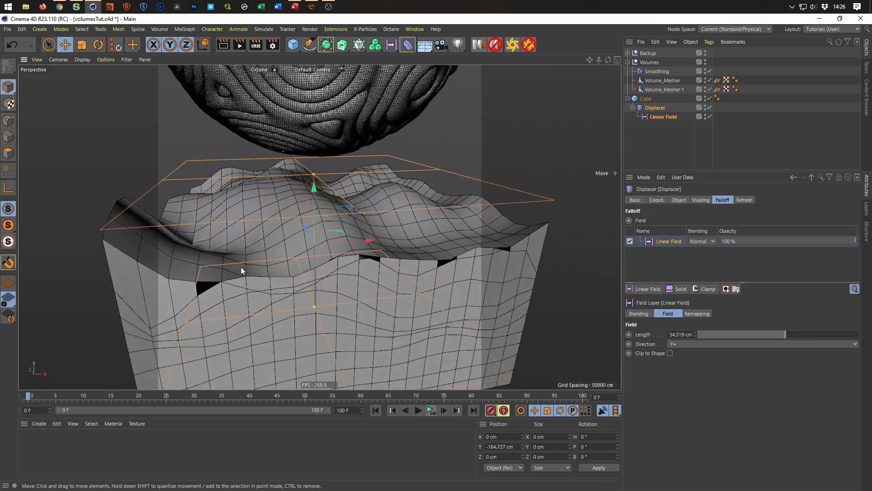
alt+right_drag(241, 267, 216, 278)
alt+drag(258, 279, 348, 277)
alt+right_drag(348, 277, 324, 282)
mouse_move(323, 282)
alt+mouse_down()
mouse_move(355, 287)
mouse_move(332, 282)
alt+mouse_up()
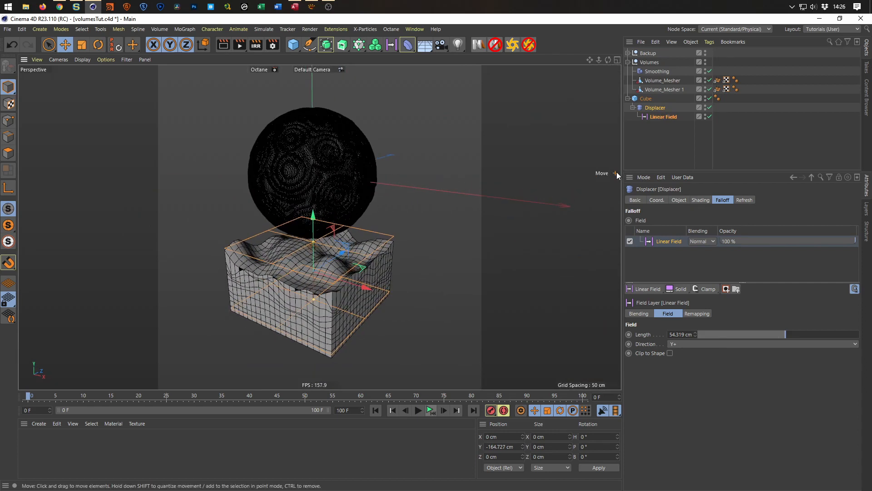
alt+drag(375, 274, 298, 221)
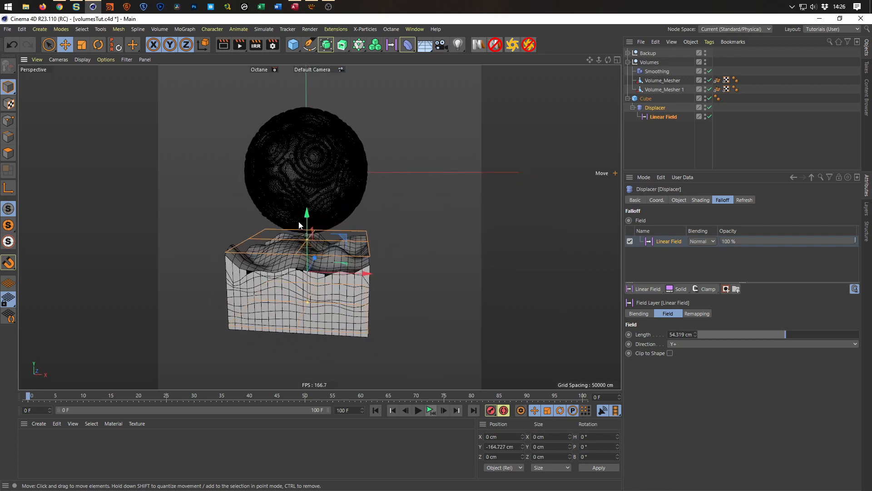
alt+right_drag(299, 222, 321, 219)
alt+middle_drag(332, 221, 345, 235)
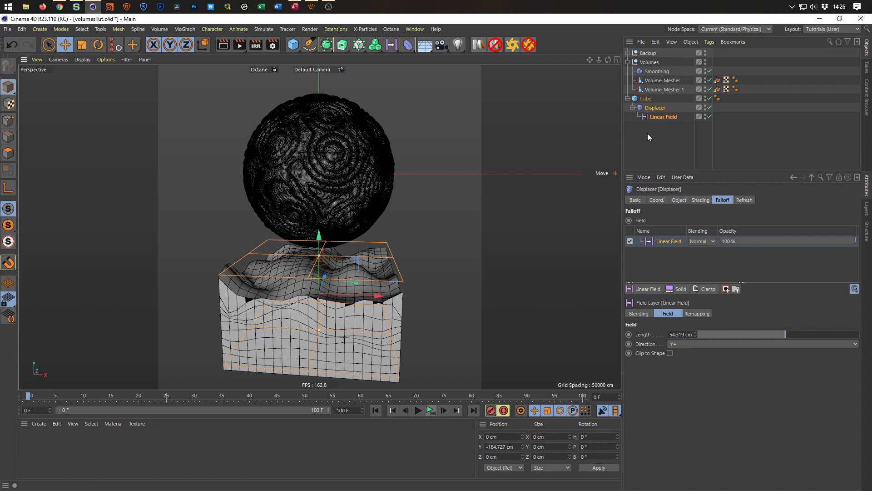
Move the Displacer and its Linear Field out of the cube to the top level of the hierarchy.
click(654, 109)
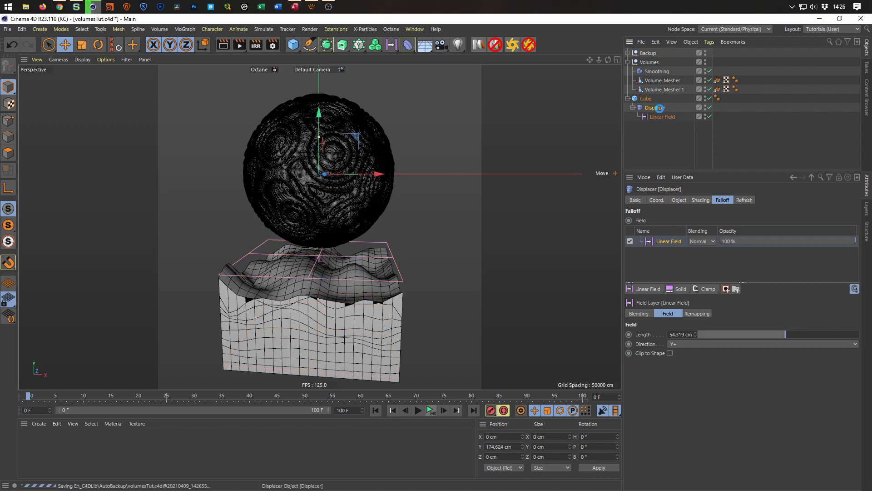
click(659, 117)
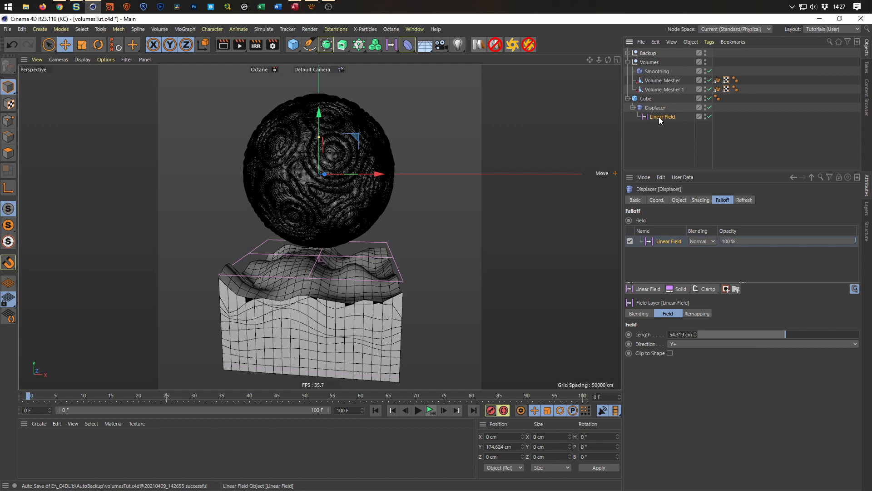
drag(659, 117, 655, 135)
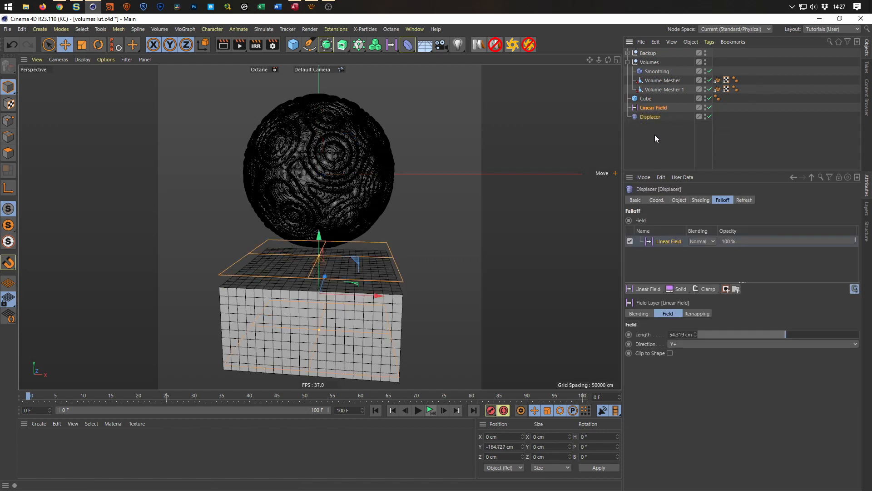
Add a Symmetry object above the cube in the hierarchy and nest the cube under it.
click(646, 99)
scroll(373, 229, down, 3)
alt+right_drag(373, 229, 360, 227)
alt+middle_drag(323, 197, 286, 243)
mouse_move(286, 243)
alt+mouse_down()
mouse_move(279, 258)
mouse_move(291, 246)
alt+mouse_up()
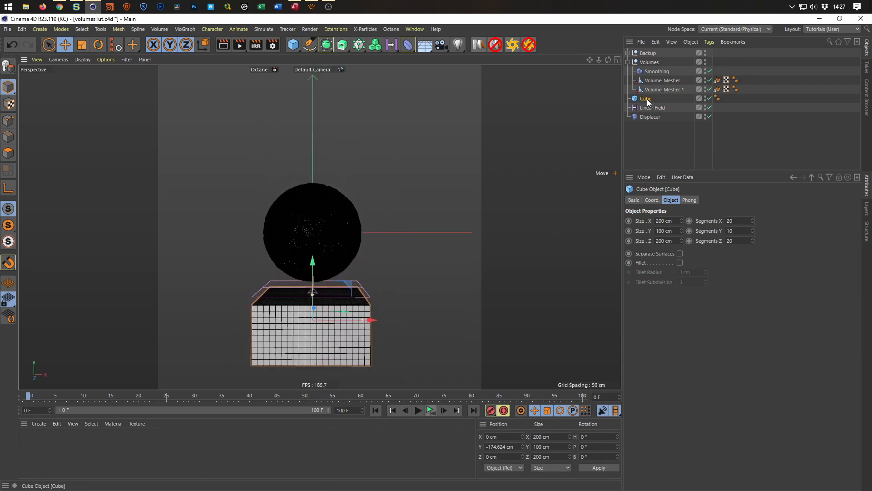
click(344, 51)
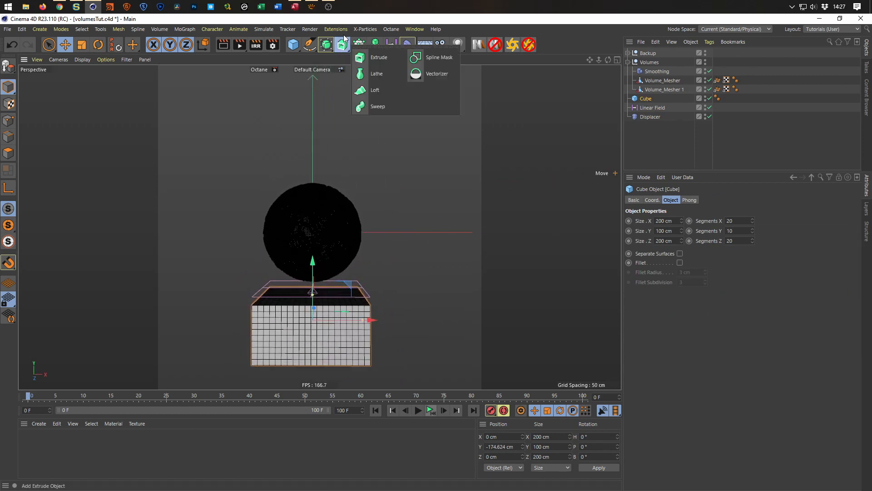
click(326, 46)
click(434, 73)
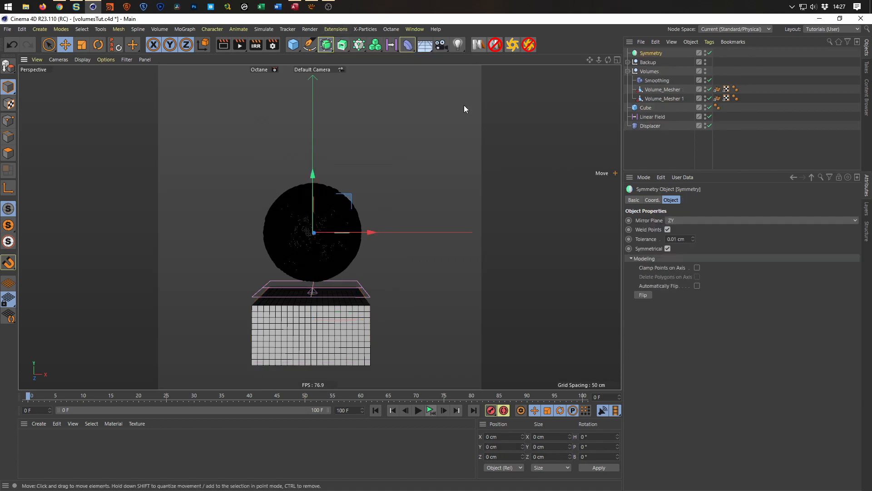
drag(654, 54, 645, 99)
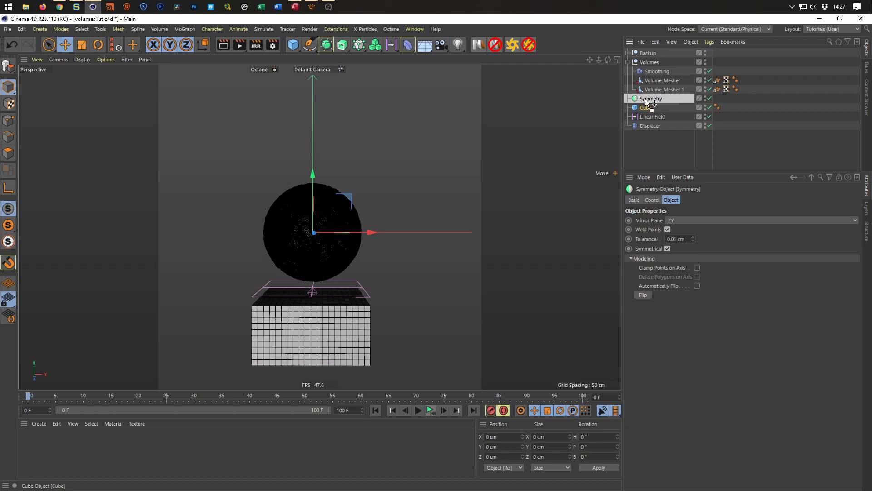
click(650, 99)
Set the Symmetry object's Mirror Plane to XZ to mirror the block above the sphere.
click(686, 220)
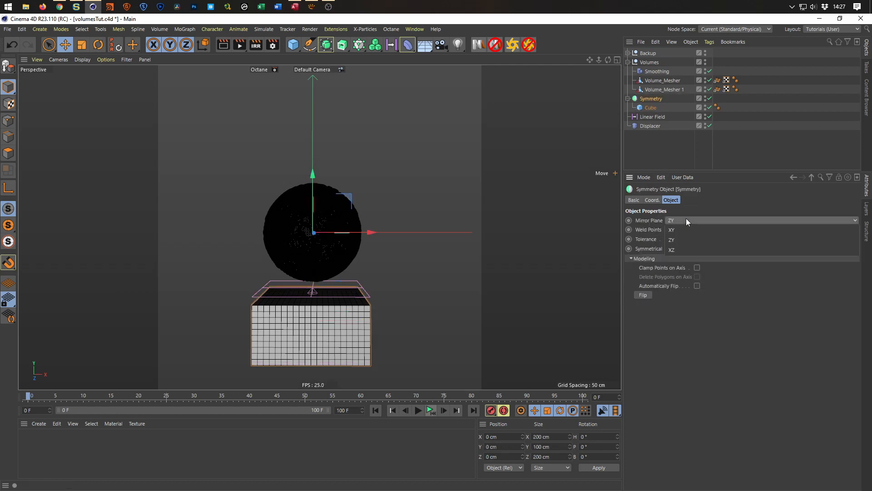
click(686, 247)
mouse_move(326, 208)
alt+mouse_down()
mouse_move(415, 200)
mouse_move(332, 206)
alt+mouse_up()
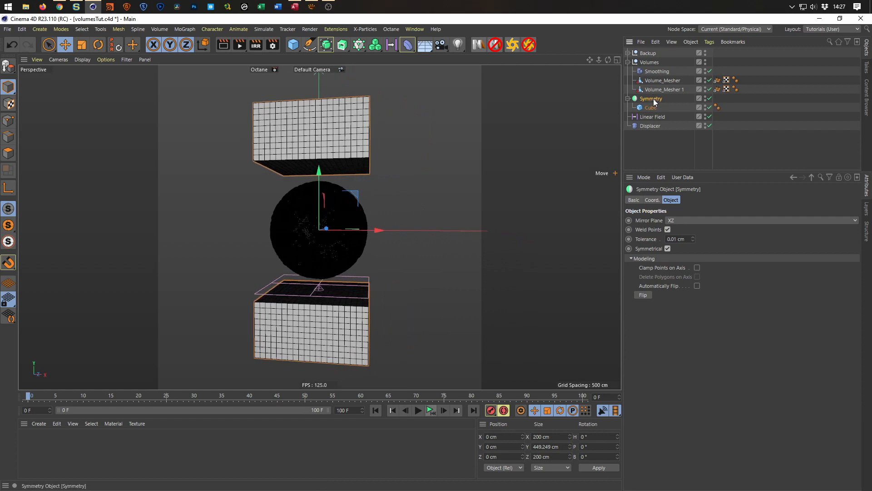
Group the Symmetry object under a null and rename the null "Cubes".
key(alt+g)
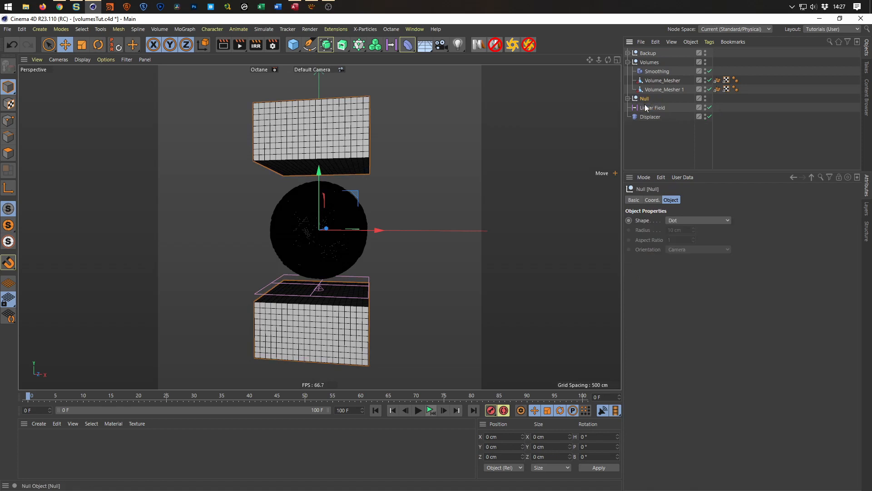
click(629, 99)
double_click(645, 99)
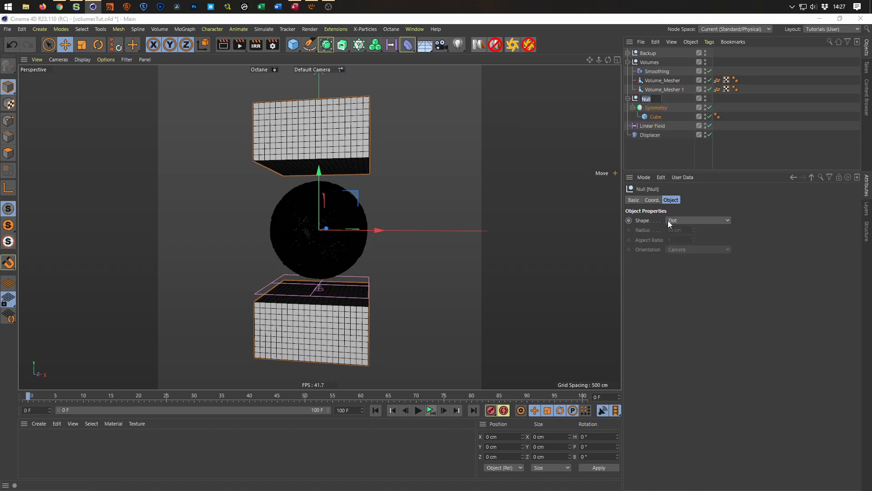
text(Cuv)
key(BackSpace)
text(bes)
key(Return)
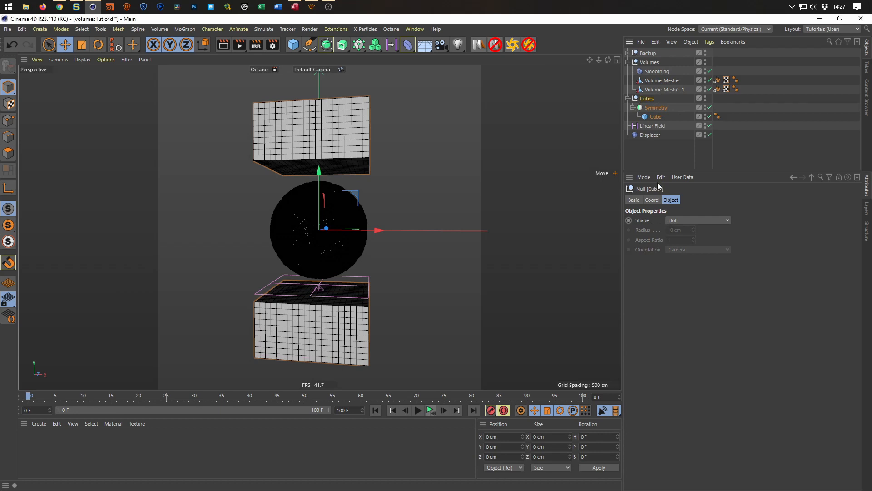
Place the Displacer inside the Cubes null above the Symmetry object and delete the Linear Field.
drag(650, 135, 640, 119)
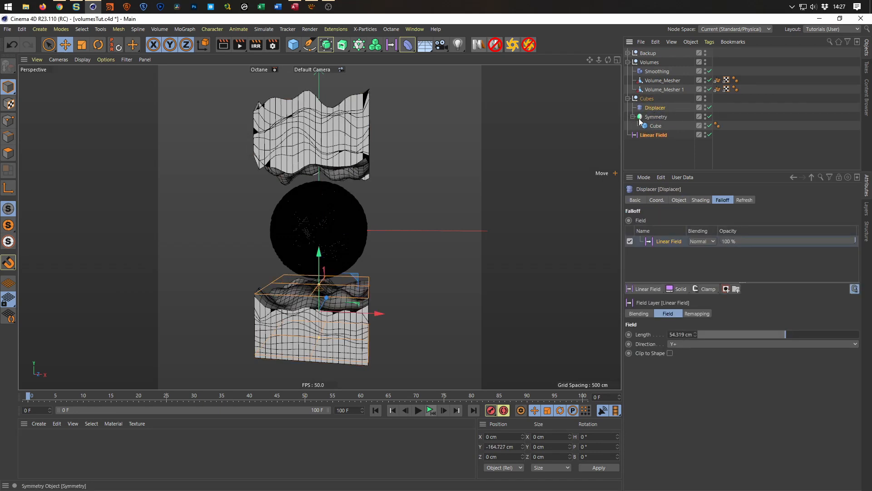
alt+drag(333, 237, 352, 222)
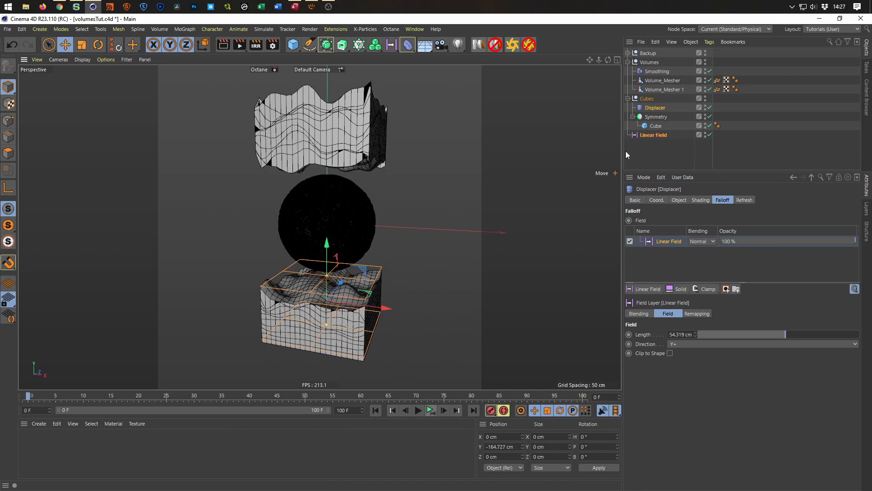
click(653, 135)
key(Delete)
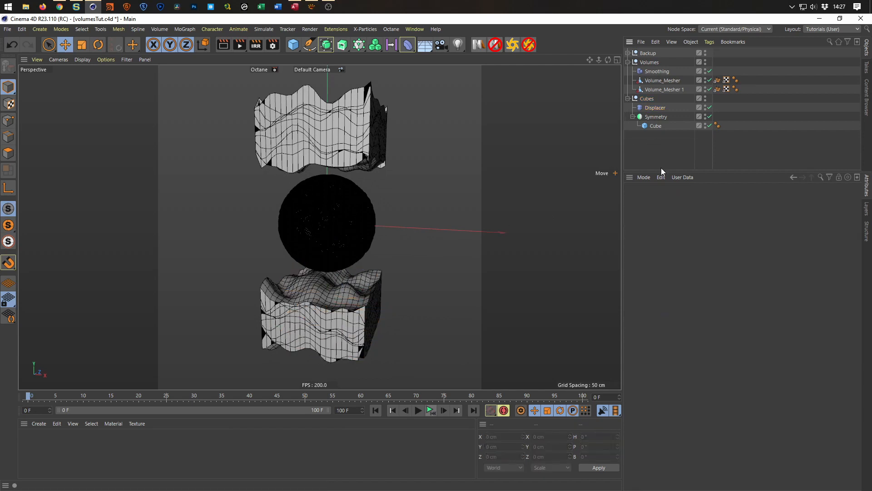
Add a Box Field to the Displacer's falloff and set its Size Y to 299 cm.
click(656, 108)
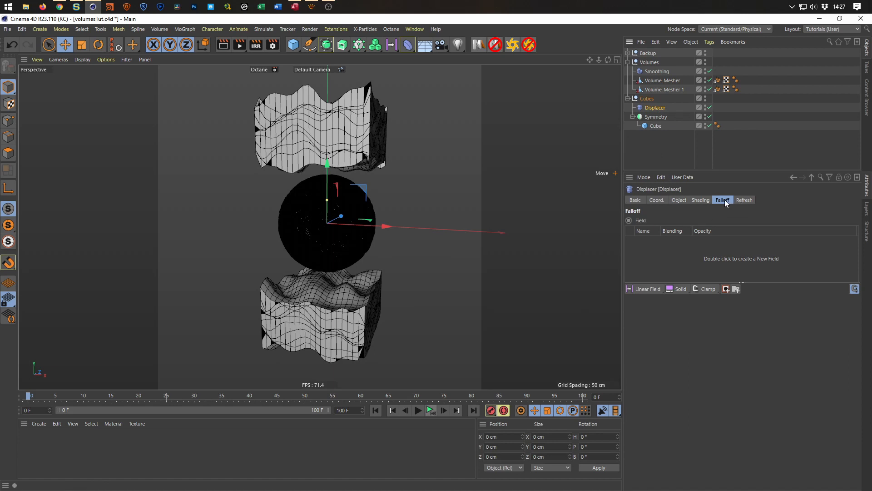
click(650, 288)
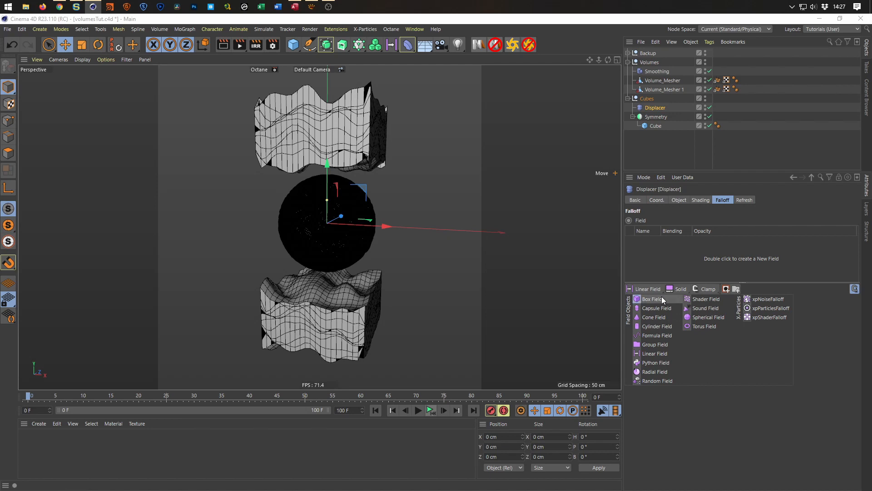
click(662, 299)
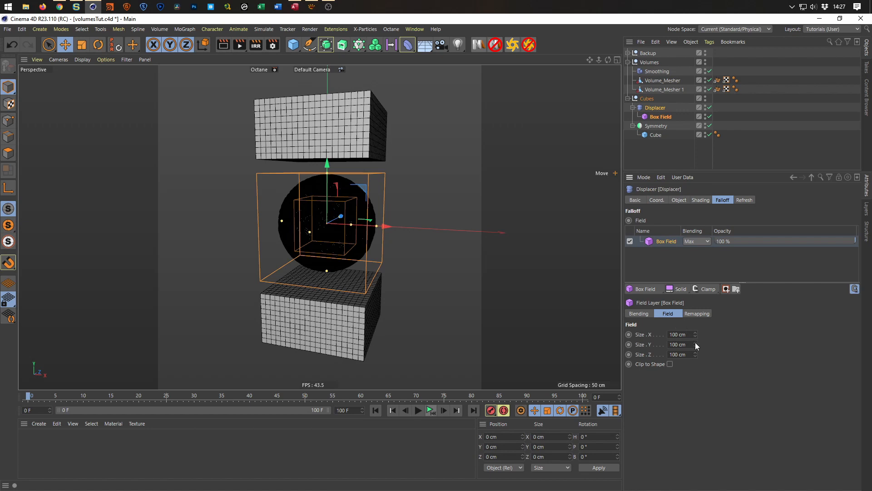
drag(696, 345, 696, 268)
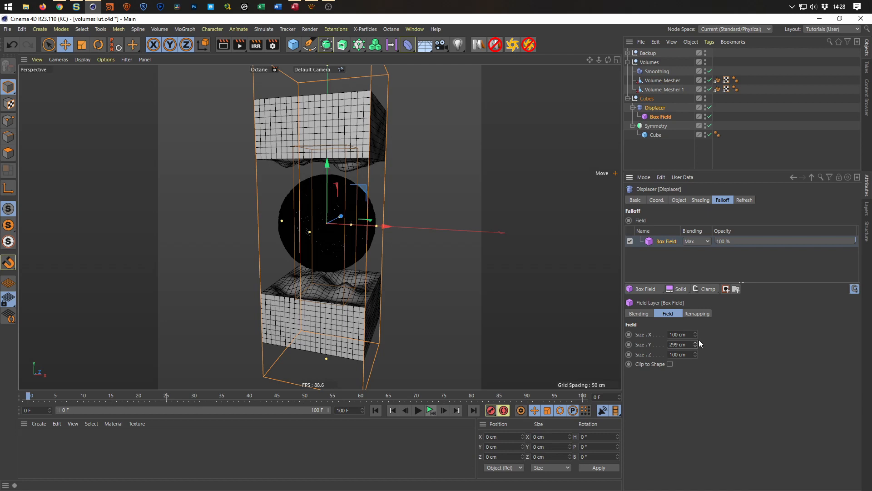
Set the Box Field's Inner Offset to 76% and check the displaced block faces from below and above.
click(696, 313)
drag(758, 400, 790, 406)
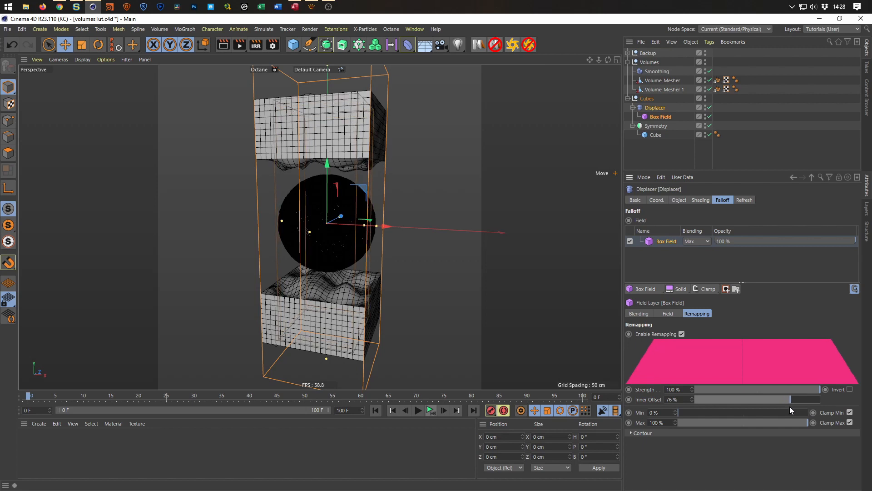
alt+drag(329, 296, 318, 328)
alt+right_drag(318, 328, 354, 316)
alt+drag(353, 315, 355, 337)
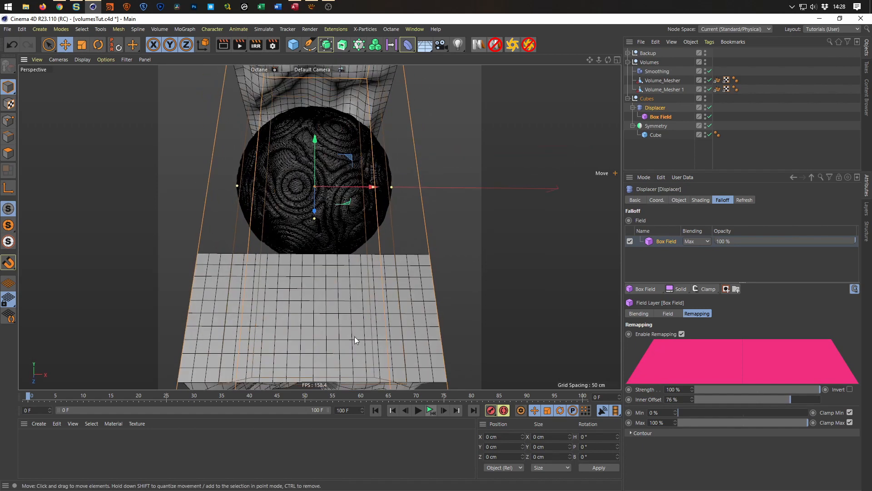
alt+right_drag(354, 336, 326, 344)
alt+middle_drag(325, 344, 321, 272)
alt+drag(321, 272, 348, 234)
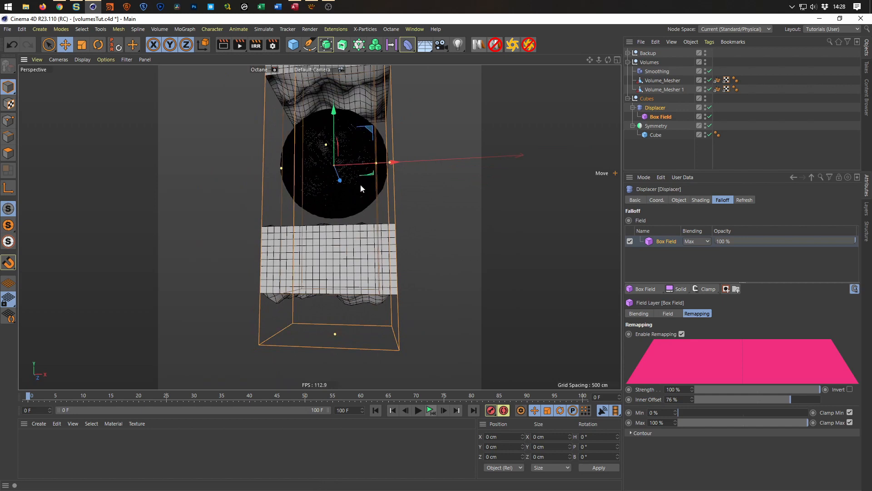
Set the Box Field's Size Y to 225 cm.
click(668, 314)
mouse_move(695, 344)
mouse_down()
mouse_move(674, 345)
mouse_move(686, 344)
mouse_up()
alt+drag(287, 266, 399, 320)
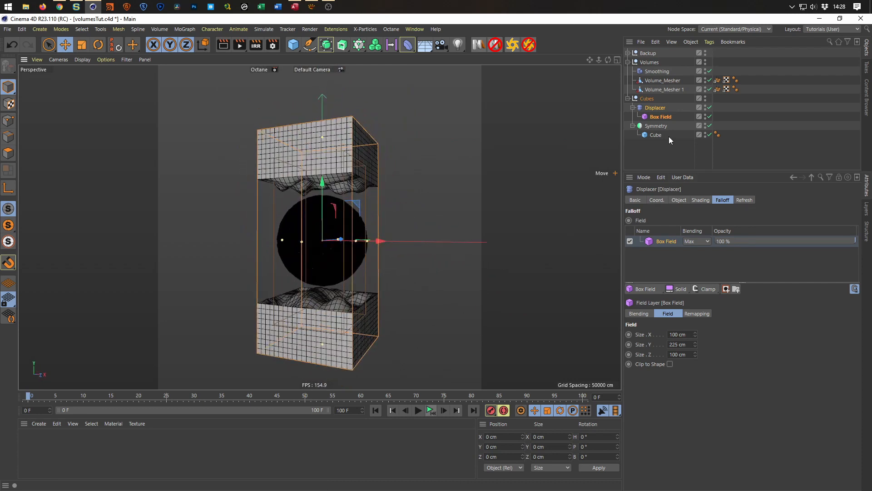
Set the Displacer's Height to 130 cm and its noise shader's Global Scale to 590%.
click(653, 110)
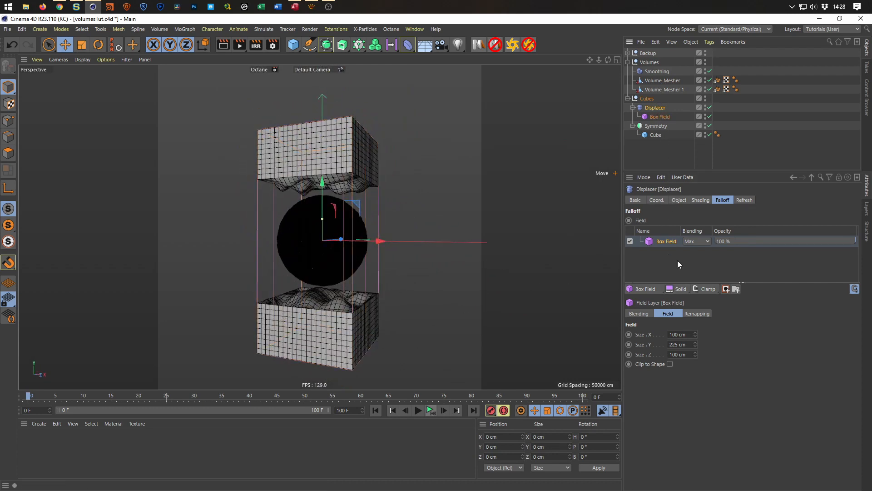
click(678, 200)
drag(685, 242, 685, 207)
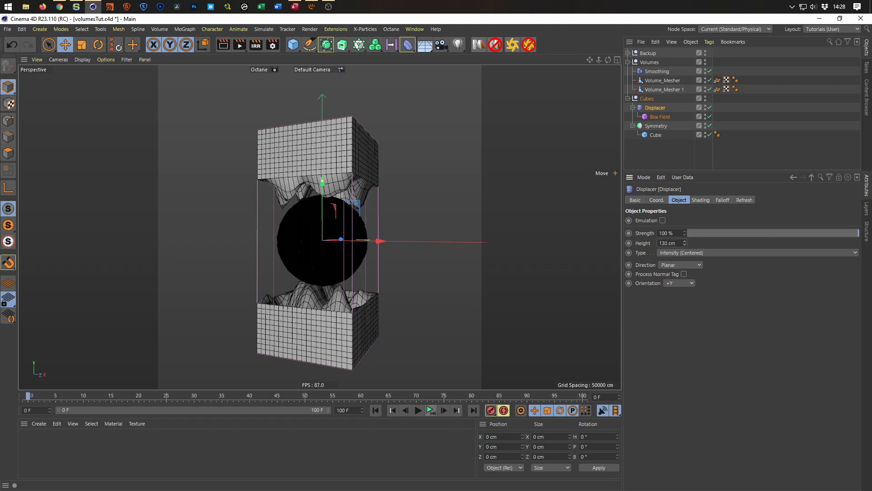
click(700, 200)
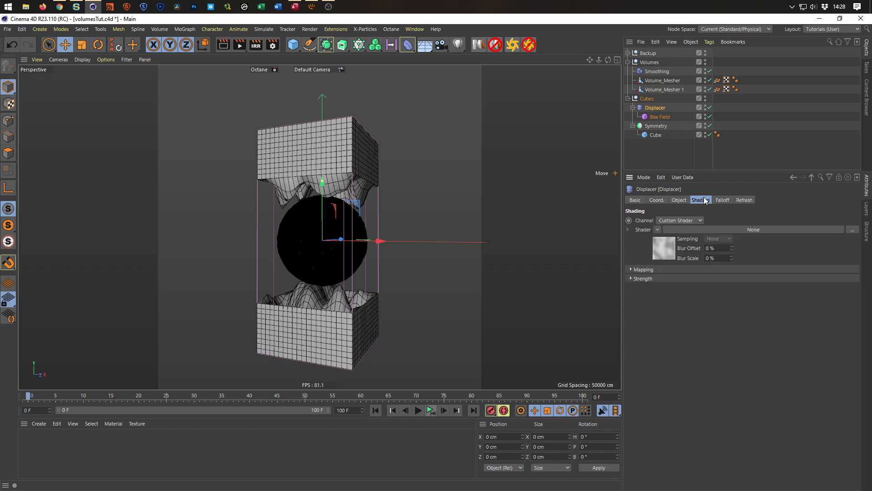
click(672, 251)
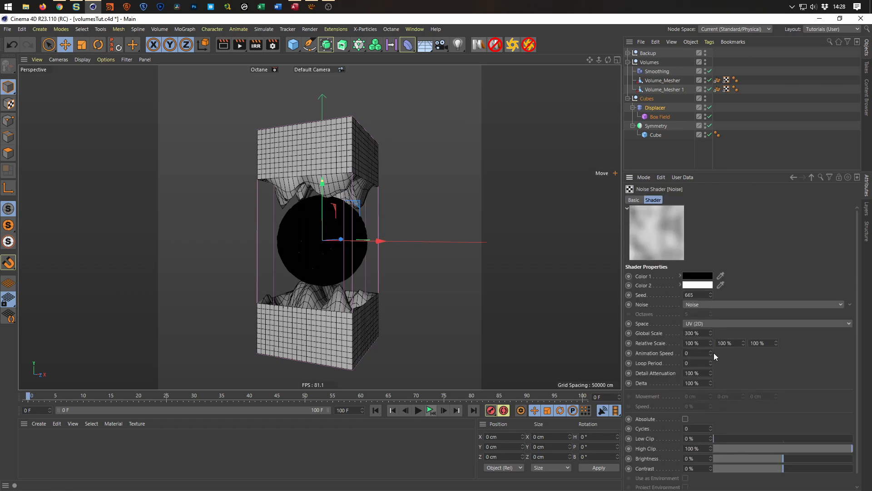
mouse_move(712, 331)
mouse_down()
mouse_move(712, 313)
mouse_move(711, 322)
mouse_up()
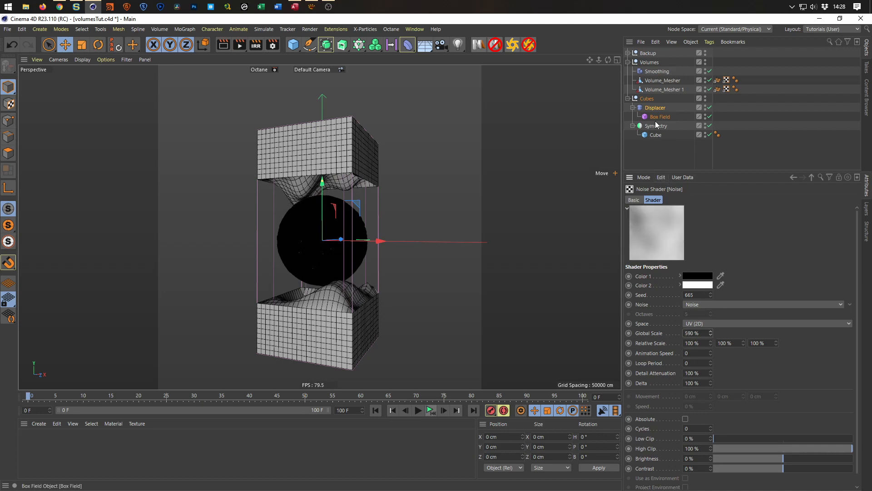
Change the Displacer's displacement Type to Intensity.
click(656, 107)
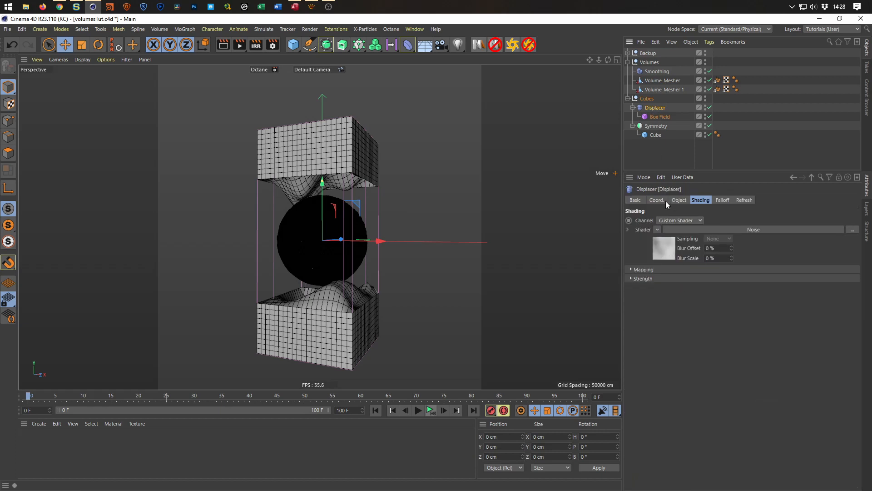
click(678, 201)
click(684, 254)
click(694, 260)
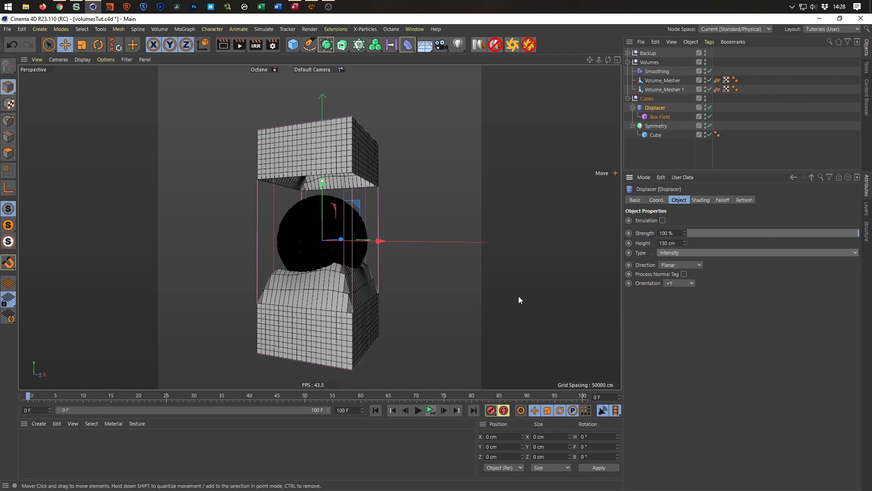
alt+drag(321, 170, 279, 171)
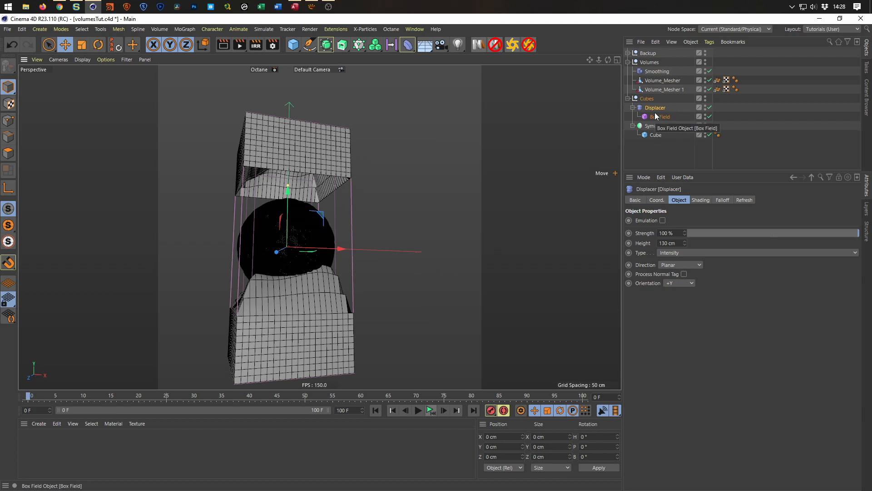
Delete the Box Field and nest the Displacer under the Cube inside the Symmetry object.
drag(657, 108, 662, 140)
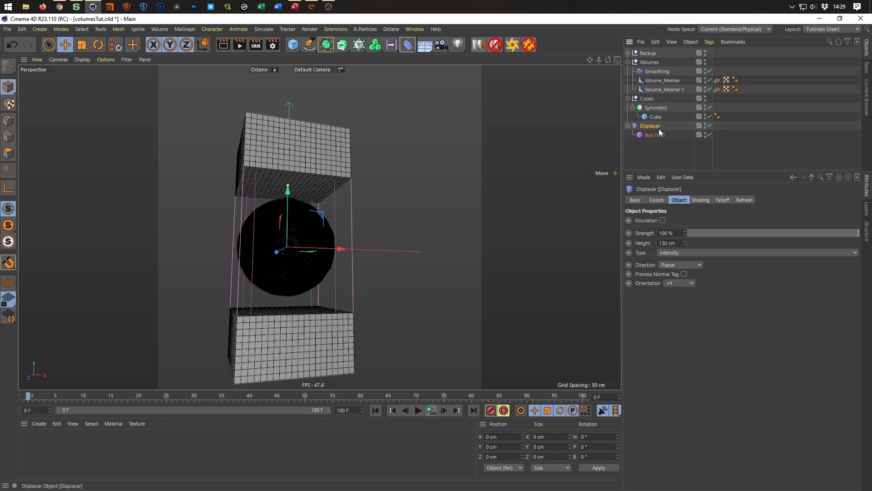
click(658, 117)
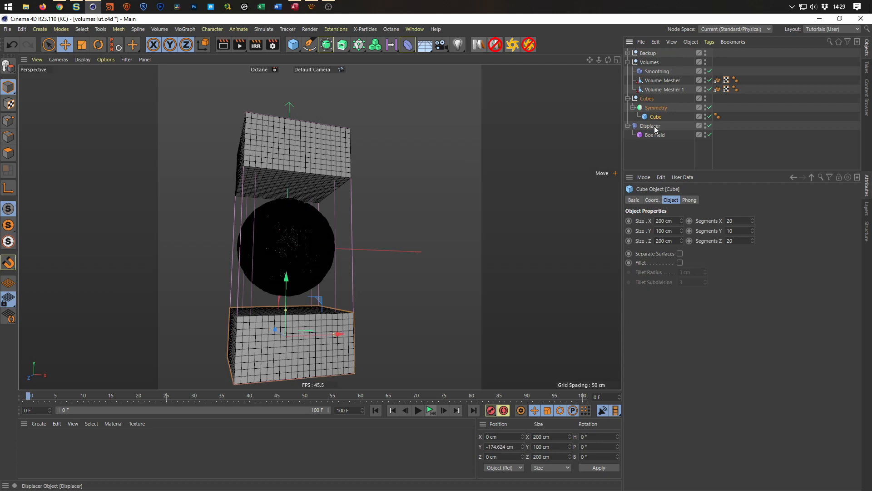
click(653, 135)
key(Delete)
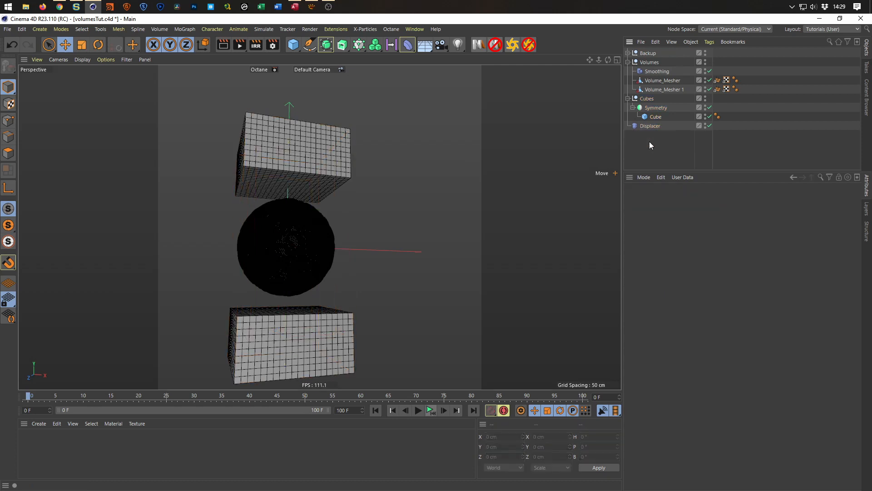
drag(650, 127, 656, 117)
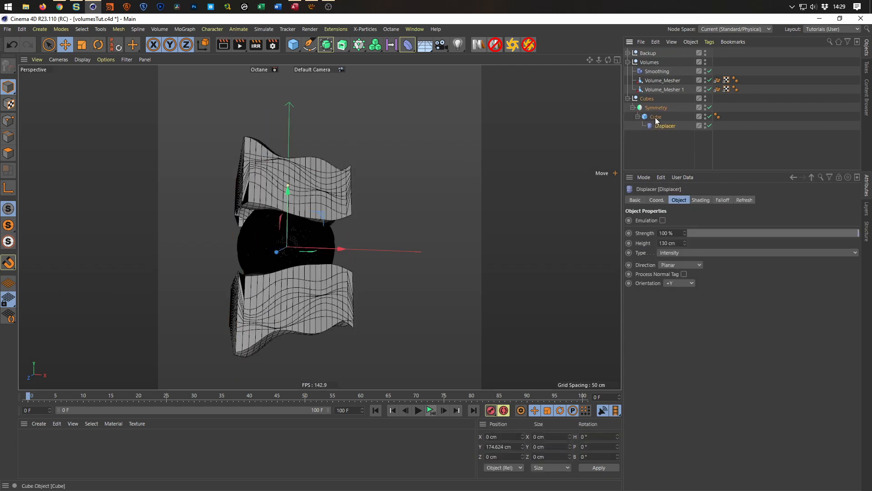
Add a Linear Field to the Displacer's falloff and set its Direction to Y+.
alt+drag(307, 263, 334, 257)
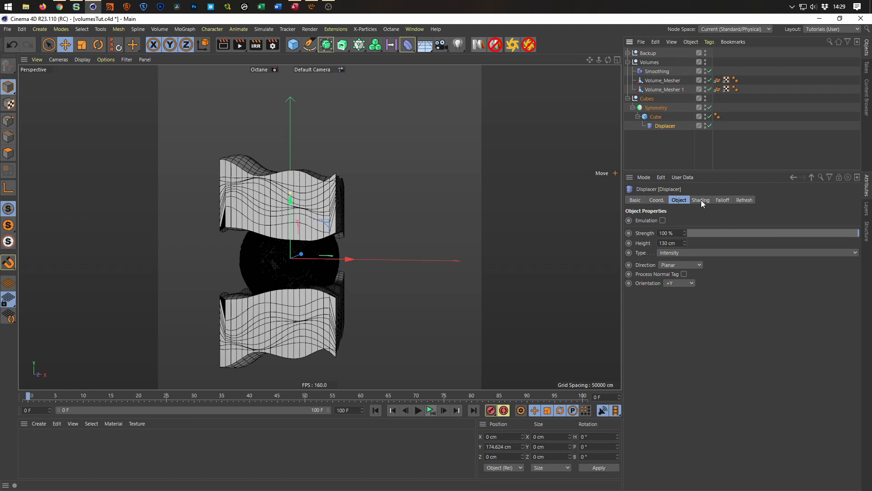
click(665, 121)
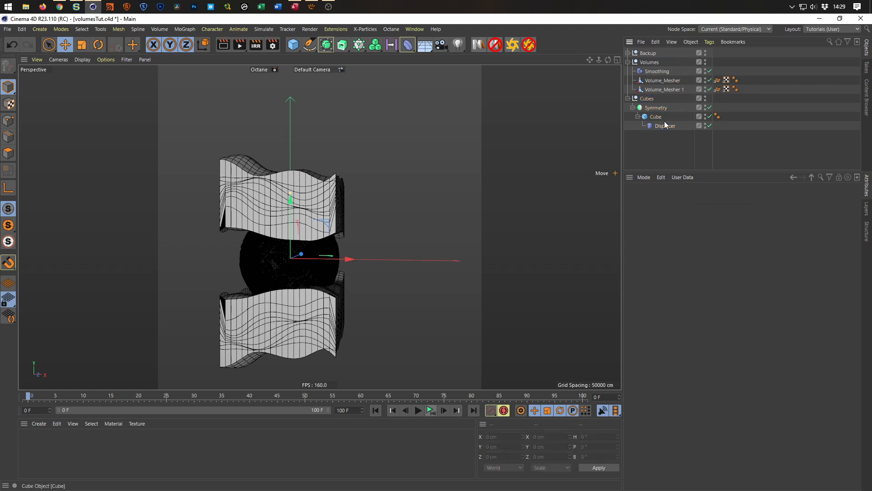
click(669, 127)
click(722, 201)
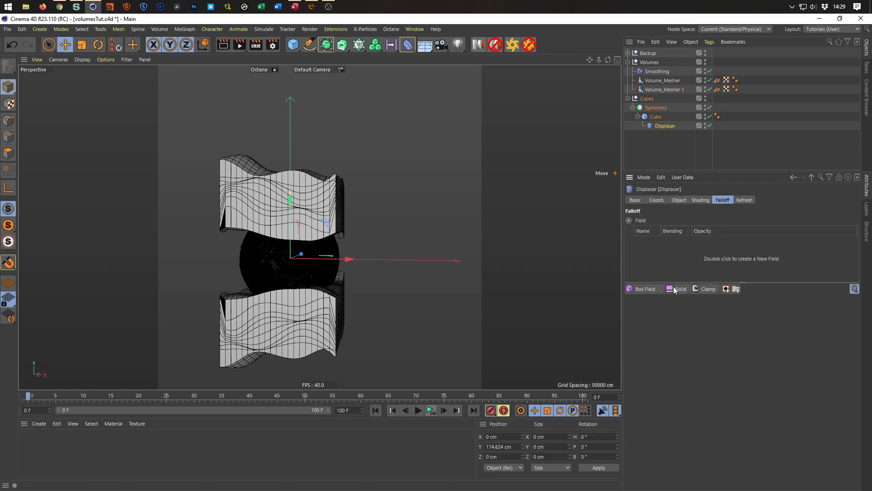
click(649, 290)
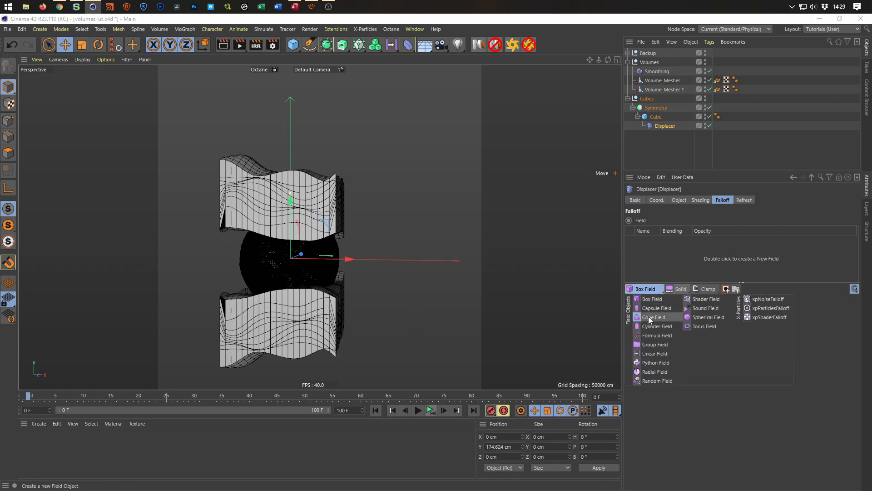
click(658, 353)
click(702, 344)
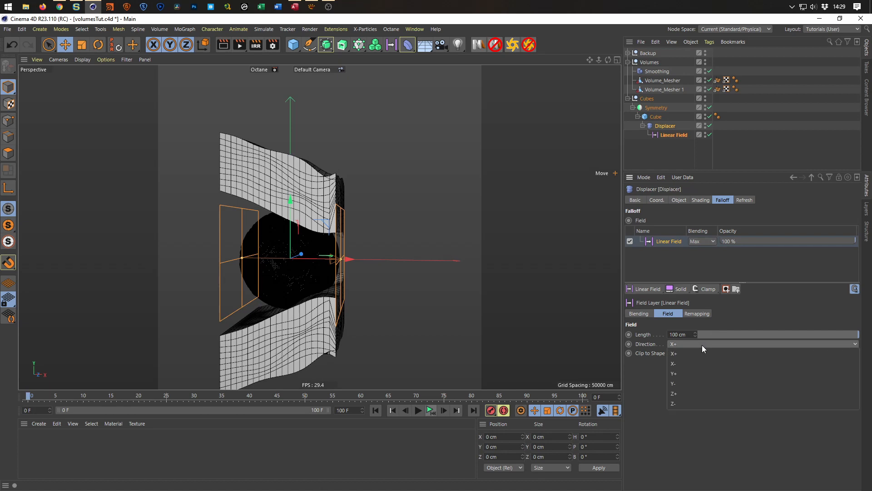
click(707, 375)
Move the Linear Field down to about Y -147 cm at the lower block and shorten its Length to about 54 cm.
alt+middle_drag(294, 291, 302, 224)
alt+drag(302, 225, 328, 188)
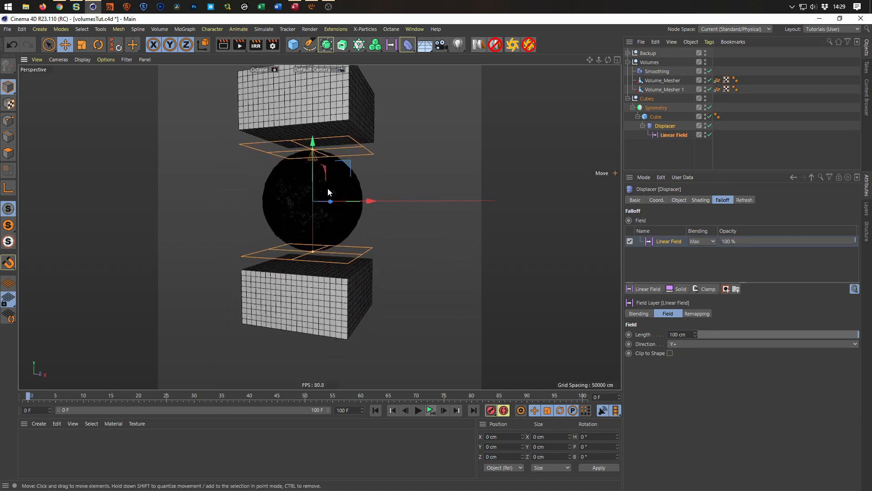
drag(313, 150, 300, 214)
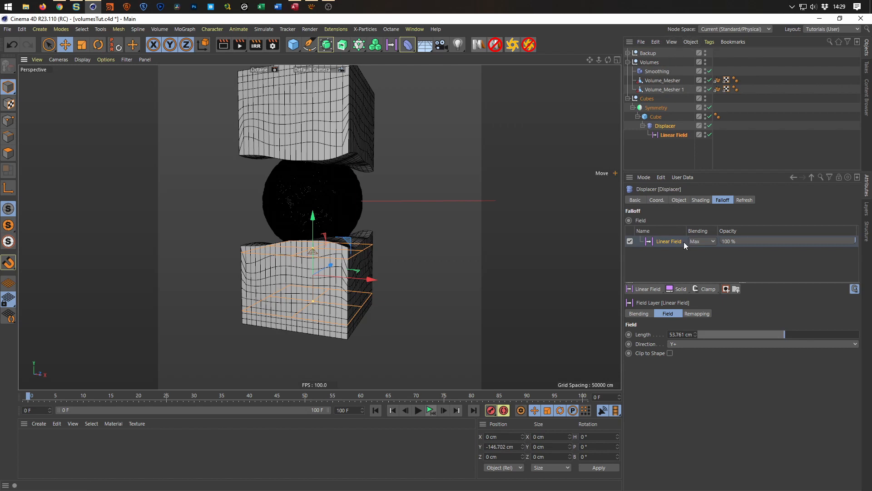
key(ctrl+z)
key(ctrl+z)
Set the Displacer's Height to 8 cm and its noise shader's Global Scale to 342%.
click(679, 200)
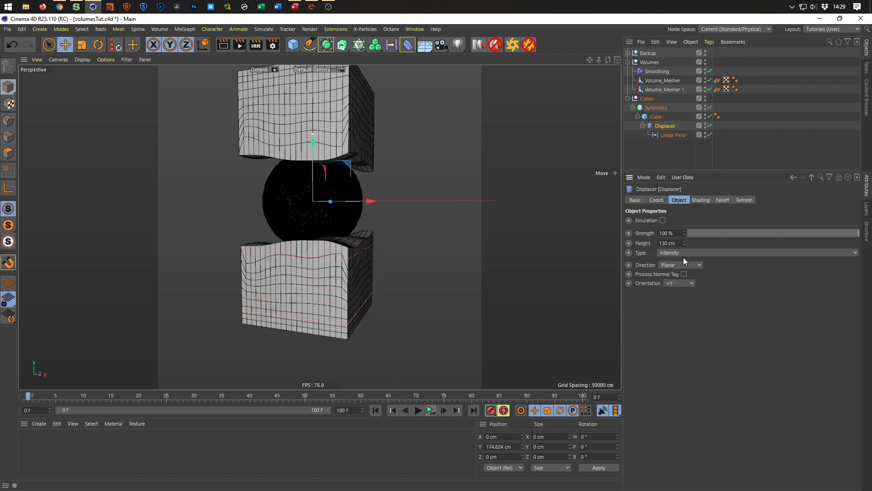
drag(685, 243, 653, 244)
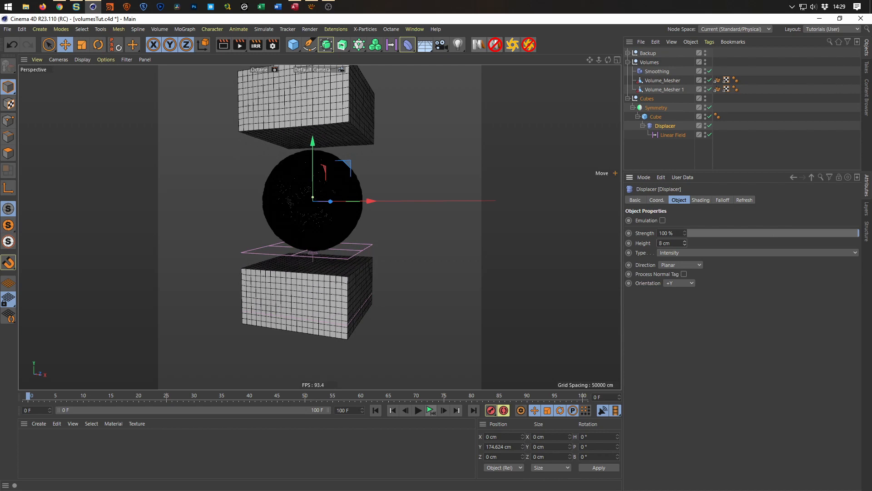
click(702, 200)
click(668, 247)
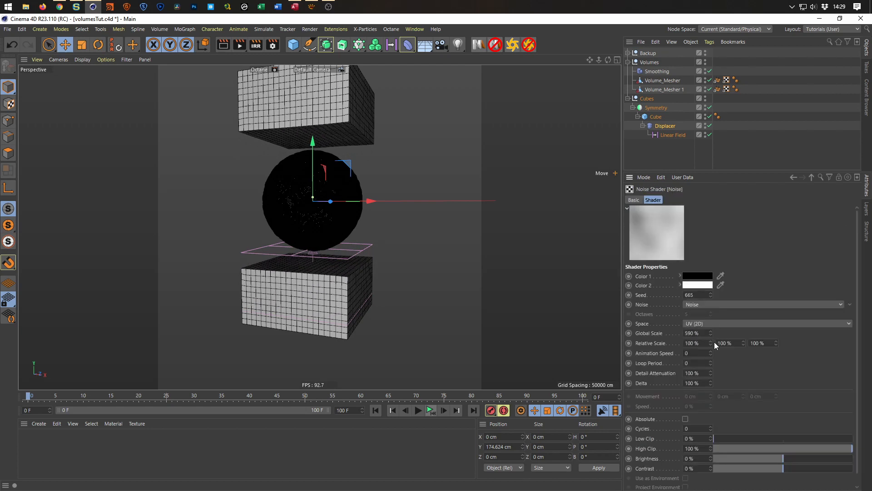
mouse_move(710, 333)
mouse_down()
mouse_move(711, 375)
mouse_move(711, 334)
mouse_up()
alt+drag(338, 284, 373, 273)
alt+right_drag(301, 267, 314, 246)
alt+drag(314, 246, 322, 249)
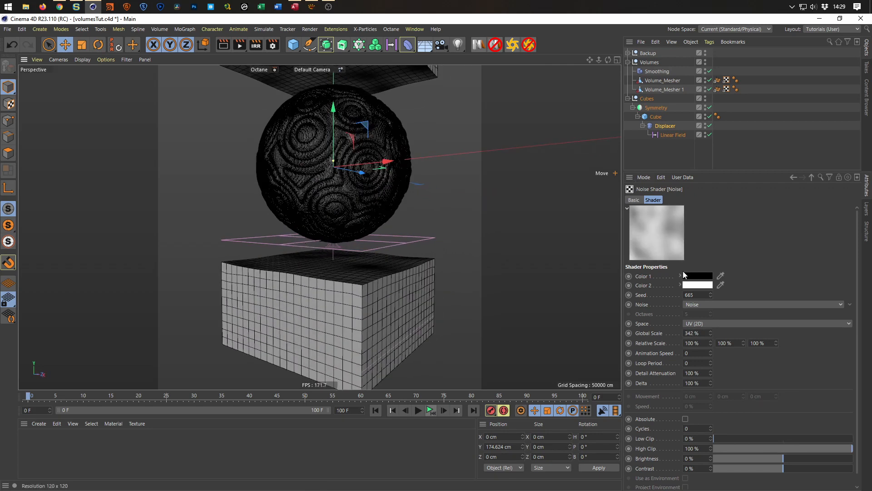
Set the Displacer's Height to 232 cm so the displaced blocks reach around the sphere.
click(813, 177)
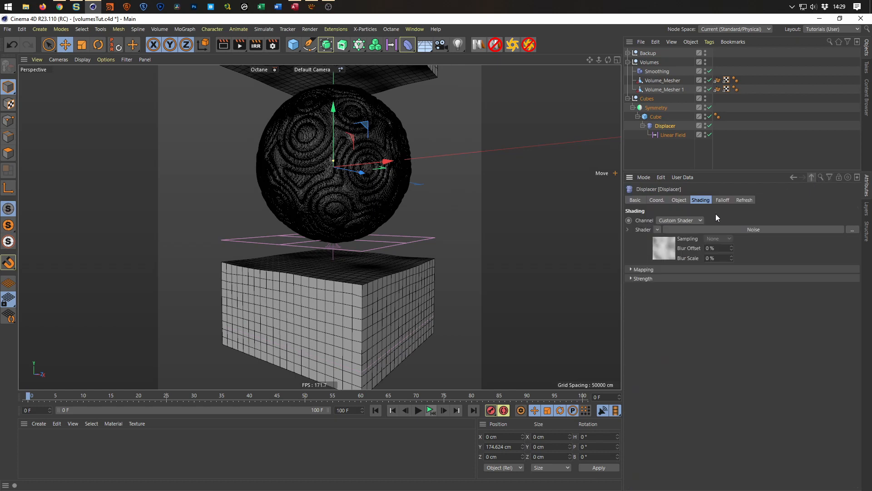
click(679, 200)
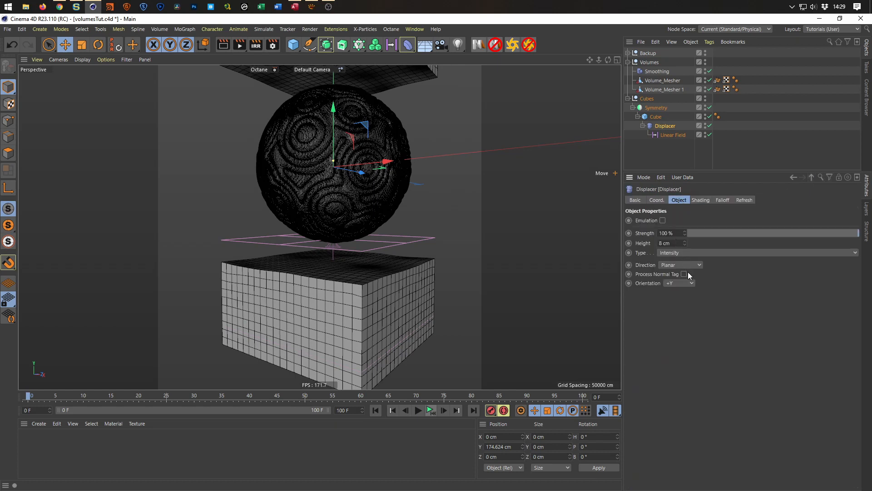
drag(685, 242, 685, 178)
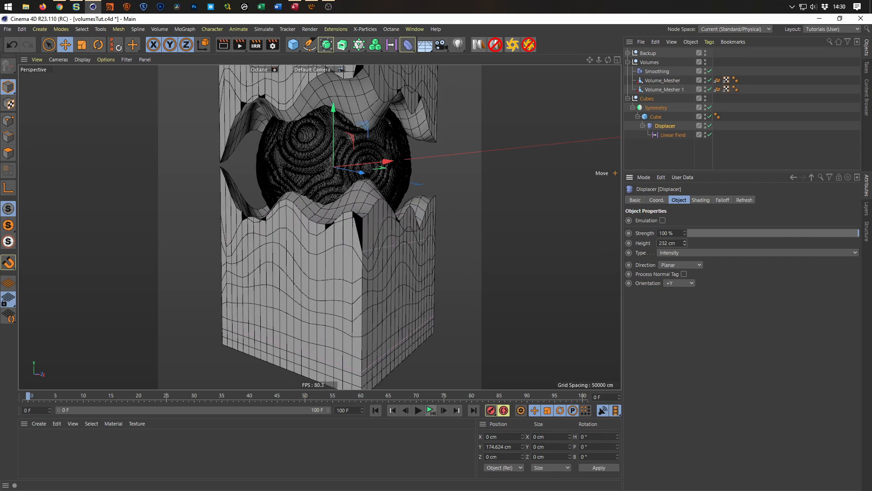
alt+drag(379, 255, 346, 252)
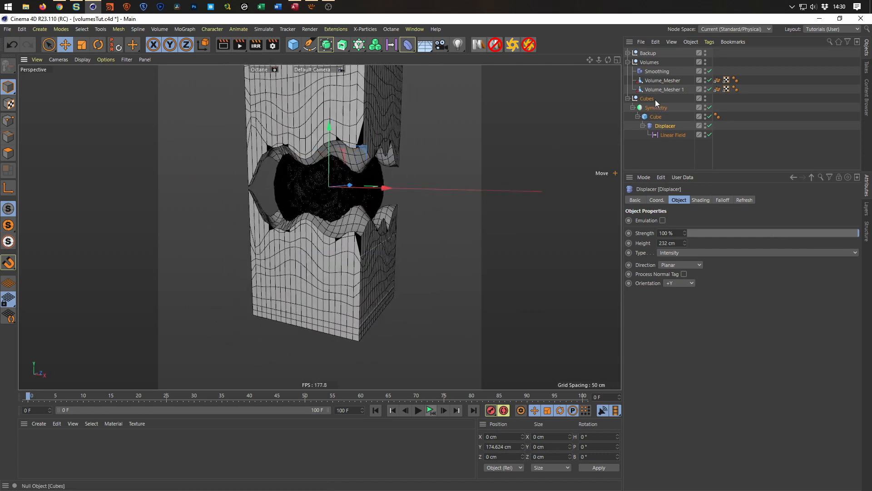
Reduce the Cube's Size Y to 59 cm so the mirrored blocks clear more of the sphere.
click(659, 117)
drag(682, 233, 682, 251)
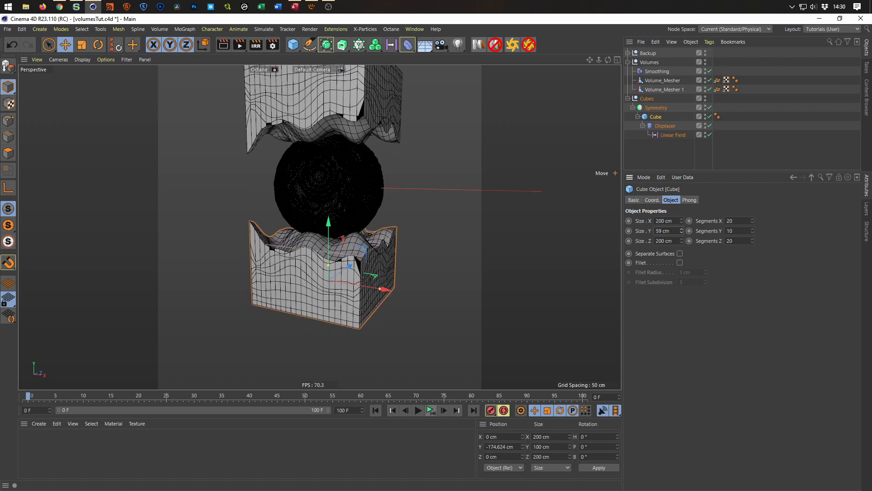
scroll(333, 223, down, 4)
alt+drag(333, 224, 311, 194)
scroll(310, 210, up, 5)
alt+middle_drag(312, 194, 309, 221)
alt+drag(309, 221, 308, 235)
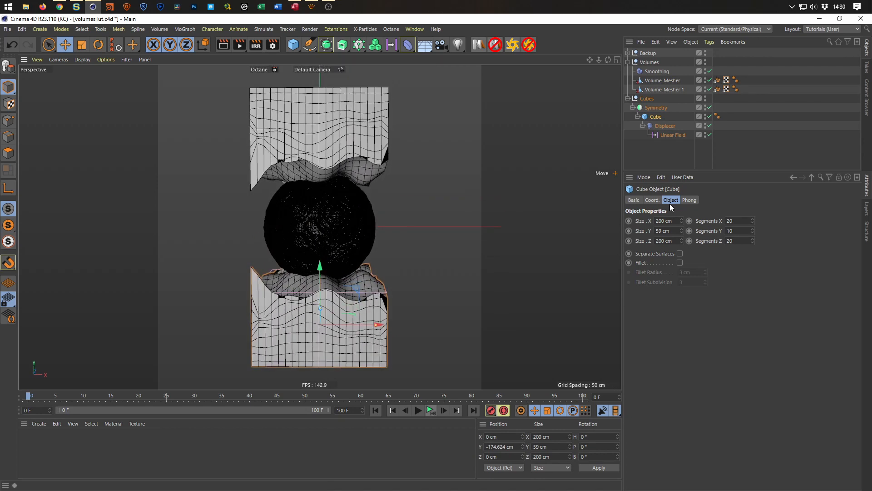
Try the Intensity (Centered) type on the Displacer.
click(666, 126)
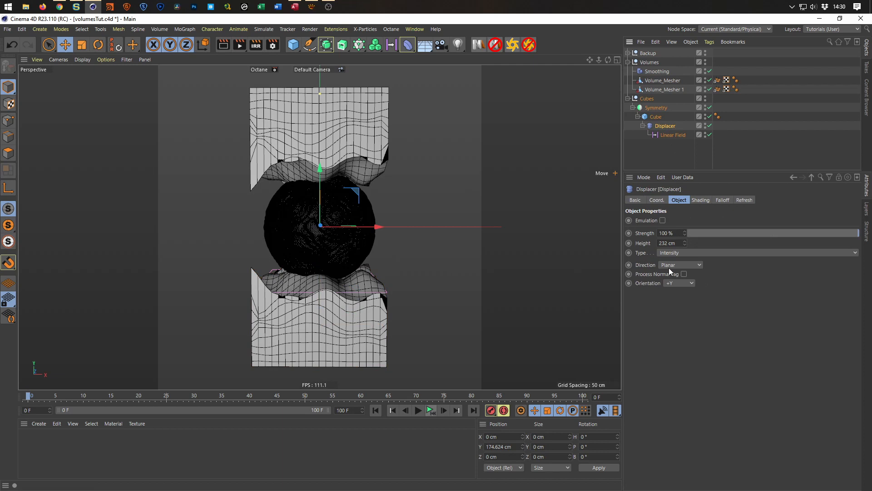
click(685, 252)
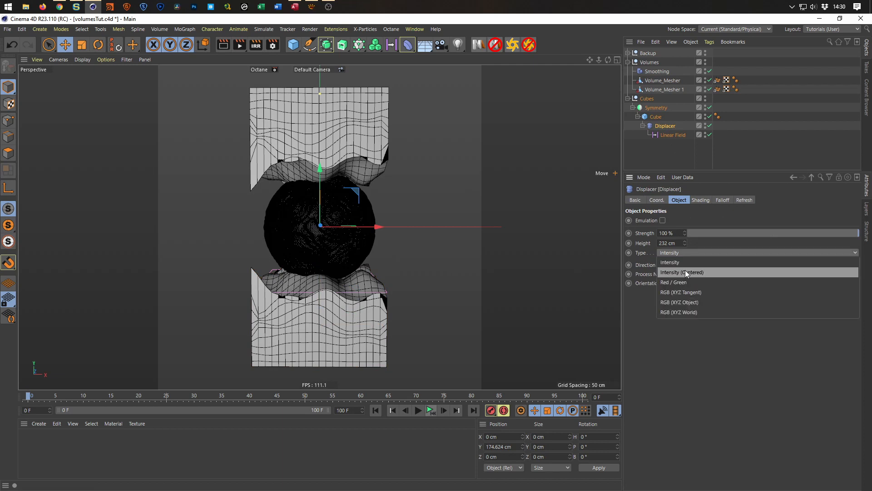
click(685, 270)
alt+drag(316, 181, 361, 174)
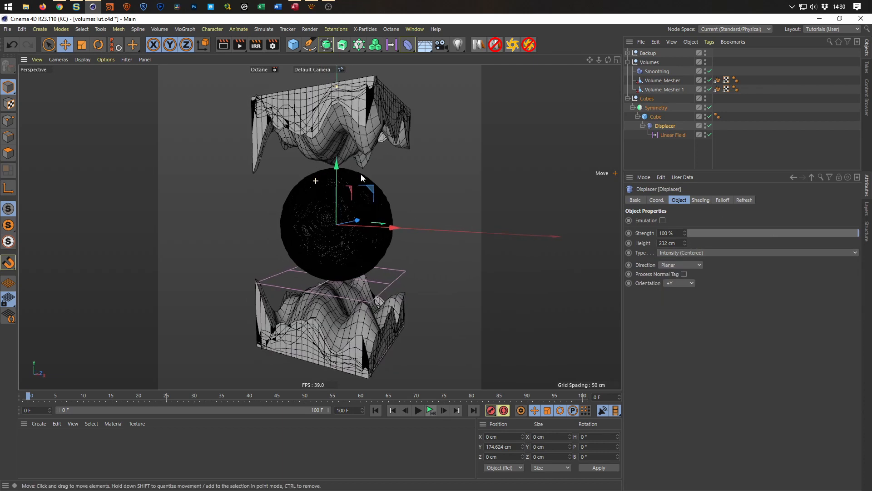
Try a Size Y of 180 cm on the Cube, and undo both that and the Displacer type change.
click(659, 116)
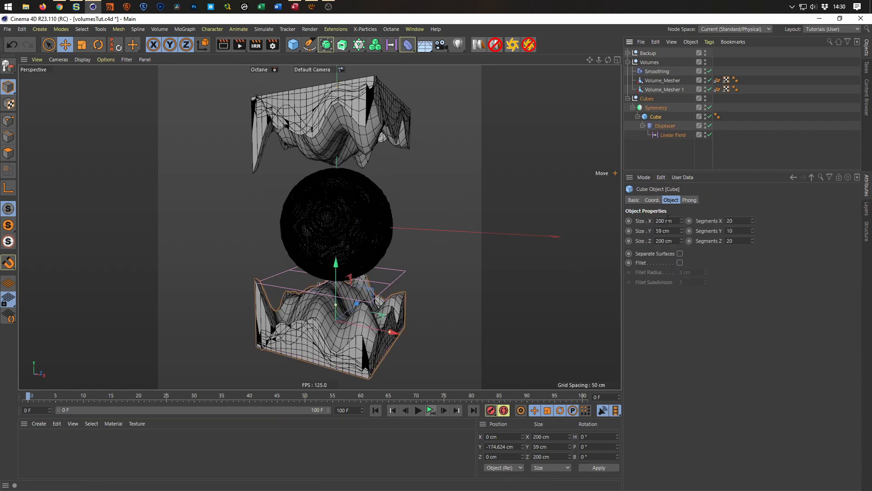
drag(681, 231, 682, 179)
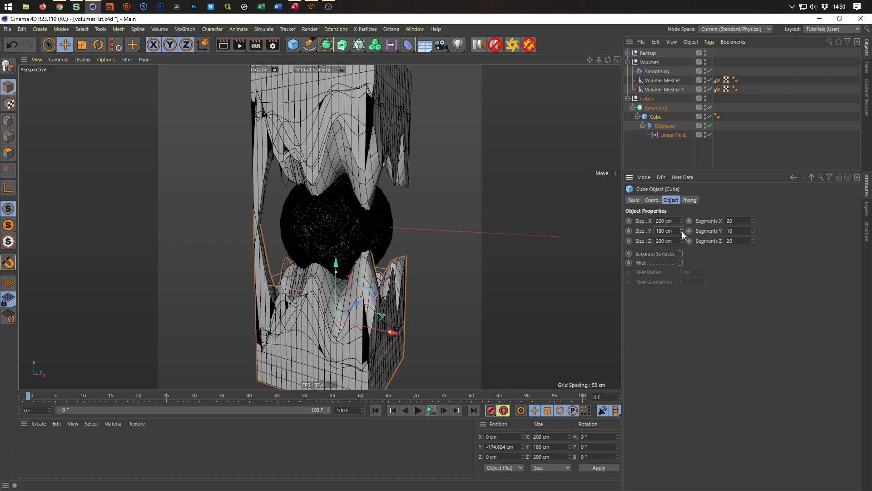
key(ctrl+z)
key(ctrl+z)
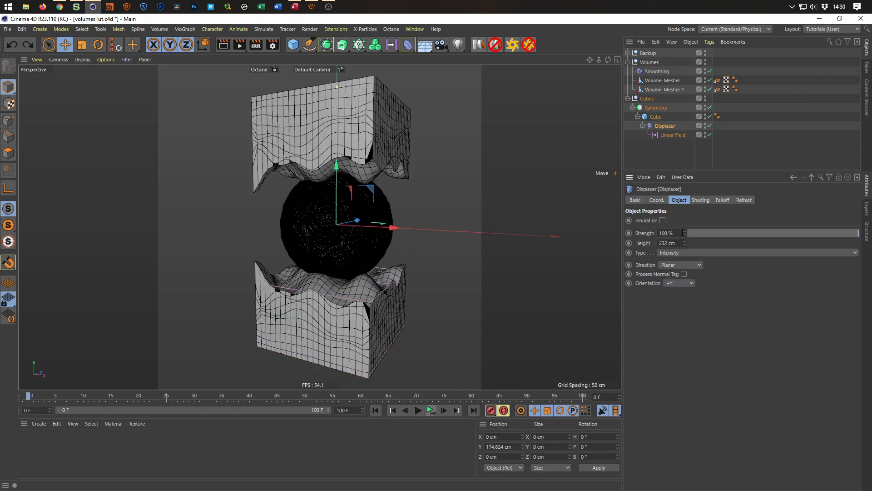
Increase the Global Scale of the Displacer's noise shader to 813% for broader waves on the blocks.
alt+drag(313, 236, 414, 267)
click(701, 200)
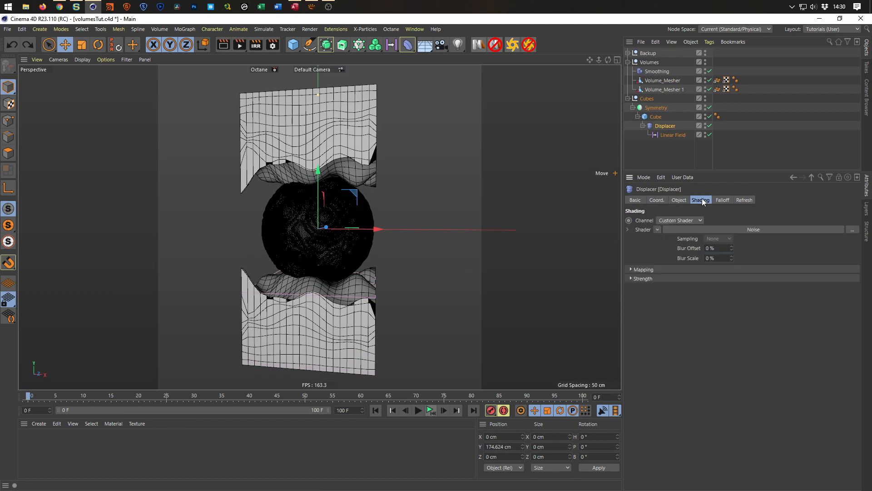
click(671, 256)
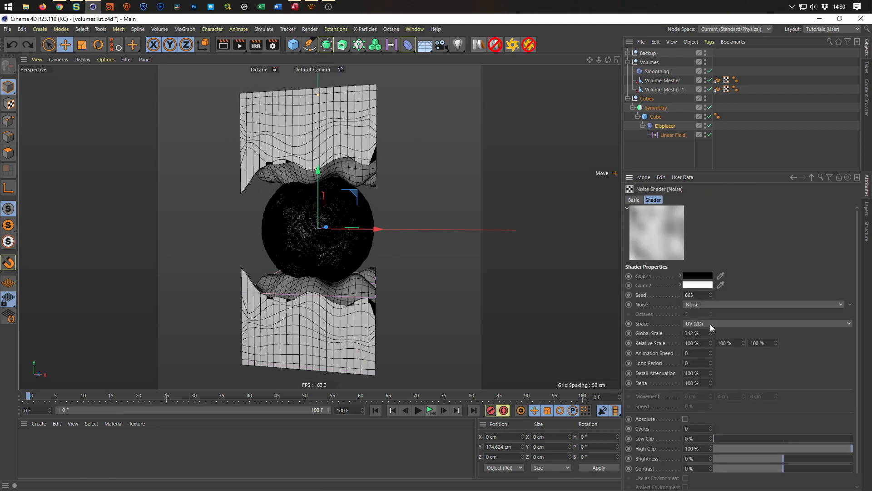
drag(711, 331, 734, 282)
alt+drag(336, 240, 234, 224)
mouse_move(395, 232)
alt+mouse_down()
mouse_move(339, 249)
mouse_move(380, 230)
mouse_move(375, 256)
mouse_move(387, 268)
alt+mouse_up()
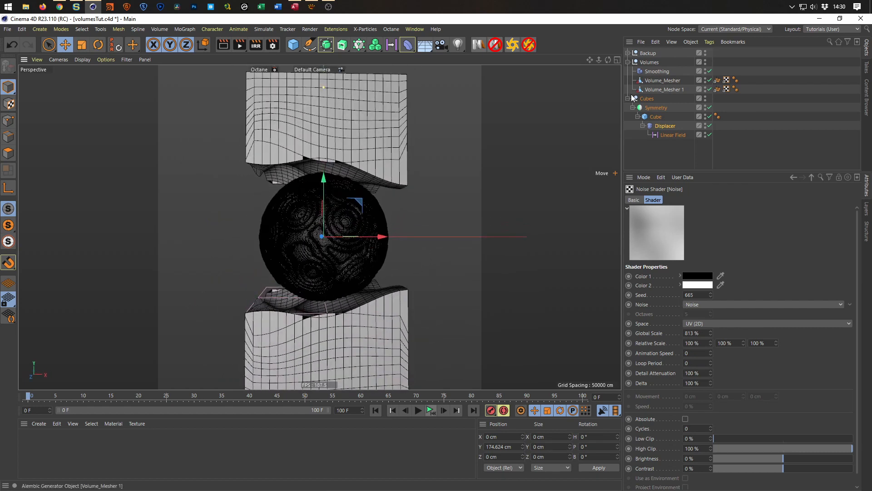
Put the Symmetry object inside a new Subdivision Surface and set its Subdivision Editor level to 3.
click(652, 107)
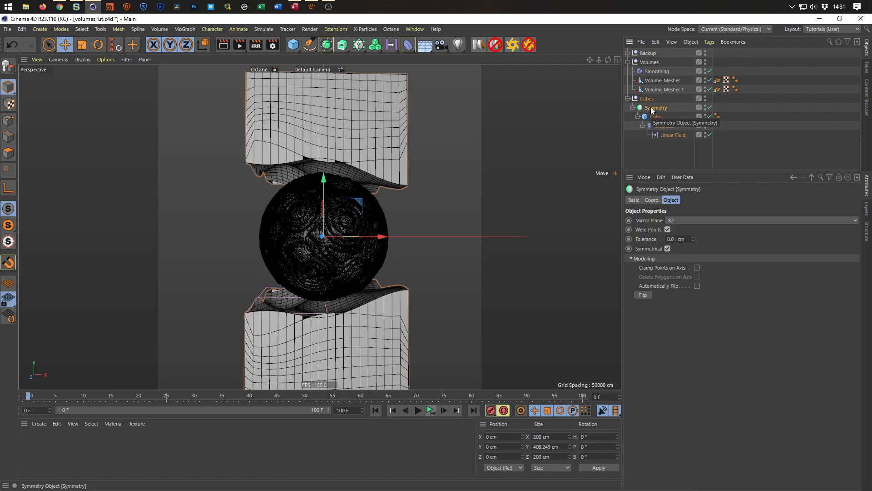
click(326, 45)
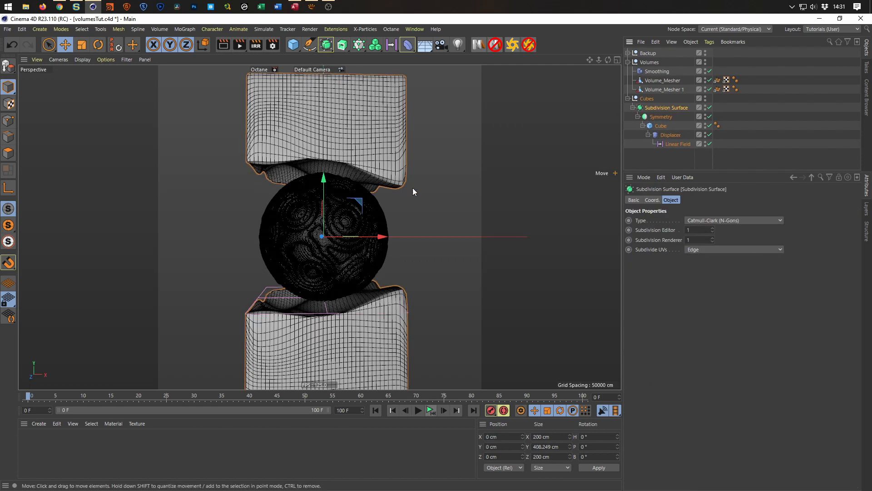
click(661, 116)
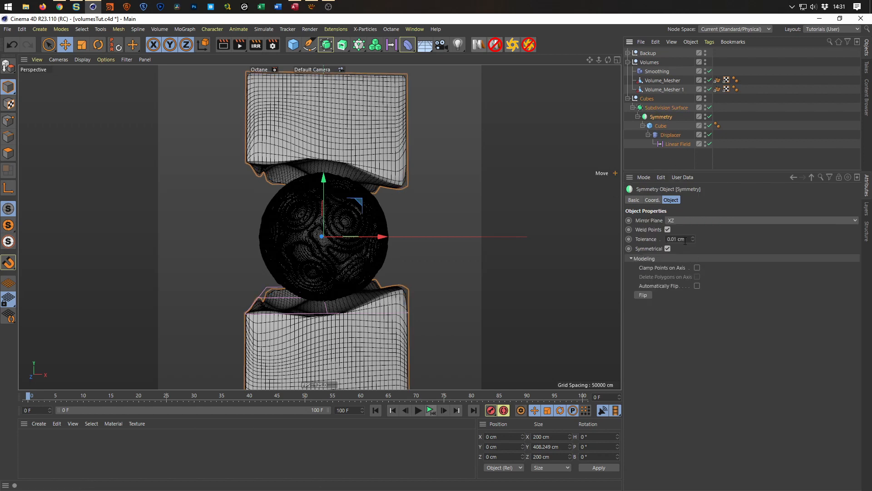
click(662, 107)
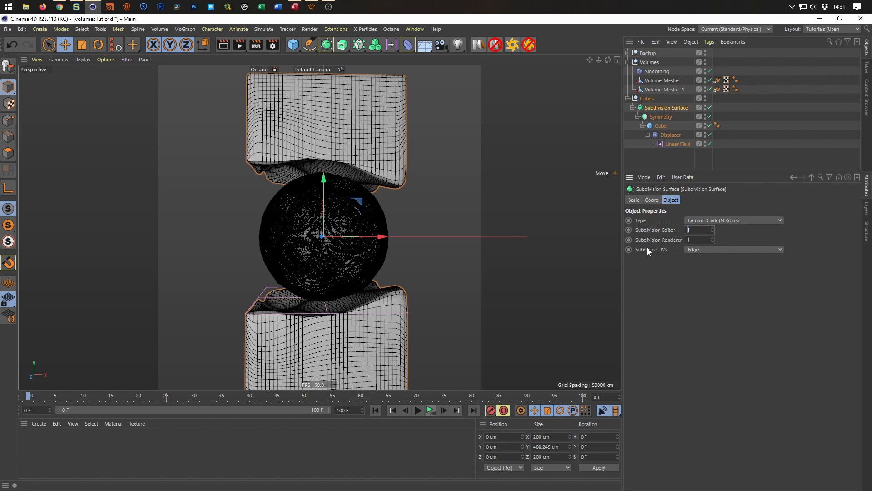
text(3)
key(Tab)
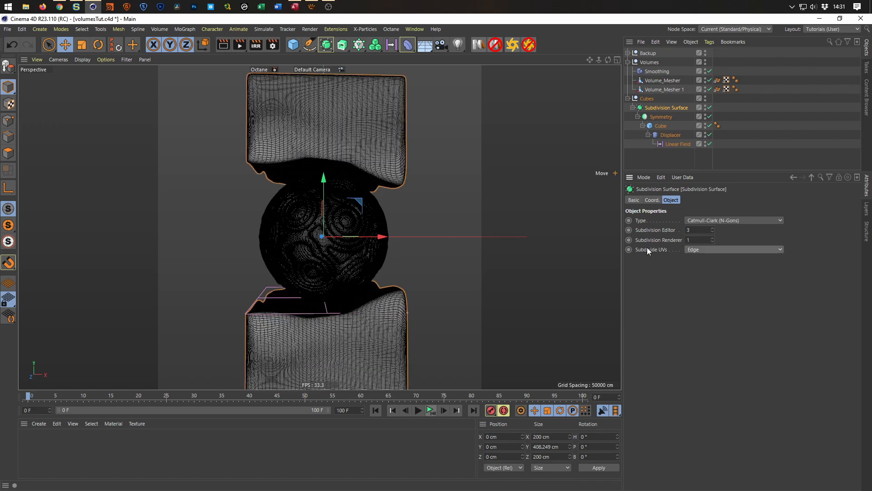
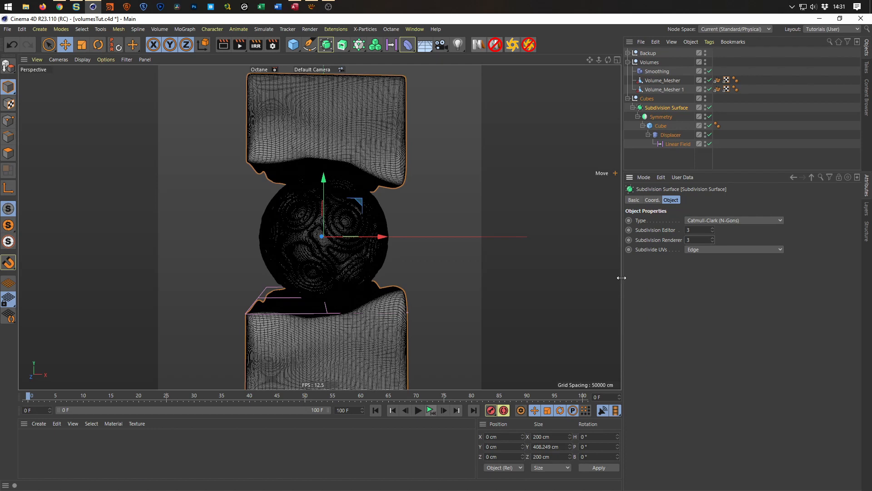
Switch the viewport's line display to Isoparms and inspect the wavy surface of the lower block.
key(n)
key(i)
alt+drag(293, 260, 304, 329)
alt+right_drag(304, 328, 351, 317)
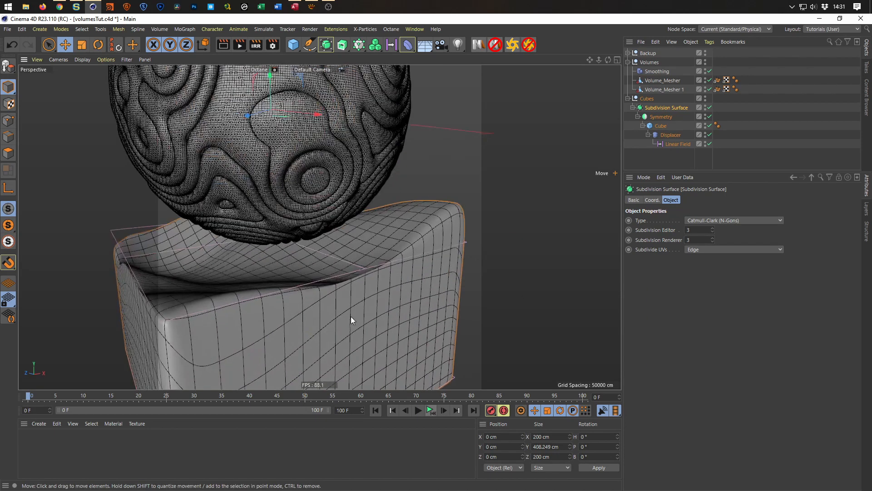
alt+drag(351, 316, 395, 323)
alt+right_drag(395, 323, 361, 307)
alt+drag(361, 306, 339, 299)
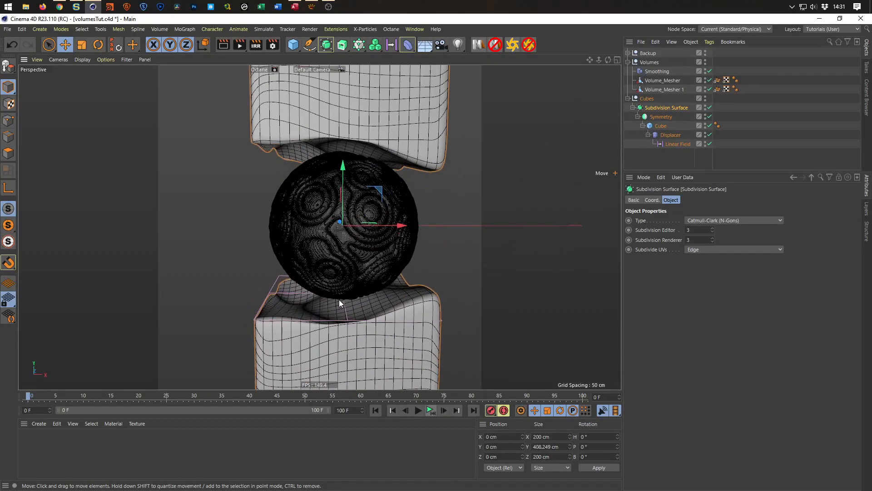
Change the Seed of the Displacer's noise shader to 673.
click(668, 136)
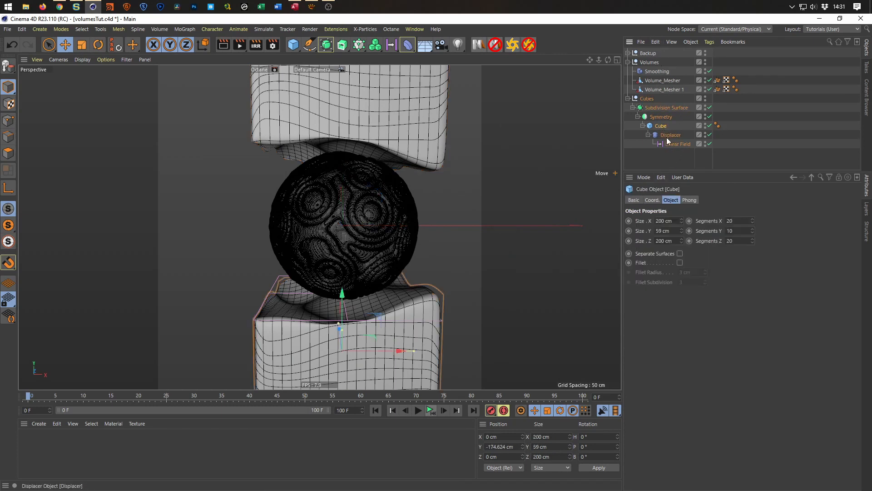
click(700, 200)
click(664, 248)
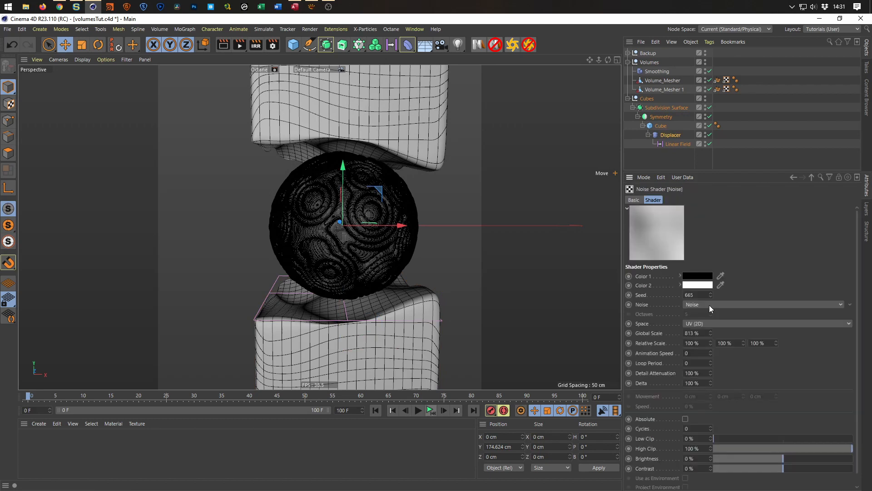
click(710, 293)
click(711, 293)
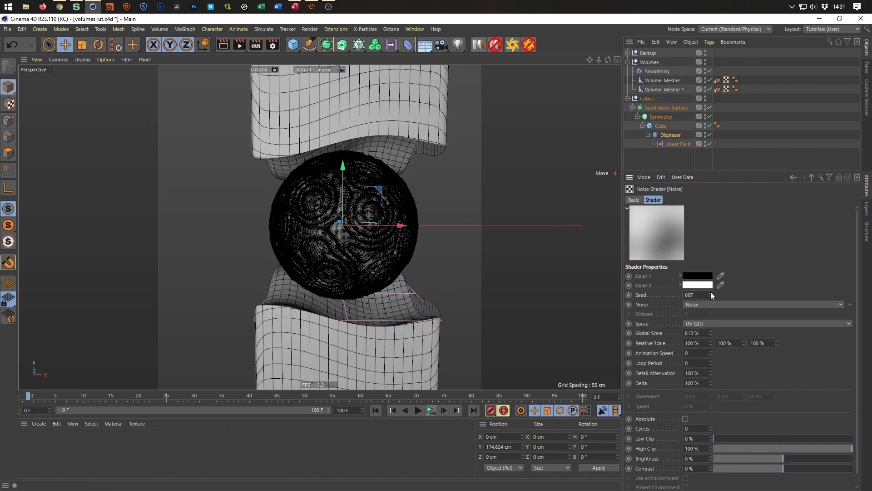
click(711, 293)
click(711, 293)
click(710, 293)
click(710, 293)
mouse_move(380, 318)
alt+mouse_down()
mouse_move(452, 327)
mouse_move(383, 304)
alt+mouse_up()
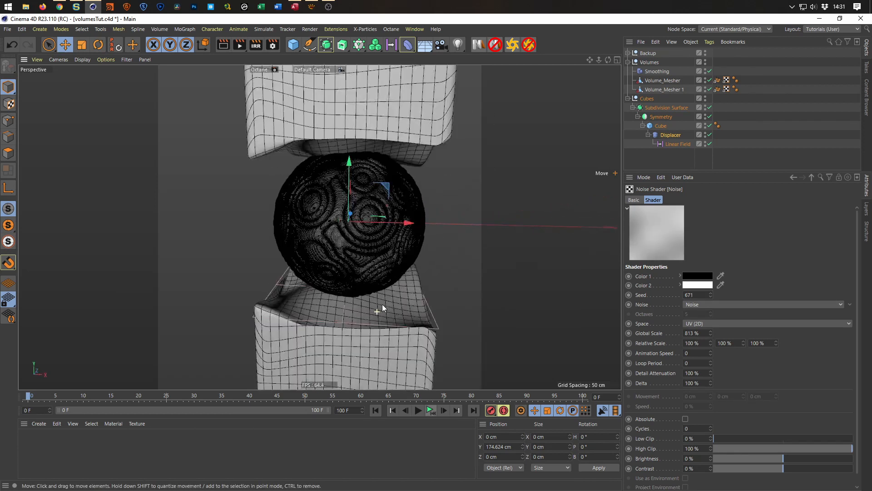
click(711, 294)
click(711, 294)
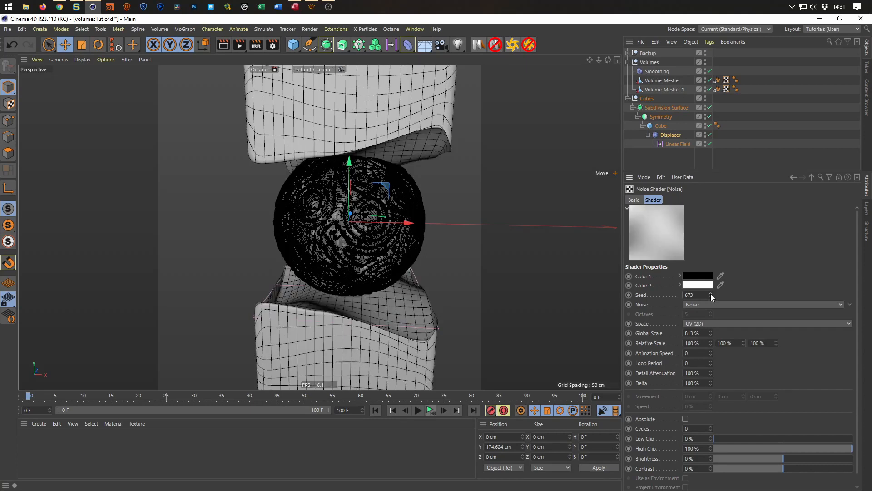
Set the Cube's Size X and Size Z to 230 cm.
scroll(330, 276, down, 5)
alt+drag(329, 277, 311, 268)
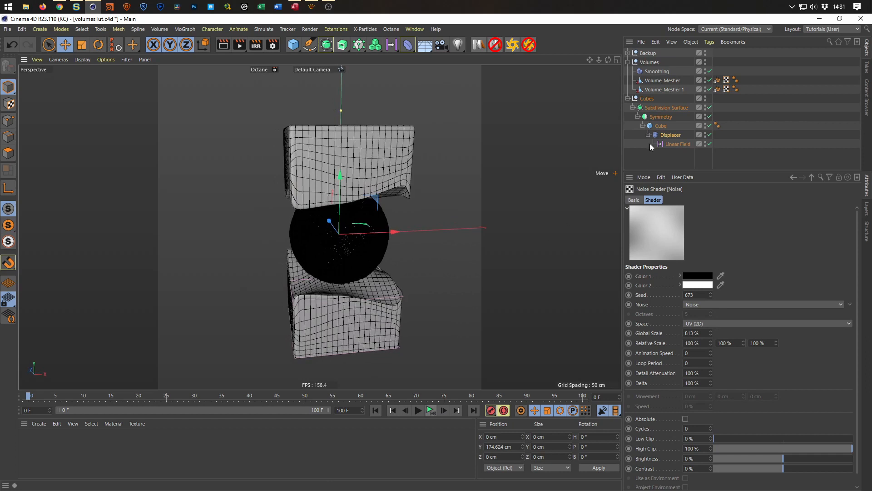
click(661, 127)
click(675, 222)
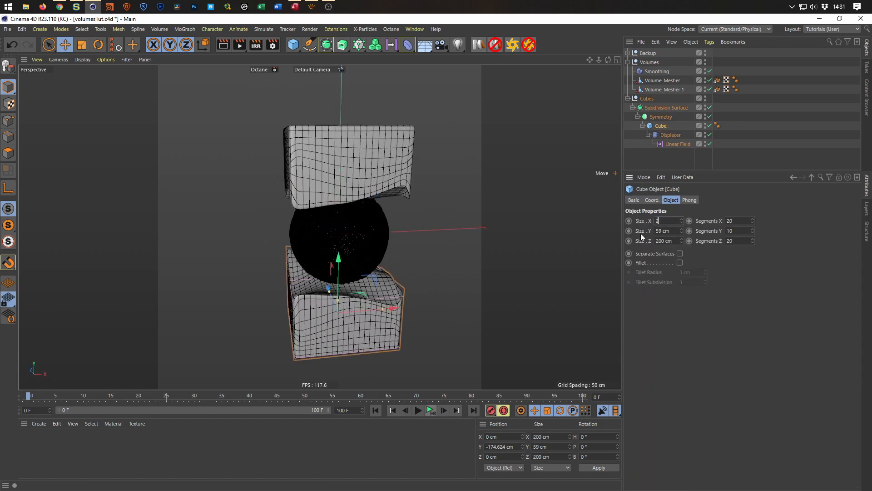
key(Tab)
key(Tab)
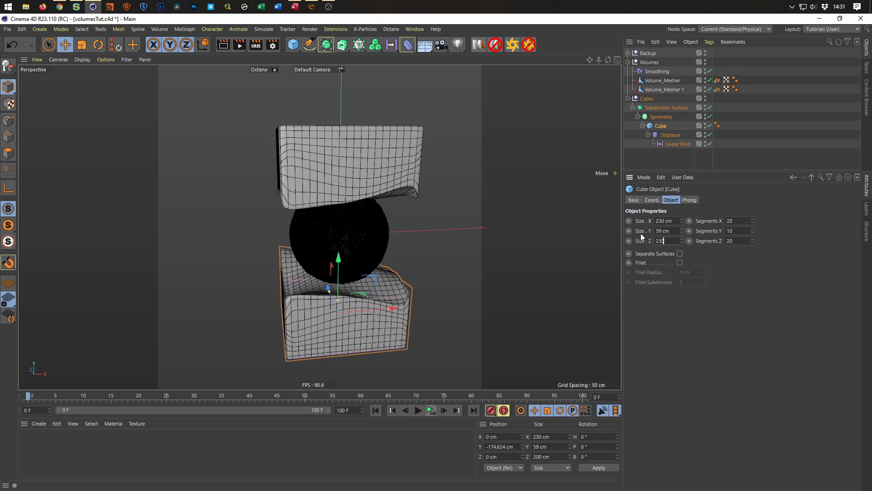
key(Return)
Move the Cube down to about Y -199.4 cm, further from the sphere.
alt+drag(306, 238, 350, 290)
alt+middle_drag(345, 256, 324, 216)
alt+right_drag(325, 216, 334, 216)
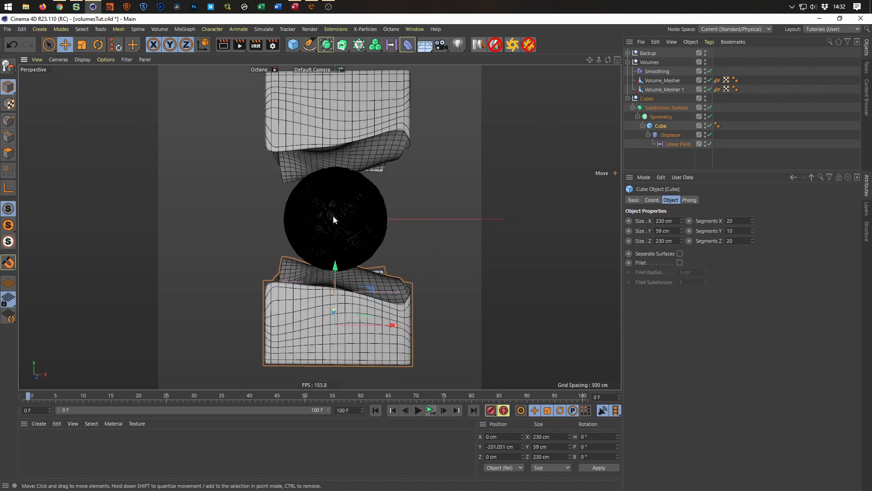
alt+middle_drag(333, 216, 329, 233)
drag(331, 285, 330, 283)
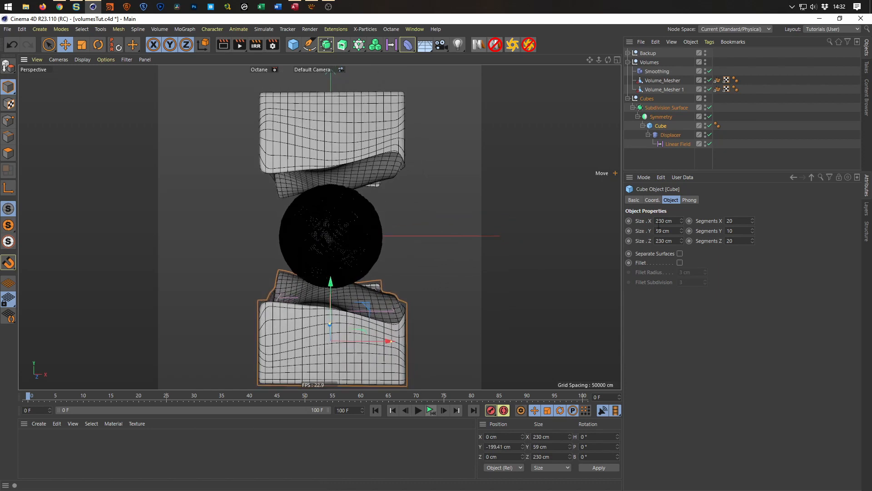
Reduce the Global Scale of the Displacer's noise shader to 564%.
click(671, 136)
click(667, 253)
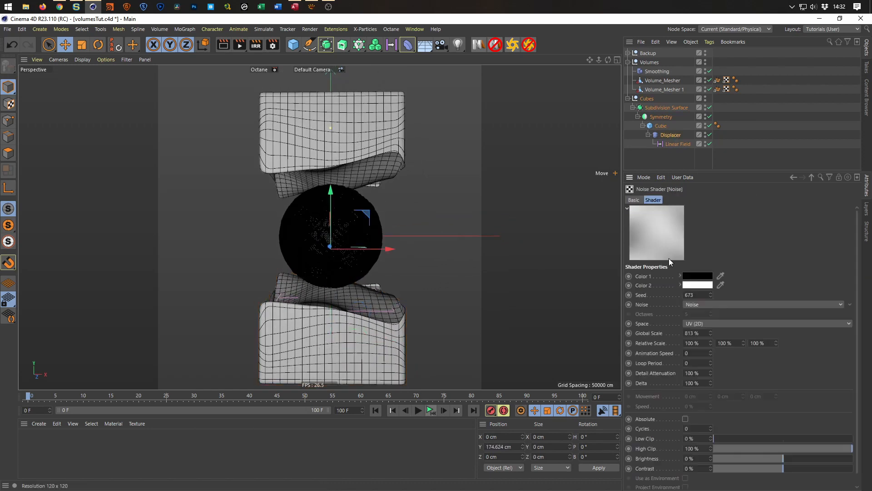
mouse_move(712, 332)
mouse_down()
mouse_move(668, 333)
mouse_move(723, 334)
mouse_up()
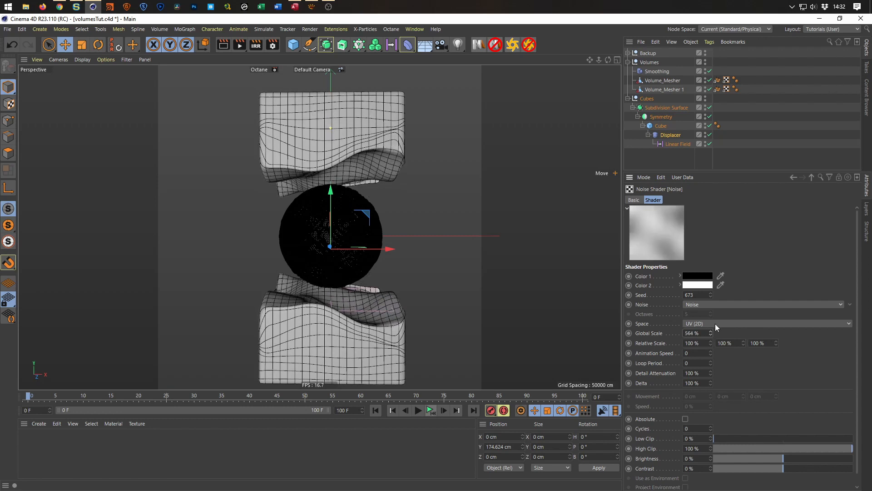
Change the noise shader's Seed to 683 for a different wave shape on the blocks.
click(711, 293)
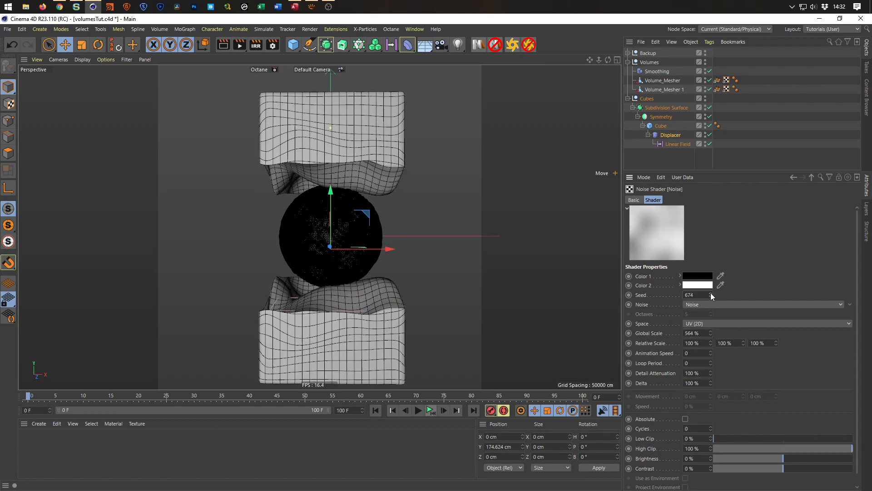
click(711, 293)
click(711, 293)
click(711, 293)
click(710, 293)
click(711, 293)
click(711, 293)
click(710, 293)
click(711, 293)
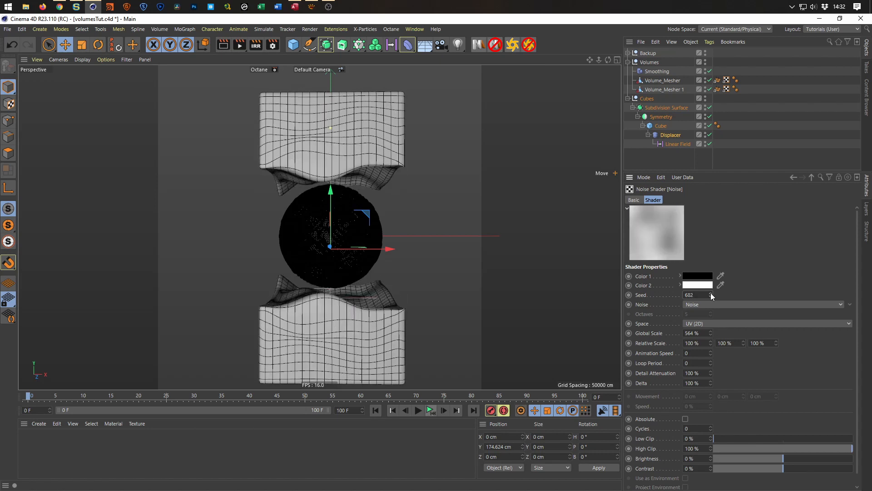
click(710, 293)
Raise the Linear Field so the upper plane of its falloff sits just below the sphere.
alt+drag(402, 295, 402, 266)
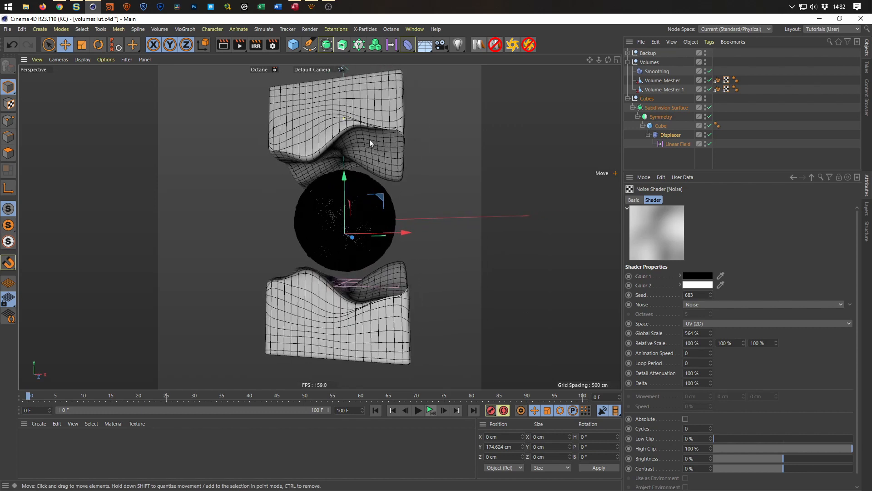
alt+drag(317, 232, 296, 229)
alt+right_drag(334, 232, 367, 285)
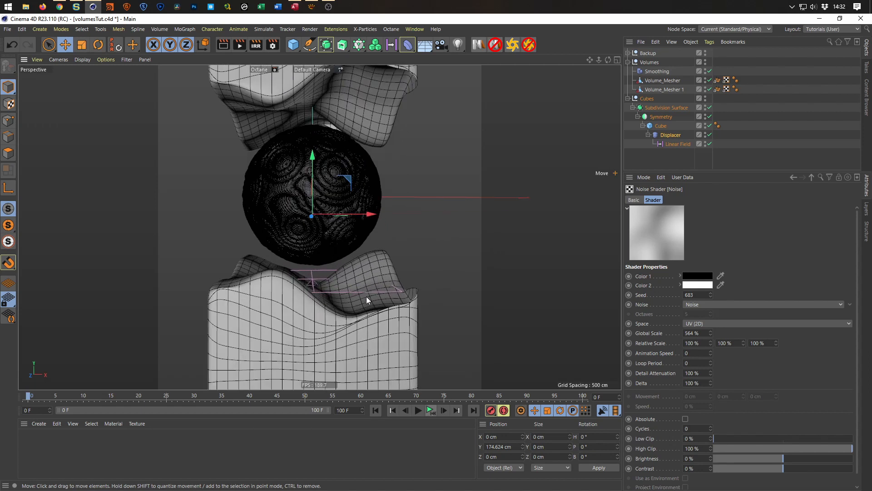
mouse_move(402, 308)
alt+mouse_down()
mouse_move(408, 302)
mouse_move(393, 307)
alt+mouse_up()
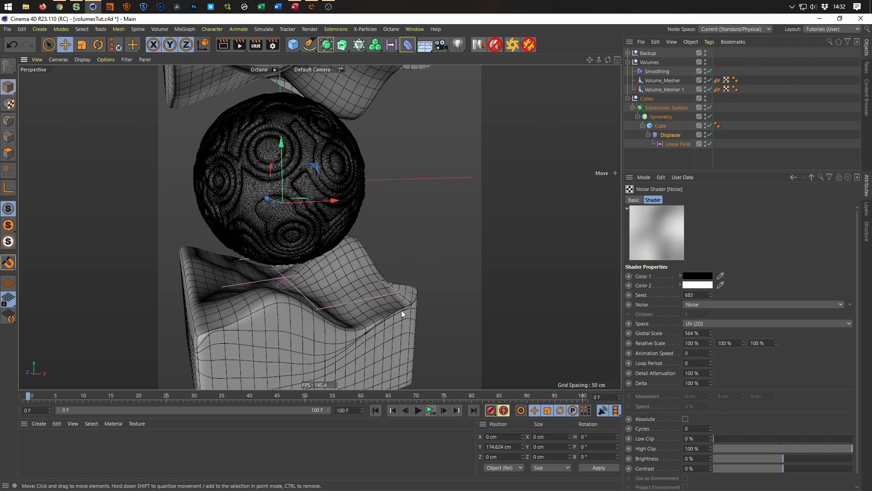
alt+drag(479, 287, 299, 214)
alt+right_drag(299, 214, 283, 258)
alt+drag(282, 257, 305, 230)
click(679, 144)
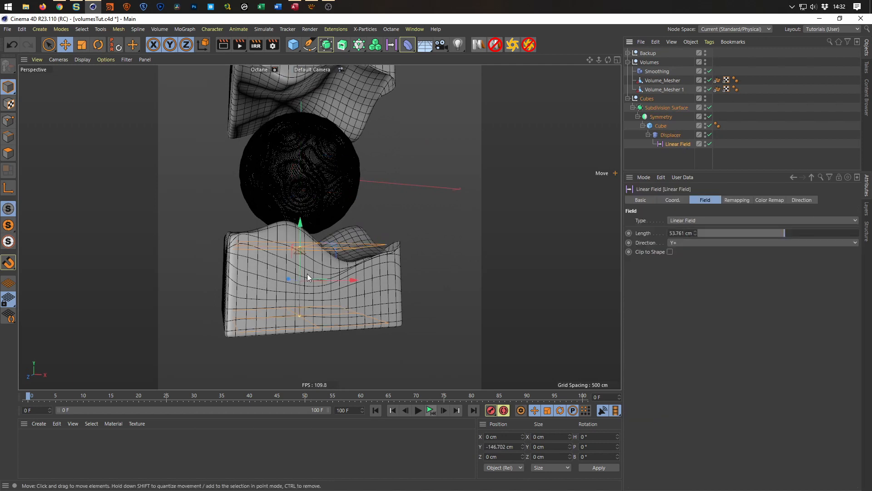
alt+drag(307, 274, 327, 254)
mouse_move(311, 211)
mouse_down()
mouse_move(309, 194)
mouse_move(308, 221)
mouse_move(312, 201)
mouse_up()
Increase the Cube's Size Y to 67 cm.
click(660, 118)
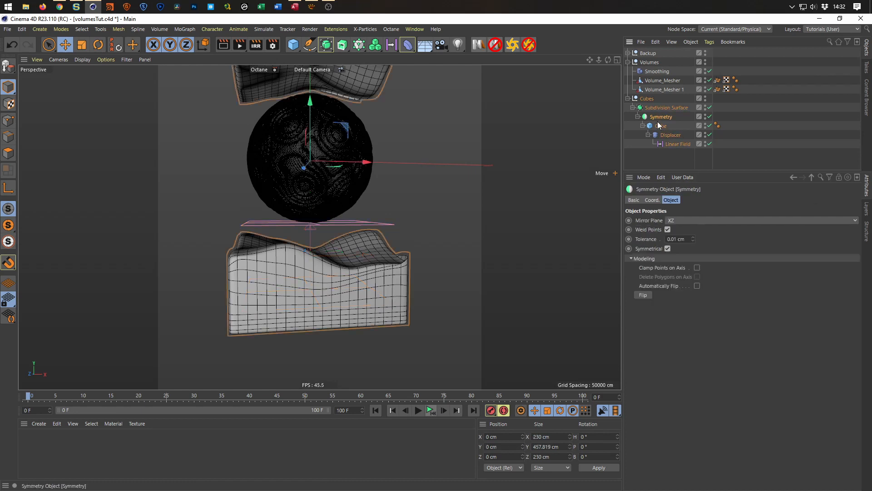
click(662, 128)
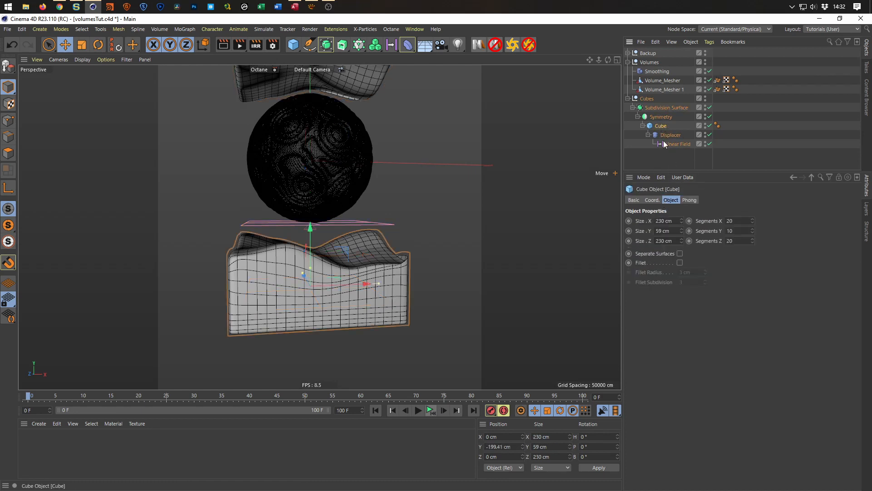
drag(681, 231, 682, 225)
Move the Linear Field out of the Displacer and place it directly in the Cubes group, above the Subdivision Surface.
mouse_move(386, 263)
alt+mouse_down()
mouse_move(470, 256)
mouse_move(464, 235)
mouse_move(441, 261)
mouse_move(384, 274)
alt+mouse_up()
scroll(383, 269, up, 5)
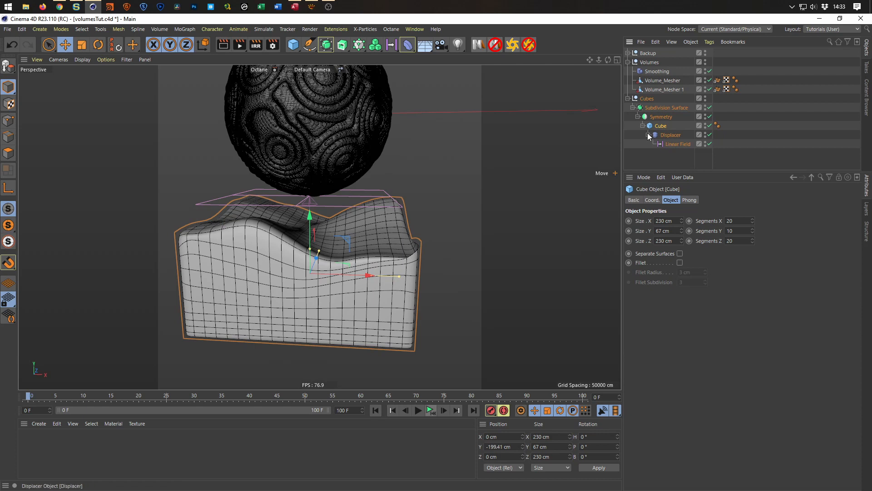
click(667, 143)
drag(666, 143, 647, 104)
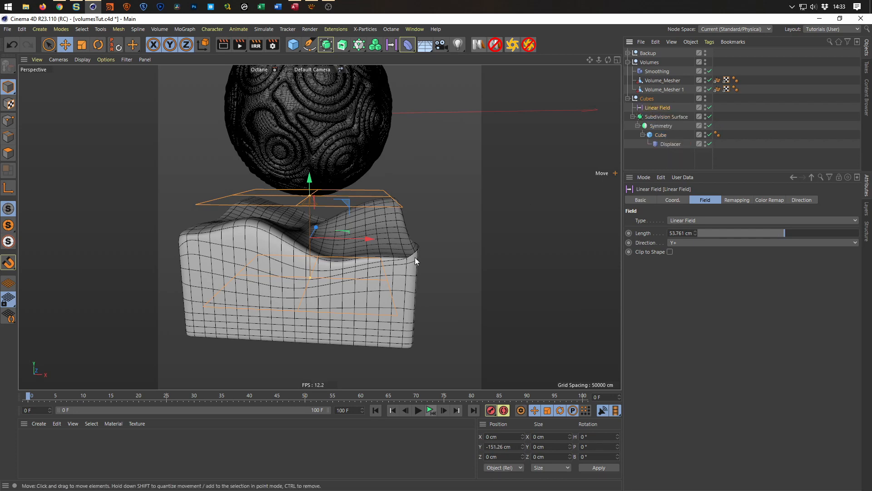
Add a Smoothing deformer inside the Cube below the Displacer and set its Stiffness to 83%.
drag(407, 47, 563, 136)
drag(651, 53, 670, 157)
alt+drag(373, 241, 423, 243)
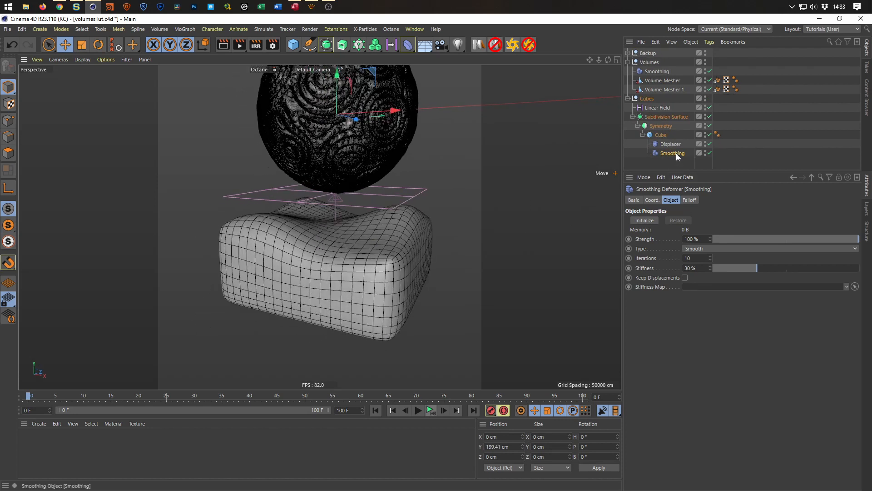
drag(765, 269, 835, 261)
alt+drag(396, 274, 336, 270)
scroll(336, 271, down, 3)
alt+drag(337, 270, 299, 283)
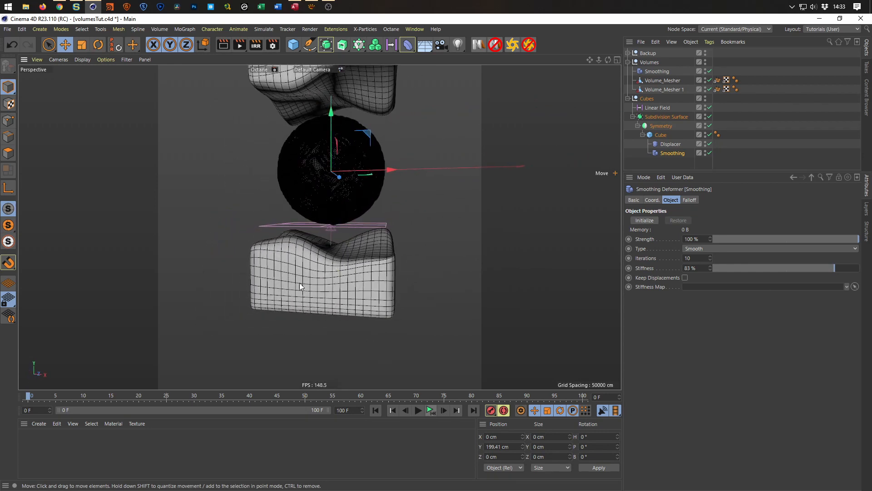
Increase the Cube's Size Y to 86 cm for taller blocks.
click(661, 135)
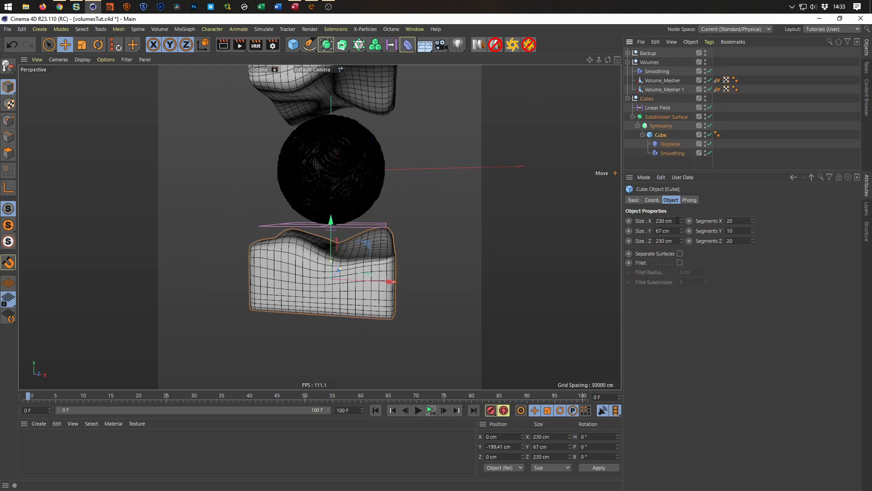
drag(682, 231, 682, 221)
mouse_move(323, 259)
alt+mouse_down()
mouse_move(312, 254)
mouse_move(321, 327)
mouse_move(283, 306)
mouse_move(335, 323)
mouse_move(367, 308)
mouse_move(397, 314)
mouse_move(358, 339)
mouse_move(326, 269)
alt+mouse_up()
scroll(375, 318, down, 1)
scroll(392, 308, up, 4)
scroll(359, 321, down, 3)
scroll(397, 314, down, 2)
key(ctrl+z)
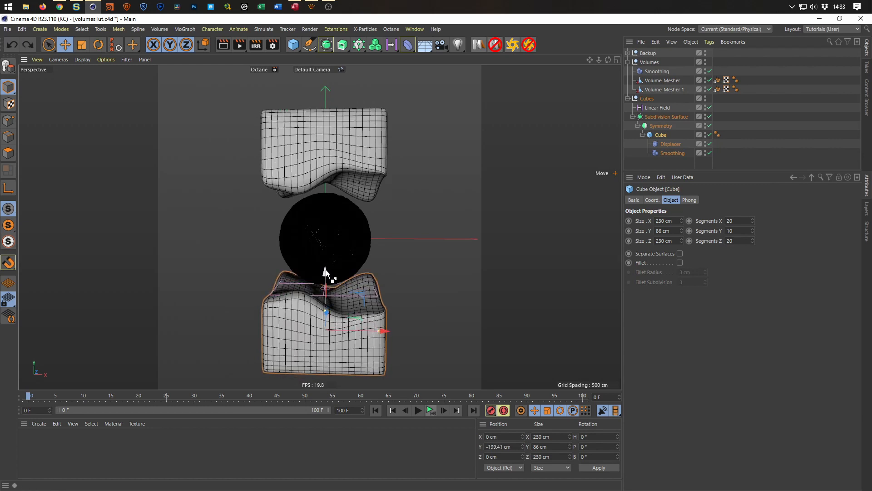
Raise the Linear Field to about Y -138.5 cm.
click(650, 108)
drag(325, 250, 326, 245)
alt+drag(331, 302, 325, 324)
alt+right_drag(325, 322, 335, 317)
alt+middle_drag(336, 311, 341, 286)
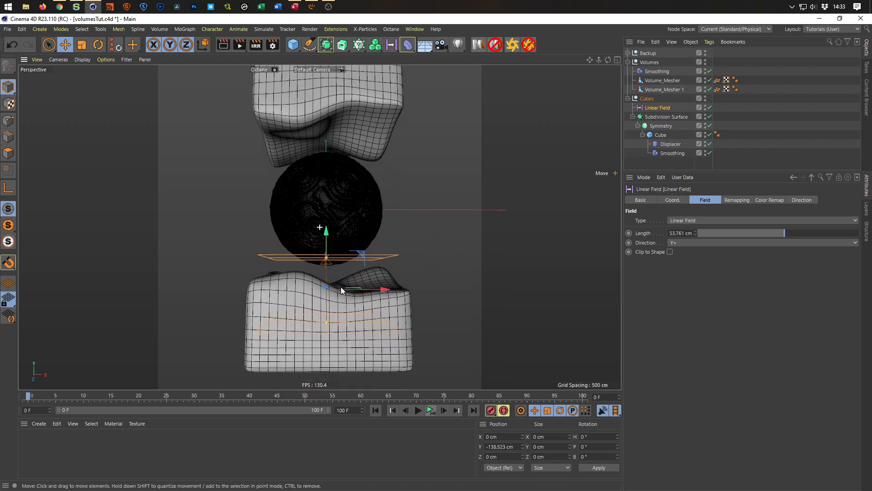
alt+drag(341, 287, 346, 274)
Increase the Displacer's Height to 320 cm.
click(670, 144)
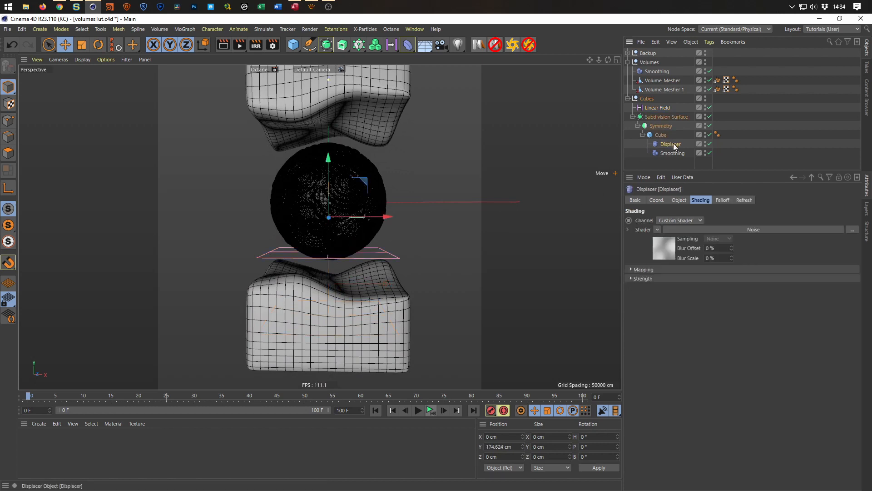
click(677, 201)
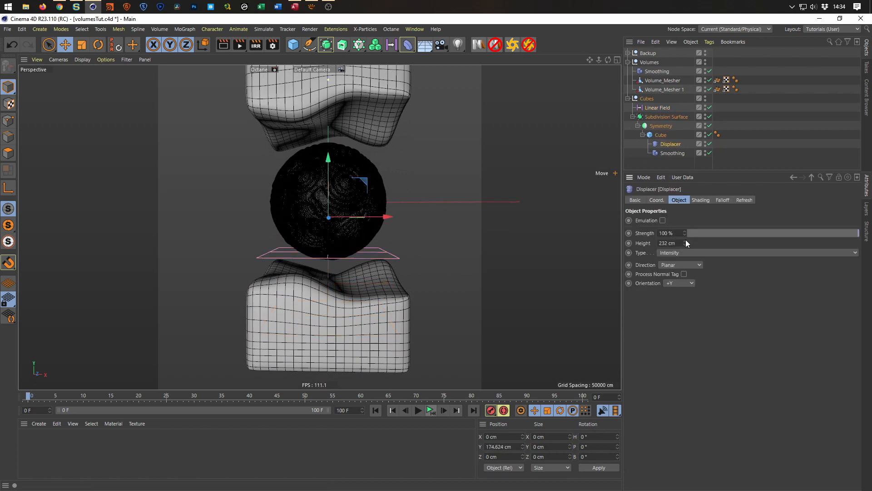
drag(685, 243, 685, 203)
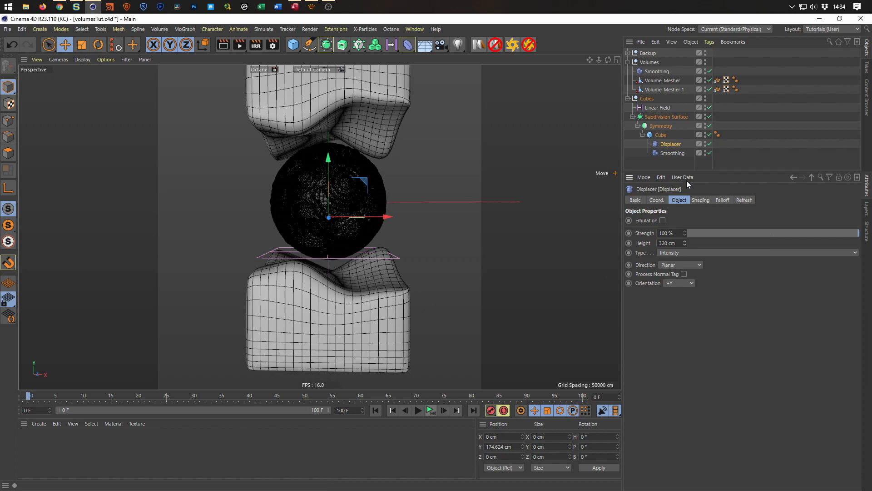
Set the Stiffness of the Cube's Smoothing deformer to 100% and inspect the lower block's edges from several angles.
click(672, 153)
drag(822, 267, 865, 274)
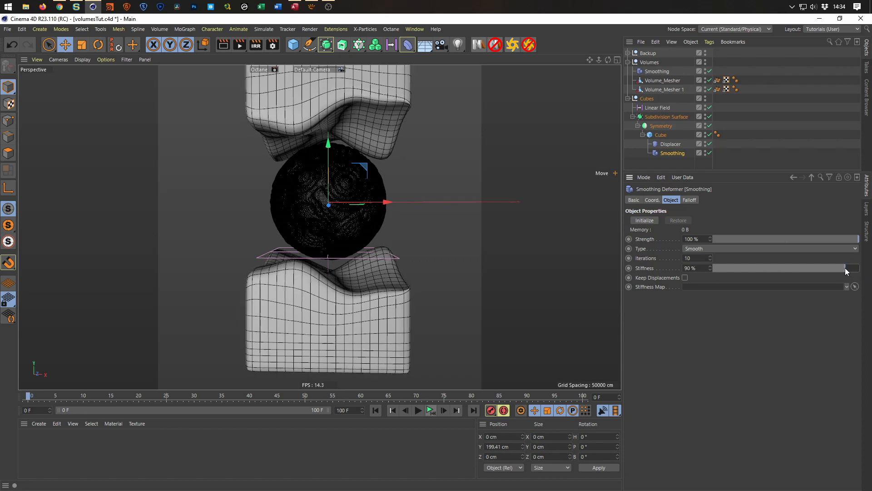
alt+drag(408, 284, 375, 275)
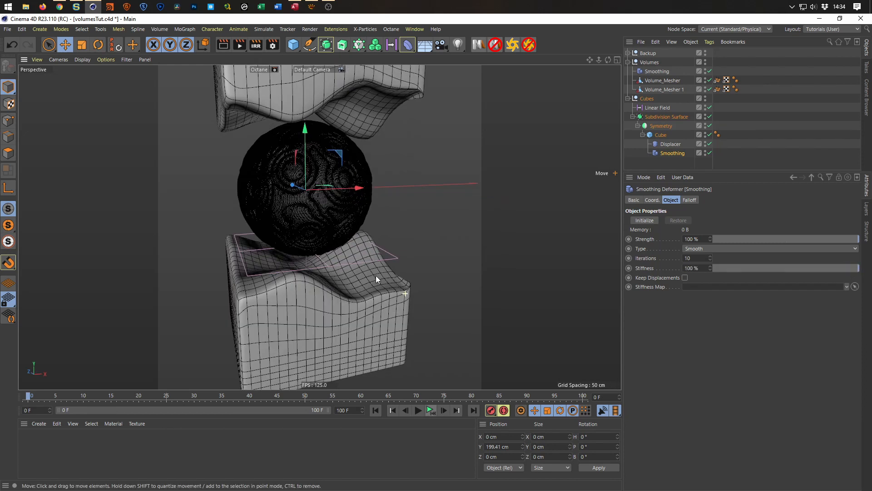
alt+right_drag(375, 275, 418, 285)
alt+drag(419, 285, 431, 285)
alt+right_drag(348, 281, 329, 290)
alt+drag(340, 293, 377, 290)
alt+right_drag(377, 290, 392, 282)
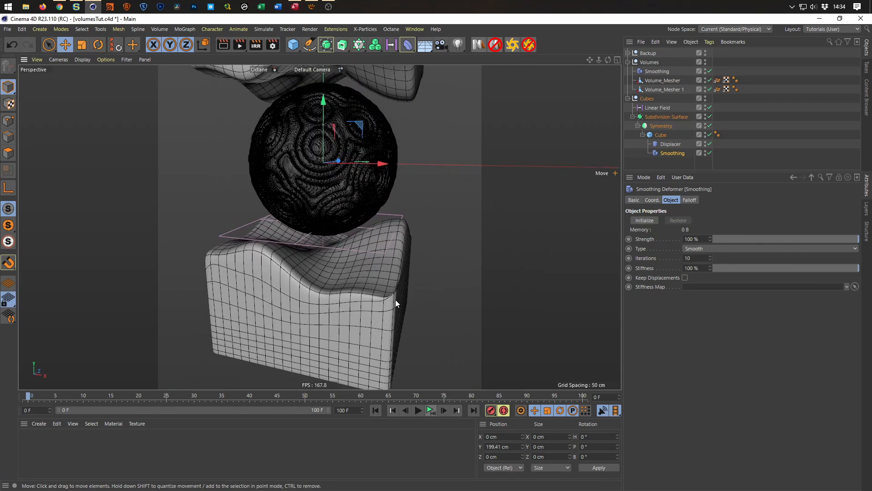
Raise the Linear Field to about Y -126.6 cm to adjust the displacement of the blocks.
alt+drag(388, 309, 391, 271)
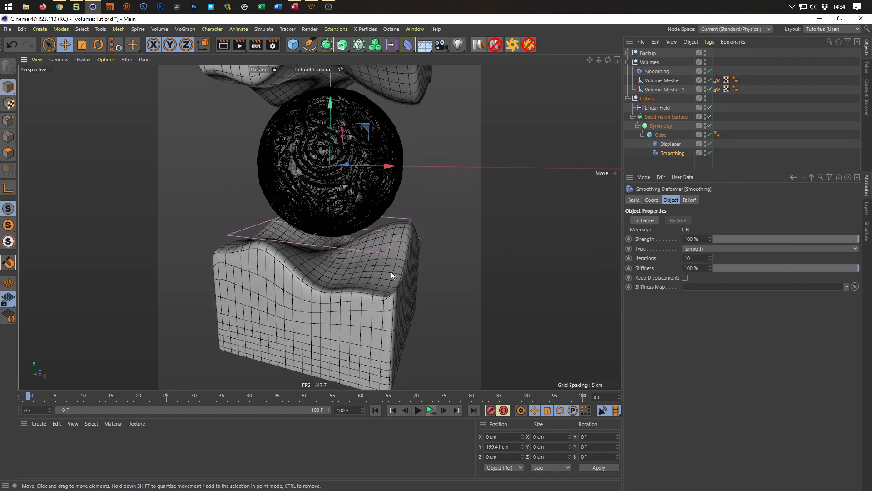
click(657, 108)
drag(330, 206, 327, 196)
alt+drag(264, 291, 301, 280)
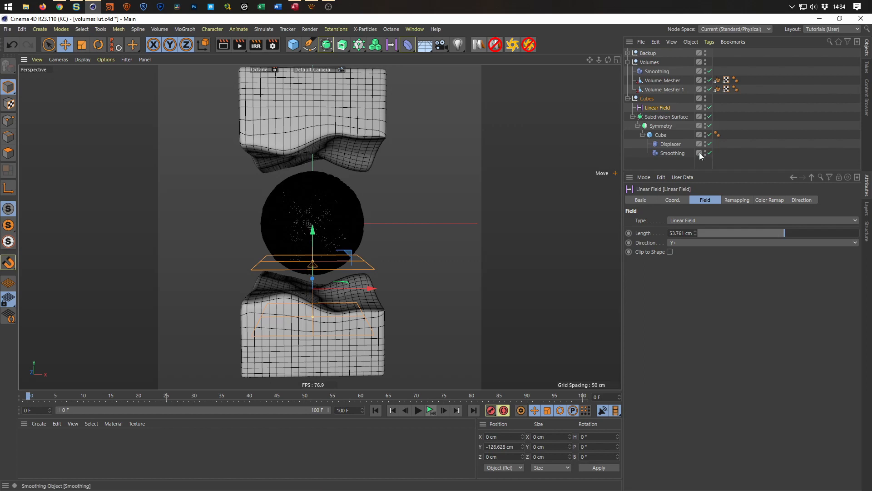
click(661, 135)
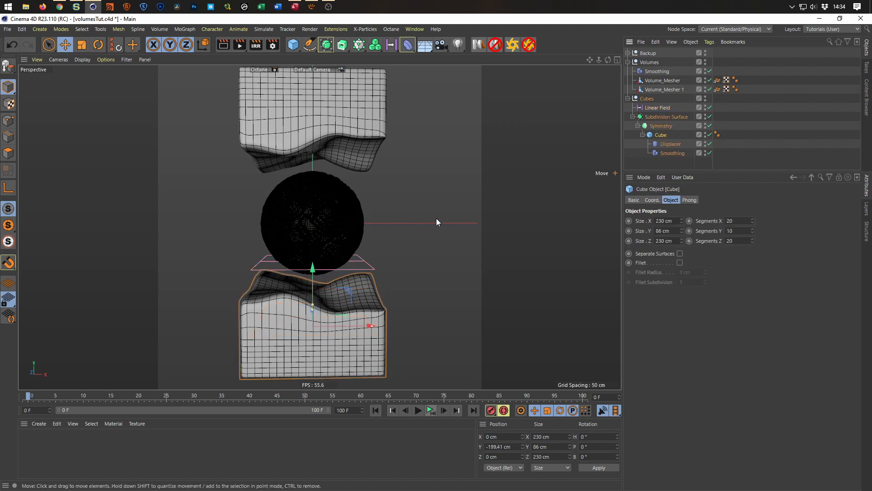
drag(314, 269, 313, 260)
key(ctrl+z)
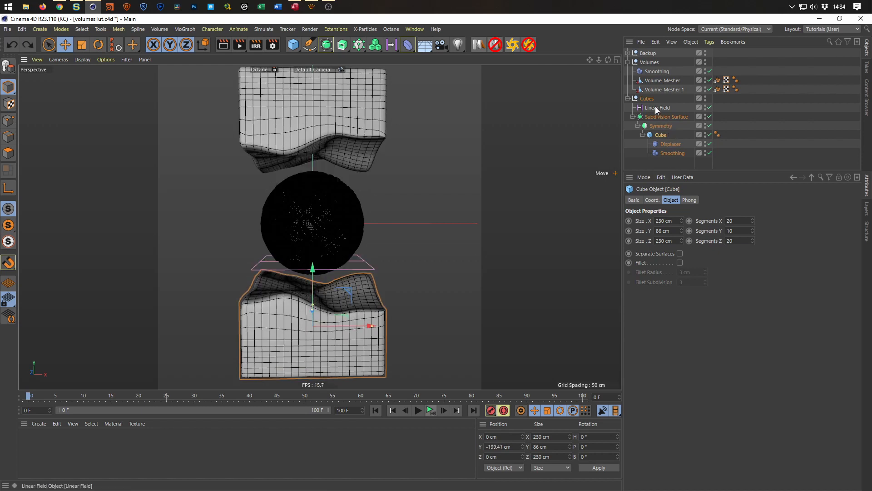
Make the Linear Field a child of the Displacer and raise the Cube to about Y -188.9 cm.
drag(651, 105, 675, 152)
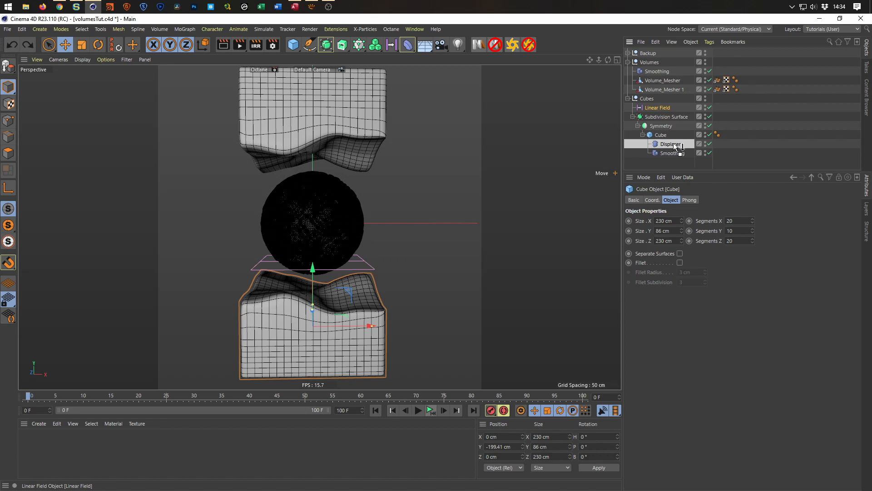
click(661, 126)
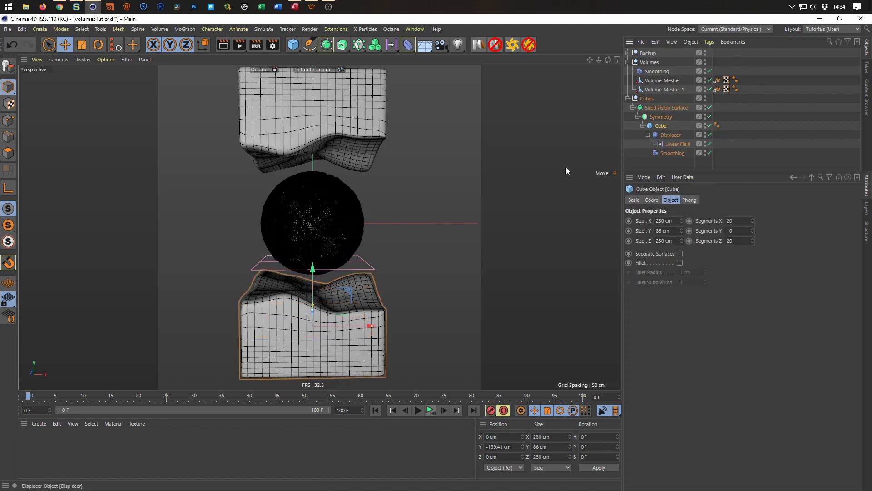
drag(311, 268, 334, 266)
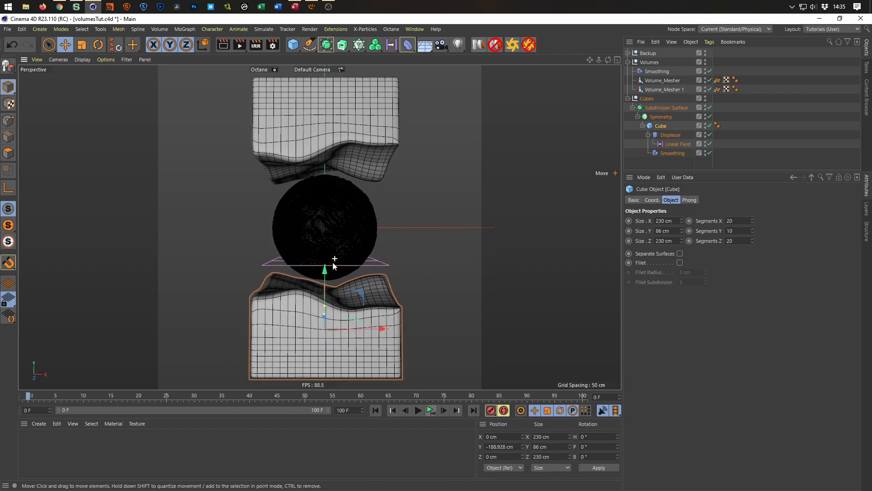
Save the project and set the Perspective view to Gouraud Shading without lines.
key(ctrl+s)
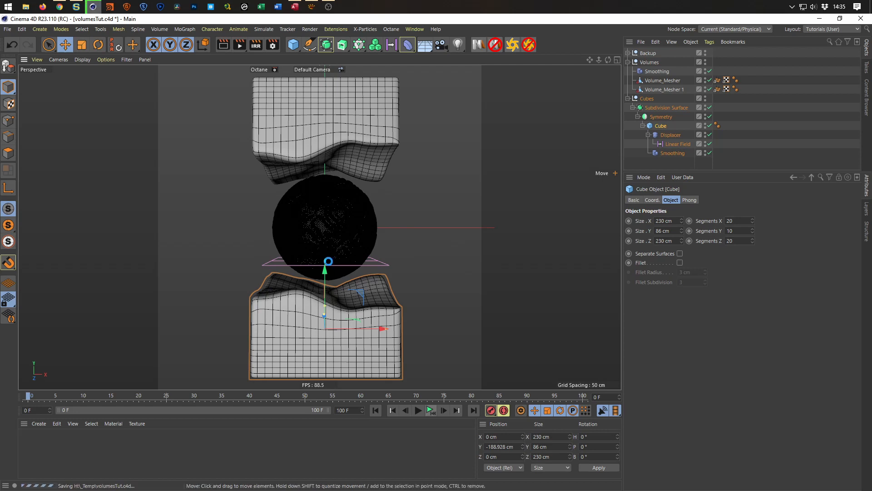
key(n)
key(a)
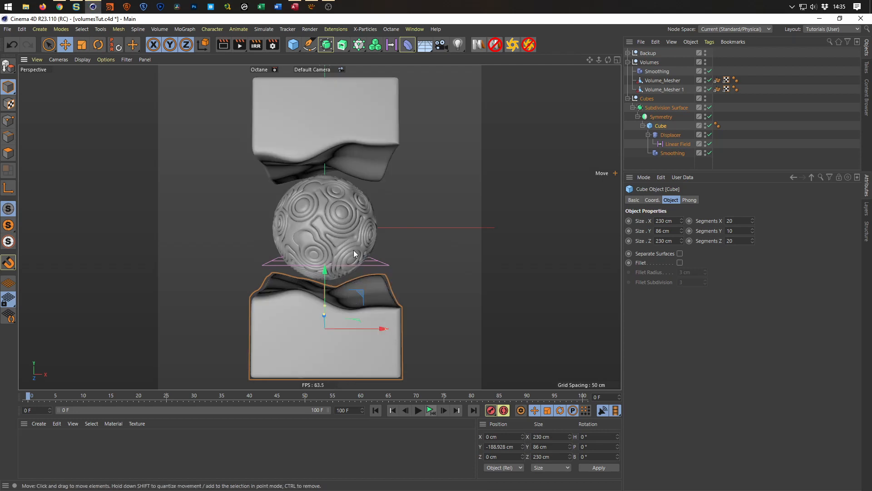
alt+drag(347, 226, 335, 222)
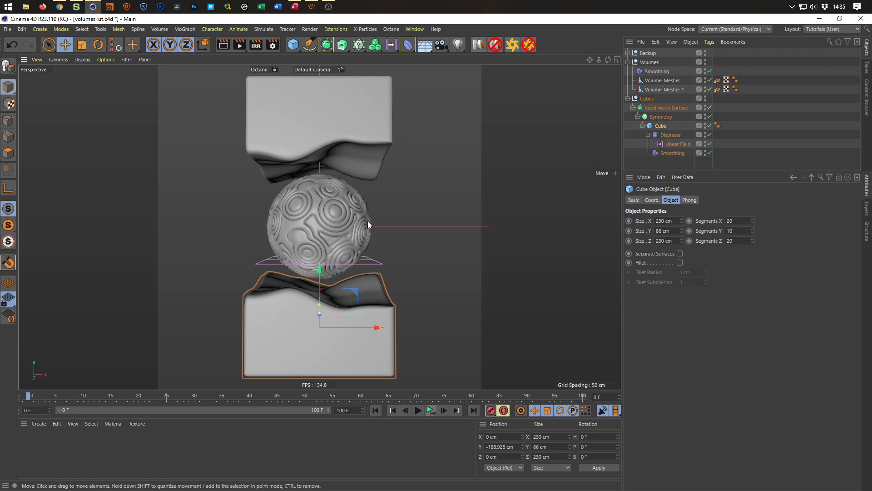
Move the collapsed Volumes group into the Backup null and save the project.
click(629, 62)
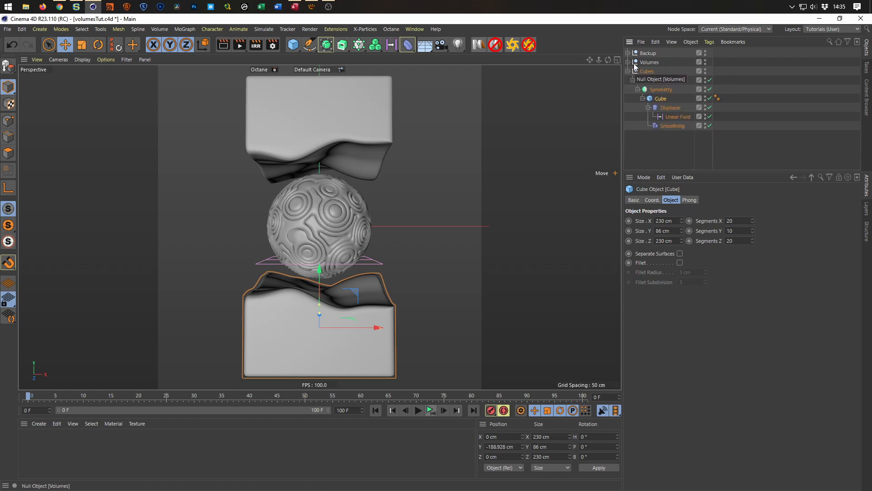
click(629, 63)
click(628, 62)
drag(649, 63, 652, 55)
click(628, 53)
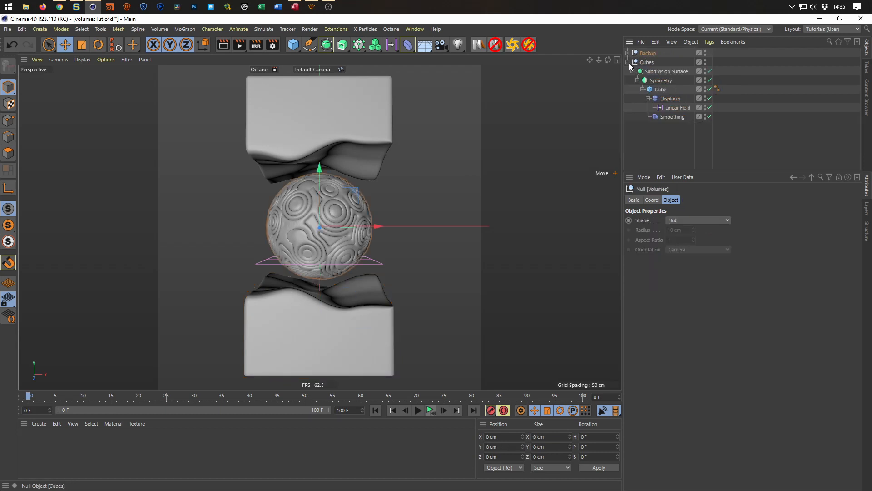
key(ctrl+s)
Add a Helix spline and set its Plane to XZ.
click(309, 44)
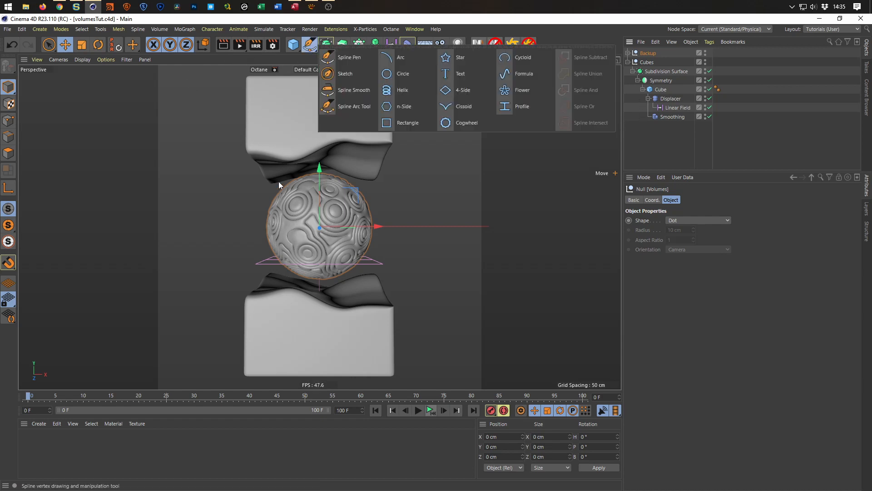
click(414, 91)
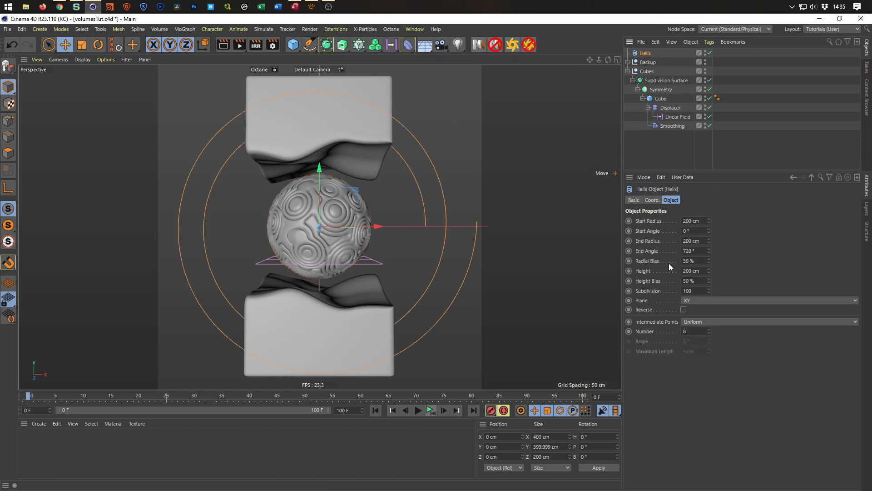
click(727, 300)
click(711, 333)
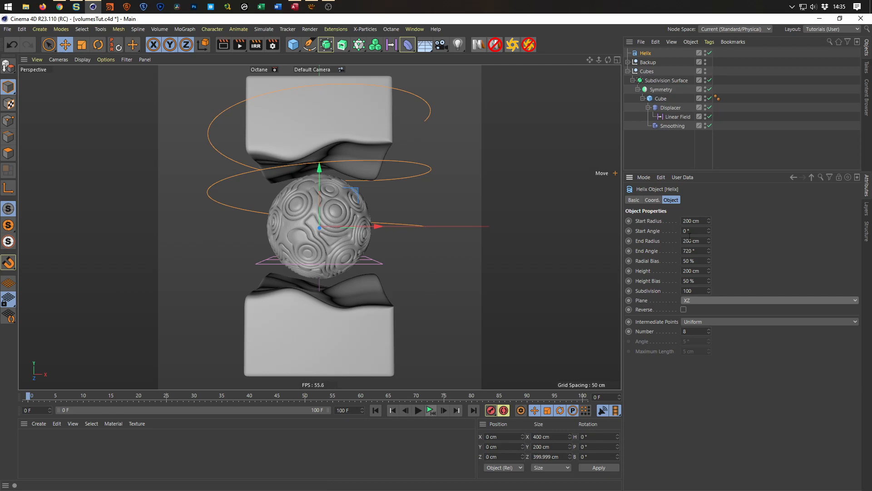
Set the Helix's Start Radius and End Radius together to 12 cm.
click(661, 225)
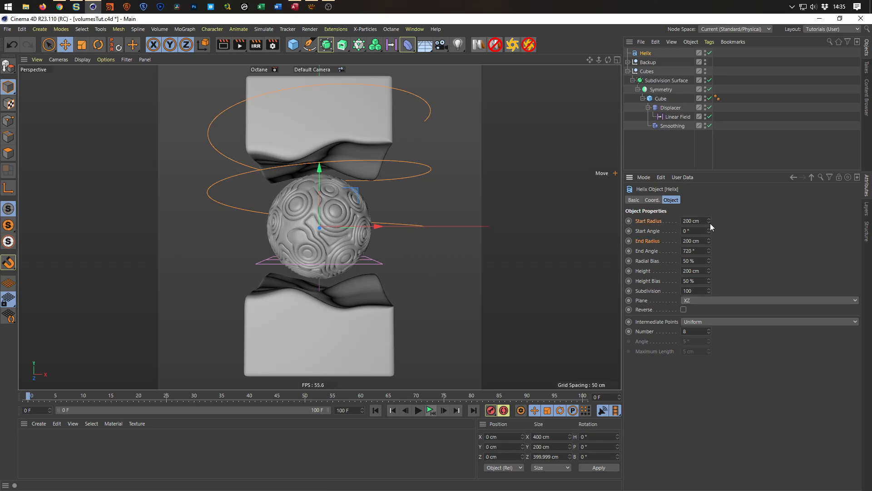
drag(710, 222, 709, 250)
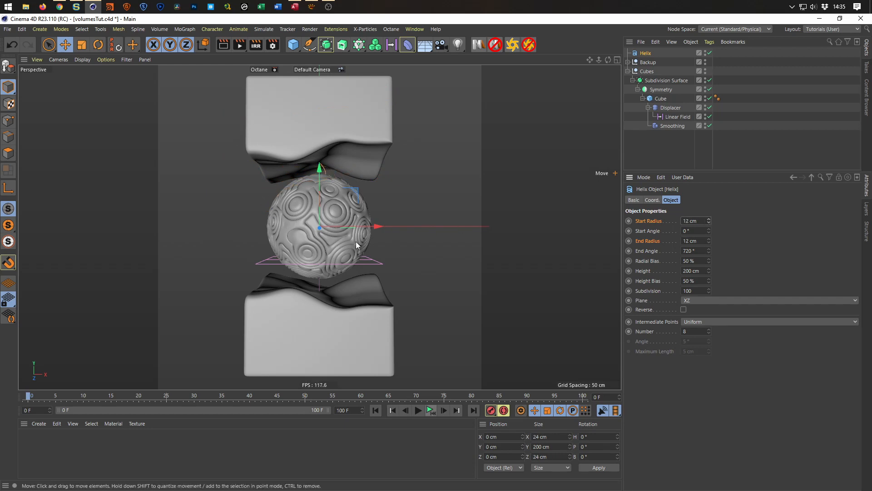
click(647, 221)
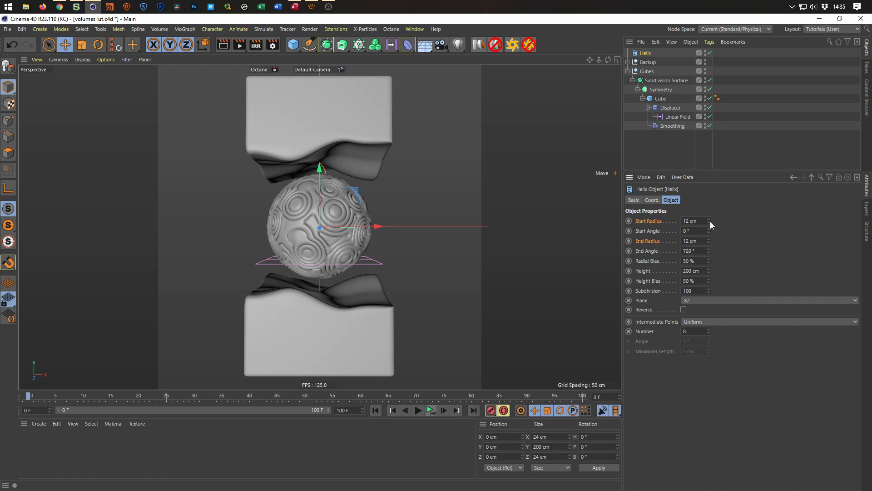
mouse_move(709, 221)
mouse_down()
mouse_move(709, 168)
mouse_move(709, 233)
mouse_move(709, 191)
mouse_move(708, 222)
mouse_up()
Switch to the Right view and examine the Helix's position relative to the sphere and blocks.
middle_click(488, 265)
middle_click(264, 321)
alt+right_drag(322, 245, 335, 238)
alt+middle_drag(334, 239, 324, 267)
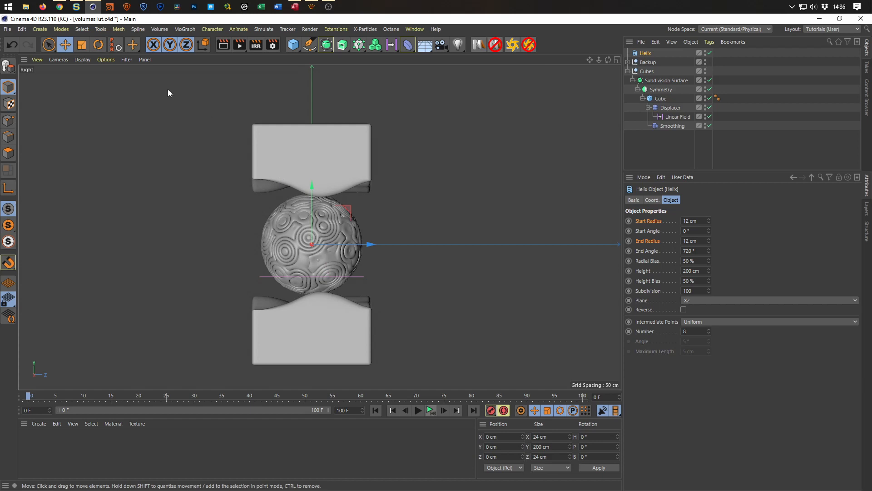
click(83, 59)
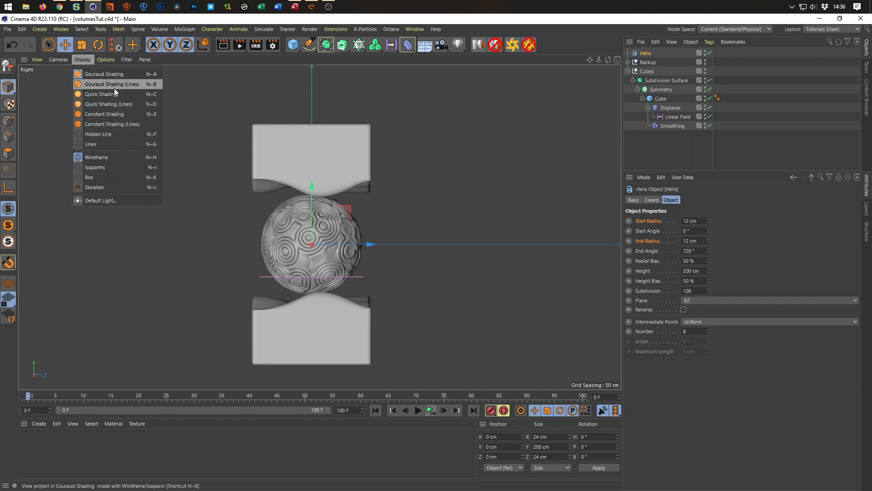
click(114, 88)
click(86, 62)
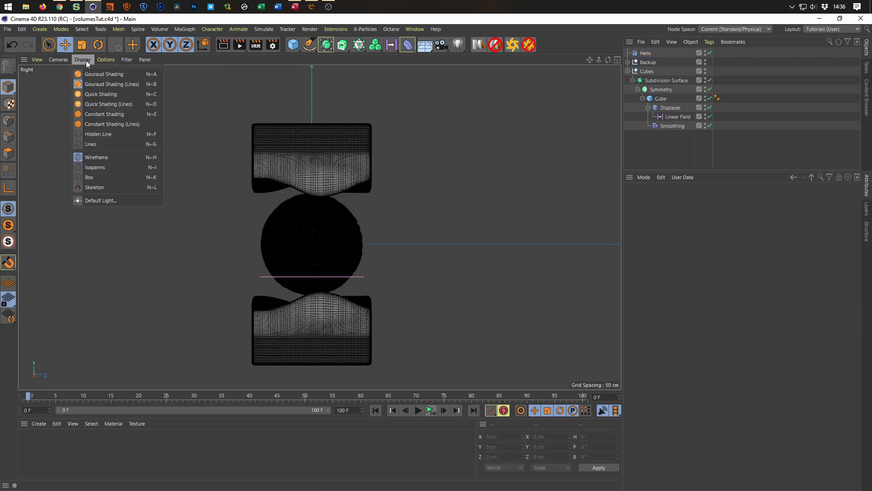
click(87, 75)
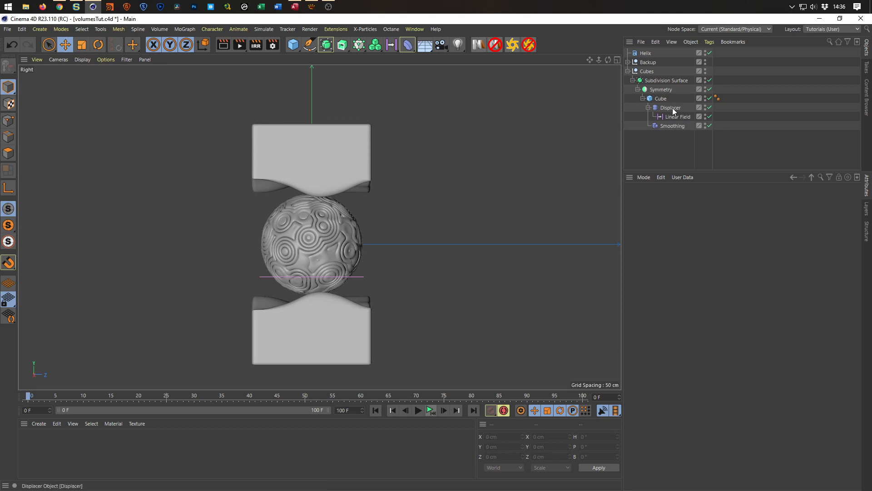
click(645, 53)
scroll(330, 228, up, 2)
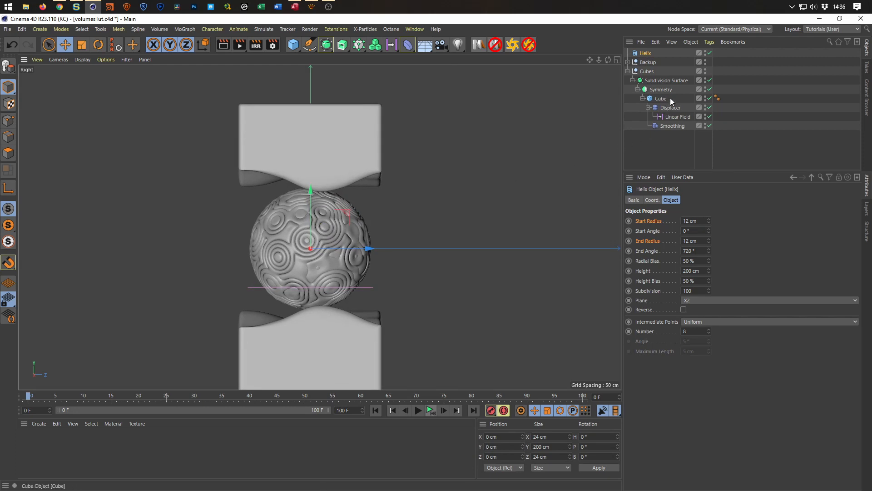
Move the Volumes group out of the Backup null, placing it above Cubes, and save the project.
click(628, 62)
click(633, 72)
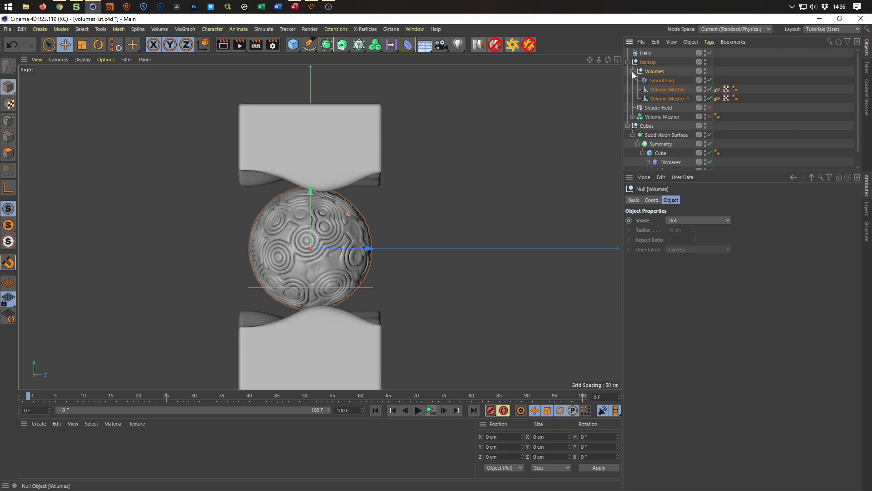
click(633, 71)
drag(650, 73, 650, 94)
click(628, 62)
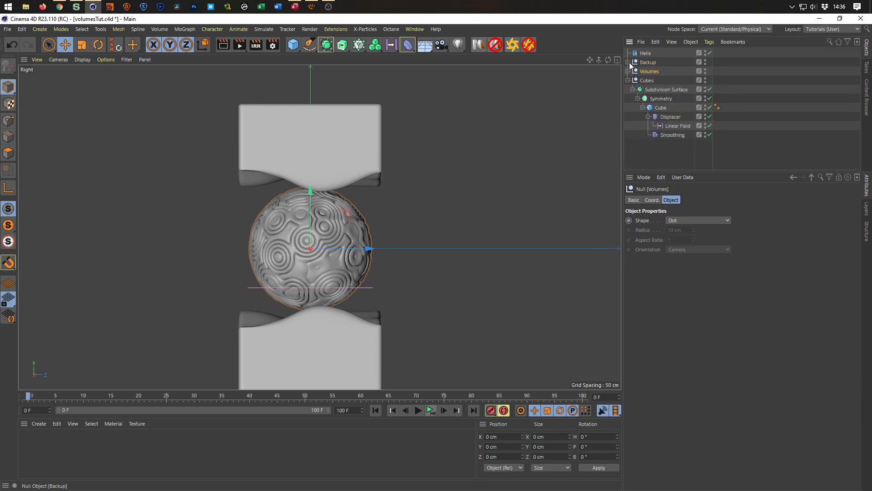
key(ctrl+s)
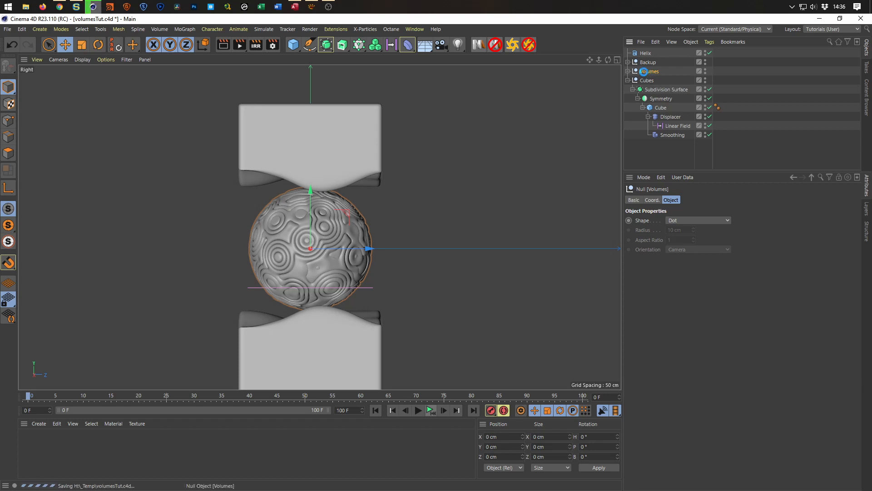
Hide the Volumes group and return to the Perspective view.
click(705, 71)
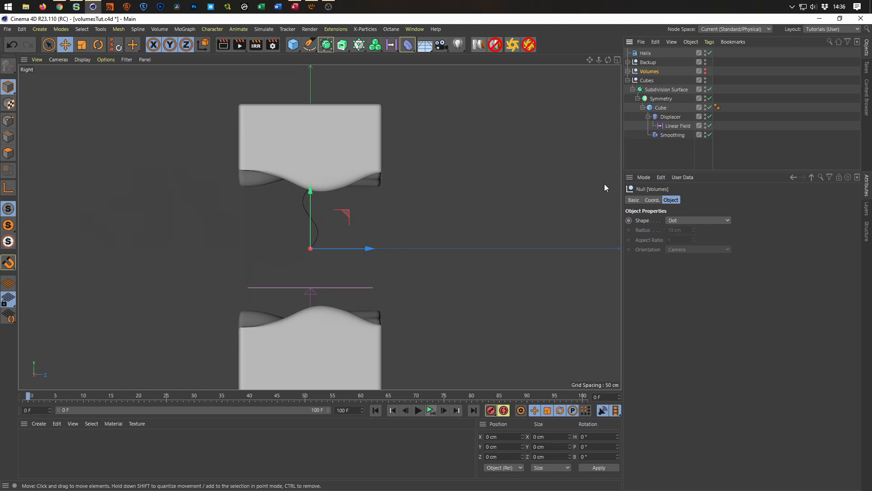
scroll(330, 291, down, 2)
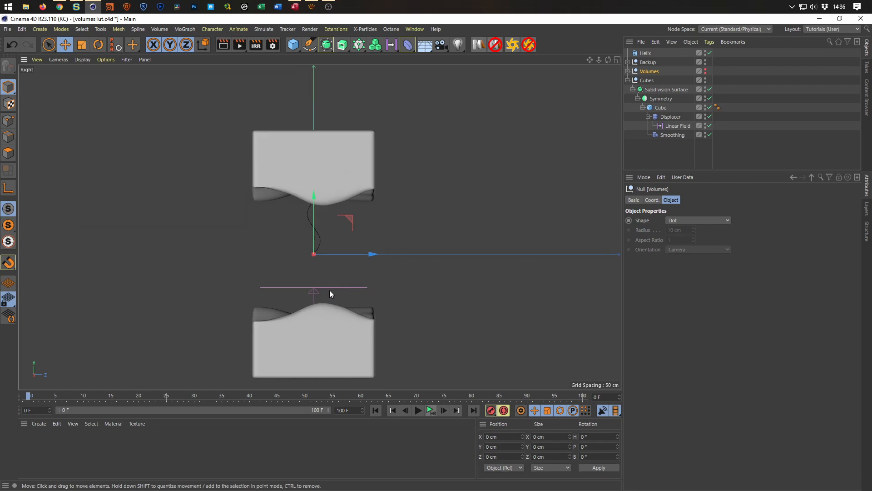
middle_click(509, 160)
middle_click(228, 168)
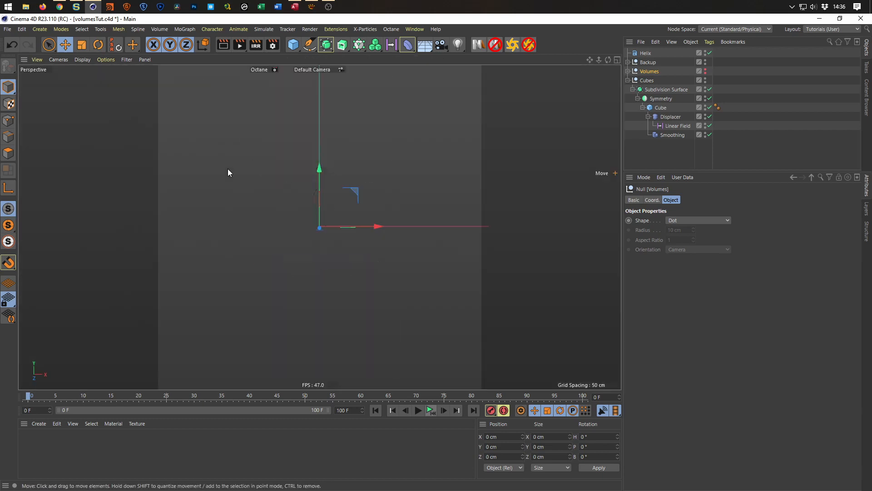
Move the Helix below the Cubes group in the hierarchy and place it inside a new Cloner.
drag(648, 52, 660, 157)
click(629, 71)
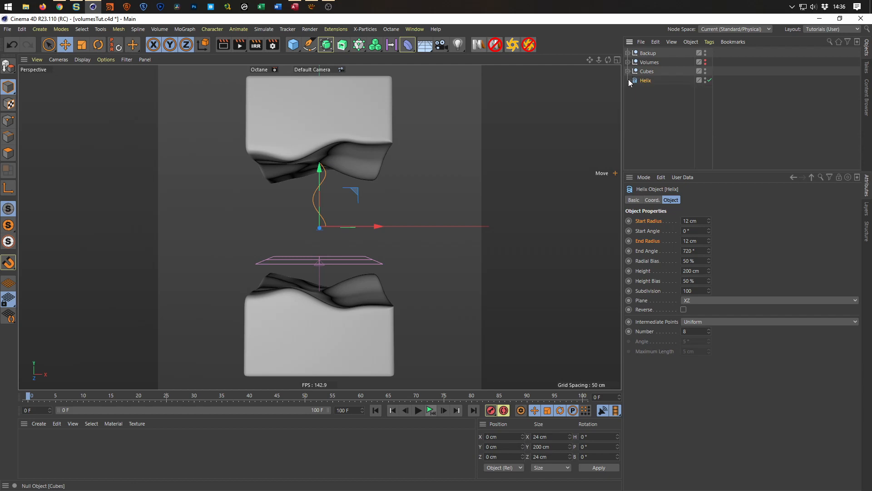
alt+click(359, 47)
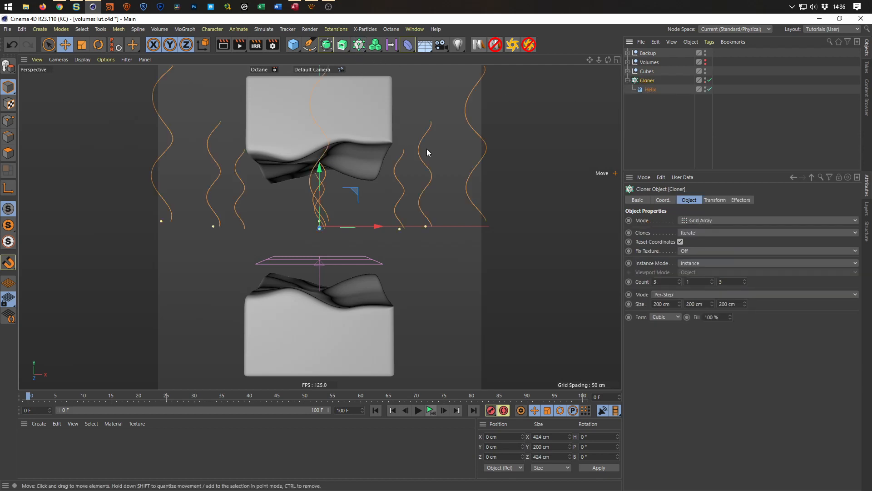
In the Top view, set the Cloner's per-step grid size to 100 cm on X and Z, and save the project.
middle_click(598, 179)
middle_click(473, 236)
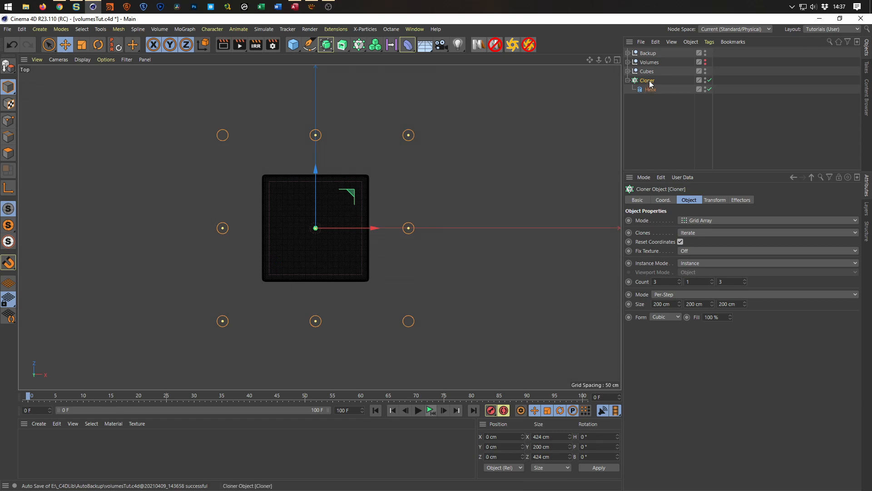
drag(684, 306, 636, 306)
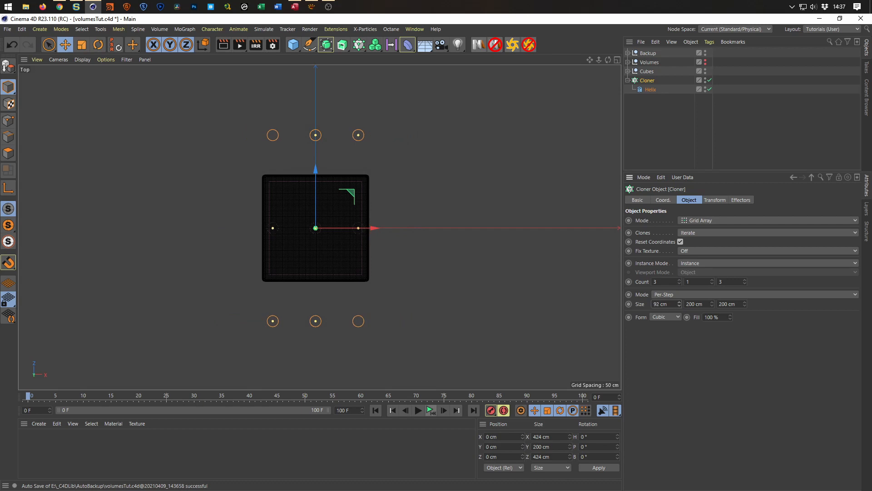
click(671, 306)
text(100)
key(Return)
key(Tab)
key(Tab)
text(100)
key(Return)
scroll(304, 233, up, 4)
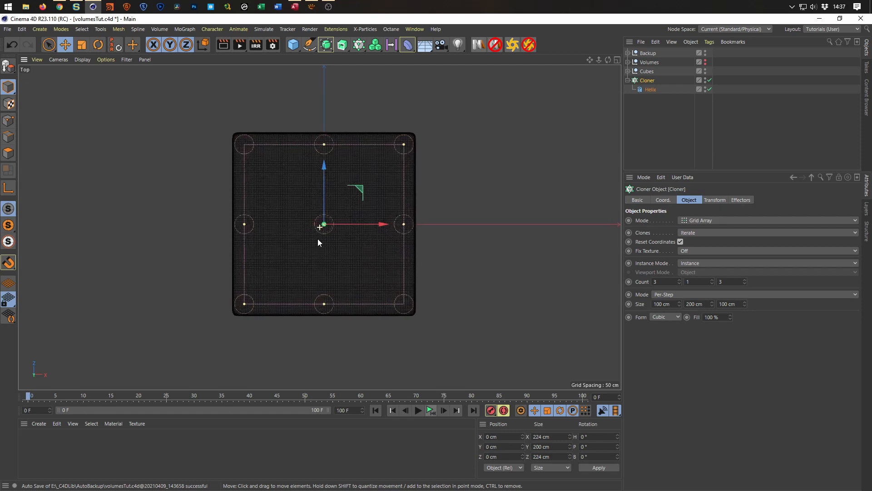
middle_drag(317, 238, 299, 252)
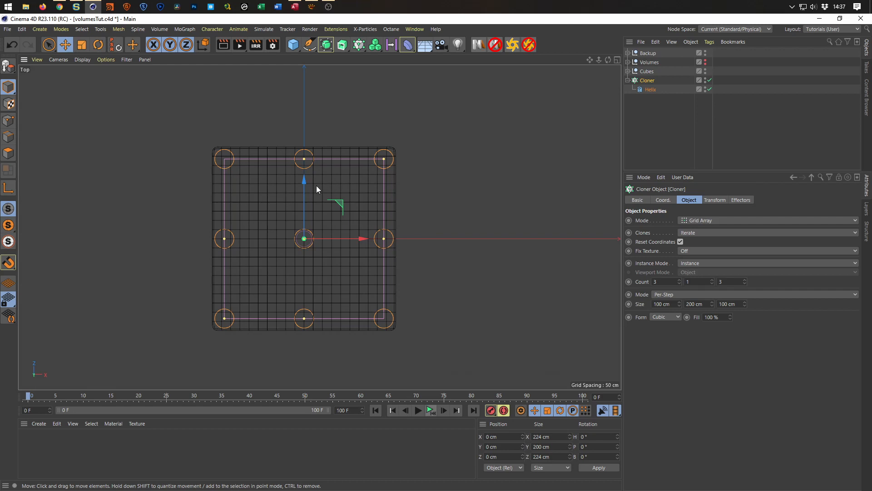
key(ctrl+s)
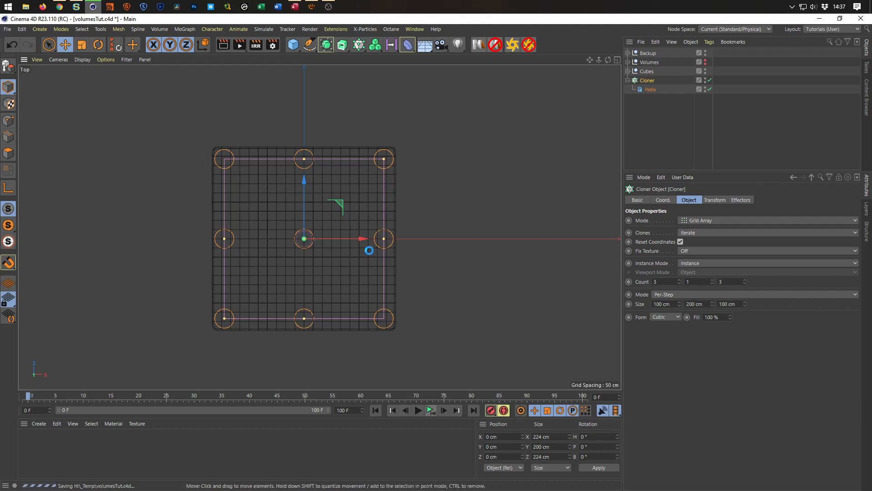
Switch the Cloner's grid sizing to Endpoint and set its clone count to 9 on both X and Z.
click(675, 294)
click(674, 314)
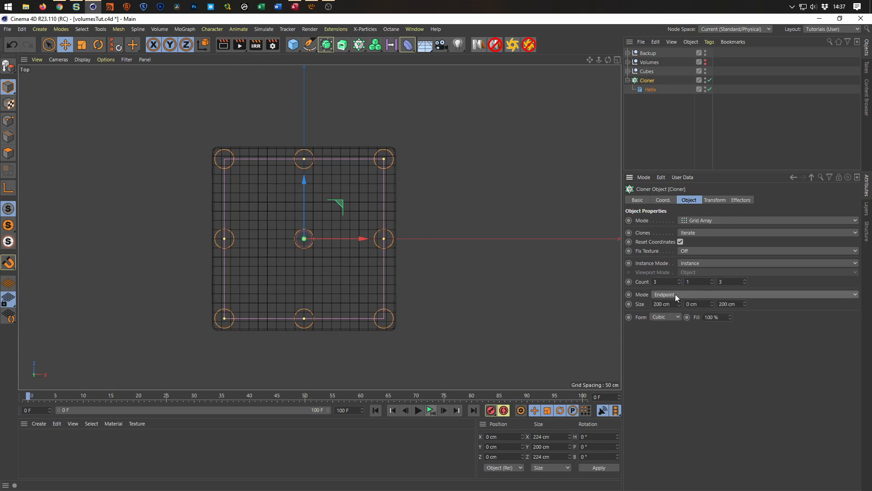
mouse_move(680, 282)
mouse_down()
mouse_move(680, 266)
mouse_move(680, 274)
mouse_up()
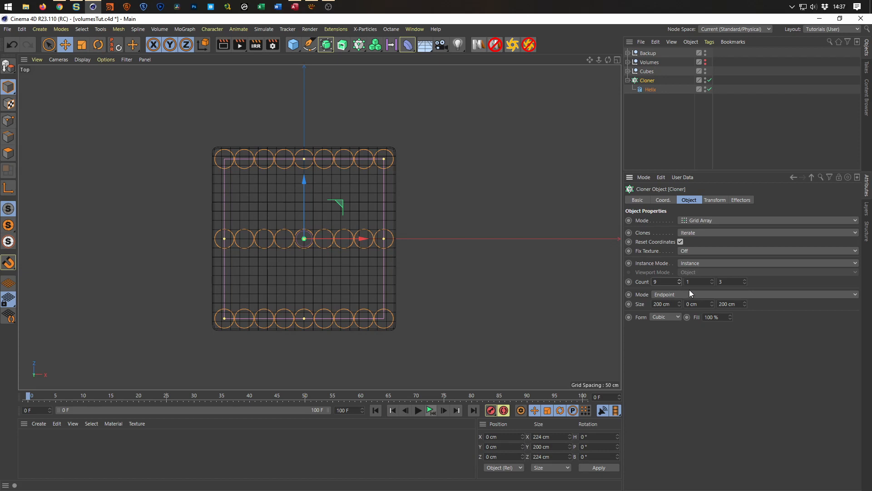
click(728, 283)
text(9)
key(Return)
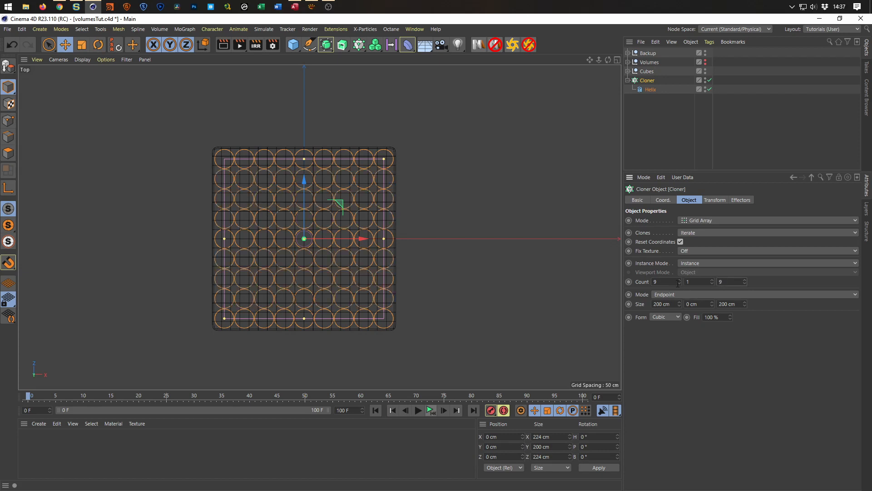
Lower the helix Cloner along Y to about -164 cm so the splines start inside the lower block.
middle_click(421, 291)
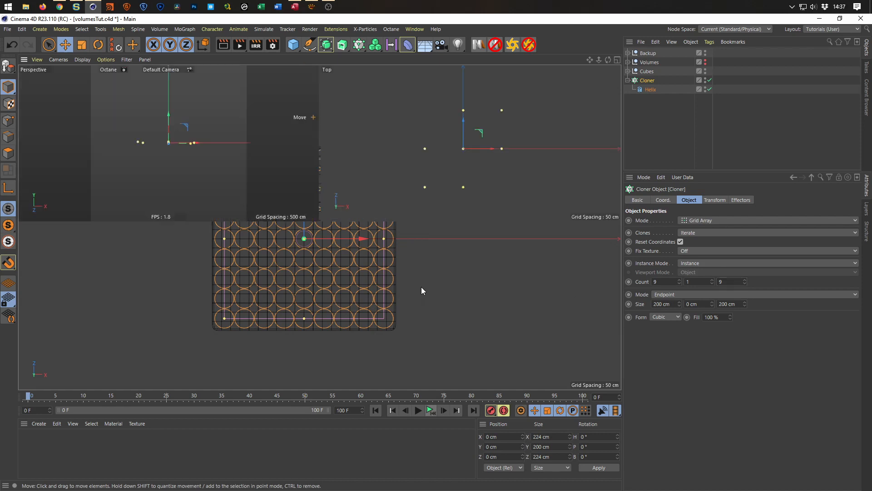
middle_click(230, 194)
middle_click(317, 259)
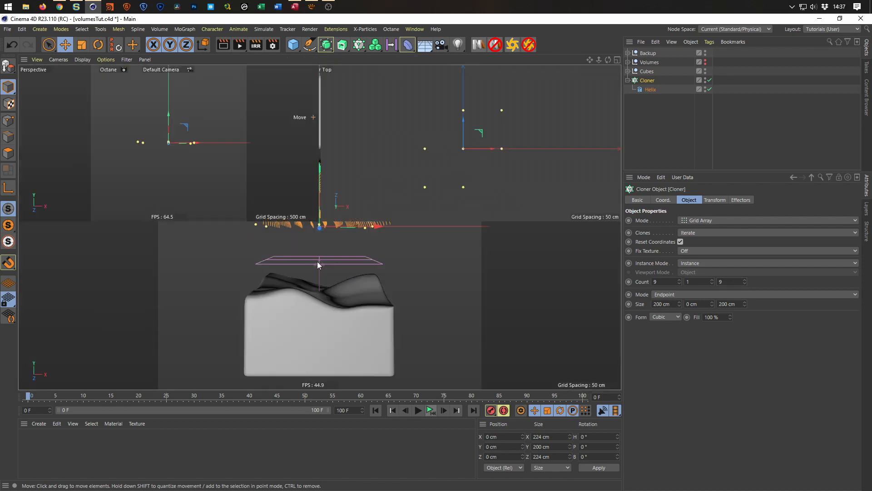
middle_click(261, 326)
drag(314, 197, 301, 282)
middle_click(301, 282)
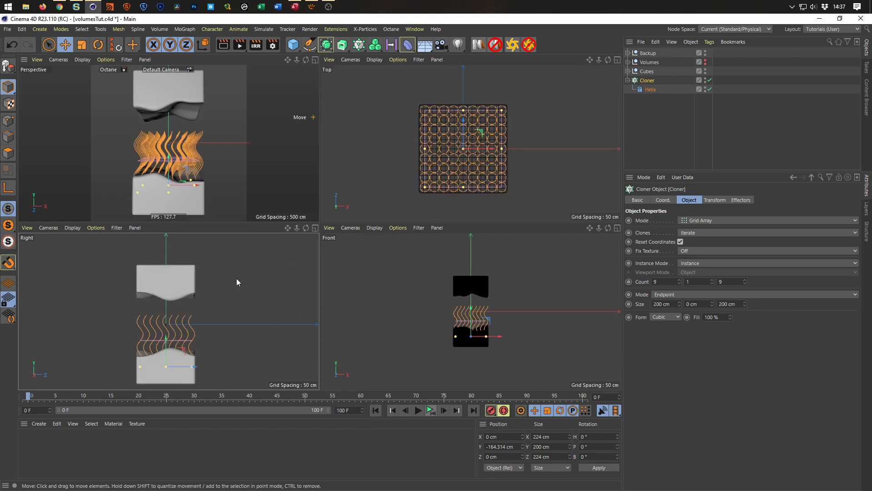
In the Right view, increase the Helix height to 366 cm so the strands span the gap between the blocks.
middle_click(220, 340)
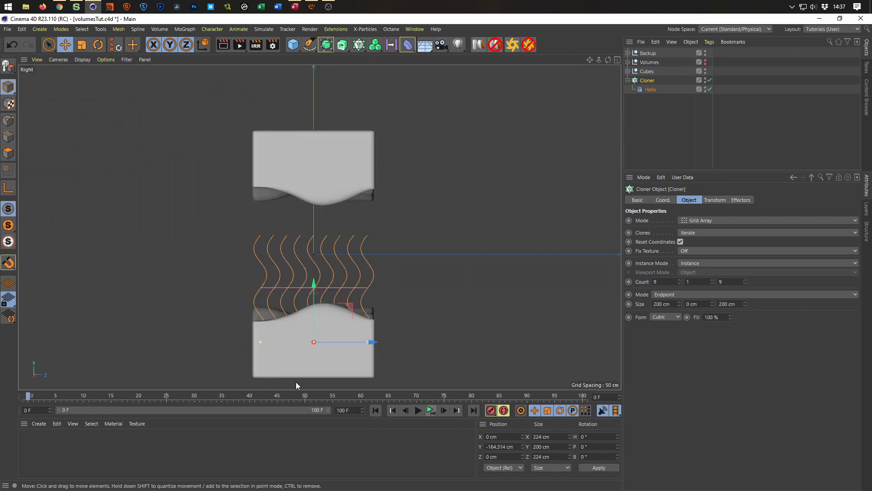
alt+middle_drag(304, 362, 306, 323)
click(651, 89)
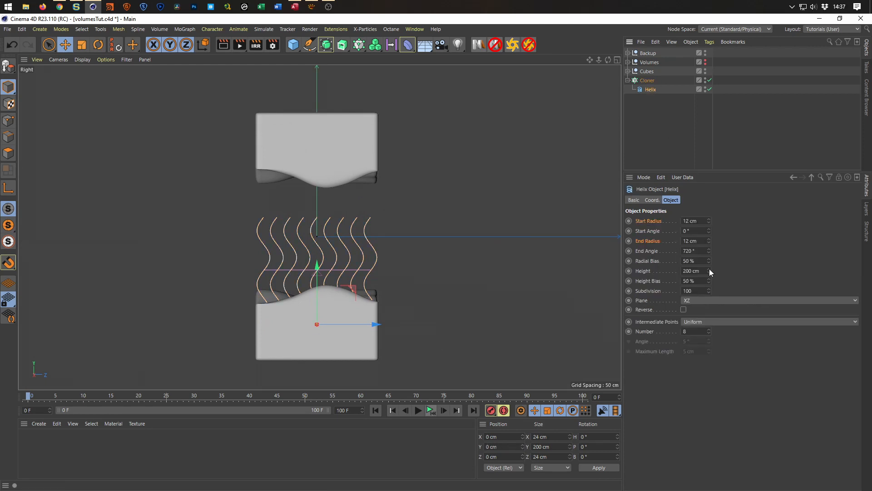
drag(710, 268, 710, 233)
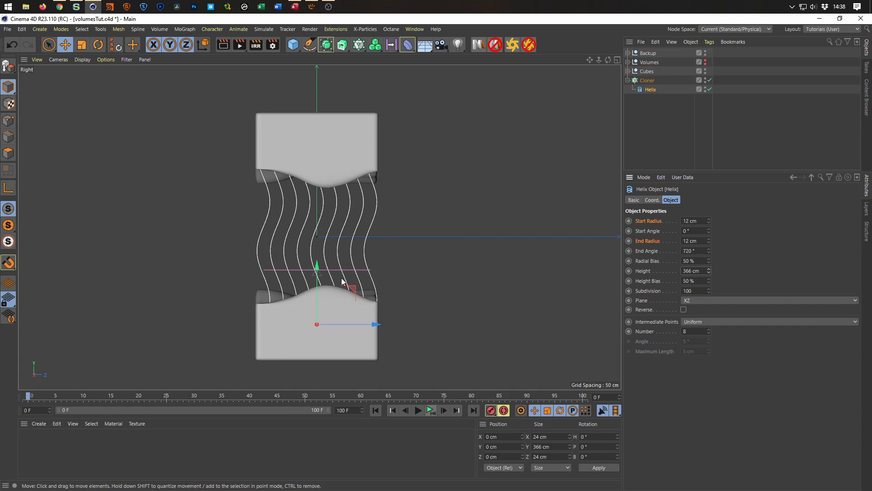
Add a Random effector to the Cloner and place it directly above the Cloner in the hierarchy.
middle_click(324, 229)
middle_click(189, 168)
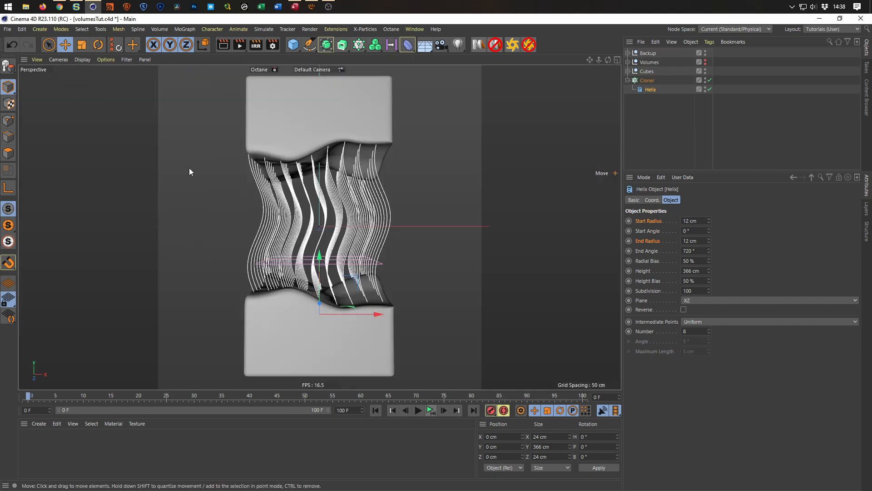
alt+drag(295, 154, 271, 184)
click(648, 80)
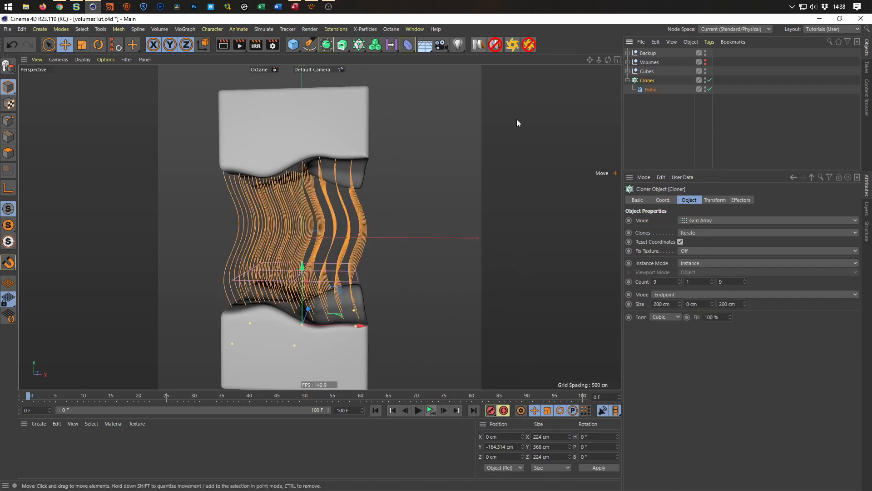
click(180, 29)
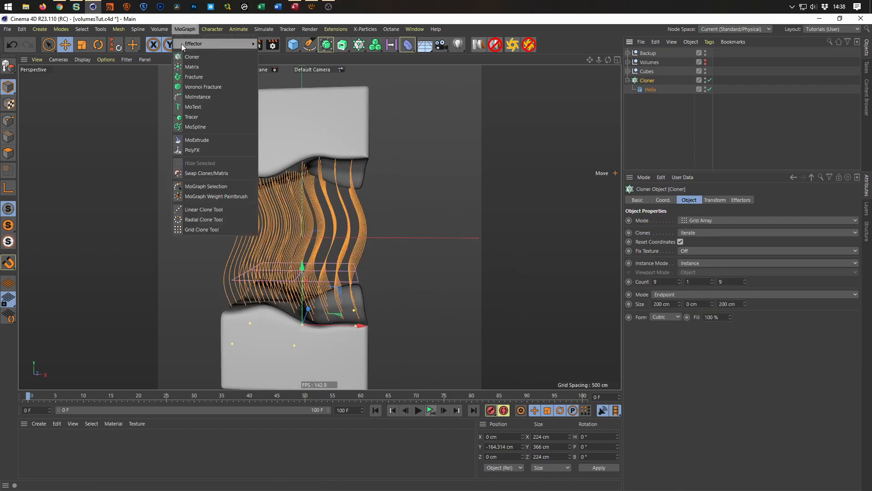
mouse_move(191, 43)
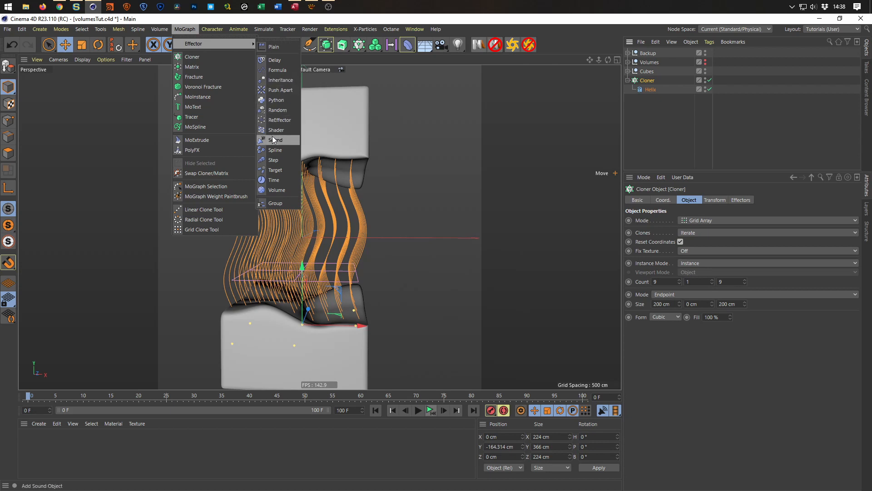
click(277, 113)
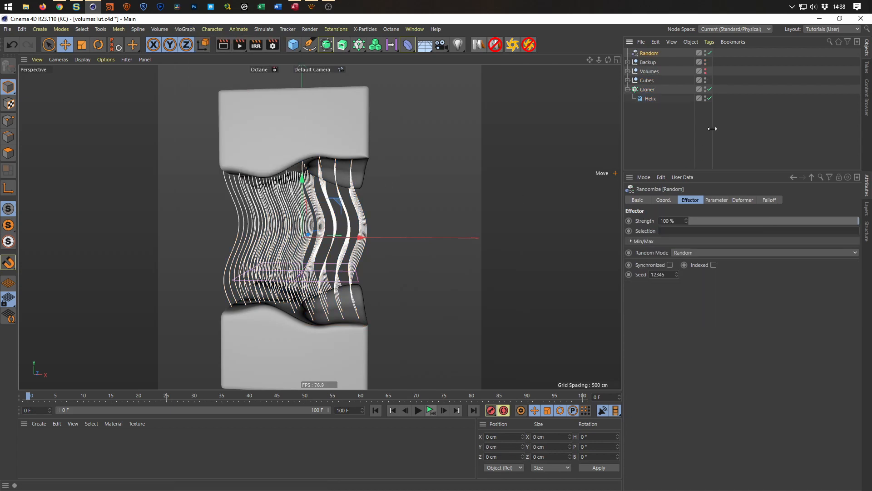
drag(649, 53, 646, 87)
Make the Random effector affect rotation, with a heading variation of 360°.
click(717, 200)
click(746, 238)
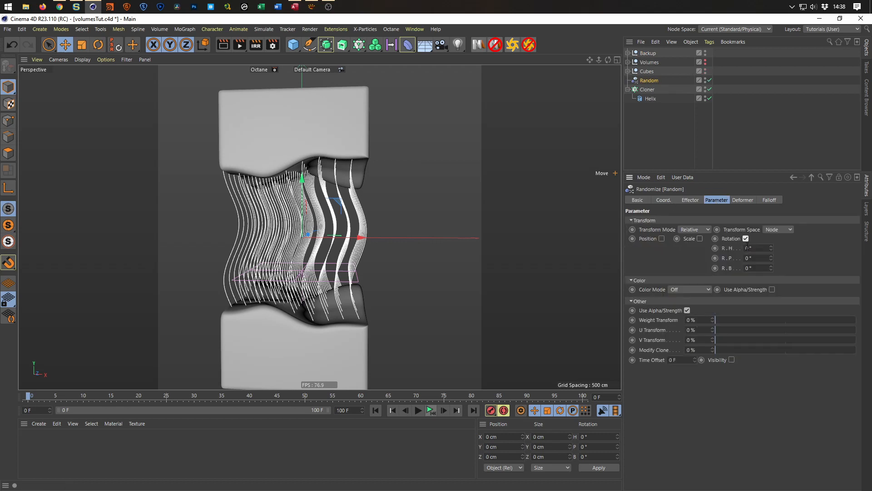
click(763, 248)
text(360)
key(Return)
alt+drag(337, 247, 372, 265)
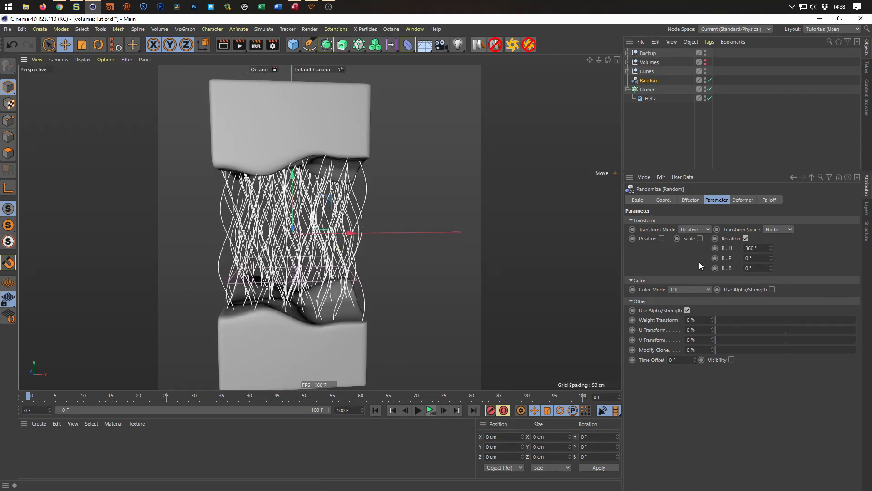
Enable position variation on the Random effector and set its Y offset to 70 cm, checking the strands in the Right view.
click(662, 239)
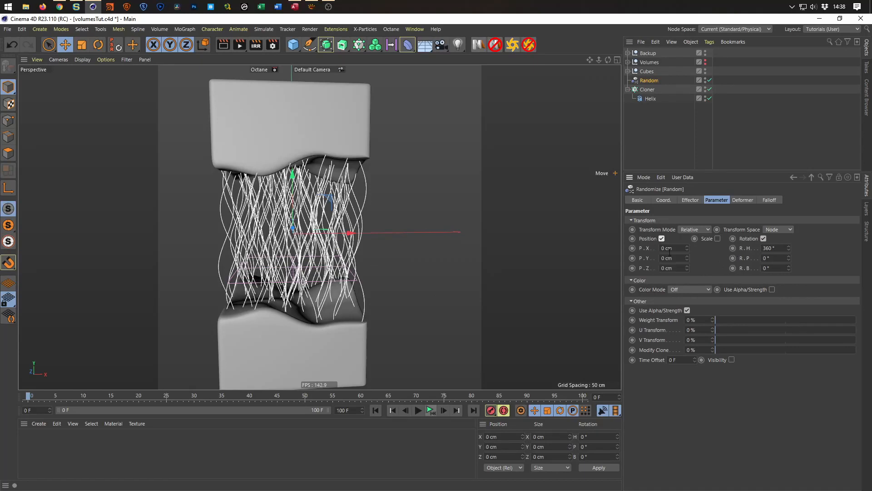
drag(688, 258, 688, 231)
scroll(328, 146, down, 2)
scroll(323, 145, down, 3)
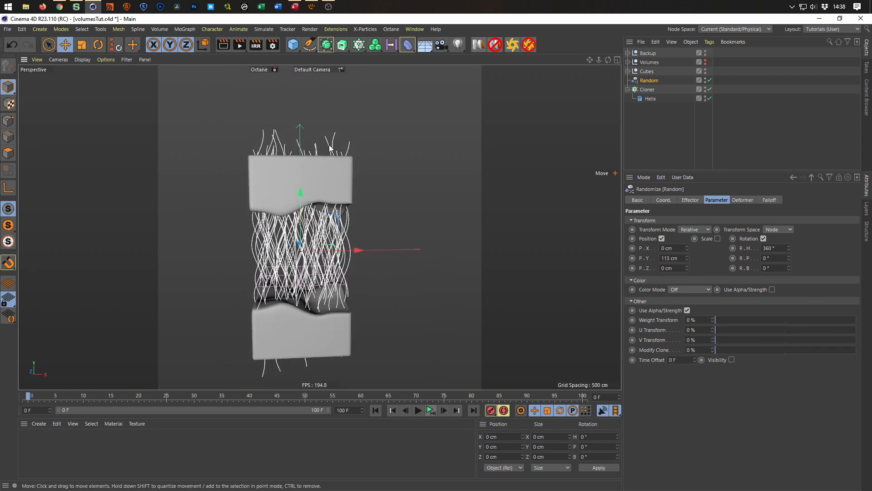
middle_click(315, 239)
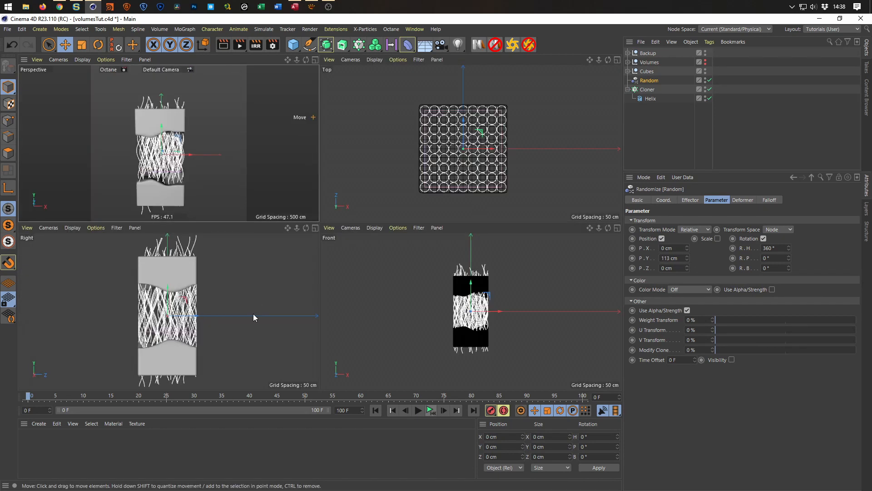
middle_click(252, 313)
alt+middle_drag(297, 306, 303, 295)
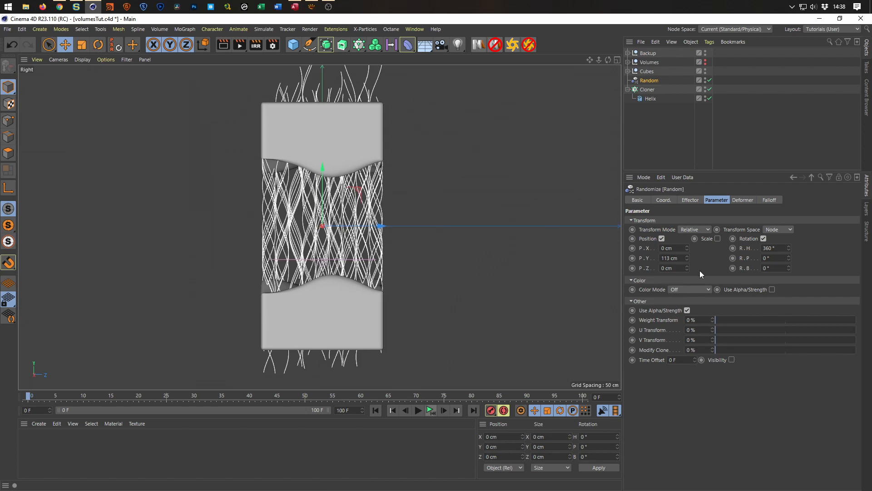
mouse_move(688, 258)
mouse_down()
mouse_move(688, 286)
mouse_move(688, 272)
mouse_up()
Reduce the Helix height to 315 cm so the strands stay within the outer faces of the blocks.
click(647, 91)
click(647, 98)
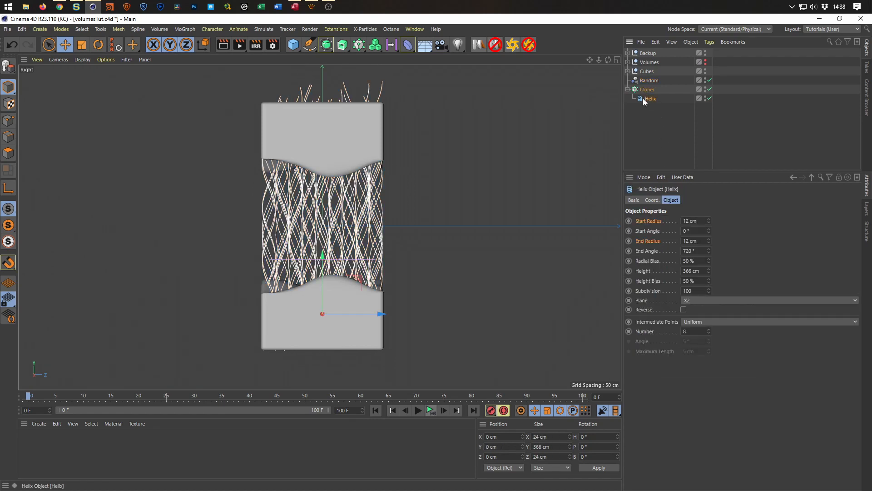
drag(709, 270, 709, 272)
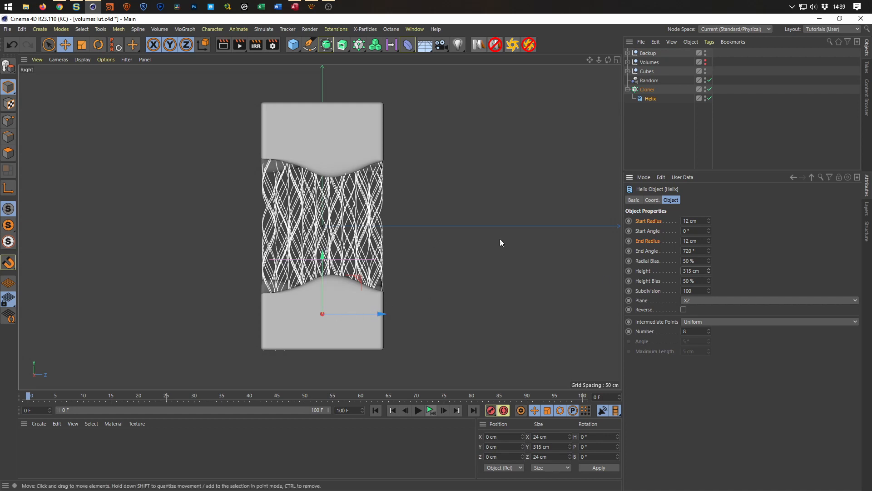
Nudge the Cloner down to about -165 cm on Y, check the strands in the Perspective view, and save the project.
click(650, 91)
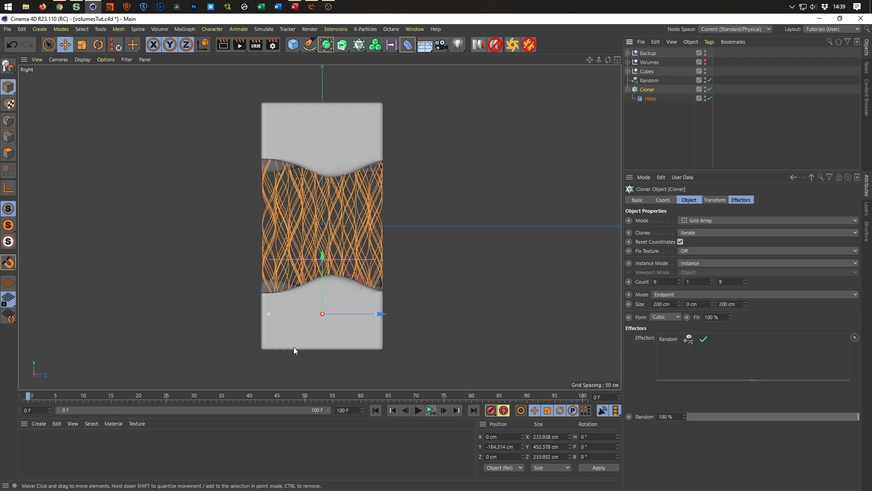
drag(324, 253, 278, 259)
middle_click(432, 279)
middle_click(250, 178)
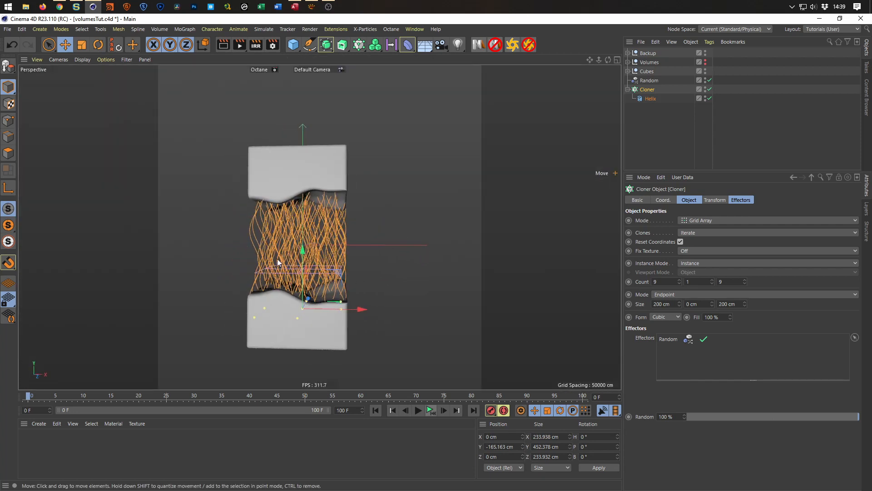
scroll(282, 246, up, 10)
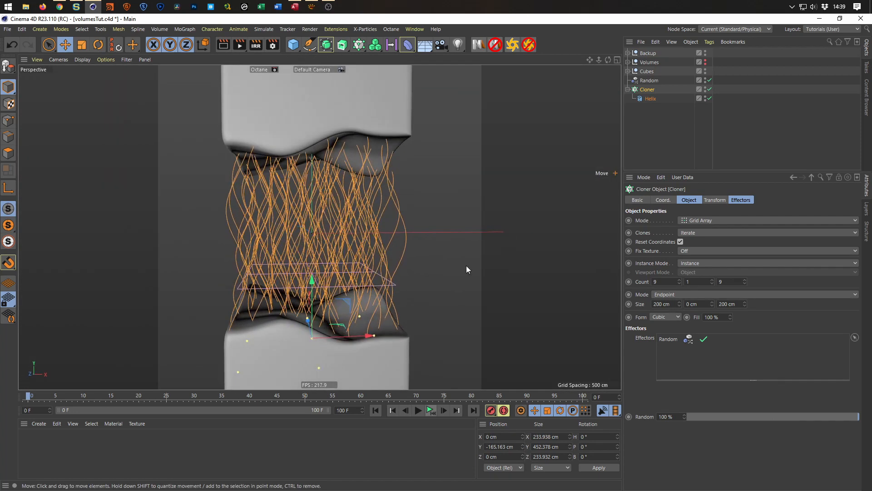
click(648, 80)
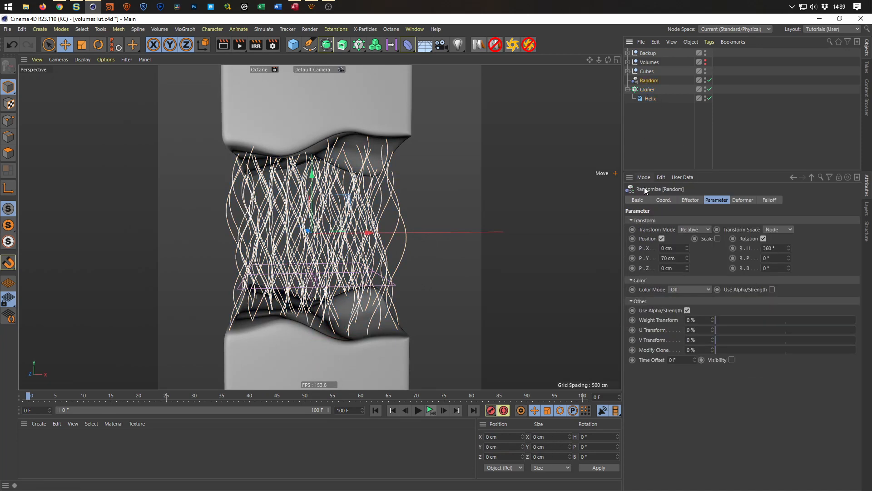
alt+drag(465, 237, 334, 243)
scroll(361, 221, down, 3)
key(ctrl+s)
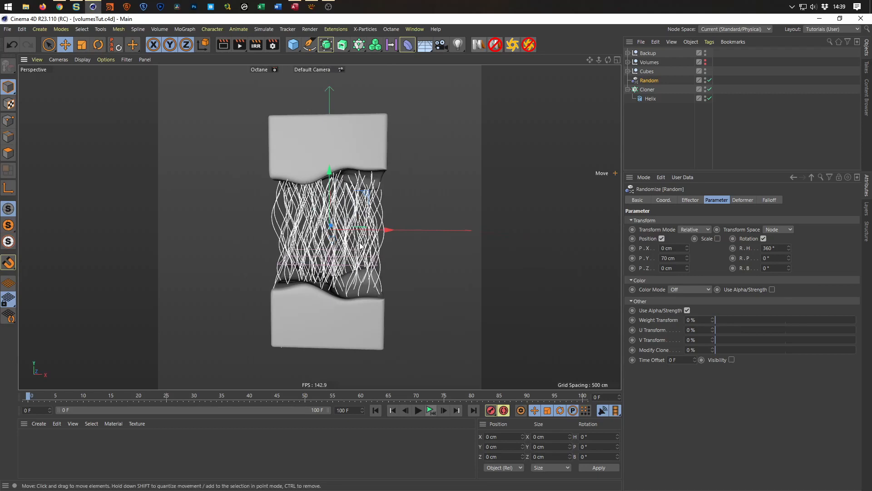
mouse_move(335, 159)
alt+mouse_down()
mouse_move(318, 145)
mouse_move(333, 156)
alt+mouse_up()
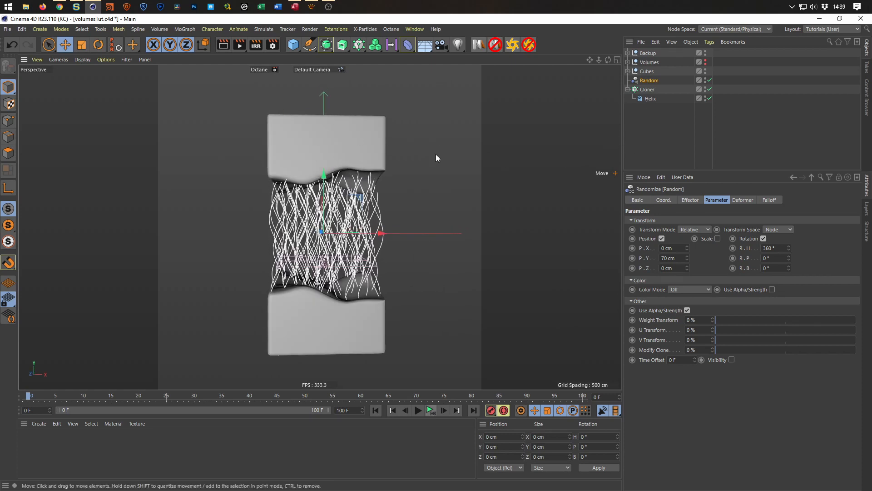
Add a Sphere primitive with a radius of 3 cm.
click(298, 45)
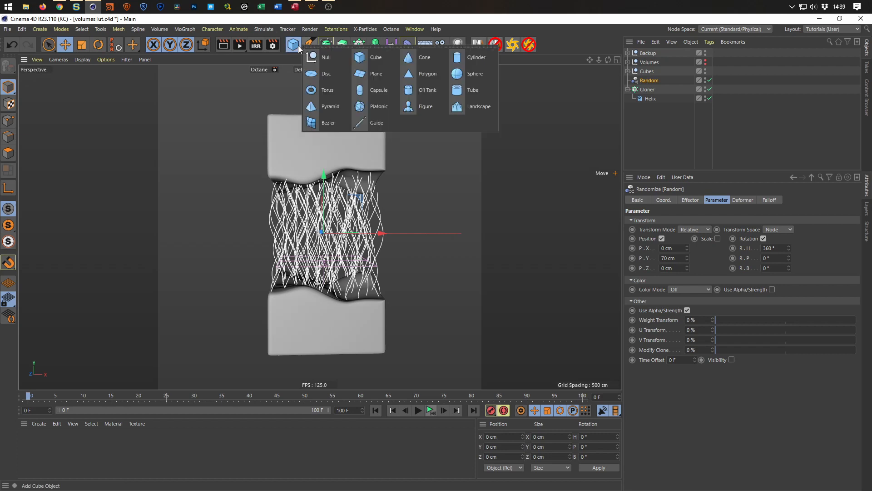
click(472, 74)
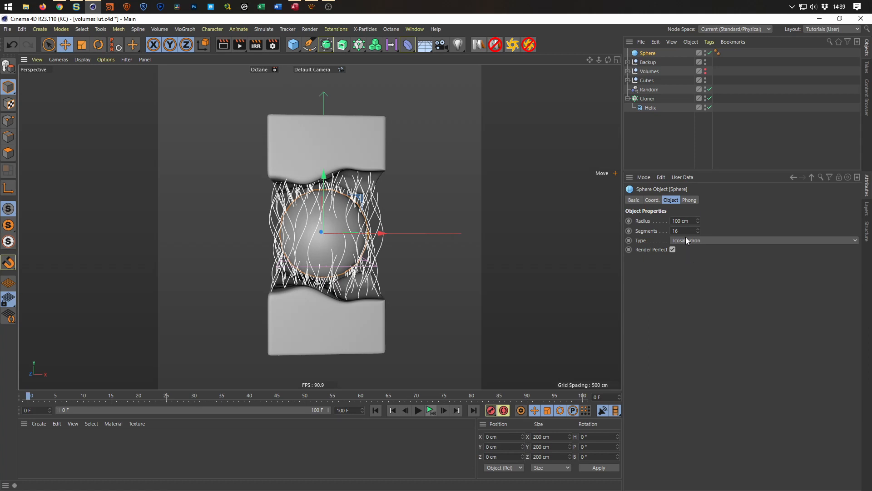
double_click(693, 221)
text(3)
key(Return)
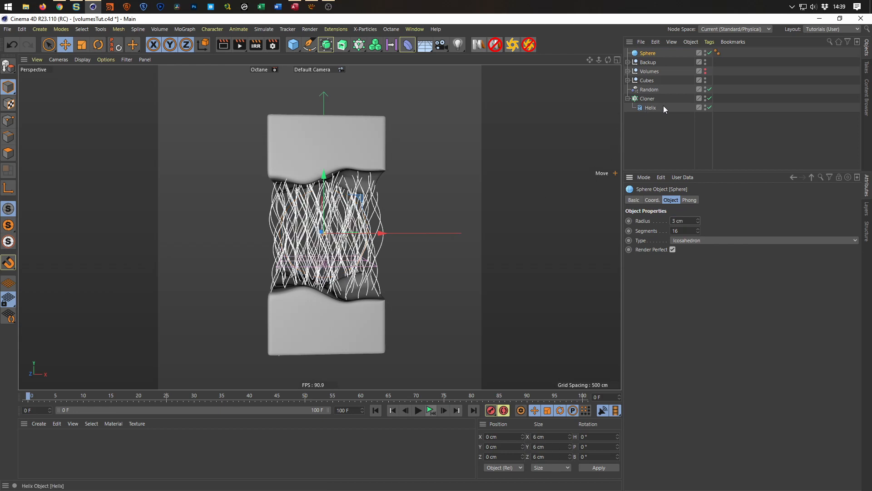
Hide the helix Cloner in the viewport and move the Sphere below it in the hierarchy.
click(705, 97)
mouse_move(318, 235)
alt+mouse_down()
mouse_move(370, 200)
mouse_move(341, 233)
mouse_move(329, 230)
alt+mouse_up()
scroll(342, 233, up, 1)
drag(647, 52, 662, 145)
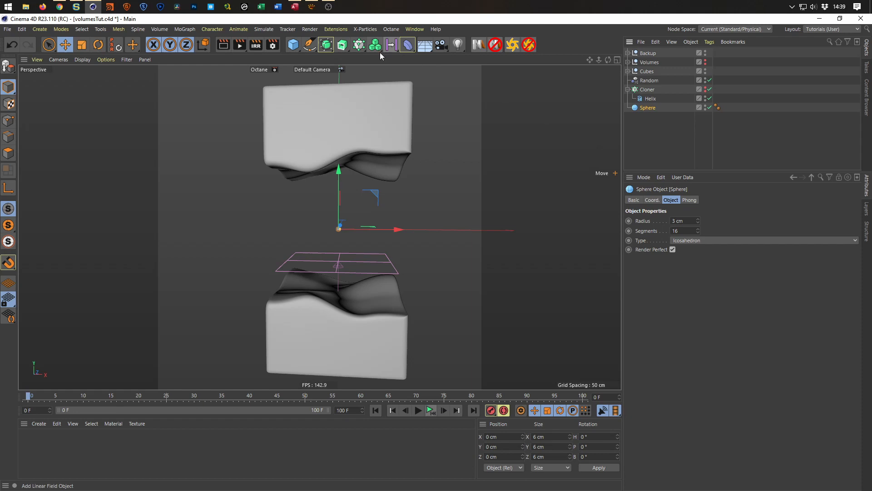
Place the Sphere inside a new Cloner and rename that Cloner as Cloner.Bubbles.
alt+click(359, 45)
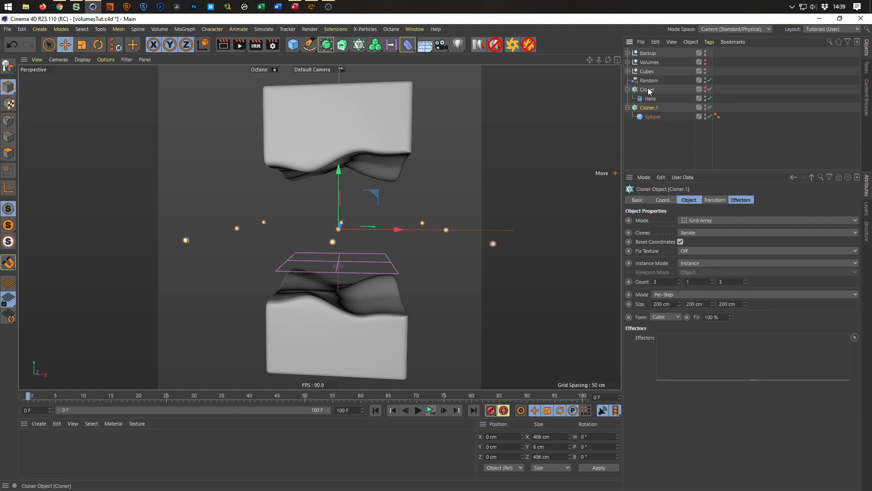
double_click(649, 108)
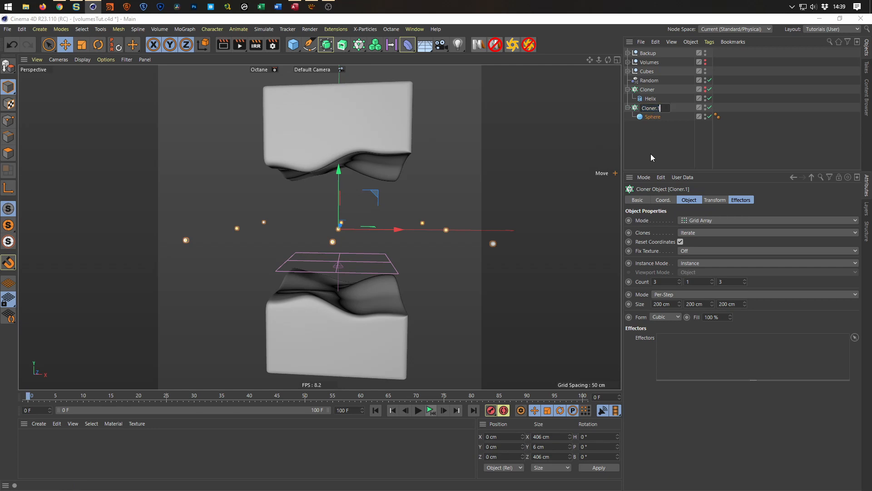
text(Bubbles)
key(Return)
Rename the Cloner that holds the Helix as Cloner.Helix.
key(Up)
key(Up)
key(Return)
key(Right)
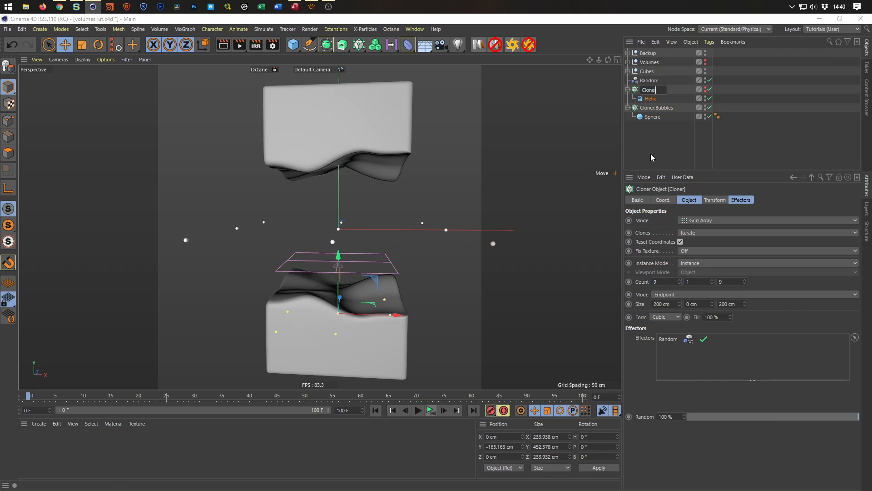
text(.Helix)
key(Return)
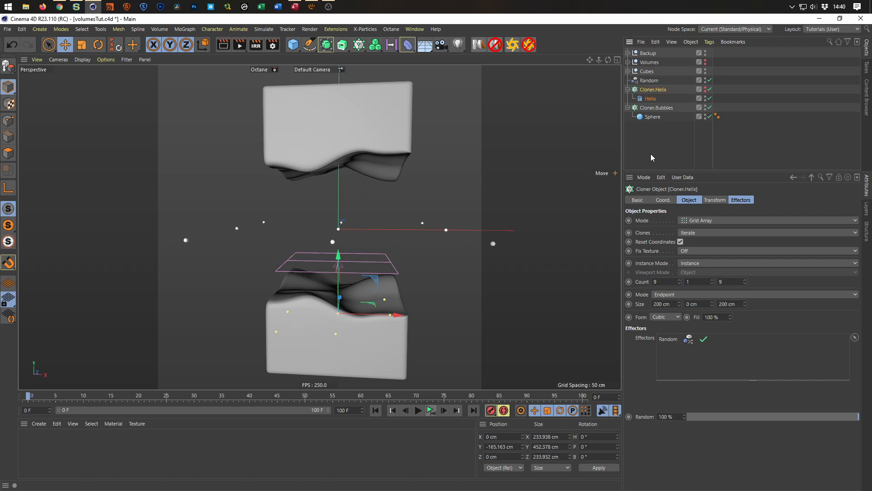
Set Cloner.Bubbles to Object mode and assign Cloner.Helix as the object its spheres are distributed on.
click(656, 106)
click(707, 220)
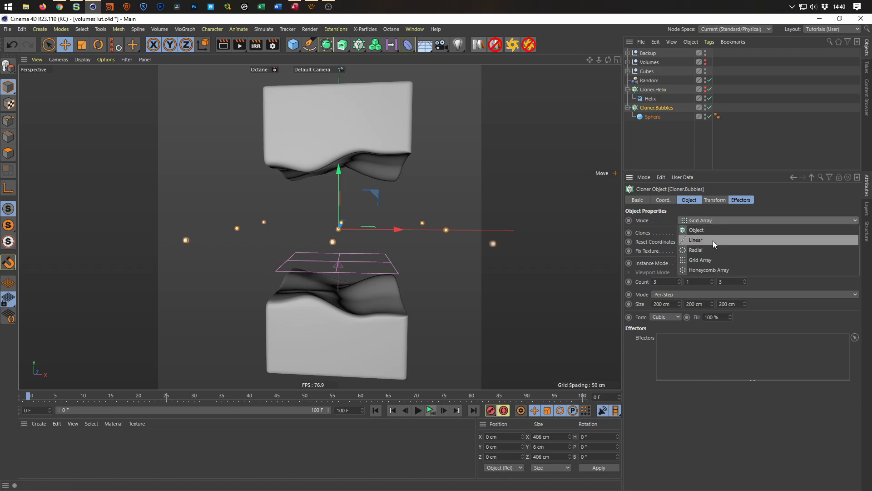
click(715, 230)
drag(649, 87, 692, 285)
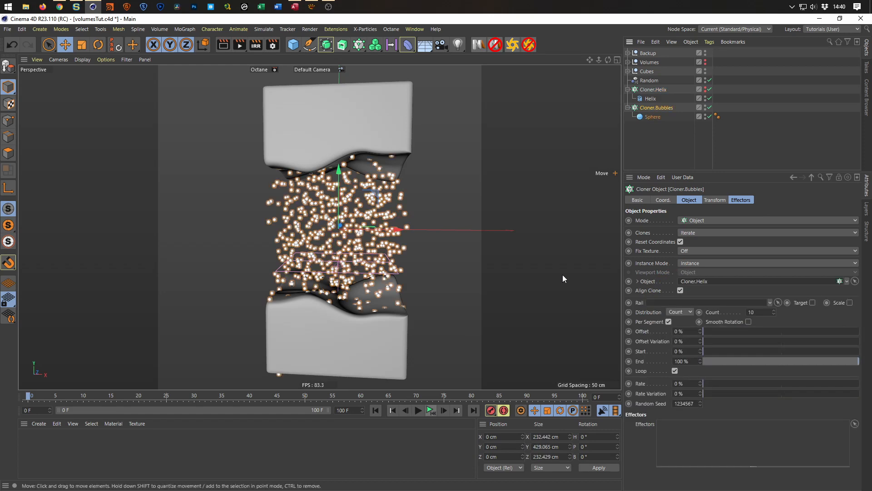
alt+drag(327, 242, 314, 217)
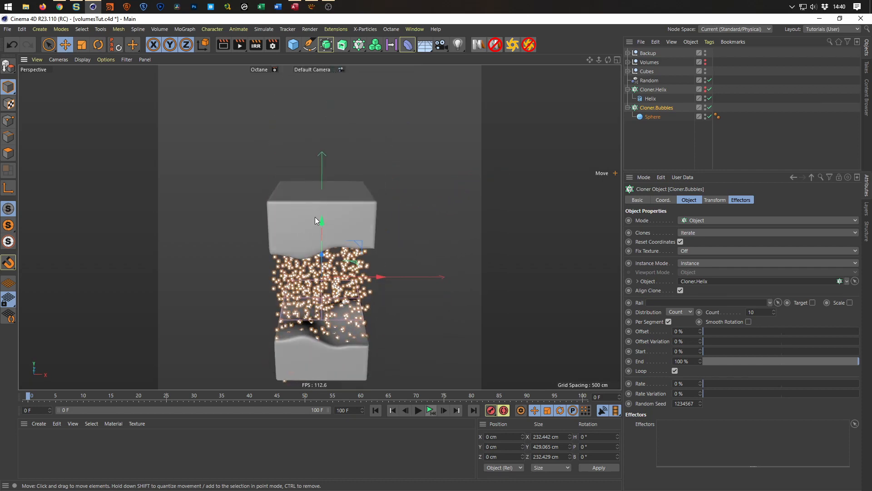
Raise Cloner.Helix to about -135 cm on Y so the bubbles sit between the two blocks.
click(652, 90)
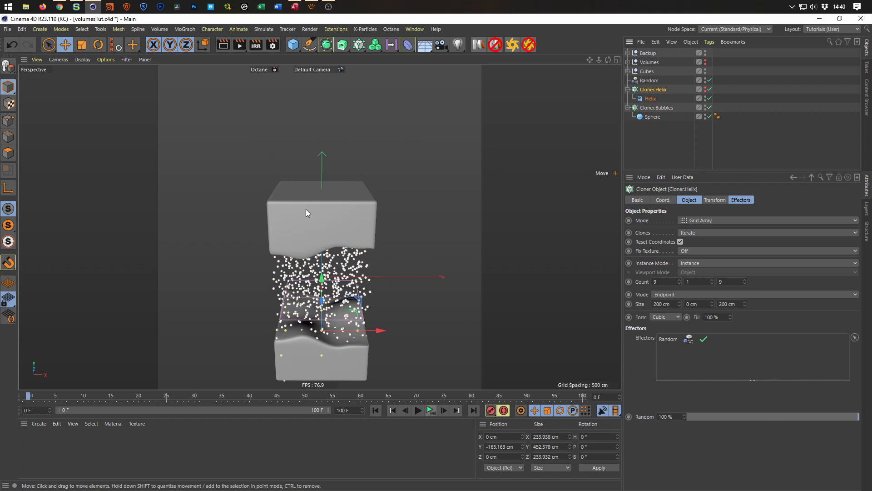
drag(322, 281, 308, 298)
scroll(293, 302, up, 5)
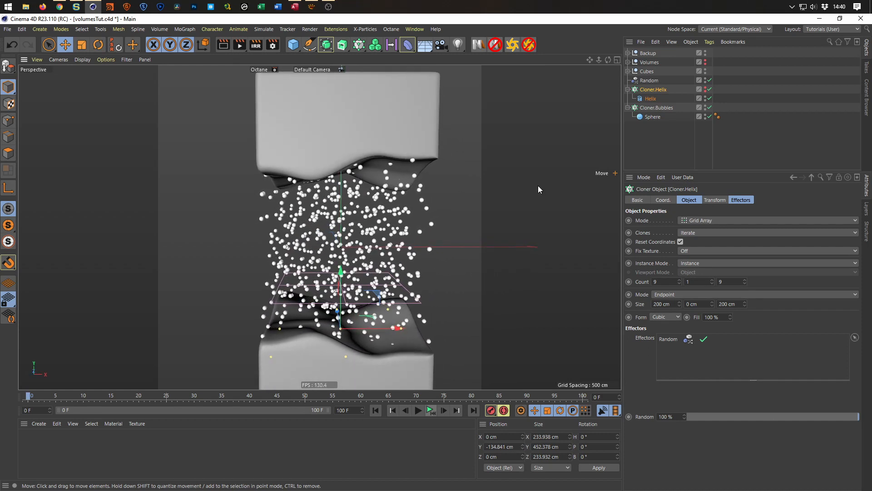
Set the grid size of Cloner.Helix to 190 cm in both X and Z.
click(661, 303)
text(190)
key(Tab)
key(Tab)
text(190)
key(Return)
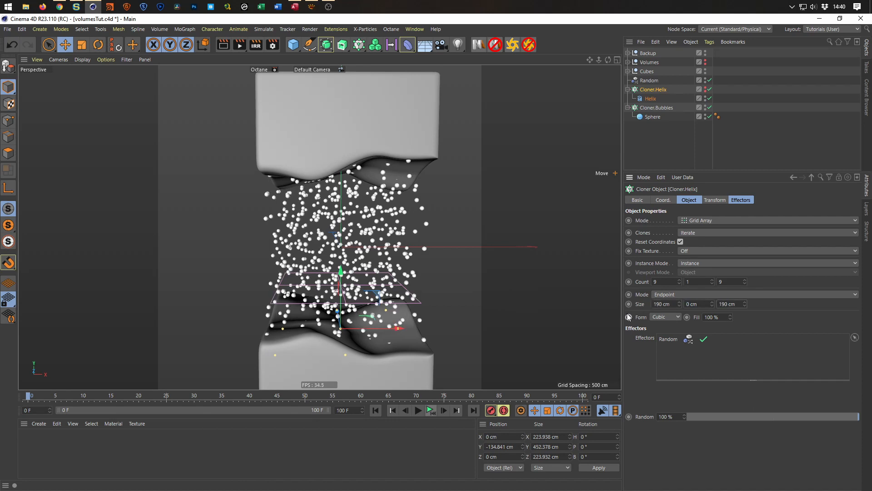
Check the bubbles against the block edges in the Right, Top and Perspective views, and save the project.
middle_click(380, 246)
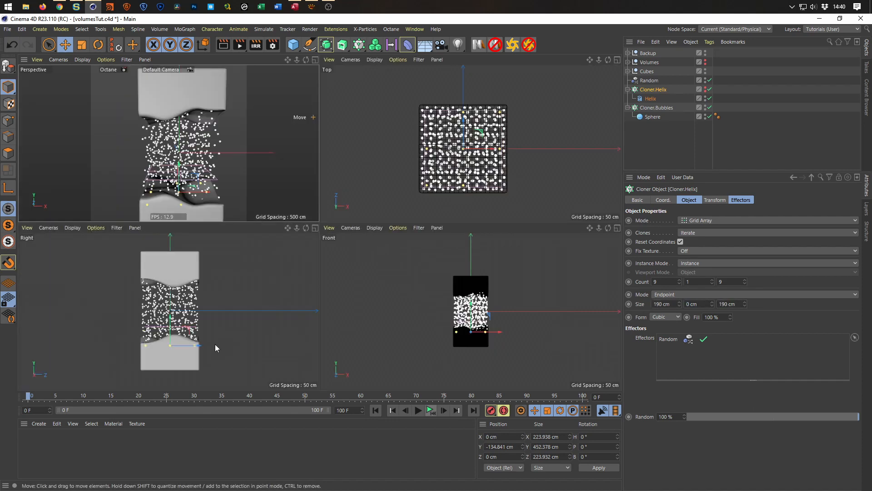
scroll(246, 291, up, 3)
middle_click(246, 291)
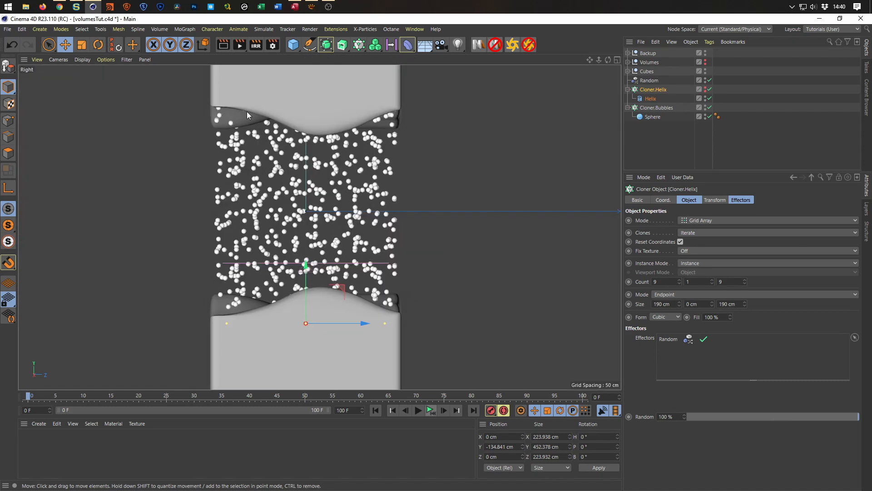
middle_click(406, 248)
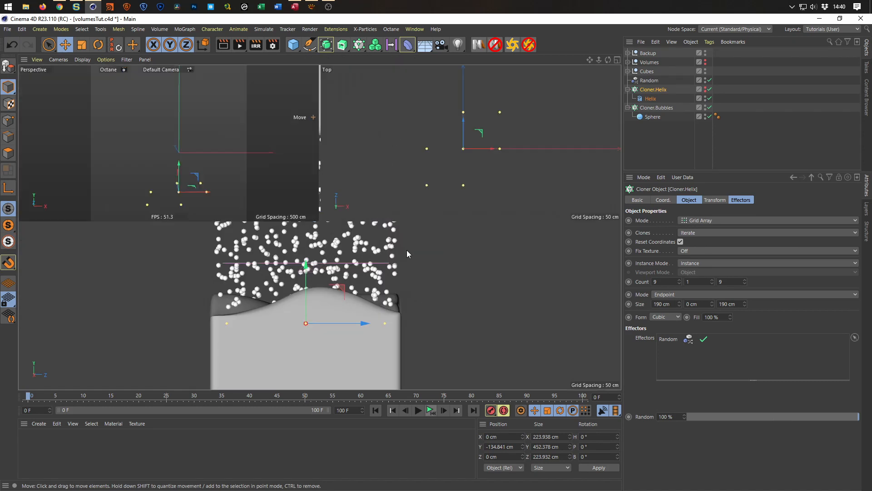
middle_click(446, 188)
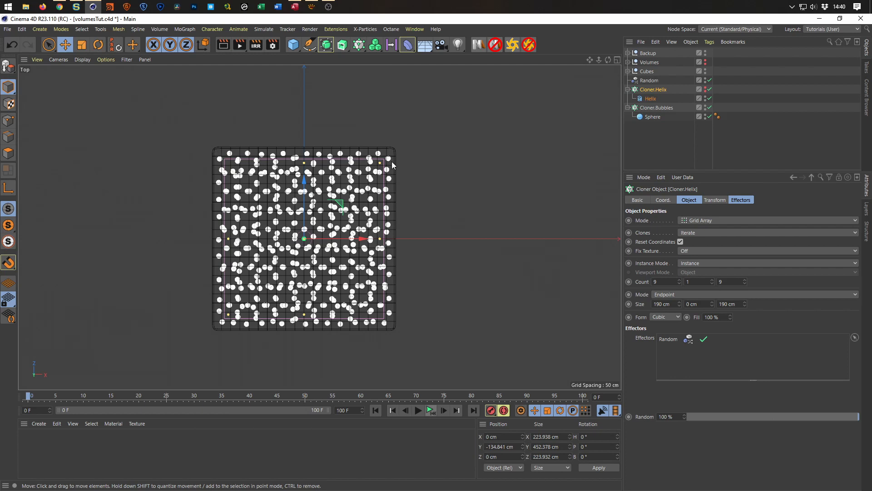
middle_click(449, 301)
middle_click(272, 203)
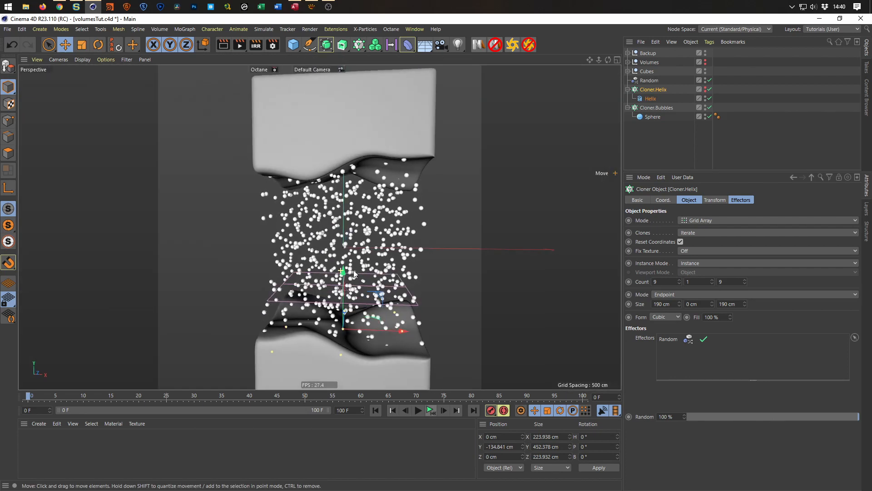
scroll(321, 301, down, 3)
key(ctrl+s)
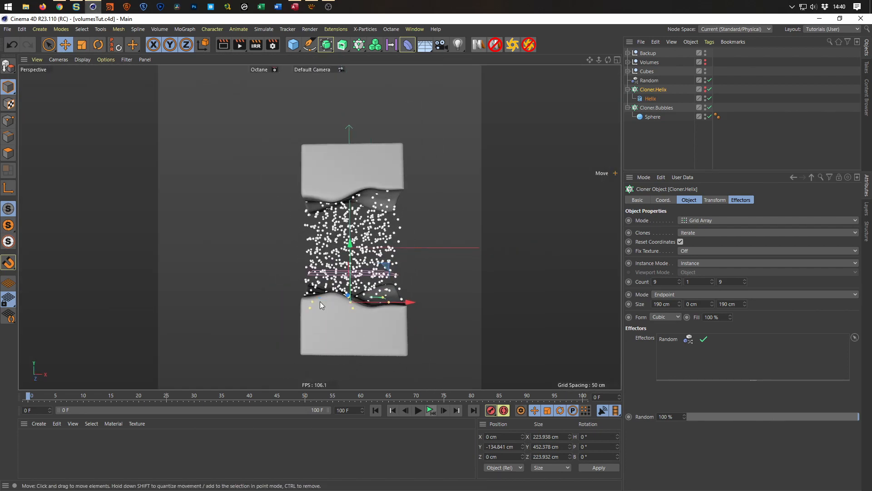
Turn off Per Segment and turn on Smooth Rotation for Cloner.Bubbles.
scroll(339, 243, up, 2)
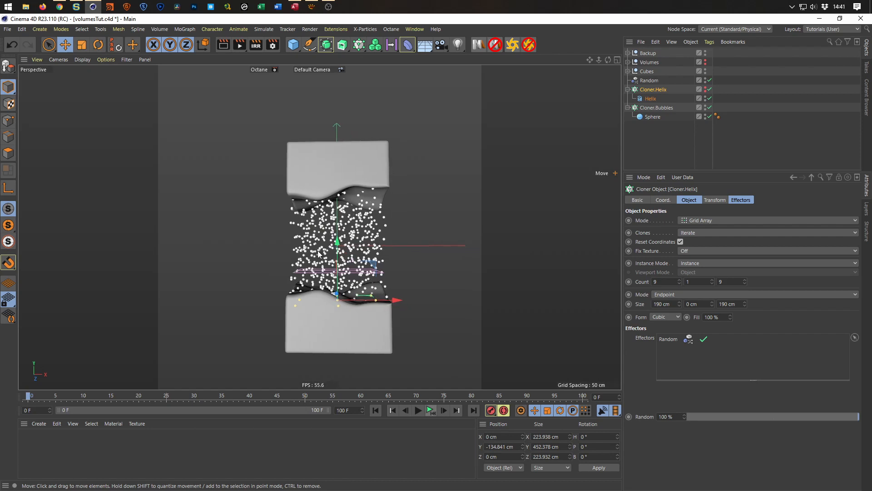
alt+right_drag(332, 248, 334, 248)
alt+middle_drag(334, 248, 314, 242)
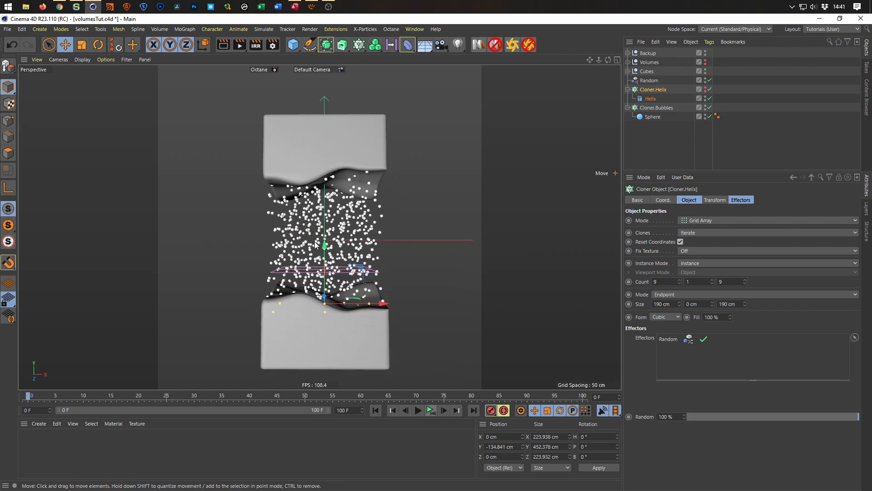
click(652, 107)
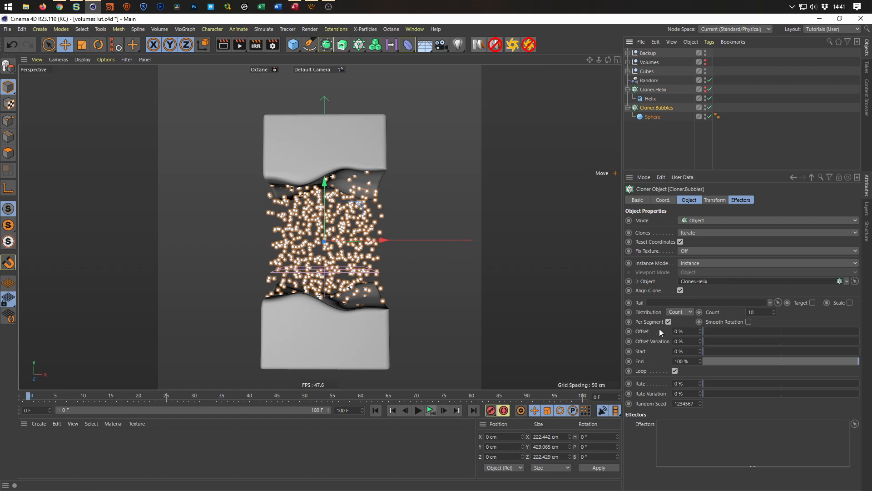
click(669, 322)
click(749, 322)
Change the distribution of Cloner.Bubbles to Step with a step of 20 cm.
click(687, 312)
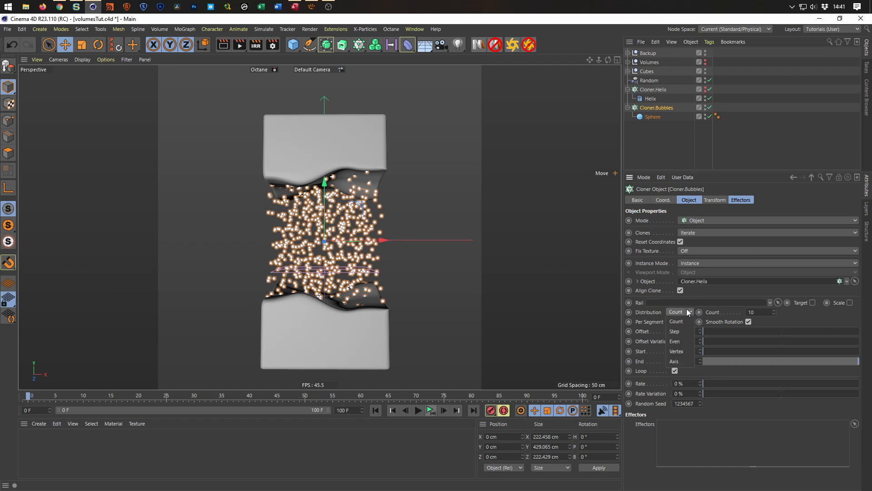
click(683, 342)
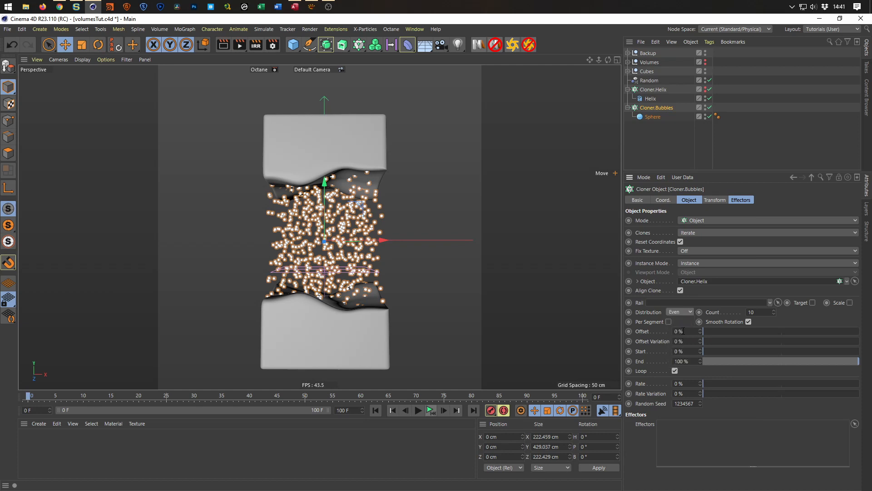
click(684, 313)
click(681, 331)
drag(764, 313, 738, 323)
text(20)
key(Return)
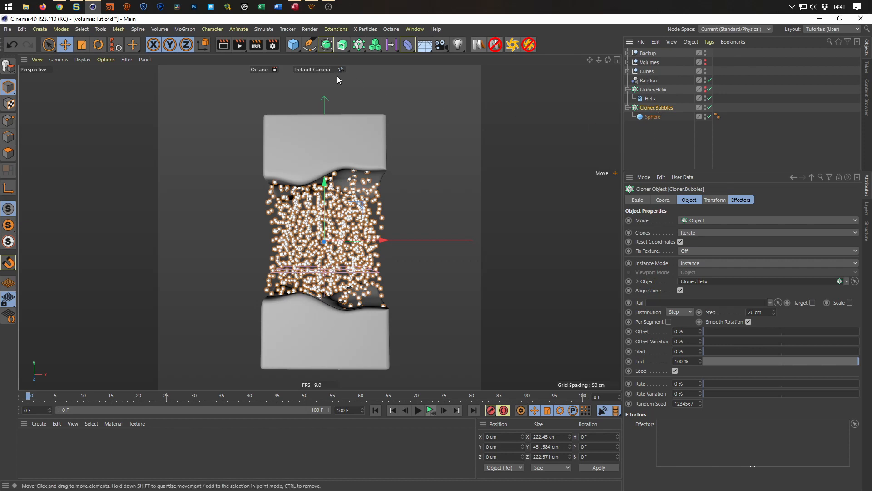
Add a Random effector for Cloner.Bubbles and place it just above that Cloner in the hierarchy.
click(183, 29)
mouse_move(216, 45)
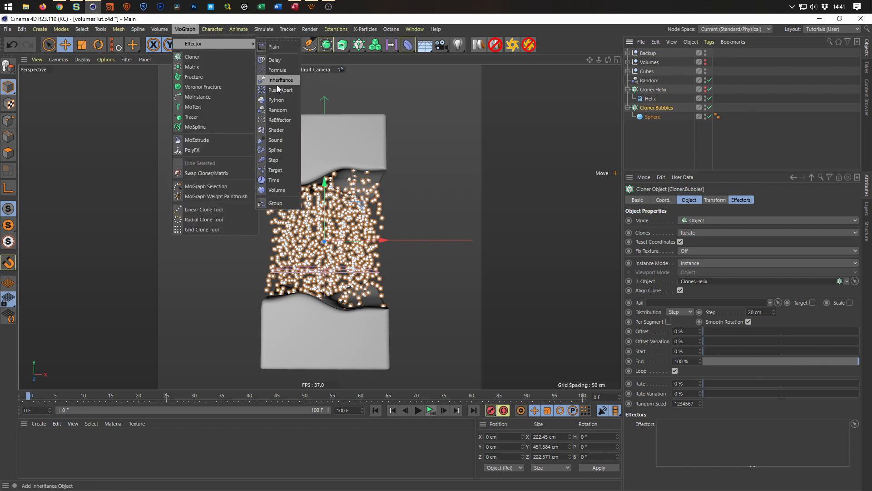
click(284, 111)
drag(656, 52, 653, 112)
Rename the new Random effector as Random.Bubbles and save the project.
double_click(654, 108)
key(Right)
key(shift+Left)
text(Bubbles)
key(Return)
key(ctrl+s)
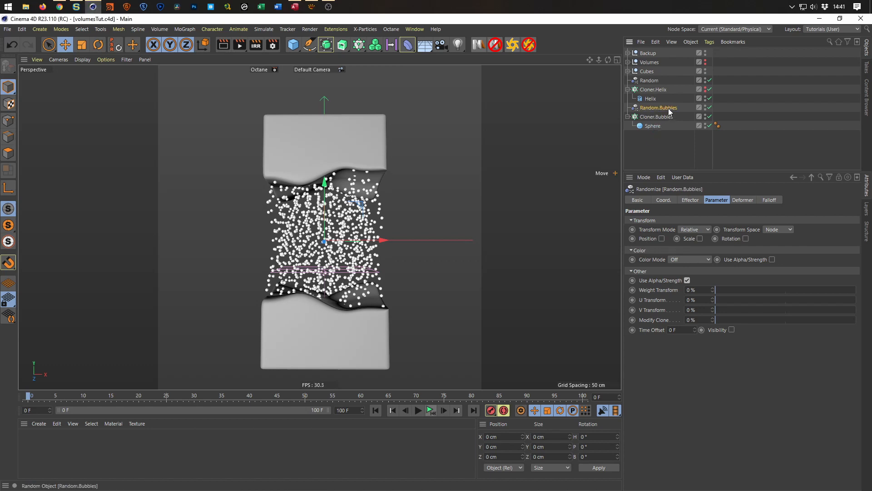
Randomize only the bubbles' scale with Random.Bubbles, using uniform, absolute scale at -0.5.
click(700, 239)
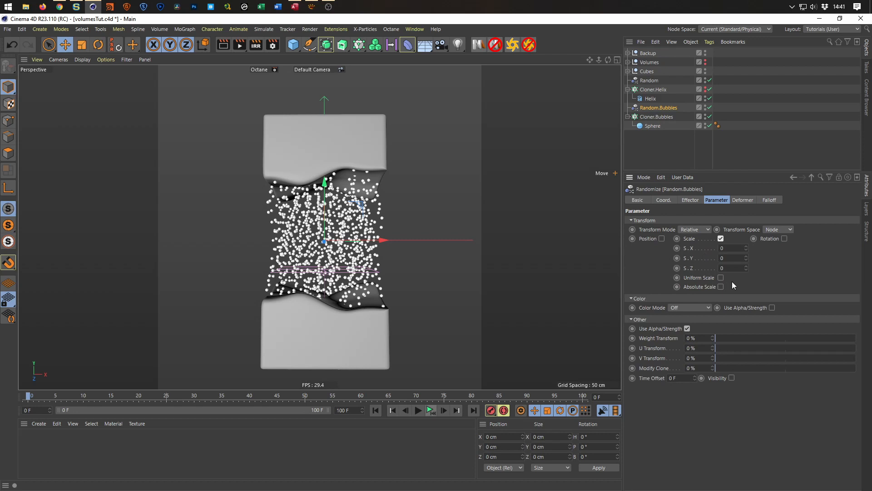
click(721, 279)
click(721, 266)
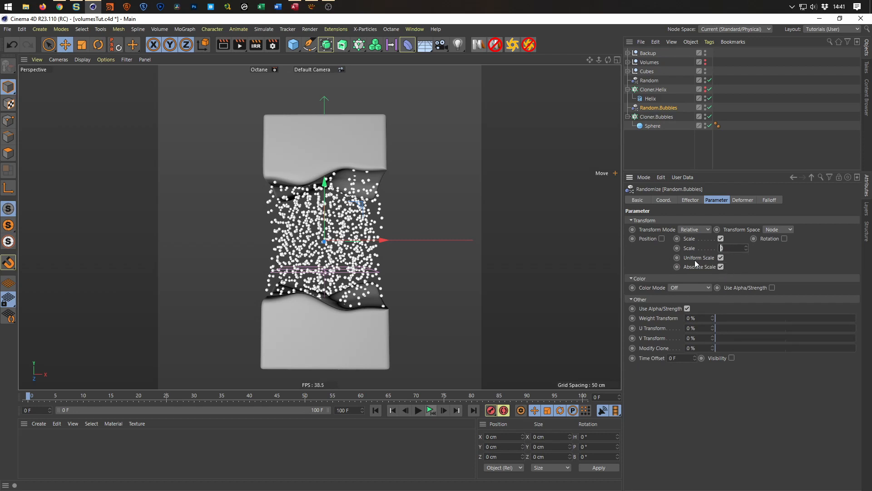
text(-0.5)
key(Return)
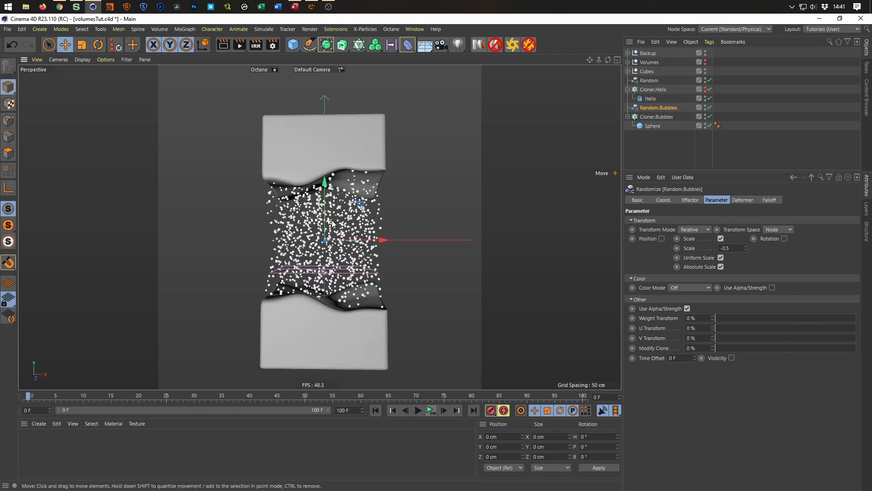
Animate the Offset of Cloner.Bubbles with keyframes from 0% at frame 0 to 100% at frame 100.
alt+right_drag(328, 243, 350, 241)
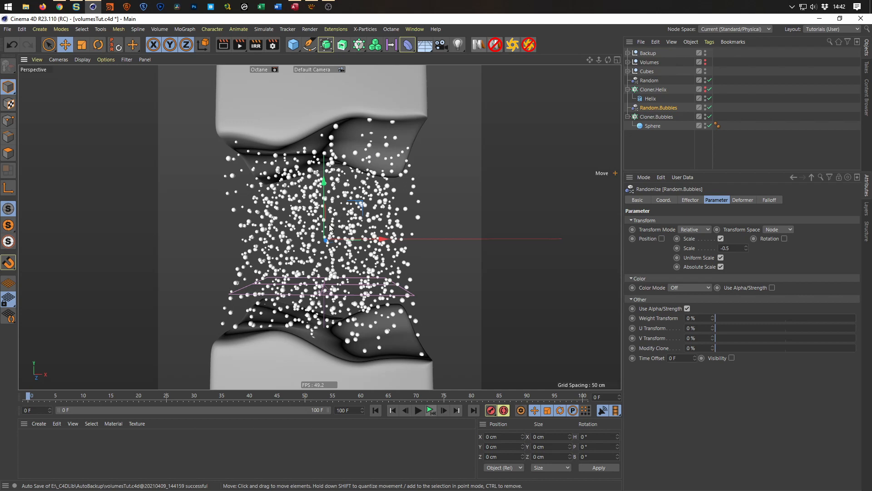
scroll(330, 229, down, 3)
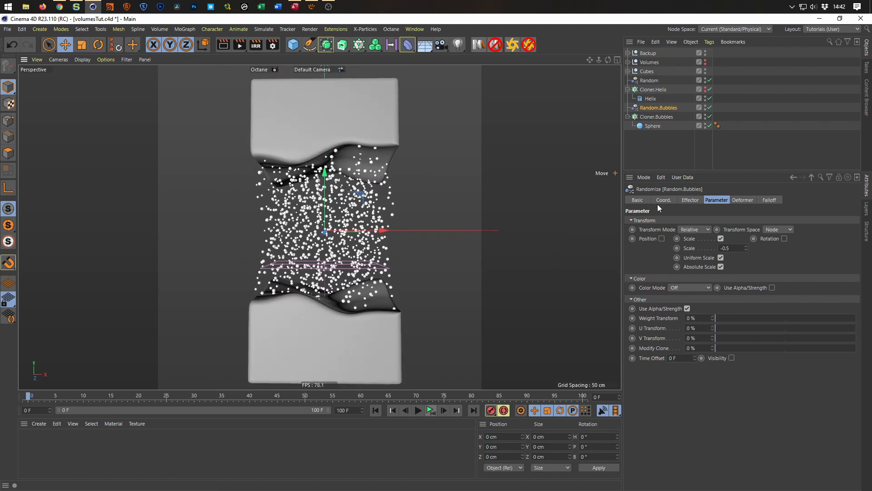
click(657, 117)
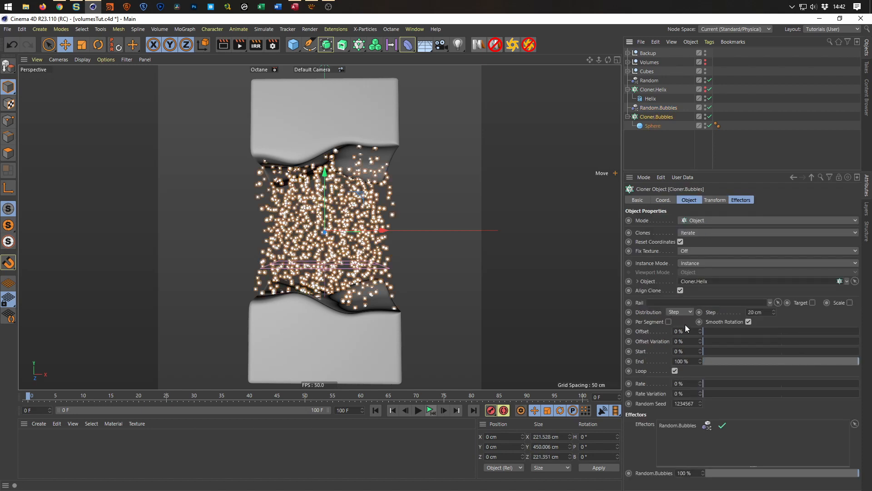
drag(705, 329, 689, 338)
ctrl+click(628, 332)
key(shift+g)
drag(710, 331, 861, 330)
click(629, 331)
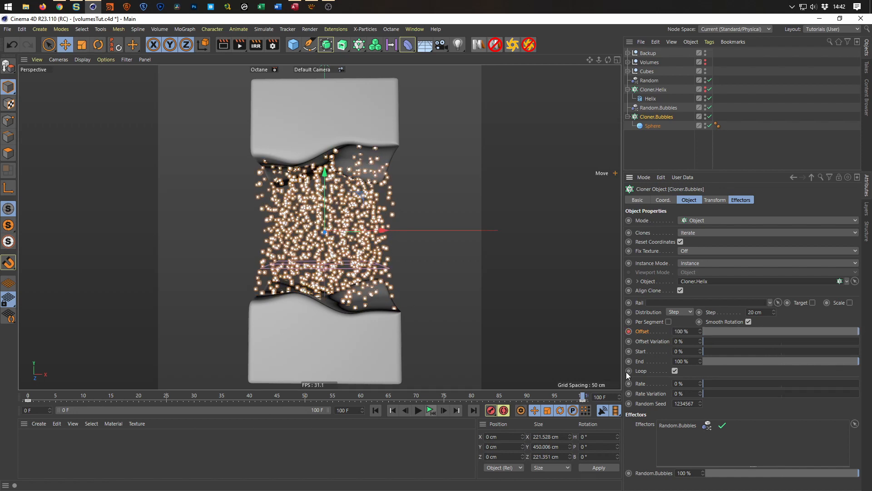
Play the bubble animation from the start to check its motion and playback speed, and rewind it.
click(434, 409)
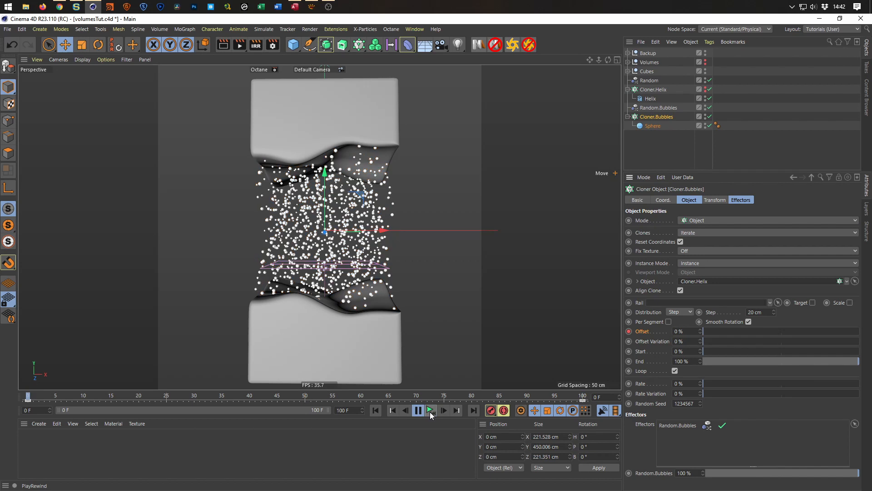
click(430, 412)
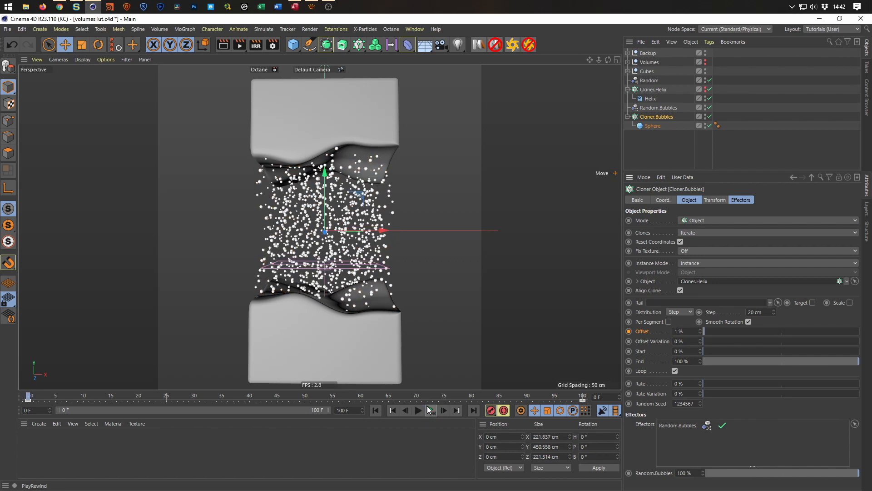
click(429, 410)
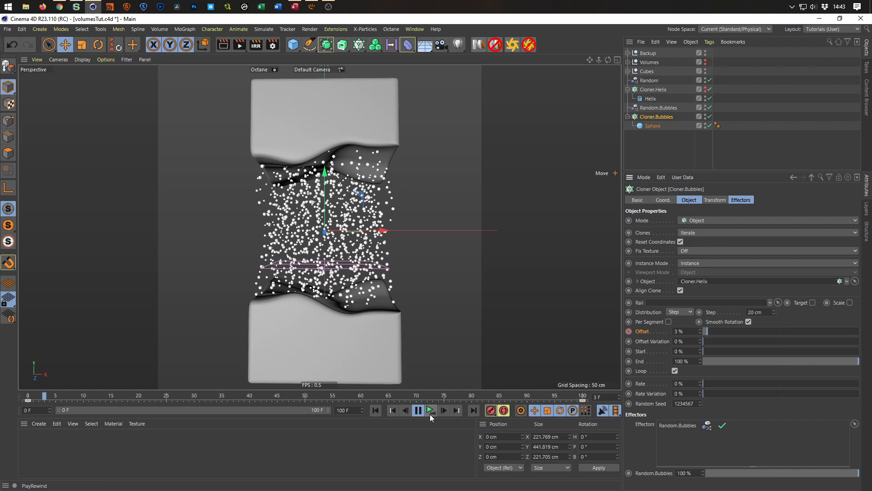
click(429, 412)
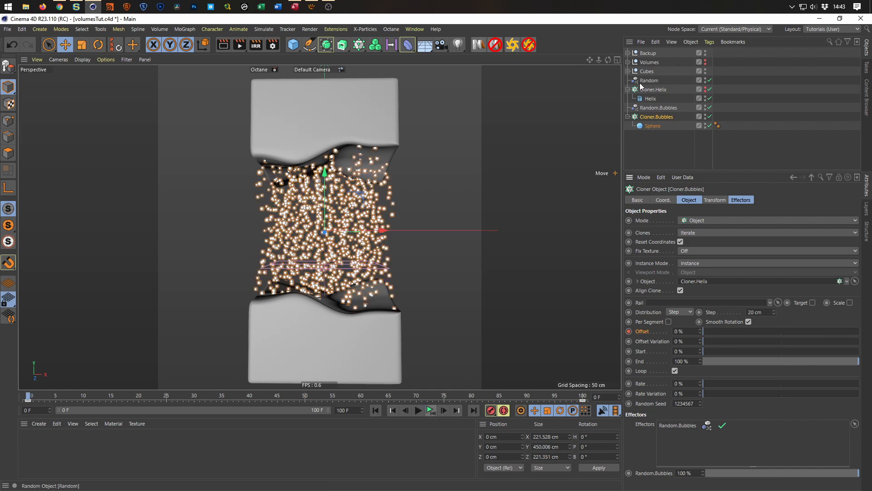
Disable both Volume_Mesher objects in the Volumes group and replay the bubble animation.
click(628, 63)
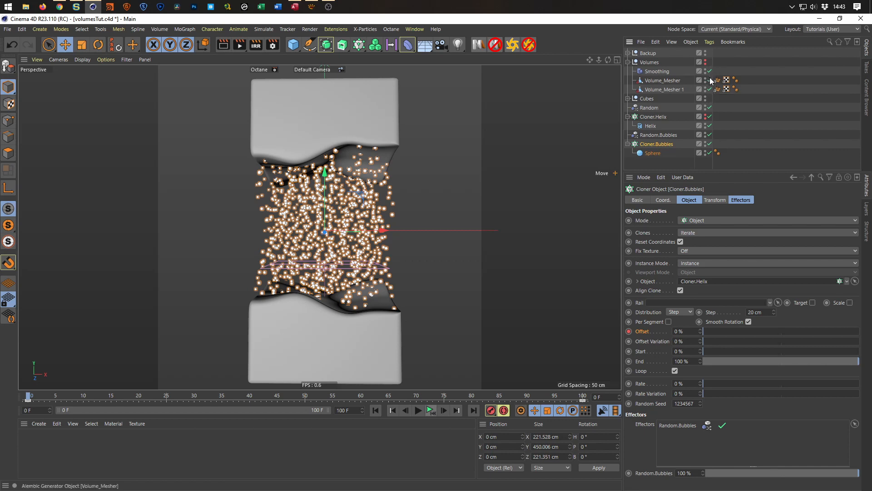
drag(710, 79, 710, 90)
click(431, 411)
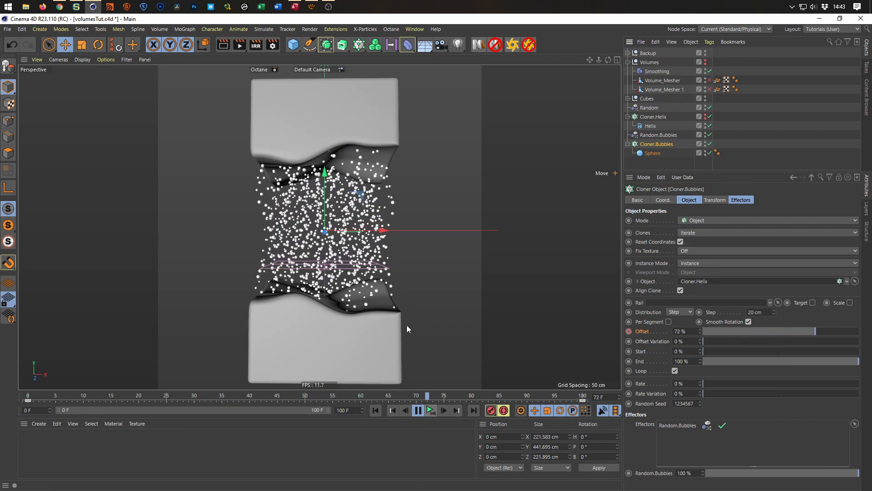
click(431, 411)
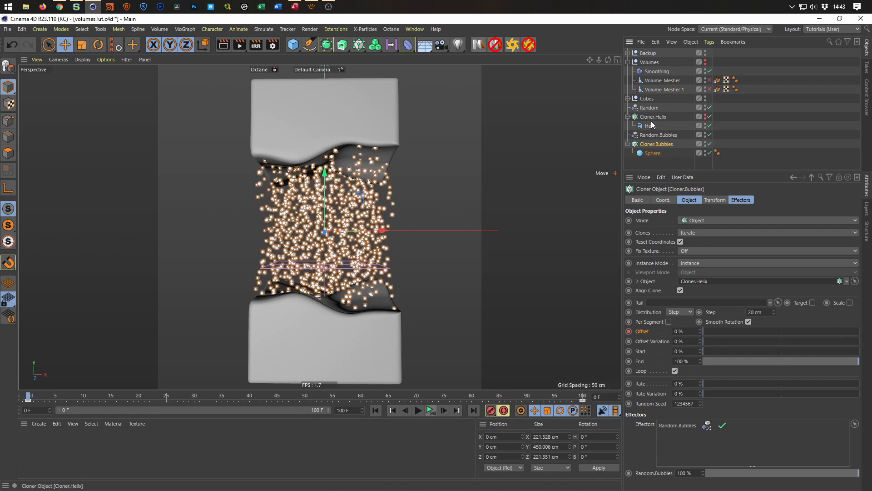
Rename the Random effector as Random.Helix.
double_click(652, 107)
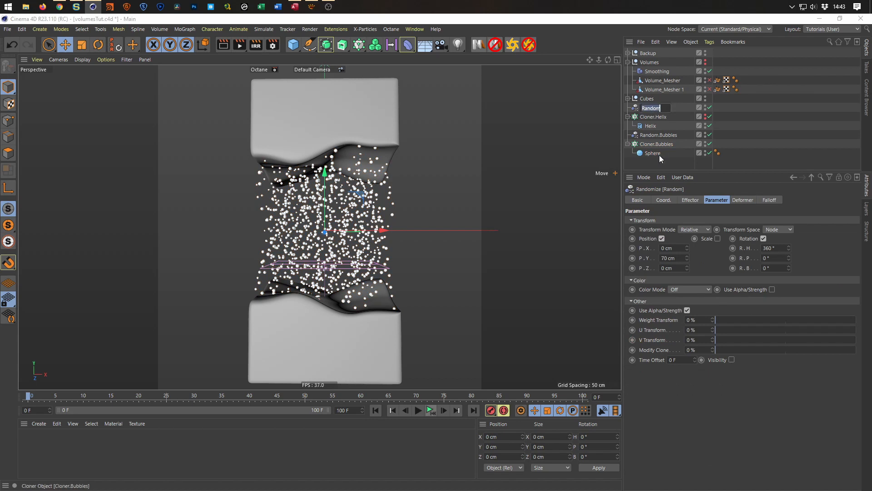
key(End)
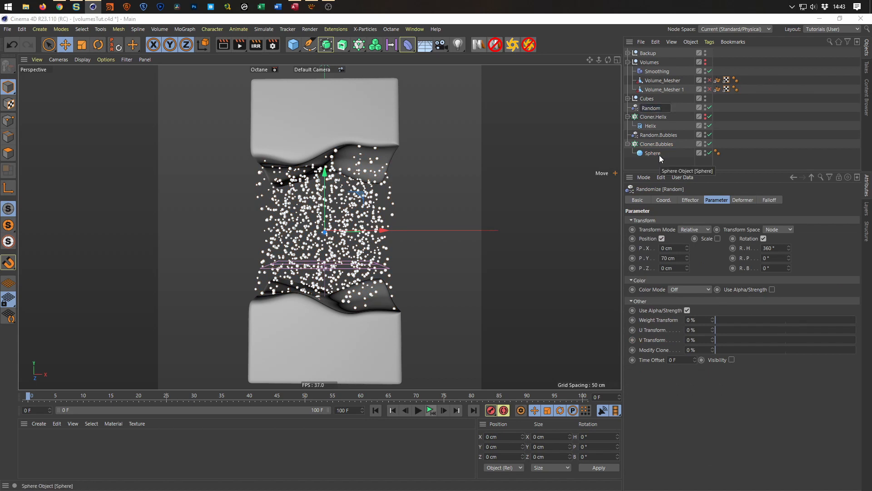
text(.Helix)
key(Return)
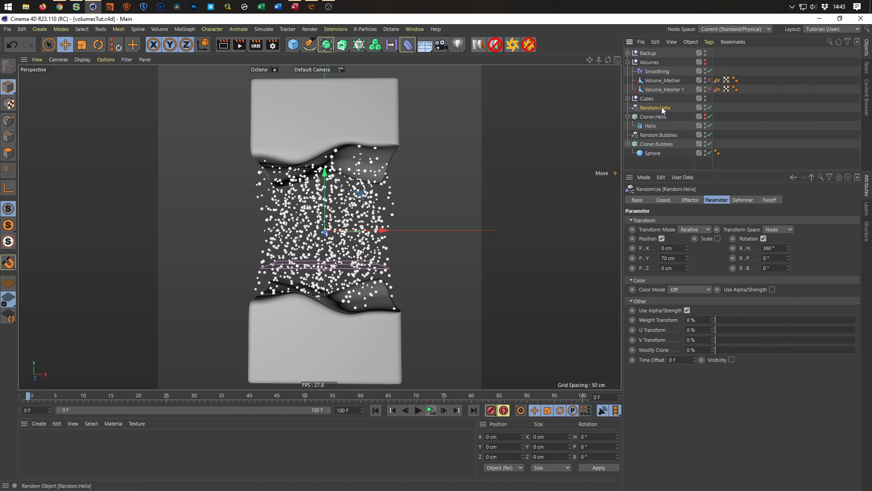
Increase Random.Helix's heading rotation to 732° and play the bubble animation to check the distribution.
drag(789, 248, 789, 199)
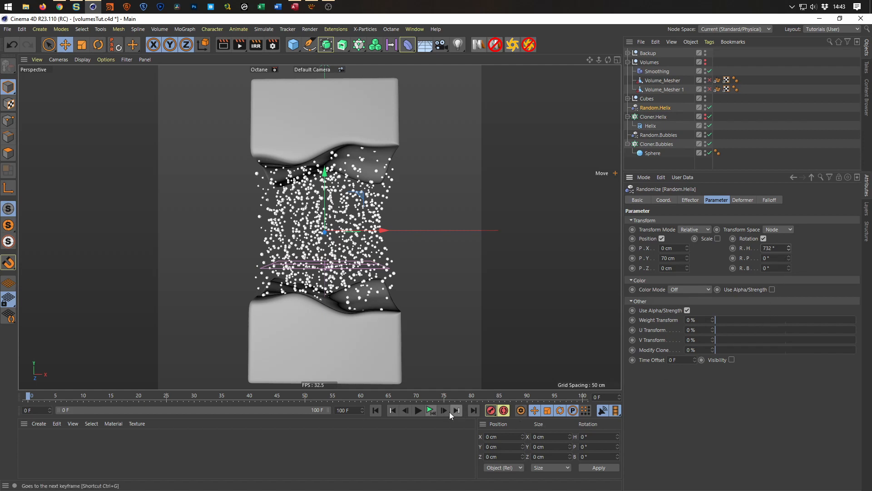
click(427, 410)
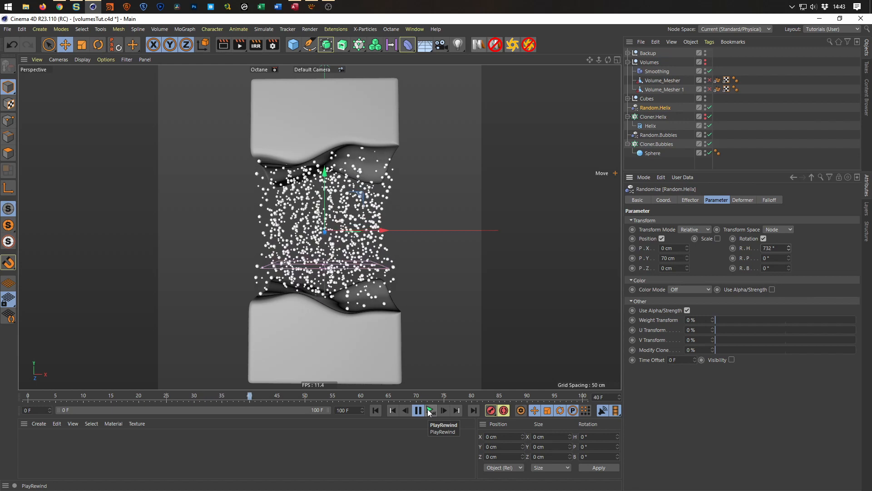
click(427, 410)
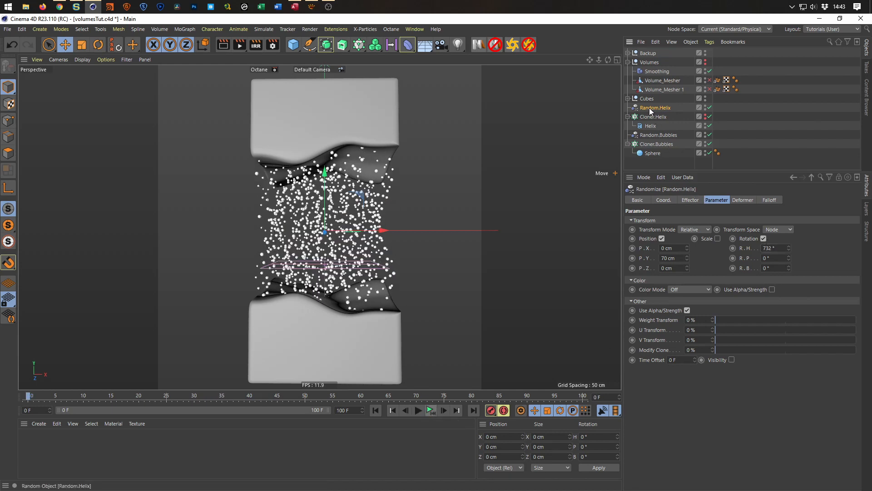
Change the Random.Helix effector's seed to 12346 and replay the bubble animation.
click(689, 201)
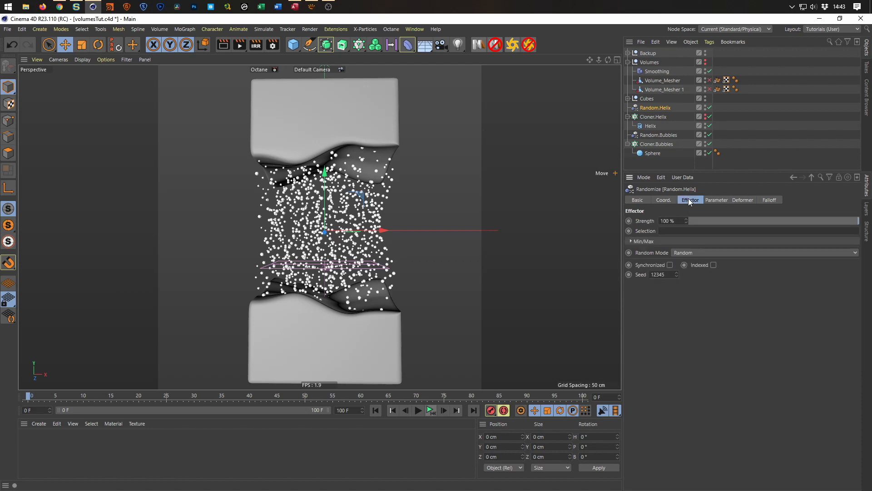
click(677, 272)
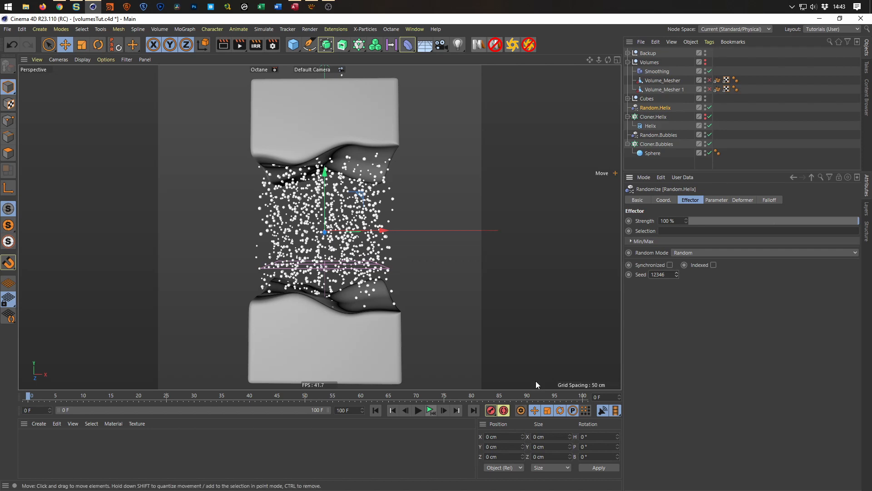
click(430, 410)
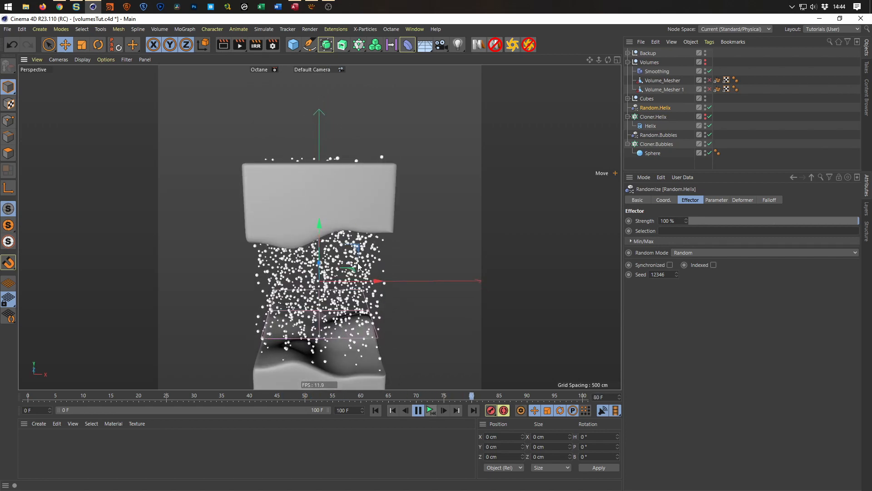
Lower Cloner.Helix to about -161 cm in Y during playback, stop the animation and save the scene.
click(654, 117)
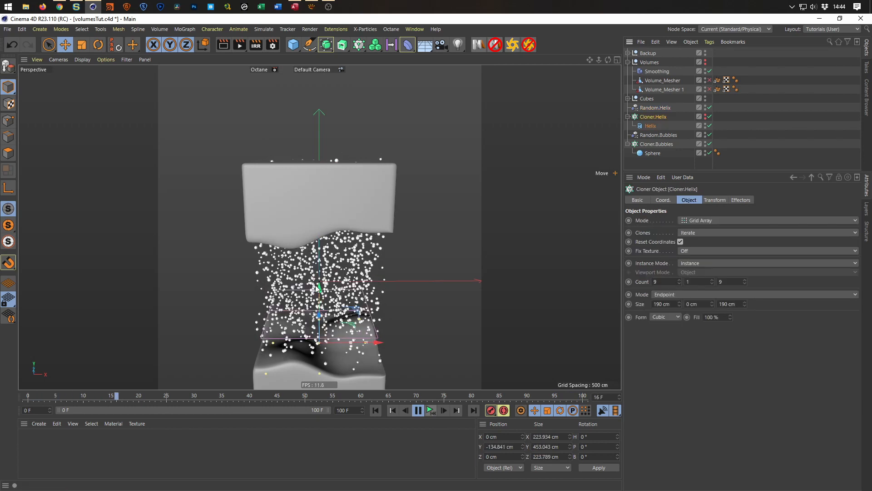
drag(318, 286, 298, 363)
alt+drag(313, 256, 297, 227)
click(431, 415)
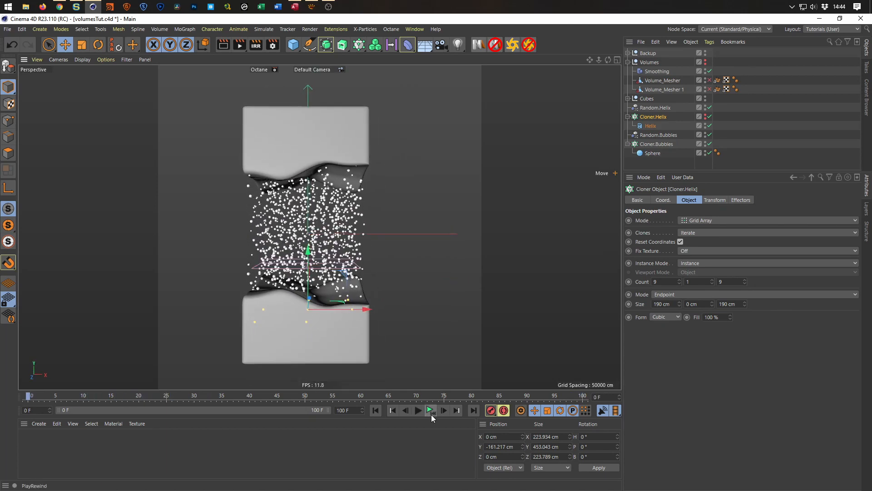
key(ctrl+s)
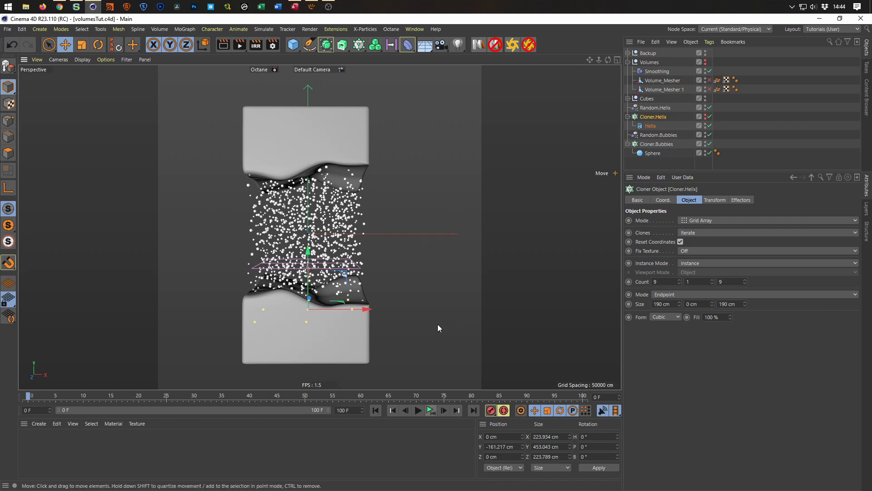
Frame the blocks frontally, create a camera from that view, add an OctaneCameraTag and look through the camera.
alt+right_drag(341, 317, 350, 318)
alt+middle_drag(350, 317, 368, 323)
alt+drag(368, 324, 361, 330)
key(ctrl+s)
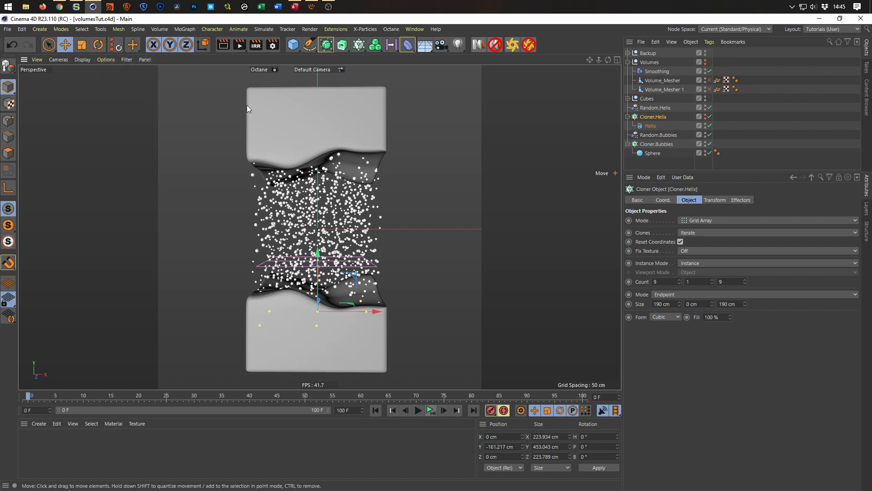
click(441, 44)
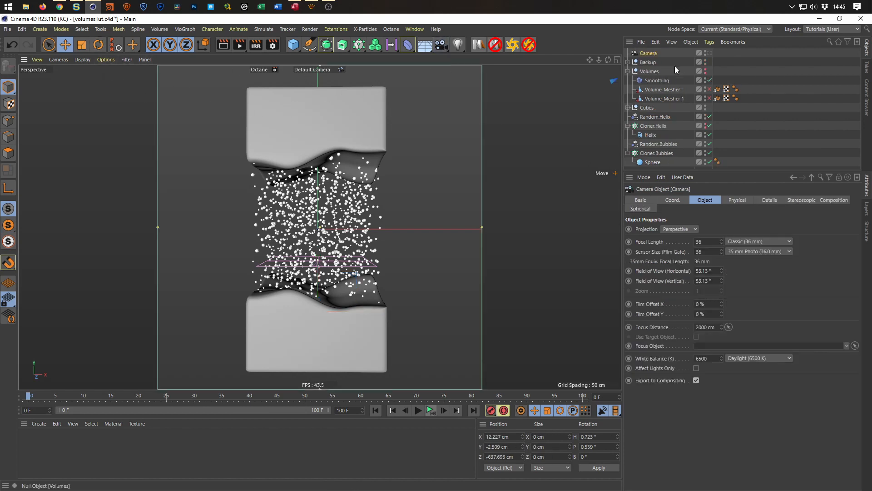
right_click(655, 53)
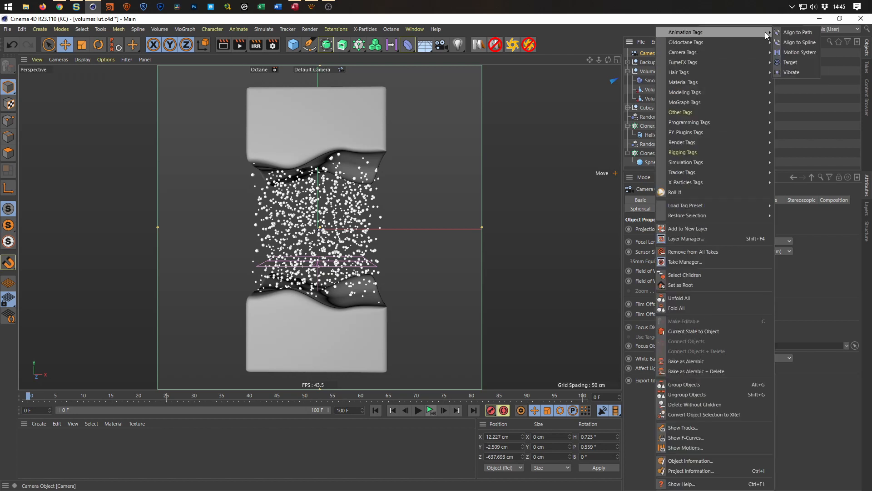
mouse_move(737, 45)
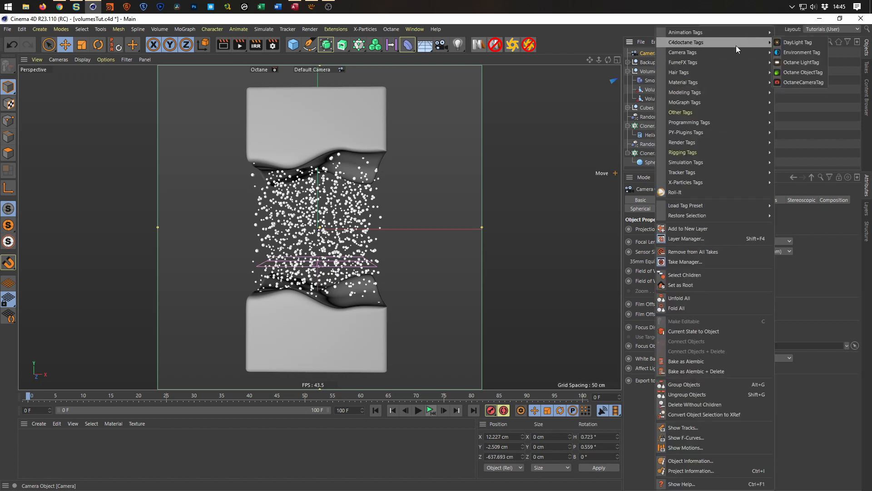
click(795, 83)
click(709, 53)
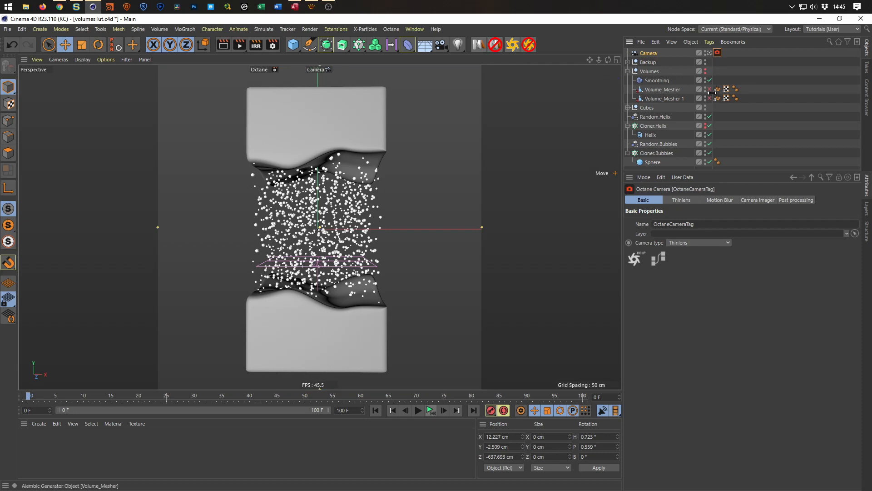
Examine the Thinlens settings of the camera's OctaneCameraTag.
click(651, 54)
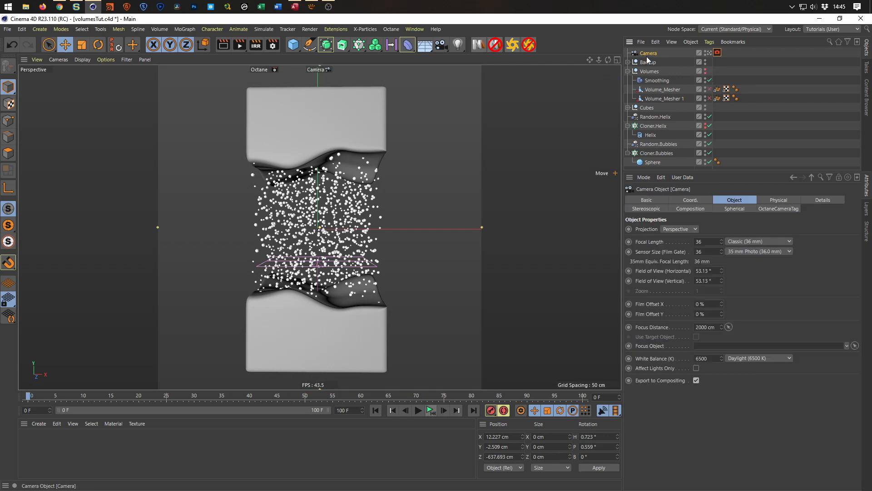
click(718, 54)
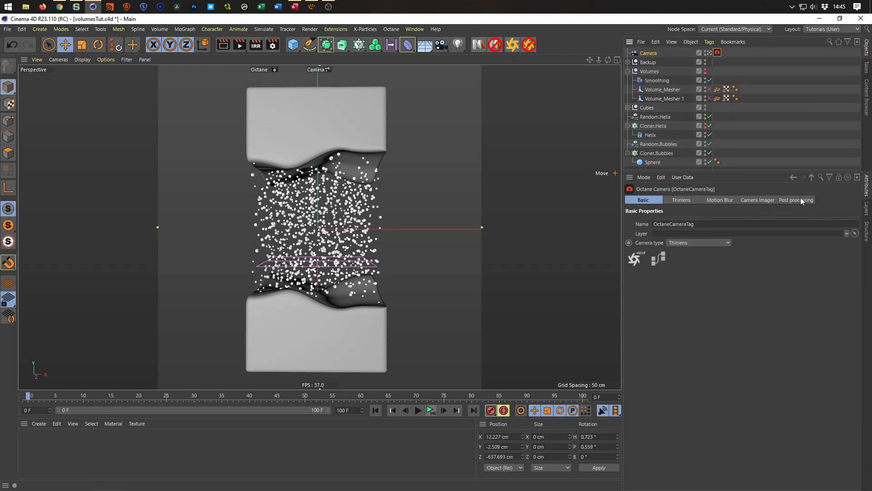
click(687, 202)
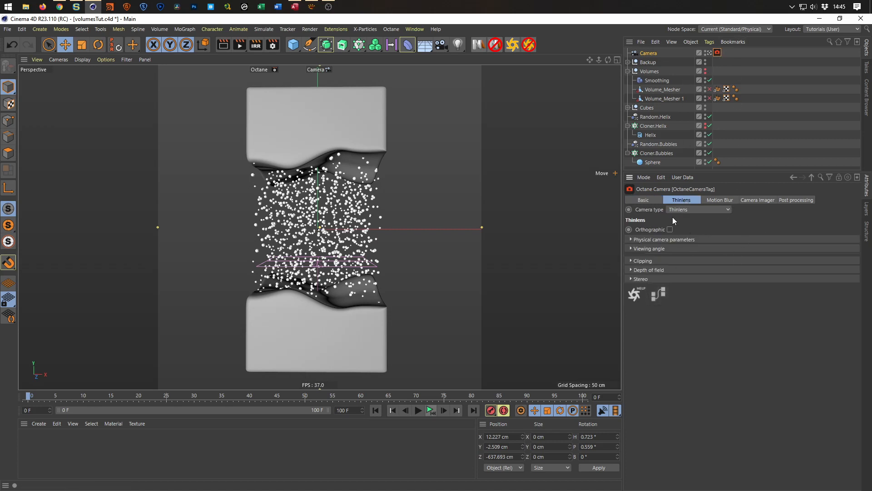
Set the camera's focal length to 80 mm and pull it back until the blocks fit the frame.
click(655, 54)
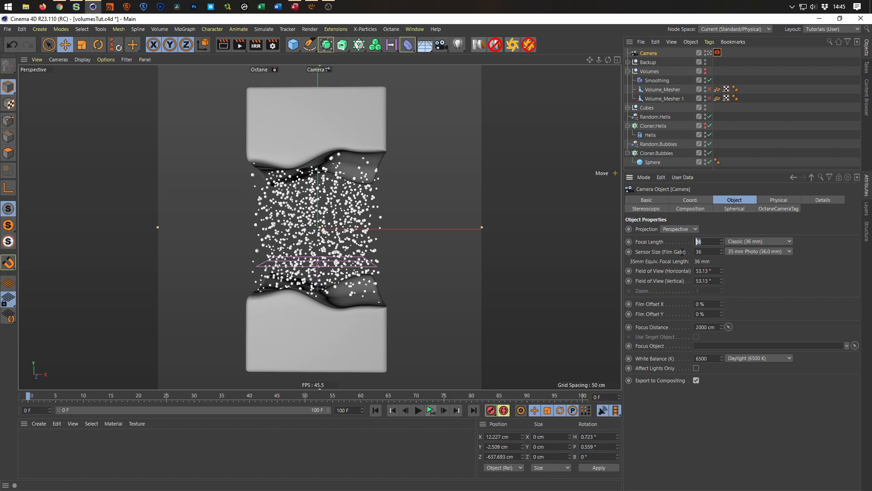
text(80)
key(Return)
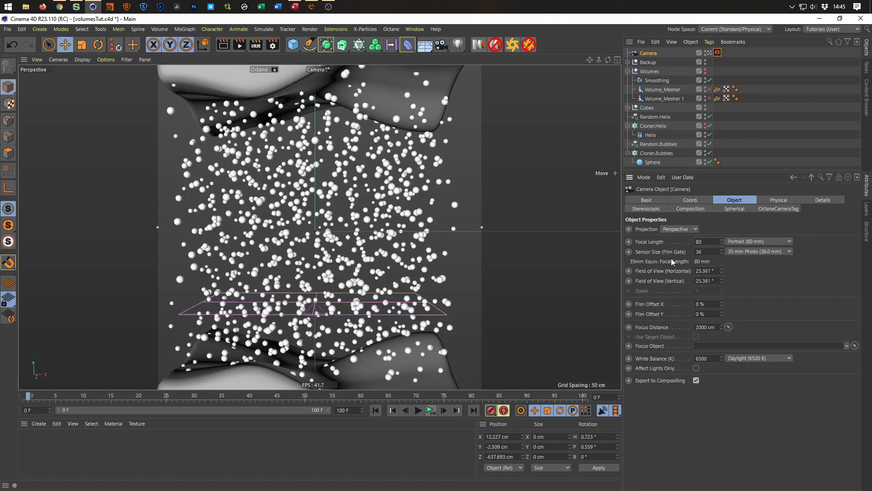
scroll(294, 288, down, 6)
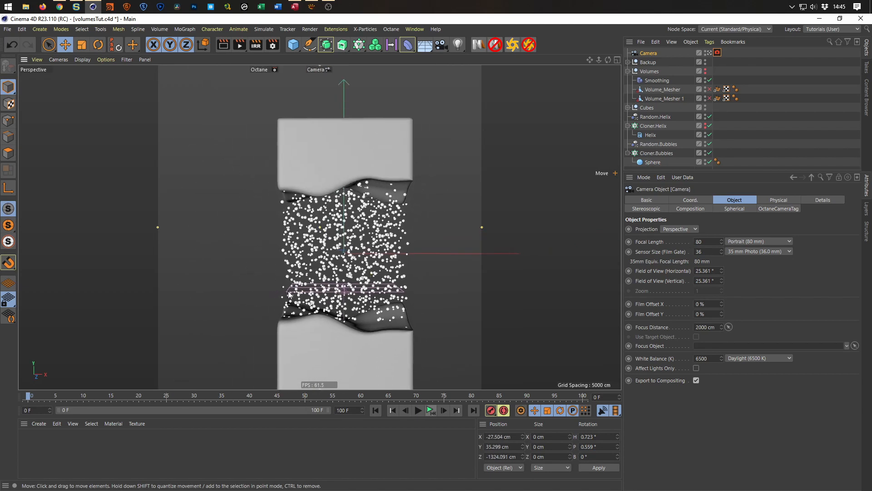
Reset the camera's heading, pitch and bank to 0° and its X and Y positions to 0 cm.
click(685, 202)
double_click(773, 229)
text(0)
key(Tab)
text(0)
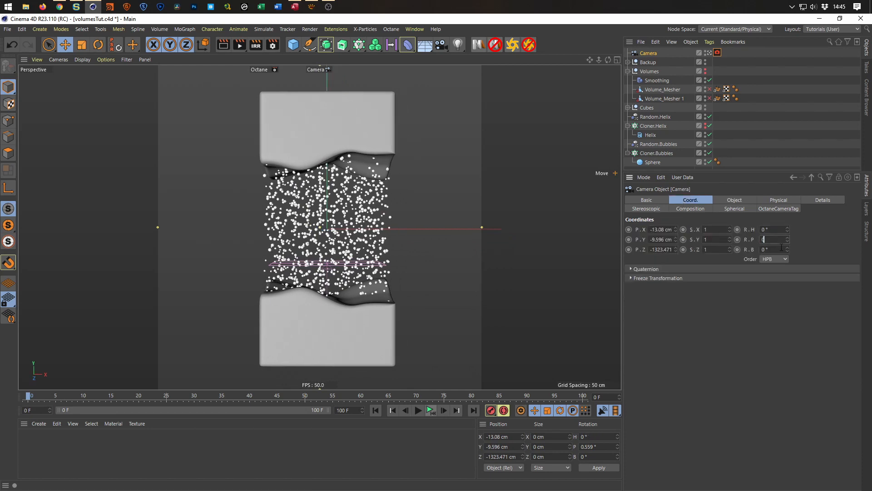
key(Tab)
text(0)
double_click(664, 229)
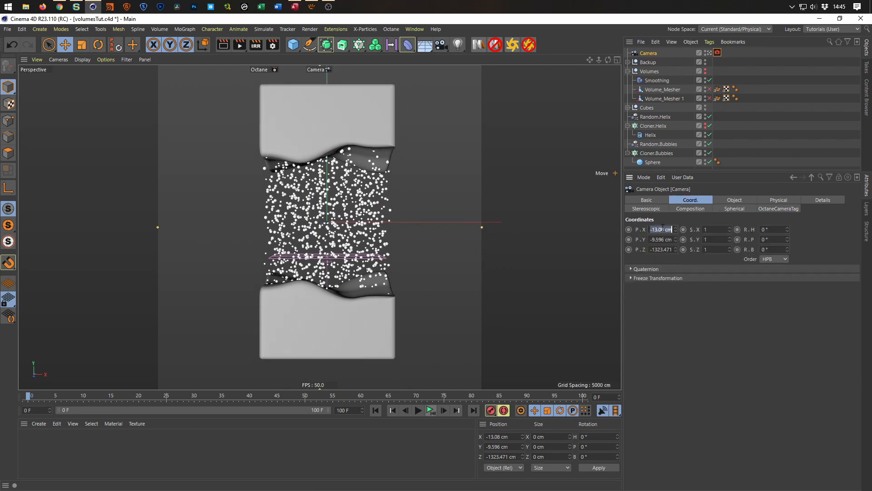
text(0)
key(Tab)
text(0)
key(Return)
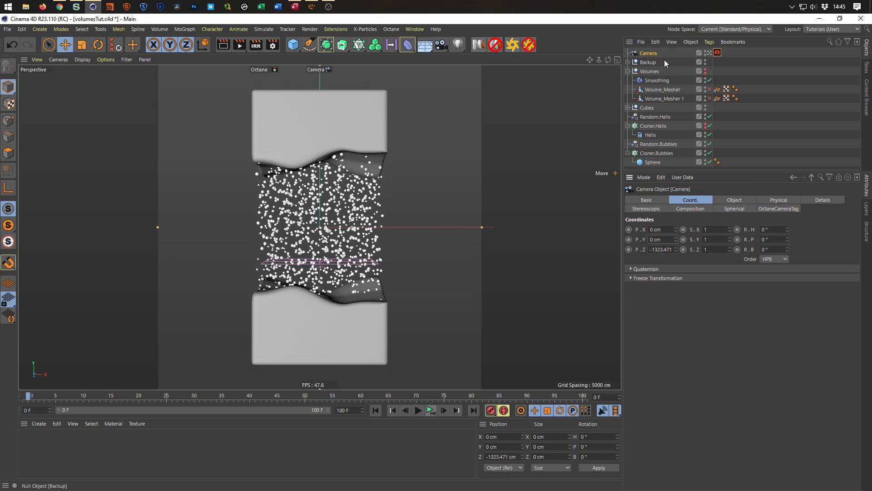
Protect the camera with a Protection tag, leaving Z position unlocked, and pull it back to about -1450 cm in Z.
right_click(653, 52)
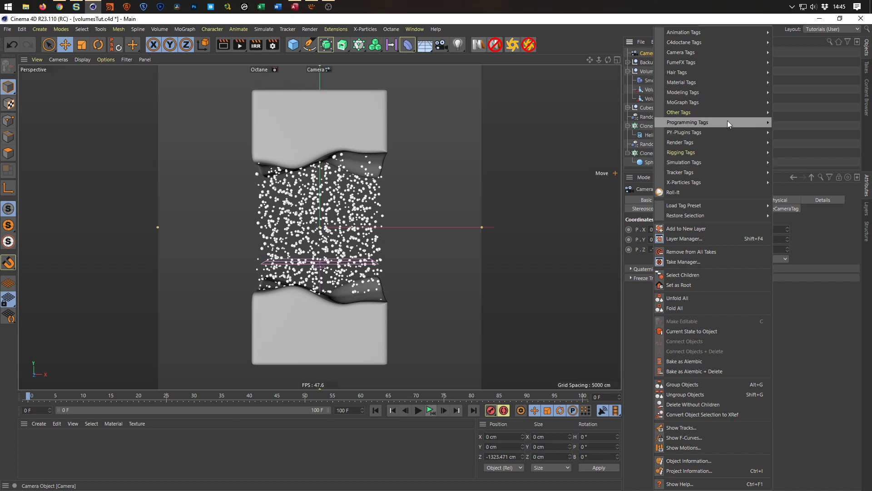
mouse_move(720, 151)
click(793, 262)
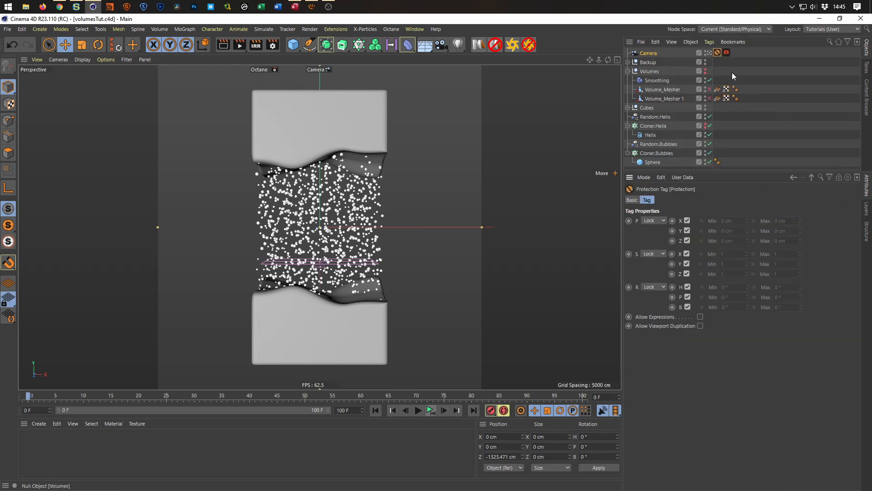
click(688, 241)
scroll(326, 249, down, 2)
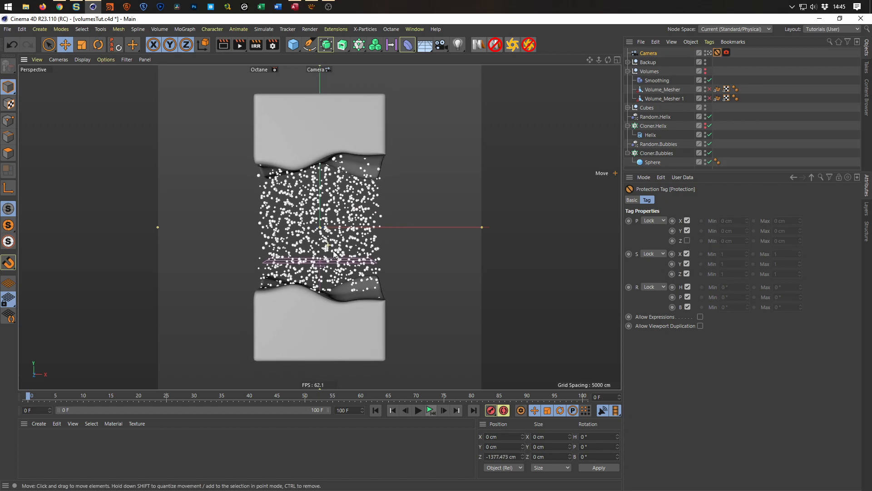
alt+right_drag(311, 252, 347, 280)
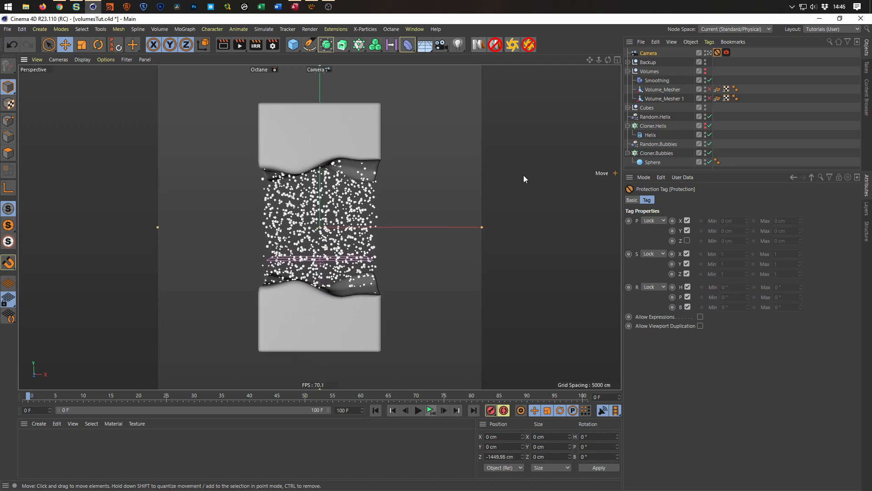
Re-enable both Volume_Mesher objects and compare the composition with the reference video in the browser.
click(709, 89)
click(709, 98)
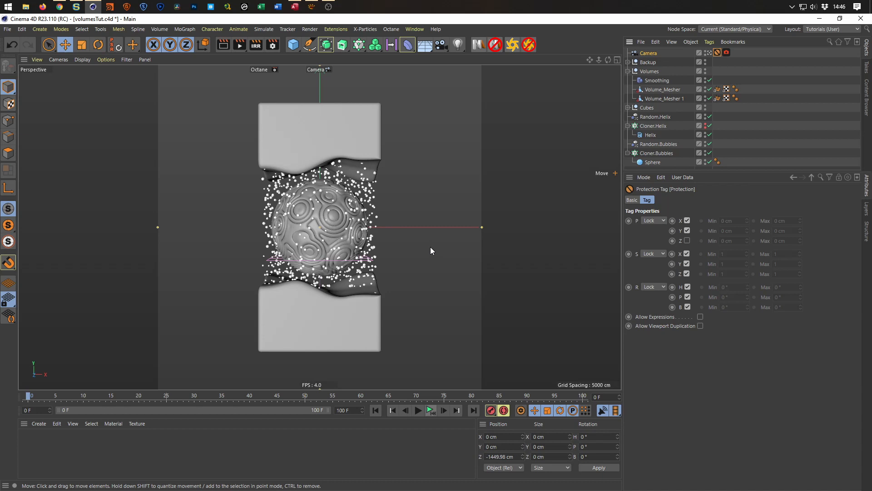
click(60, 6)
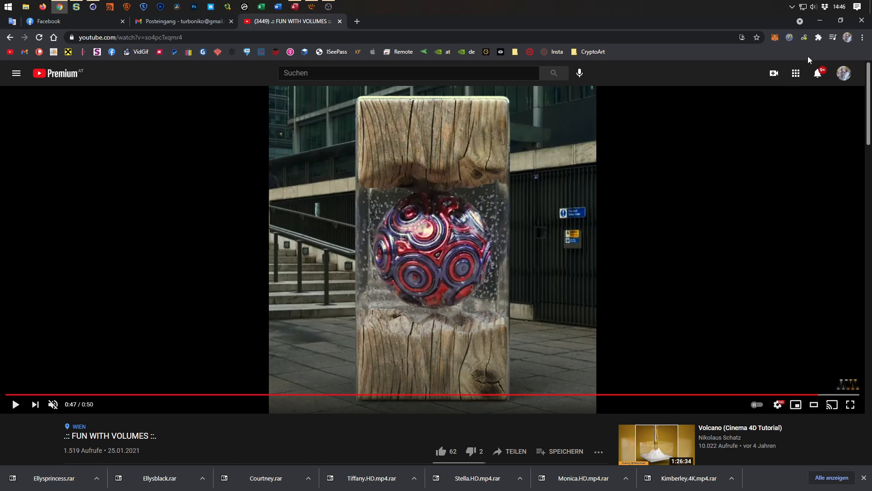
click(823, 25)
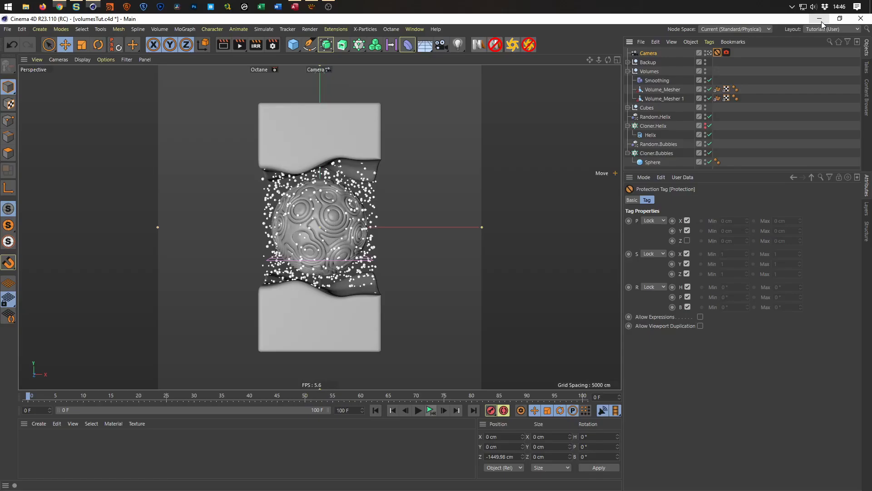
Move the camera closer to about -1349 cm in Z and insert the Octane Rig Pro setup into the scene.
scroll(338, 206, up, 3)
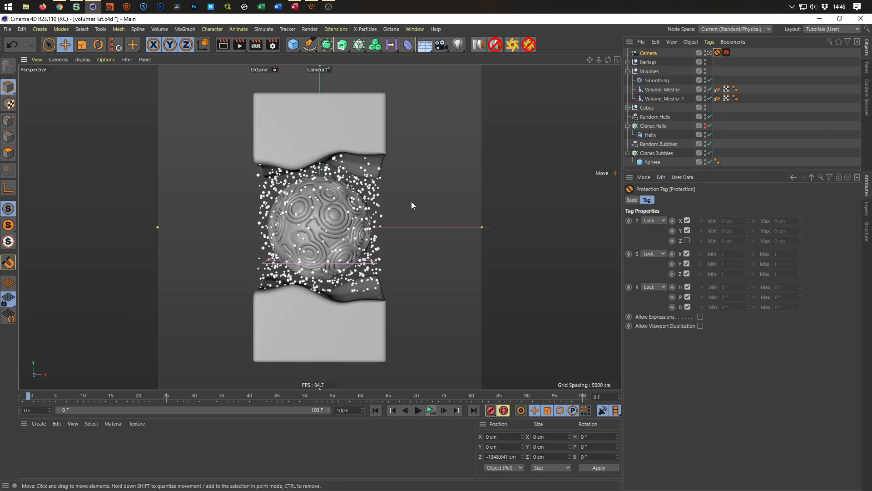
click(513, 45)
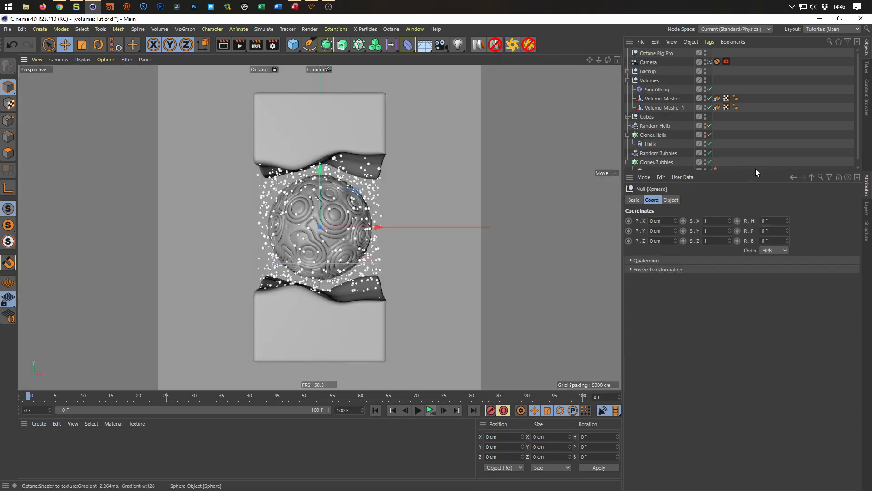
Select the Octane Rig Pro object and display its background and floor settings with the Shadow Catcher and Floor options expanded.
drag(757, 172, 755, 321)
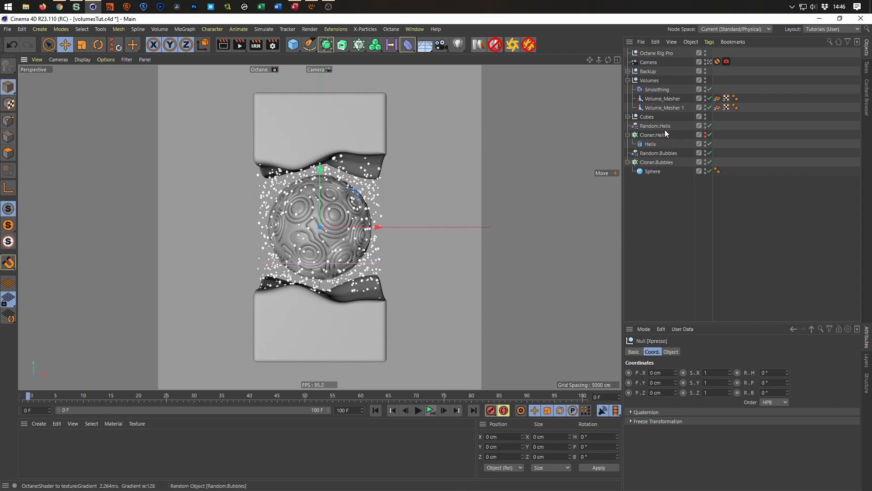
click(657, 52)
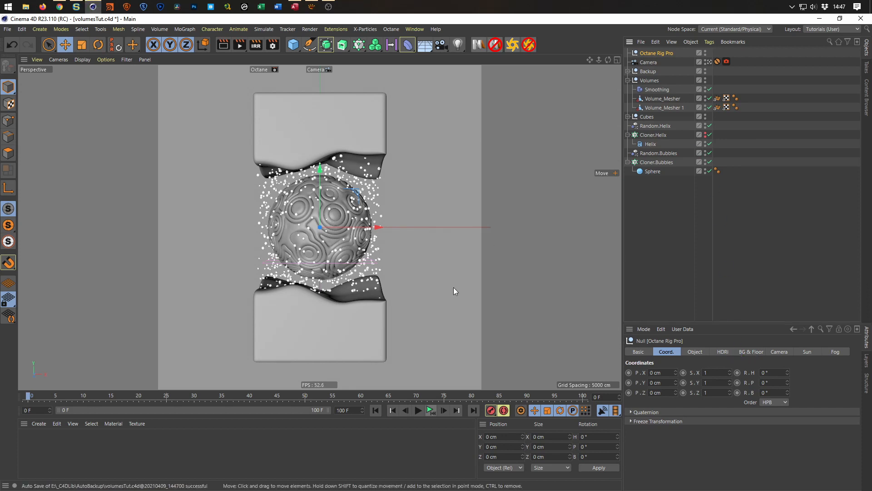
click(752, 352)
drag(746, 325, 746, 242)
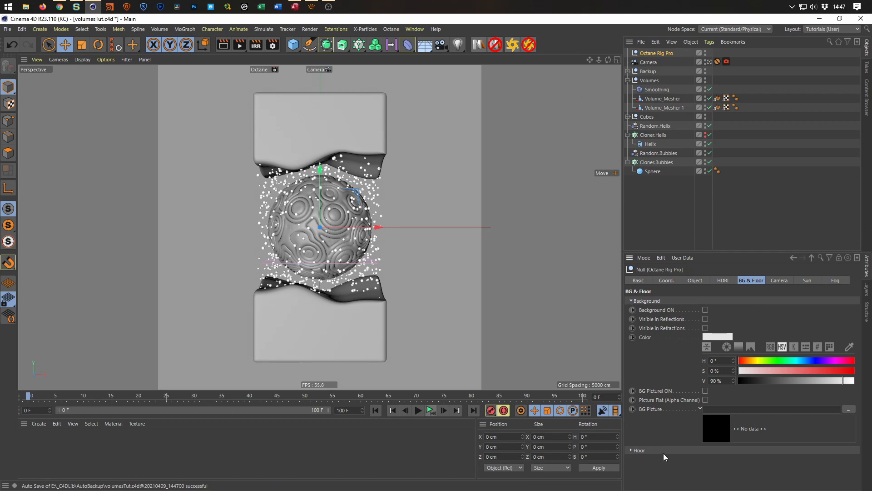
click(699, 248)
drag(699, 251, 709, 159)
click(661, 53)
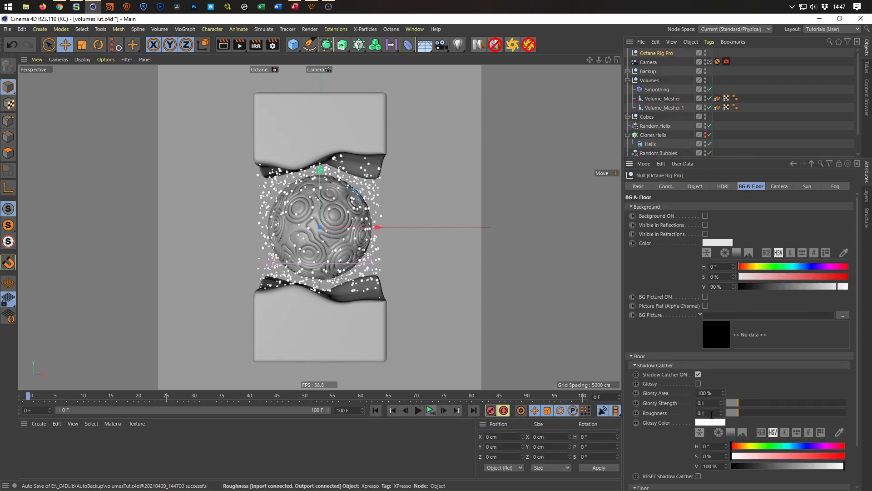
scroll(662, 412, down, 2)
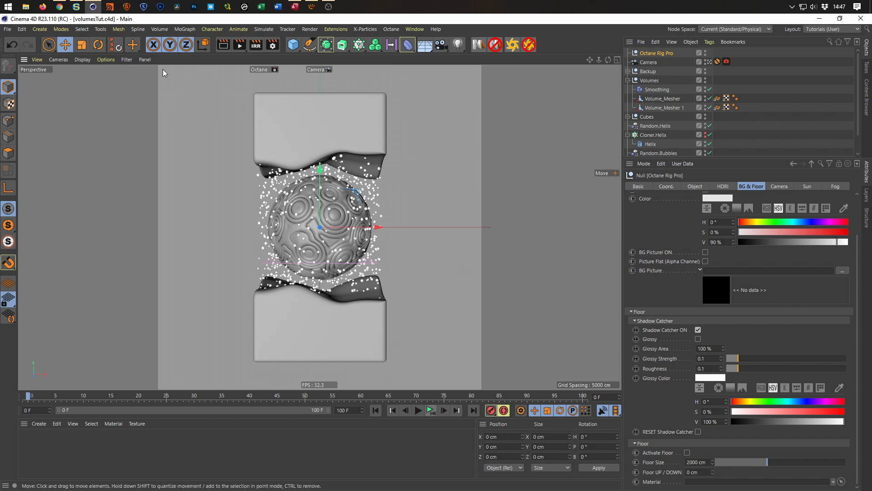
Open the Octane Live Viewer, start the live render and resize its window to fit beside the rig's settings.
click(365, 29)
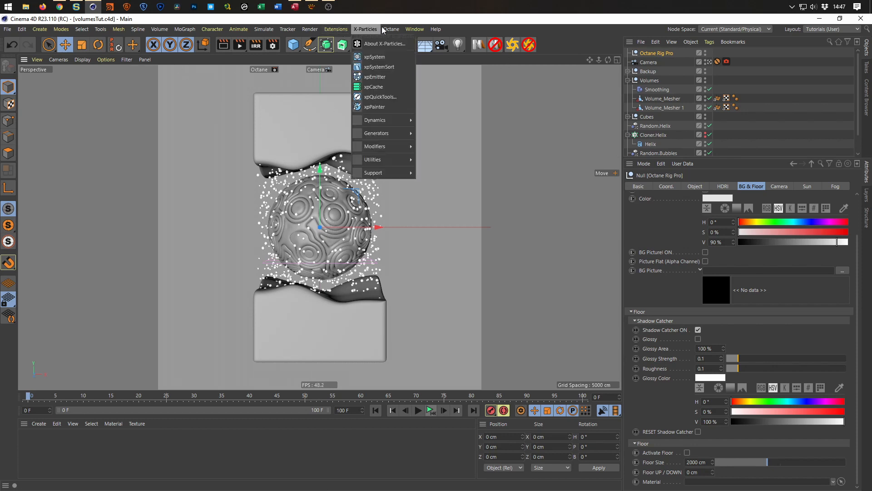
click(409, 44)
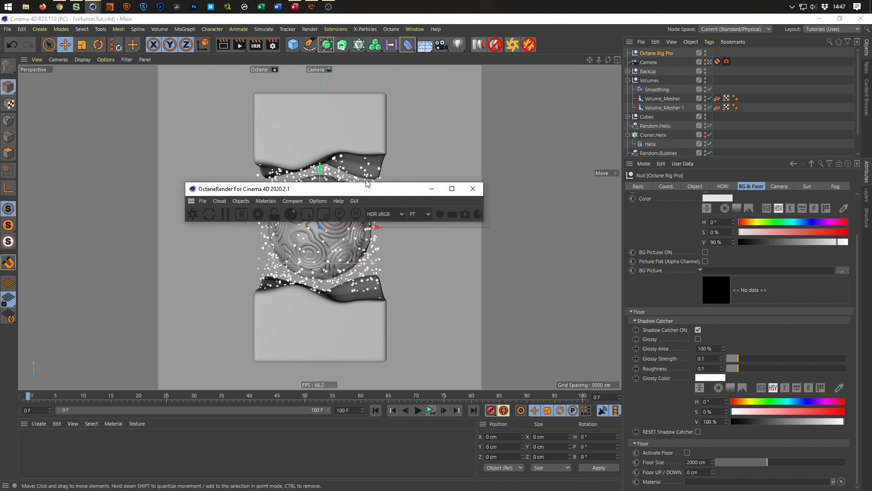
drag(360, 193, 353, 446)
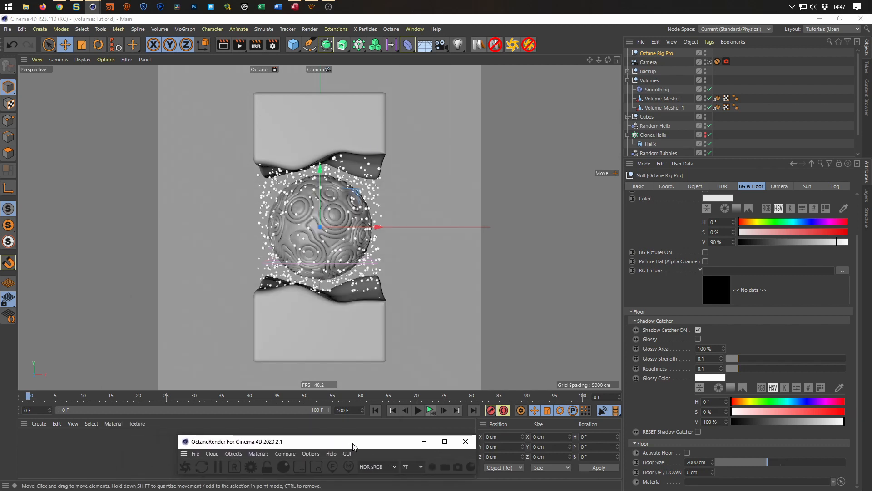
click(185, 467)
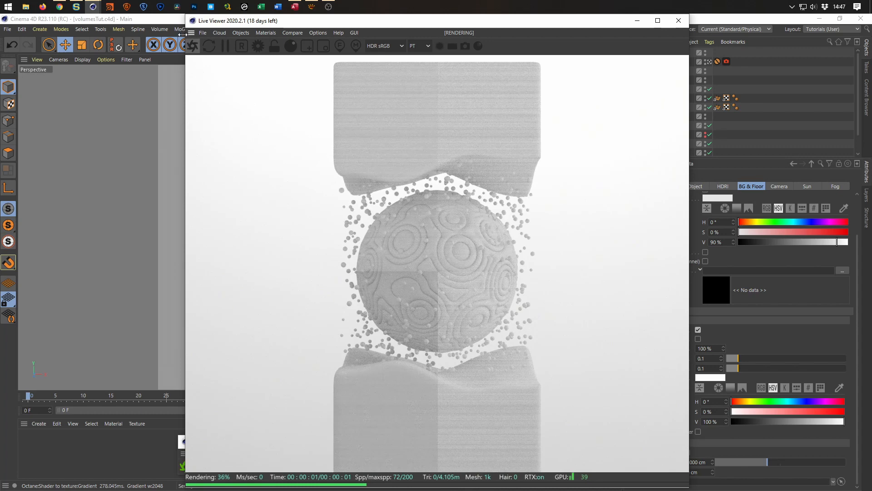
drag(185, 15, 391, 175)
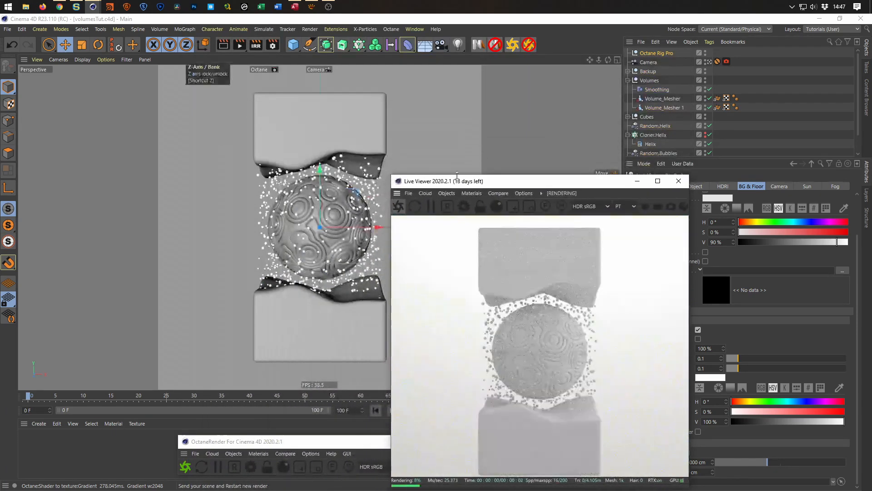
drag(504, 182, 487, 117)
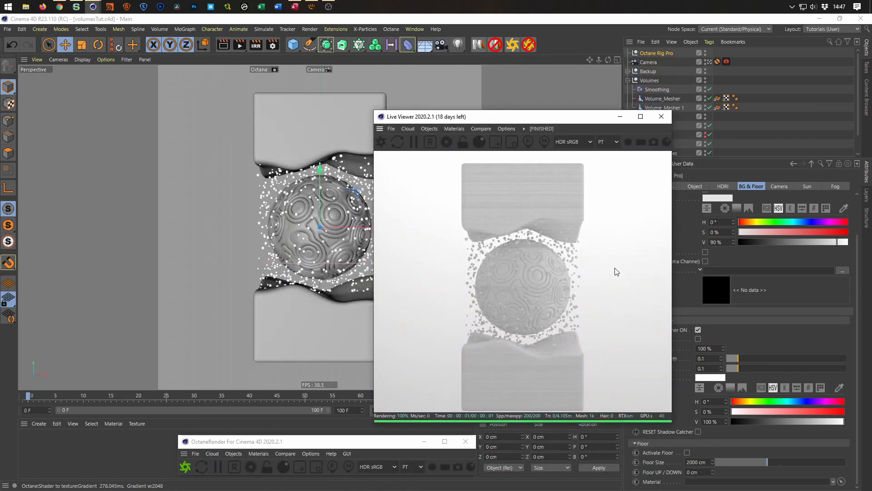
drag(588, 117, 535, 123)
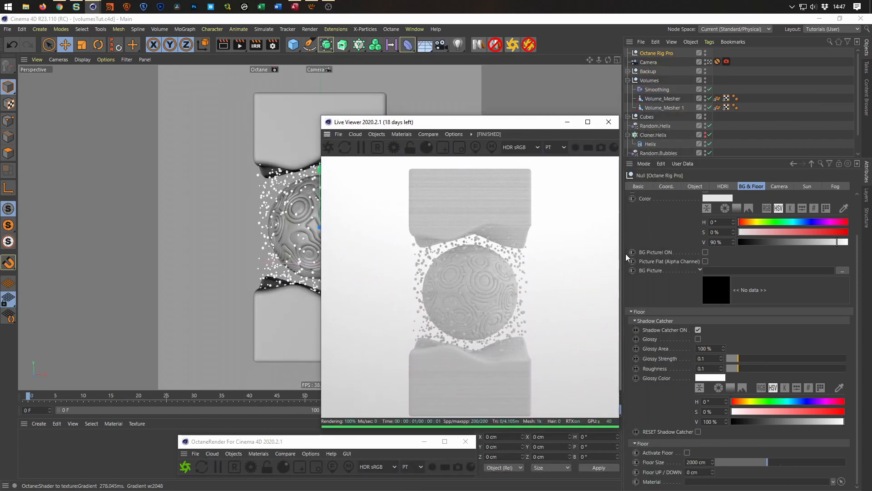
Switch the rig's shadow catcher off and back on to compare its effect in the live render.
click(698, 330)
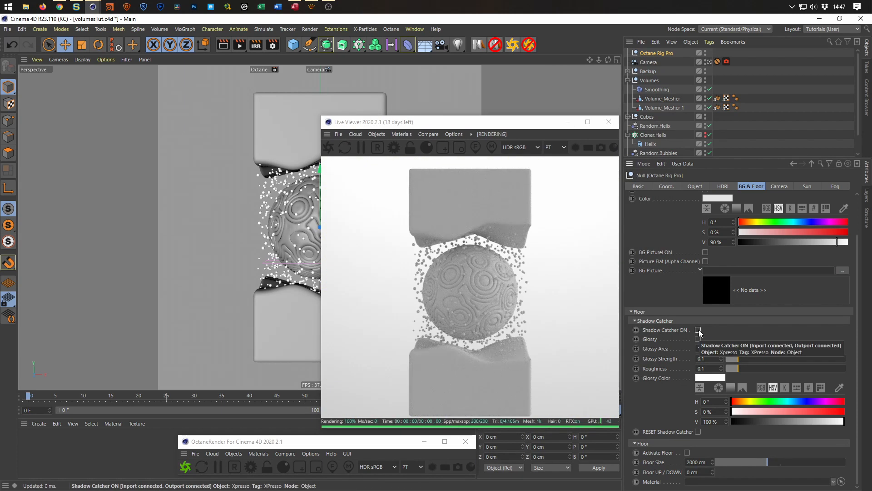
drag(506, 123, 508, 93)
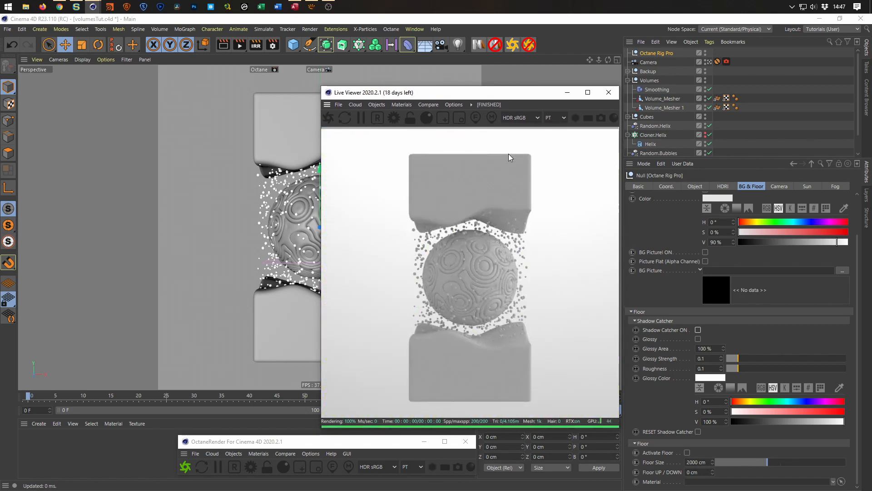
click(698, 330)
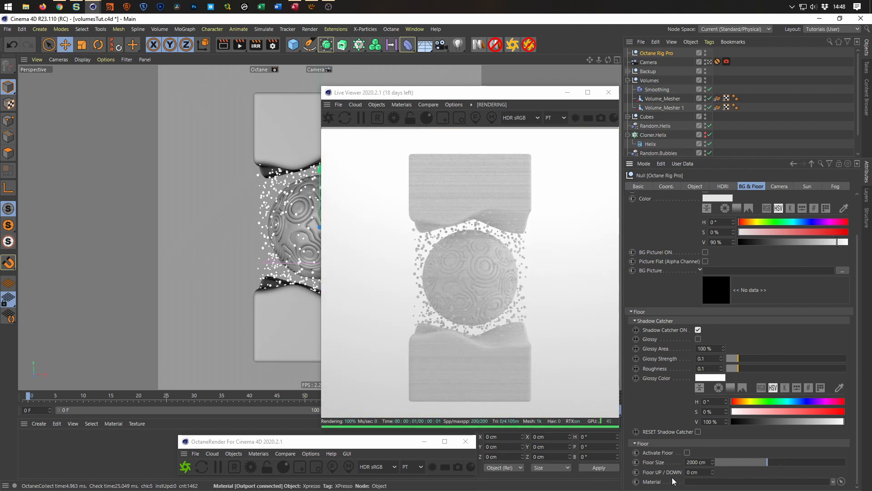
Lower the rig's floor to -232 cm beneath the bottom block and close the Live Viewer.
drag(712, 475, 712, 490)
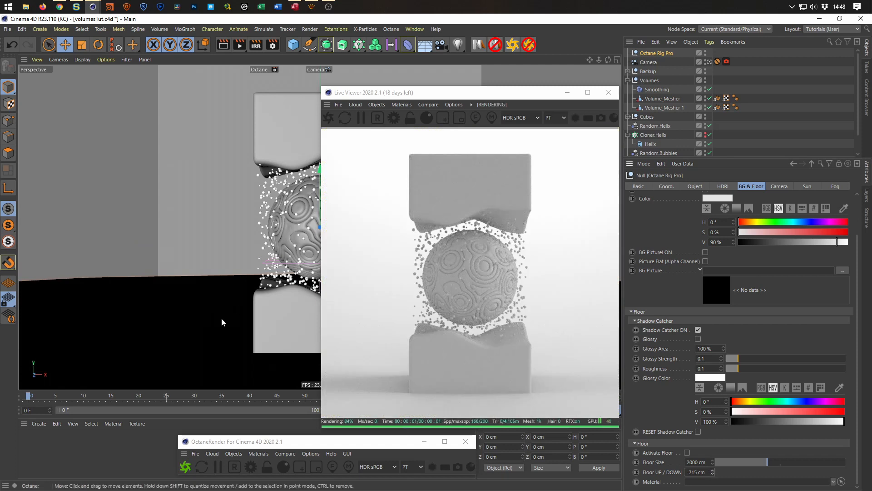
drag(454, 93, 529, 50)
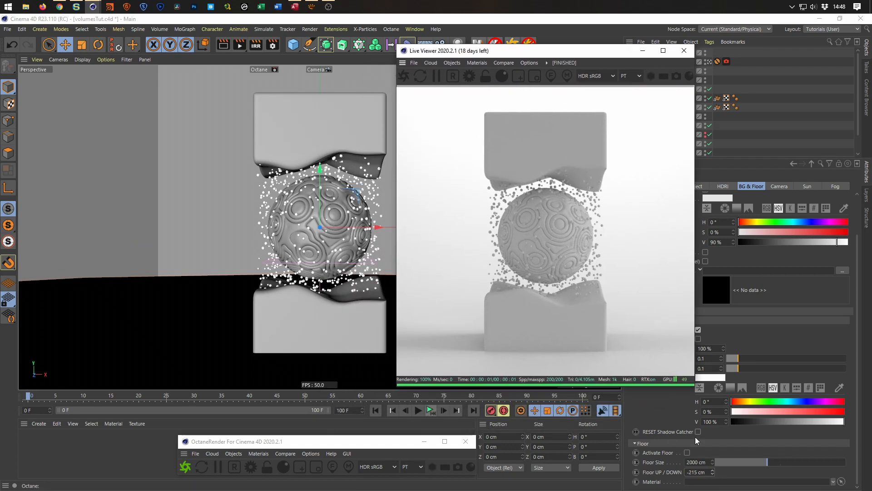
drag(714, 475, 715, 476)
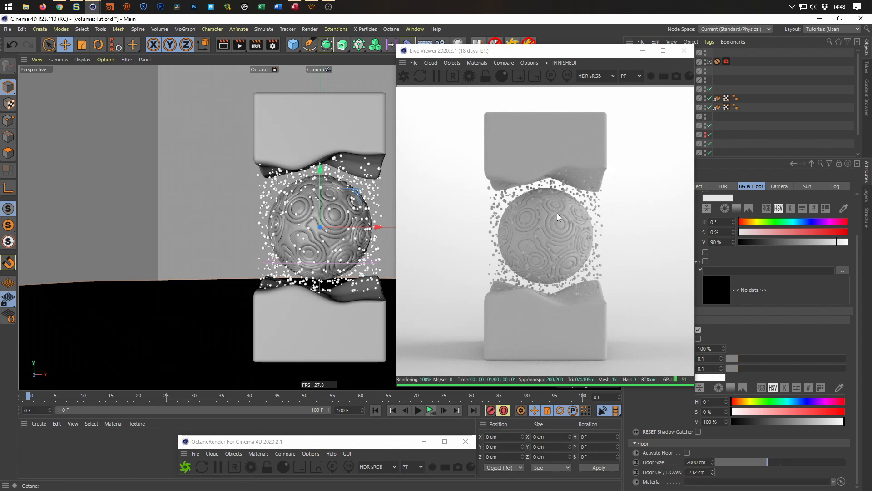
drag(606, 58, 672, 67)
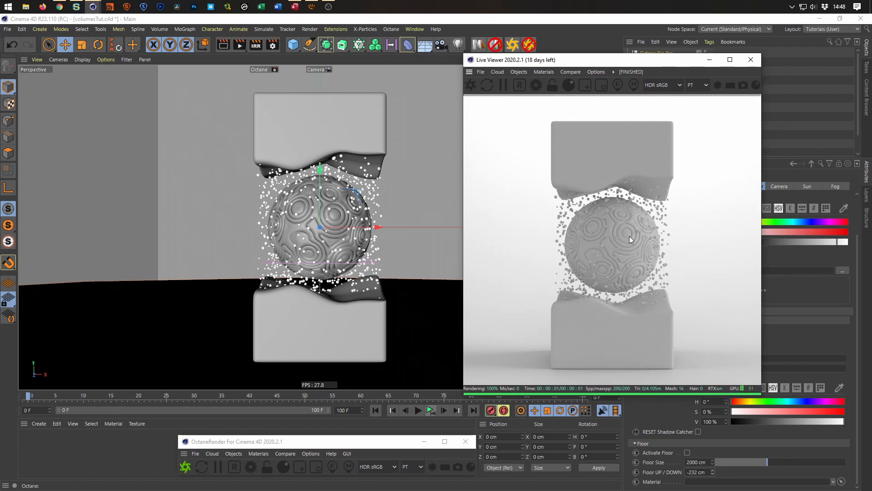
click(751, 59)
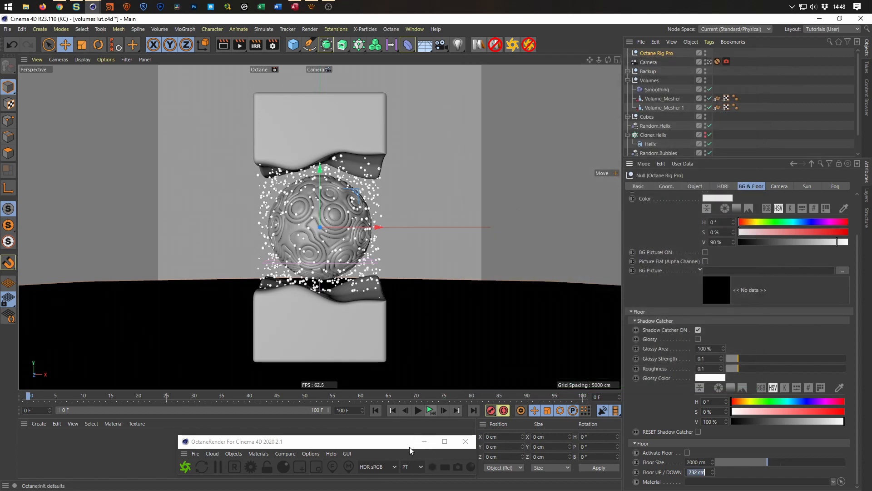
mouse_move(375, 447)
mouse_down()
mouse_move(378, 433)
mouse_move(390, 440)
mouse_up()
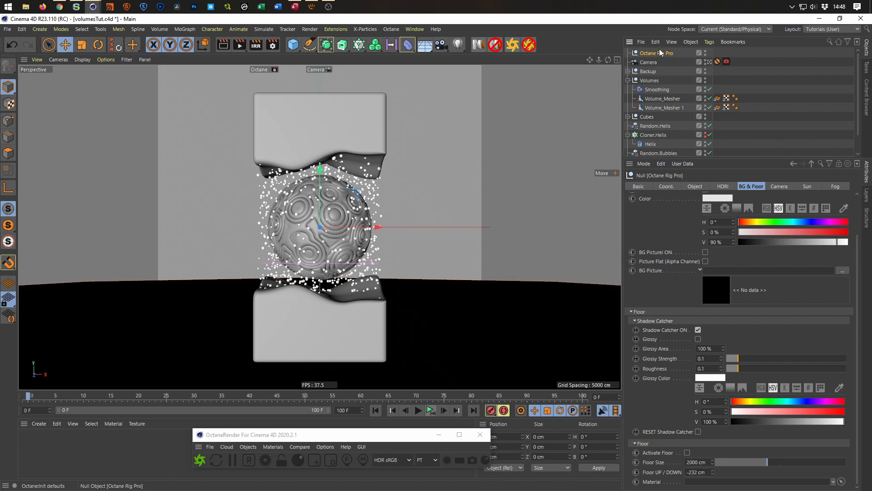
Load Tokyo_BigSight_3k.hdr from the HDRI Outdoor presets as the rig's HDRI file and close the Content Browser.
click(729, 187)
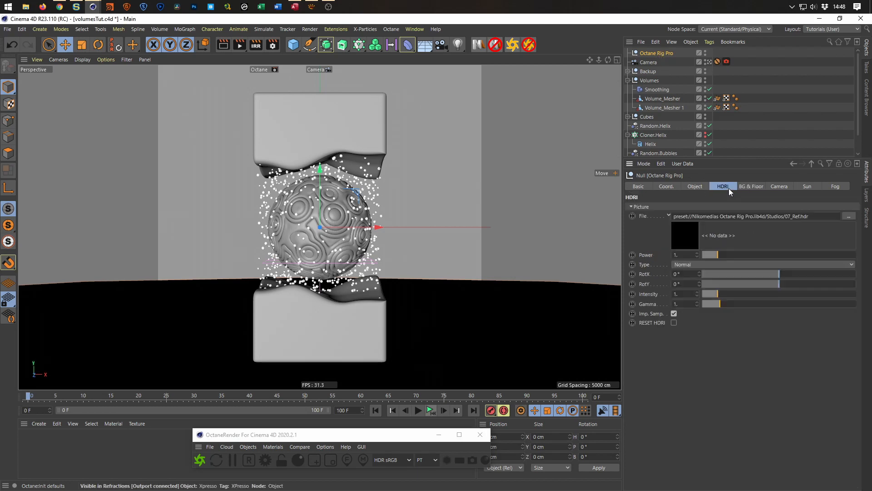
key(shift+F8)
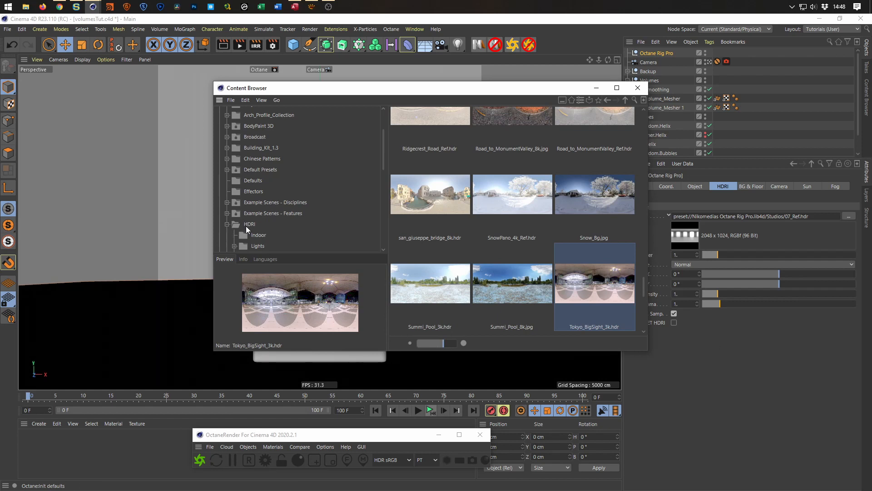
scroll(250, 235, down, 2)
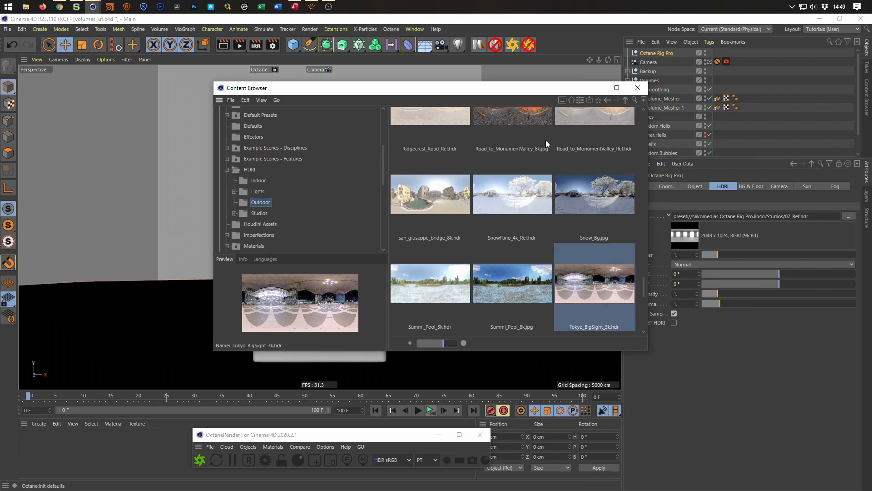
drag(532, 92, 446, 105)
drag(505, 307, 743, 217)
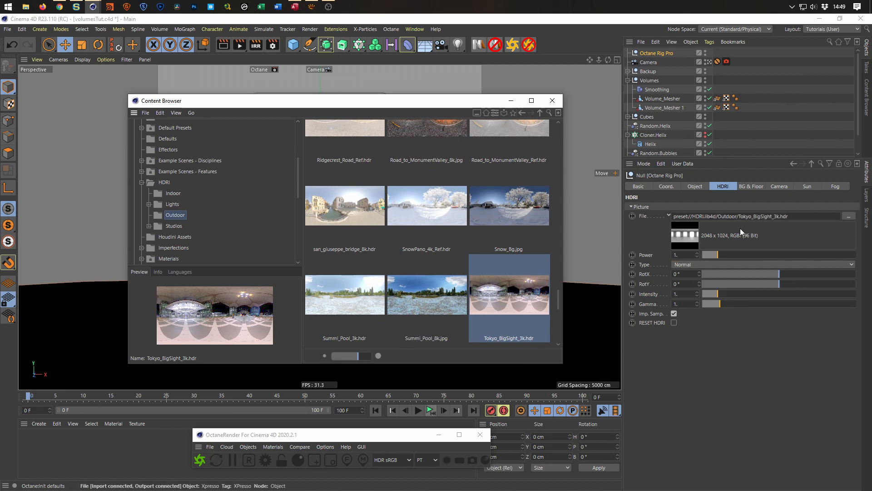
click(552, 100)
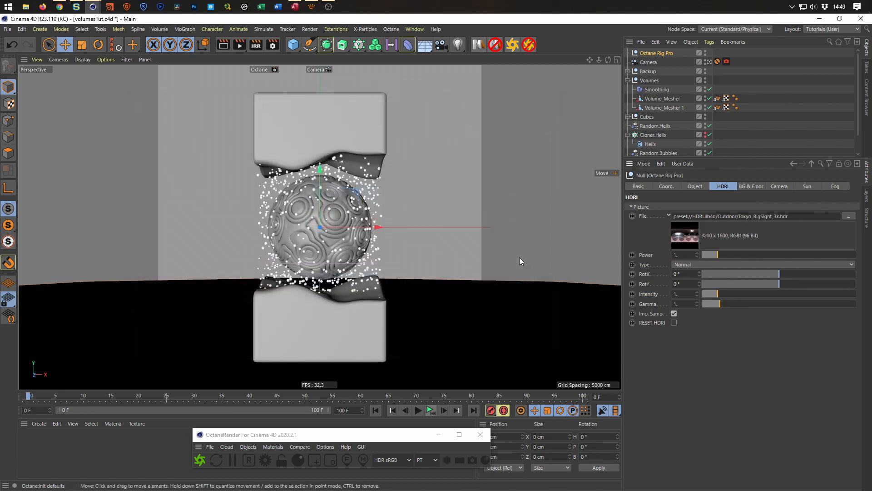
Restart the live render and rotate the HDRI to a RotX of -165° so the night skyline fills the background.
click(200, 460)
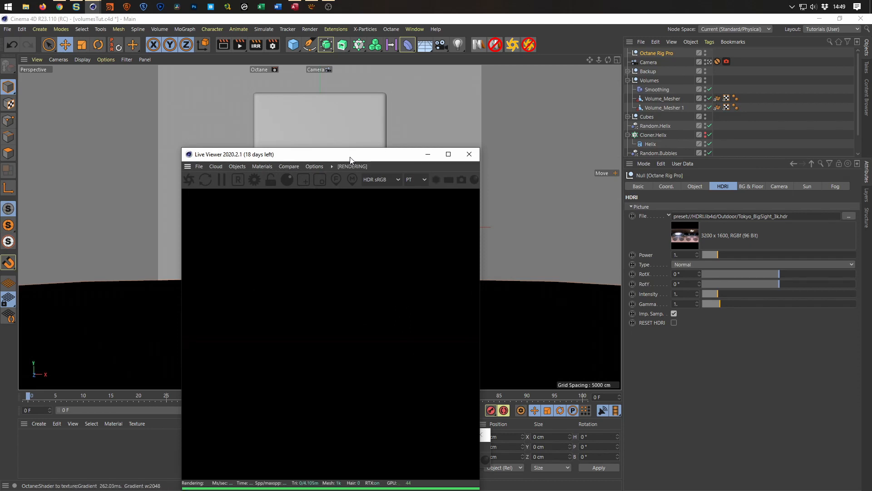
drag(351, 159, 413, 87)
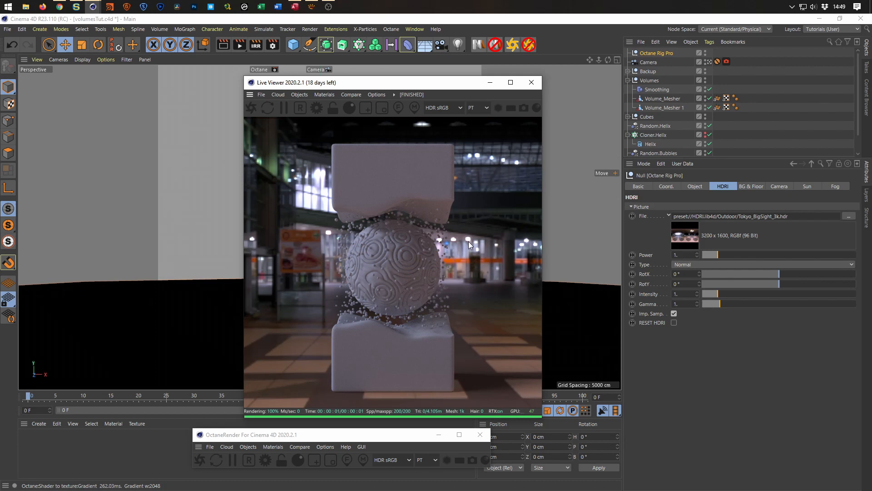
drag(776, 276, 709, 264)
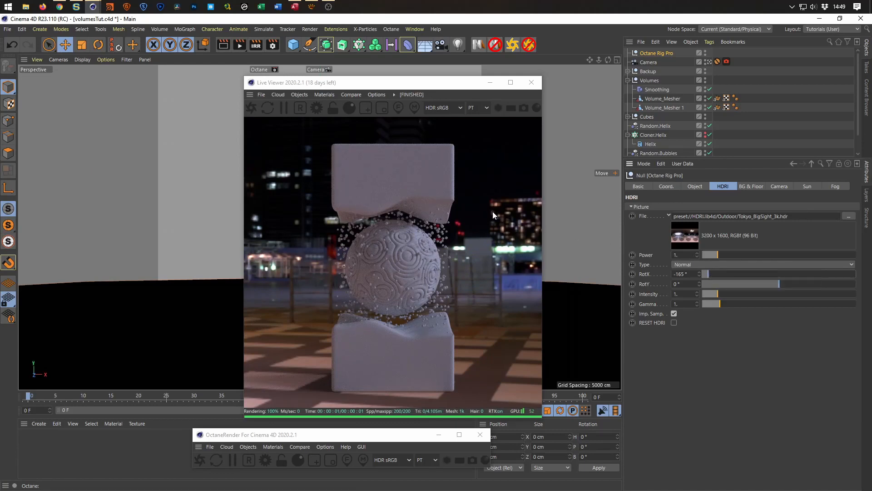
drag(435, 88, 597, 103)
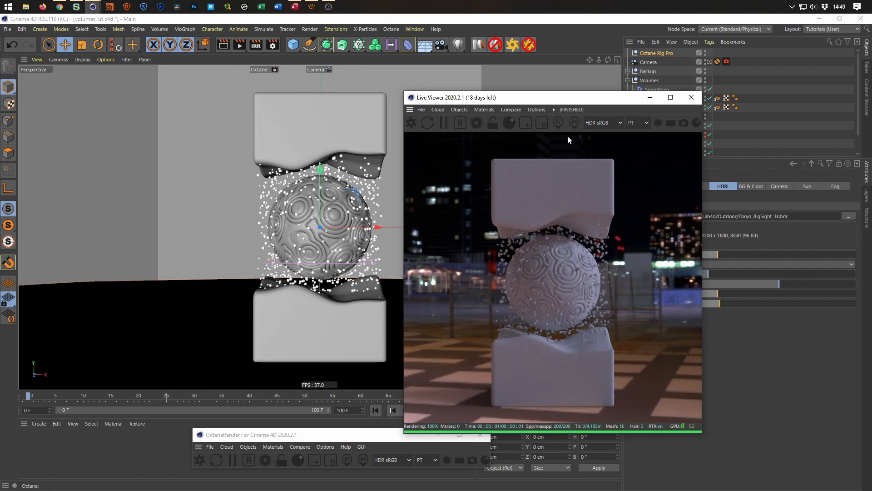
drag(557, 102, 465, 89)
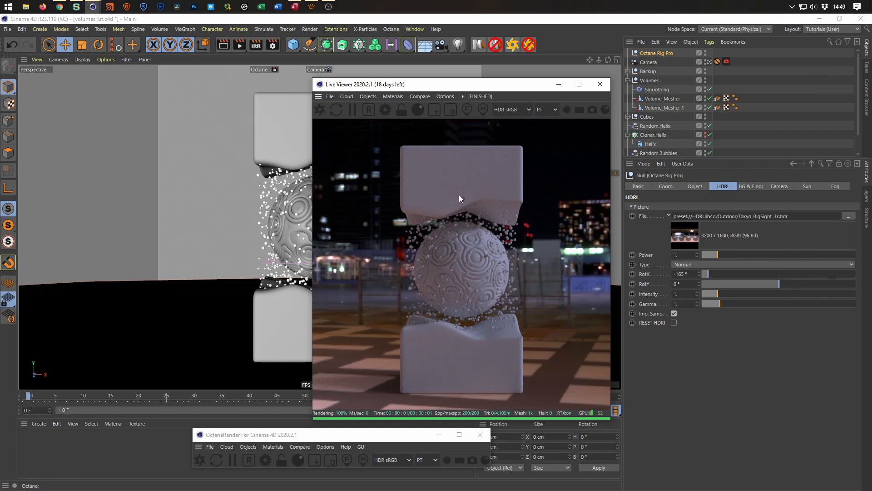
drag(513, 91, 420, 89)
Collapse the Cloner.Bubbles, Cloner.Helix and Volumes hierarchies and add a Null object to the scene.
drag(740, 155, 740, 282)
click(628, 162)
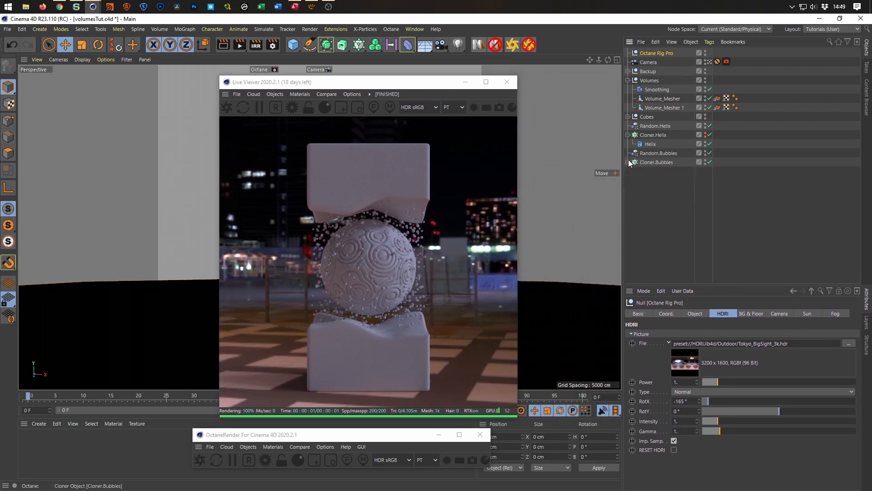
click(628, 134)
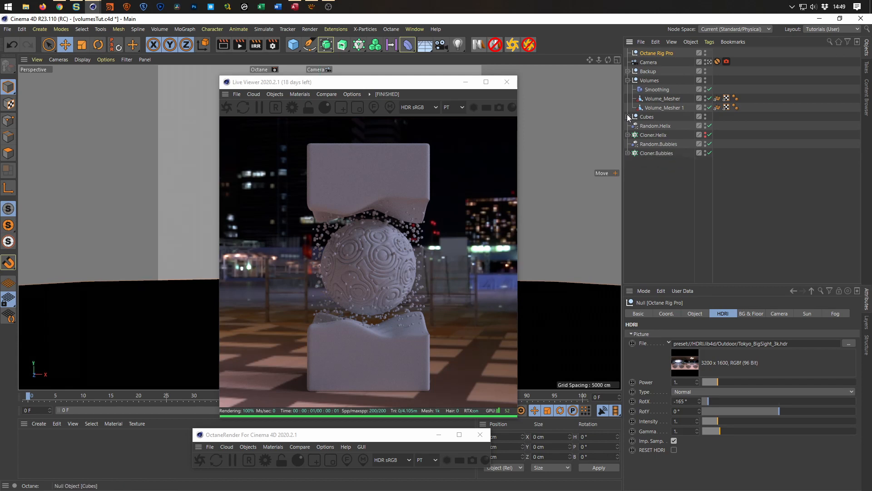
click(628, 81)
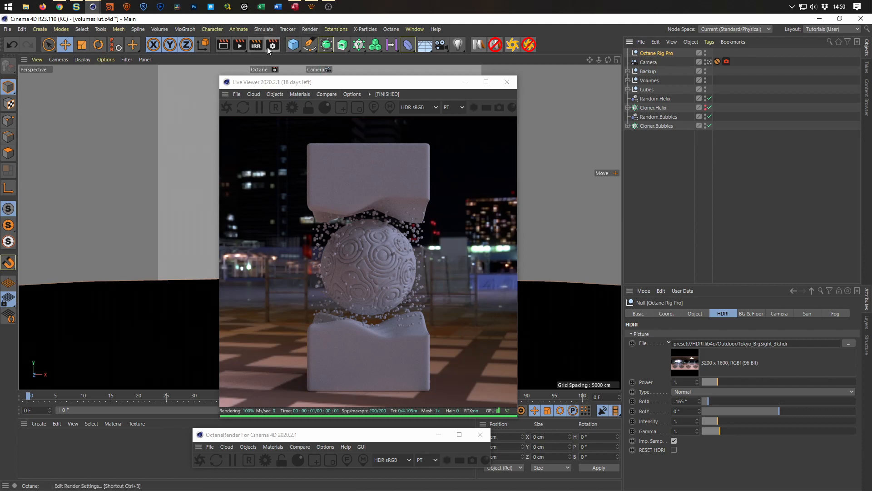
drag(296, 46, 329, 59)
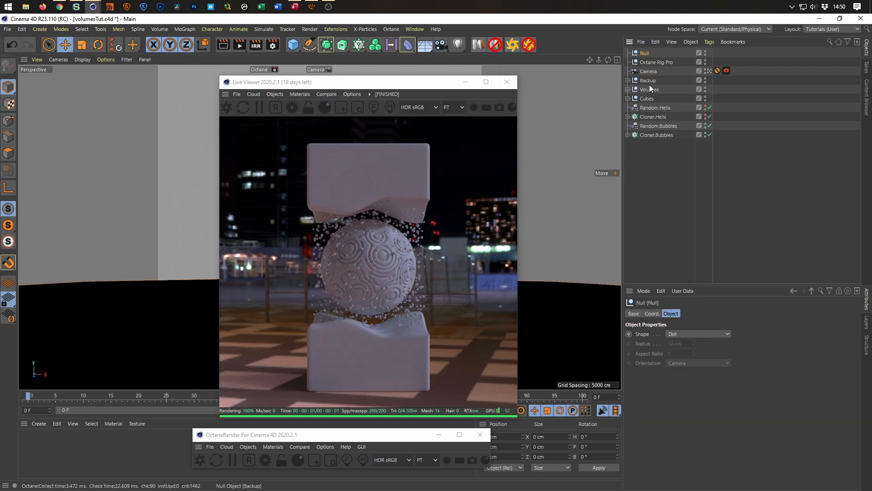
Rename the new null as Main Scene.
double_click(645, 54)
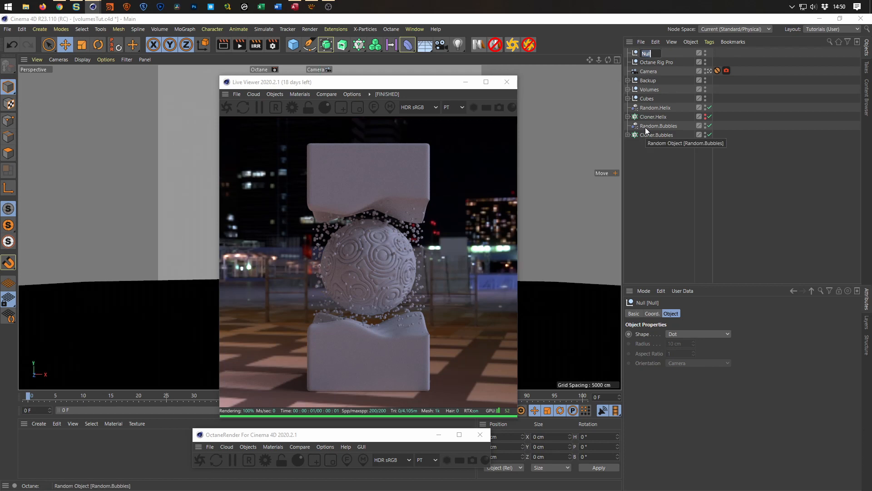
text(Main S)
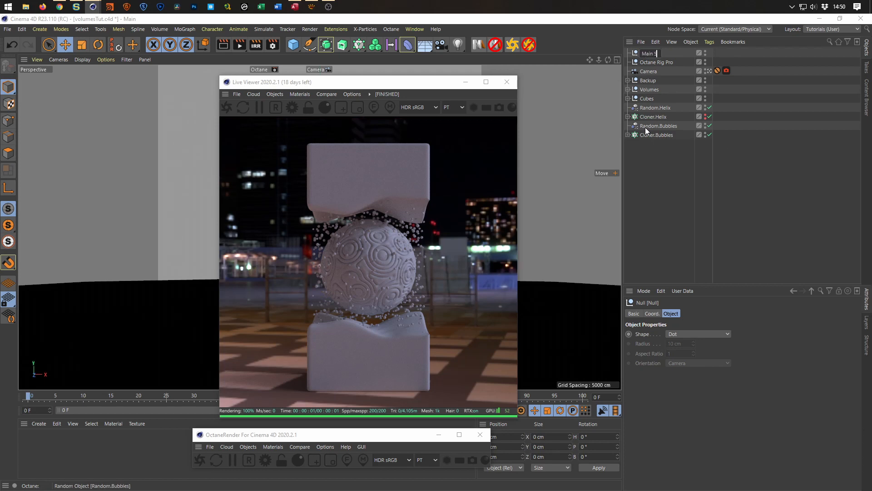
text(cene)
key(Return)
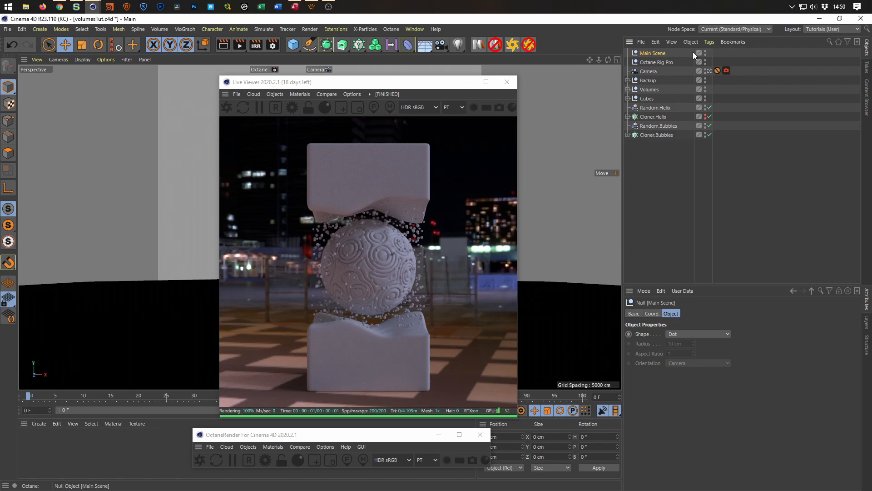
Place Main Scene below Backup and nest Volumes, Cubes, Random.Helix, Cloner.Helix, Random.Bubbles and Cloner.Bubbles inside it.
drag(662, 53, 645, 85)
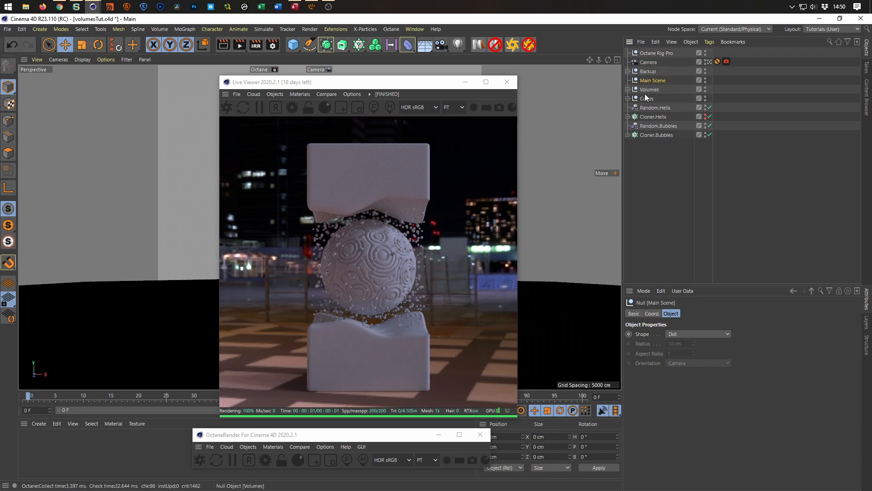
drag(653, 125, 655, 80)
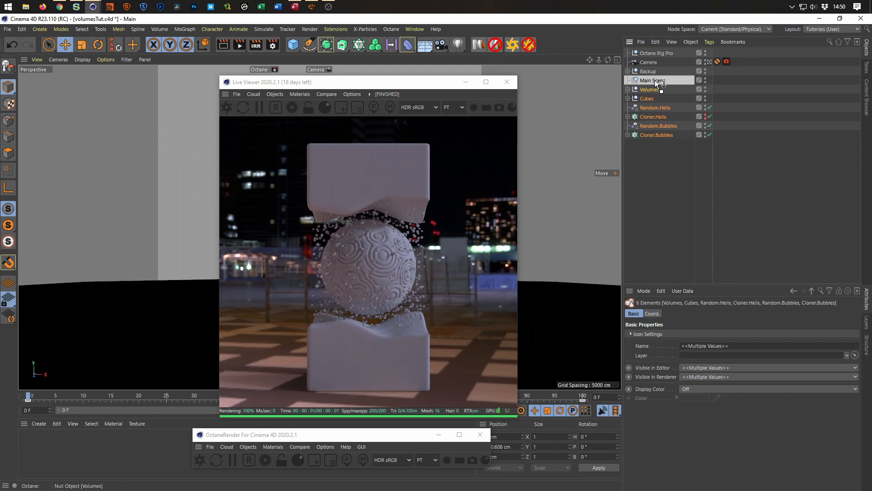
click(653, 80)
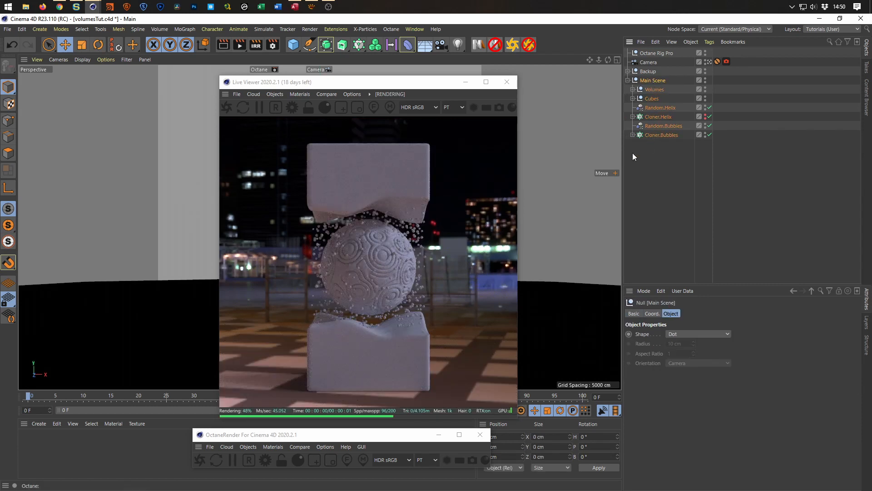
Uncover the viewport, rotate the Main Scene null to a heading of about -14.4° against the live render, and save the project.
drag(445, 83, 716, 114)
key(r)
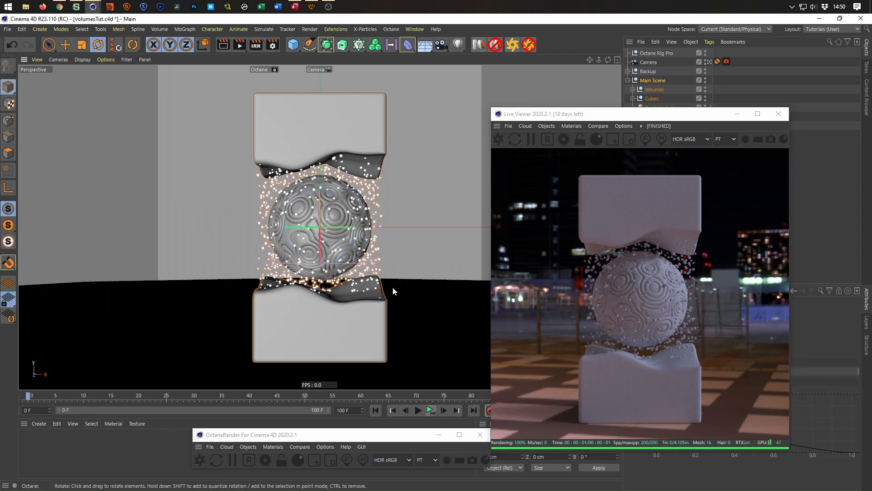
drag(335, 223, 318, 224)
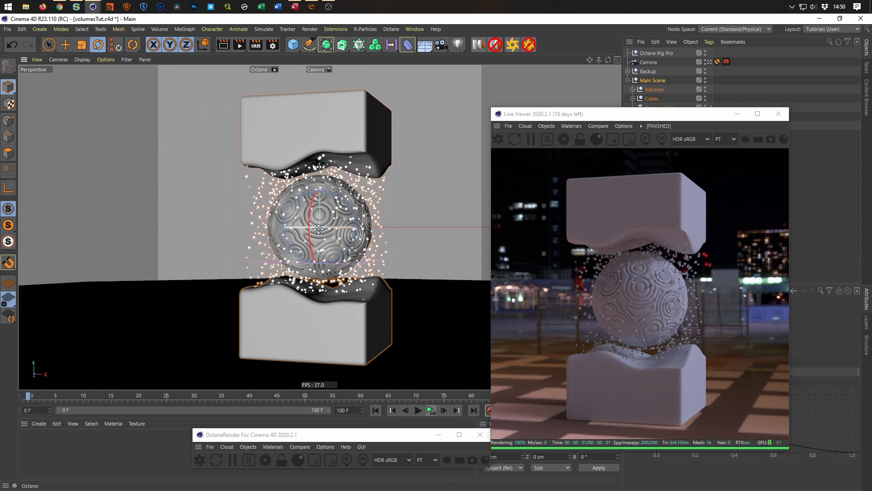
drag(318, 229, 321, 229)
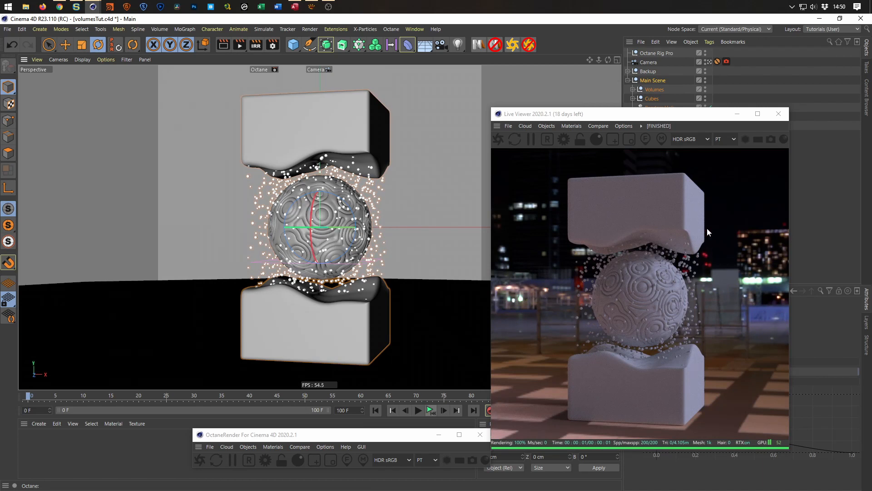
click(708, 321)
key(ctrl+s)
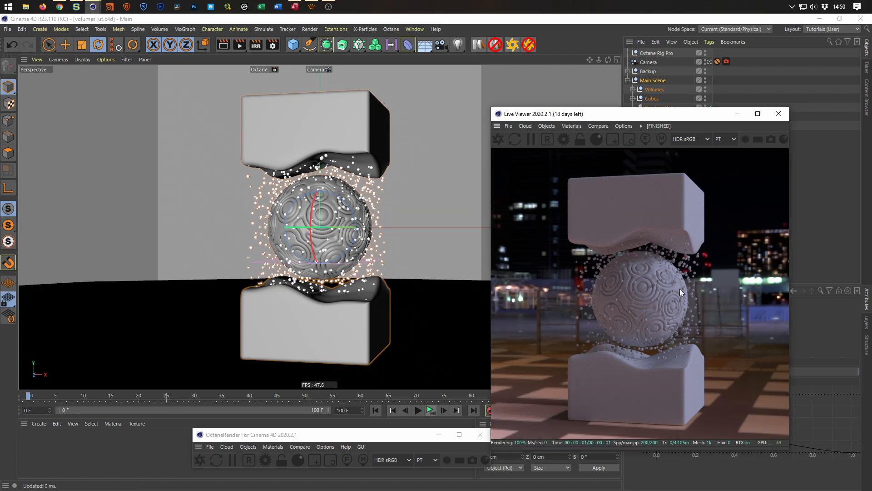
Switch to the browser to look at the finished artwork in the FUN WITH VOLUMES video, and return to Cinema 4D.
click(59, 6)
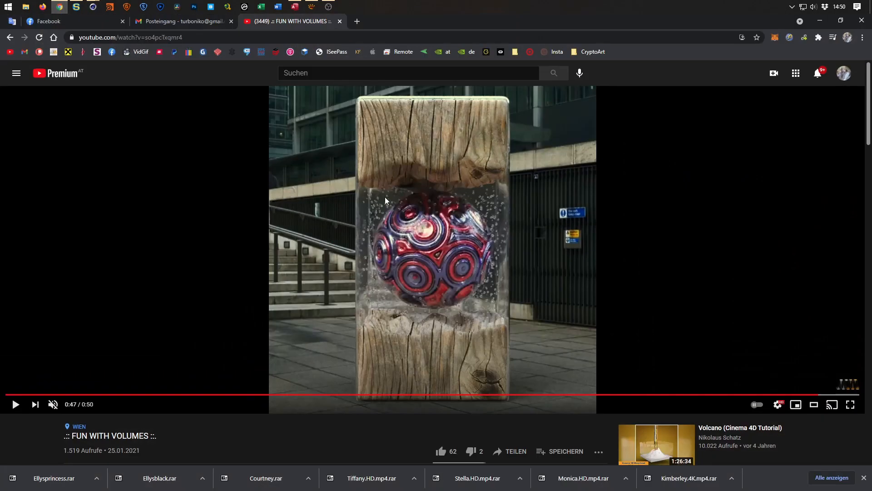
click(820, 20)
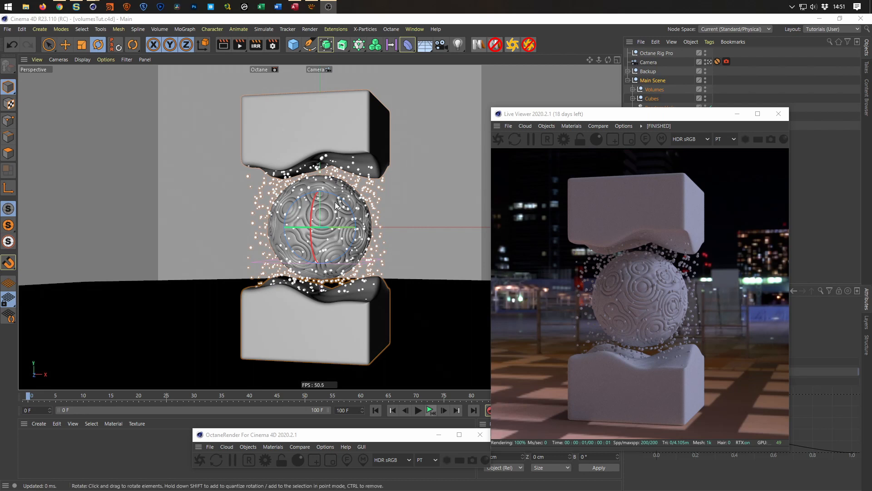
Close the Live Viewer and reset the Main Scene null's heading rotation to 0°.
click(779, 113)
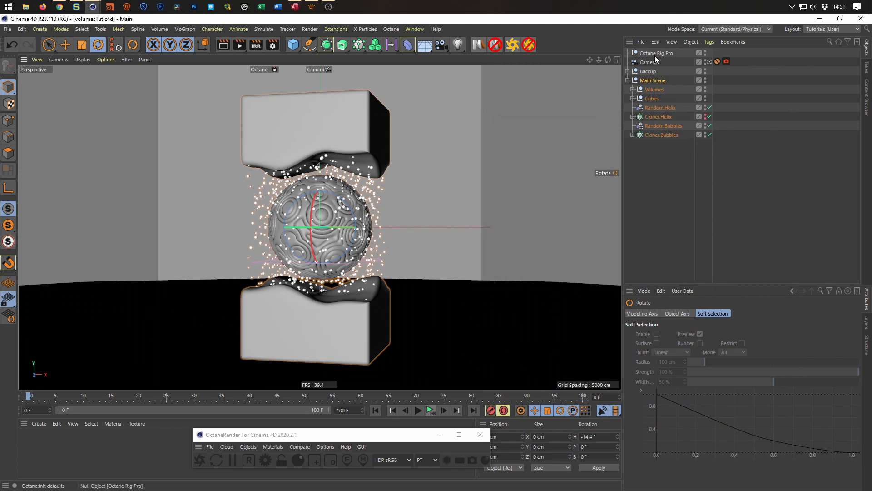
click(654, 81)
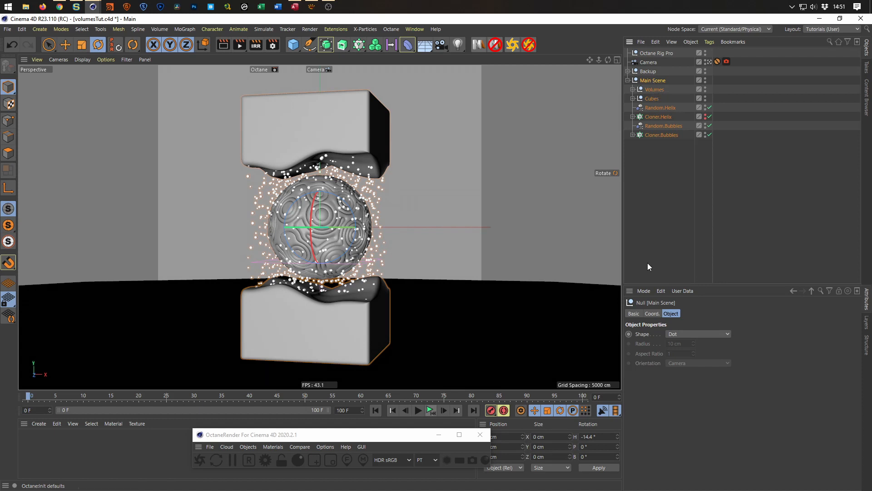
click(652, 313)
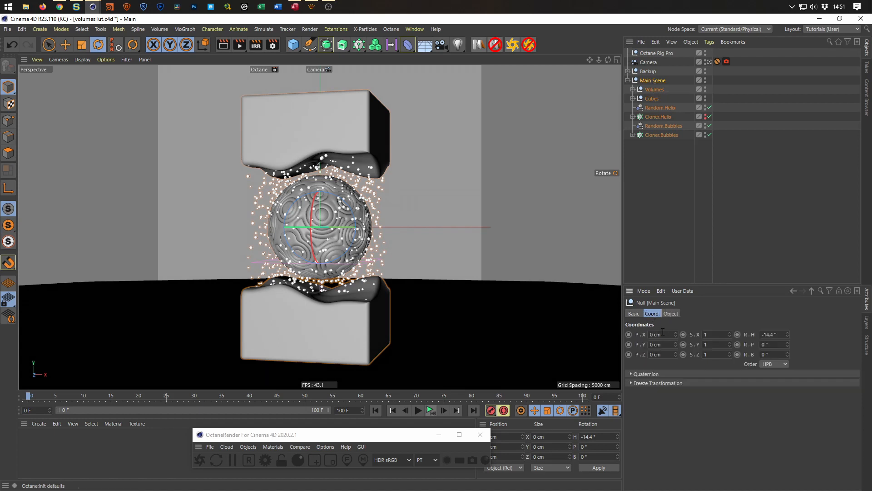
double_click(782, 334)
text(0)
key(Return)
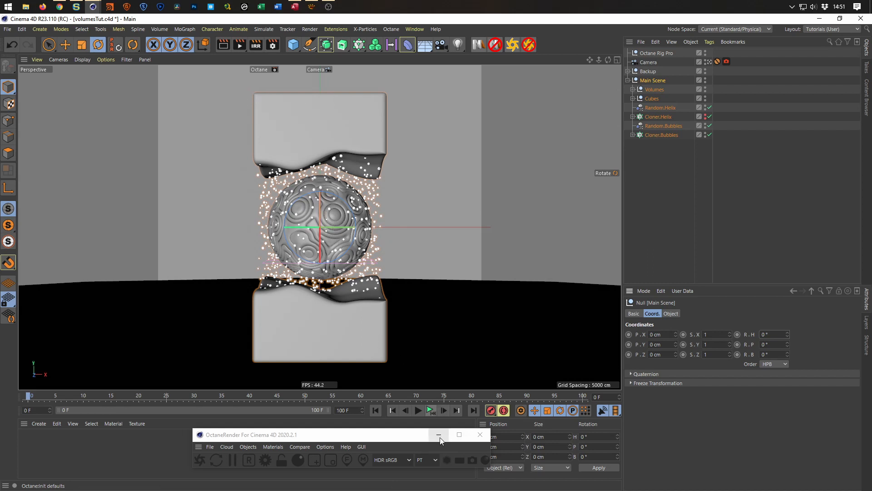
Open the Content Browser and show the Wood folder of the Nikomedia Textures (Octane) library.
drag(380, 429, 555, 415)
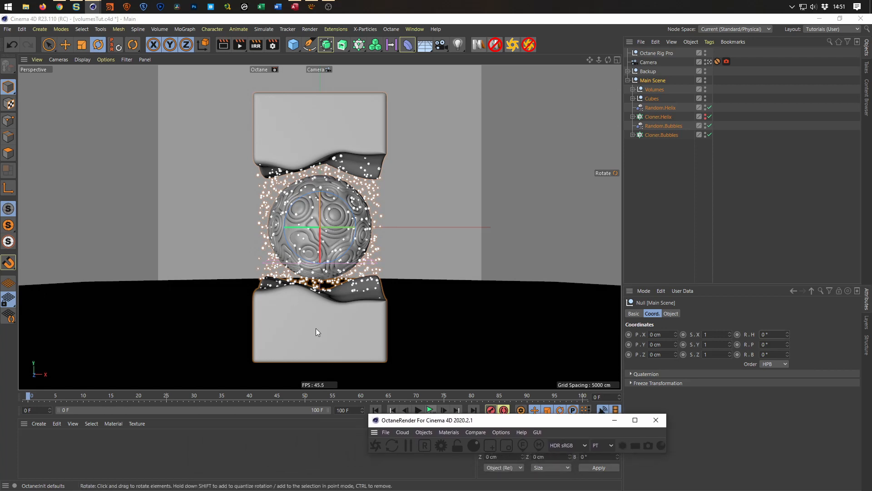
key(shift+F8)
drag(415, 233, 463, 54)
drag(440, 374, 432, 463)
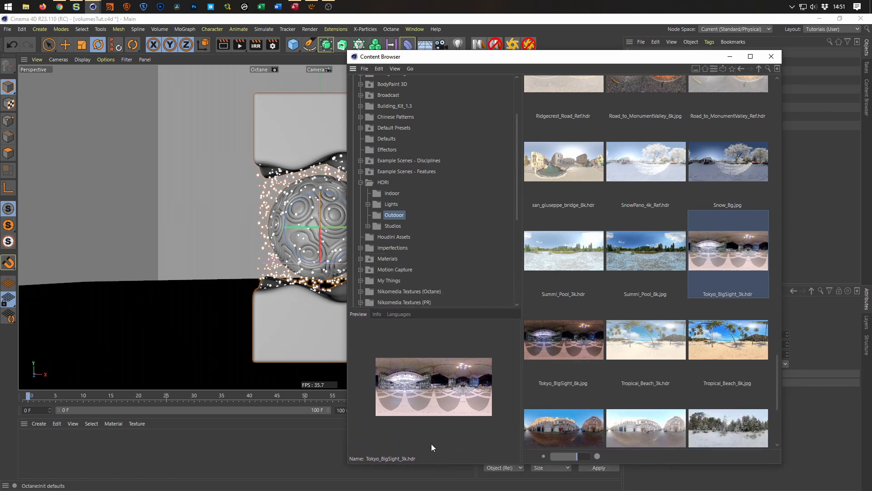
click(362, 182)
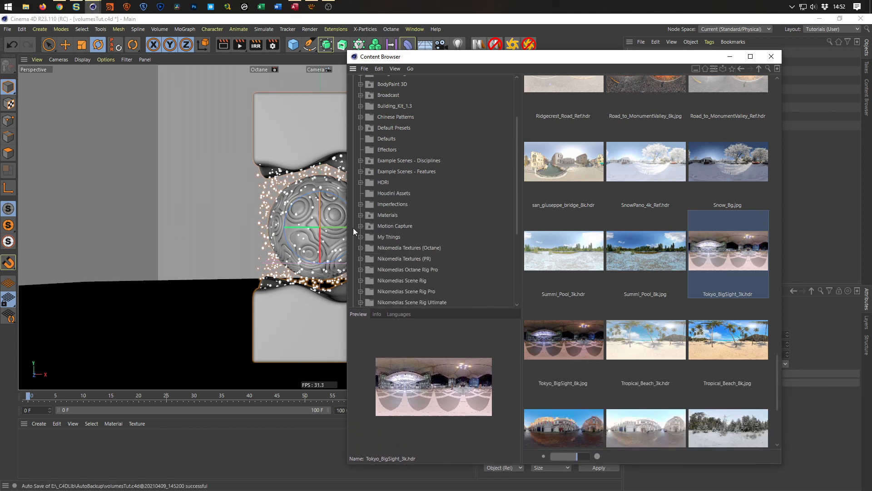
click(360, 248)
scroll(356, 245, down, 3)
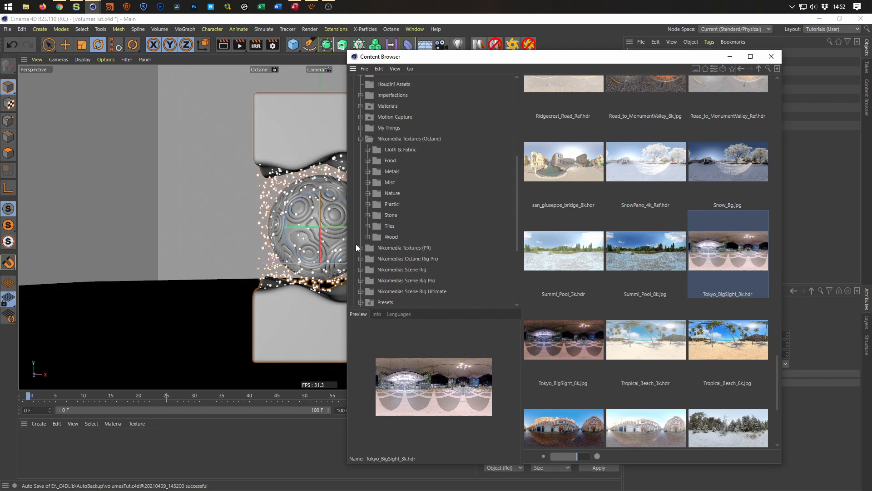
click(376, 234)
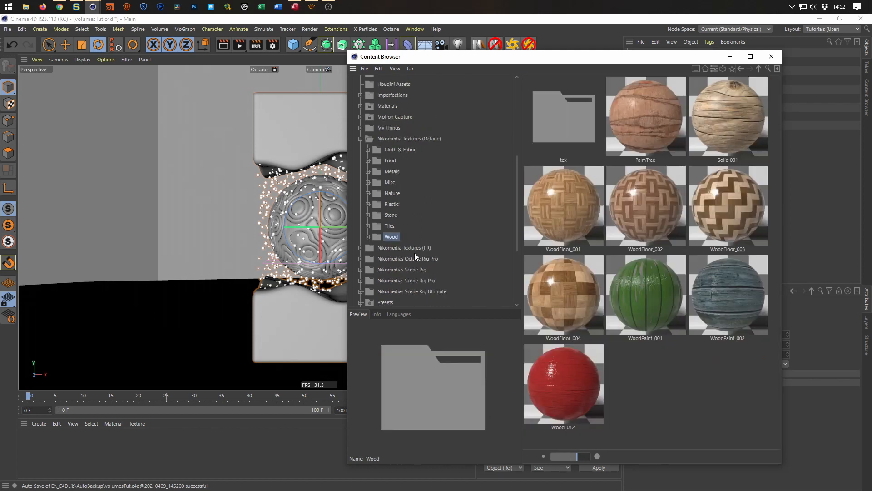
Add the Solid 001 wood material to the scene's materials and close the Content Browser.
click(692, 159)
drag(729, 123, 79, 457)
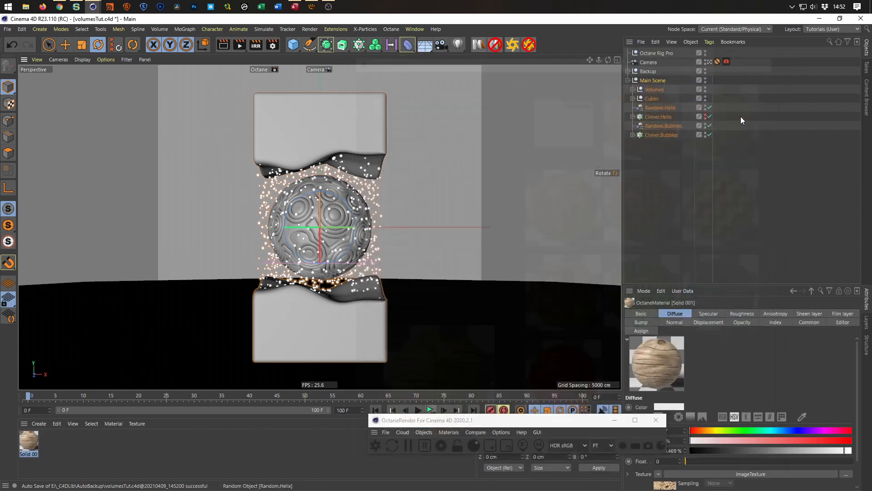
click(771, 57)
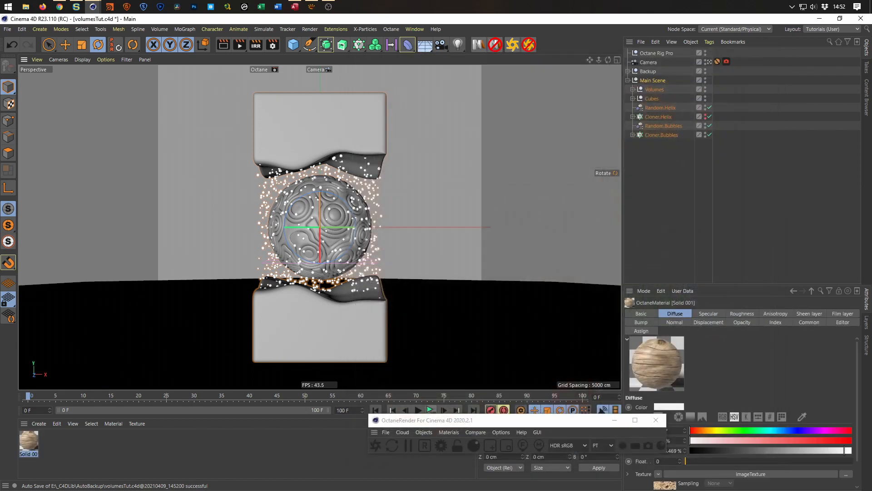
Expand the Cubes null, rename it as WoodCubes, and save the project.
click(633, 98)
click(654, 99)
double_click(654, 99)
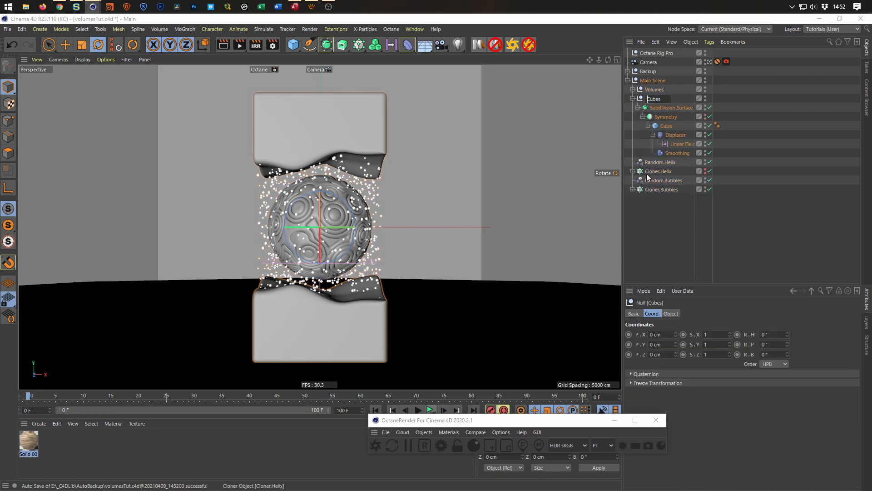
text(Wood)
key(Return)
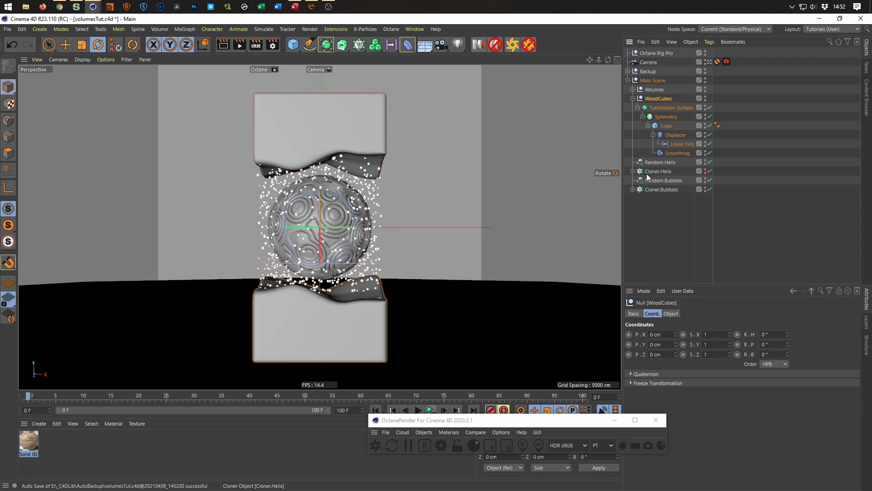
key(ctrl+s)
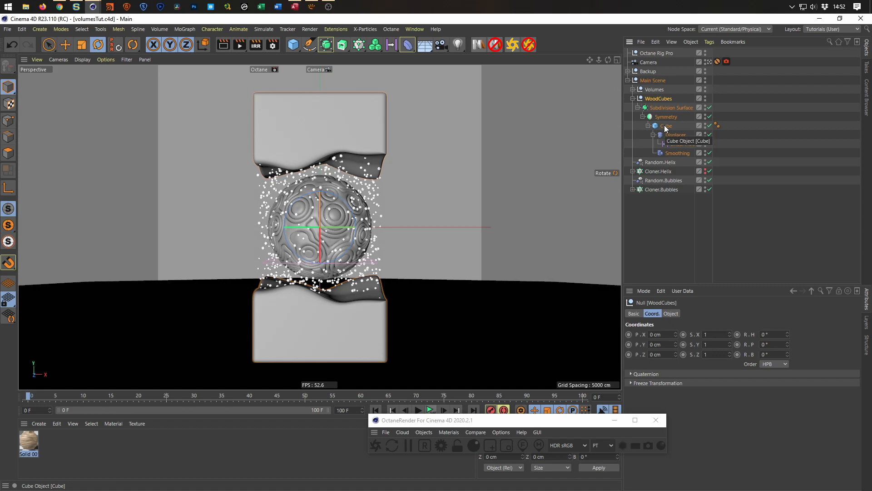
Collapse the Displacer under the cube and apply the Solid 001 material to the Symmetry object of WoodCubes.
click(664, 127)
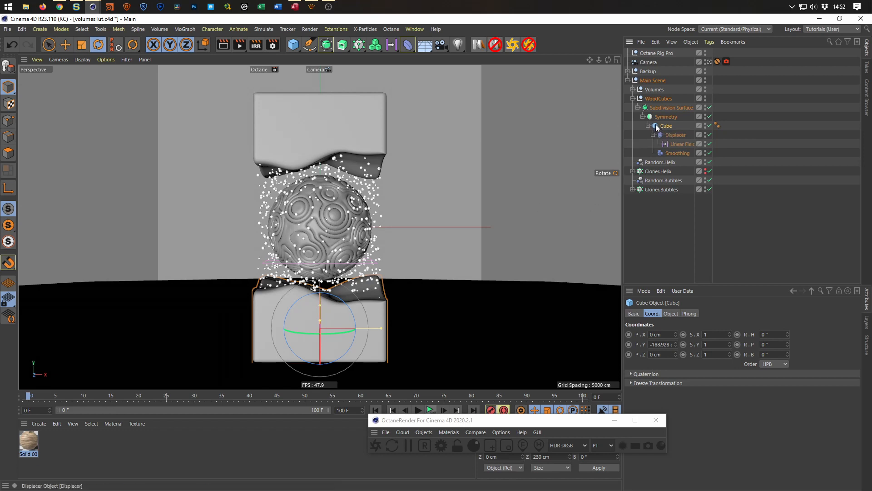
click(654, 135)
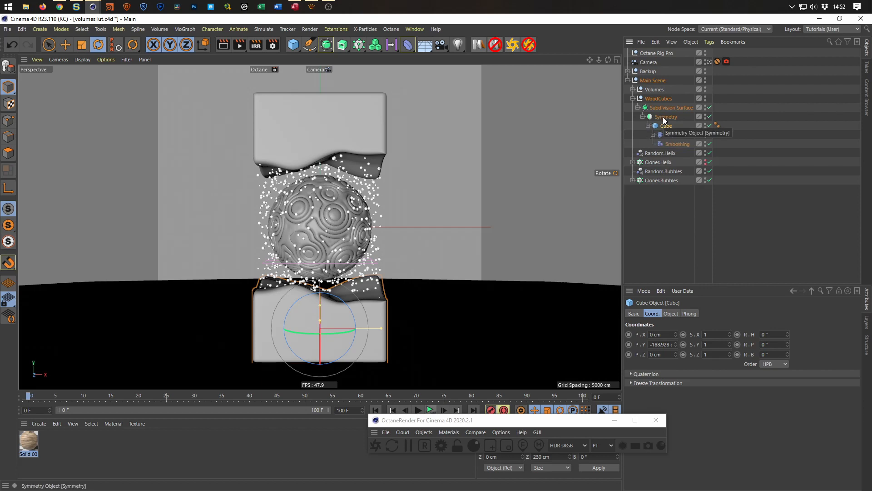
click(28, 440)
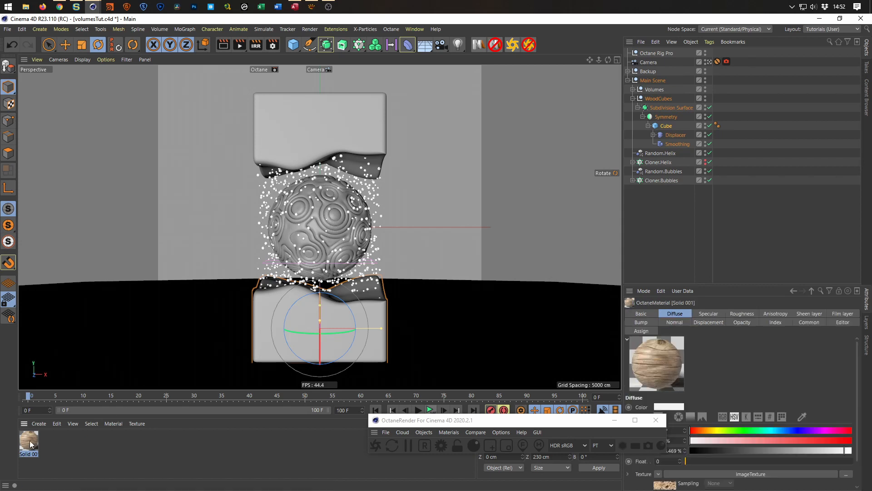
drag(31, 441, 677, 146)
drag(673, 117, 672, 116)
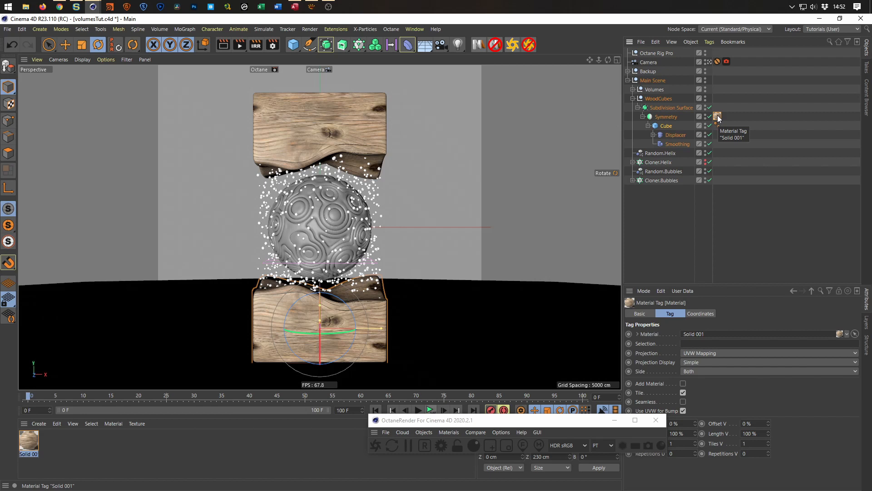
Set the Solid 001 material tag's projection to Cubic and move the OctaneRender window clear of the tag properties.
click(719, 354)
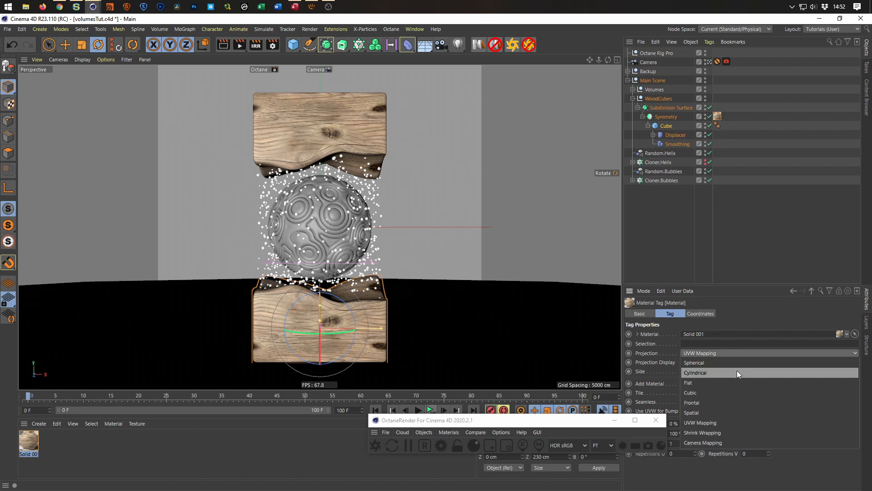
click(731, 395)
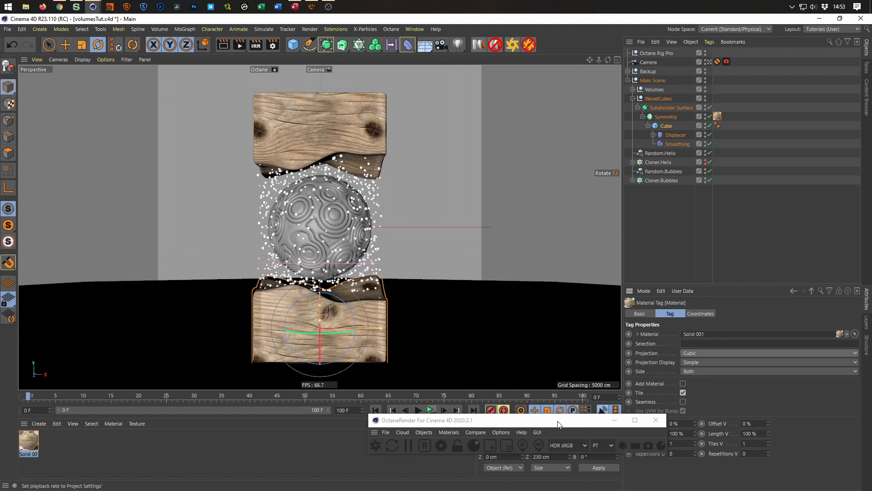
drag(559, 421, 446, 430)
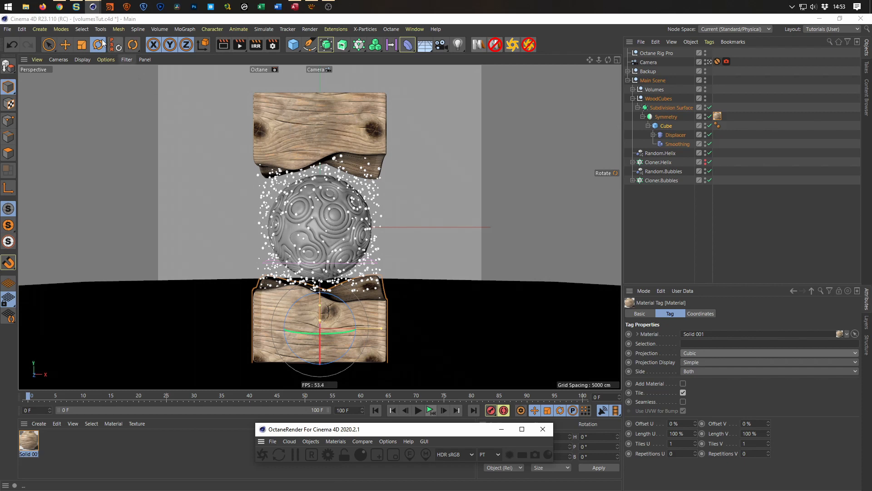
Check the wood blocks' texture in the reference video in the browser, and return to Cinema 4D.
click(59, 7)
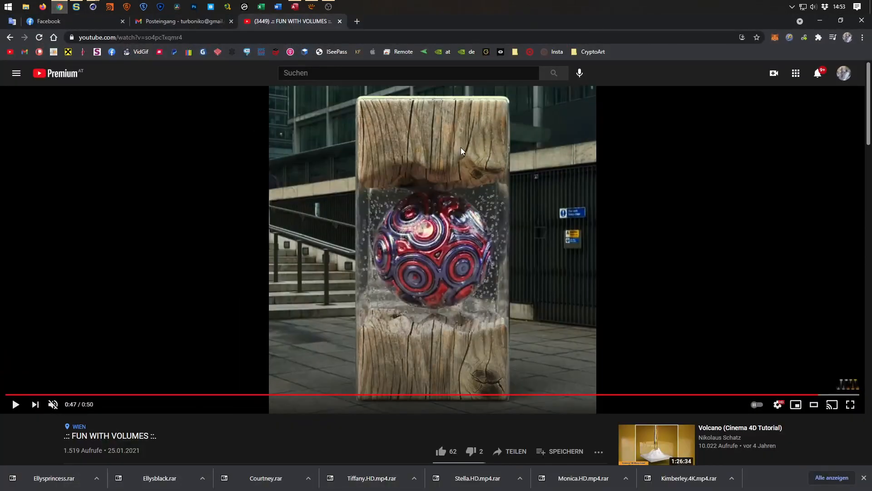
click(820, 21)
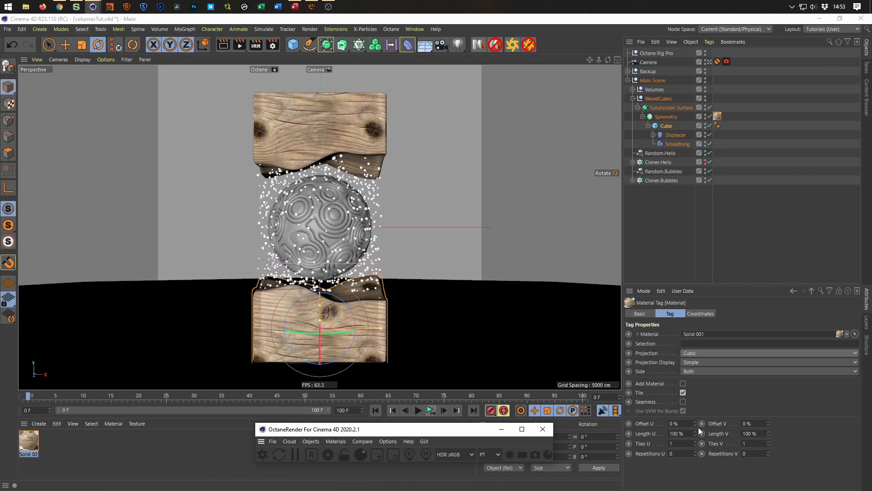
Shift the wood material tag's texture to Offset U -26 % and Offset V 8 %, and save the project.
drag(695, 424, 696, 423)
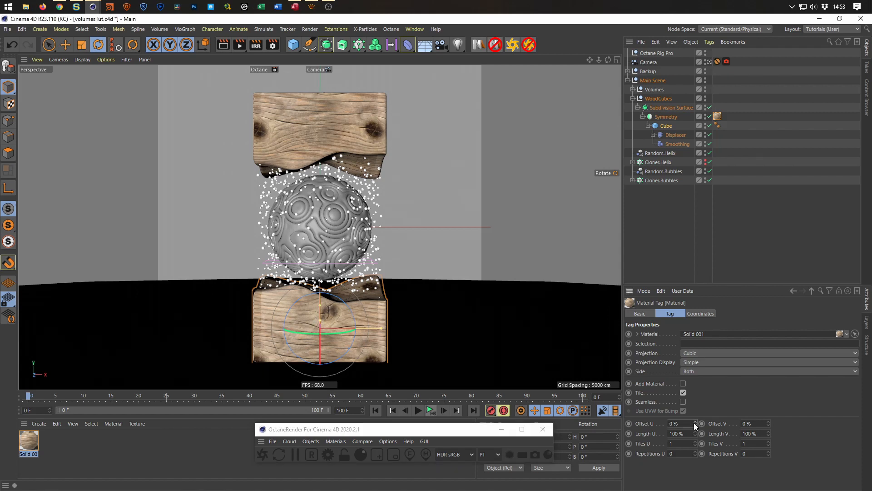
drag(768, 424, 772, 422)
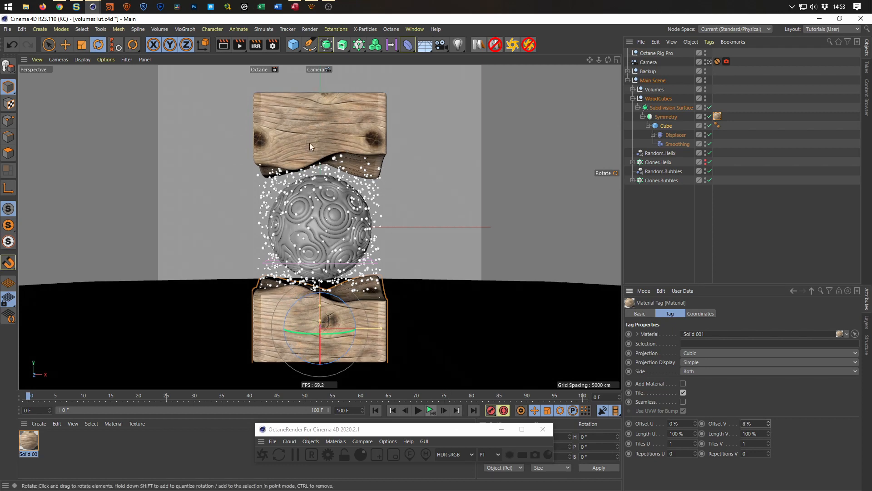
drag(695, 421, 690, 443)
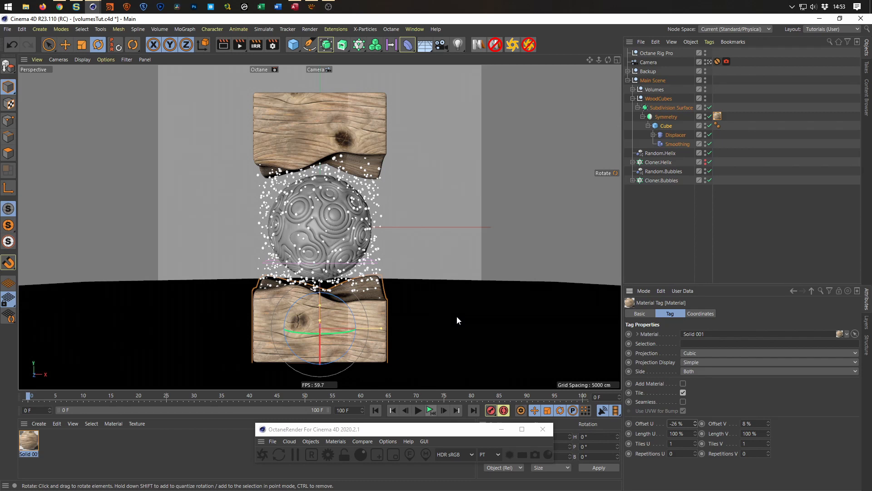
key(ctrl+s)
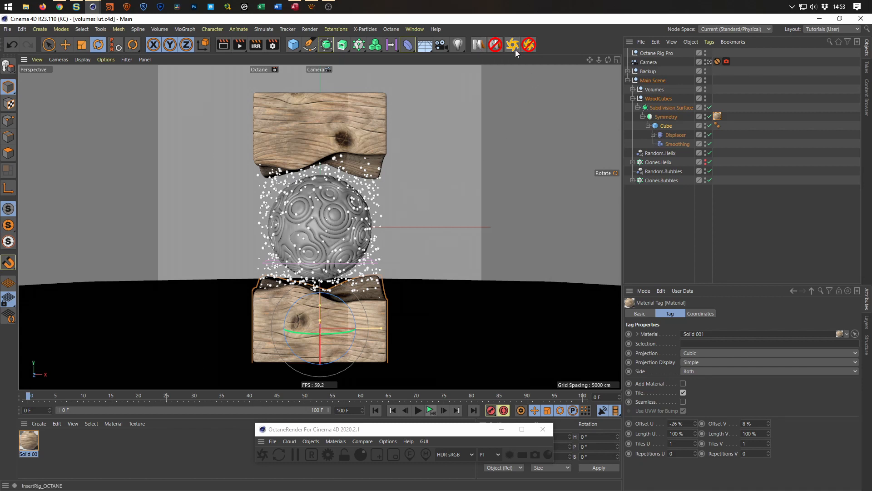
Start the Octane live render and position the Live Viewer over the viewport, clear of the object list and tag properties.
click(262, 455)
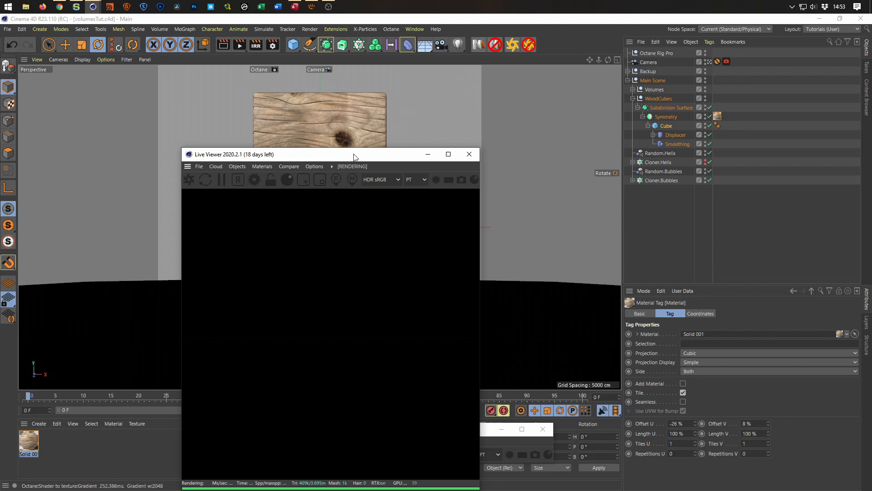
drag(355, 157, 654, 136)
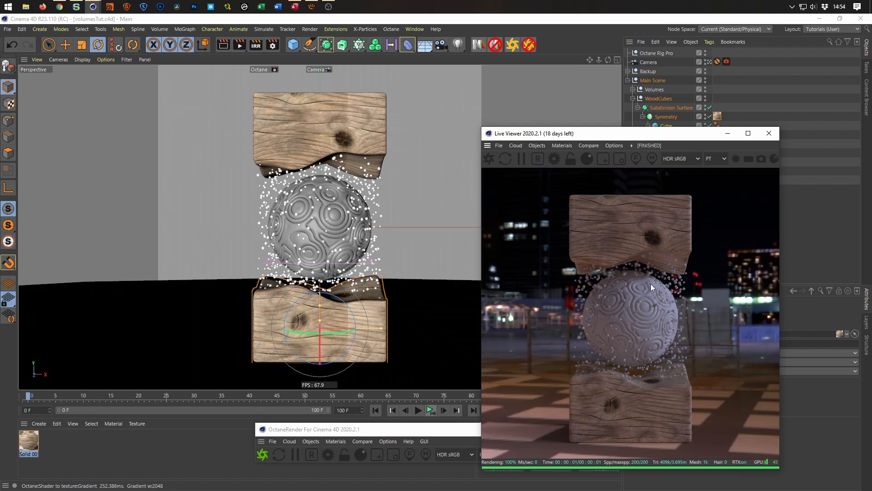
drag(635, 139, 293, 121)
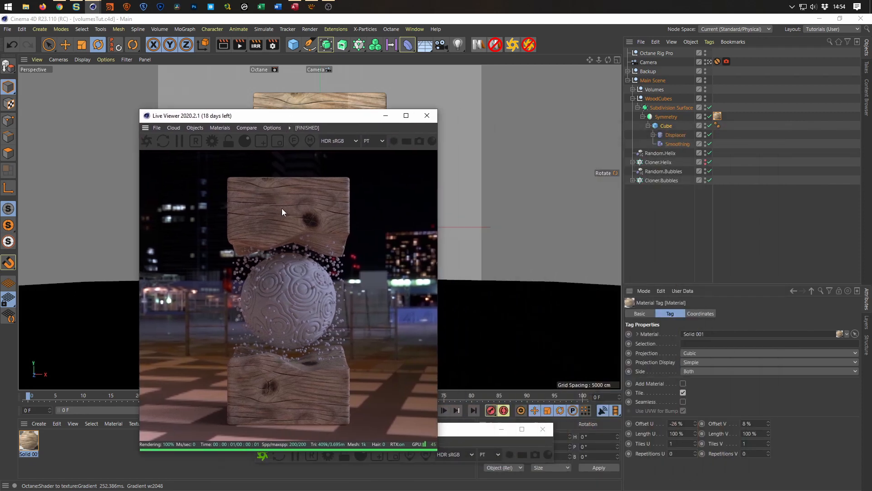
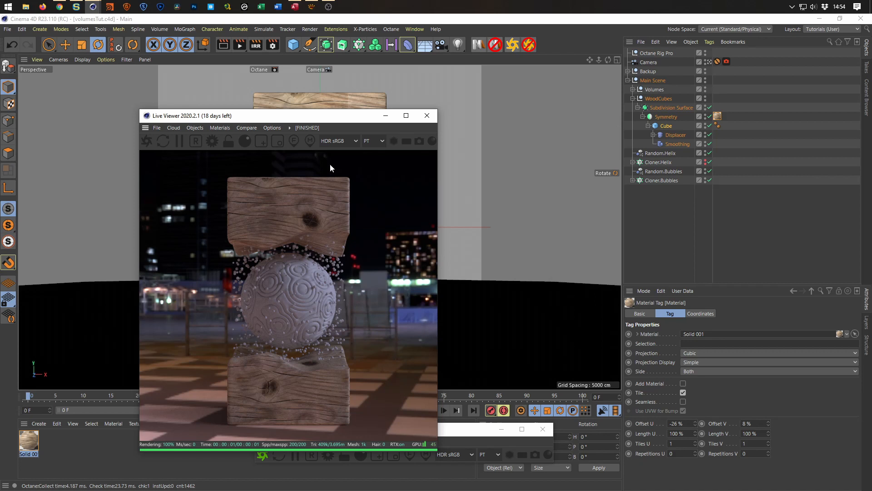
Set the wood material tag's P.Z coordinate to 50 cm and save the project.
drag(346, 122, 464, 125)
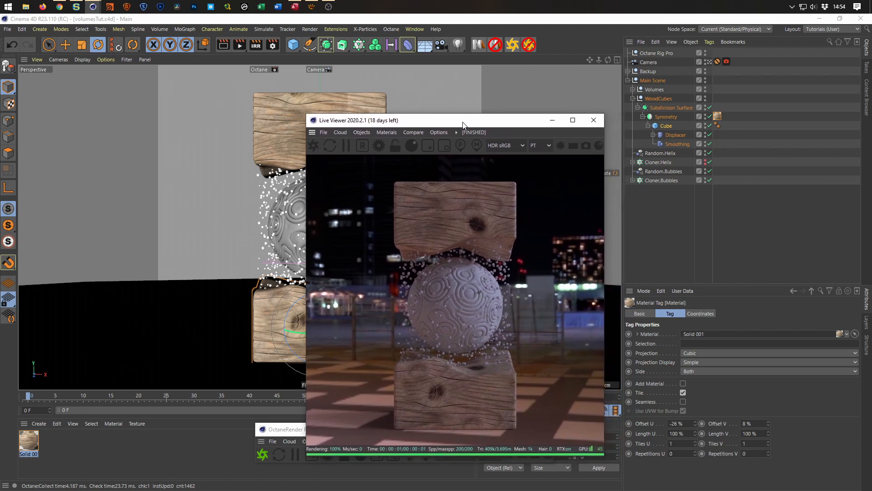
click(719, 117)
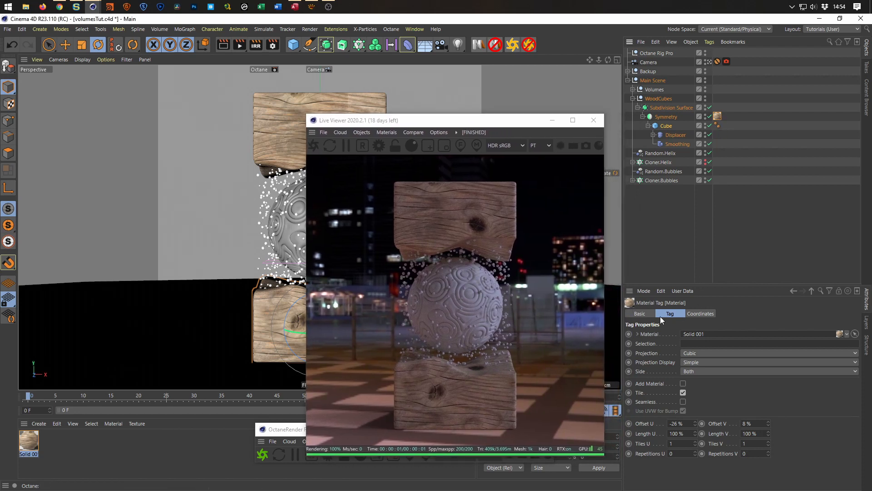
click(701, 314)
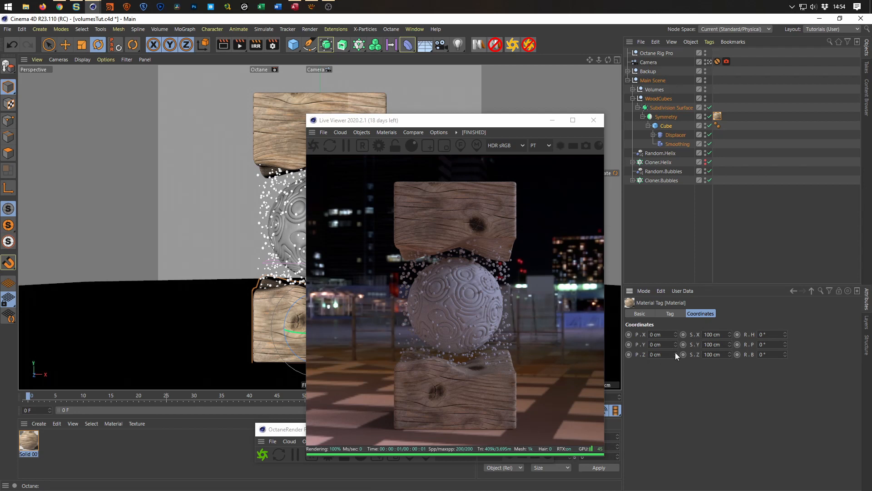
drag(677, 354, 677, 350)
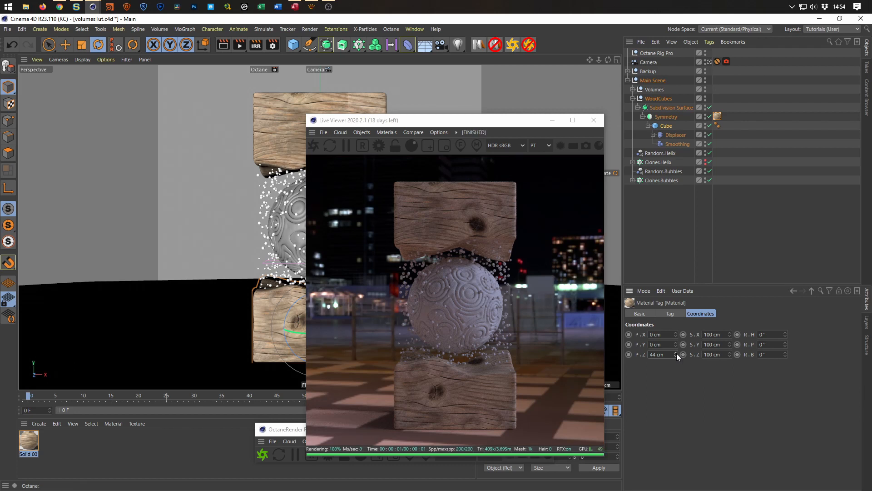
drag(676, 358, 676, 353)
click(312, 148)
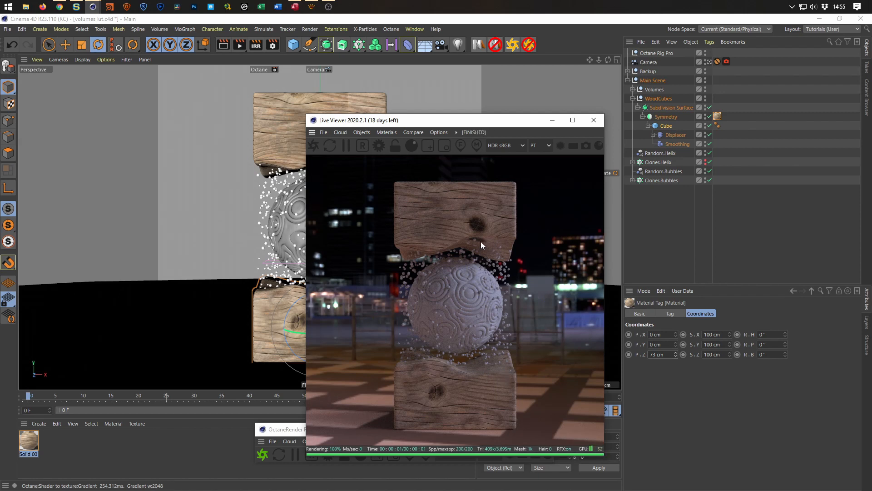
drag(668, 355, 616, 373)
text(50)
key(Return)
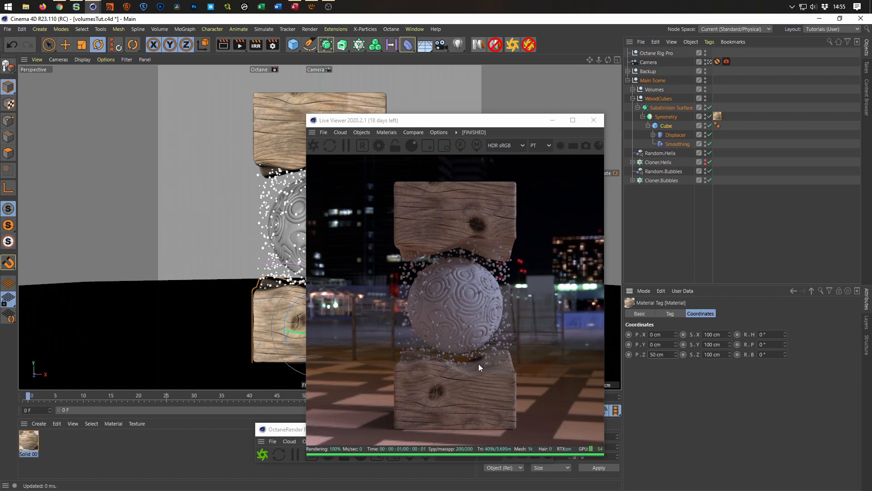
drag(479, 128, 708, 124)
key(ctrl+s)
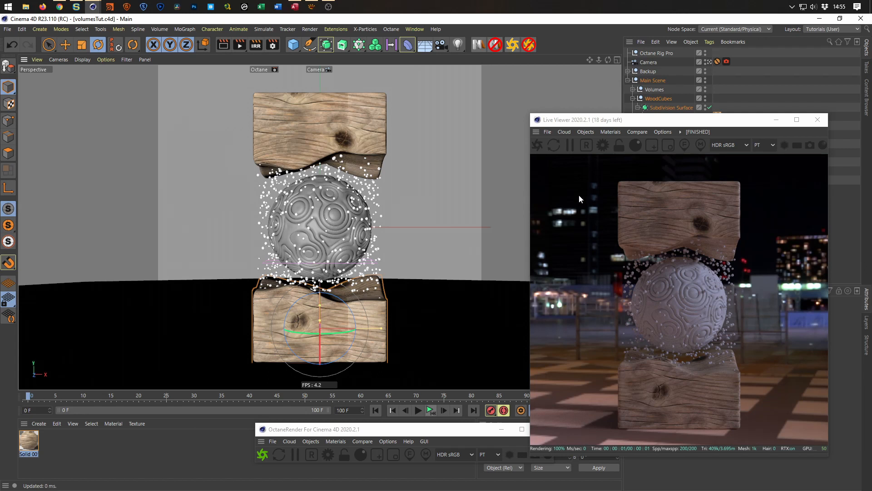
Expand the Volumes group with the Live Viewer clear of it, and check the sphere in the browser's reference video.
click(821, 119)
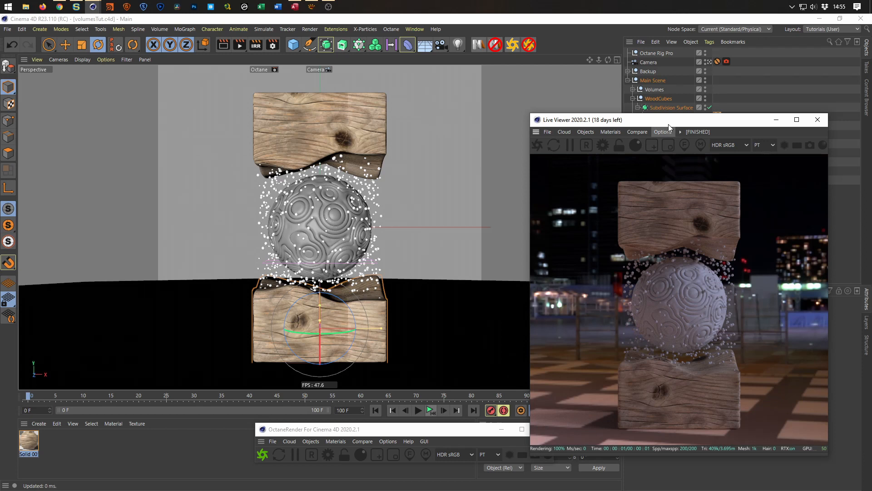
click(633, 89)
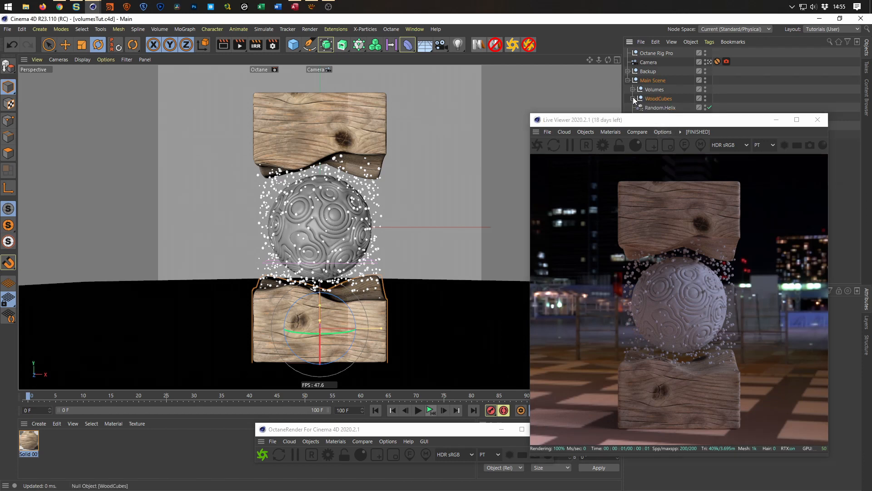
drag(642, 121, 654, 150)
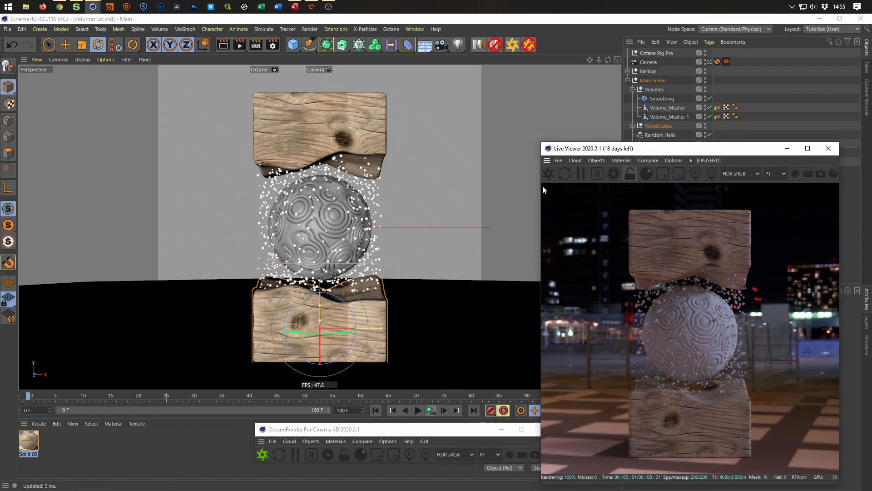
click(60, 7)
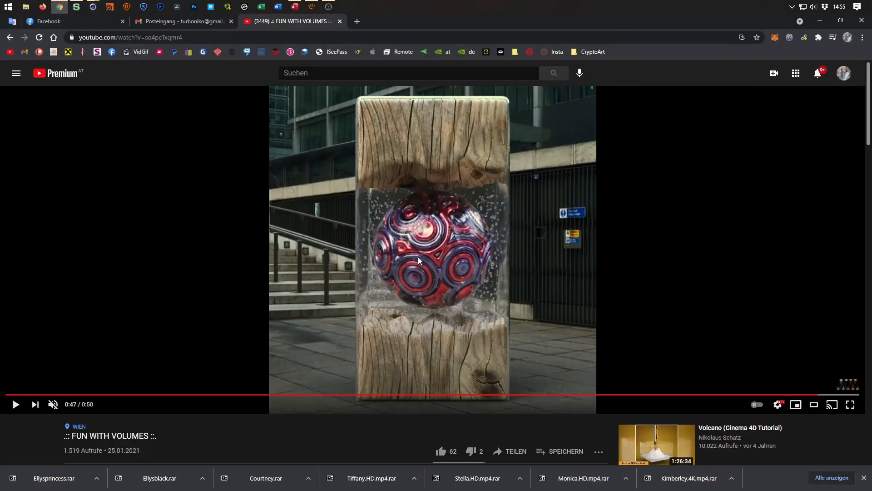
click(821, 21)
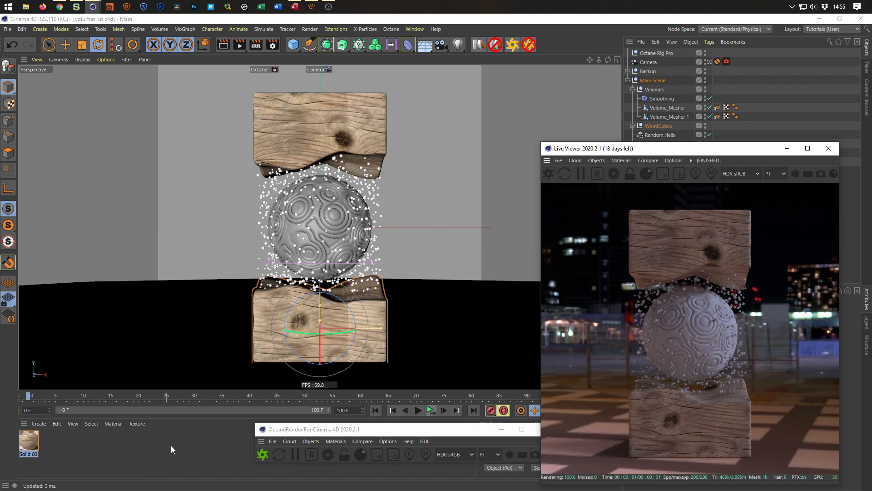
Add the Misc_001 material from the Metals folder of Nikomedia Textures (Octane) to the scene.
key(shift+F8)
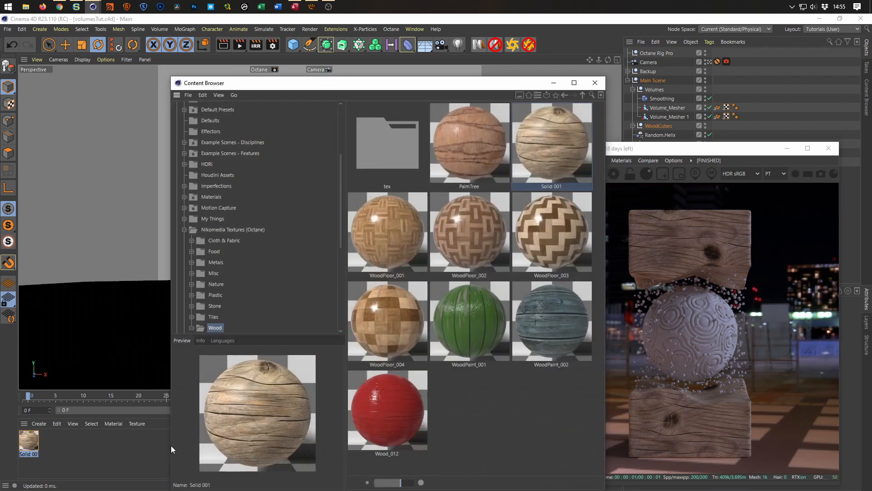
click(216, 263)
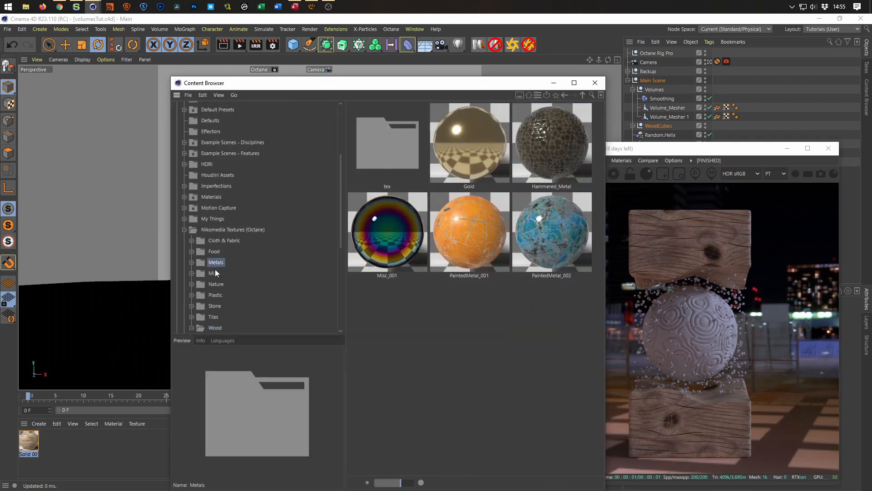
drag(390, 235, 60, 442)
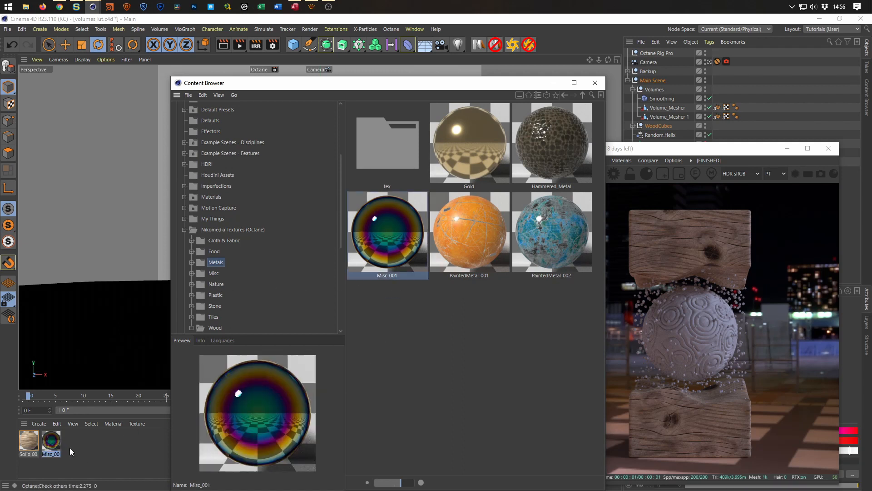
click(595, 83)
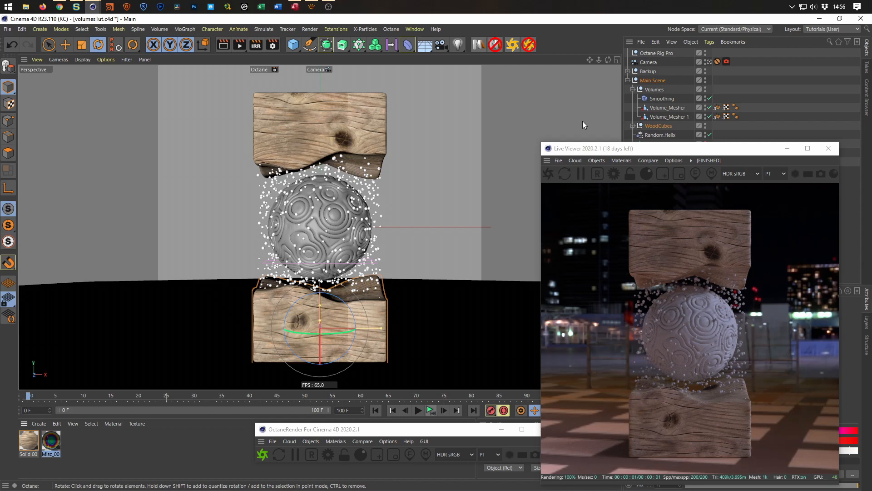
Compare with the reference video in the browser, return to Cinema 4D and assign Misc_001 to the Volume_Mesher object.
click(59, 6)
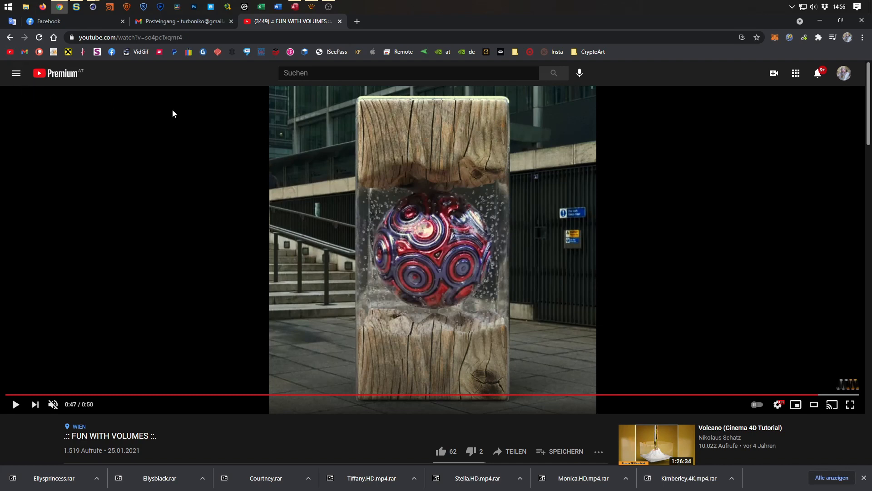
click(817, 22)
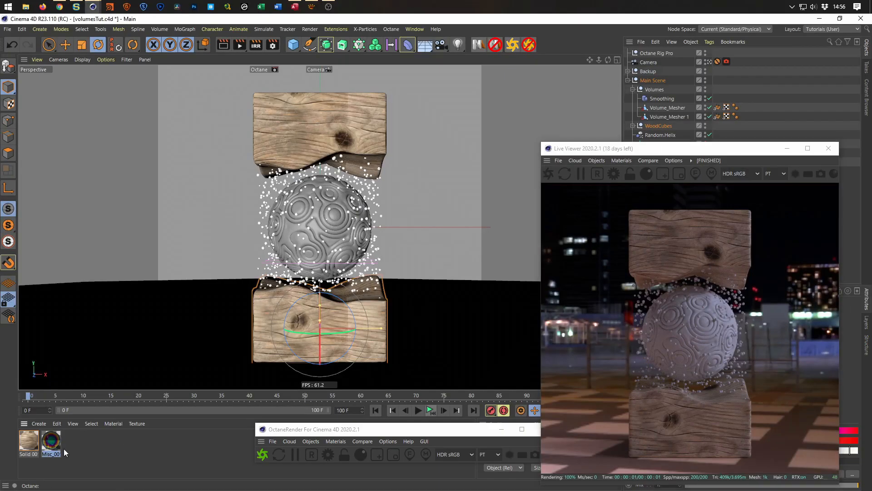
drag(55, 443, 674, 110)
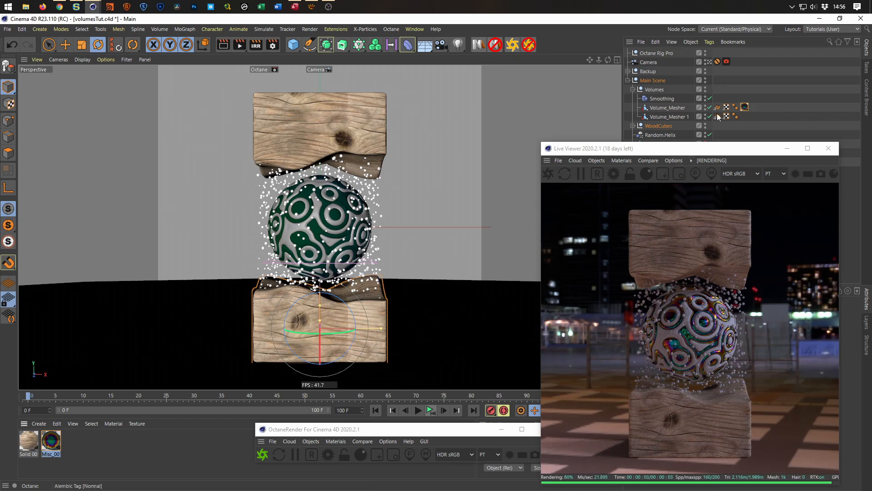
View the sphere close up through the default camera, hide the Camera object in the viewport and save the project.
click(710, 61)
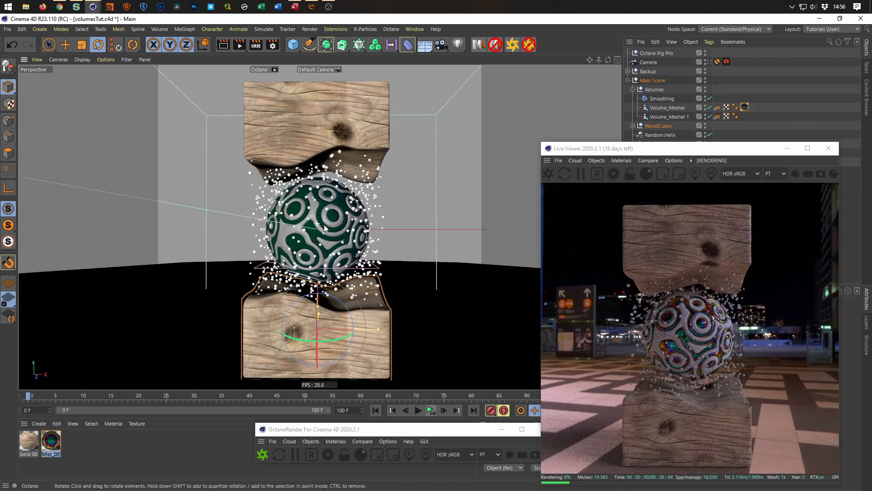
scroll(365, 213, up, 5)
scroll(364, 212, up, 2)
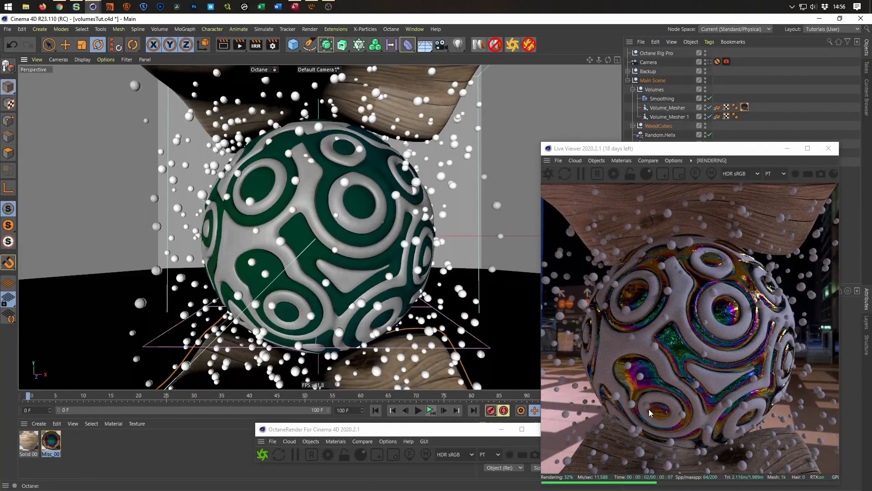
click(706, 62)
key(ctrl+s)
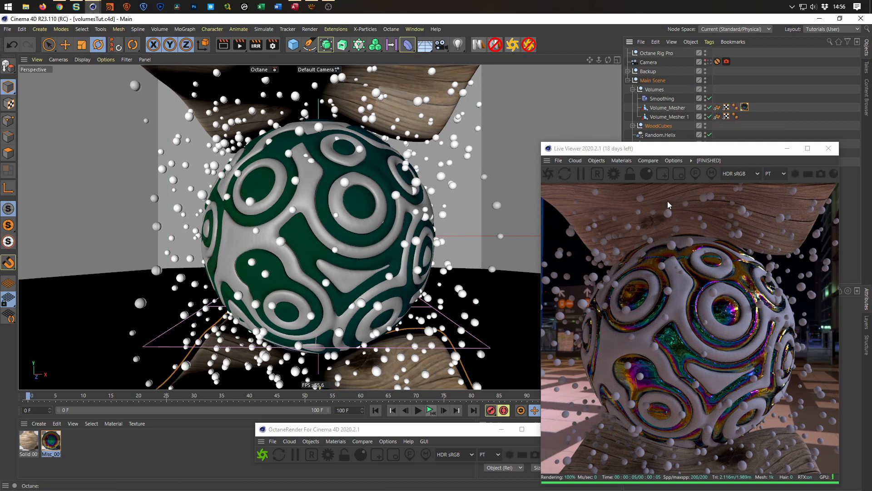
drag(387, 258, 384, 231)
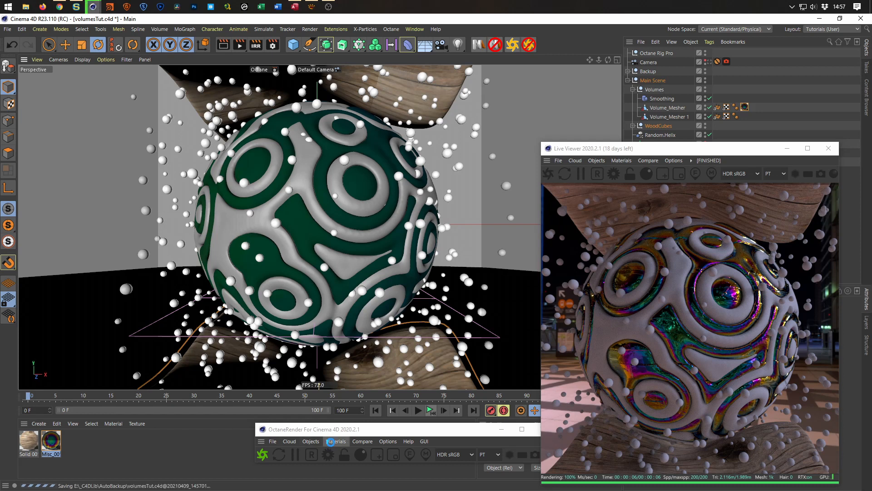
Open the Octane Node Editor over the viewport and create a new Octane material in it.
click(332, 444)
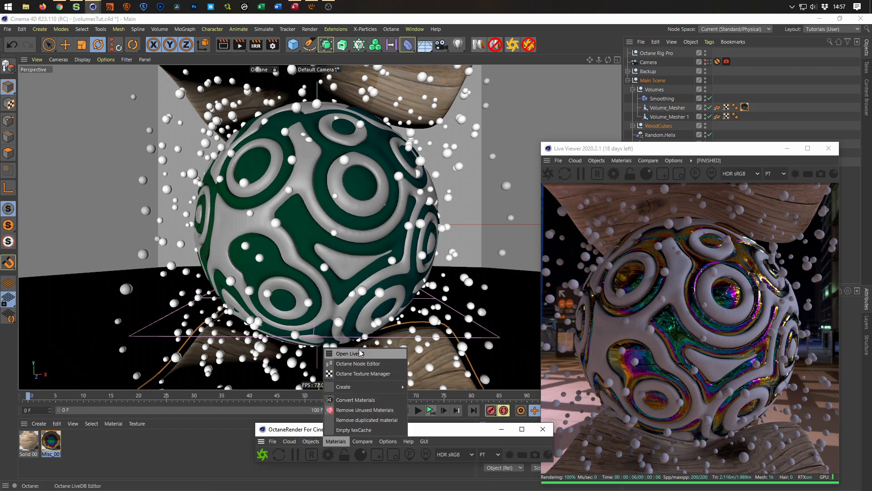
click(358, 364)
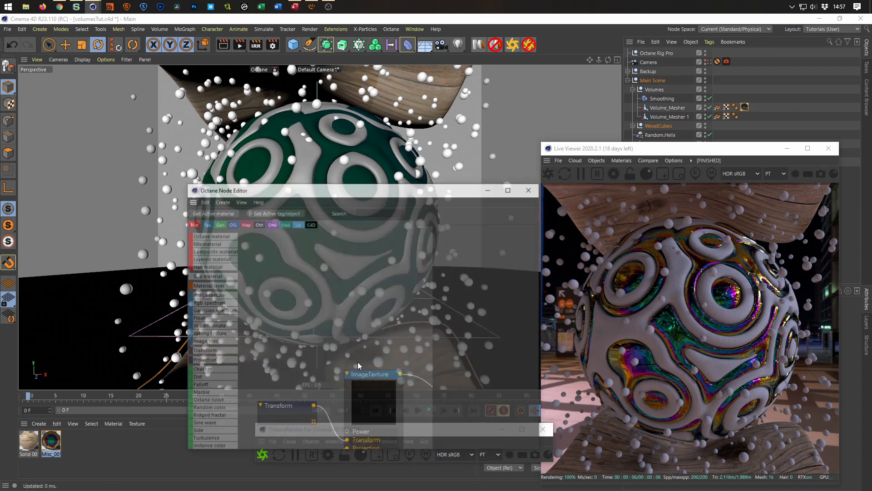
drag(364, 191, 179, 63)
click(179, 463)
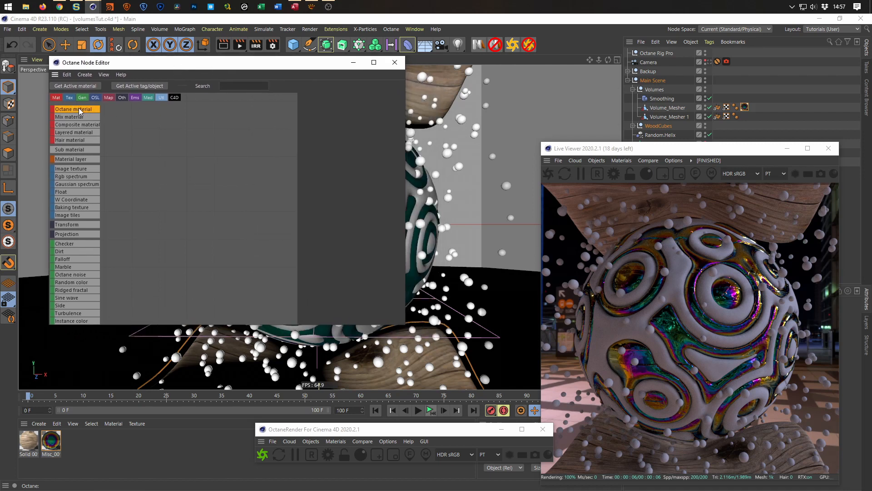
drag(214, 151, 216, 150)
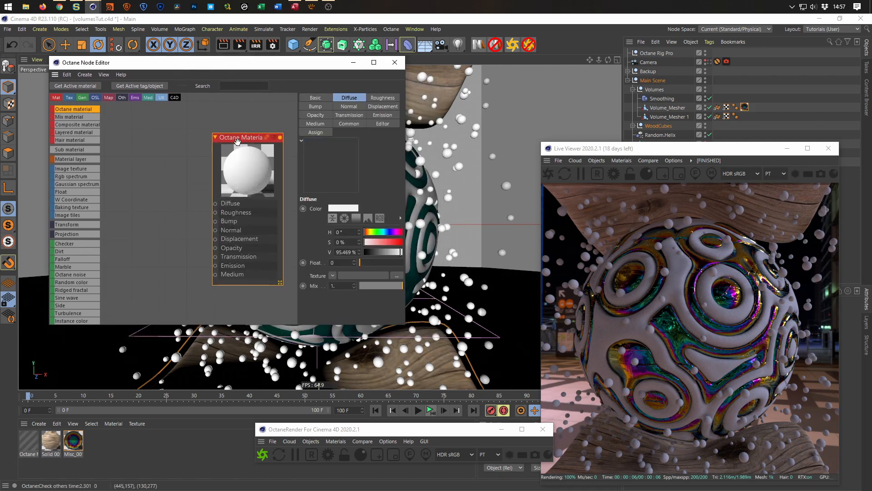
Set the new Octane material's type to Glossy and enlarge the node editor window to show more of its properties.
click(325, 98)
click(358, 231)
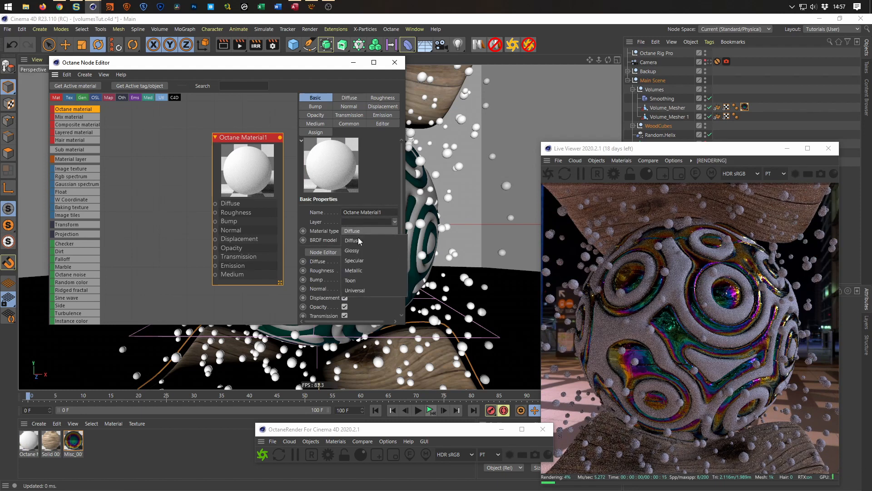
click(362, 252)
click(358, 240)
click(356, 277)
click(356, 238)
click(356, 270)
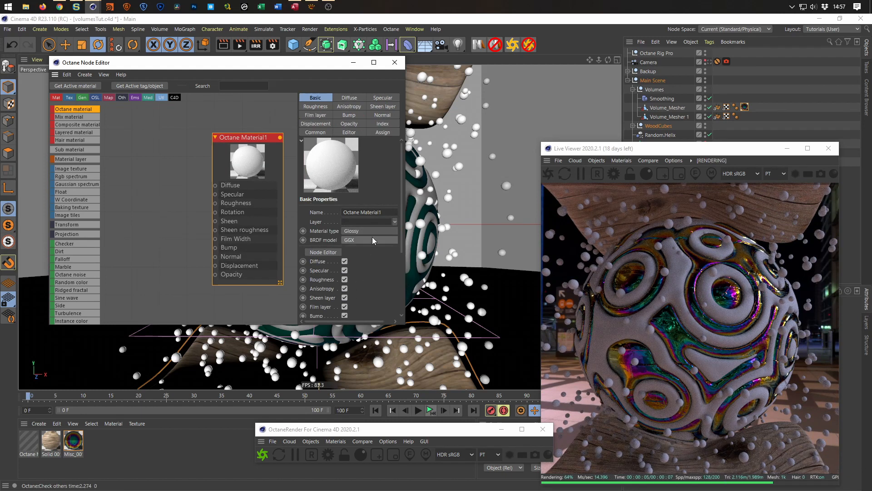
drag(405, 197, 456, 202)
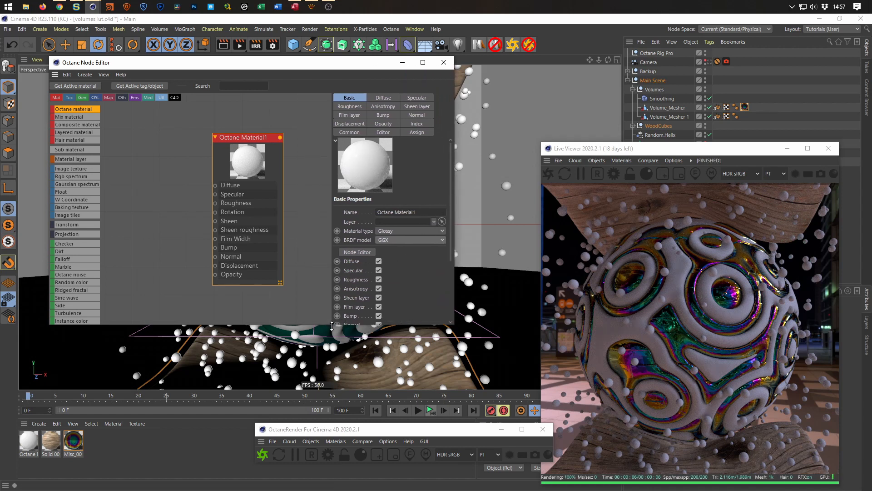
drag(332, 325, 332, 391)
Connect an RGB spectrum node to the glossy material's Diffuse input, set its V to 12 %, and space the nodes apart.
drag(216, 185, 175, 196)
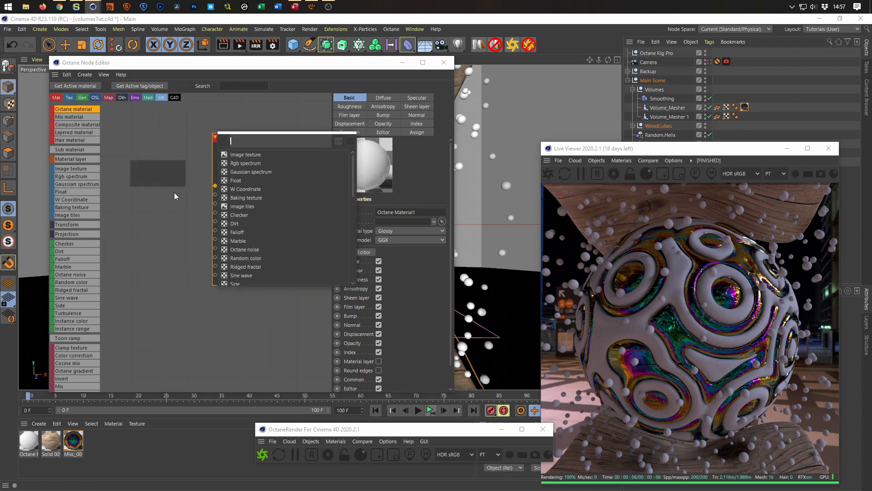
click(243, 163)
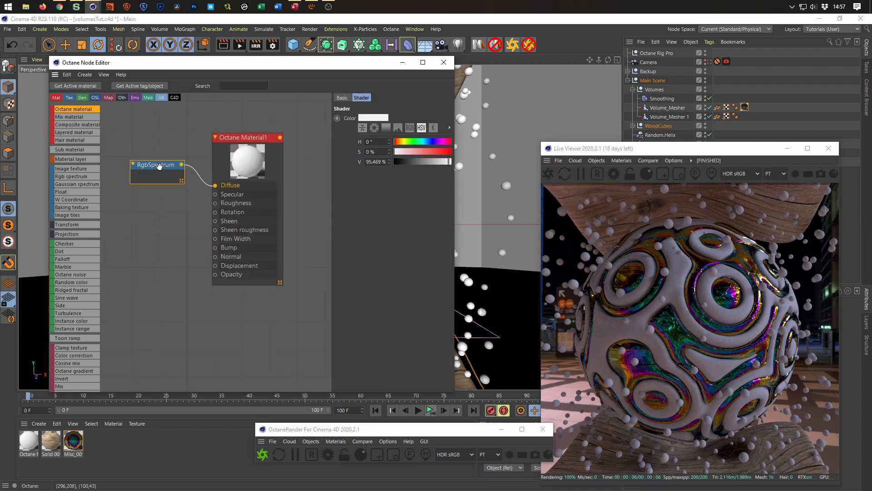
drag(163, 166, 171, 166)
click(402, 161)
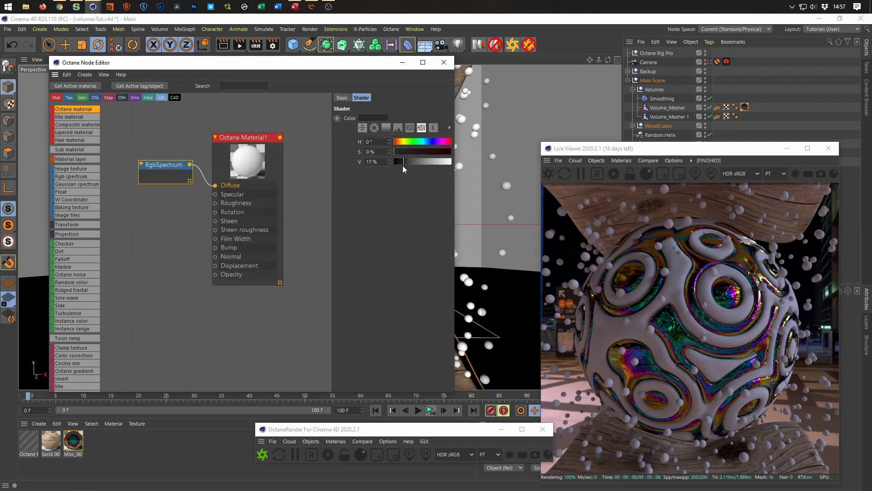
click(401, 162)
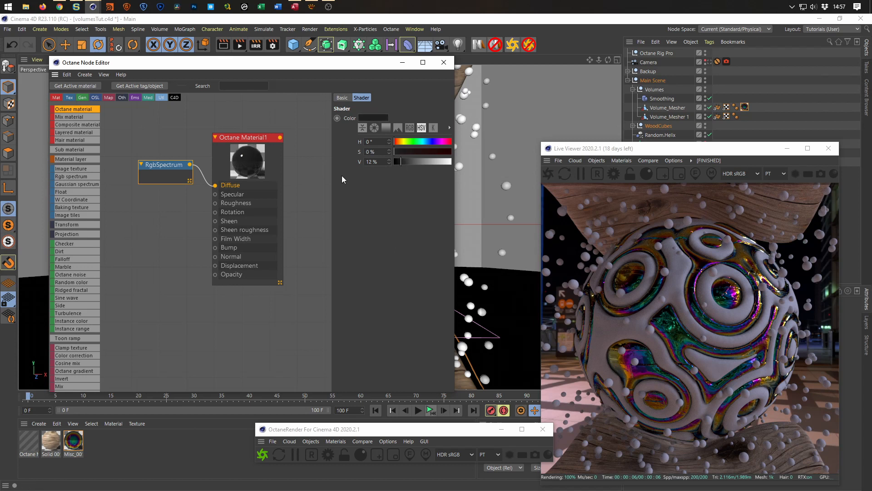
drag(249, 139, 274, 128)
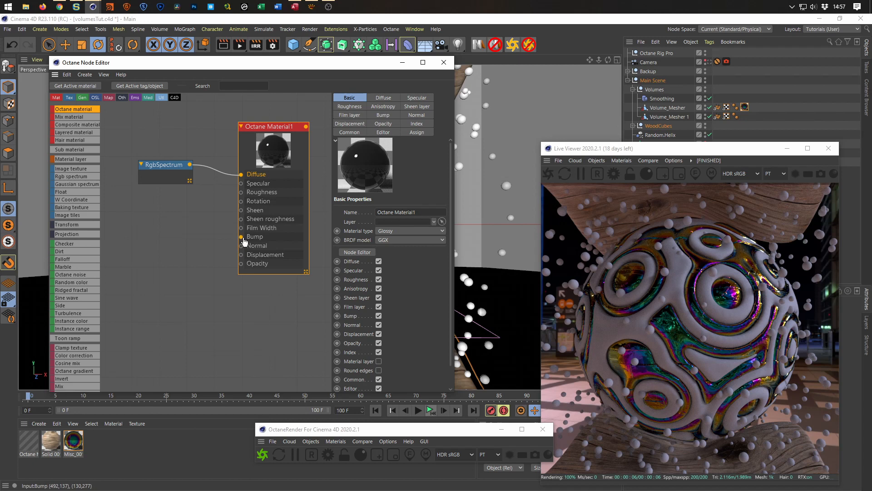
Add a Noise node beside the glossy material's node and set its noise type to Naki.
scroll(82, 351, down, 10)
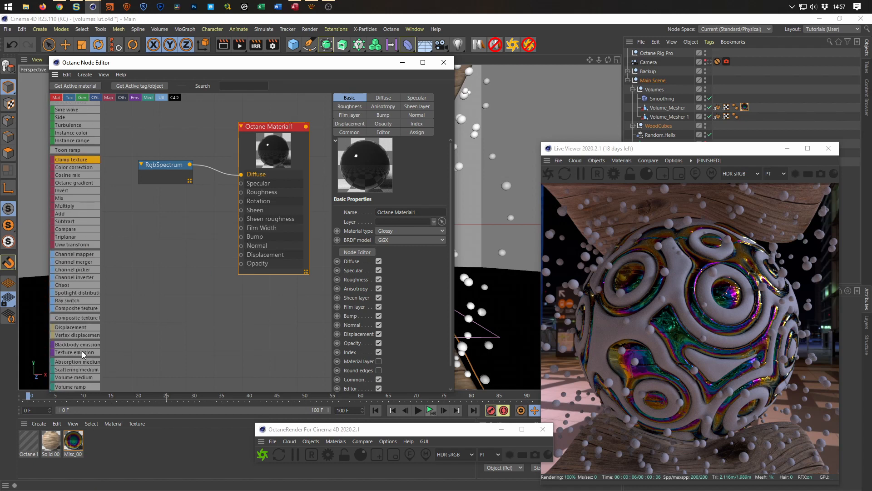
scroll(82, 351, down, 4)
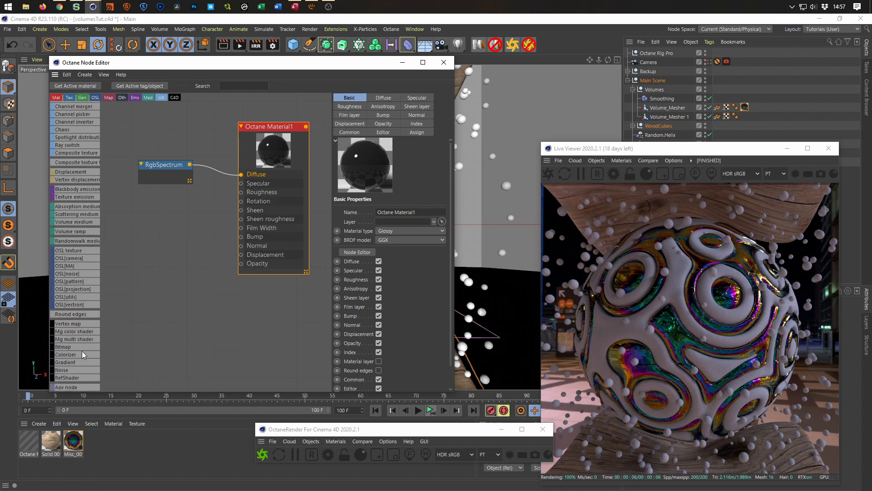
drag(160, 239, 160, 239)
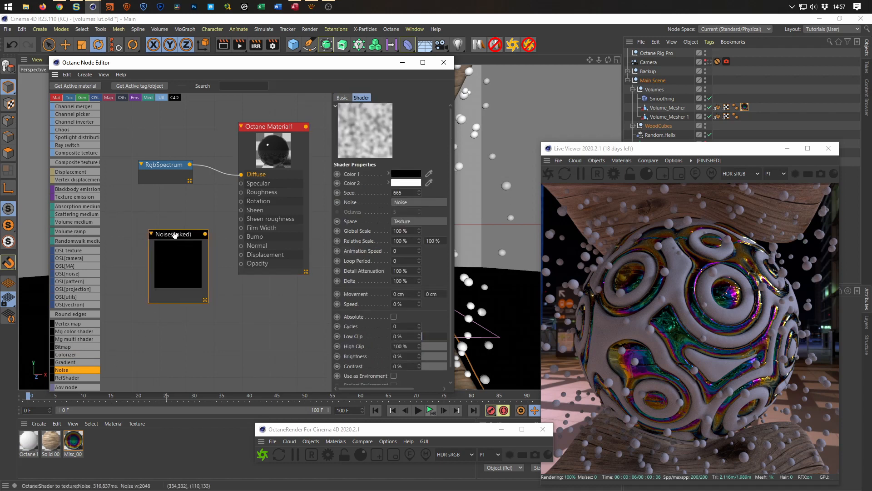
click(418, 202)
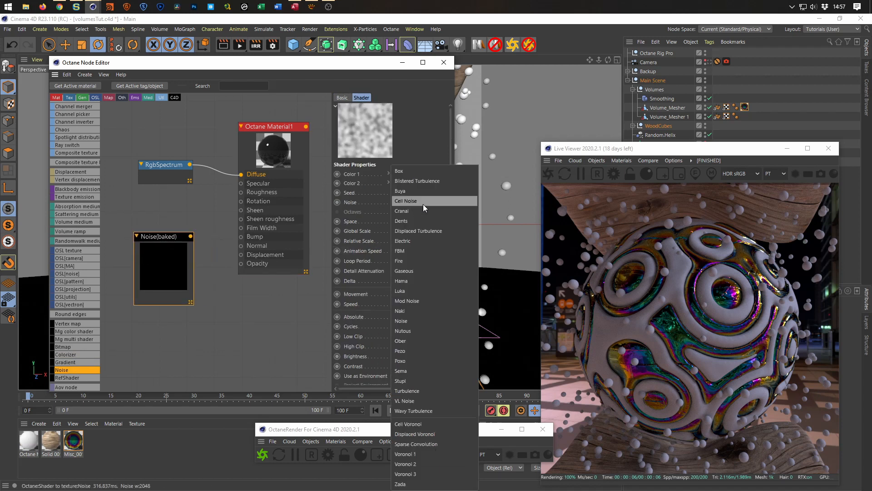
click(421, 313)
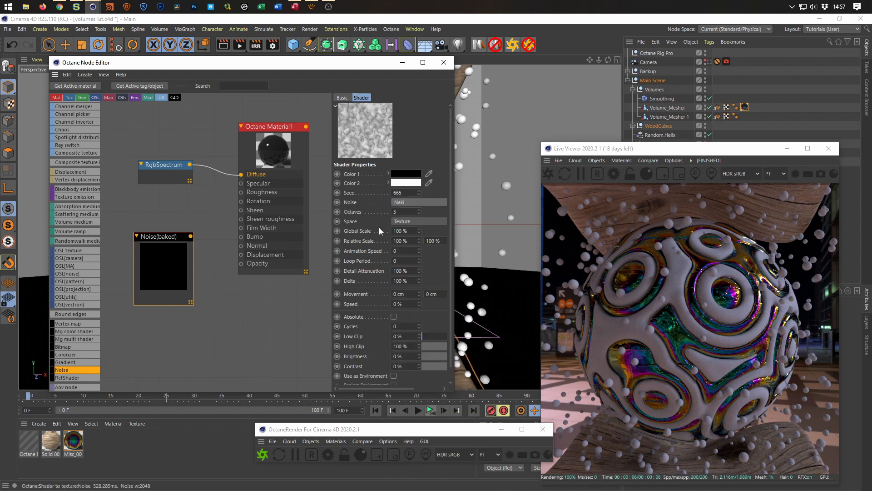
Set the noise's space to Object, connect it to the material's Bump input, and reposition the RGB spectrum node for clearer spacing.
click(407, 222)
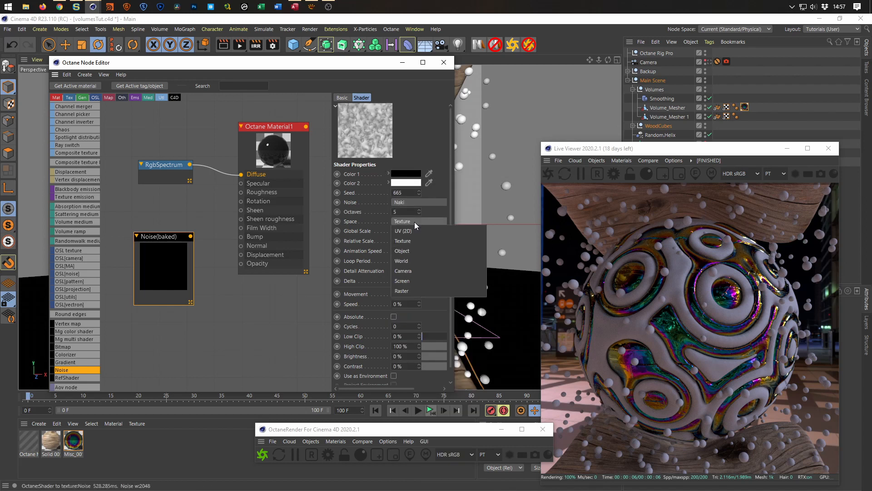
click(418, 250)
drag(195, 241, 241, 246)
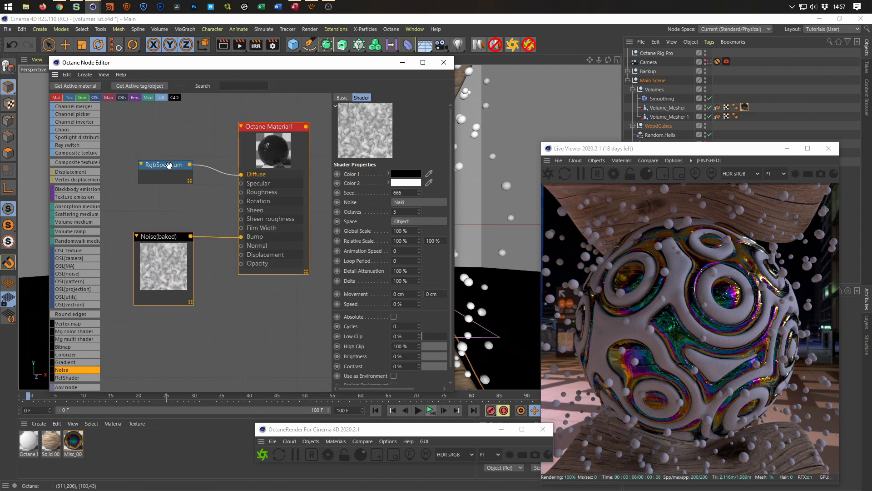
drag(169, 165, 158, 143)
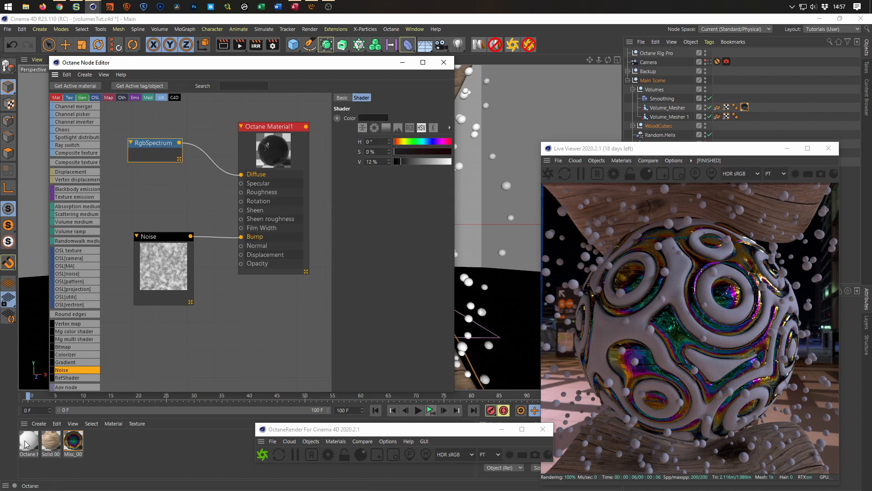
Apply the dark glossy material to Volume_Mesher 1 and uncover the viewport for a closer view of the sphere.
drag(25, 444, 671, 119)
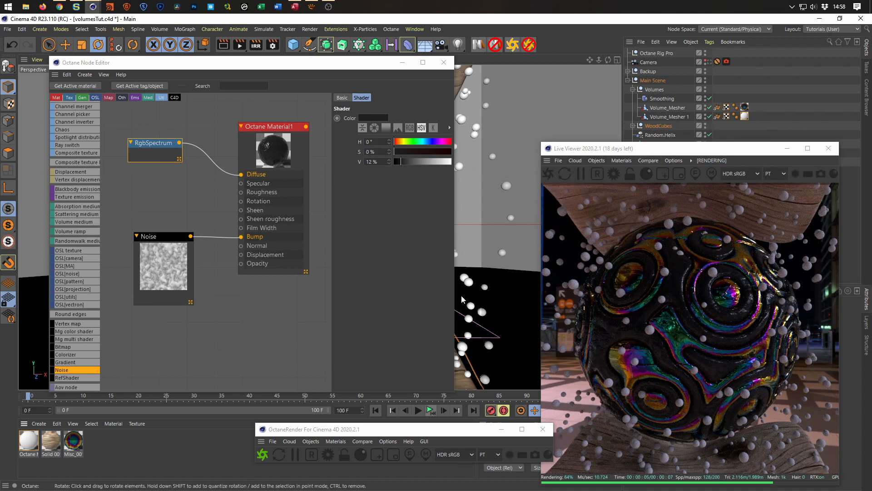
drag(359, 71, 313, 381)
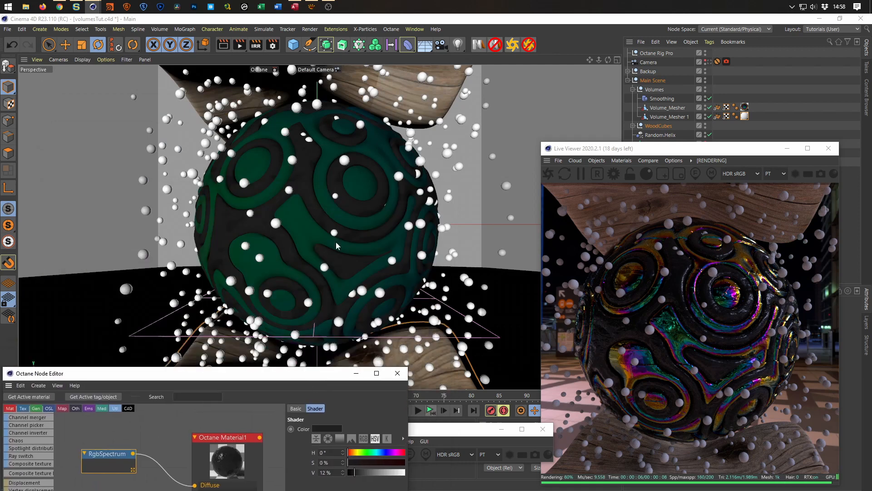
scroll(366, 241, up, 2)
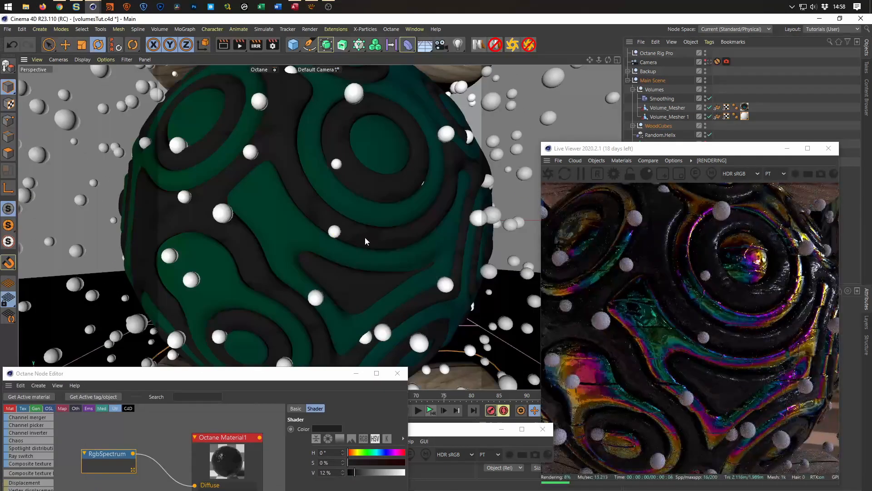
Connect the Noise node to the glossy material's Roughness input as well and close the node editor.
drag(287, 377, 332, 118)
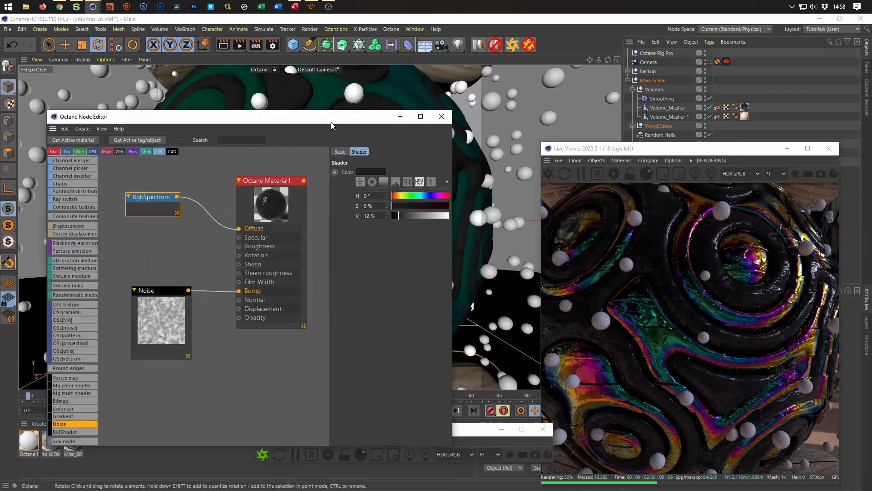
mouse_move(193, 313)
mouse_down()
mouse_move(182, 317)
mouse_move(229, 240)
mouse_move(240, 243)
mouse_up()
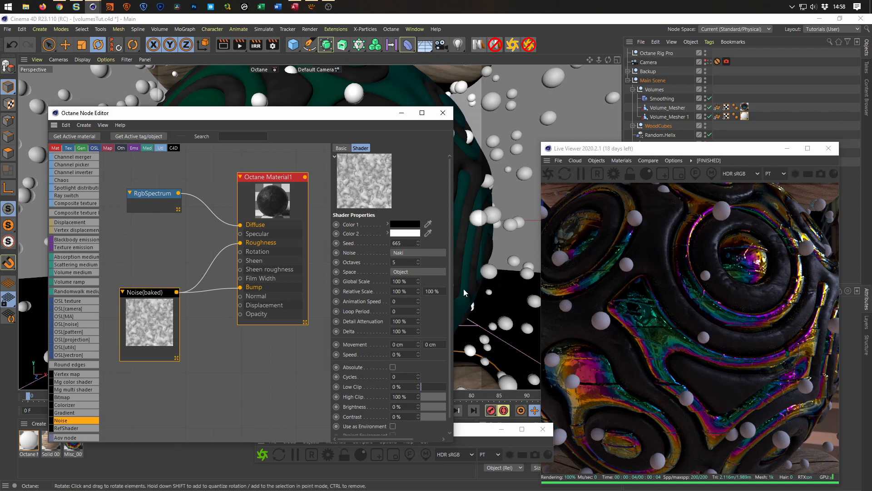
click(443, 113)
scroll(320, 256, down, 5)
scroll(320, 259, down, 4)
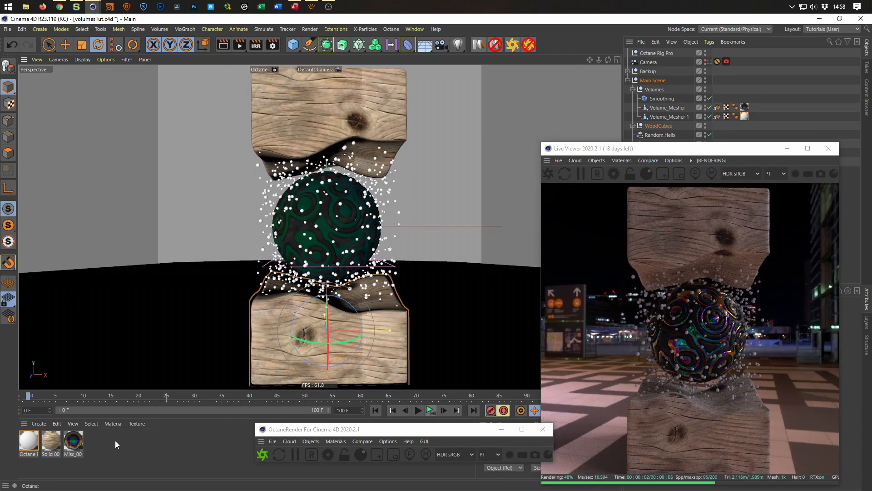
Reopen the Octane Node Editor and create another new Octane material on an empty graph.
click(336, 441)
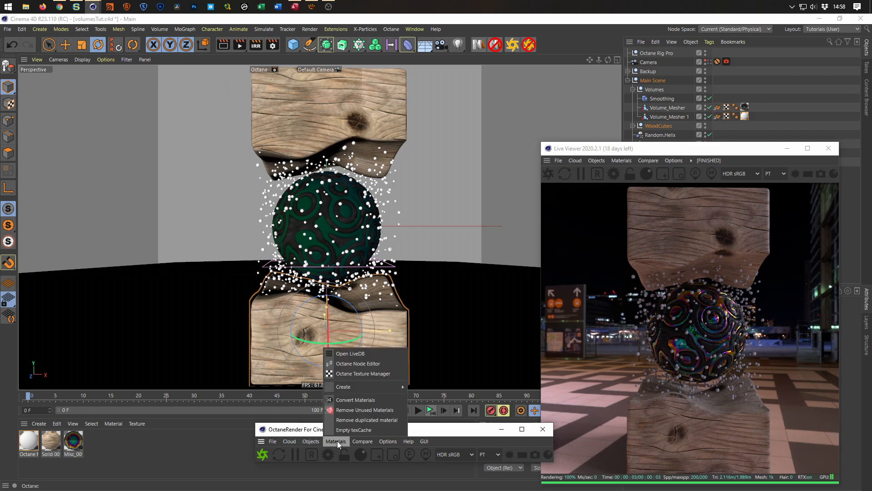
click(358, 362)
drag(318, 154, 208, 103)
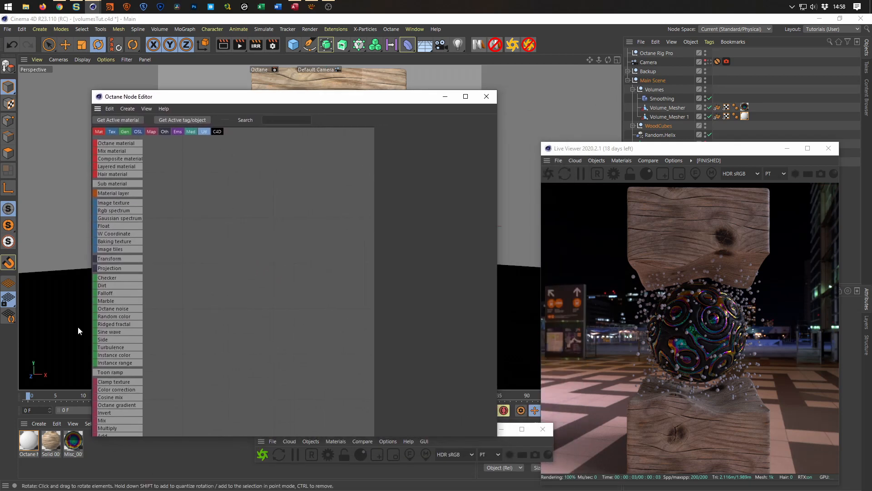
click(34, 441)
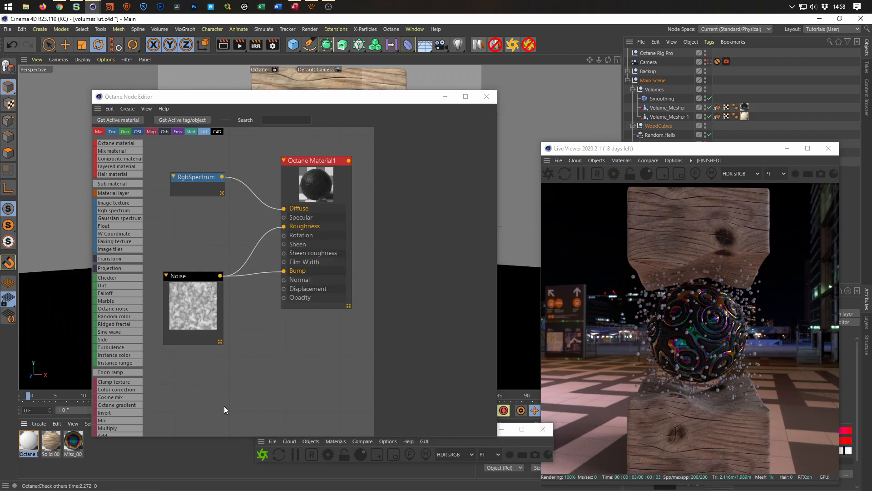
click(203, 465)
drag(119, 143, 290, 187)
Set the new material's type to Specular and its refraction index to 1.333.
click(390, 133)
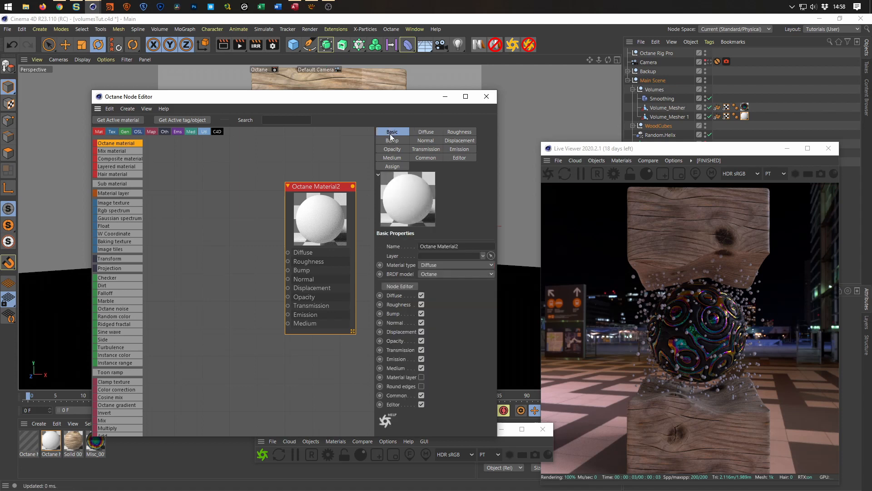
click(441, 266)
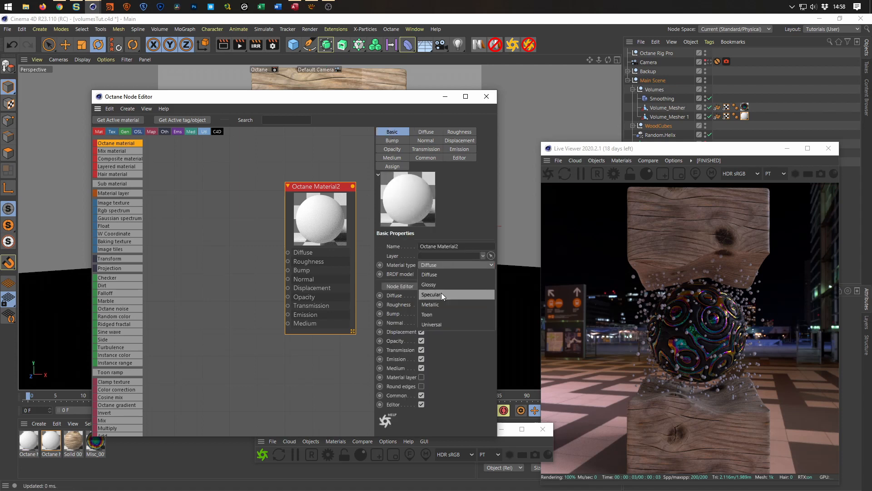
click(431, 295)
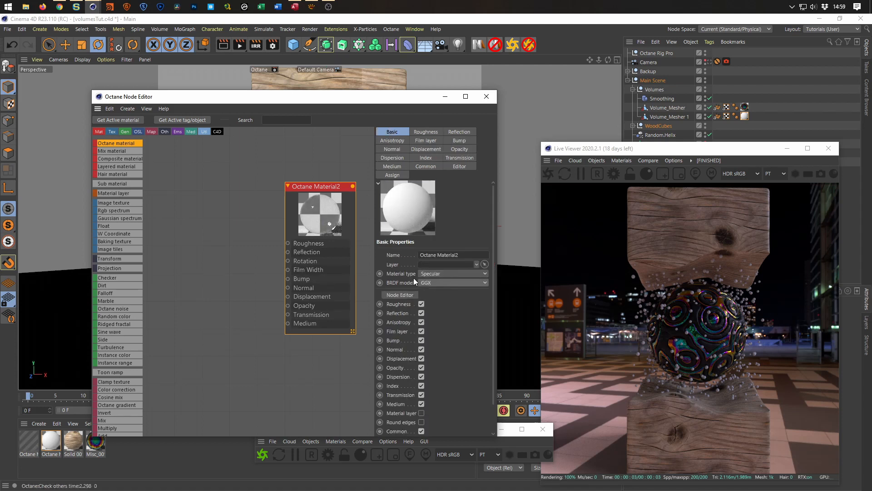
click(429, 158)
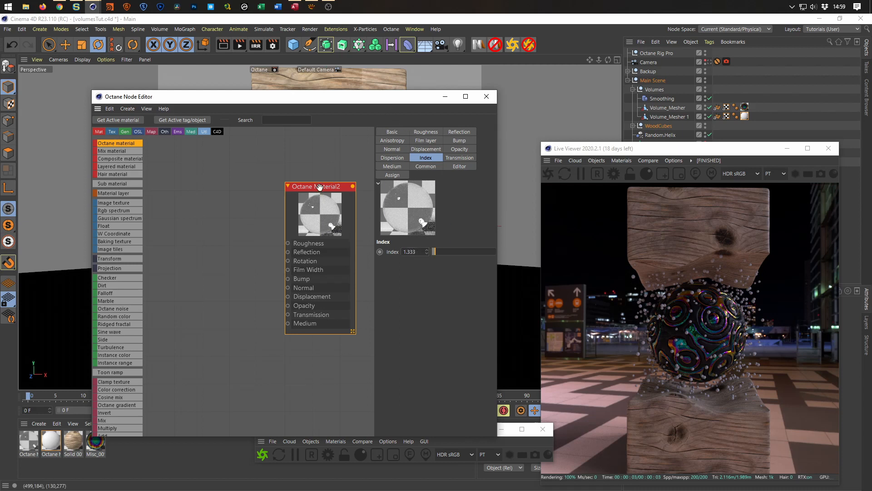
Rename the specular material as Bubbles.
click(403, 131)
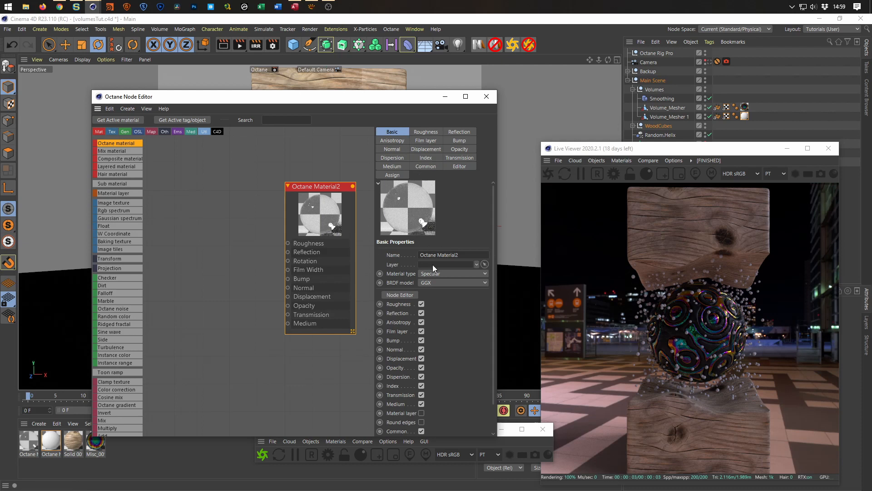
click(455, 255)
text(Bubbles)
key(Return)
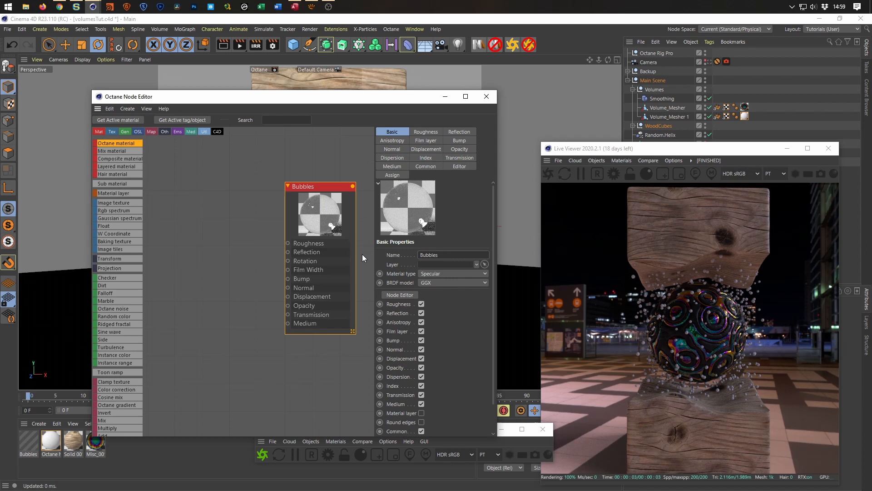
Rearrange the floating windows to uncover the object list and apply the Bubbles material to Cloner.Bubbles.
drag(356, 103, 291, 73)
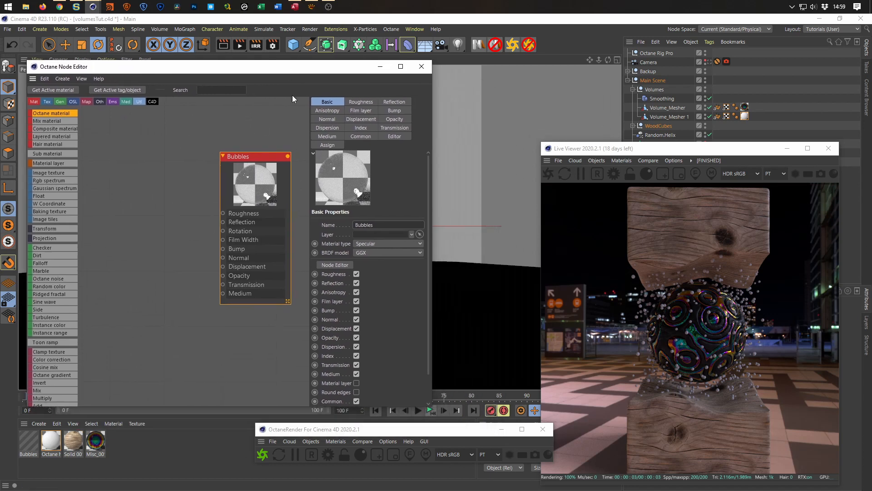
drag(663, 150, 365, 60)
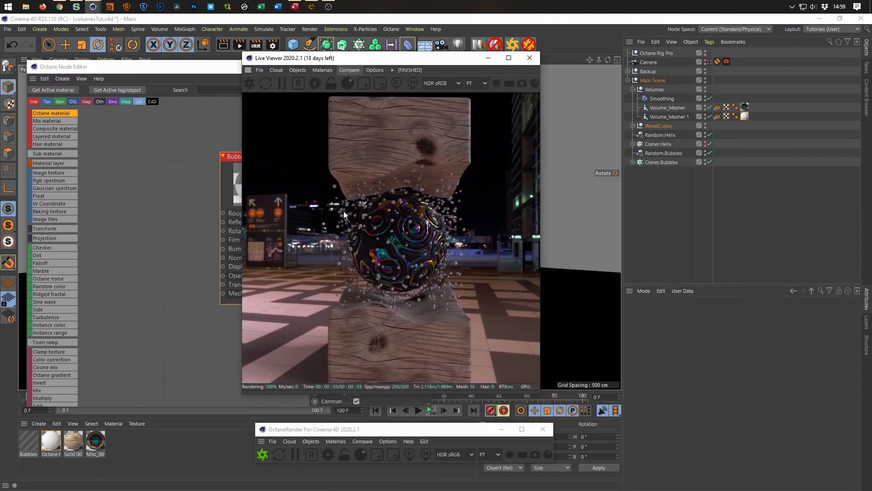
drag(30, 442, 664, 164)
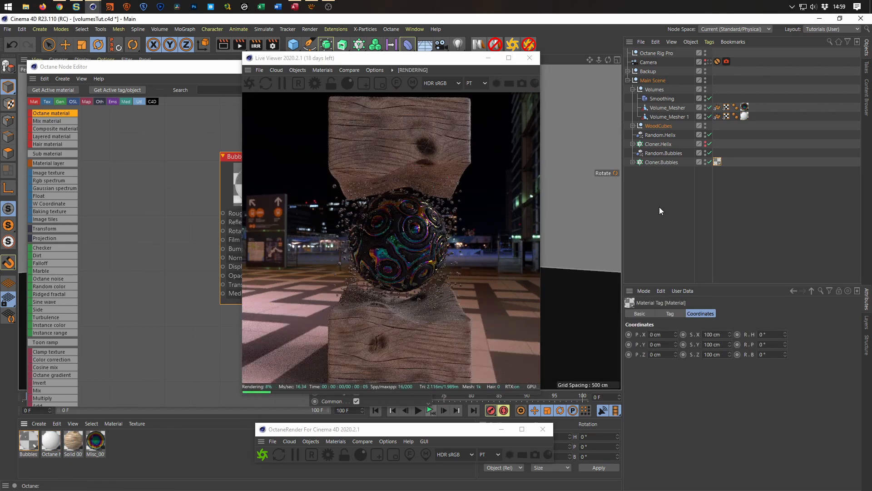
drag(477, 61, 739, 110)
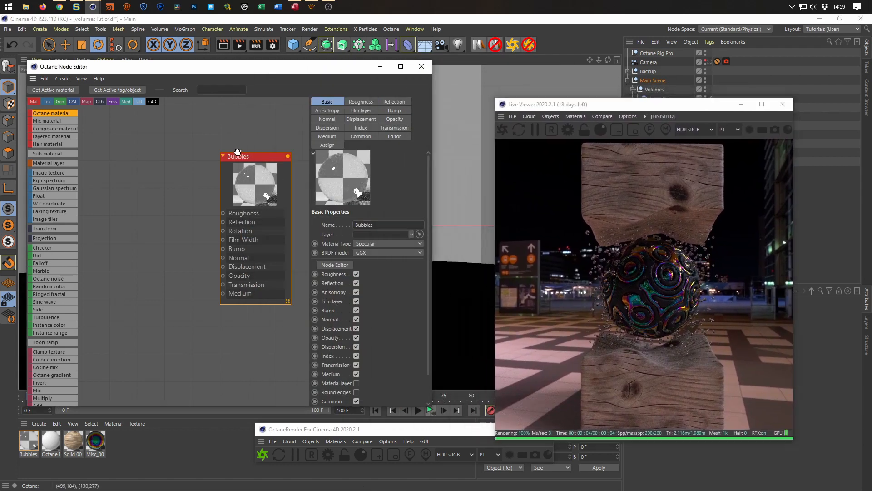
Enable Fake shadows for the Bubbles material and close the node editor.
click(357, 136)
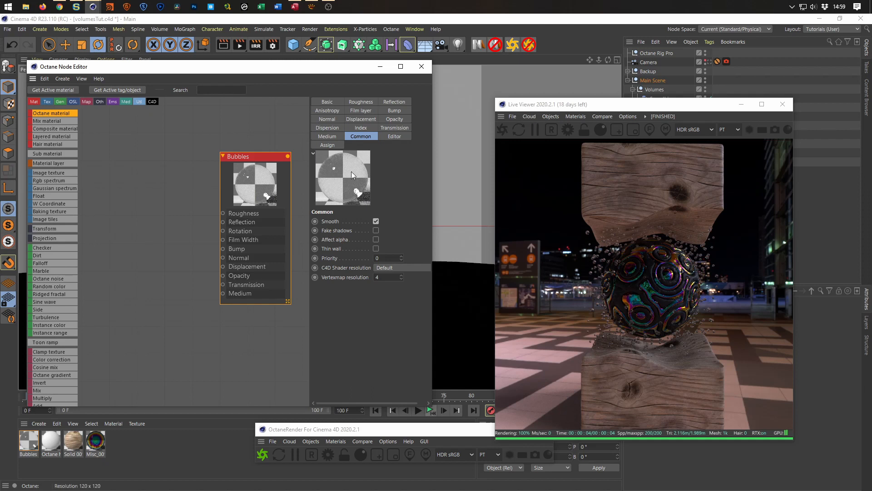
click(376, 230)
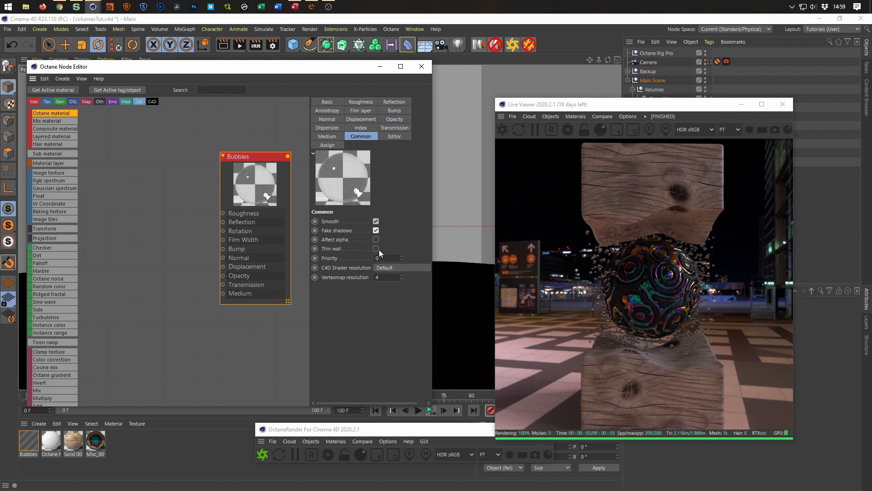
click(423, 67)
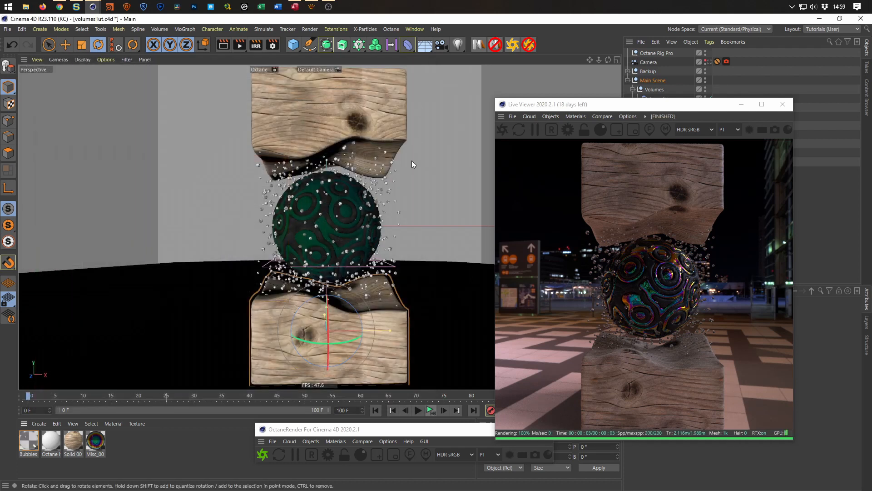
Close the Live Viewer and save the project.
drag(682, 117, 762, 121)
click(832, 109)
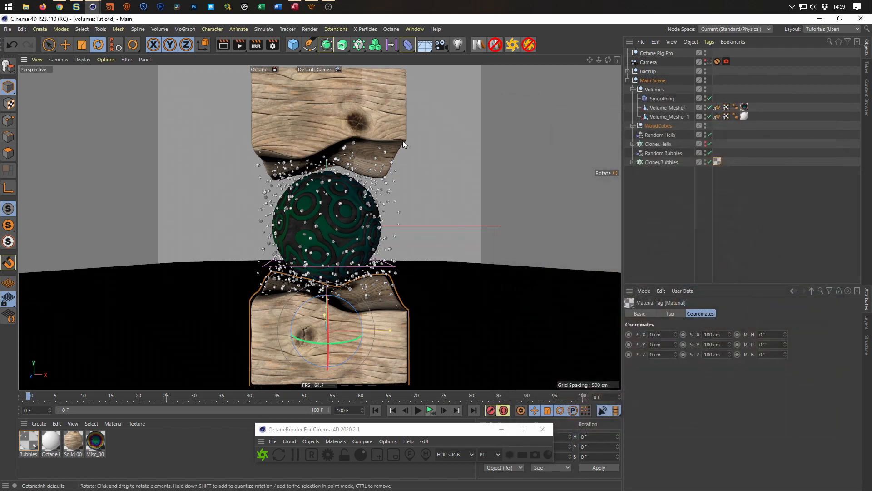
Switch to the Right view, frame the wood blocks and sphere, and add a Cube primitive at the scene origin.
scroll(350, 218, down, 5)
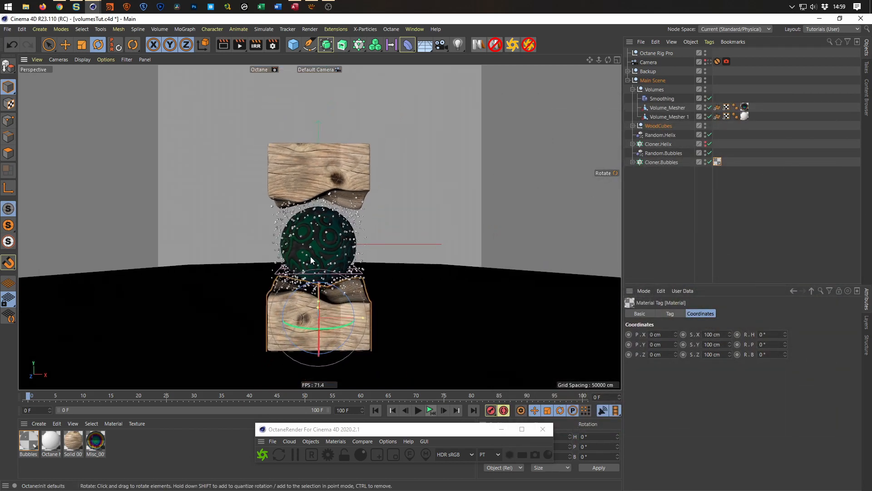
middle_click(307, 281)
middle_click(264, 364)
scroll(267, 349, down, 4)
alt+middle_drag(277, 338, 324, 309)
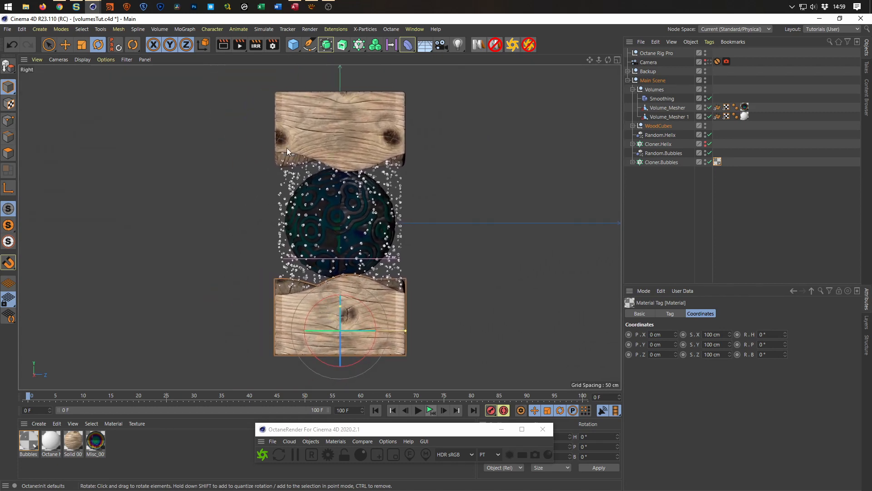
click(294, 44)
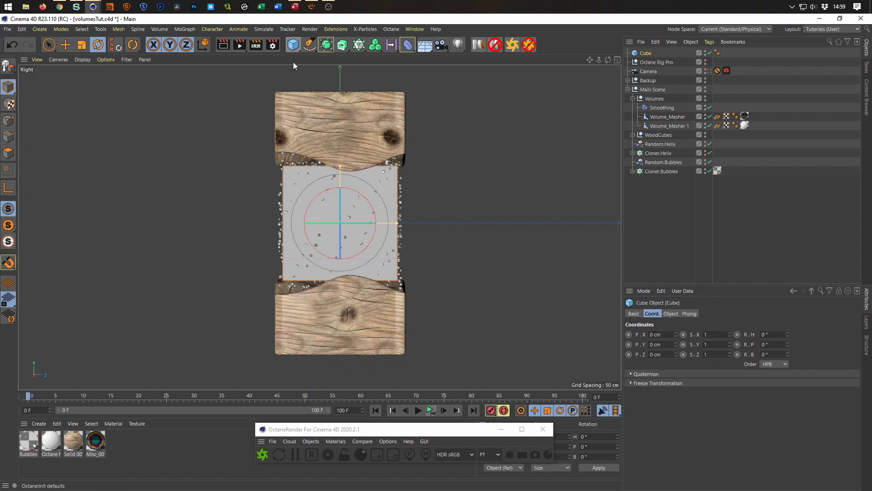
scroll(388, 235, up, 2)
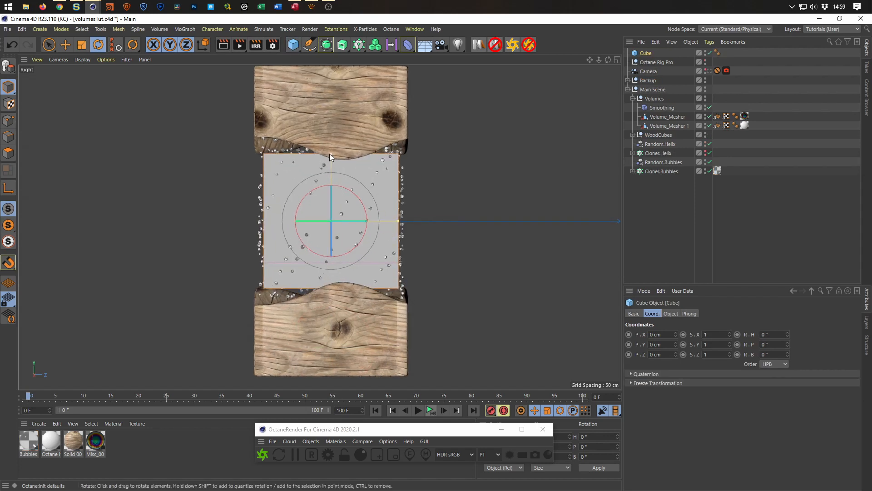
Enlarge the cube to 233 cm in X and Z and 467.043 cm in Y to enclose the wood blocks, and return to the Perspective view.
drag(330, 156, 333, 126)
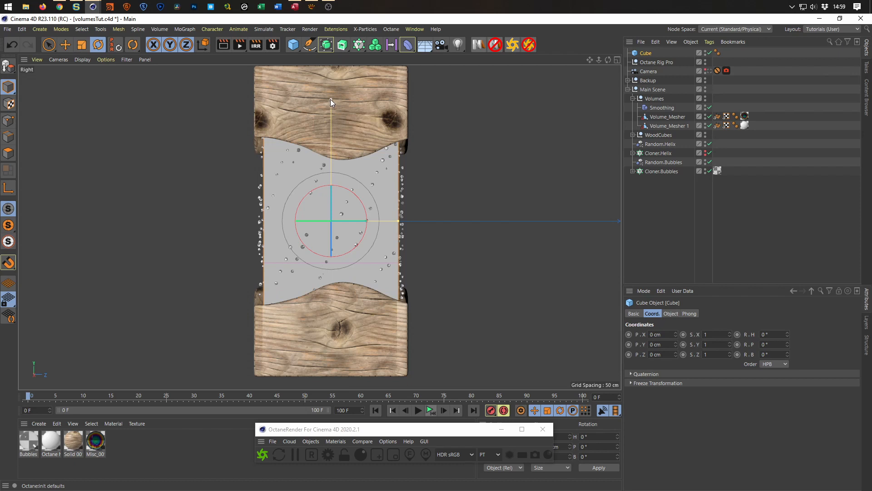
drag(399, 221, 404, 222)
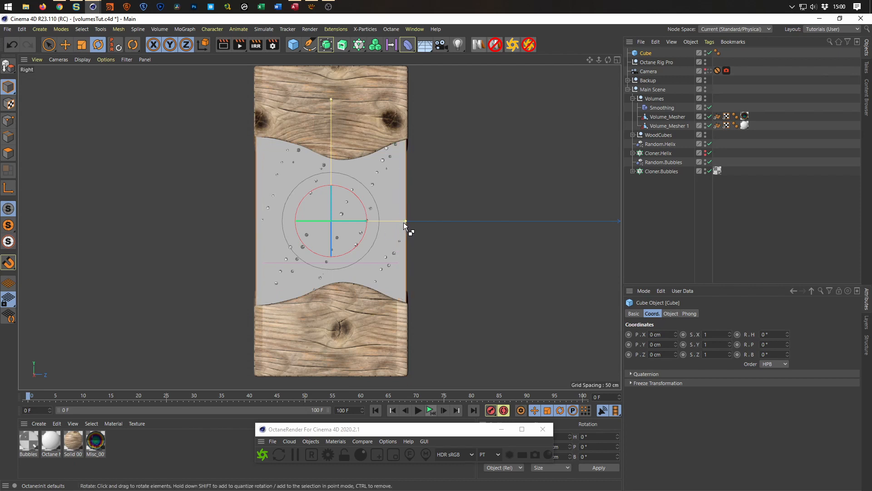
key(ctrl+z)
click(646, 53)
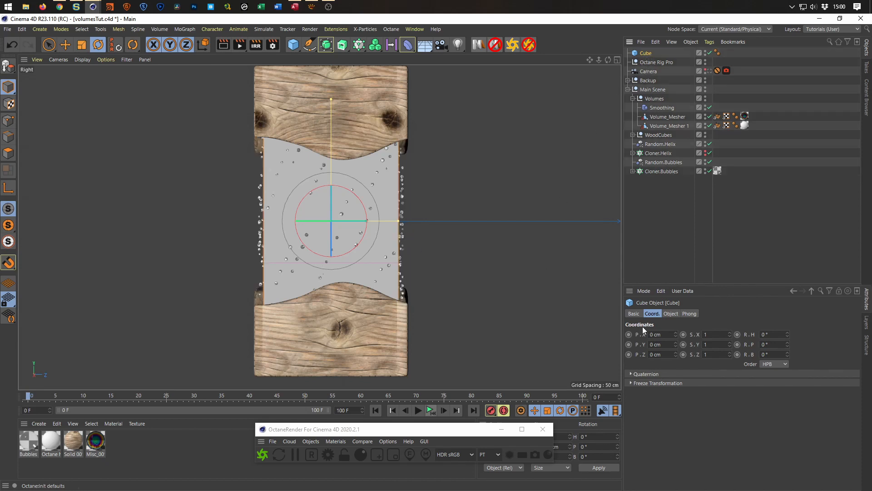
click(671, 314)
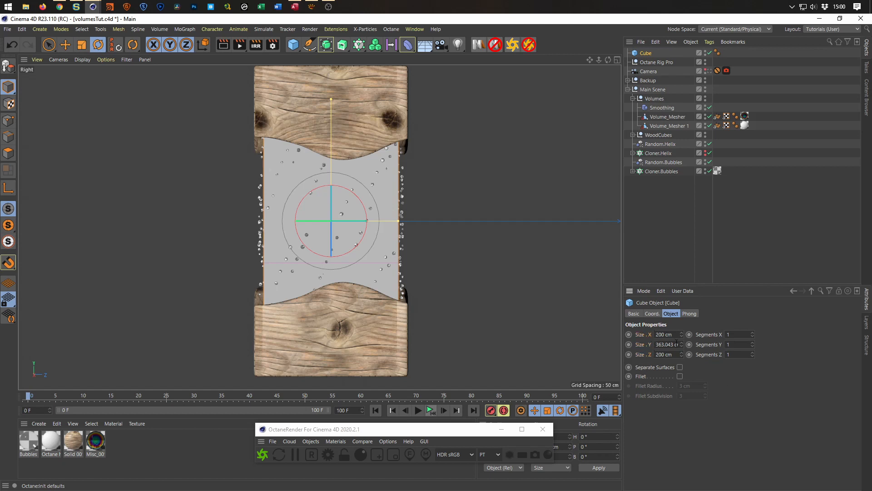
drag(682, 335, 683, 320)
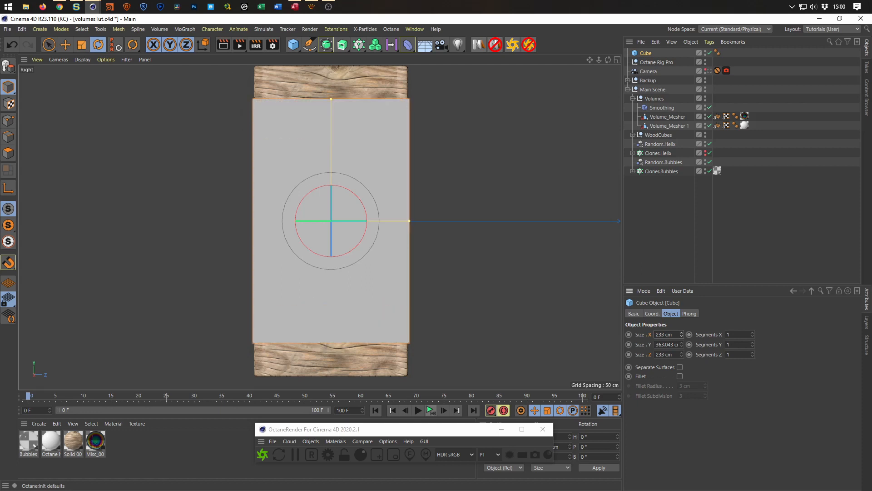
scroll(381, 298, down, 2)
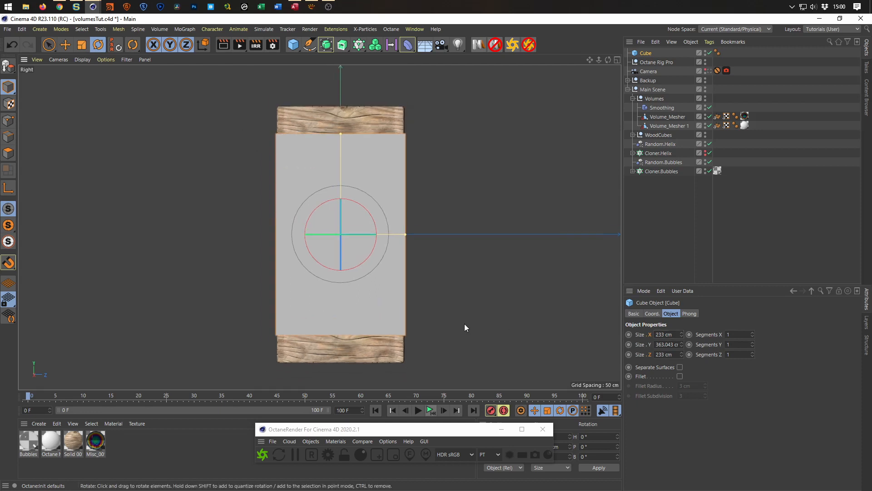
drag(681, 344, 681, 324)
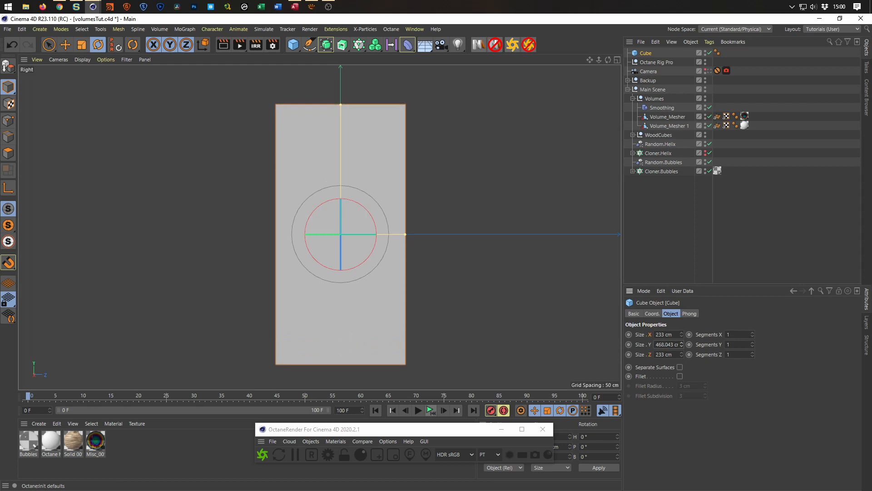
middle_click(484, 323)
middle_click(207, 184)
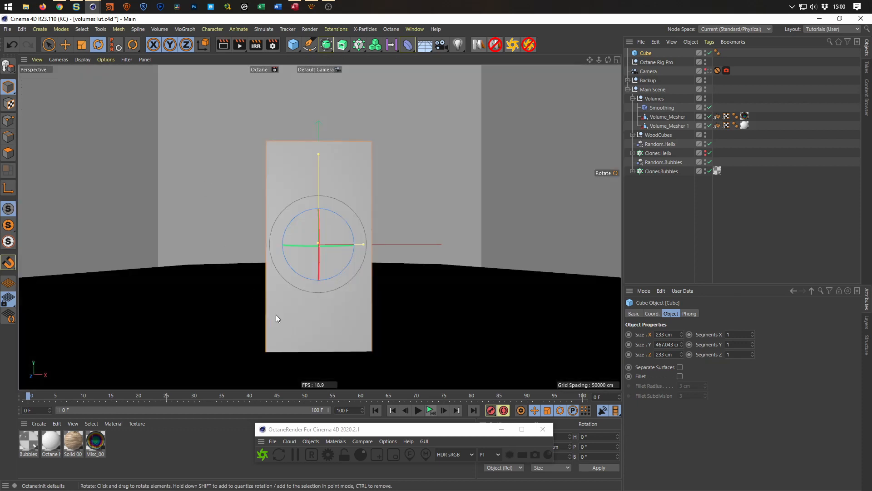
Duplicate the Bubbles material, open the copy in the Octane Node Editor and rename it Glass.
click(23, 441)
drag(22, 440, 133, 448)
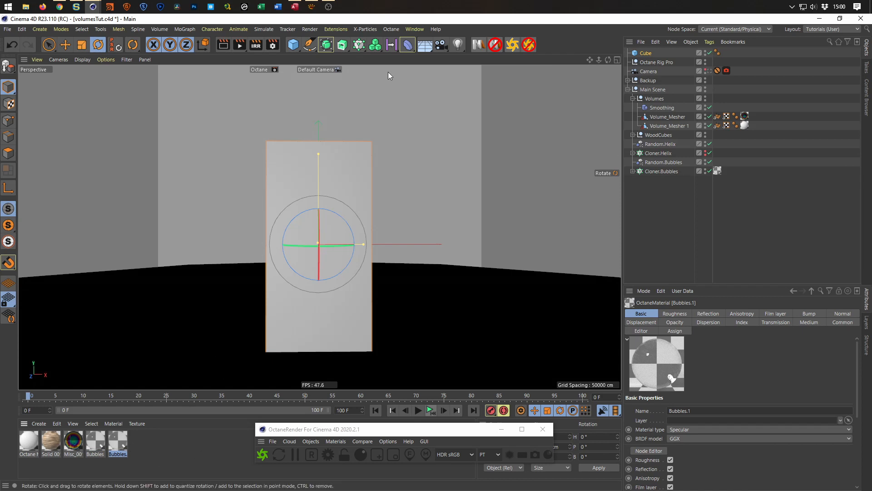
double_click(119, 443)
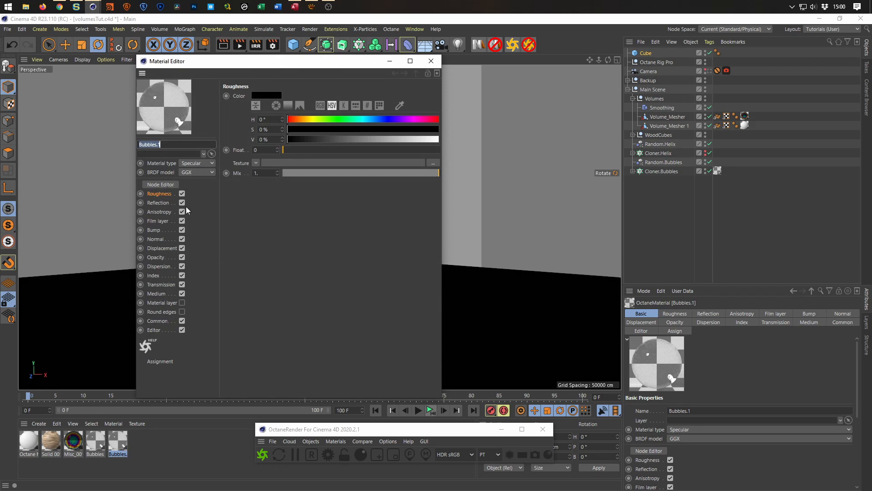
click(159, 184)
click(431, 61)
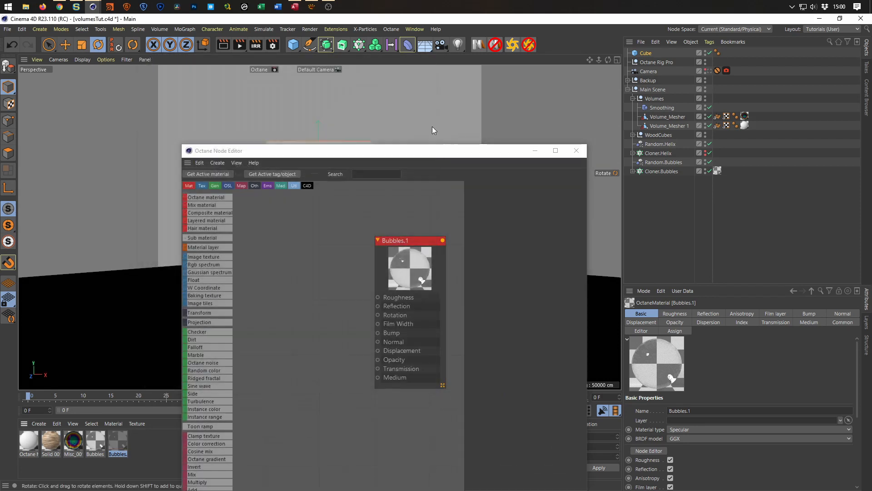
drag(427, 156, 329, 61)
click(310, 145)
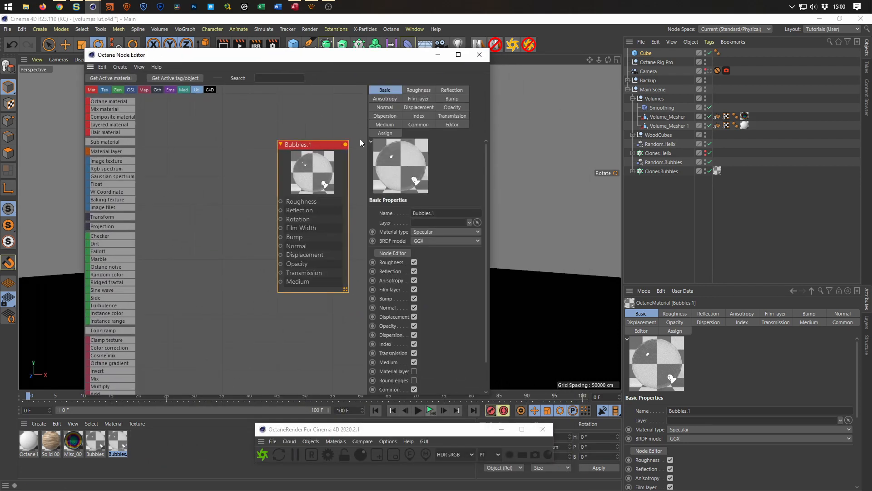
double_click(441, 214)
text(Glass)
key(Return)
Set the Glass material's refraction index to 1.2 and close the node editor.
click(417, 116)
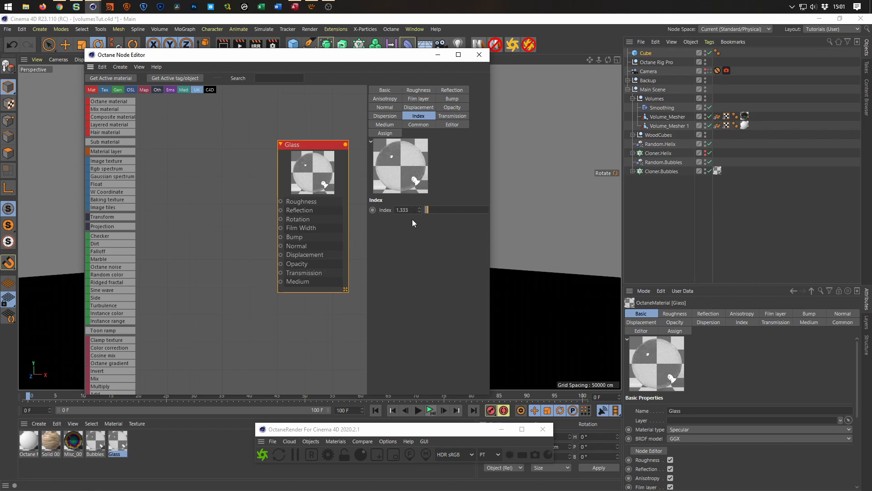
drag(404, 59, 700, 89)
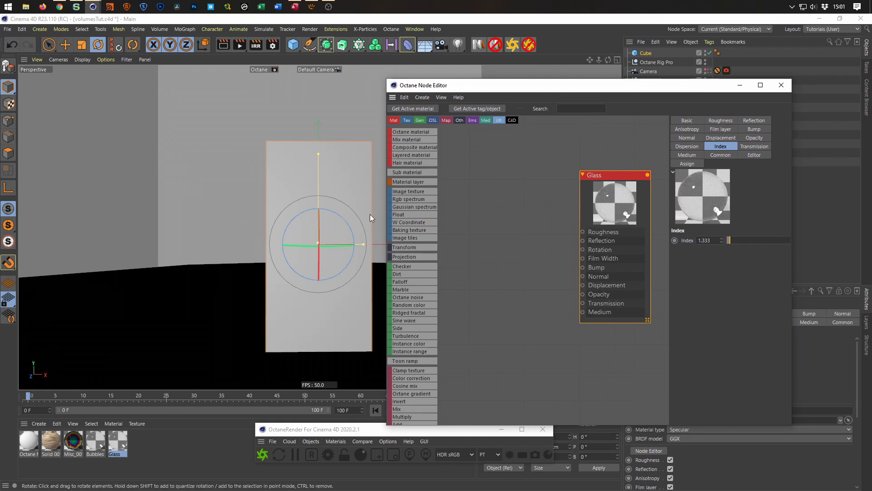
click(704, 240)
text(2)
key(Return)
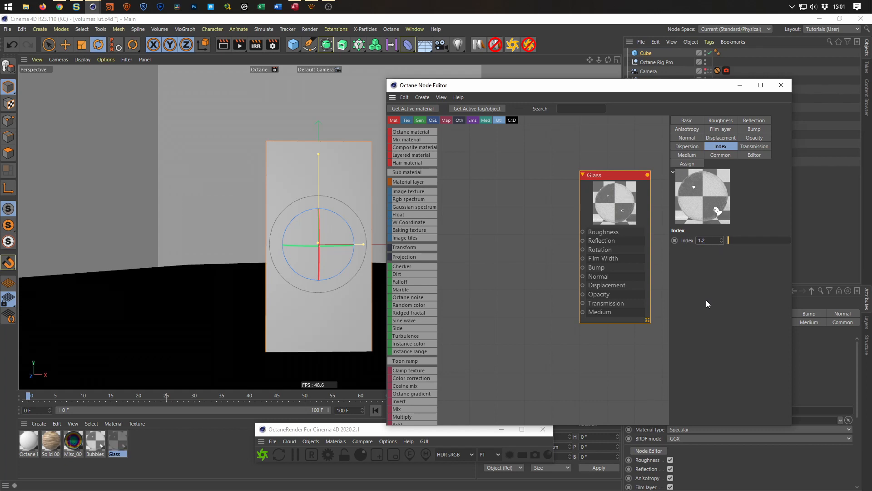
drag(702, 85, 417, 59)
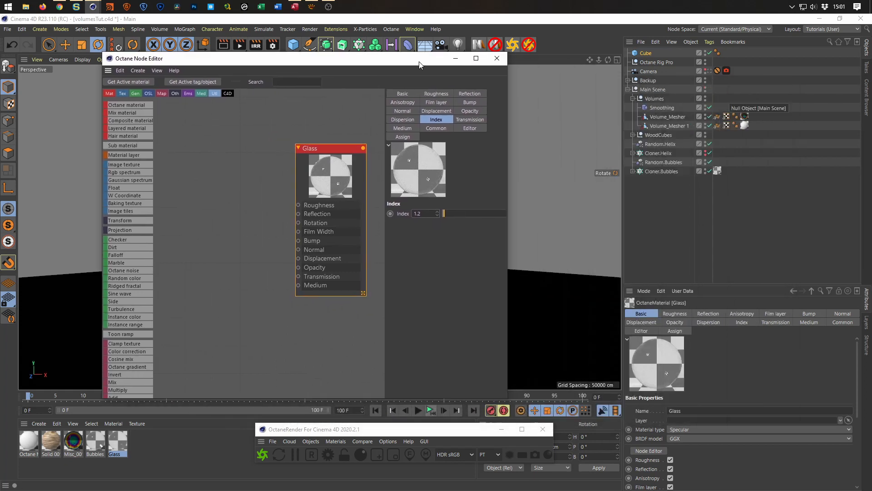
click(497, 58)
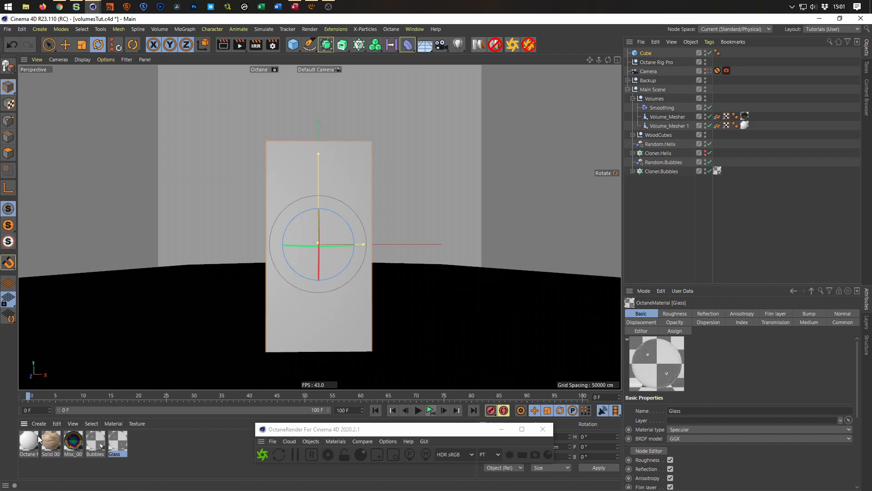
Rename the Octane Material1 material as Vol.Black and save the project.
click(28, 445)
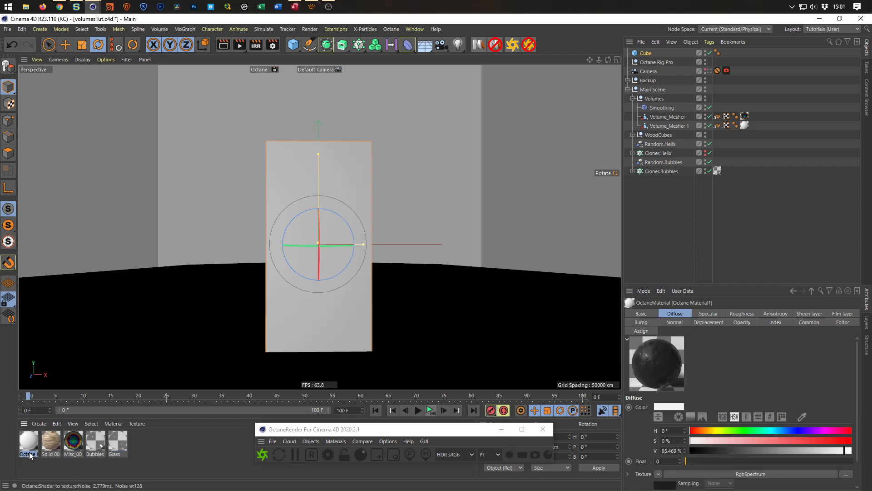
double_click(27, 454)
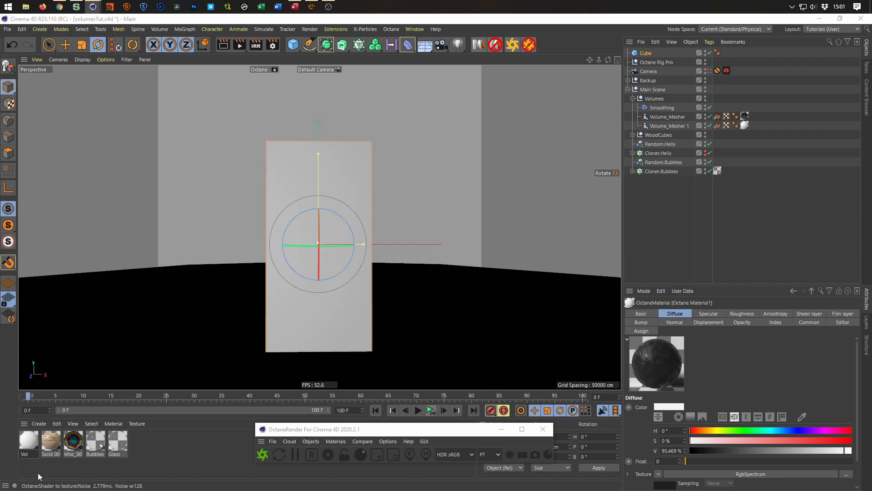
key(Return)
key(ctrl+s)
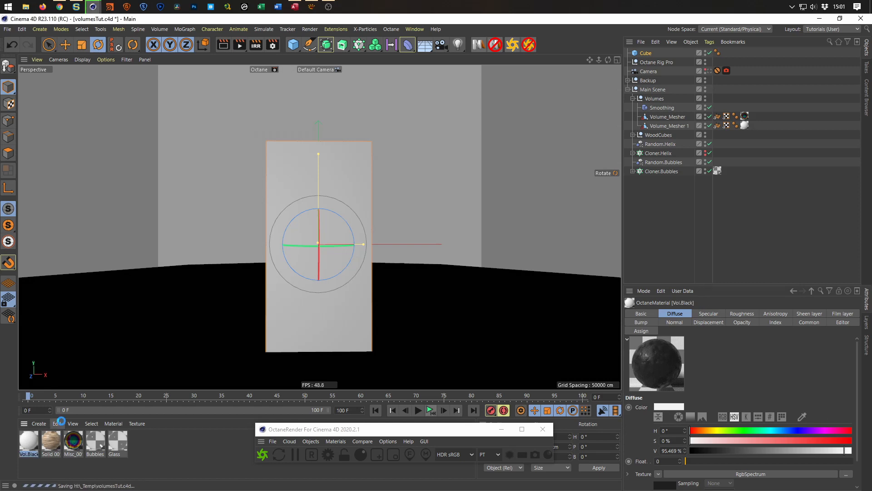
Apply the Glass material to the cube and move the cube to the end of the object list, outside Main Scene.
drag(123, 444, 646, 54)
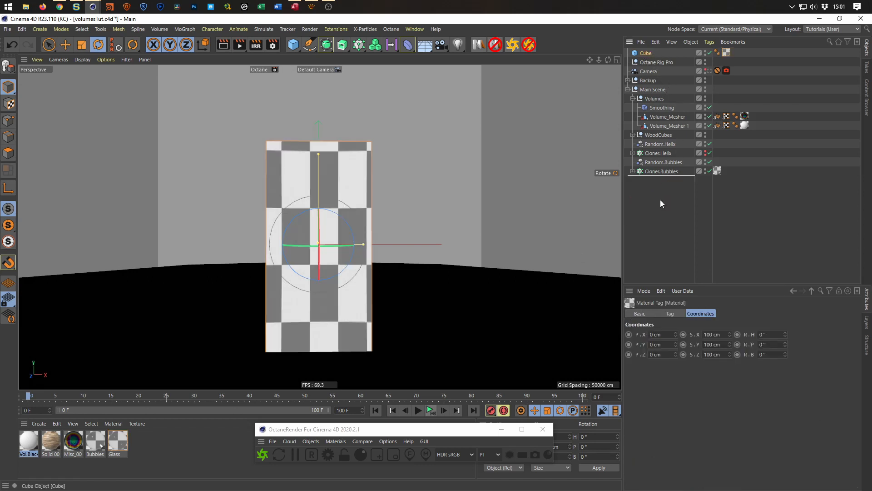
drag(661, 200, 661, 199)
Rename the cube as GlassCube and save the project.
double_click(648, 172)
key(Left)
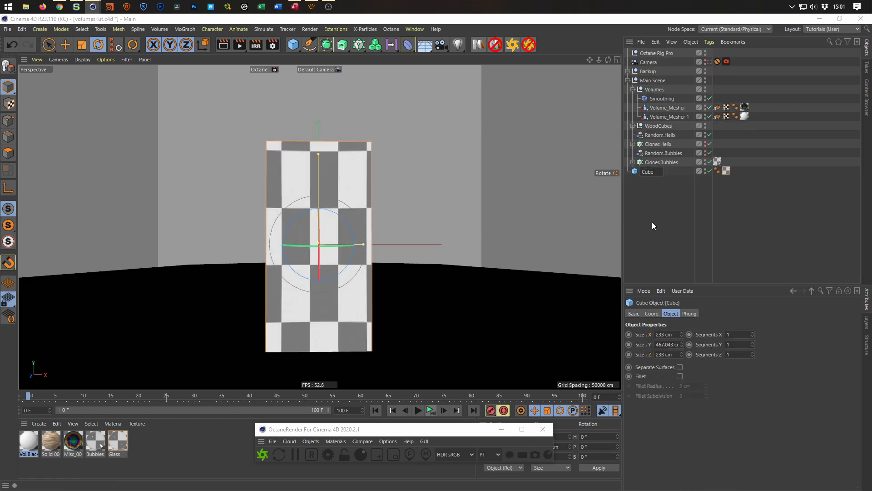
text(Glass)
key(Return)
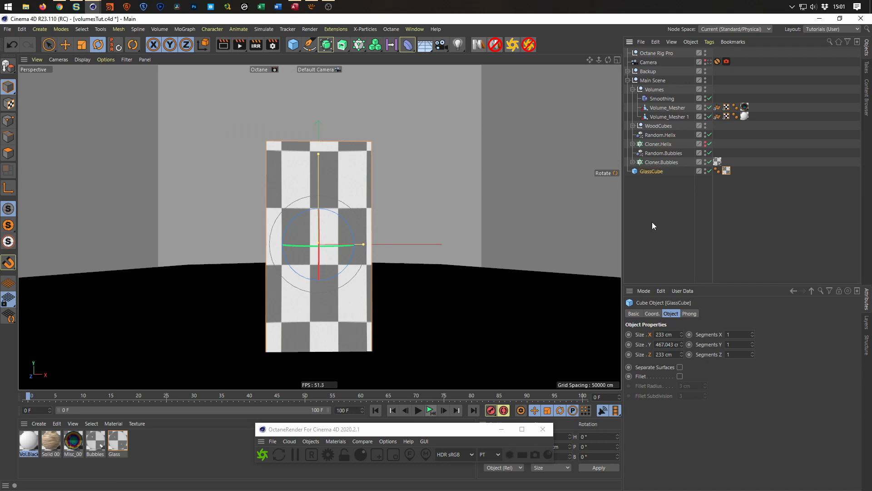
key(ctrl+s)
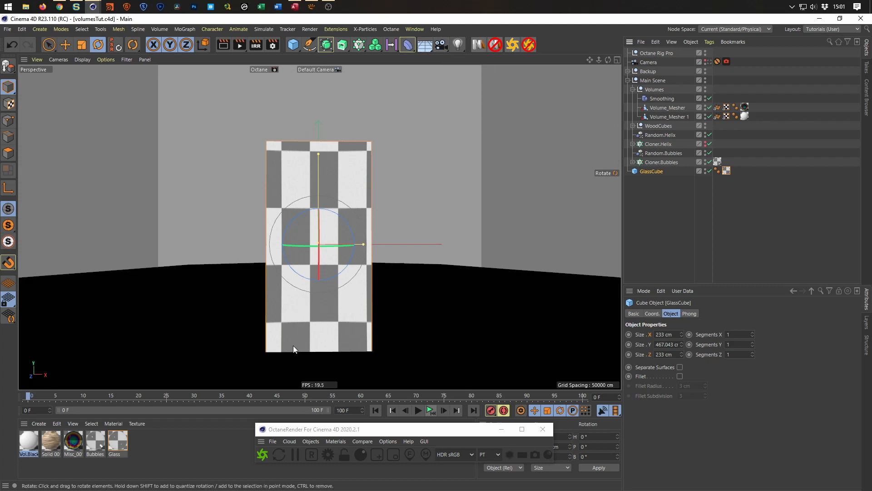
Start a live Octane render and orbit around the block to examine how the glass cube looks over the wood and sphere.
click(263, 455)
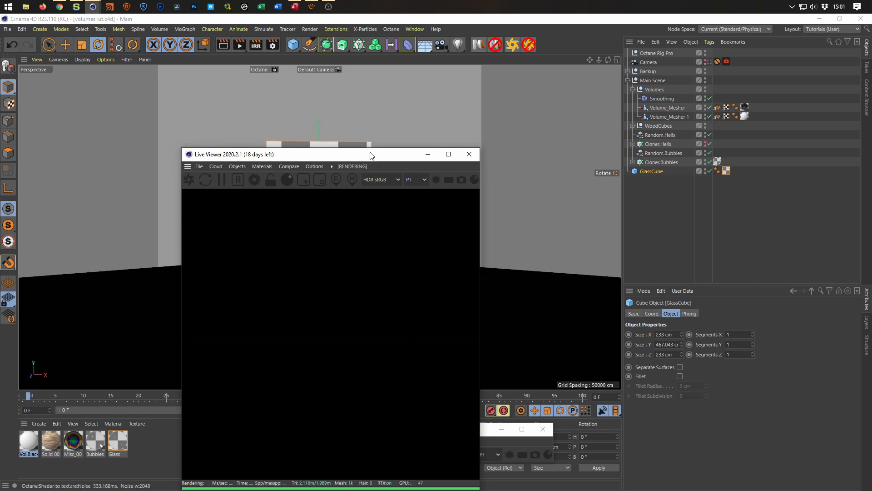
drag(372, 156, 707, 134)
scroll(389, 240, up, 5)
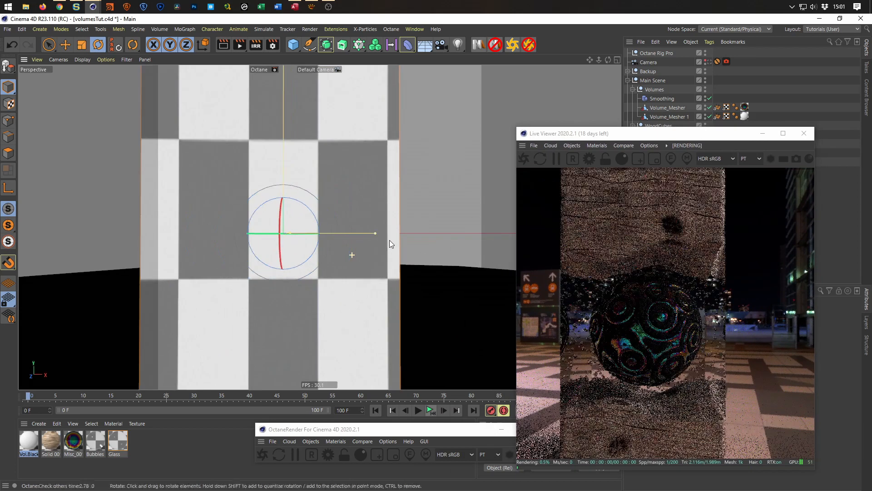
scroll(397, 245, down, 4)
alt+drag(375, 253, 322, 274)
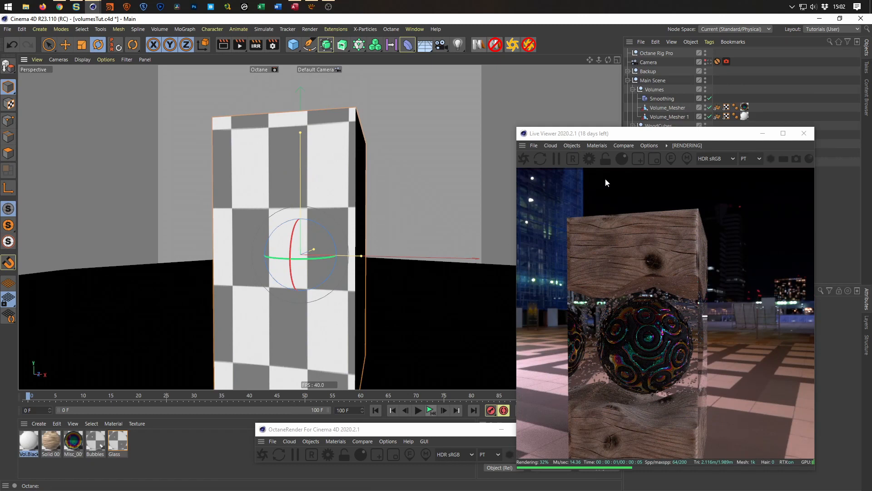
drag(633, 136, 369, 101)
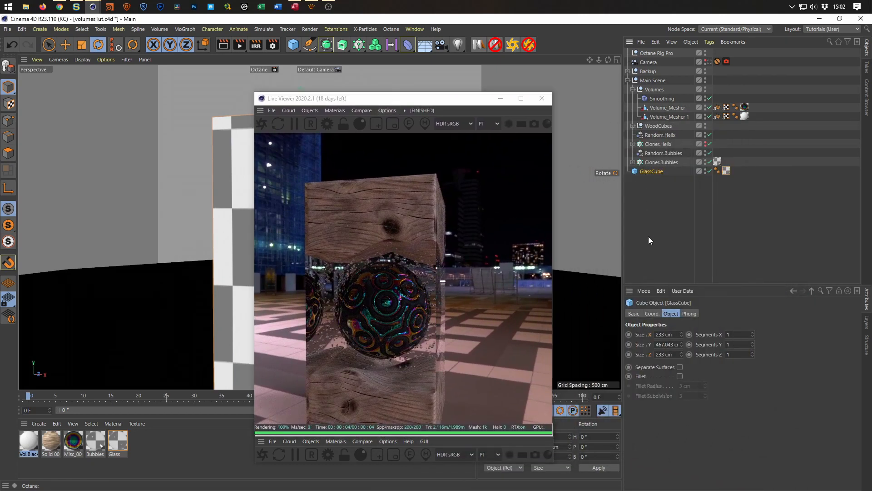
Enable Fillet on GlassCube and move the Live Viewer window aside.
click(680, 376)
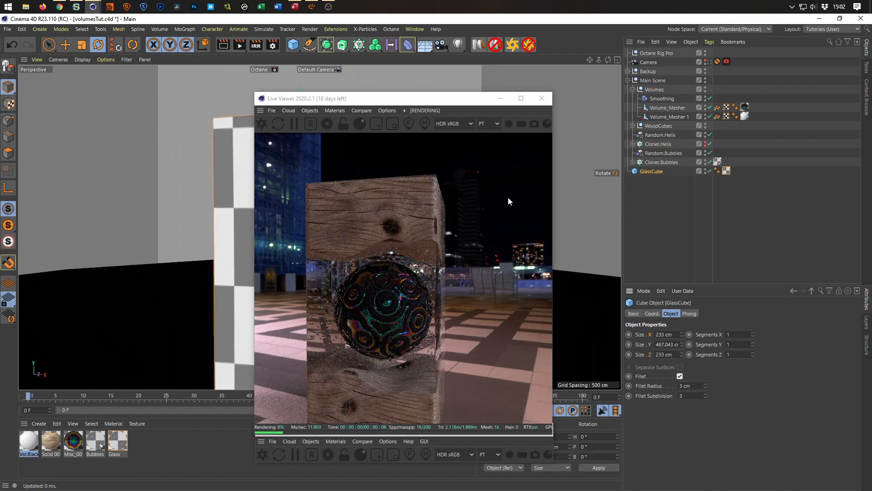
mouse_move(455, 102)
mouse_down()
mouse_move(599, 113)
mouse_move(628, 127)
mouse_move(461, 106)
mouse_up()
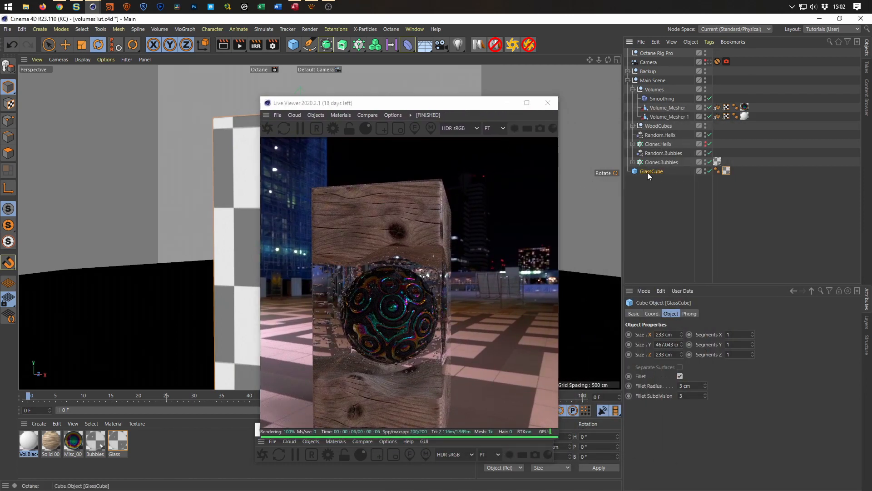
drag(439, 107, 220, 114)
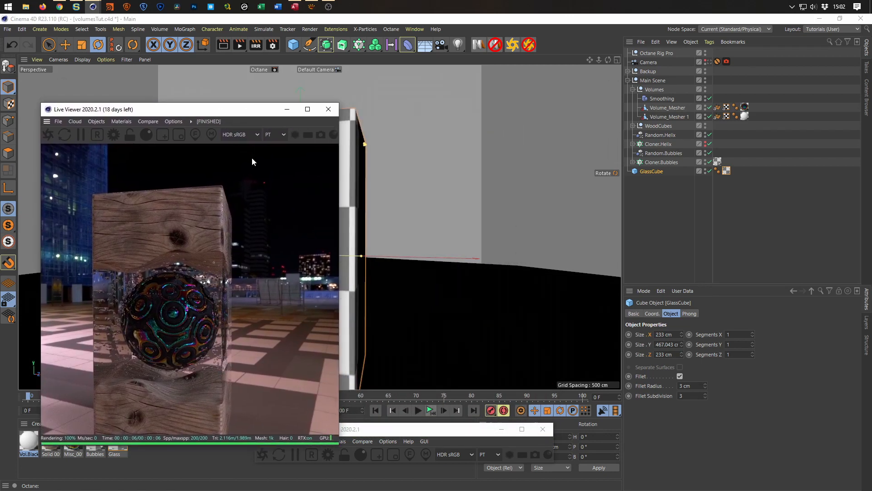
Add a Py-Extrude Generator as the parent of GlassCube.
click(653, 172)
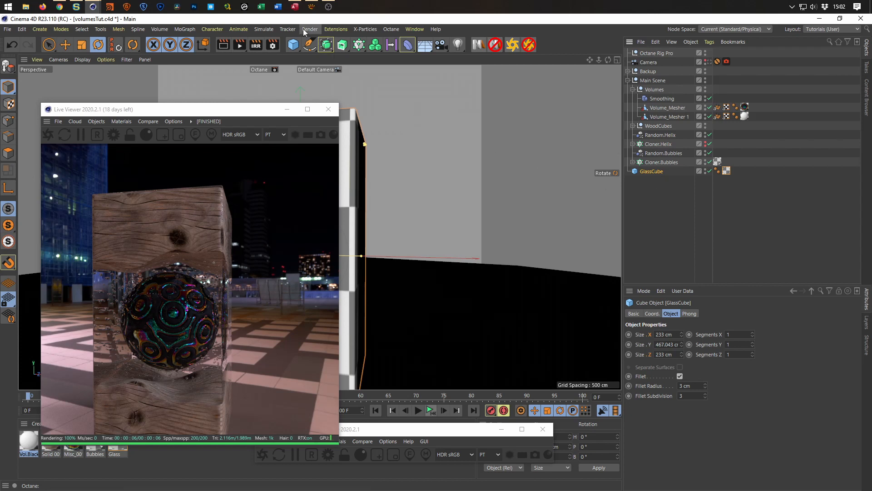
click(332, 30)
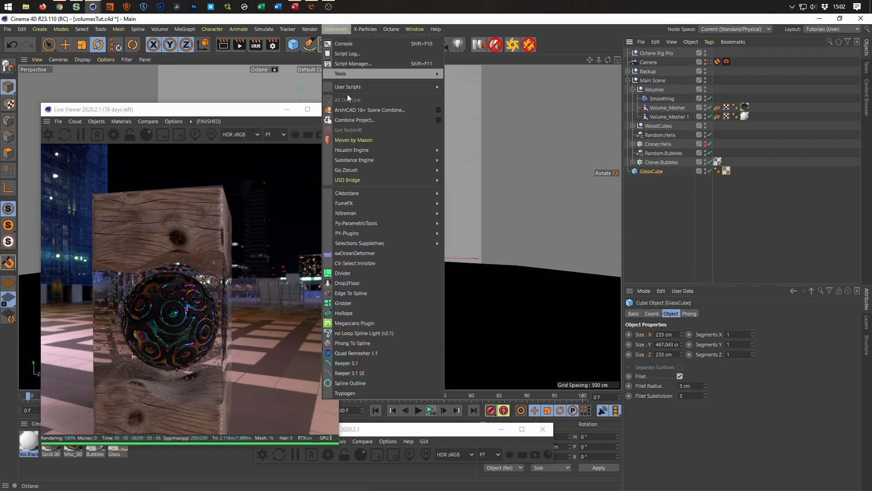
mouse_move(380, 224)
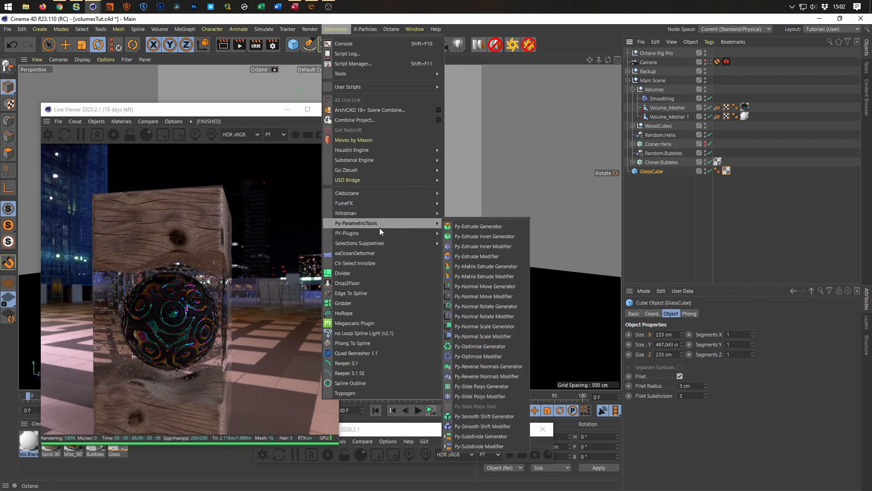
click(479, 226)
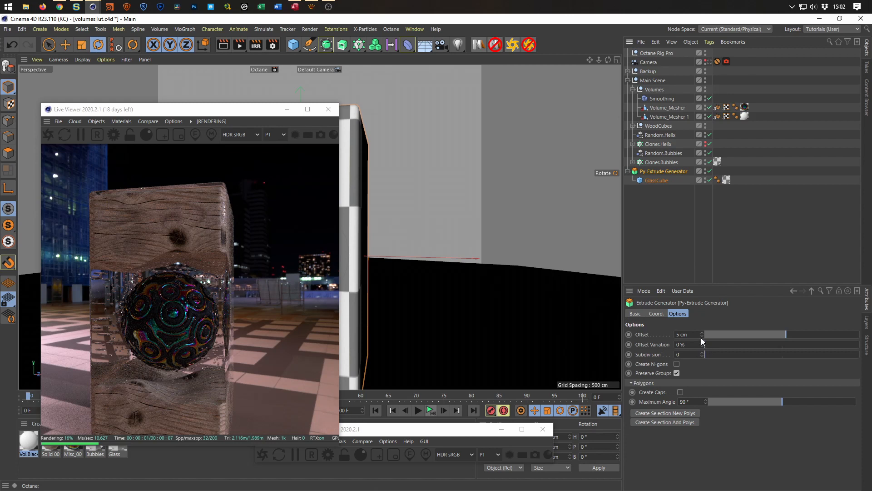
Turn on Create Caps for the Py-Extrude Generator and check the glass cube in the live render.
click(680, 392)
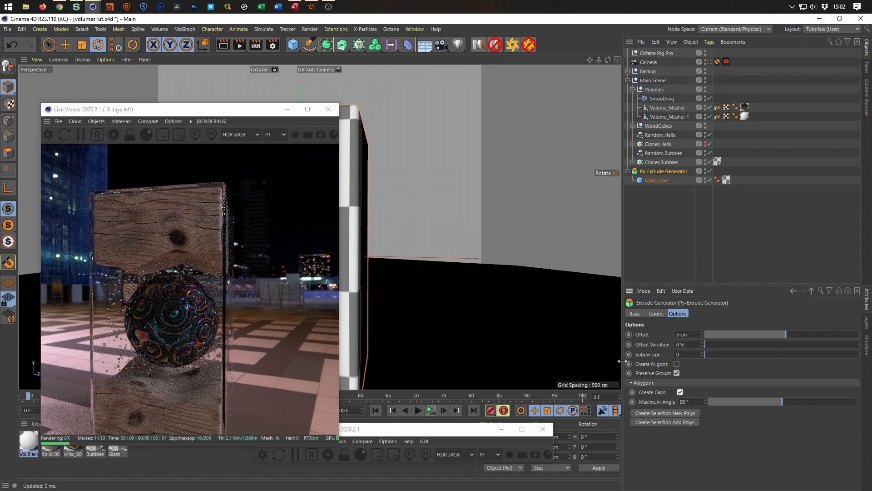
drag(253, 117, 417, 88)
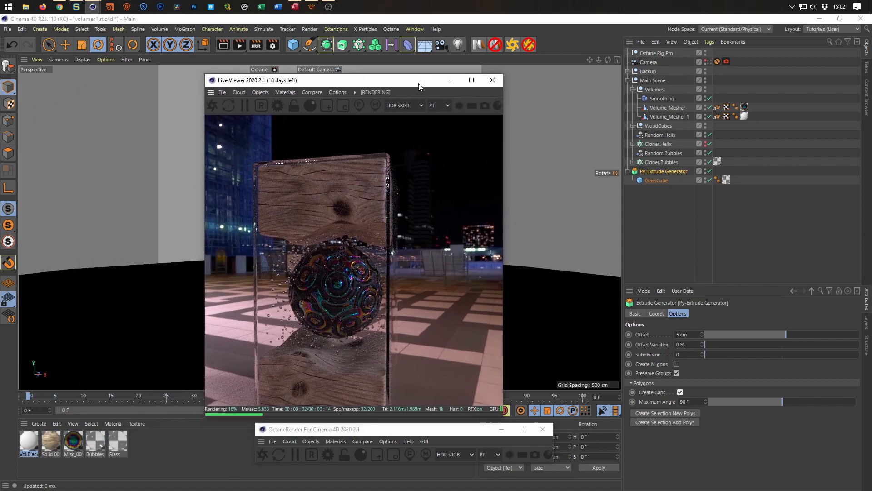
drag(363, 282, 362, 241)
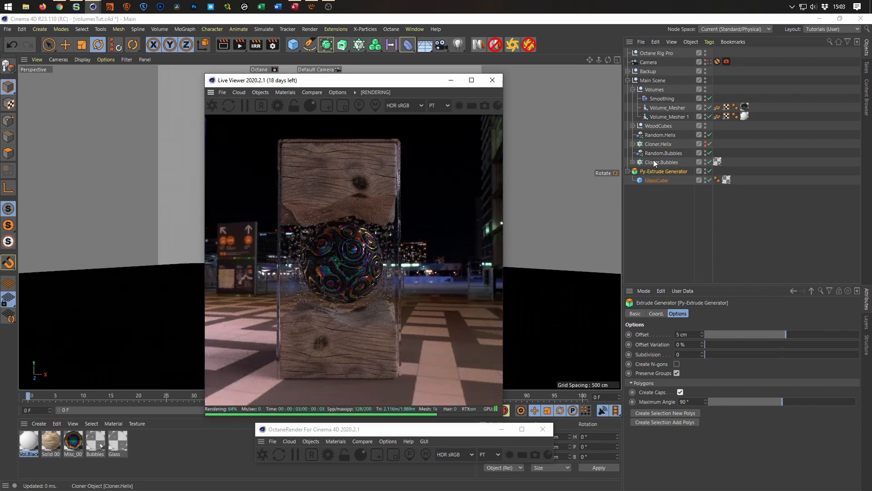
Set Floor UP / DOWN to -234 cm in the BG & Floor settings of Octane Rig Pro.
click(656, 54)
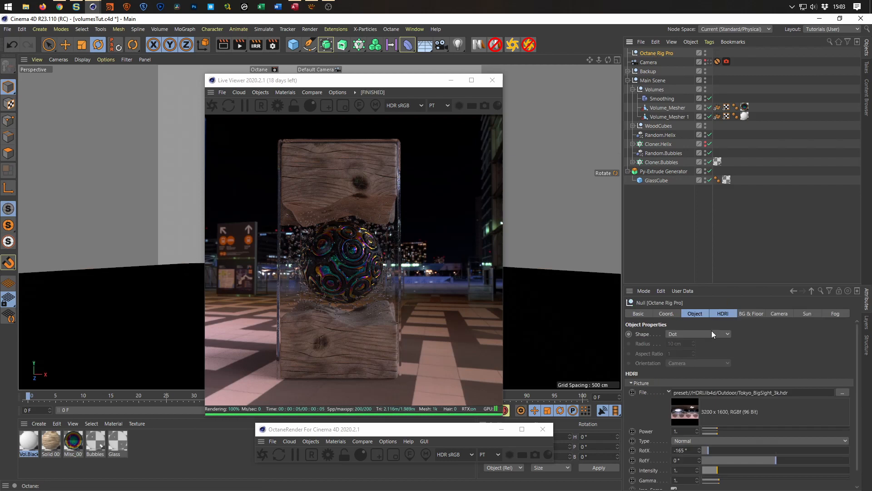
drag(722, 285, 719, 197)
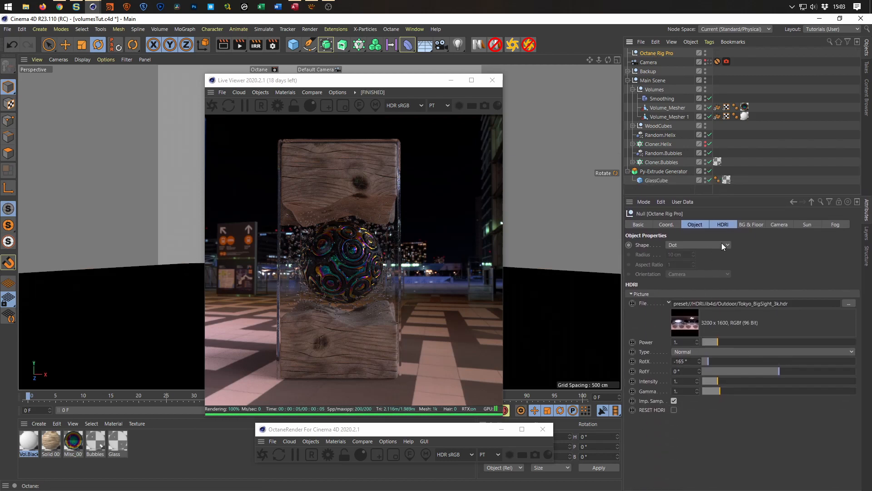
click(722, 225)
click(744, 225)
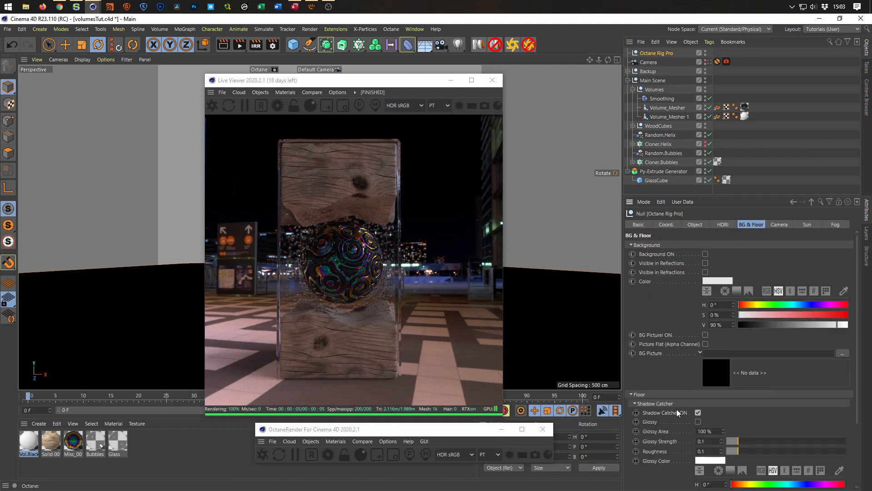
scroll(656, 444, down, 3)
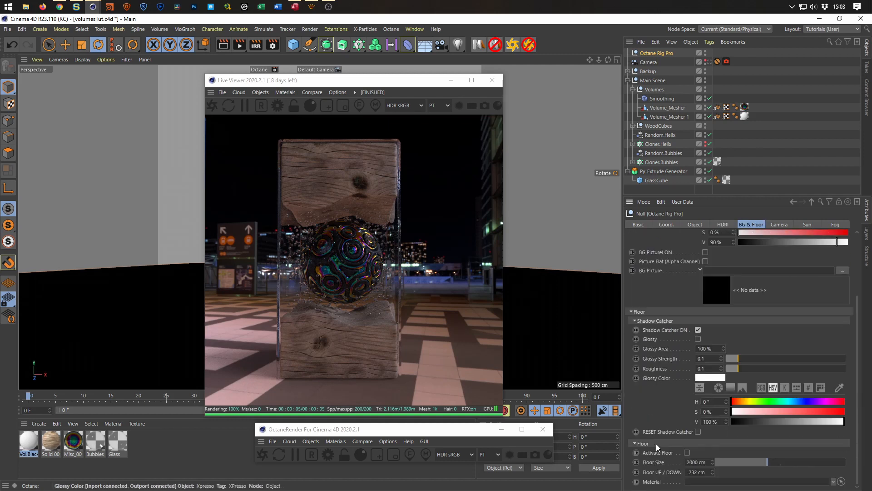
click(713, 475)
click(713, 473)
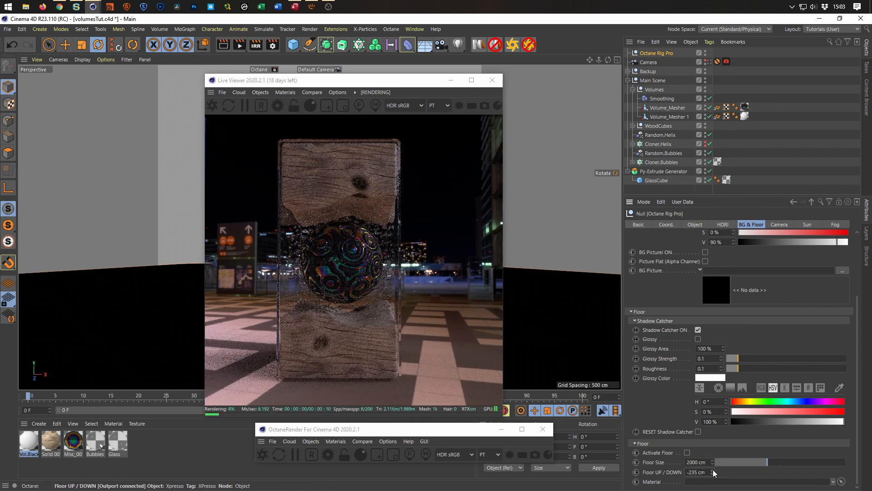
click(713, 470)
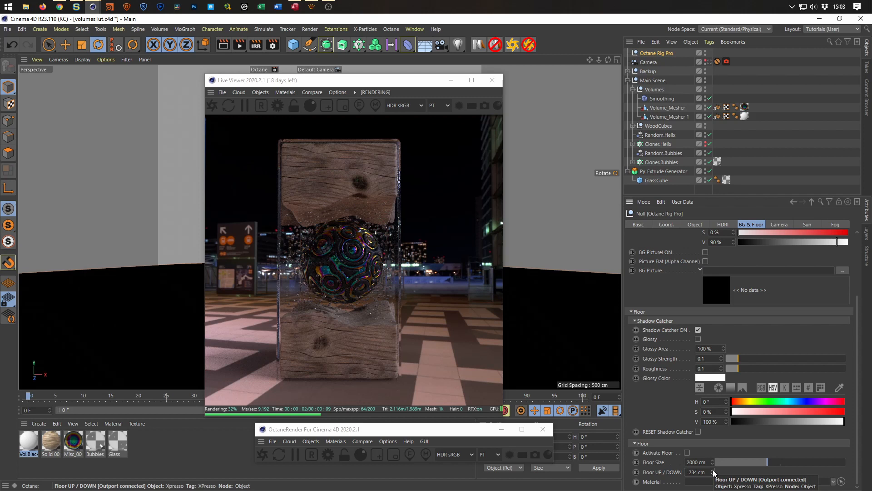
Lower Floor UP / DOWN to -241 cm while checking the base of the glass block close up.
click(429, 83)
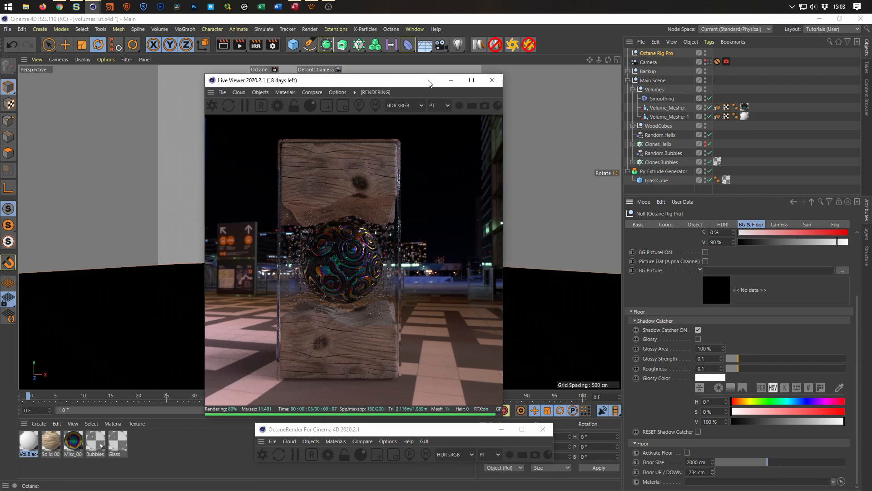
drag(428, 80, 618, 87)
alt+middle_drag(295, 297, 290, 241)
alt+right_drag(298, 307, 342, 269)
alt+middle_drag(342, 269, 291, 295)
alt+drag(289, 298, 300, 283)
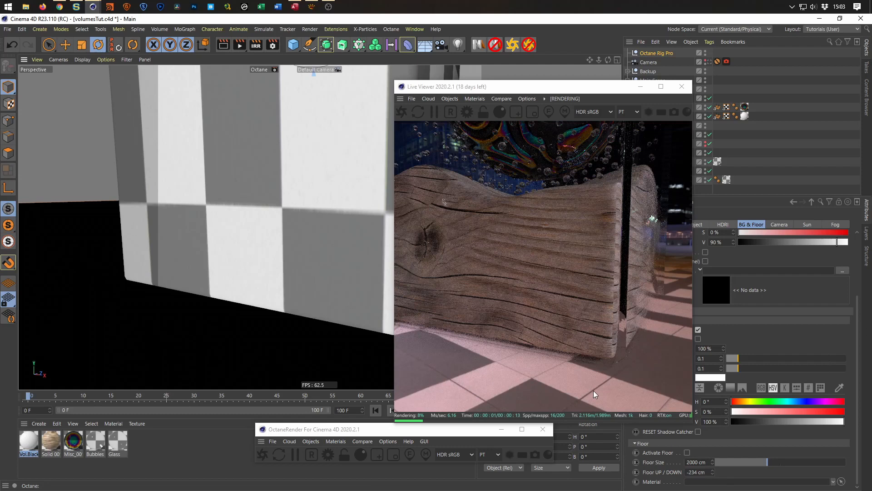
drag(592, 86, 521, 77)
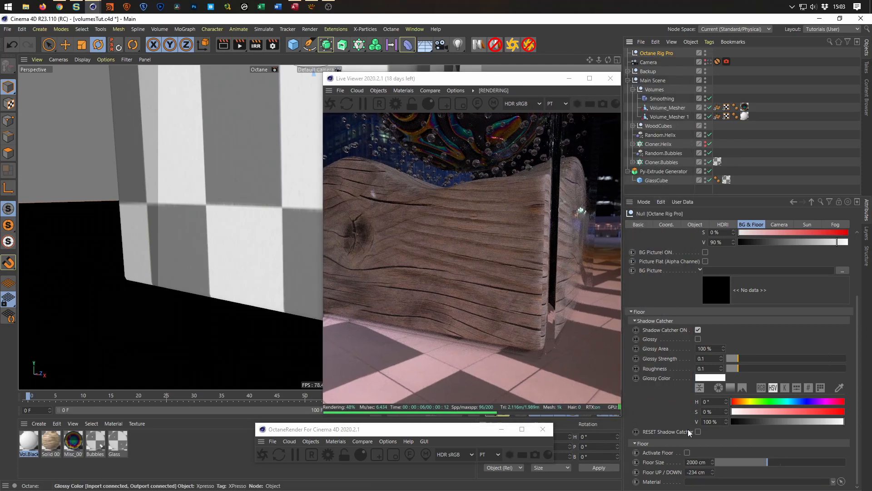
click(714, 476)
click(714, 475)
click(714, 475)
click(714, 476)
click(714, 475)
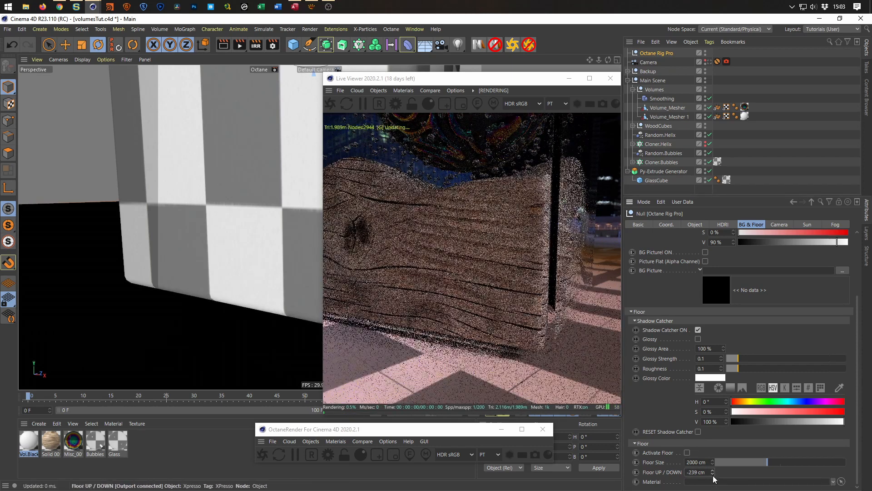
click(714, 475)
click(714, 475)
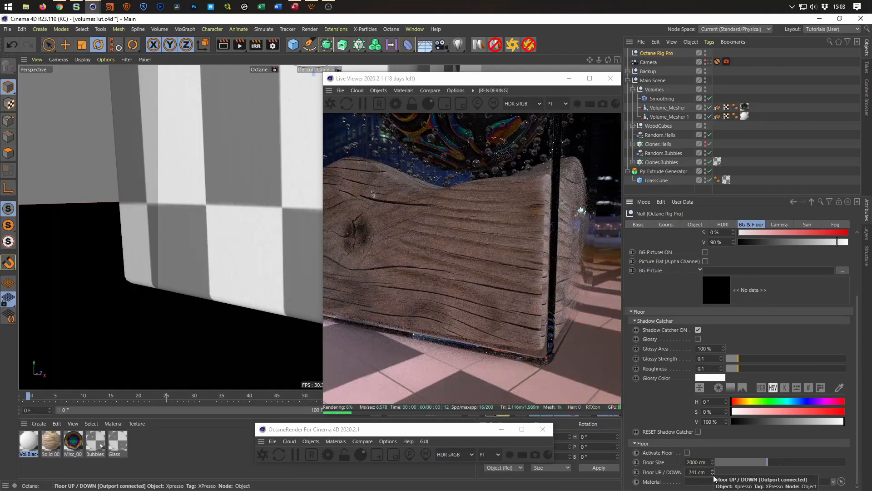
Inspect the whole block on the floor from an angle and switch the view to the scene Camera.
alt+right_drag(272, 265, 186, 278)
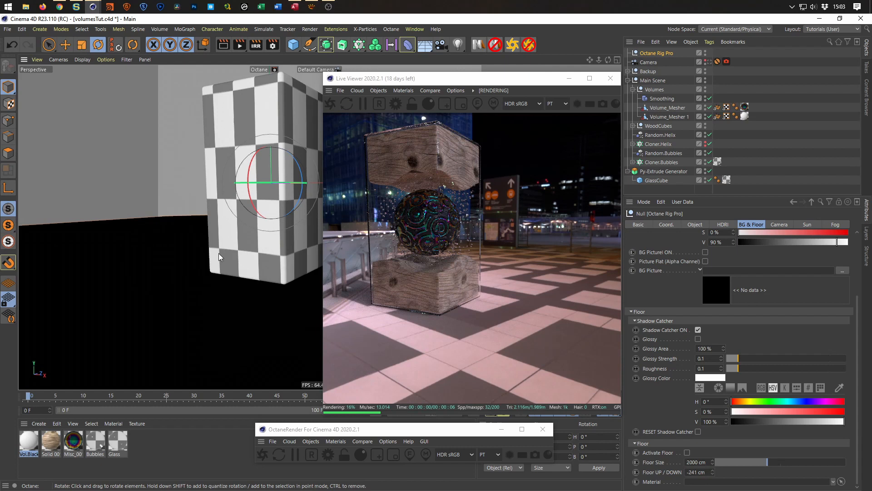
alt+drag(222, 254, 207, 287)
alt+drag(250, 269, 316, 266)
alt+drag(216, 301, 264, 295)
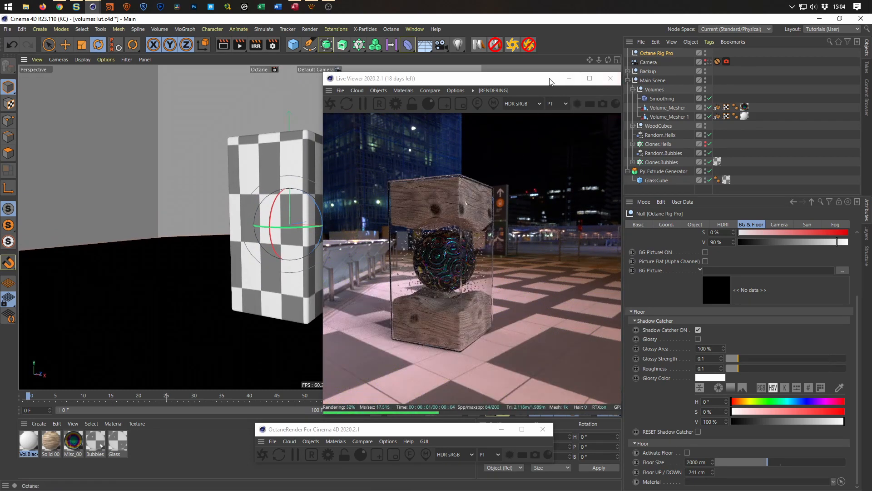
drag(539, 82, 726, 120)
click(710, 62)
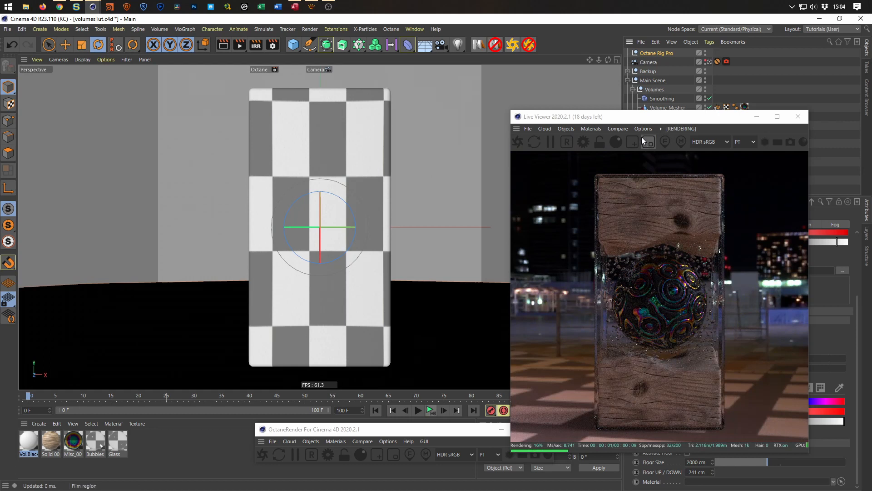
Try heading rotations of 15° and -15° on the Main Scene null and return it to 0°.
click(659, 82)
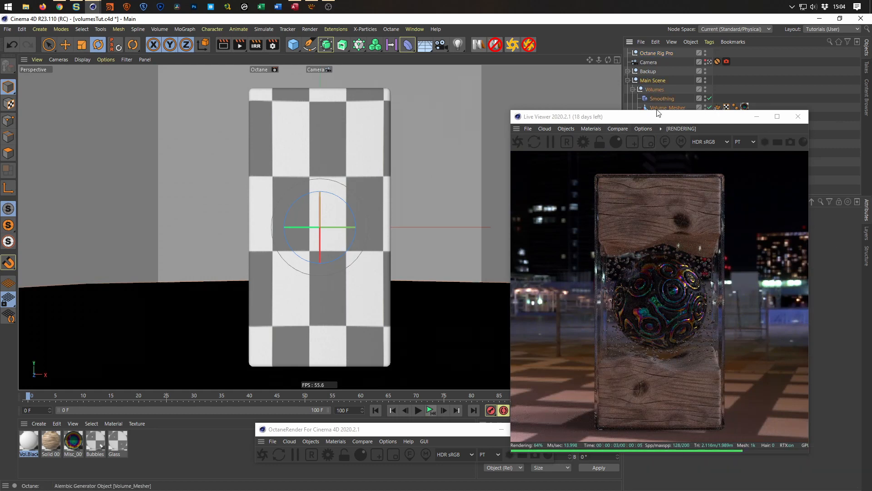
drag(721, 119, 456, 72)
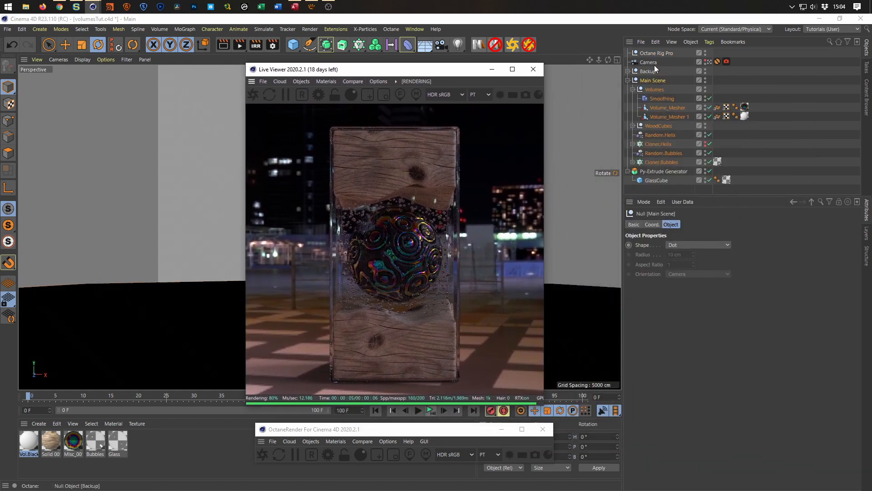
click(652, 225)
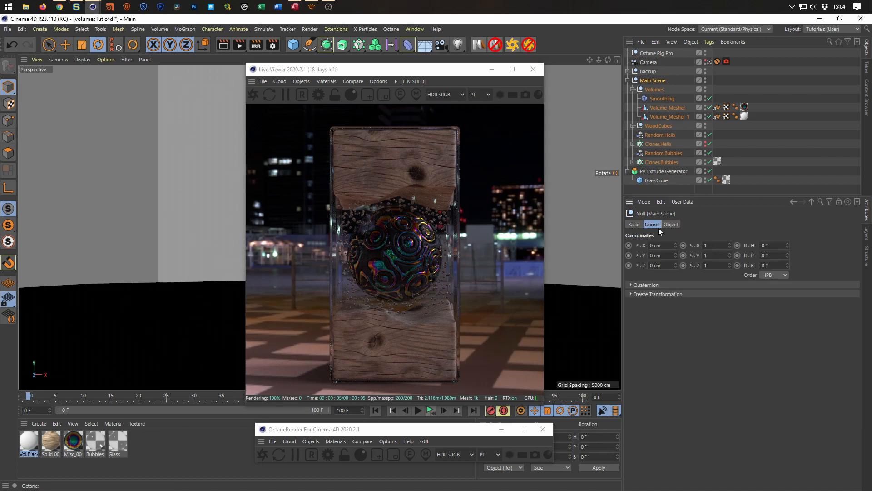
text(15)
key(Return)
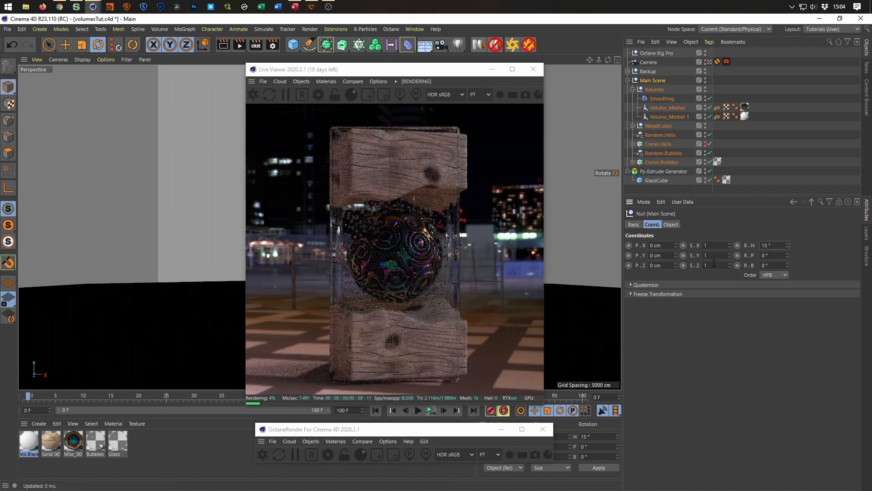
click(773, 249)
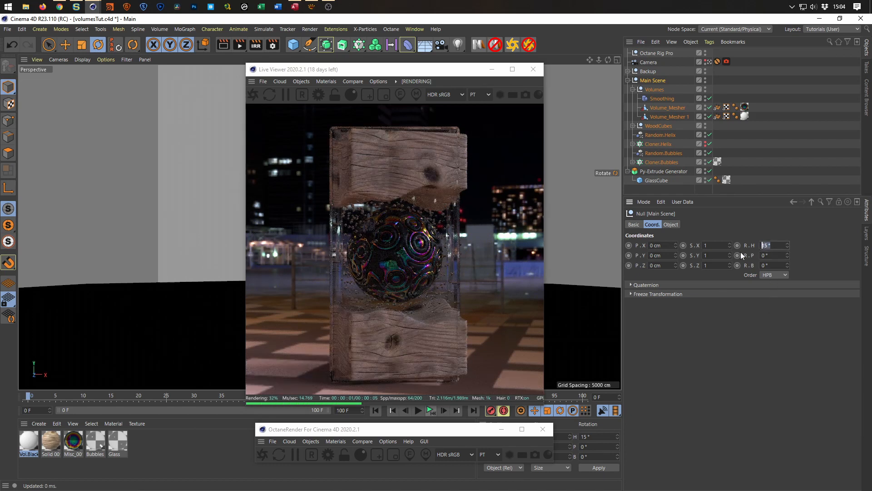
text(-15)
key(Return)
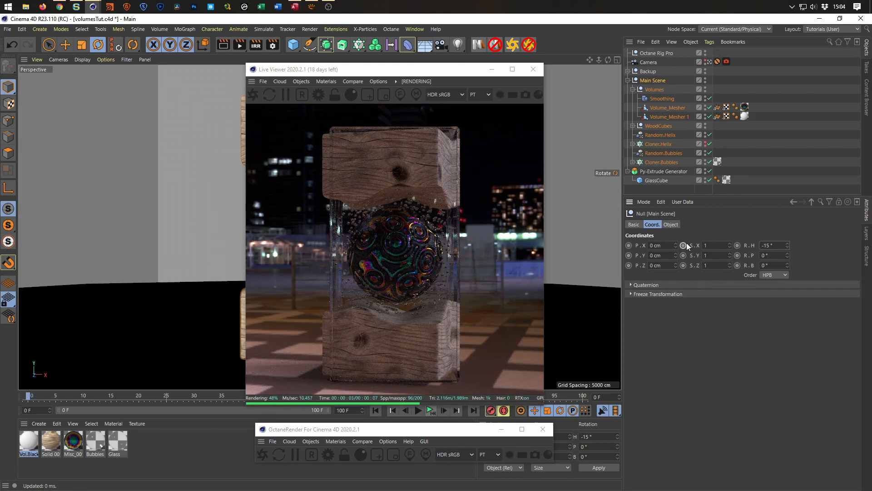
drag(778, 245, 750, 251)
text(0)
key(Return)
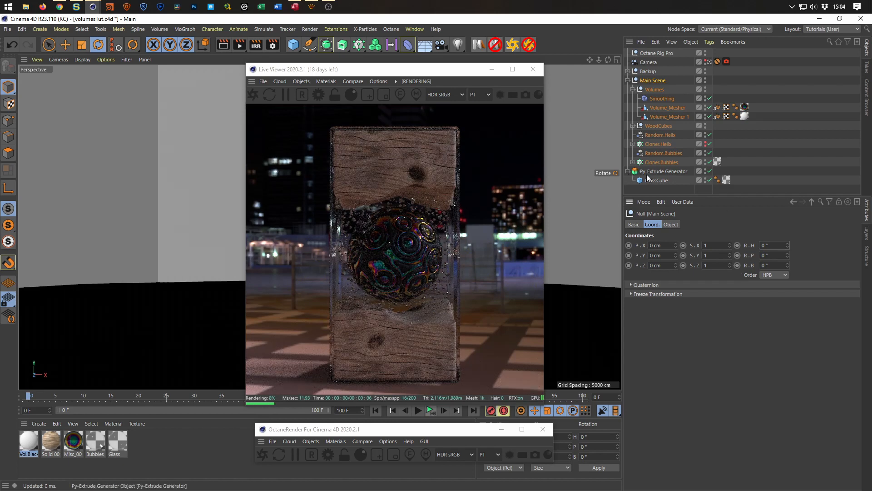
Rename the Py-Extrude Generator as GlassCube and save the project.
double_click(647, 173)
text(Glass)
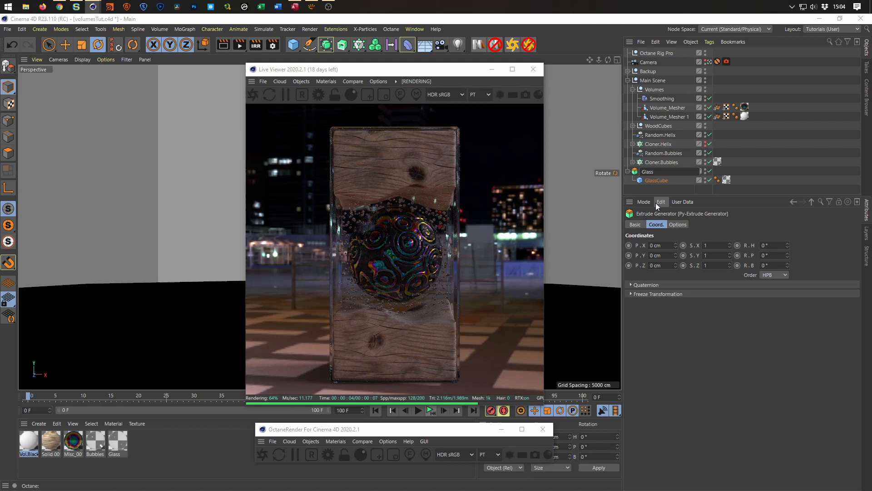
text(Cube)
key(Return)
key(ctrl+s)
Make the GlassCube generator a child of Main Scene and set the Main Scene heading rotation to -15°.
click(629, 172)
drag(634, 173, 650, 167)
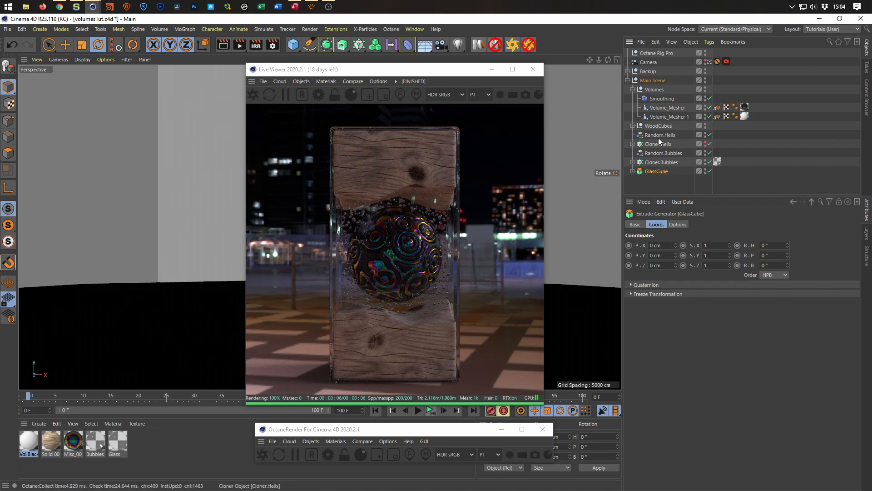
click(653, 80)
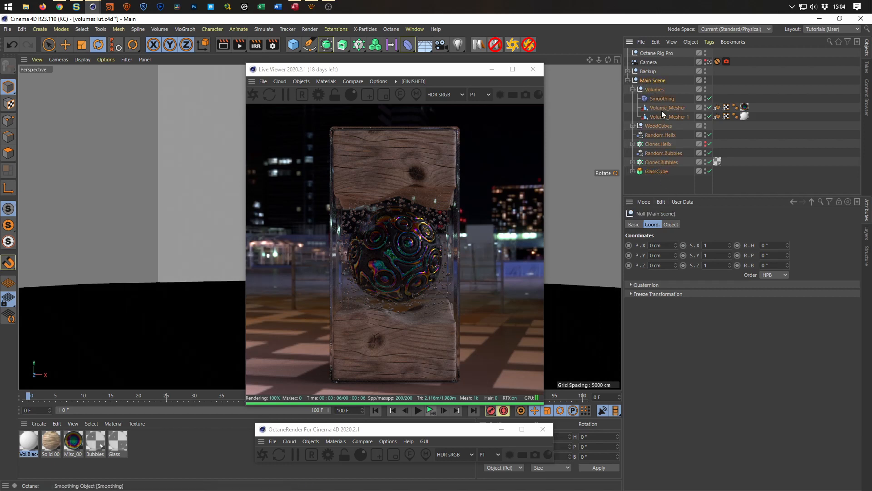
click(774, 245)
text(-15)
key(Return)
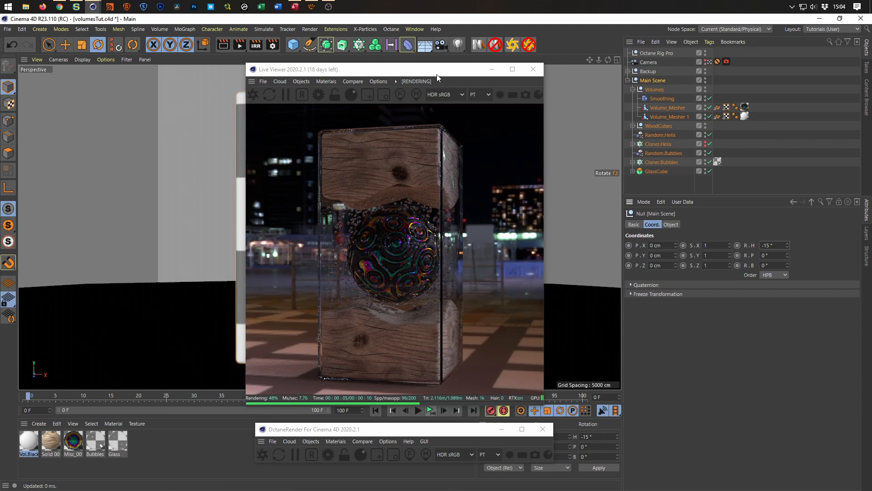
Move the scene Camera slightly closer so the rotated block fills more of the frame.
drag(437, 75, 702, 107)
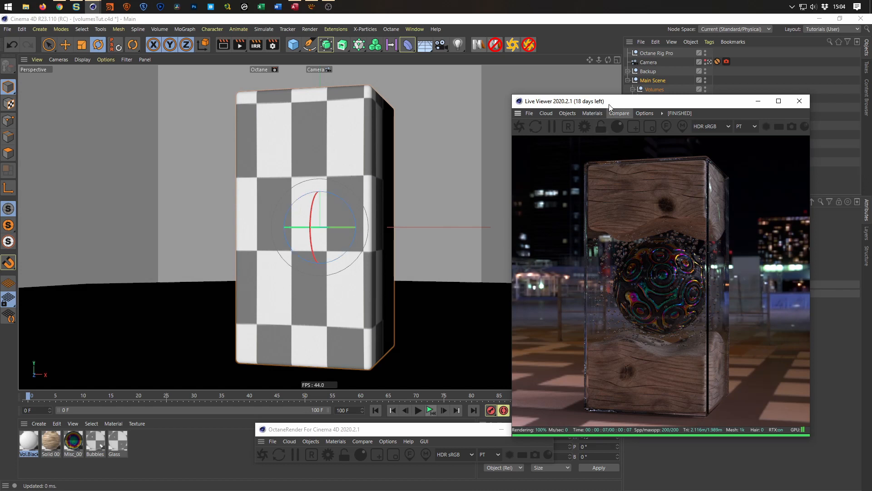
drag(636, 94, 644, 62)
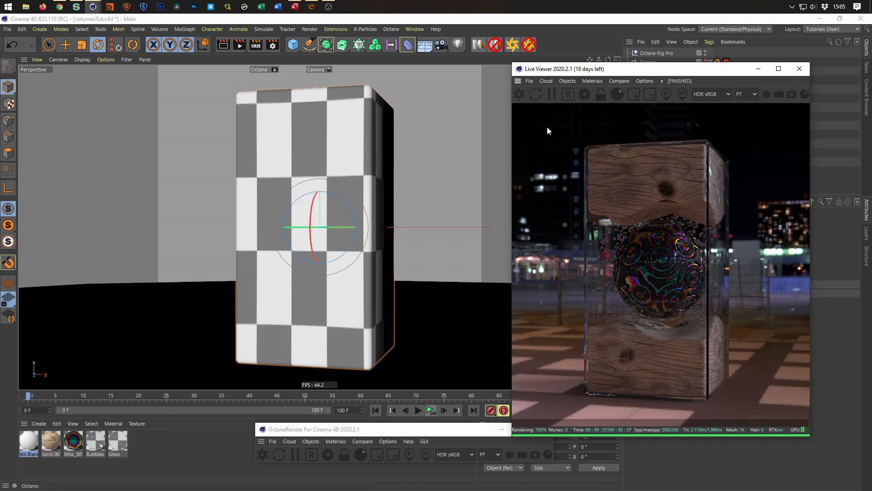
drag(619, 72, 564, 87)
drag(281, 207, 296, 210)
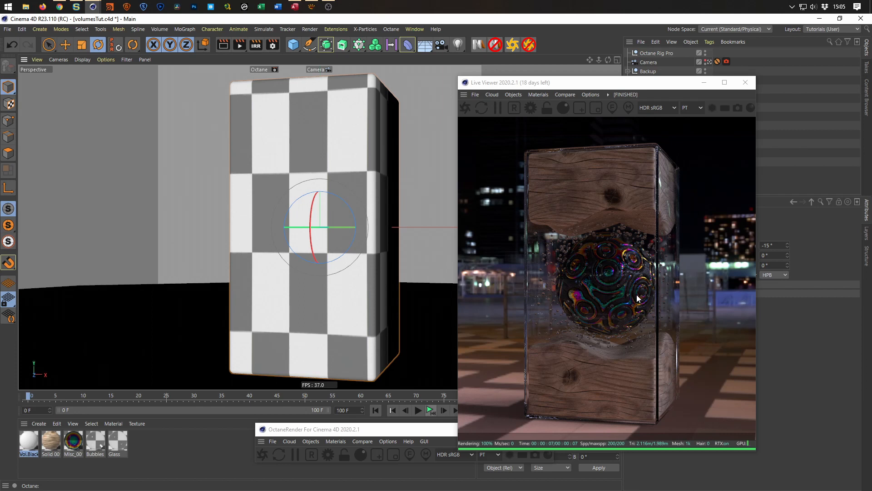
drag(669, 89, 457, 74)
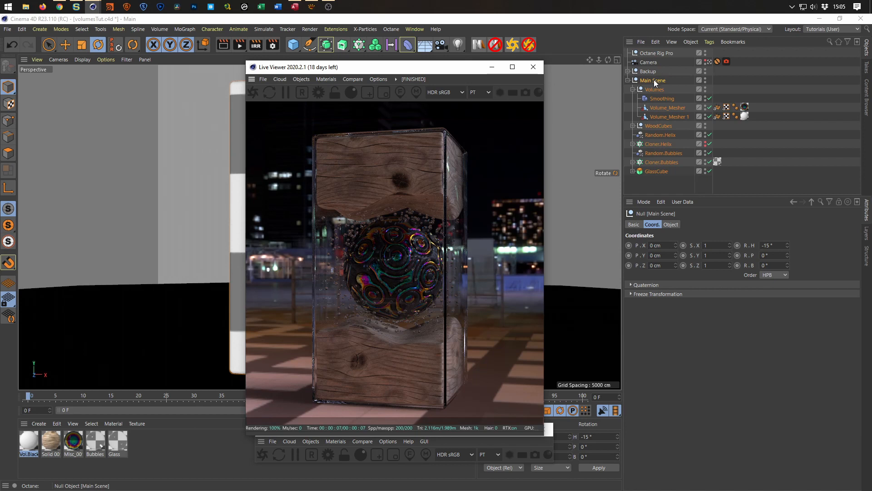
Set the HDRI Intensity of Octane Rig Pro to 2.
click(654, 54)
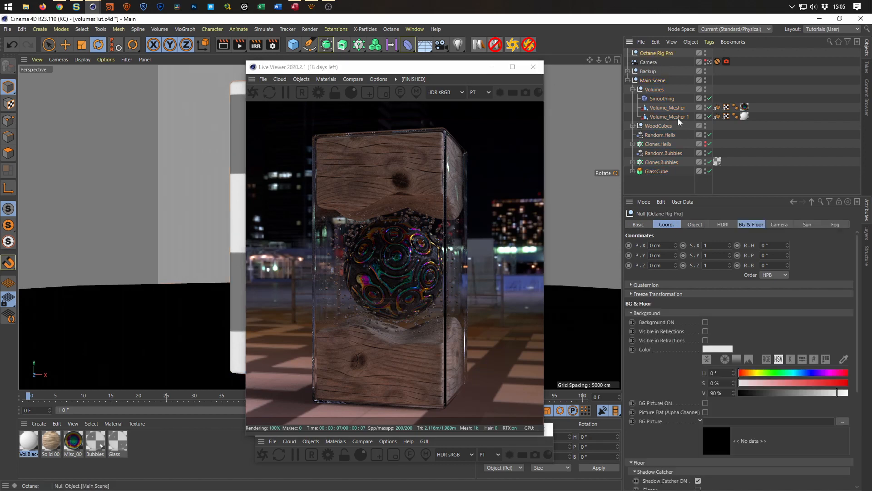
click(723, 224)
drag(691, 333, 643, 351)
text(2)
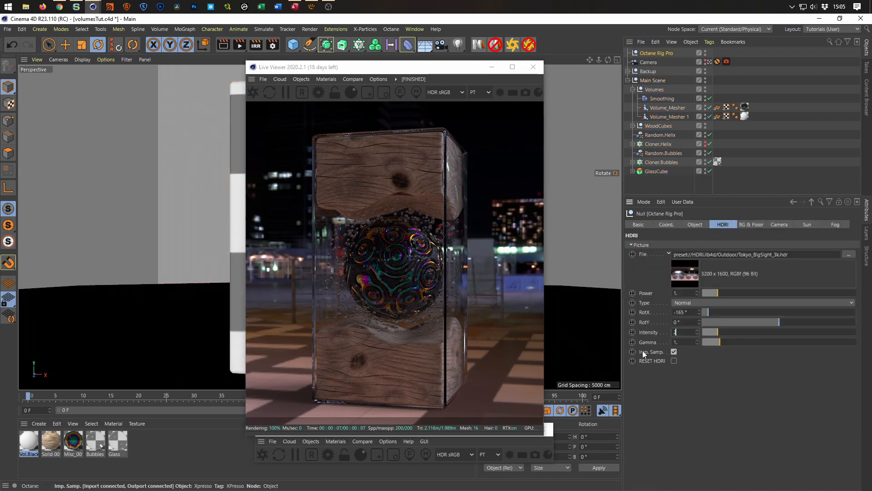
key(Return)
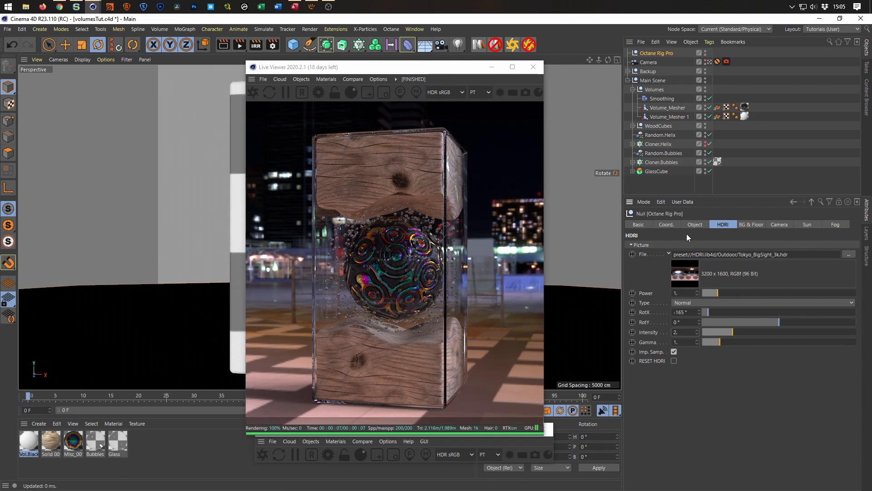
Set the Cloner.Helix grid count to 15 along both X and Z, with 1 along Y.
click(654, 143)
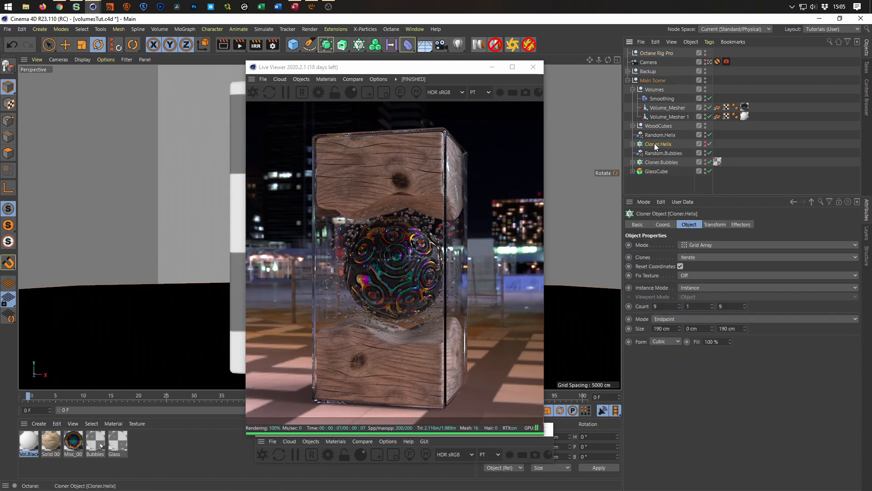
double_click(667, 306)
text(15)
key(Tab)
key(Tab)
text(1)
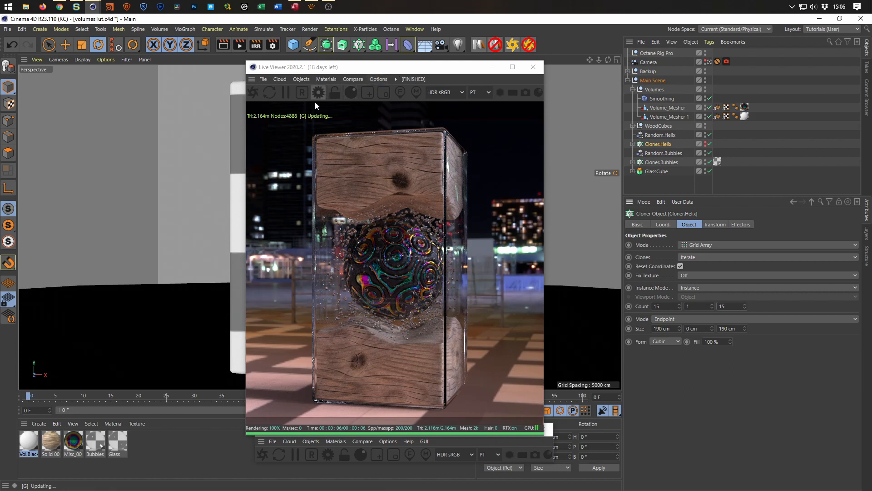
Close the Live Viewer and hide the GlassCube object in the viewport.
click(534, 67)
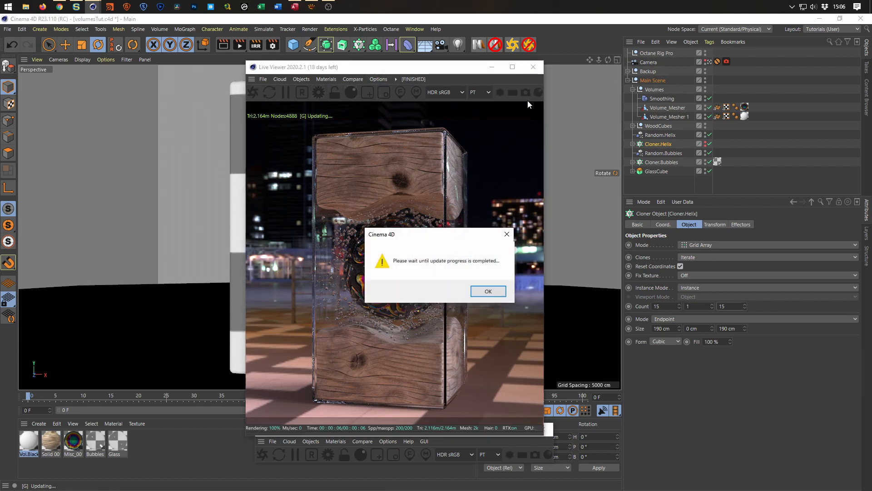
click(483, 294)
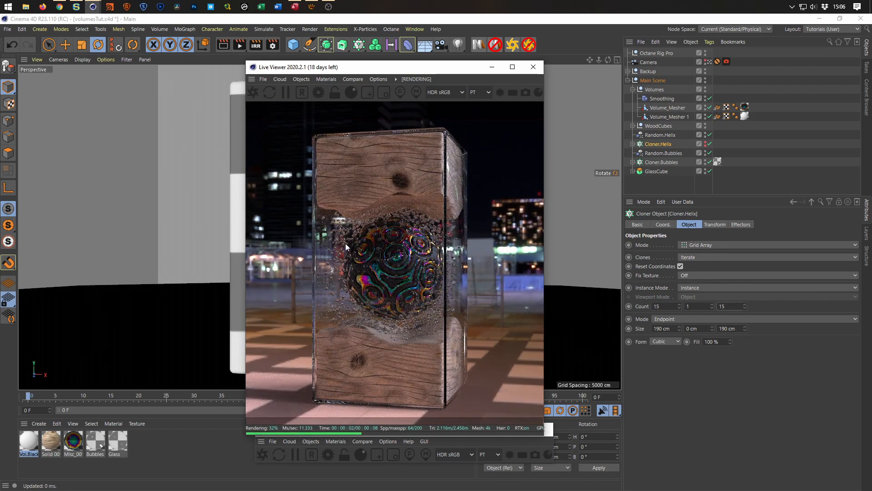
click(534, 68)
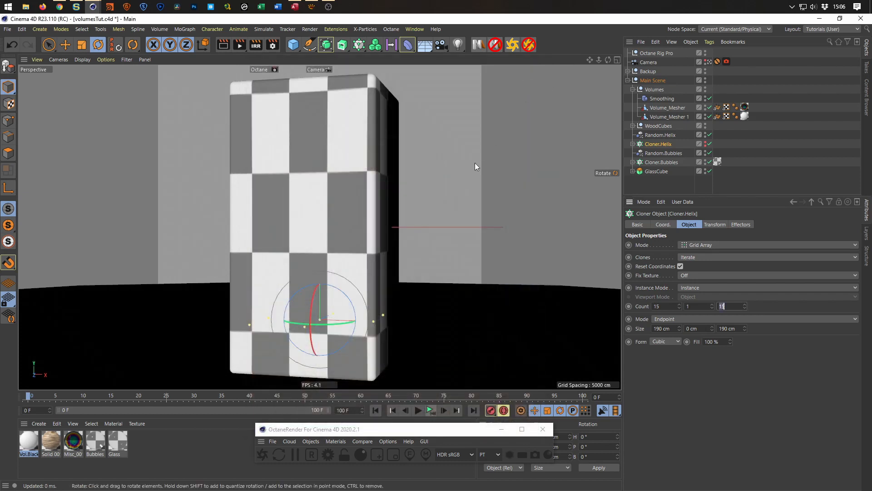
click(705, 170)
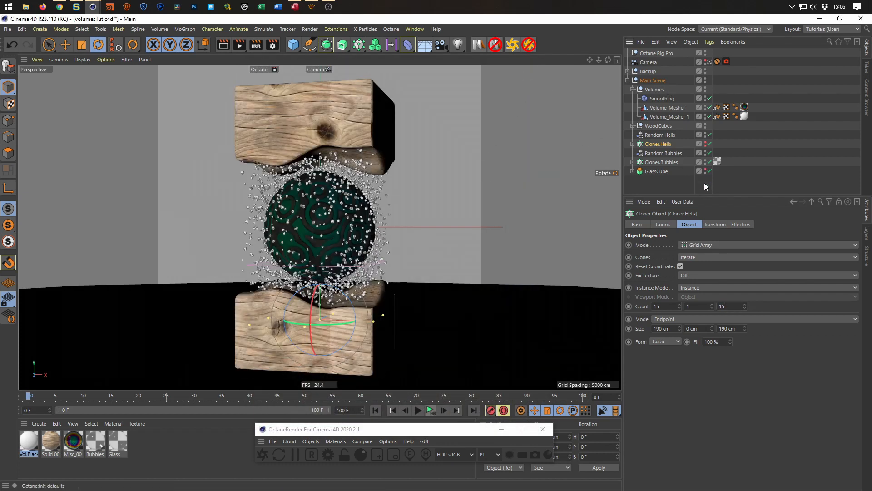
Set the Cloner.Helix grid count to 10 along both X and Z.
double_click(667, 307)
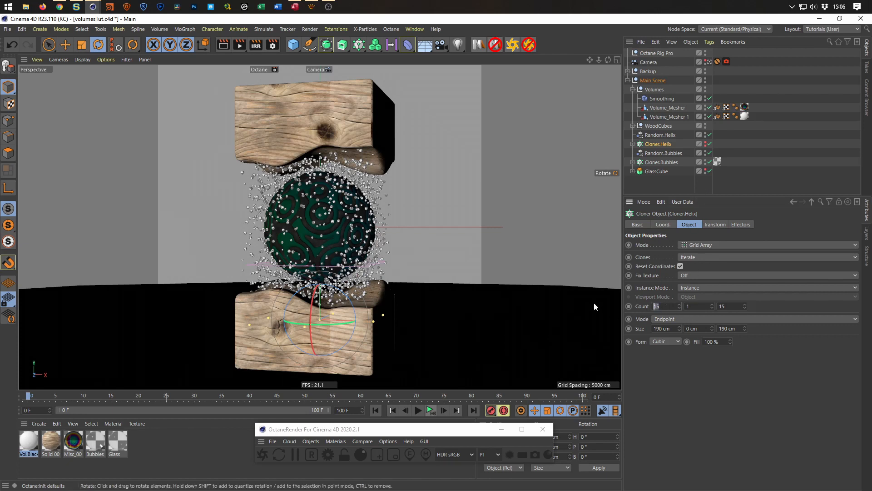
text(10)
key(Tab)
key(Tab)
text(10)
key(Return)
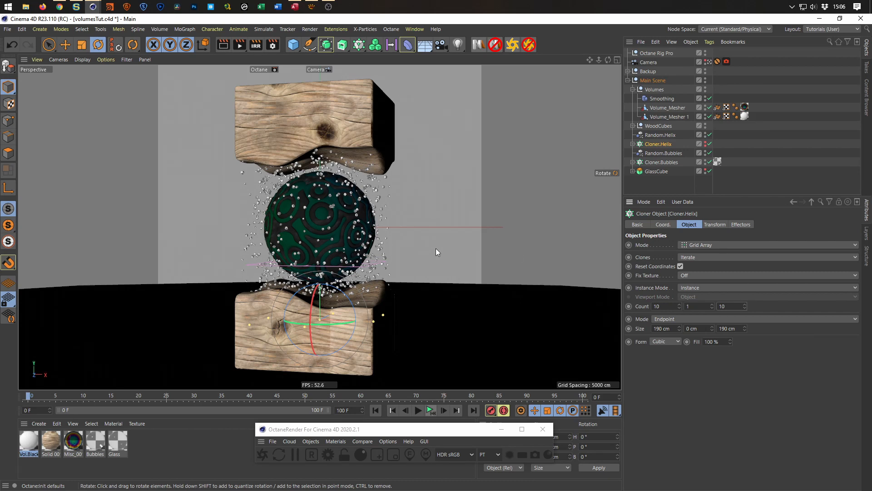
Turn off texture display in the viewport and set the X and Z counts of Cloner.Helix to 15.
key(n)
key(q)
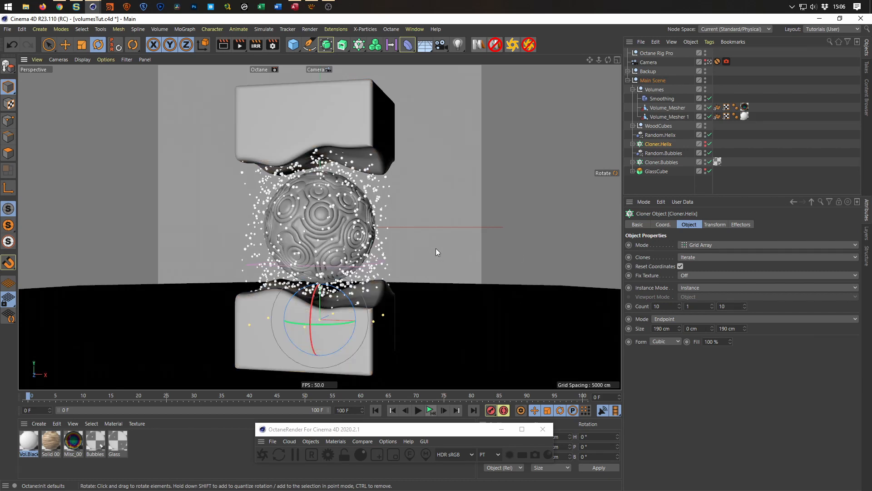
click(654, 306)
key(Tab)
key(Tab)
text(15)
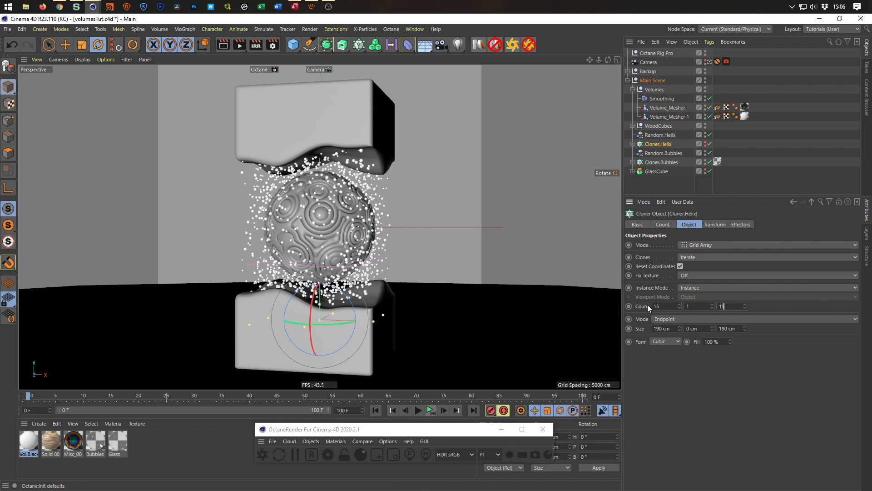
key(Return)
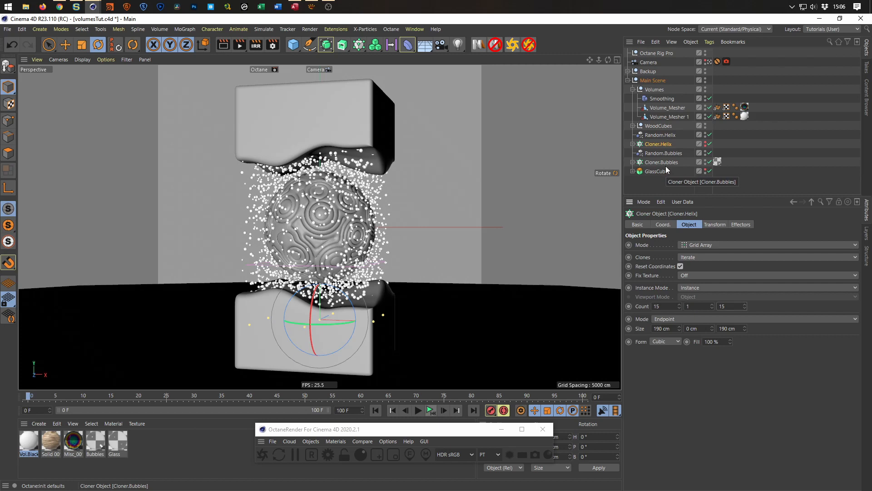
Set the random Scale parameter of the Random.Bubbles effector to -0.8.
click(666, 155)
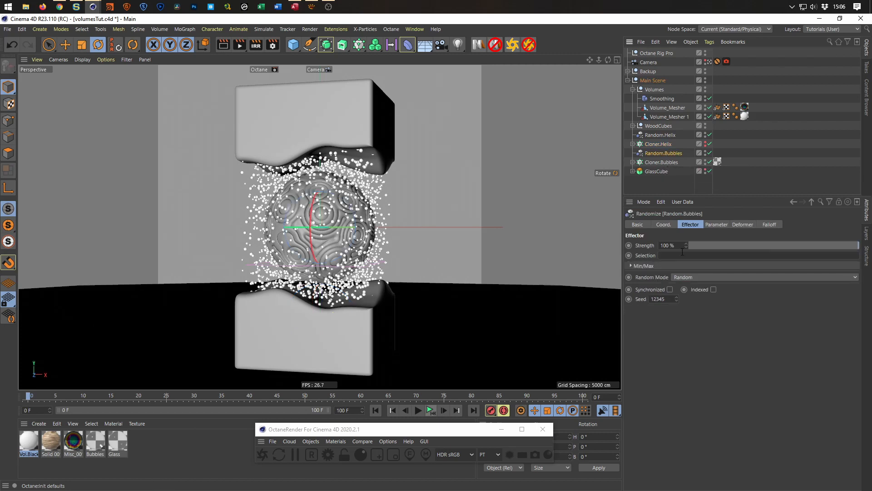
click(716, 225)
click(736, 273)
key(BackSpace)
text(8)
key(Return)
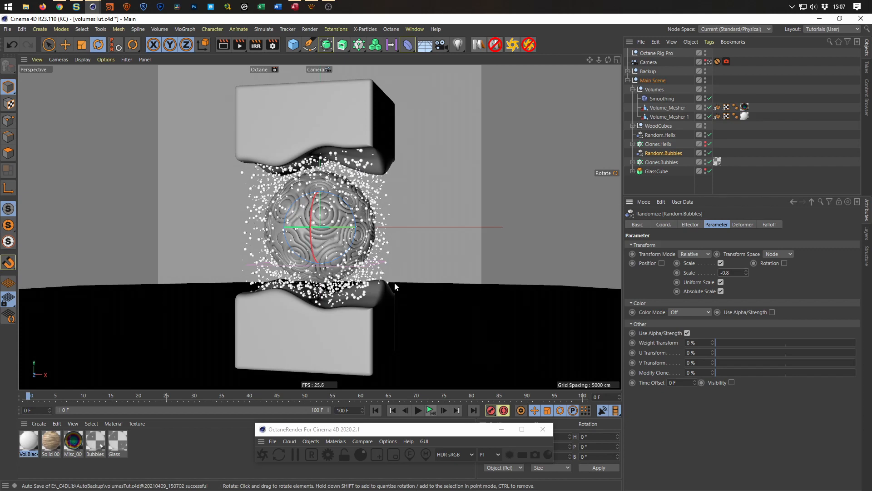
Examine the bubble distribution from above, comparing Gouraud Shading with Lines display, and return to the perspective view.
middle_click(383, 294)
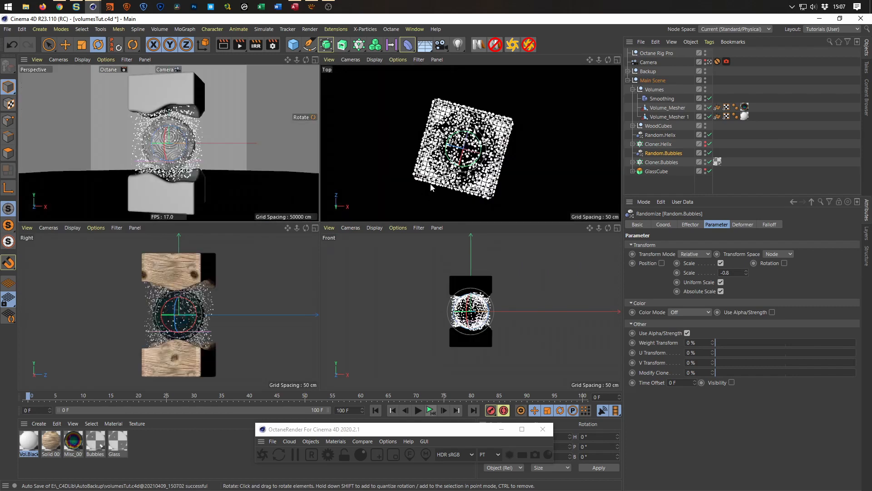
middle_click(446, 173)
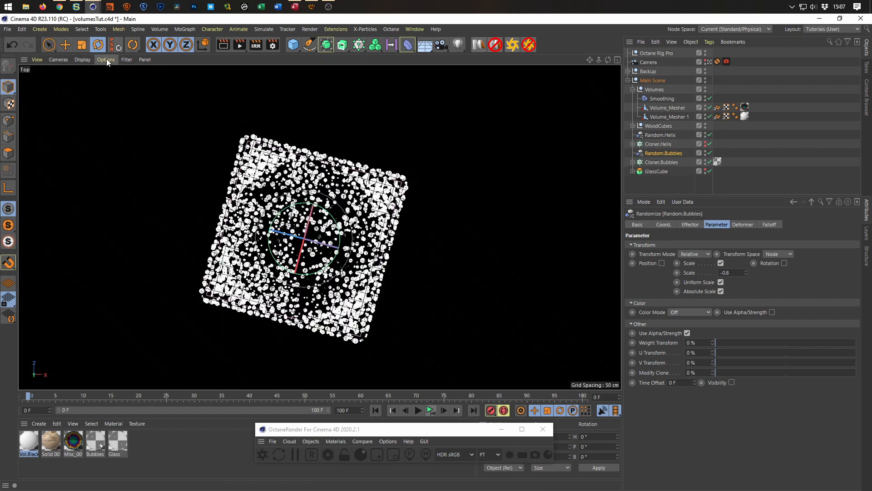
click(82, 59)
click(91, 75)
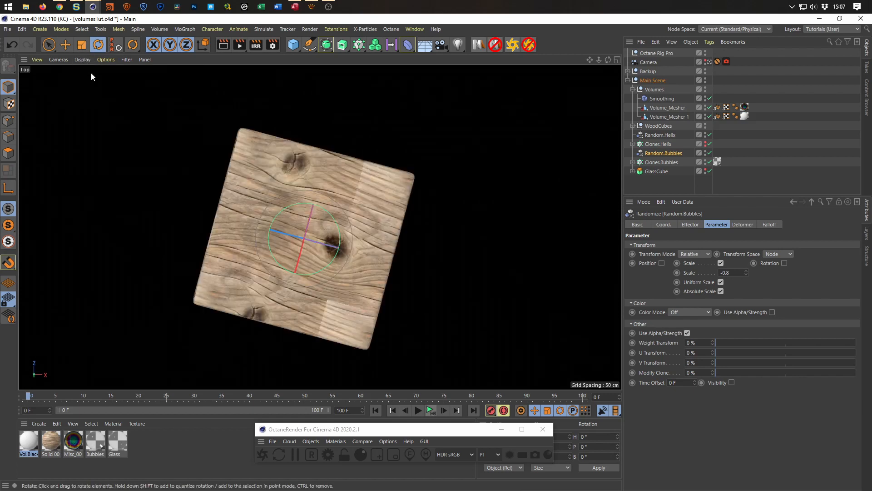
click(83, 59)
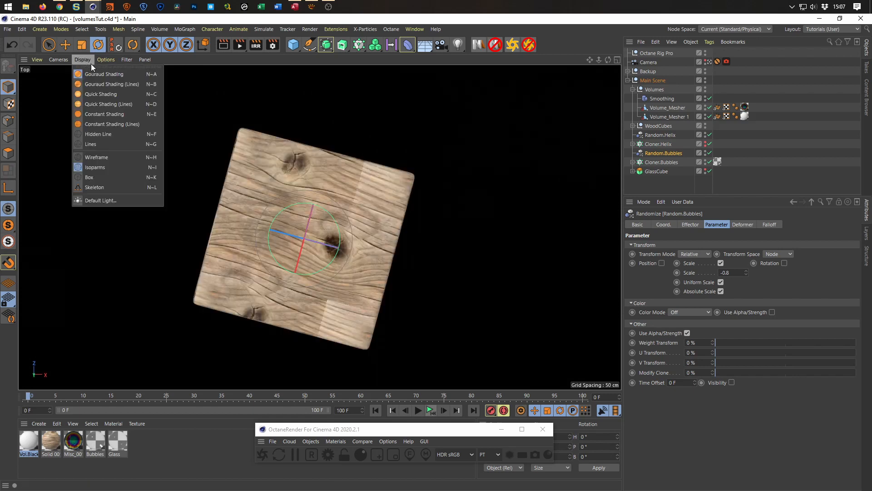
click(95, 143)
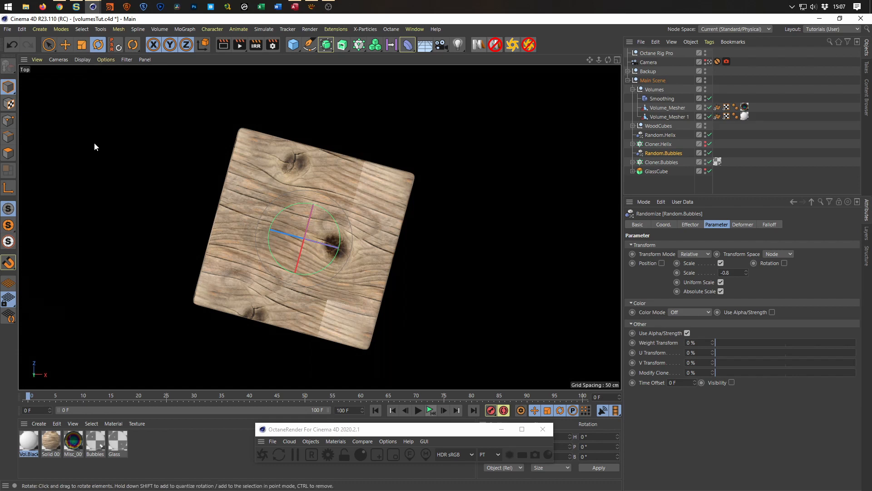
click(85, 58)
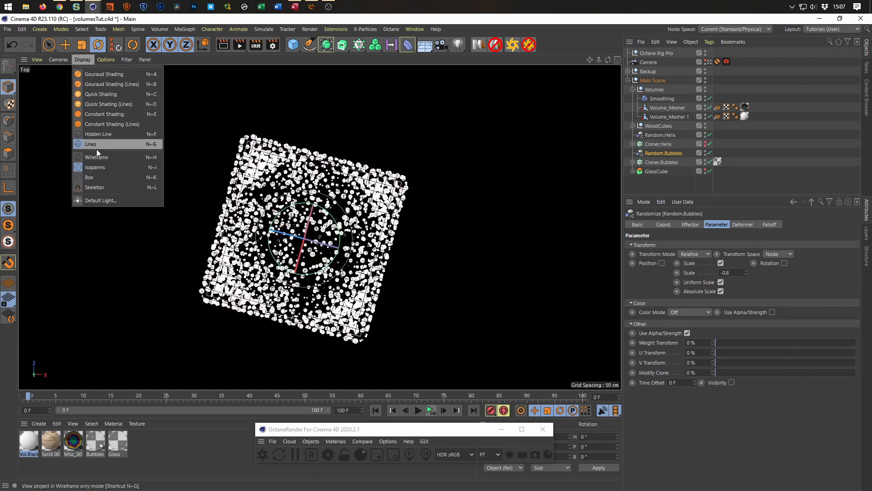
click(105, 59)
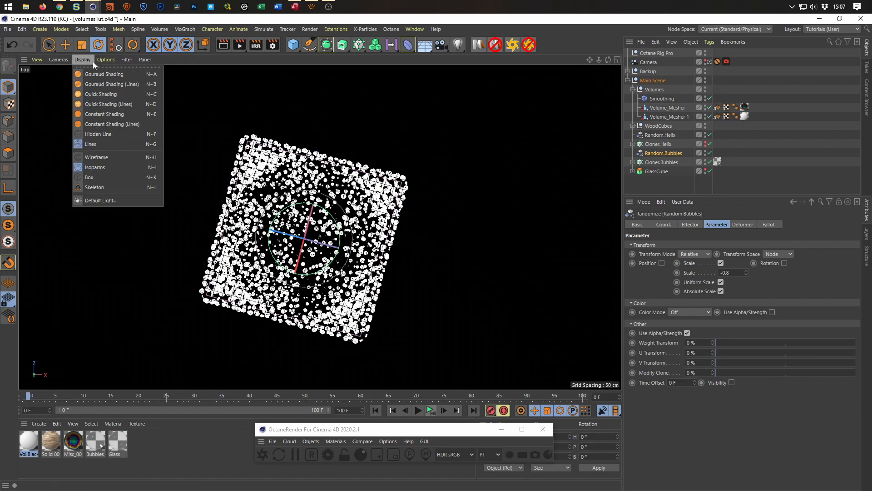
click(90, 61)
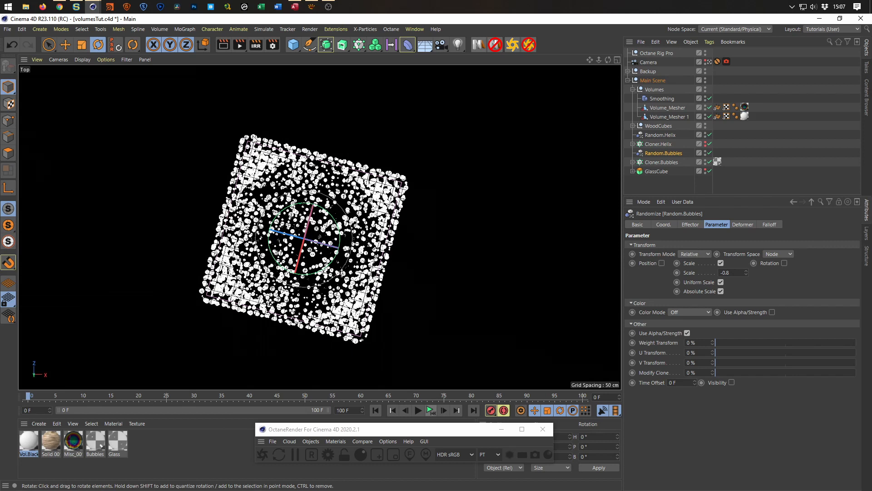
middle_click(386, 290)
middle_click(248, 184)
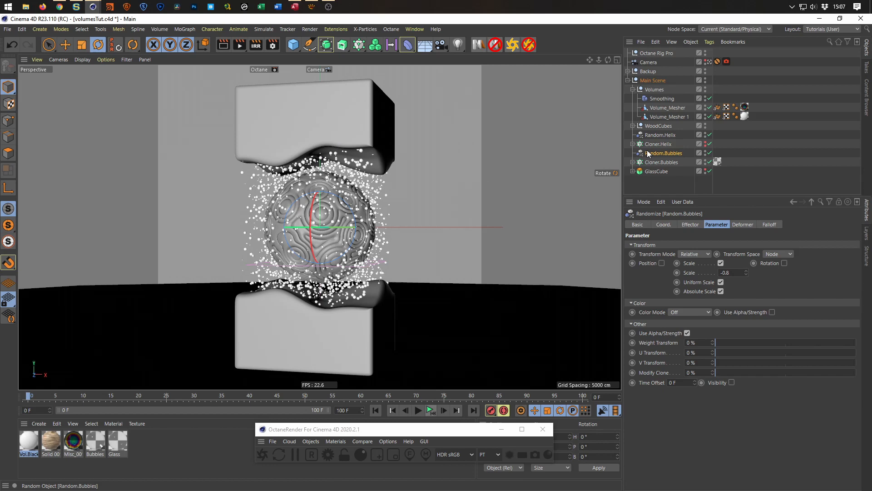
Leave the scene Camera and examine the bubbles around the sphere from several angles.
click(710, 61)
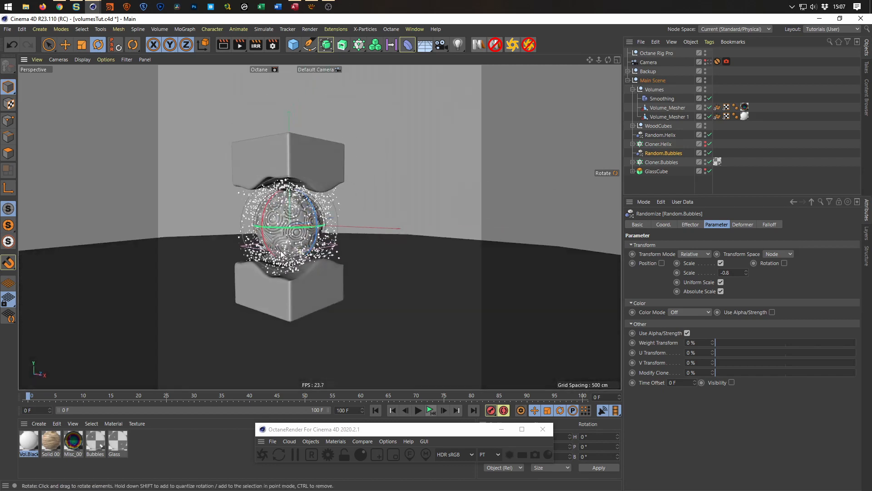
alt+drag(271, 257, 315, 272)
alt+right_drag(315, 272, 358, 248)
alt+drag(294, 253, 605, 199)
alt+right_drag(334, 230, 278, 237)
alt+middle_drag(278, 241, 349, 269)
mouse_move(349, 269)
alt+mouse_down()
mouse_move(359, 296)
mouse_move(354, 280)
alt+mouse_up()
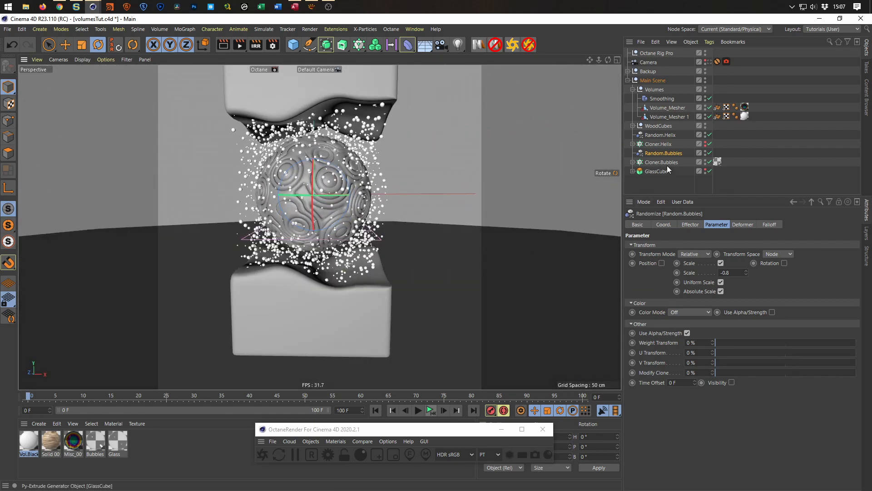
Set the seed of the Random.Helix effector to 12350.
click(659, 134)
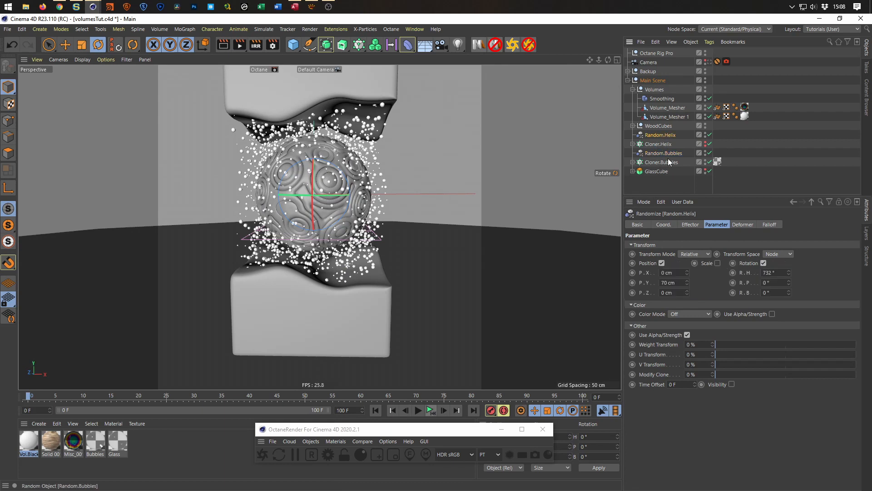
click(690, 225)
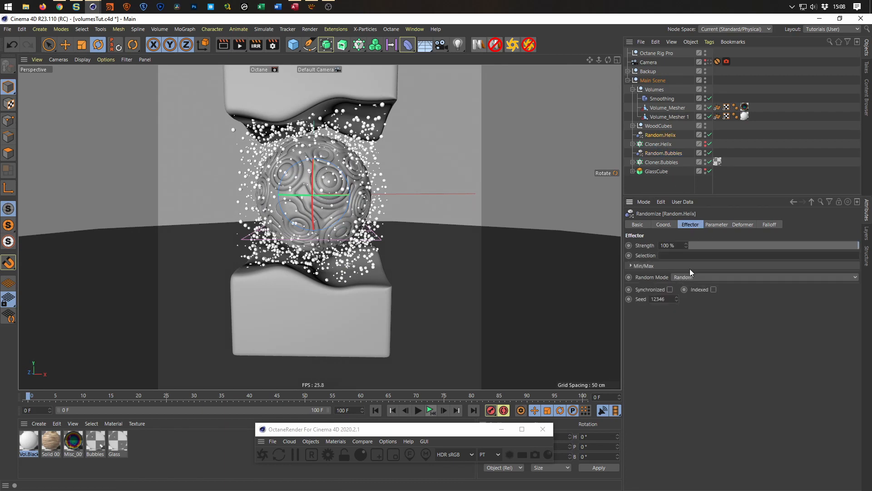
click(677, 297)
click(677, 297)
click(677, 298)
click(677, 297)
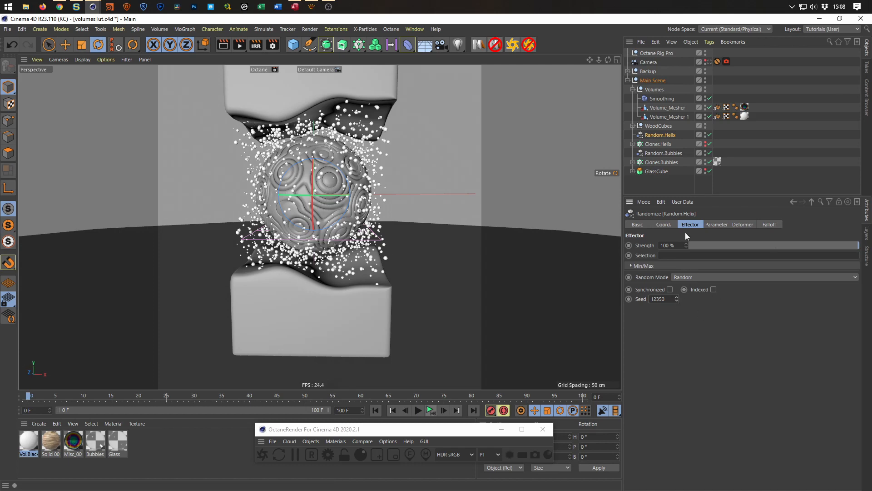
Set the heading rotation of Random.Helix to 131° and return to the scene Camera view.
click(730, 225)
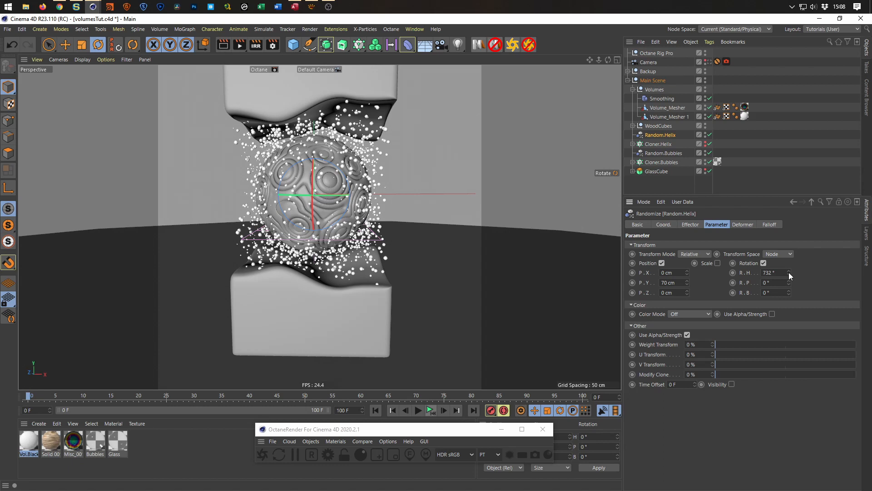
drag(789, 272, 789, 337)
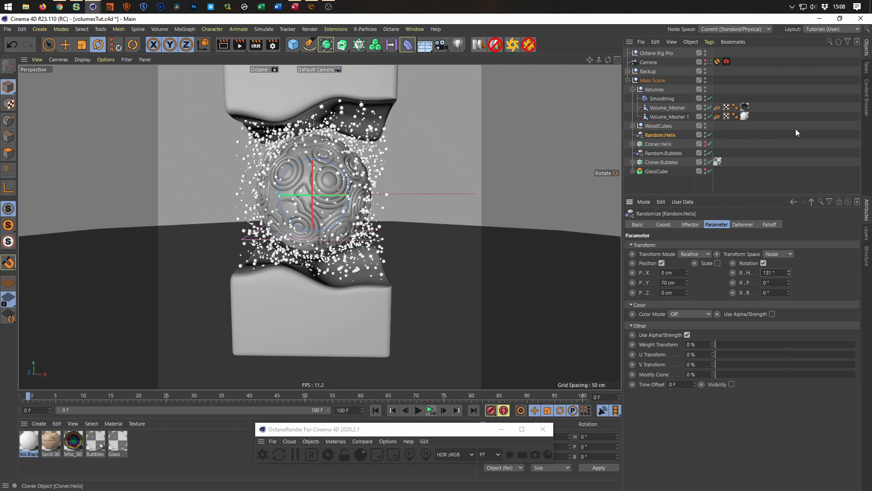
click(710, 62)
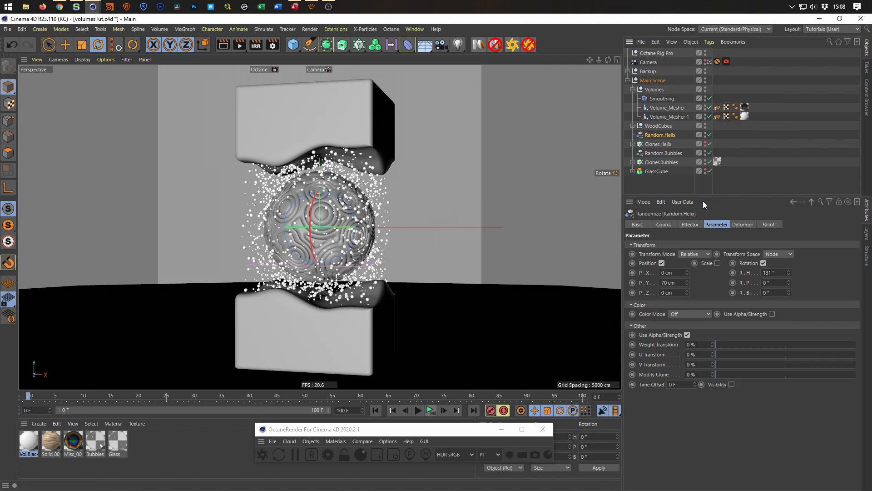
Set the Step distribution distance of Cloner.Bubbles to 10 cm.
click(656, 162)
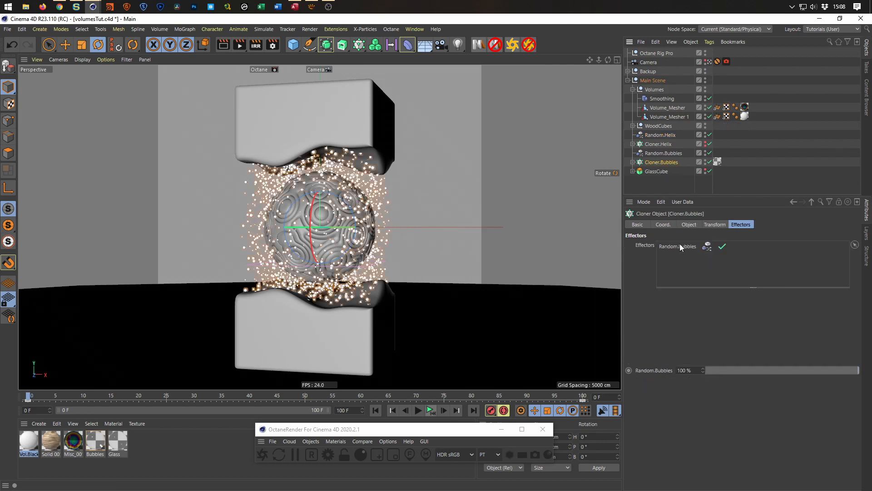
click(688, 225)
drag(761, 337, 720, 337)
text(10)
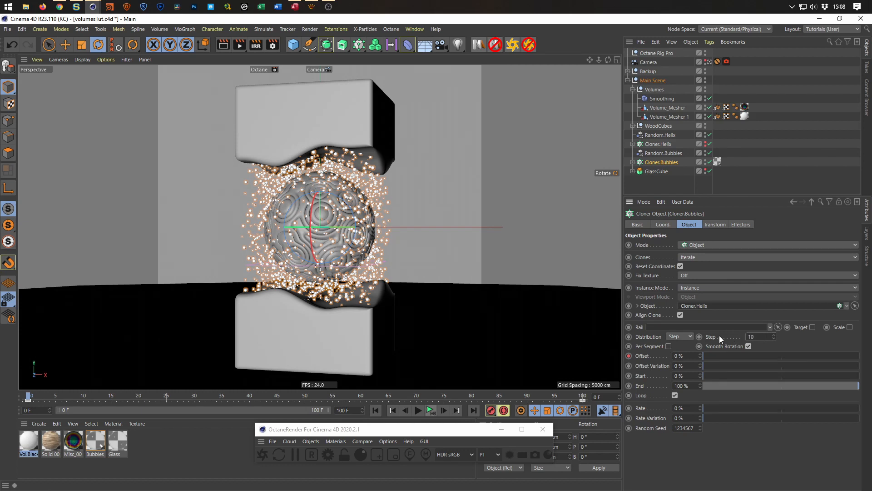
key(Return)
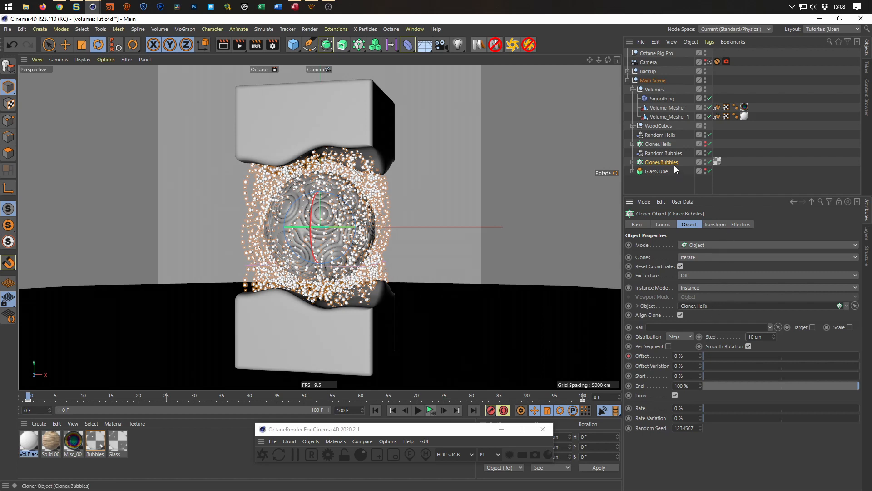
Set the seed of the Random.Helix effector to 12355.
click(659, 153)
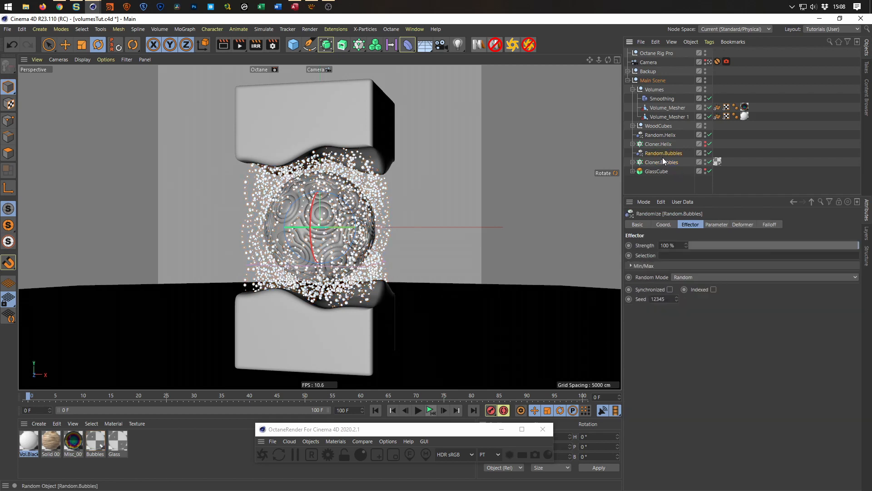
click(662, 135)
click(677, 297)
click(677, 296)
click(677, 297)
click(678, 296)
click(677, 297)
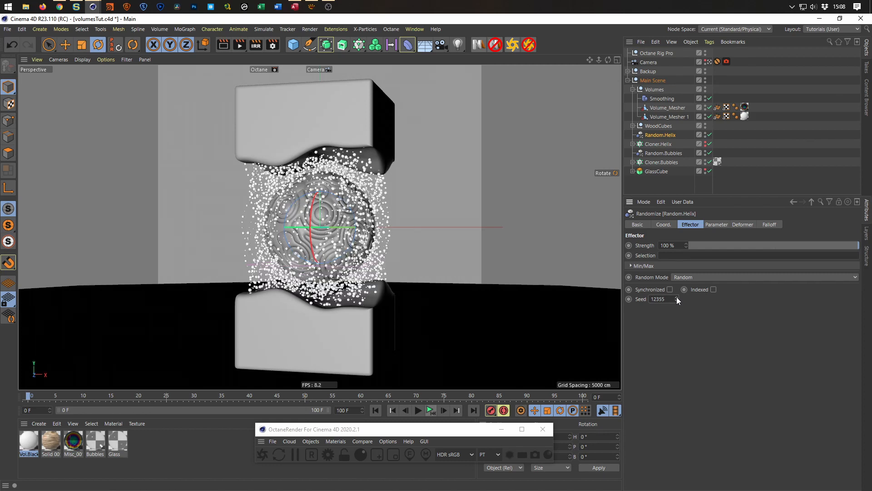
Set the Random.Helix seed to 12356 and the Step distribution distance of Cloner.Bubbles to 15 cm.
click(677, 297)
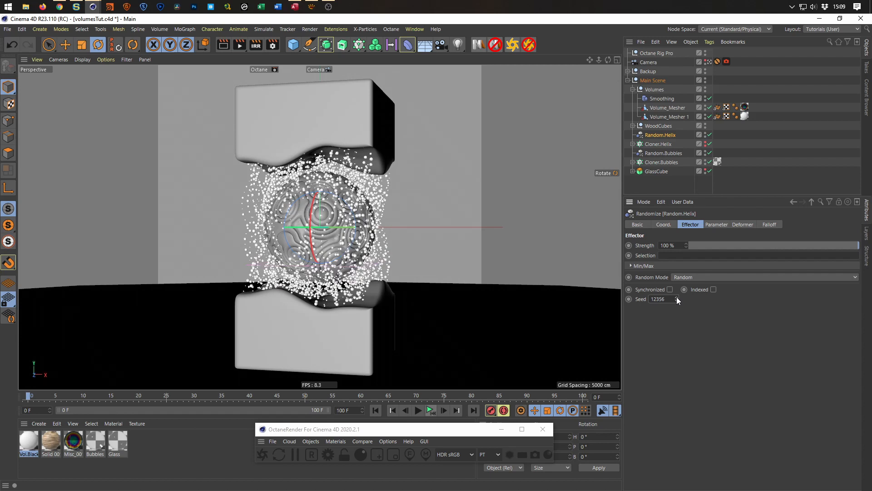
click(659, 163)
click(764, 336)
text(15)
key(Return)
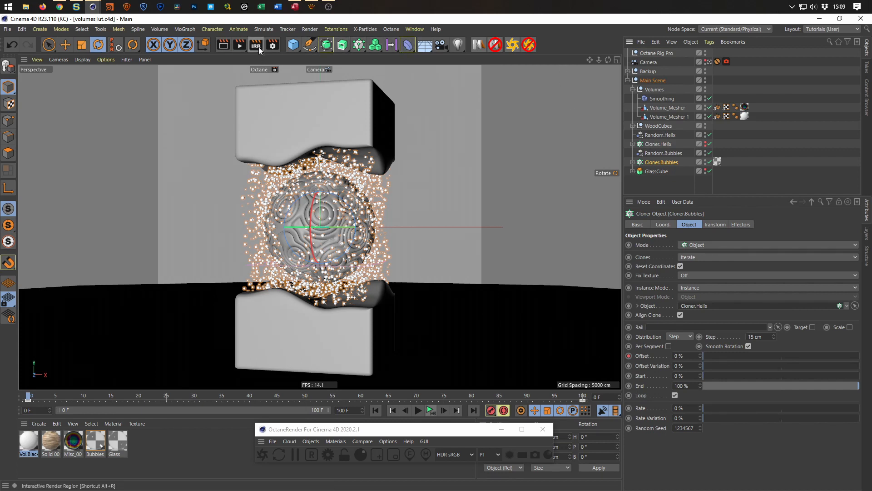
Start the Octane live render and place the Live Viewer over the viewport, clear of the object list.
click(265, 457)
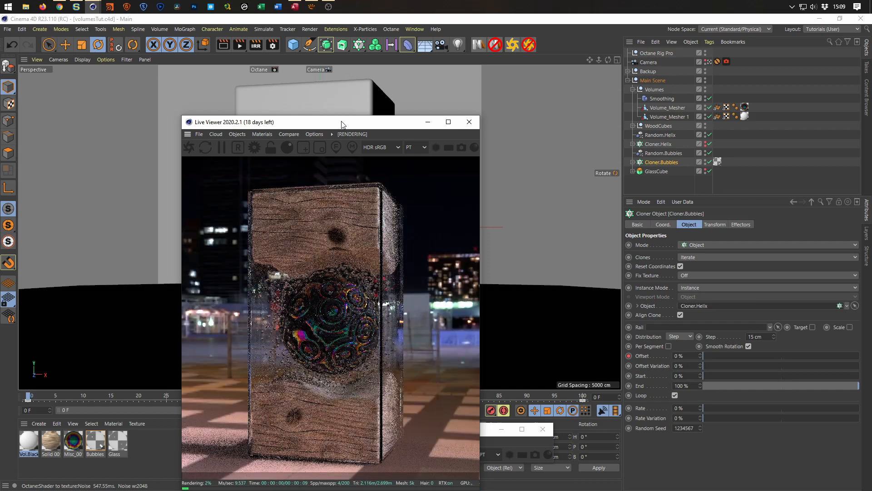
drag(342, 125, 657, 99)
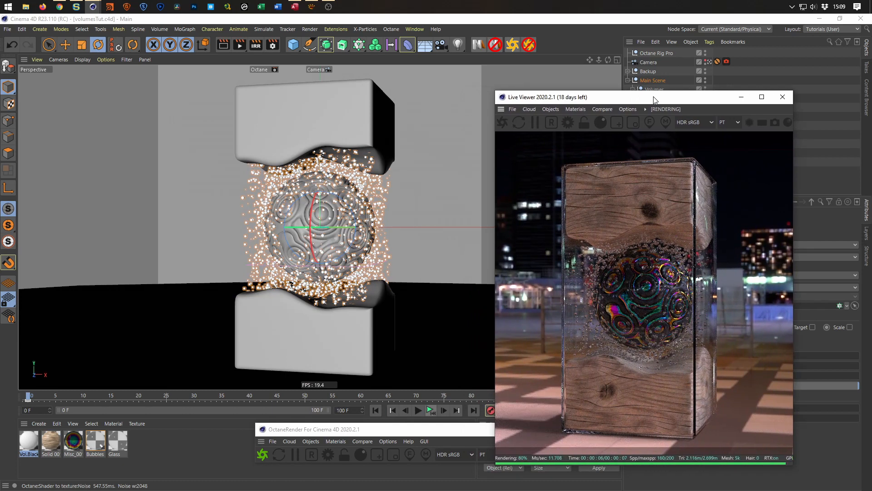
drag(630, 99, 364, 75)
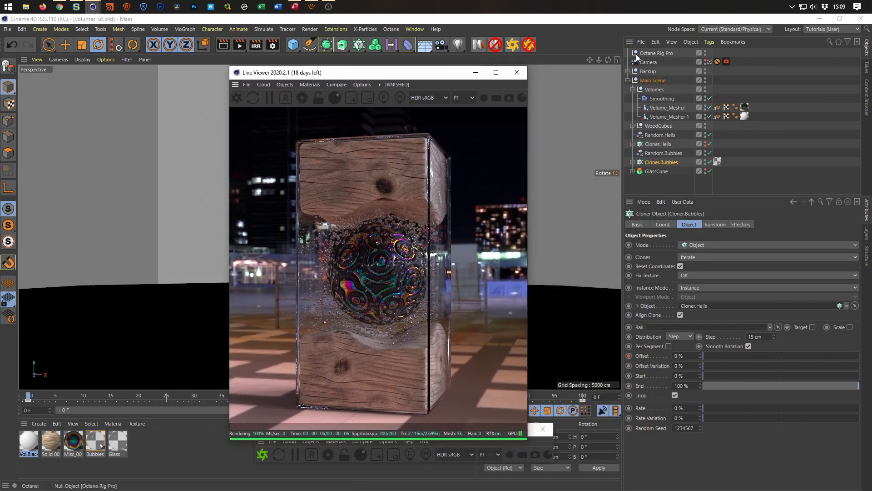
Rotate the Octane Rig Pro HDRI horizontally, settling RotX at 156°.
click(657, 53)
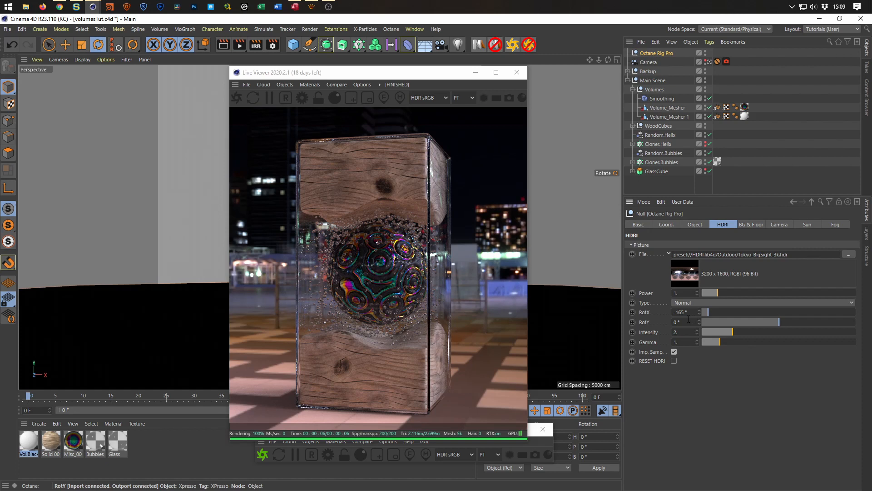
click(721, 313)
drag(743, 310, 757, 312)
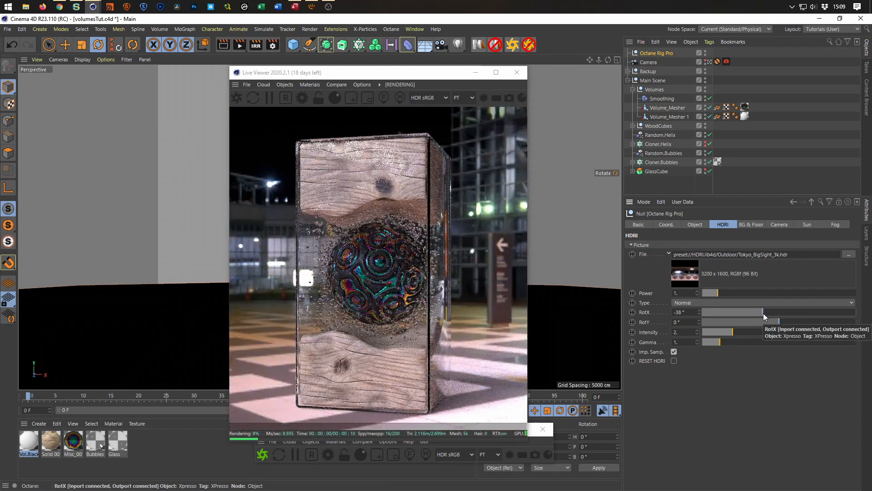
drag(763, 313, 771, 315)
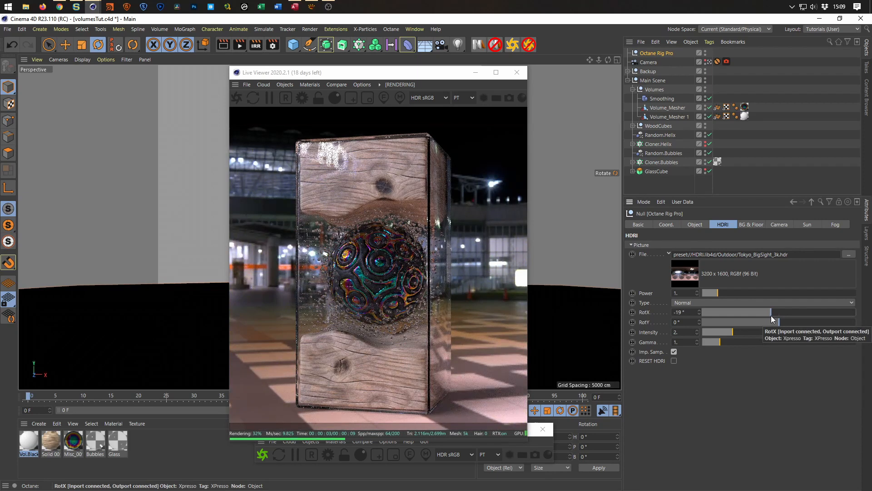
drag(771, 315, 846, 313)
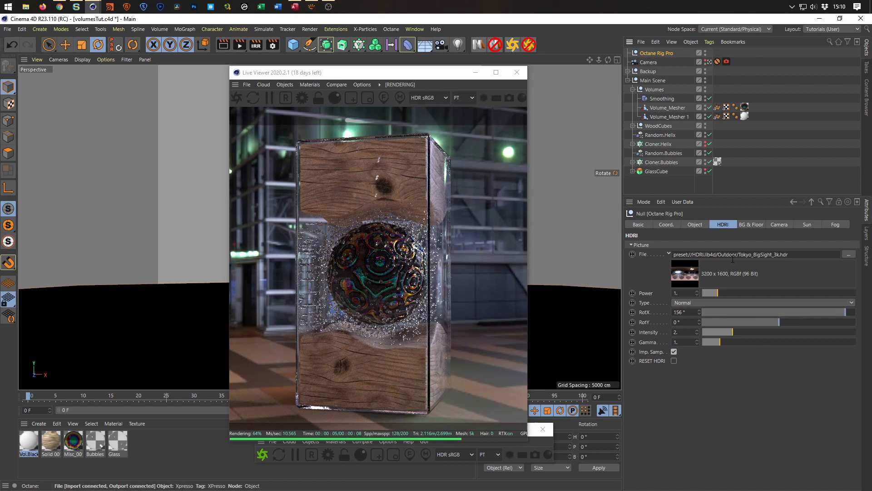
Open the Content Browser and arrange it and the Live Viewer so the presets, render and HDRI file setting are accessible.
key(shift+F6)
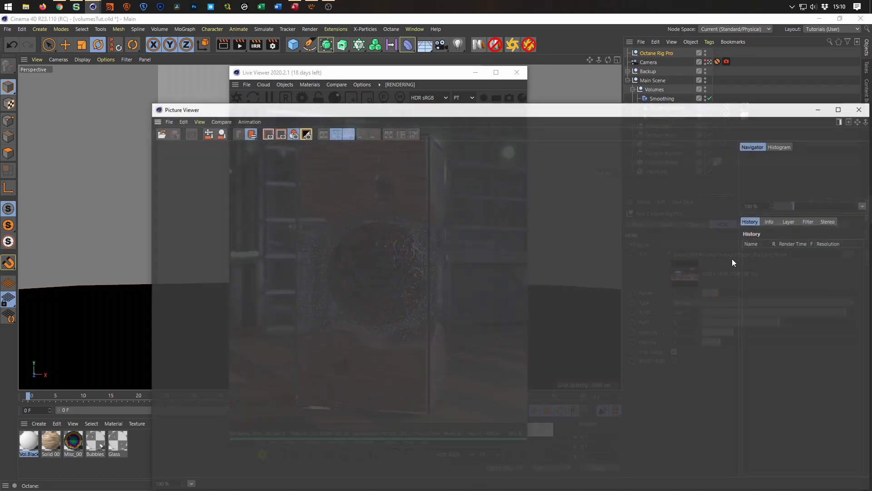
click(861, 108)
key(shift+F8)
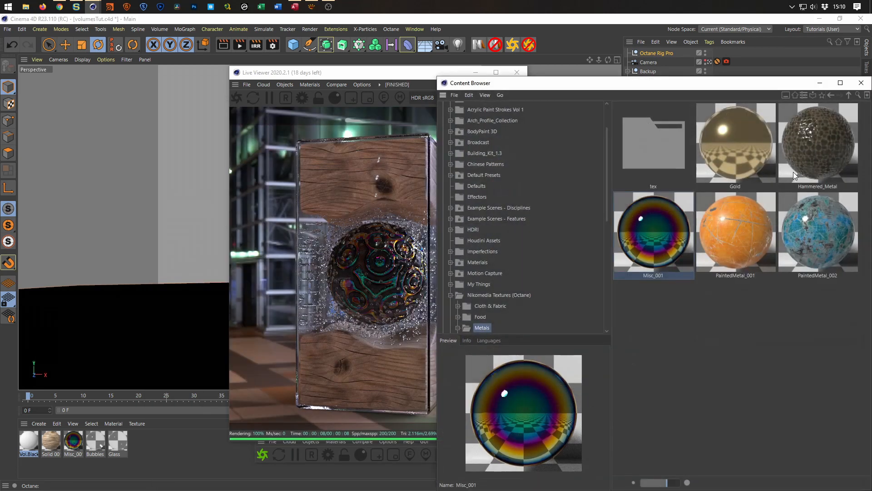
click(358, 73)
drag(357, 72, 675, 95)
drag(513, 88, 139, 37)
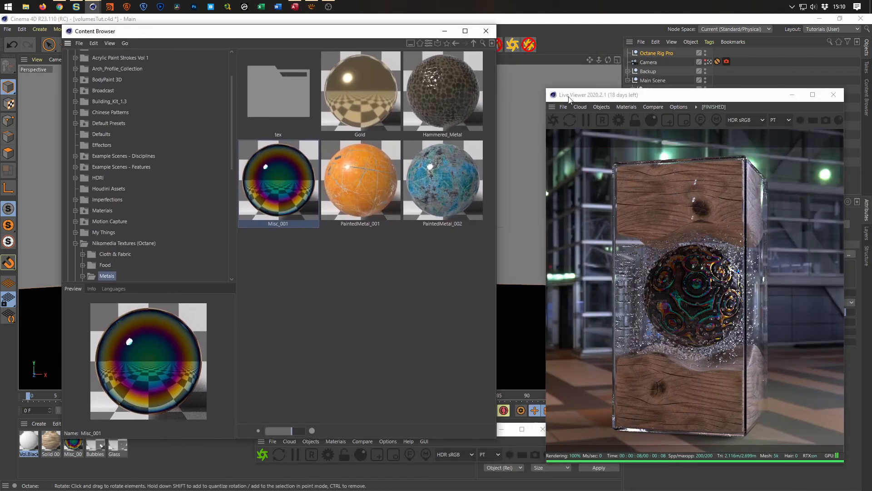
drag(545, 88, 546, 125)
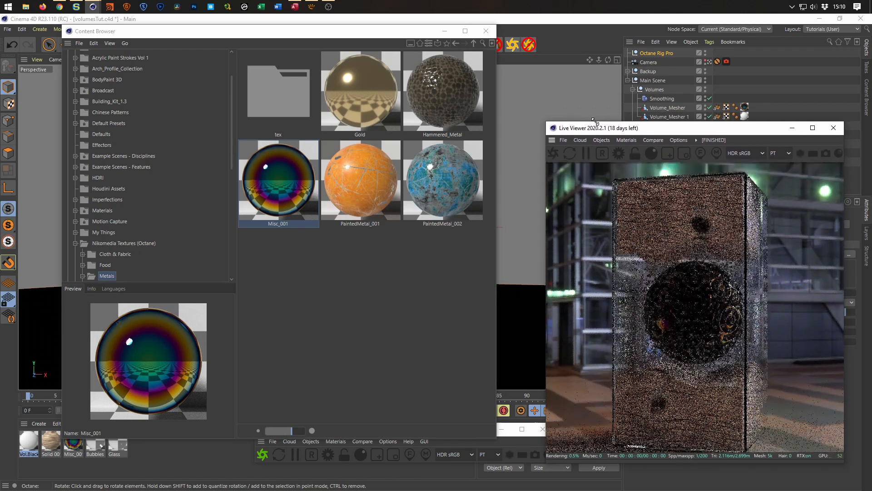
drag(700, 131, 527, 158)
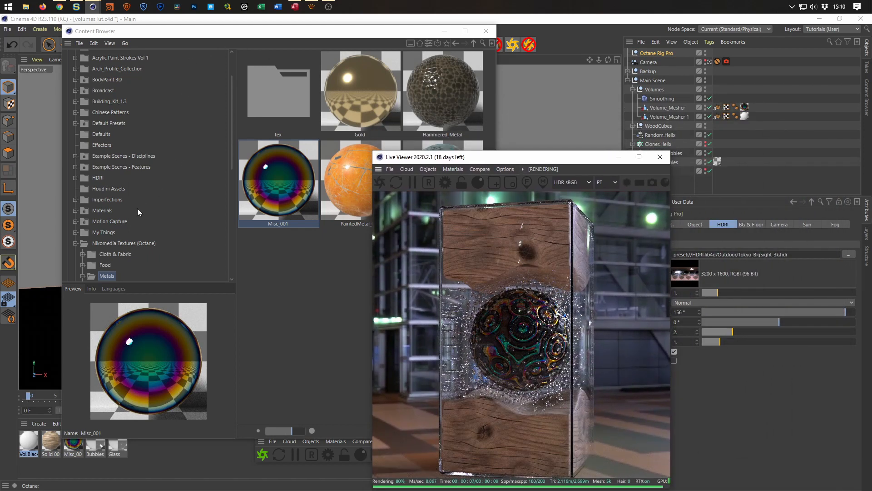
Load Downtown_Parking_Deck_web.hdr from the Outdoor HDRI presets as the Octane Rig Pro environment and bring the live render forward.
click(75, 178)
click(108, 210)
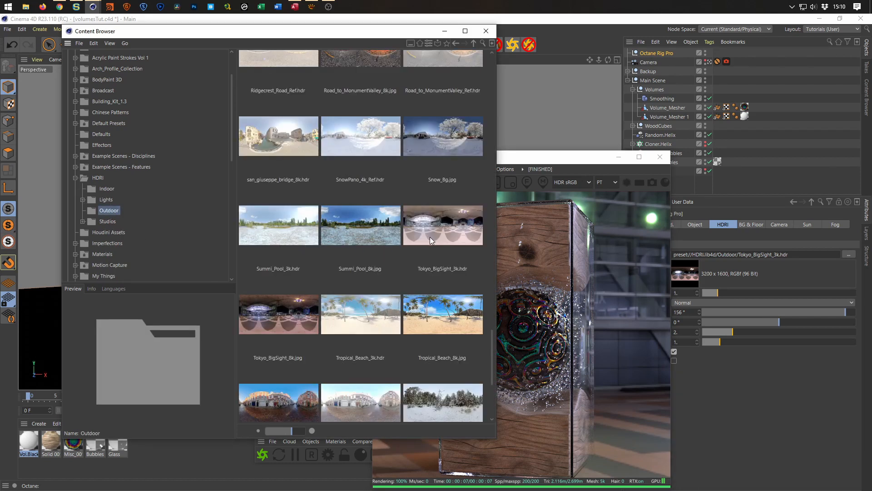
scroll(430, 237, up, 4)
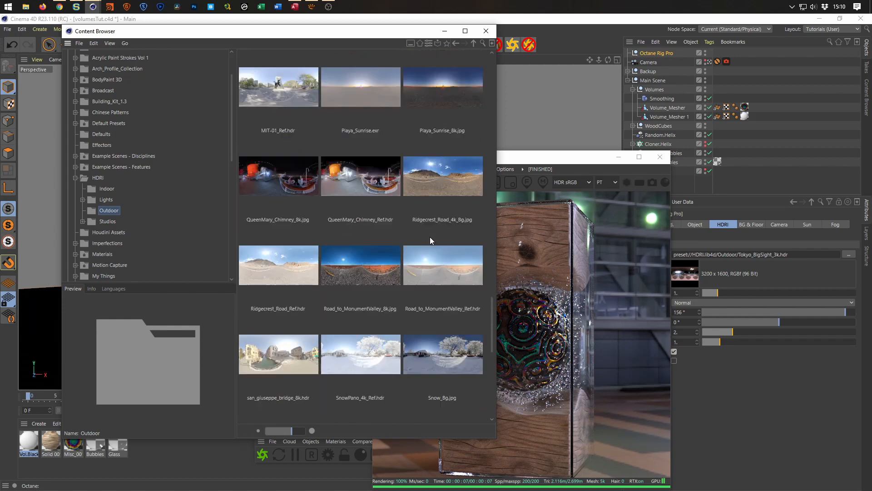
scroll(430, 240, up, 3)
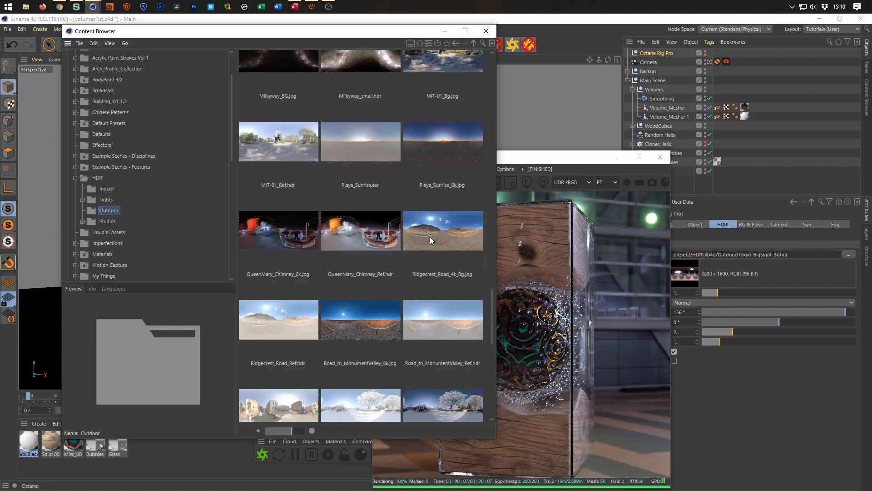
scroll(430, 240, up, 5)
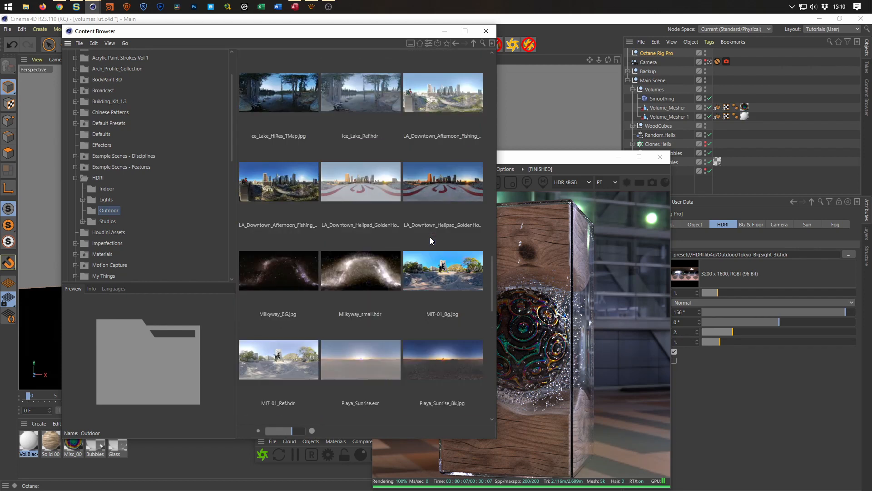
scroll(430, 236, up, 6)
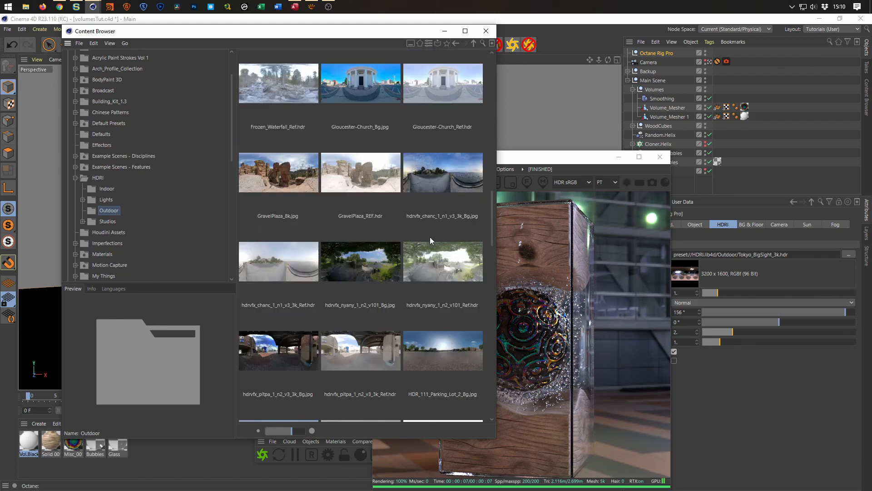
scroll(429, 236, up, 8)
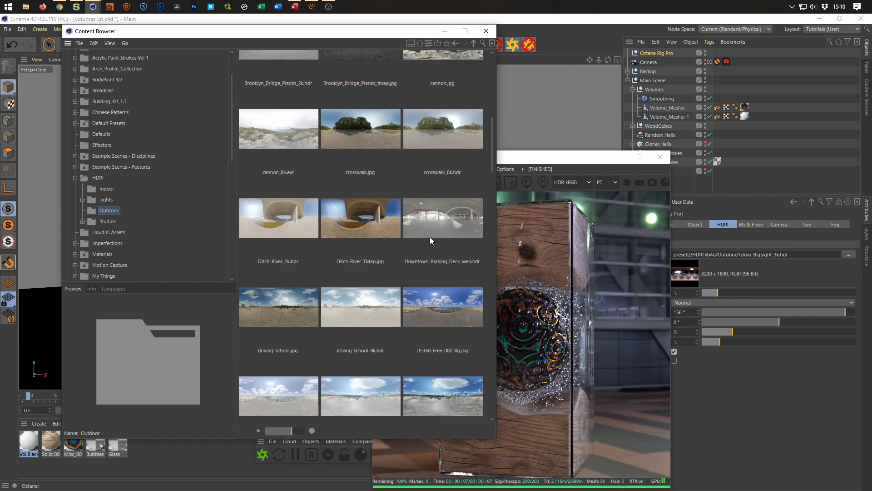
click(455, 248)
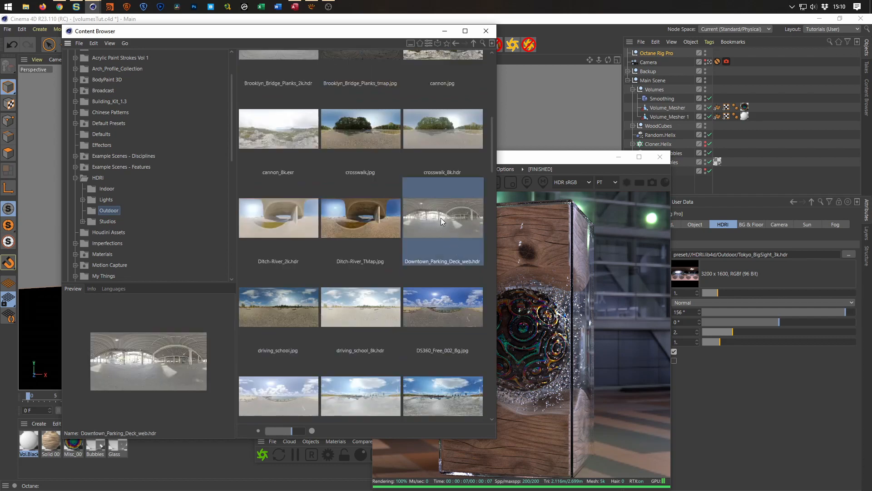
drag(776, 255, 776, 256)
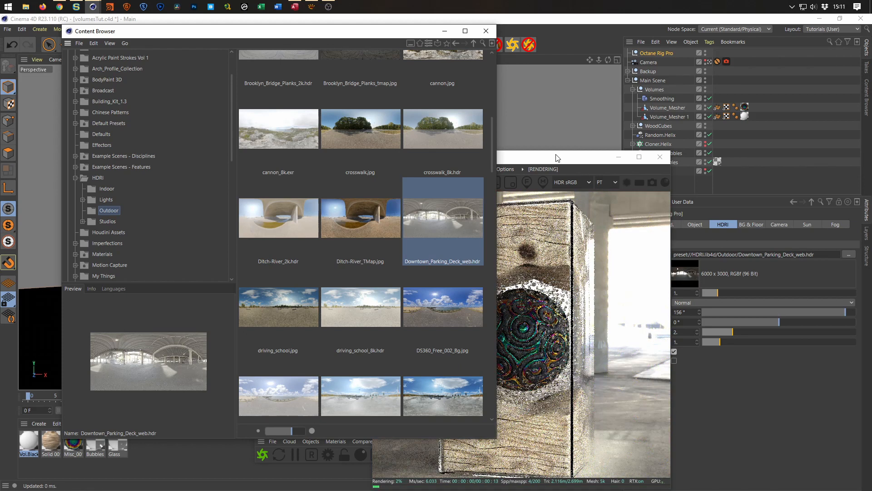
click(558, 158)
Set the HDRI intensity to 1 and rotate the environment to a RotX of -145°.
double_click(680, 332)
text(1)
key(Return)
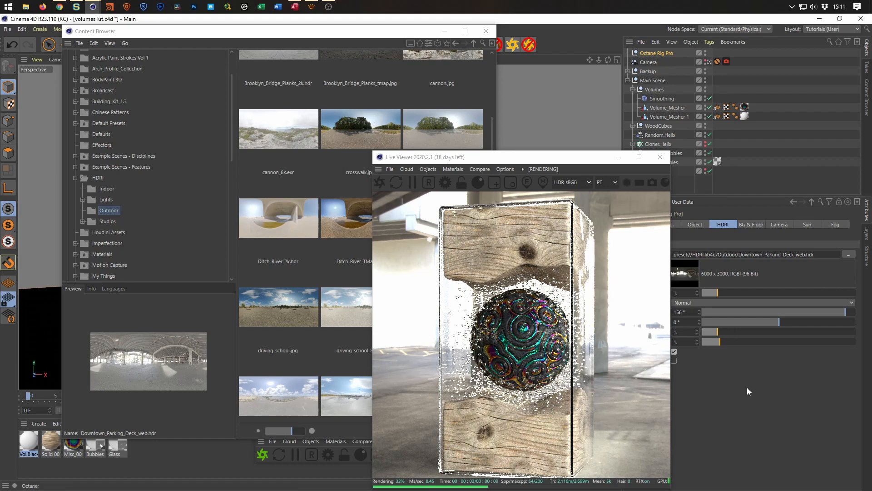
drag(843, 312, 759, 311)
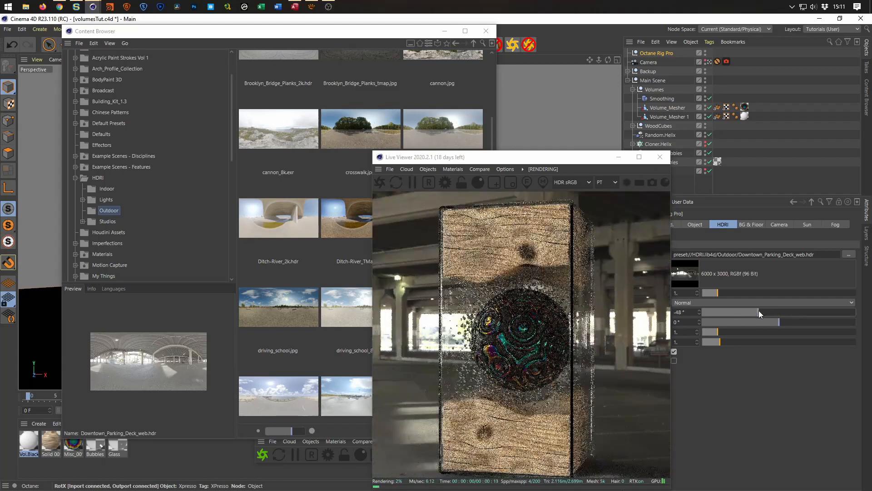
drag(759, 311, 717, 309)
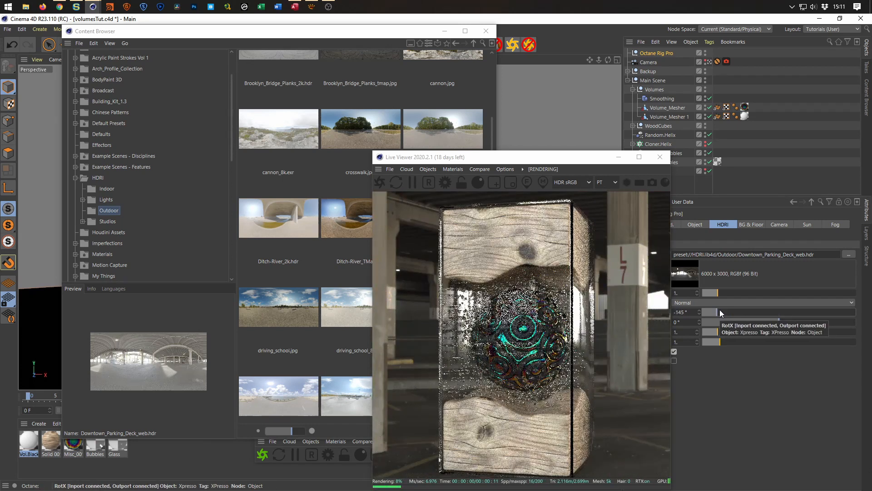
Replace the HDRI with adams_place_bridge_8k.hdr from the Indoor presets and bring the live render forward.
click(107, 189)
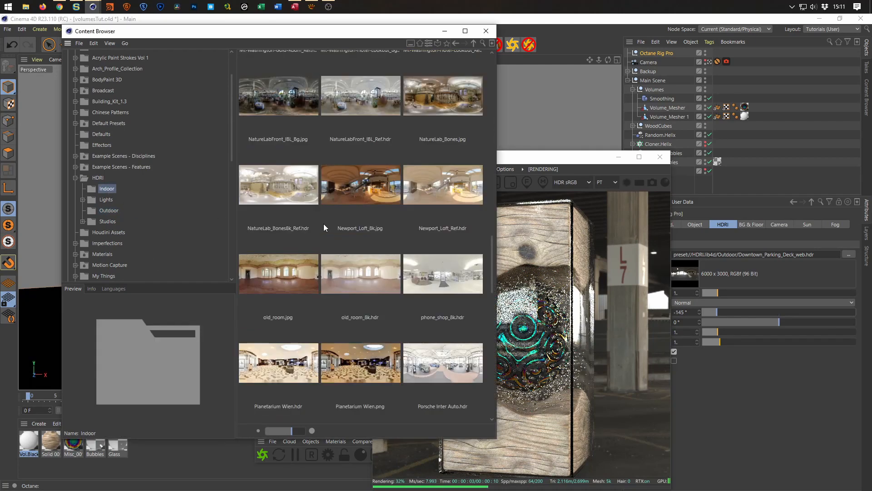
scroll(324, 224, up, 15)
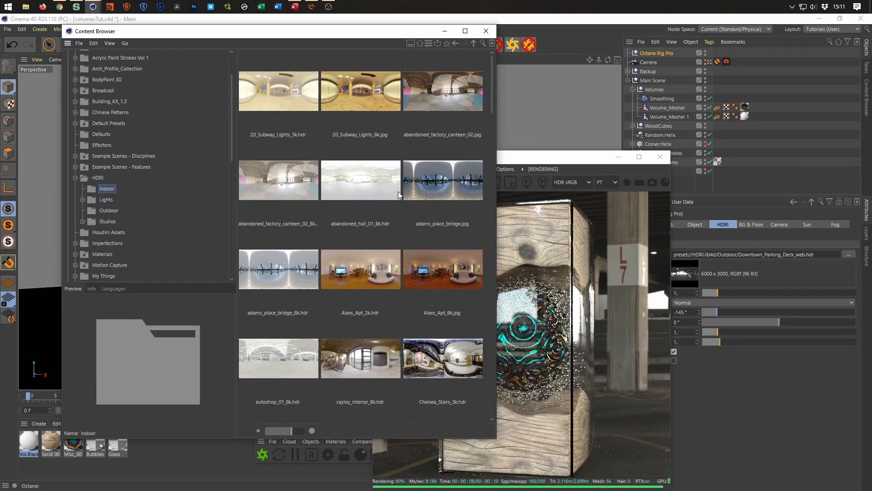
click(272, 272)
drag(280, 274, 756, 259)
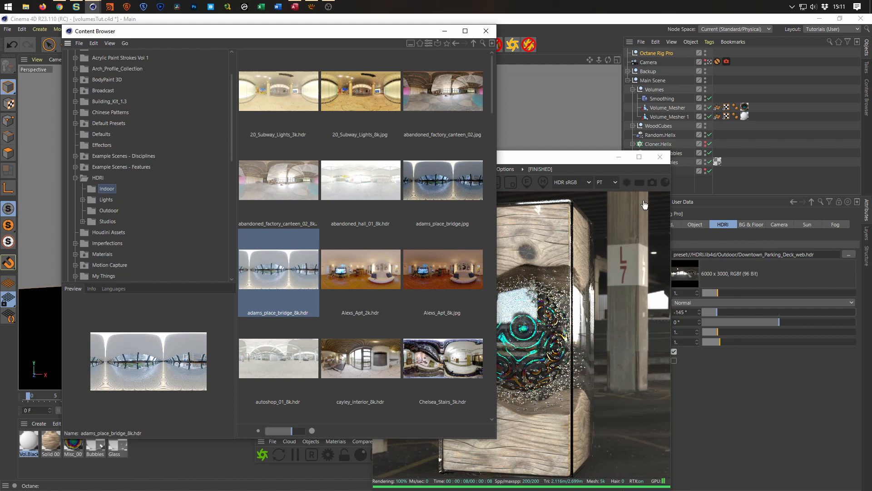
click(568, 163)
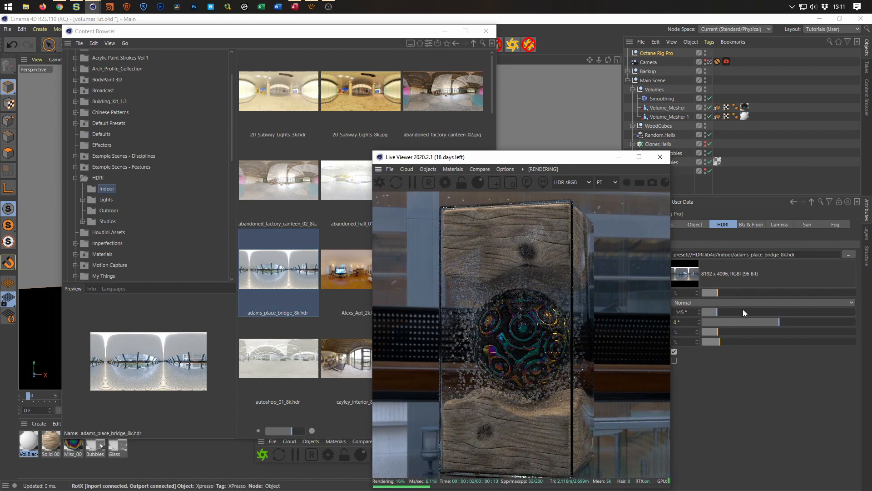
Rotate the bridge HDRI to a RotX of 132°, moving the Live Viewer up to show the whole render.
click(729, 312)
drag(729, 313, 759, 314)
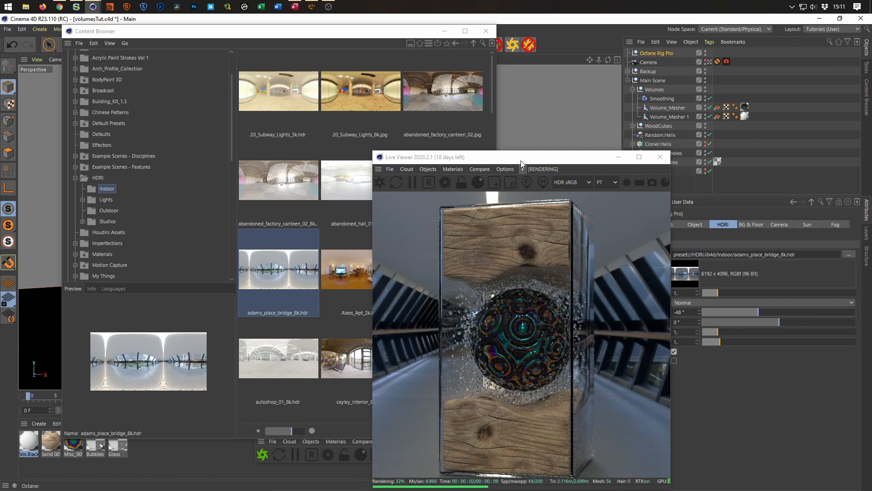
drag(519, 151, 518, 114)
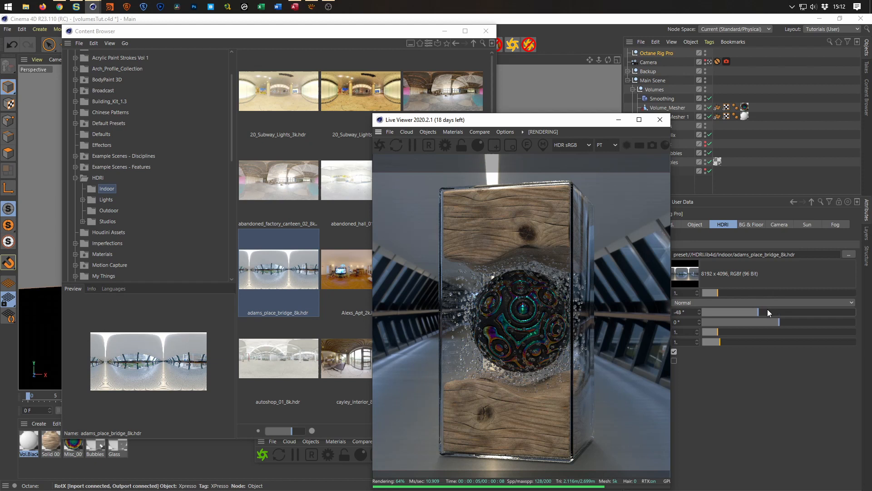
drag(762, 309, 836, 312)
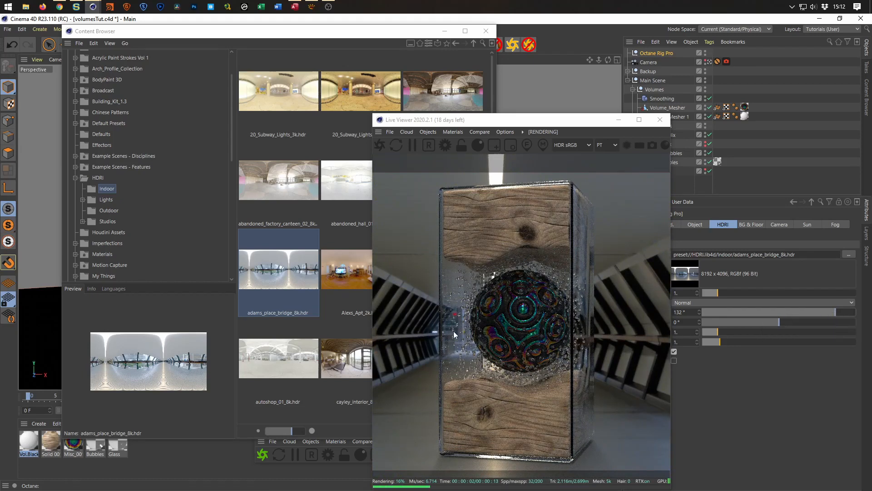
Replace the environment HDRI with autoshop_01_8k.hdr from the Indoor presets and rotate it to a RotX of -46°, with the live render in front.
click(300, 288)
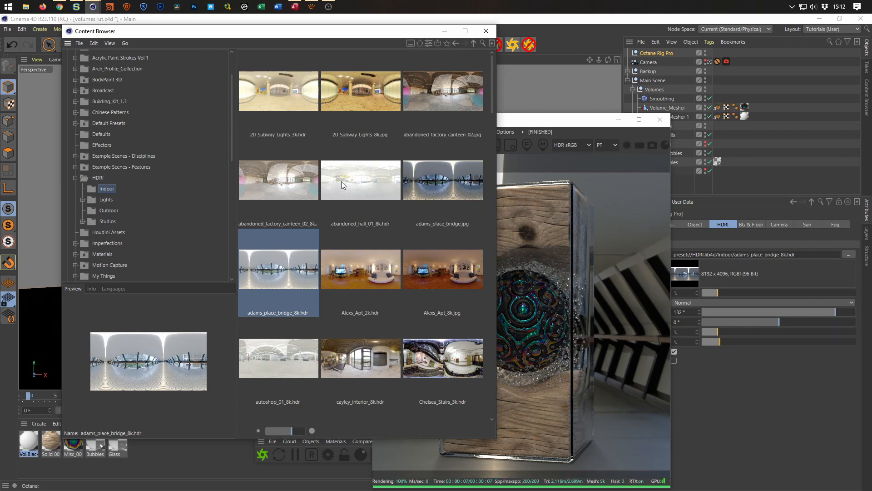
scroll(342, 181, down, 2)
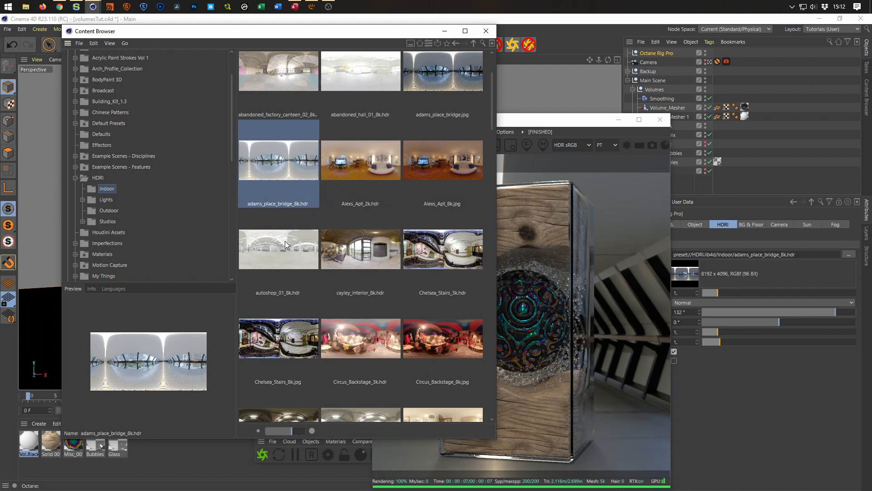
click(270, 239)
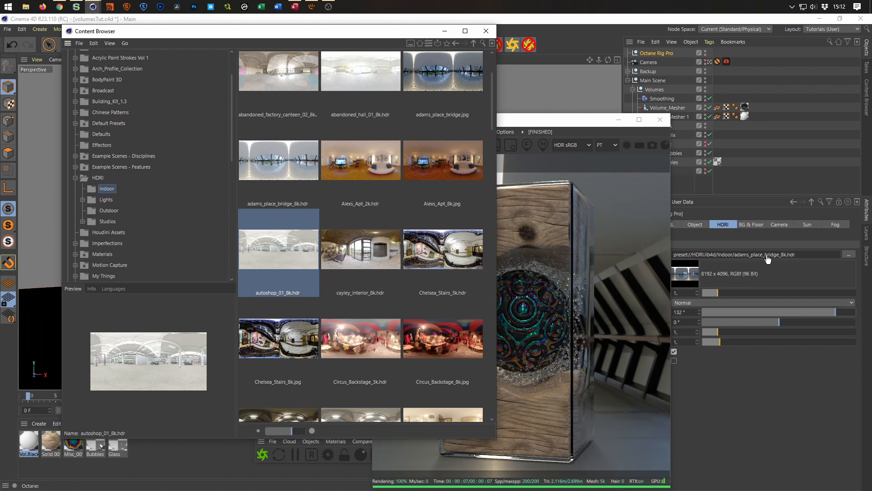
drag(767, 257, 767, 257)
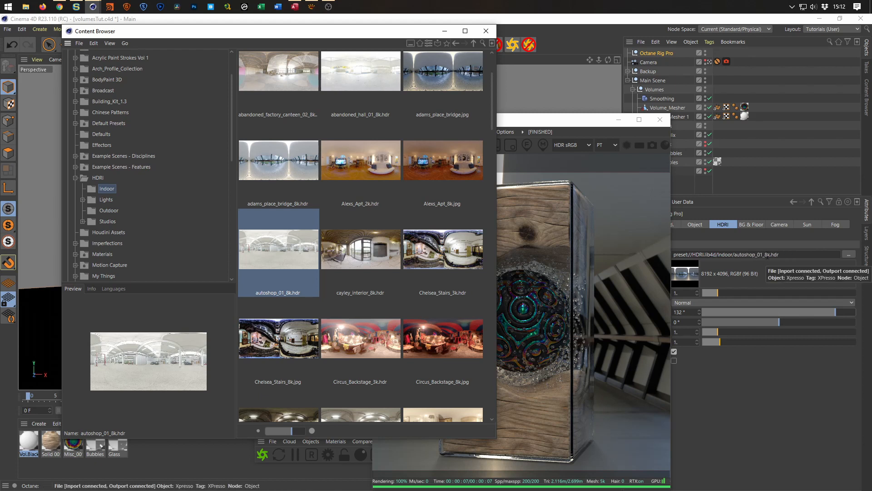
click(568, 121)
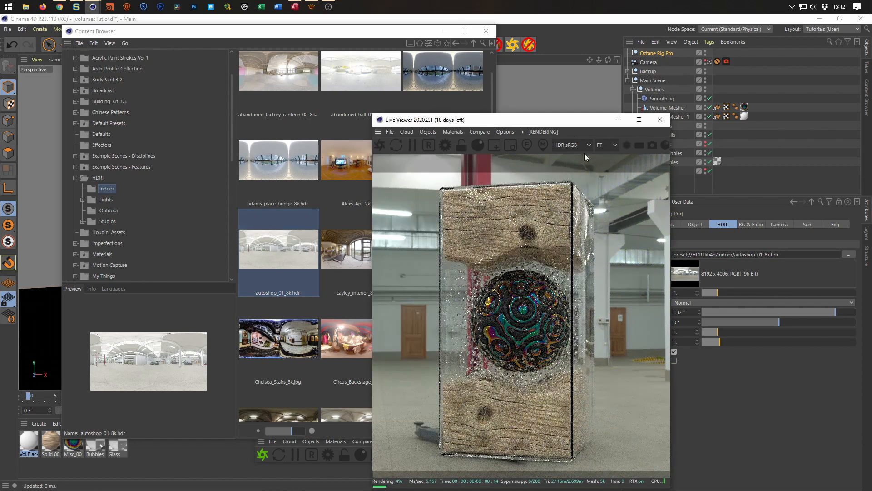
click(827, 310)
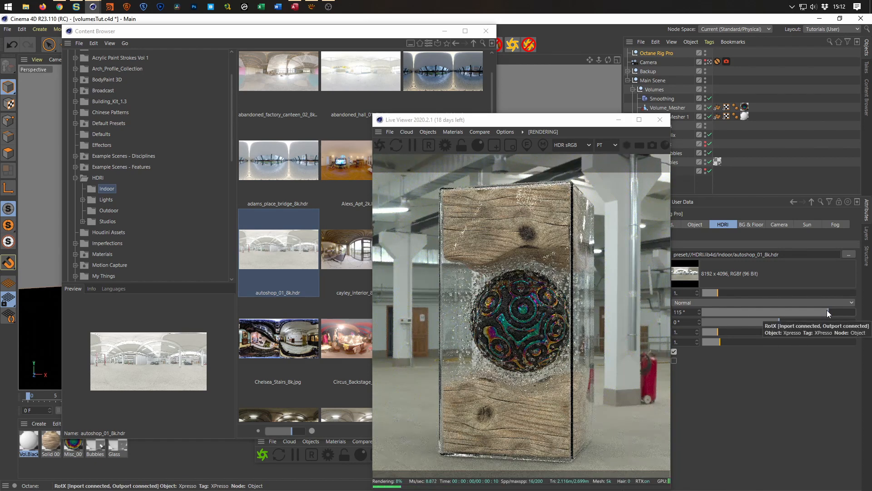
drag(827, 309, 760, 312)
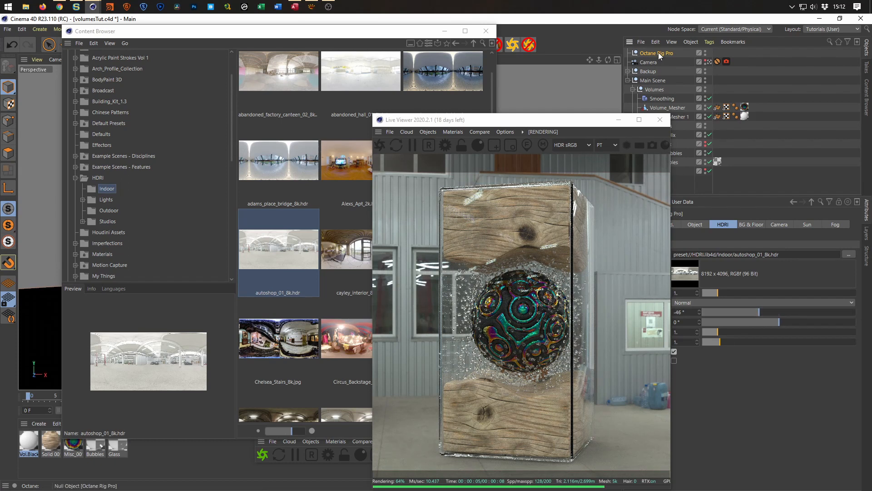
Shift the Live Viewer clear of the rig attributes and raise the Octane Rig Pro floor height to -239 cm.
drag(584, 121, 557, 113)
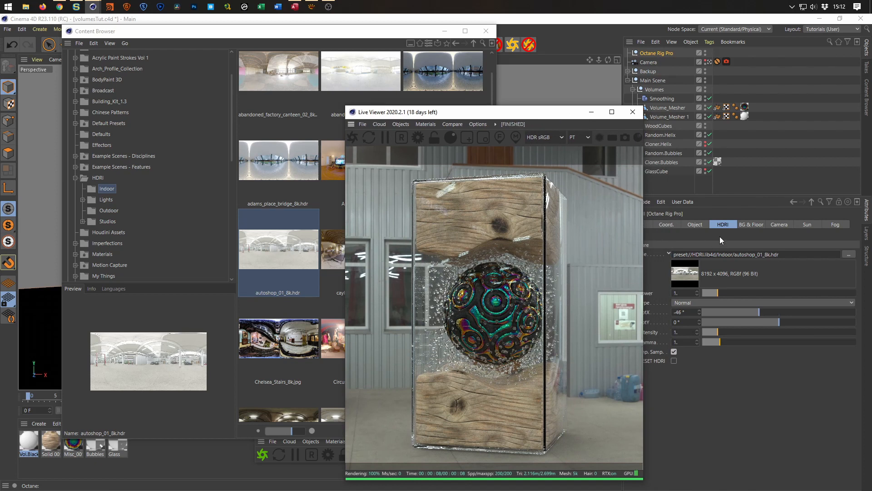
click(751, 225)
scroll(665, 441, down, 1)
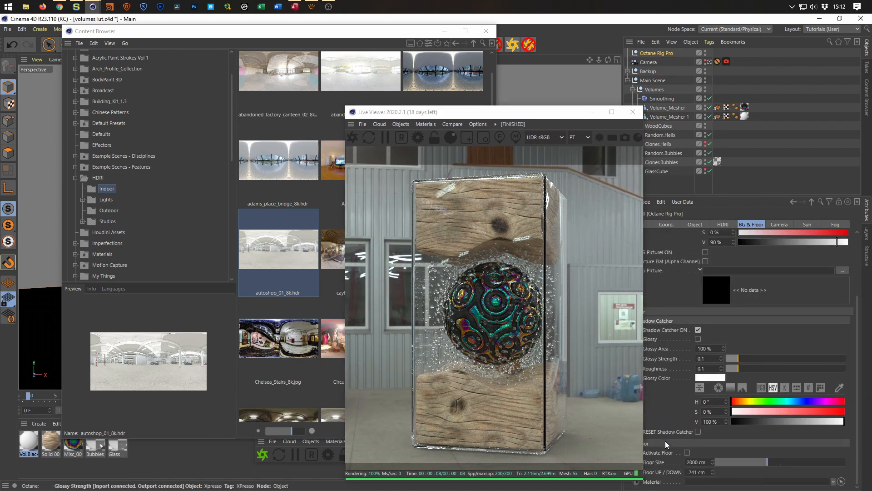
click(713, 471)
click(713, 471)
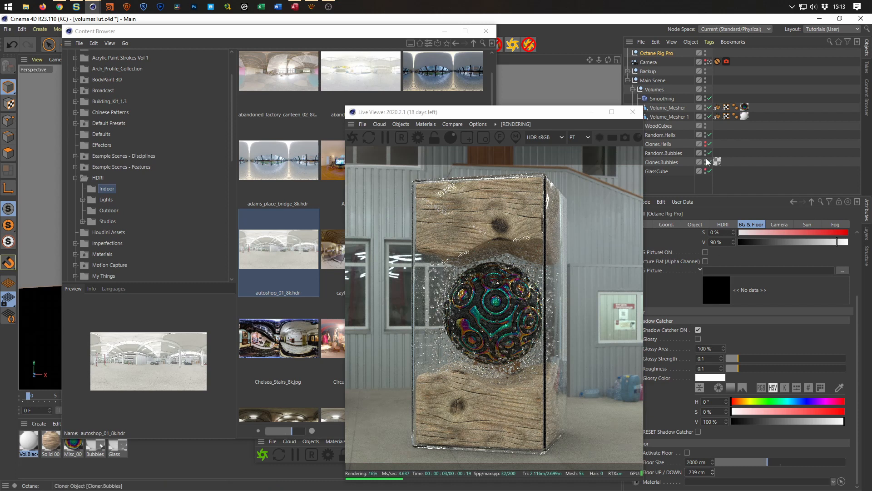
Rotate the autoshop HDRI to a RotX of 140°.
click(723, 225)
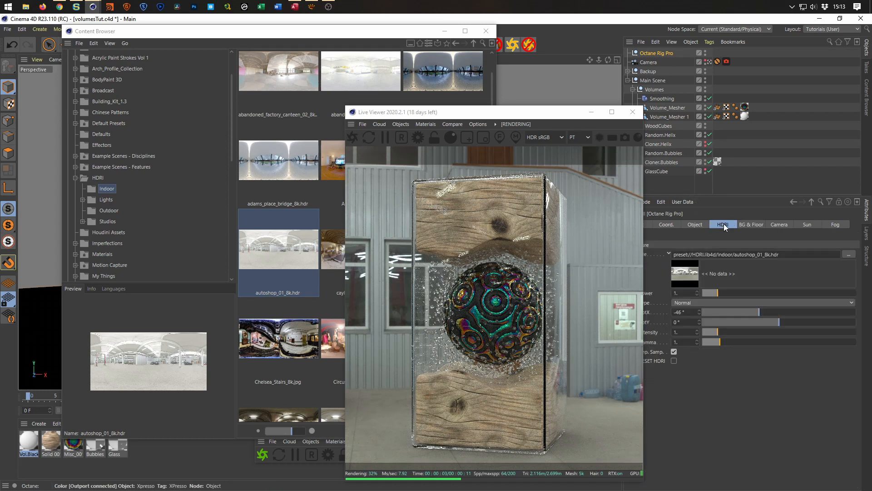
click(778, 312)
drag(784, 312, 839, 312)
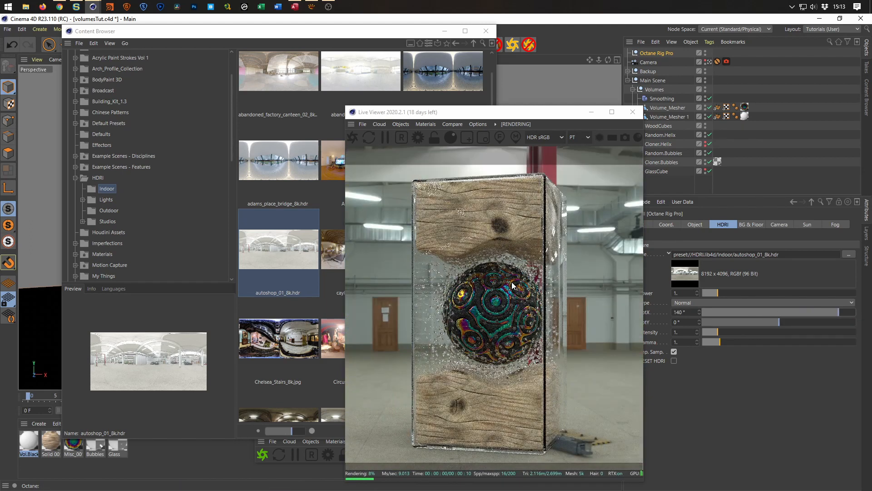
Replace the HDRI with empty_warehouse_01_8k.hdr from the Indoor presets and bring the live render forward.
click(274, 271)
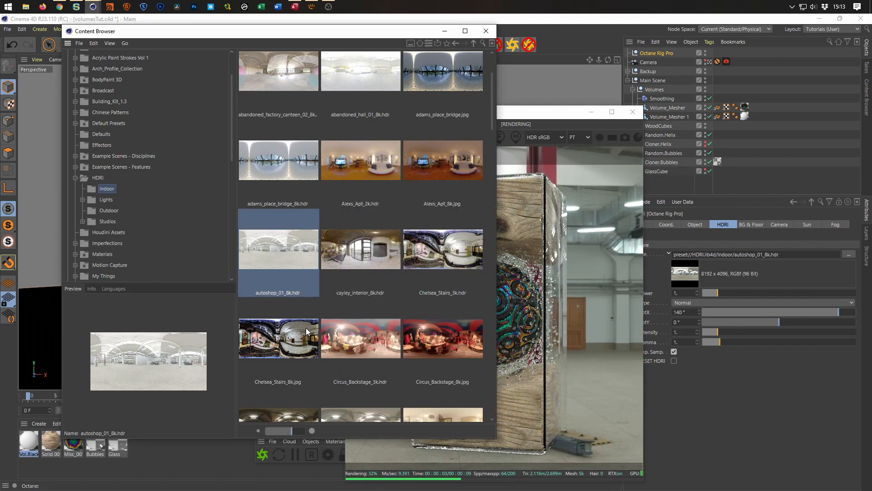
scroll(307, 328, down, 2)
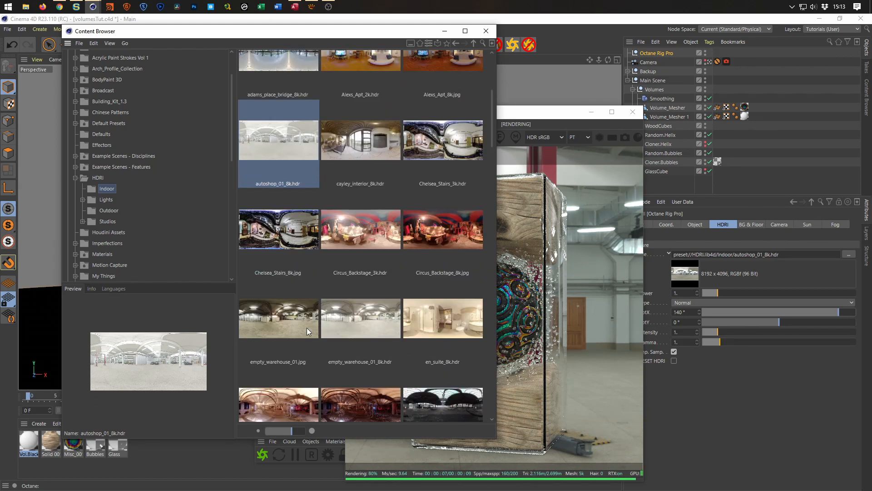
click(345, 319)
drag(663, 300, 739, 255)
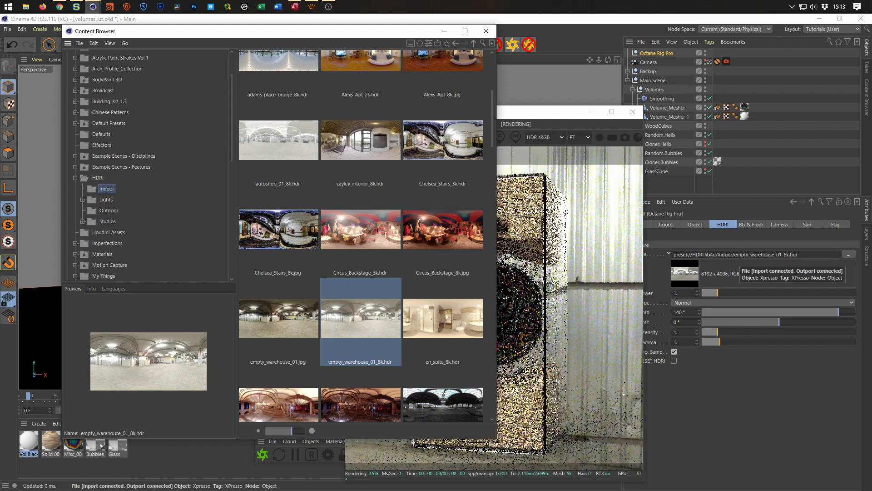
click(550, 110)
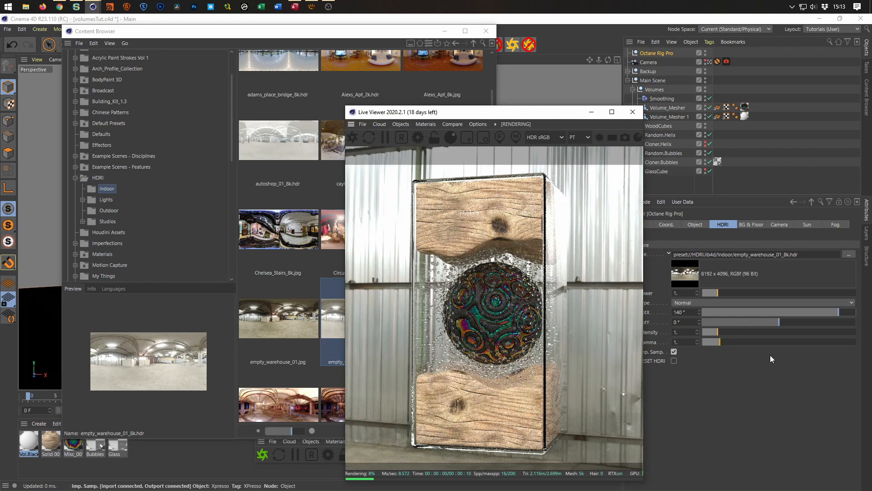
Try several rotations of the warehouse HDRI behind the block, ending at a RotX of -124°.
drag(835, 312, 766, 311)
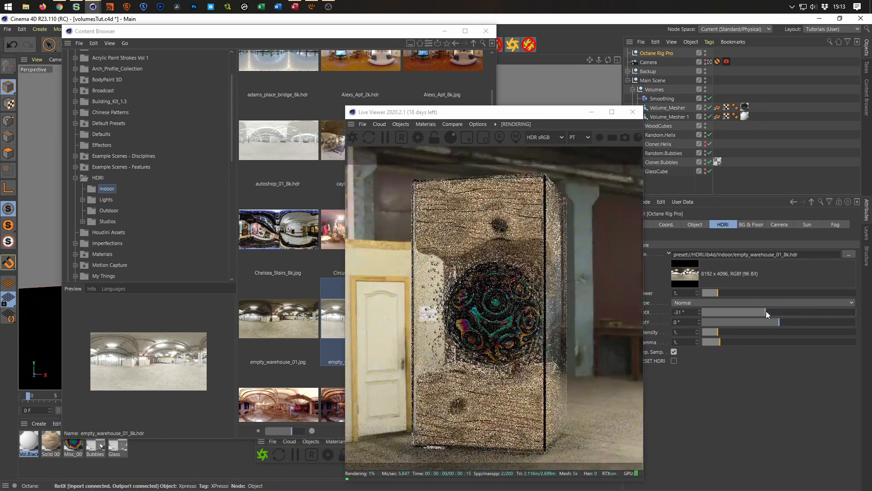
drag(765, 311, 734, 313)
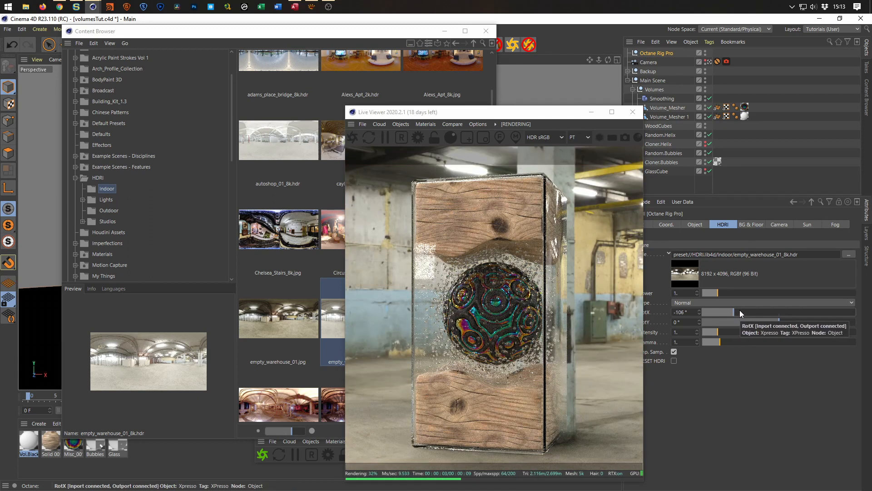
click(740, 310)
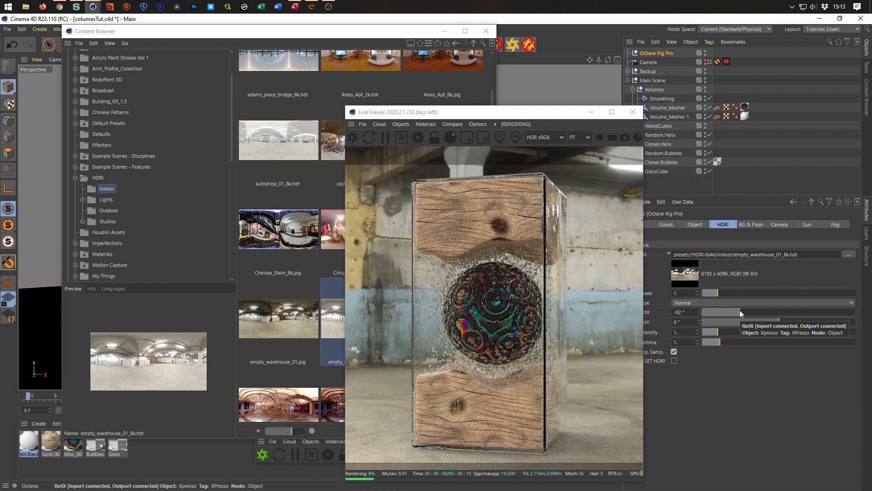
drag(740, 310, 731, 310)
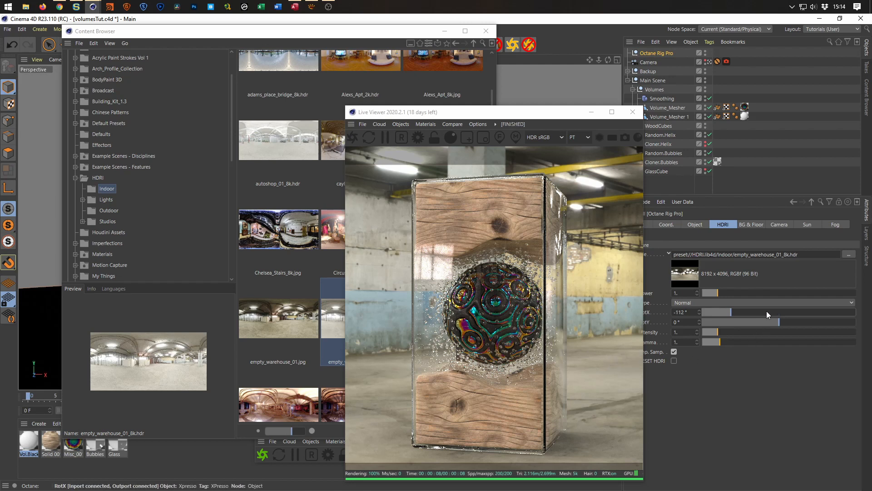
click(720, 312)
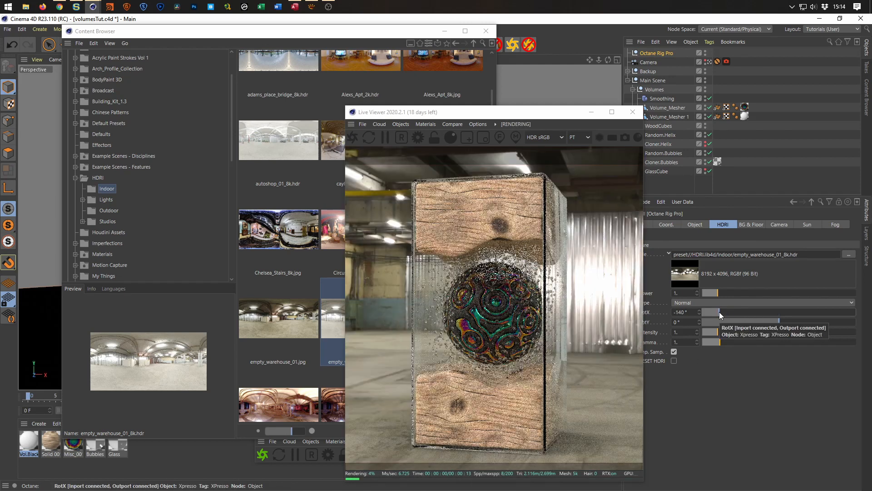
drag(719, 311, 713, 312)
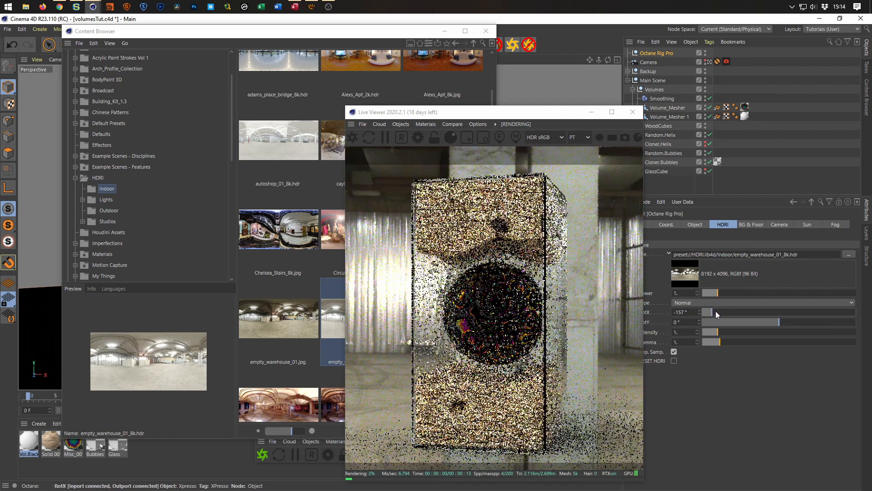
click(726, 312)
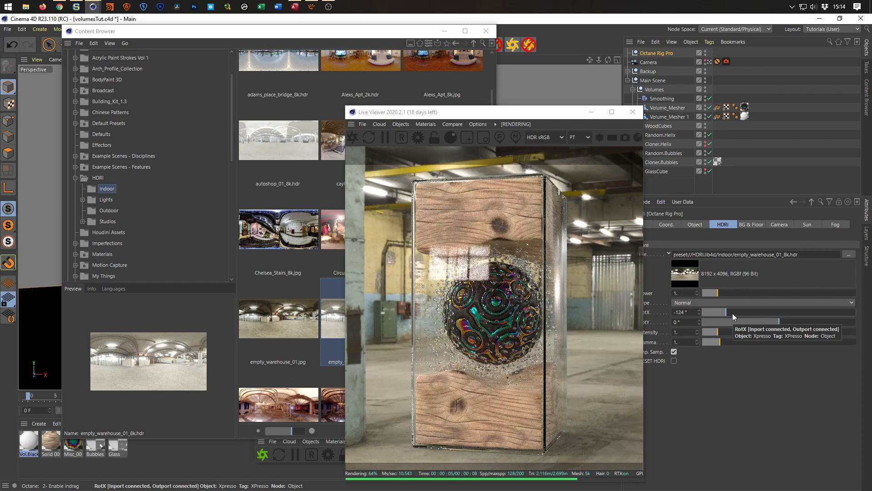
Replace the HDRI with Tokyo_BigSight_3k.hdr from the Outdoor presets and bring the live render forward.
click(189, 198)
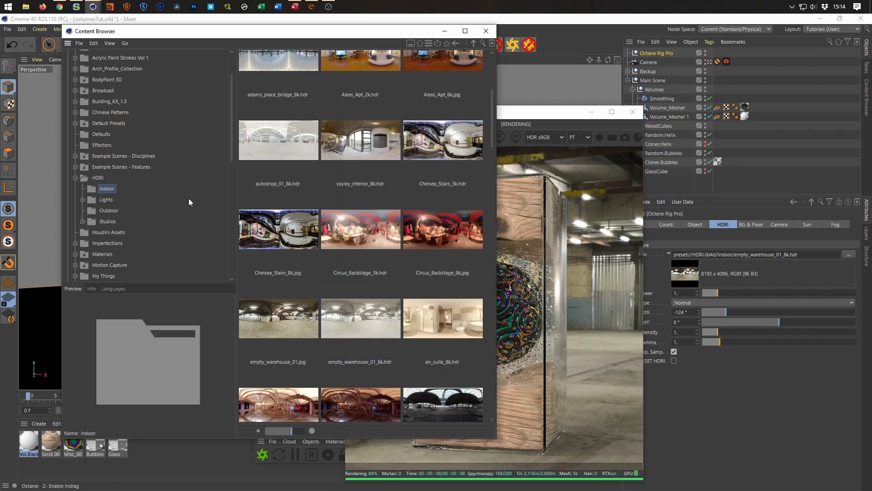
click(109, 211)
scroll(305, 244, down, 15)
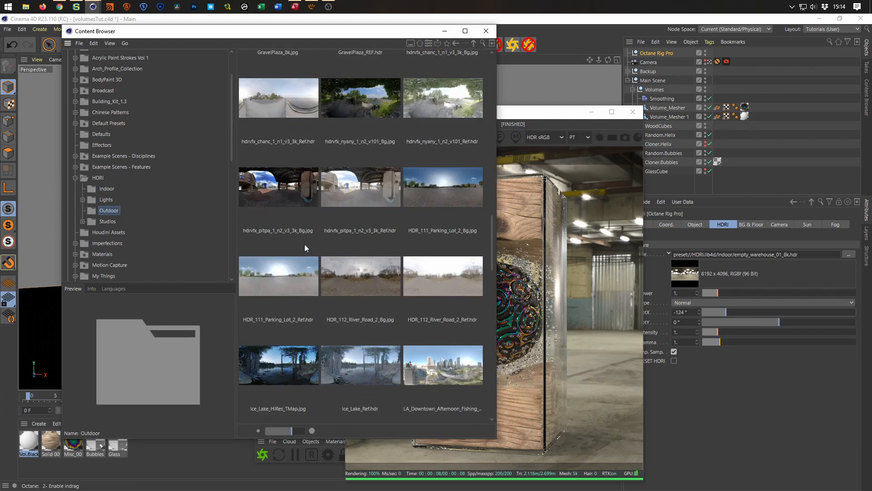
scroll(305, 244, up, 1)
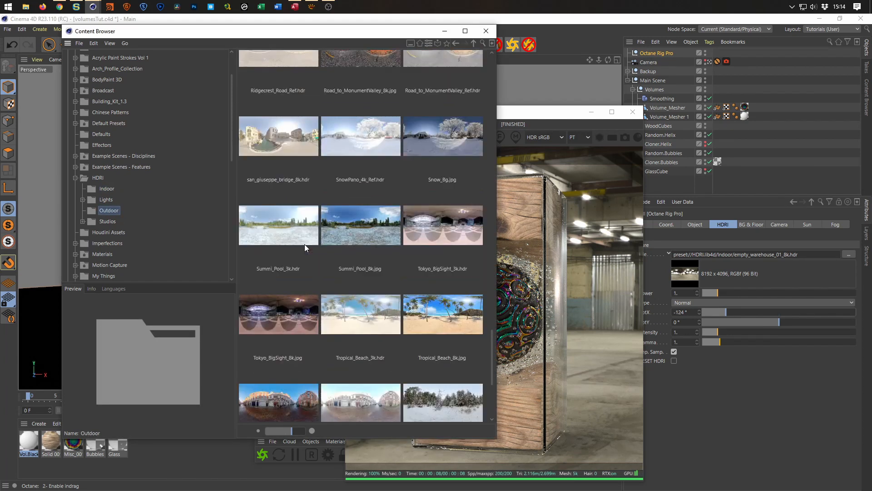
click(448, 217)
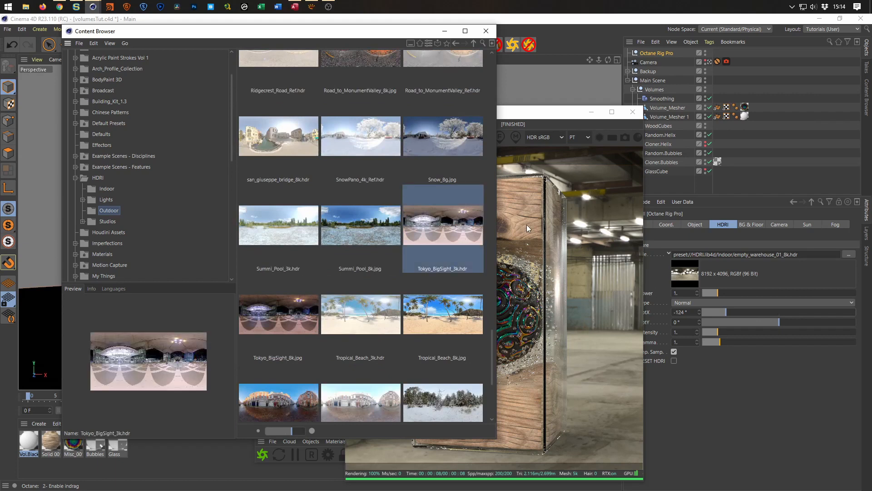
drag(446, 237, 774, 265)
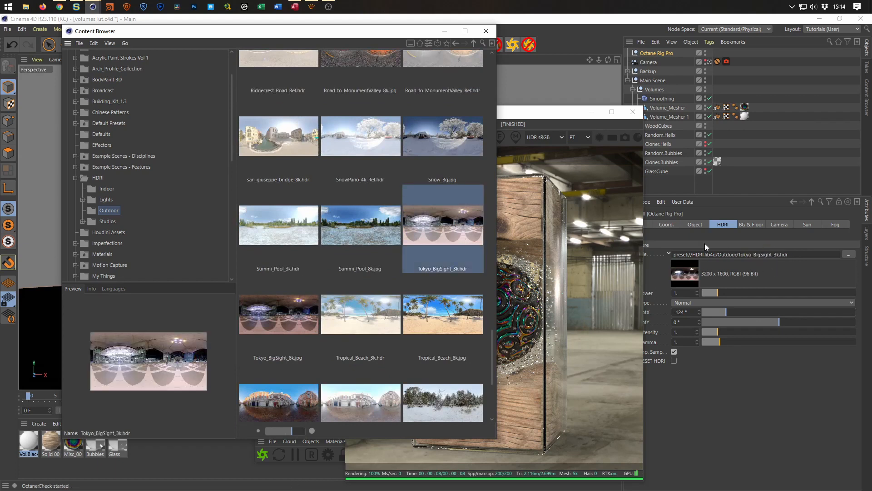
click(549, 122)
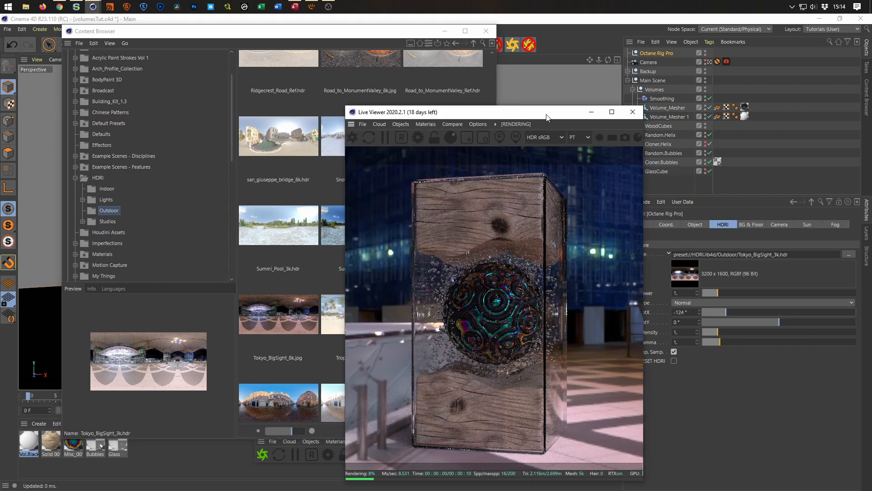
Set the Tokyo HDRI's RotX to -165°.
click(680, 312)
text(-)
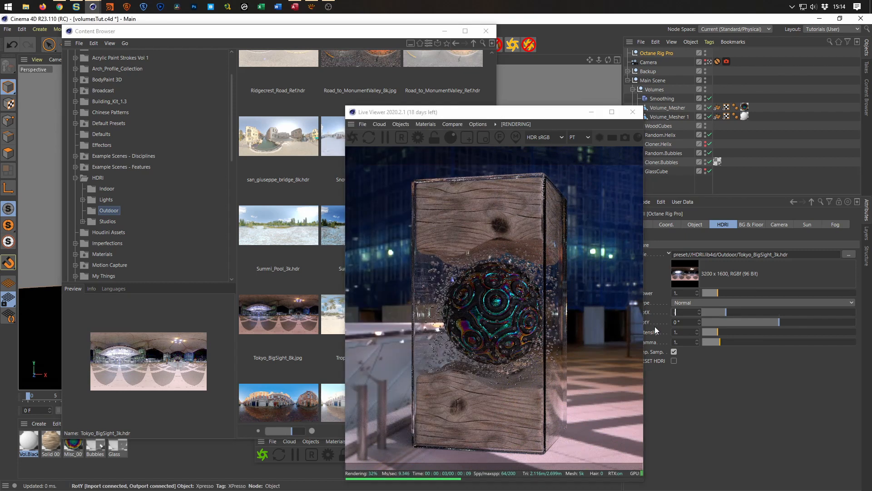
text(165)
key(Return)
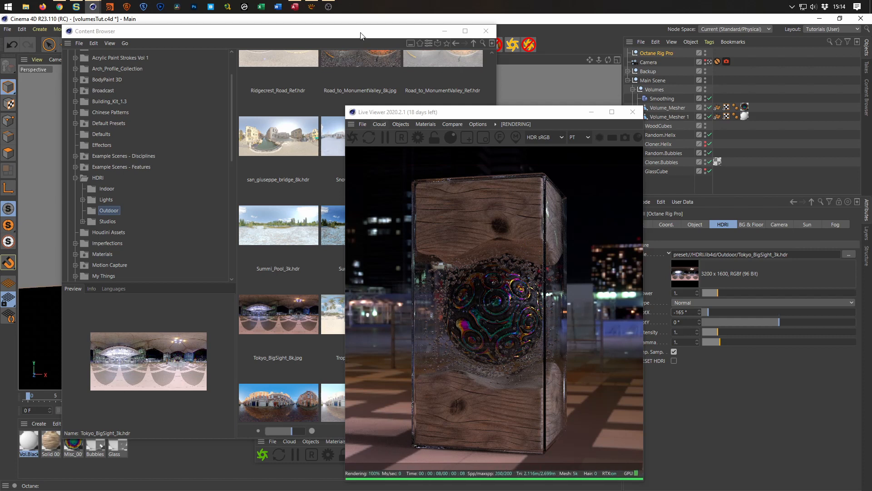
Enable the rig's background picture and assign Tokyo_BigSight_8k.jpg to it, arranging the preset browser and Live Viewer to reach the settings.
drag(361, 36, 317, 33)
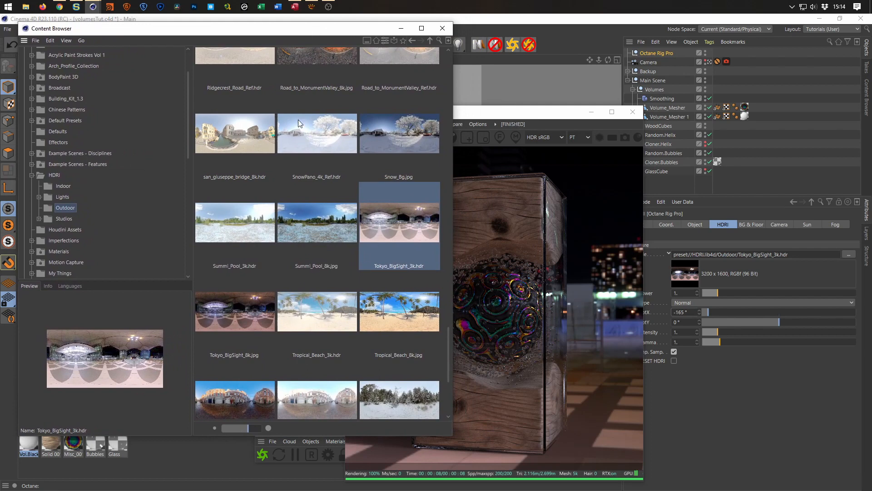
click(256, 320)
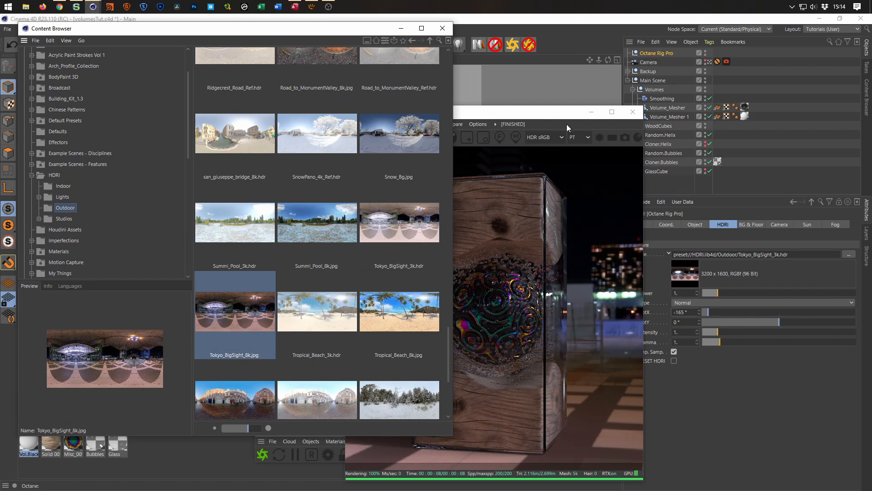
click(751, 224)
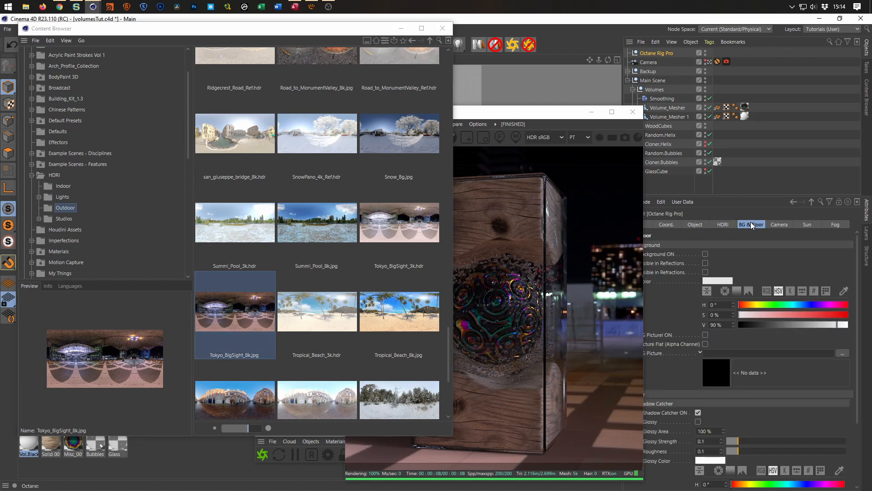
drag(547, 116, 512, 91)
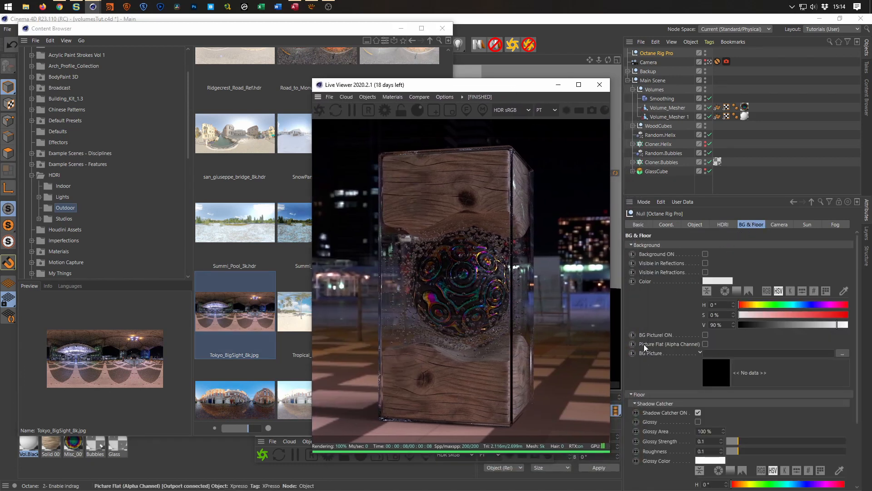
click(705, 334)
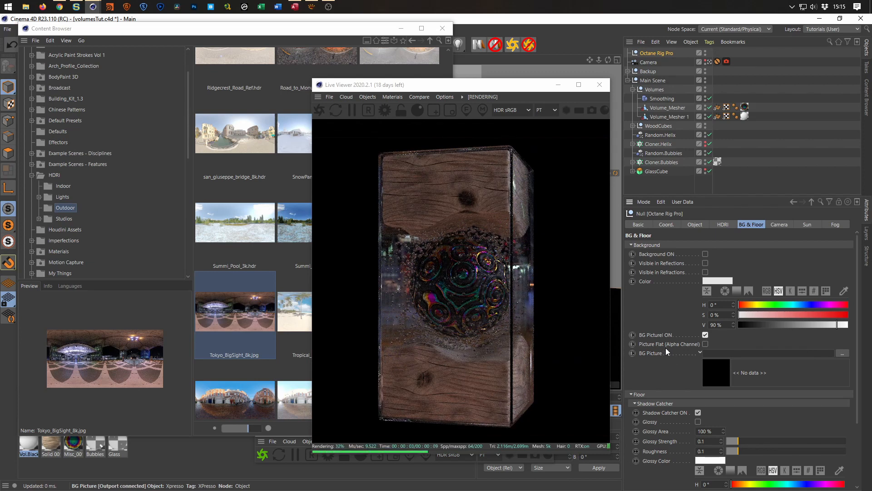
drag(230, 327, 735, 352)
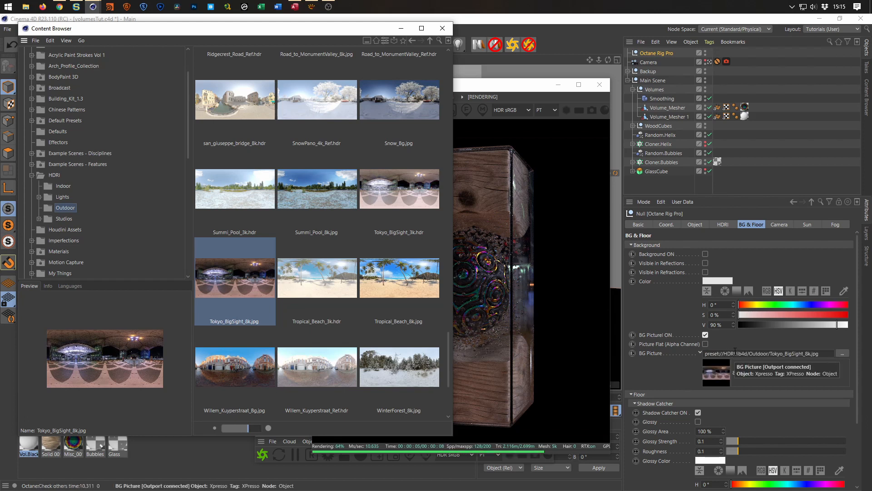
click(530, 89)
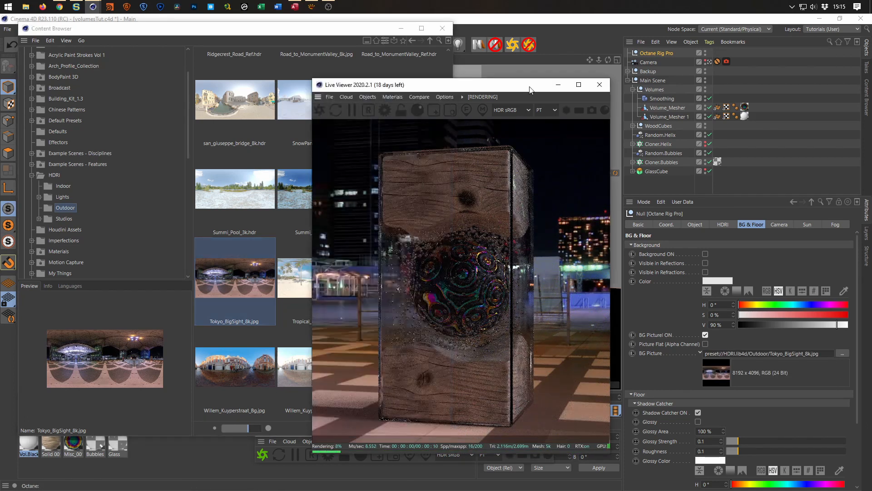
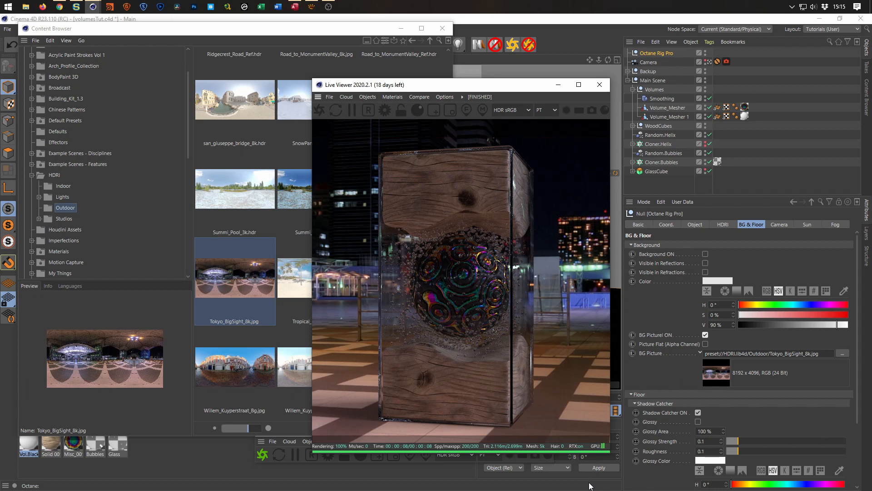
Set the Tokyo HDRI's intensity to 2 after trying 1.5, moving the Live Viewer clear of the rig settings.
drag(512, 90, 643, 102)
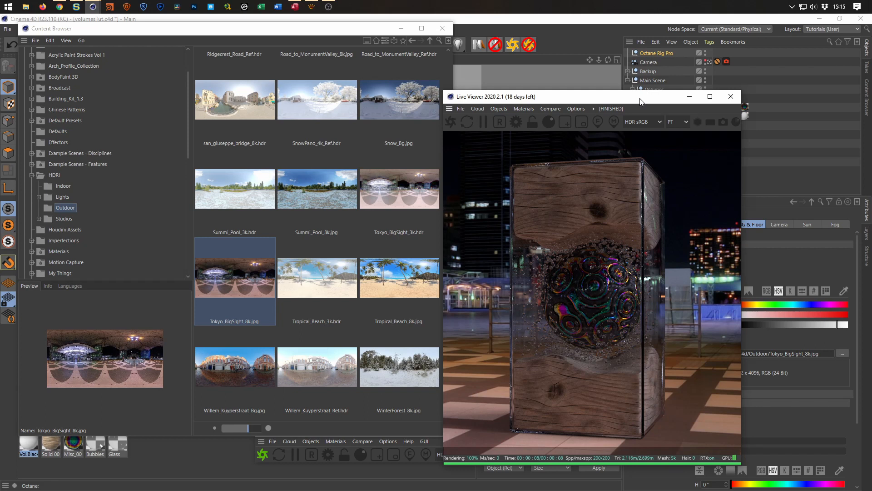
drag(617, 96, 546, 97)
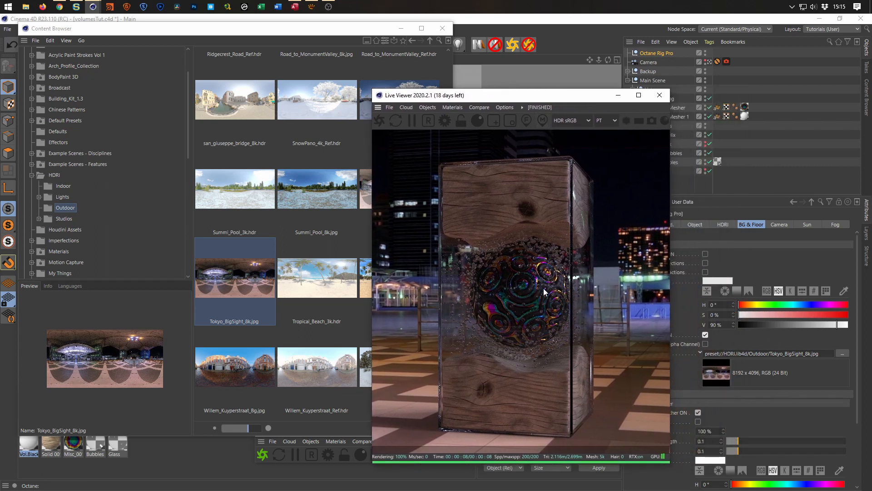
drag(561, 95, 484, 94)
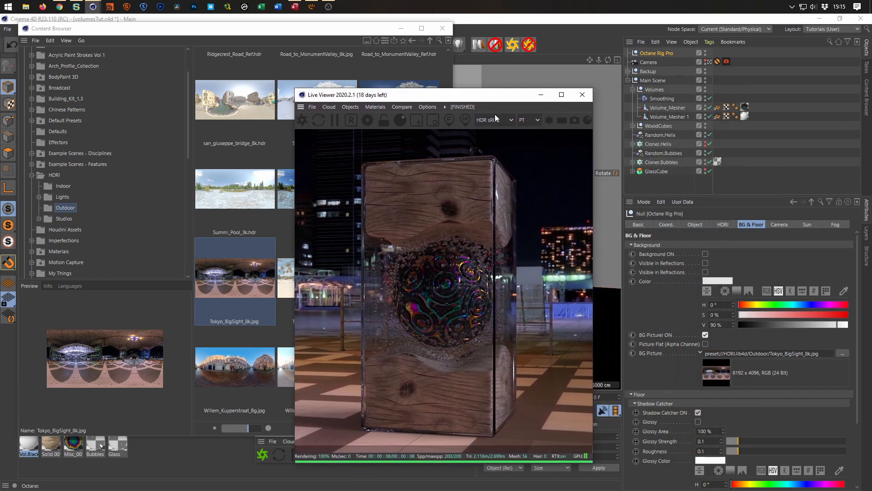
click(723, 224)
drag(686, 332, 613, 337)
text(1.5)
key(Return)
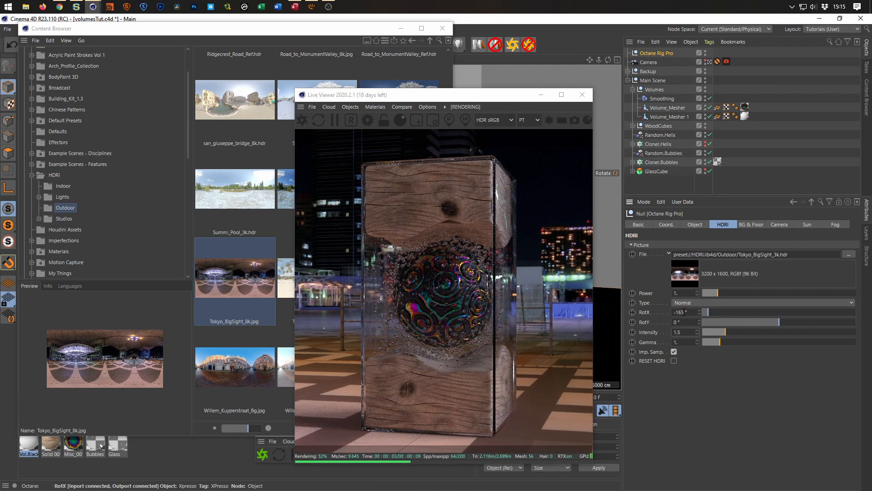
drag(682, 332, 665, 335)
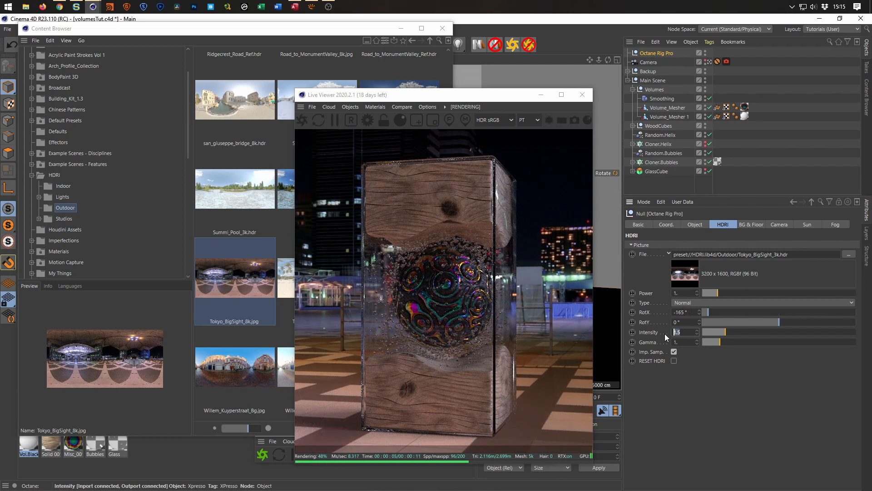
text(2)
key(Return)
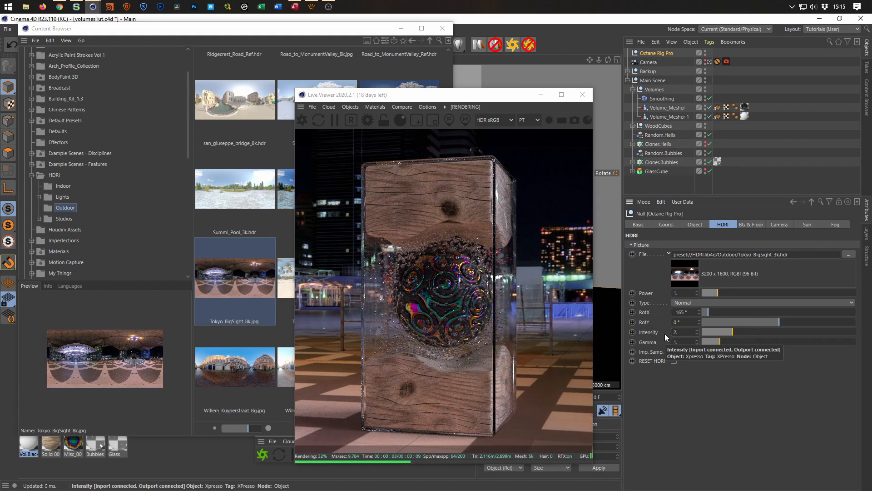
Close the Content Browser, leave the scene camera and frame a close-up of the patterned sphere in the default view.
drag(503, 97, 702, 102)
click(442, 28)
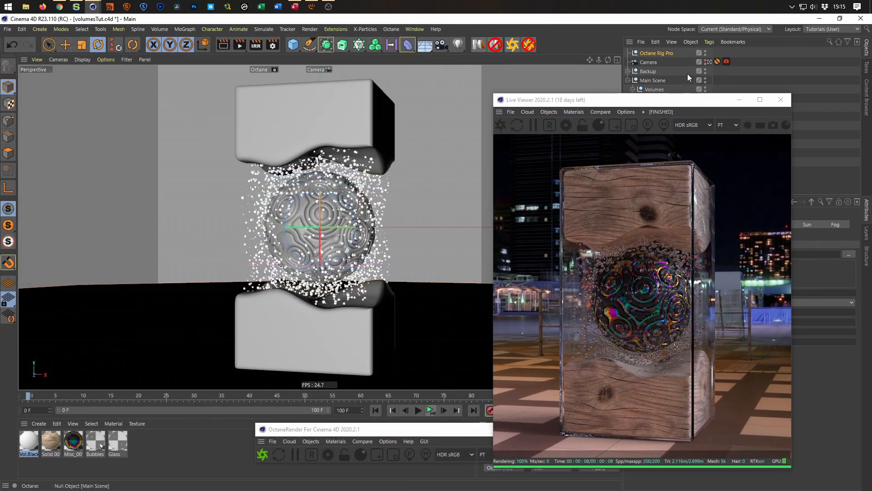
click(709, 62)
alt+drag(297, 171, 337, 205)
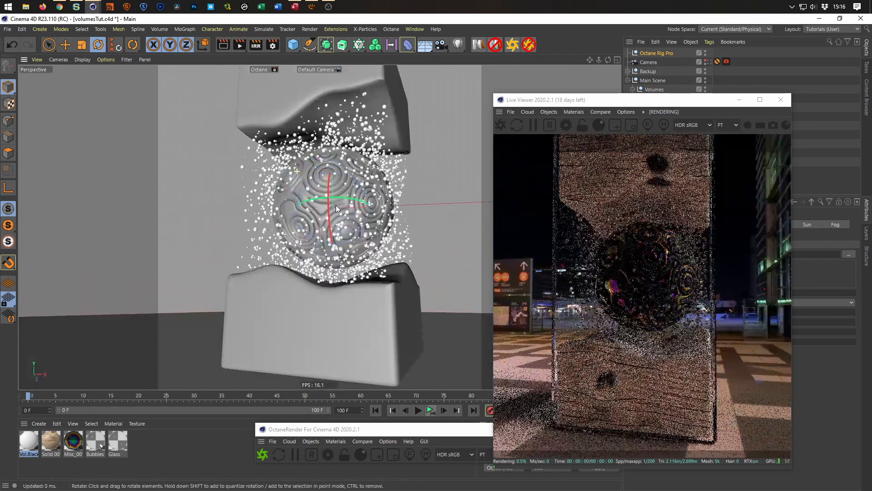
scroll(336, 206, up, 10)
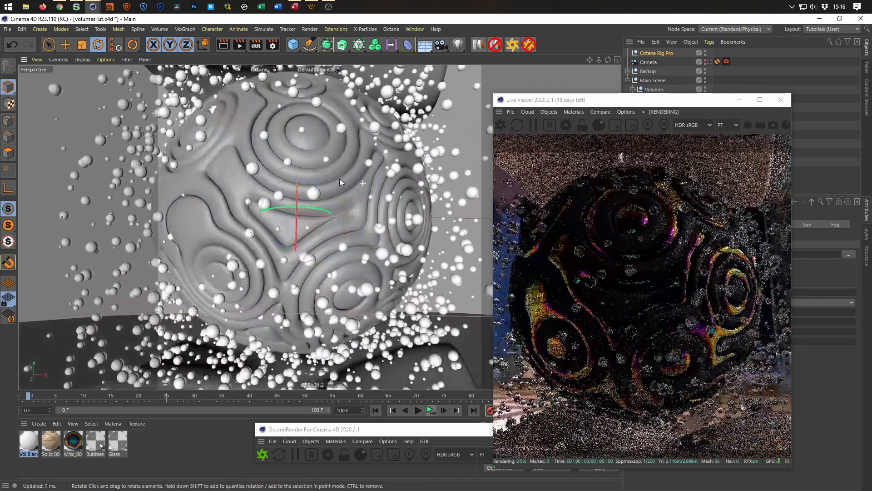
alt+drag(339, 179, 391, 177)
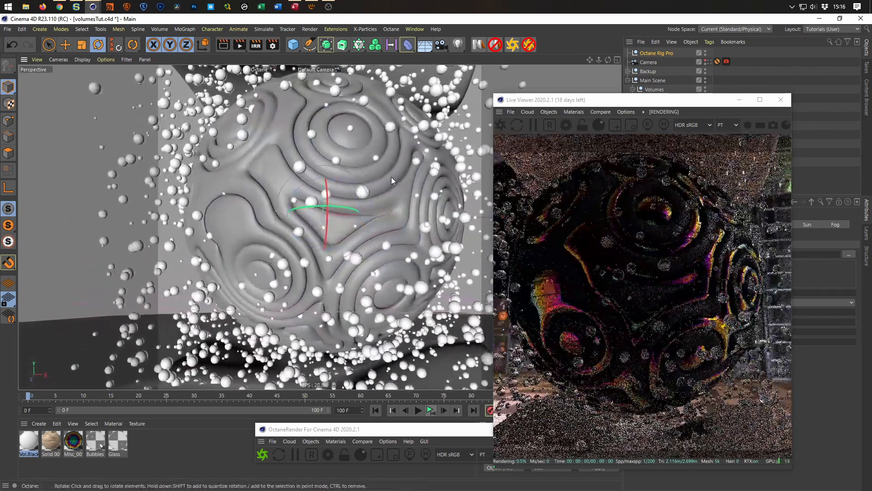
Add a new camera from the current close-up view and look through it.
drag(637, 102, 379, 106)
click(441, 46)
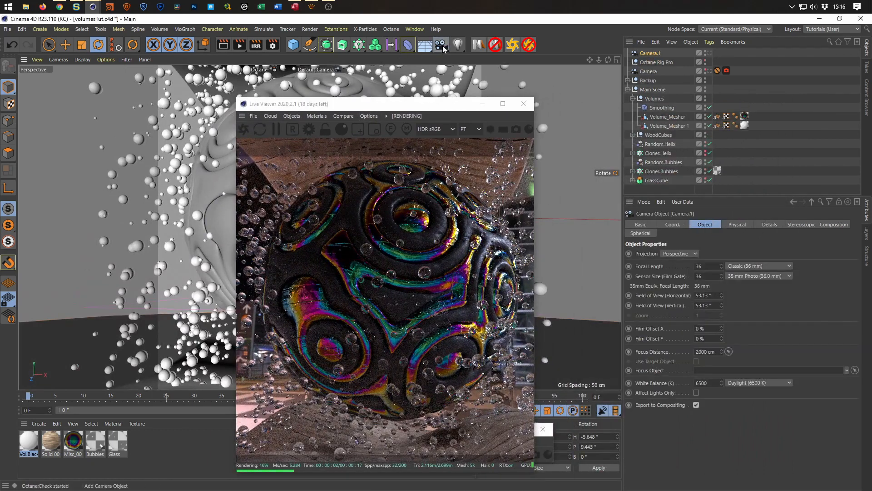
click(709, 54)
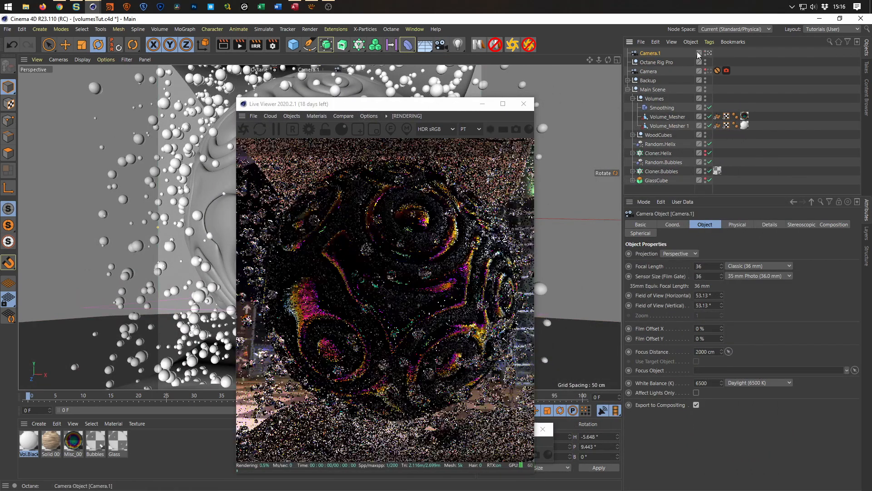
Set the new camera's heading and pitch to 0° and its X and Y positions to 0 cm.
click(680, 224)
double_click(778, 255)
text(0)
key(Tab)
text(0)
key(Tab)
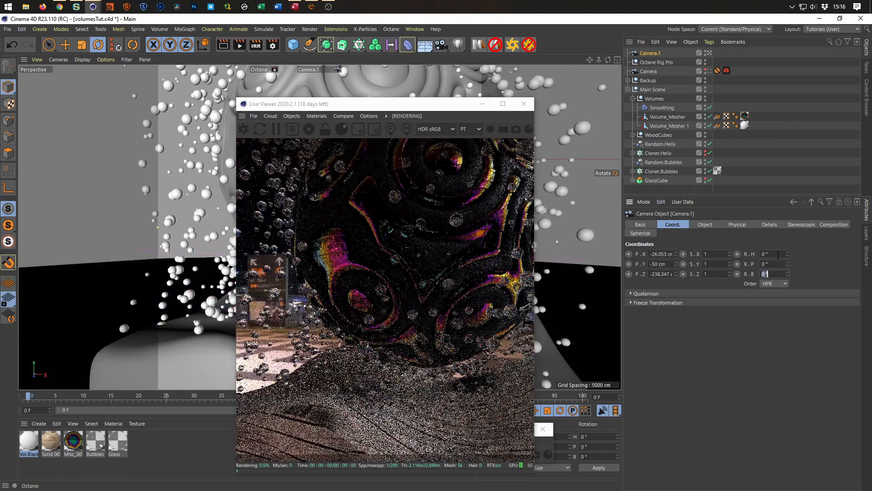
double_click(663, 254)
text(0)
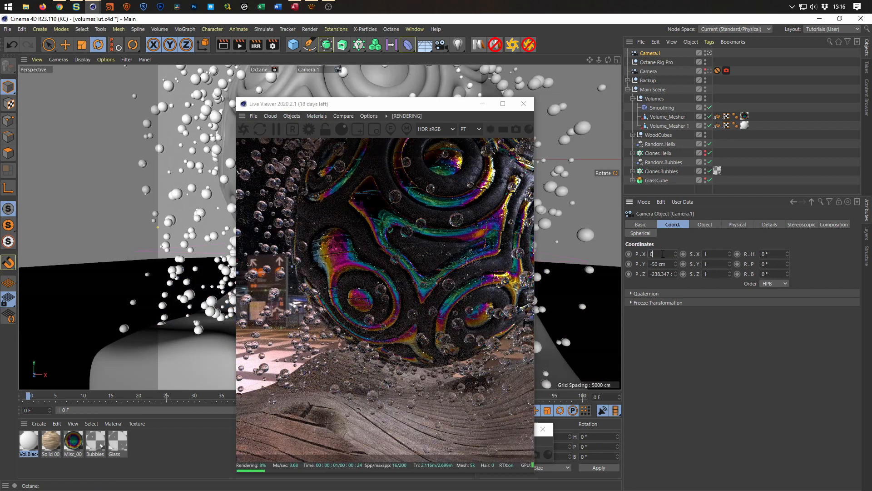
key(Tab)
text(0)
key(Tab)
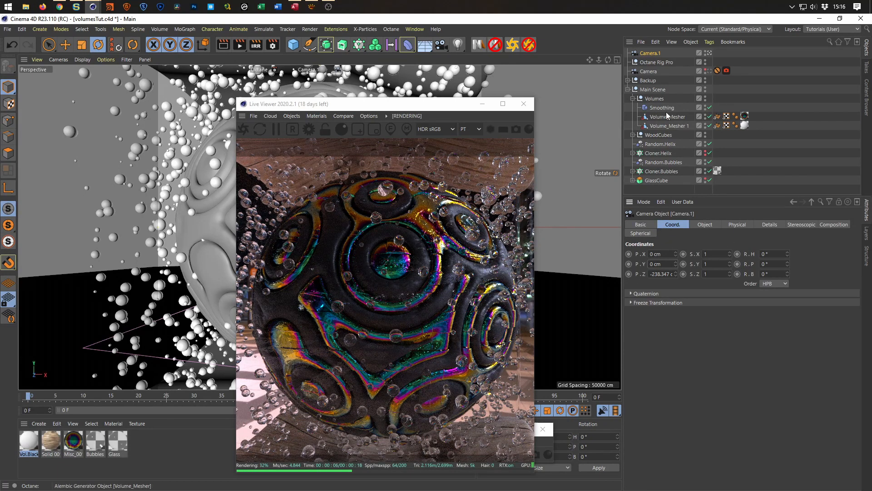
Rotate the Main Scene null to a heading of -165° and move the Live Viewer off the viewport.
click(657, 90)
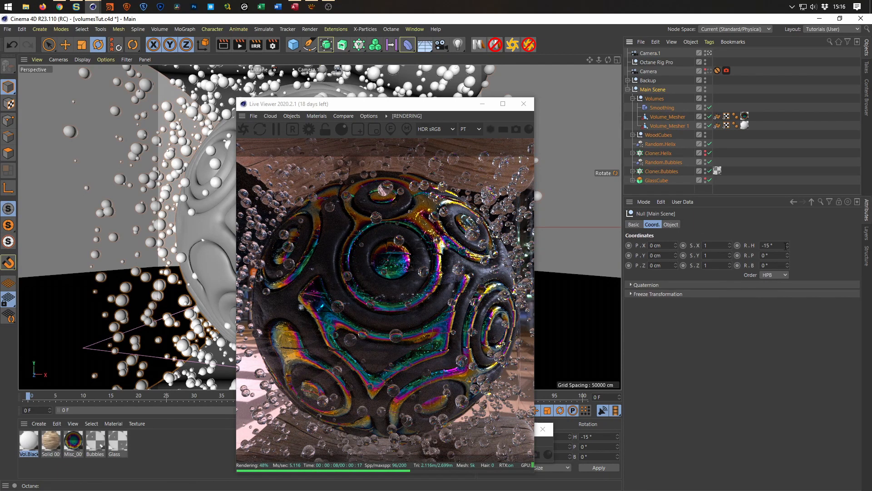
click(788, 247)
mouse_move(787, 246)
mouse_down()
mouse_move(788, 220)
mouse_move(787, 311)
mouse_move(789, 249)
mouse_up()
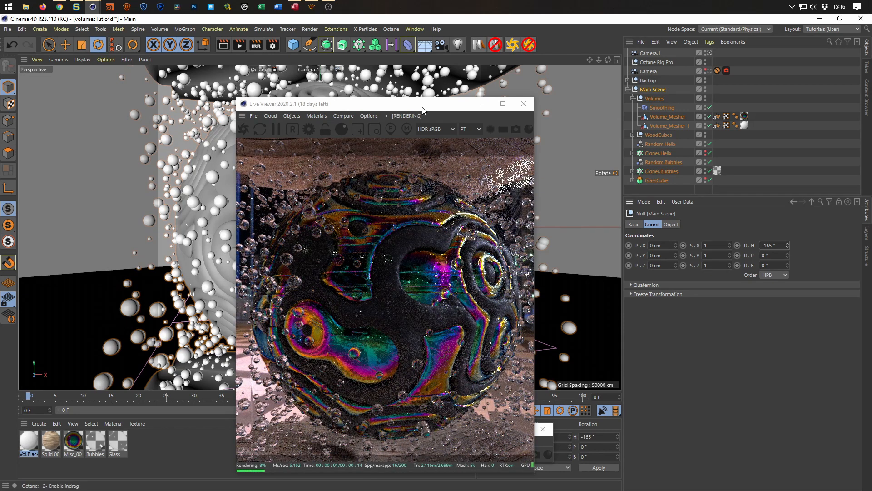
drag(422, 110, 643, 109)
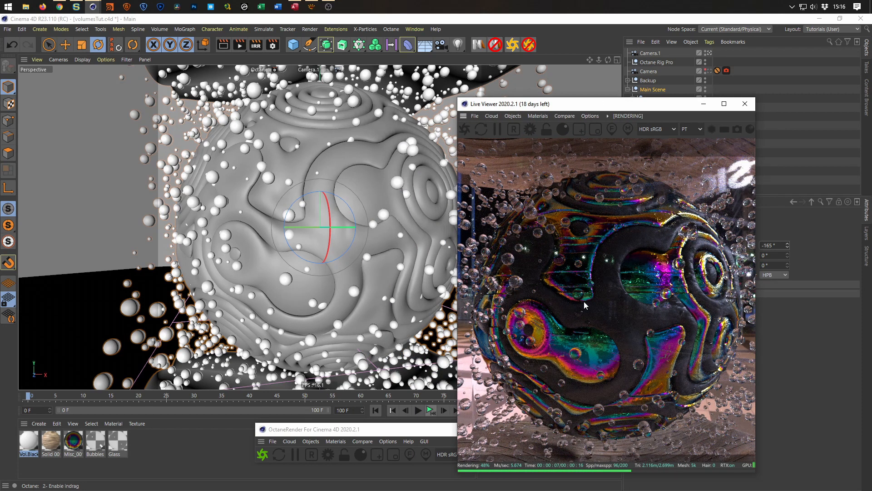
Turn off the Displacement channel of the Misc_001 material and open its node graph in place of the Material Editor.
click(73, 440)
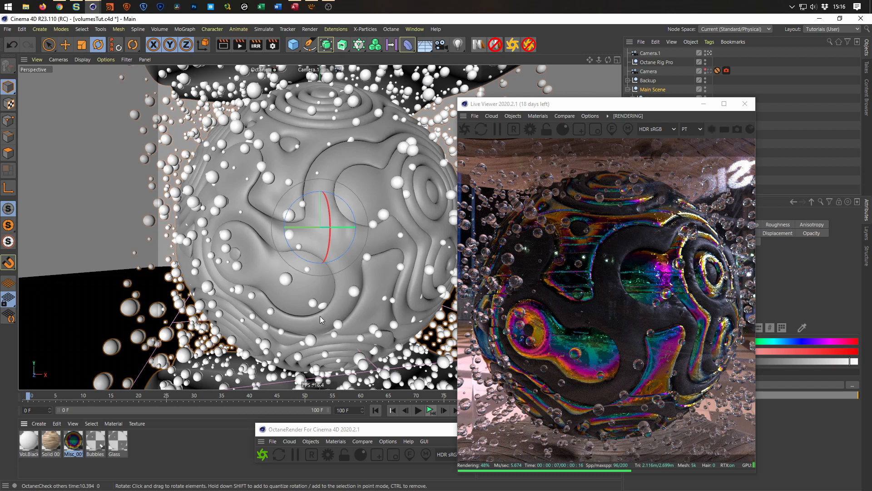
double_click(73, 440)
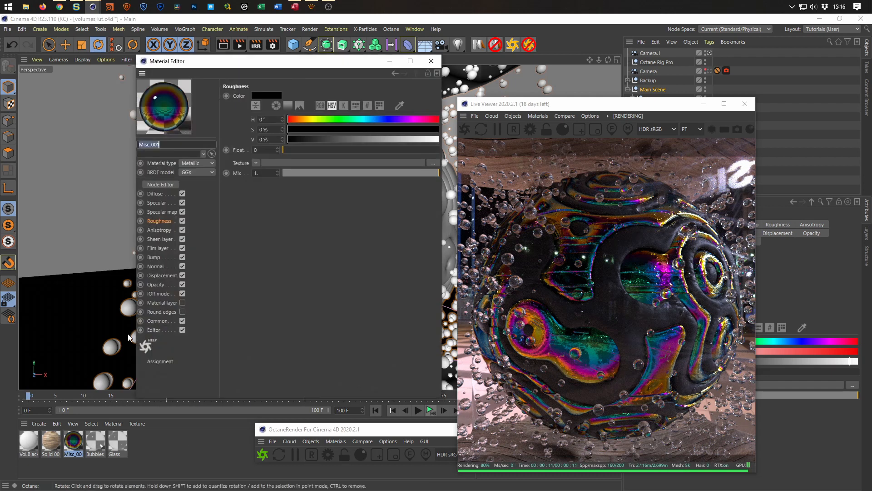
click(182, 276)
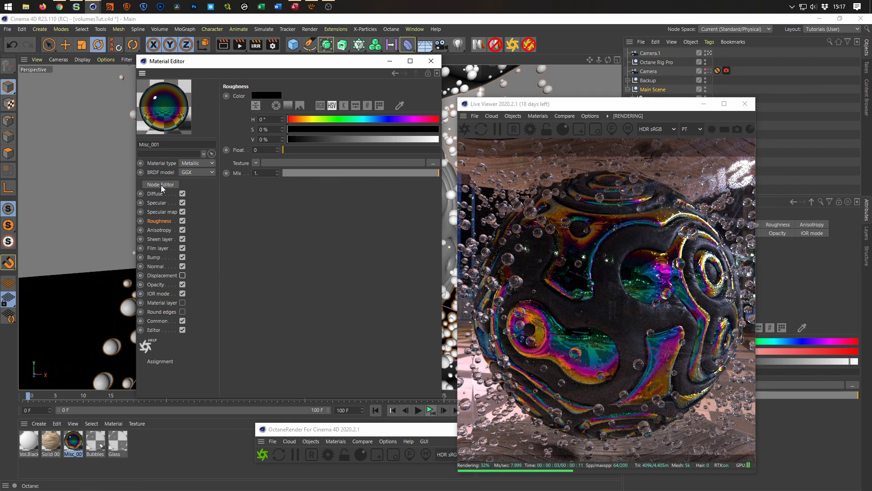
click(174, 185)
drag(333, 149, 209, 82)
click(431, 61)
Find the Displacement node in the material graph, shift it slightly and disable it.
middle_drag(193, 339, 164, 190)
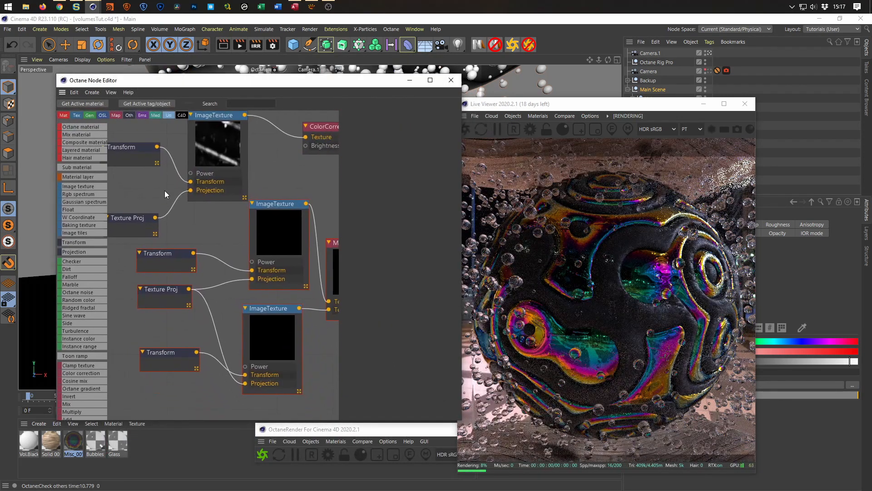
scroll(205, 284, down, 2)
middle_drag(206, 284, 152, 346)
drag(264, 328, 253, 316)
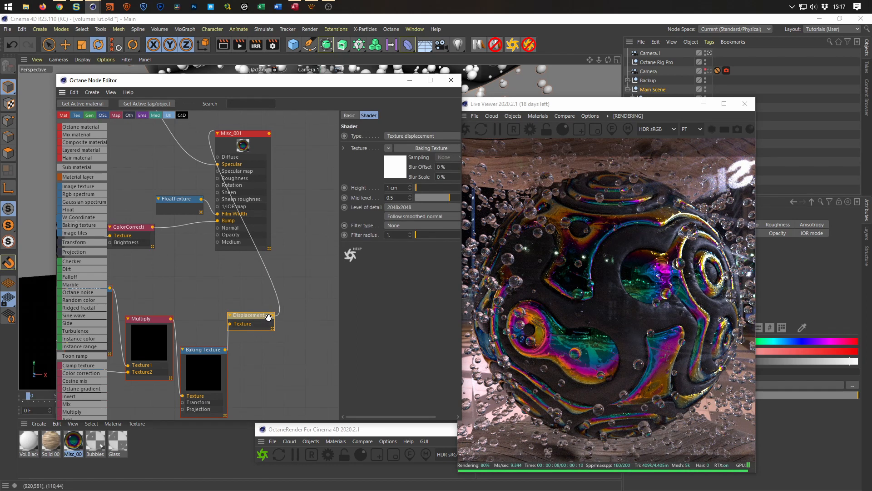
drag(240, 315, 250, 312)
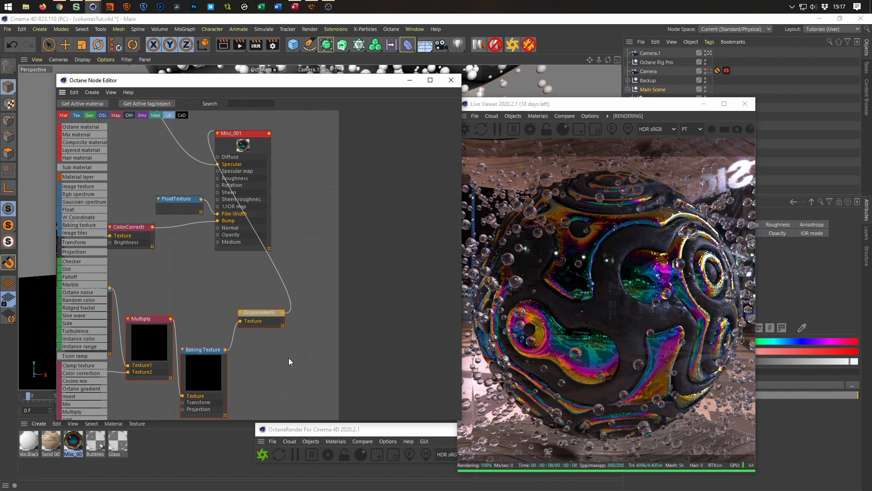
click(274, 313)
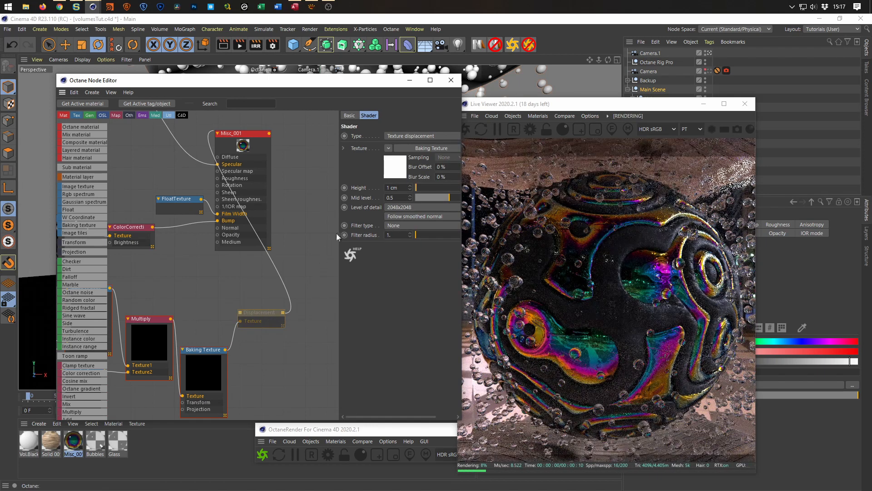
Turn the Displacement channel of Misc_001 back on and move the material node slightly aside.
click(234, 132)
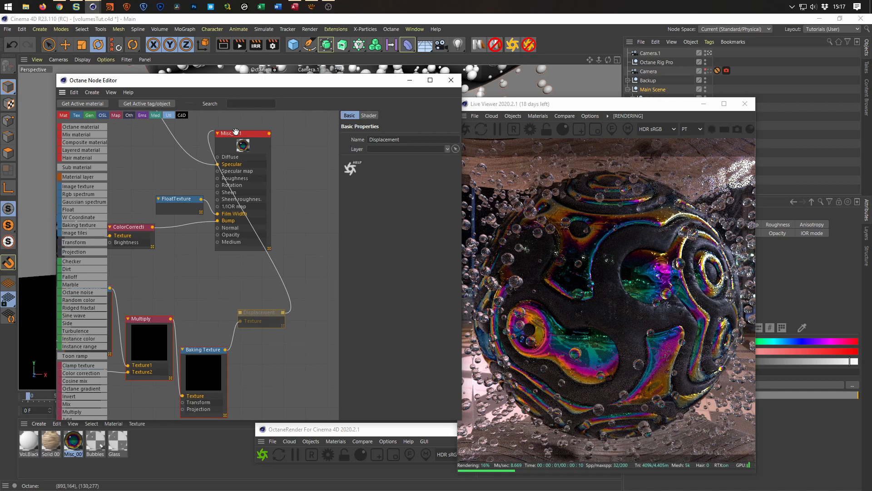
click(357, 115)
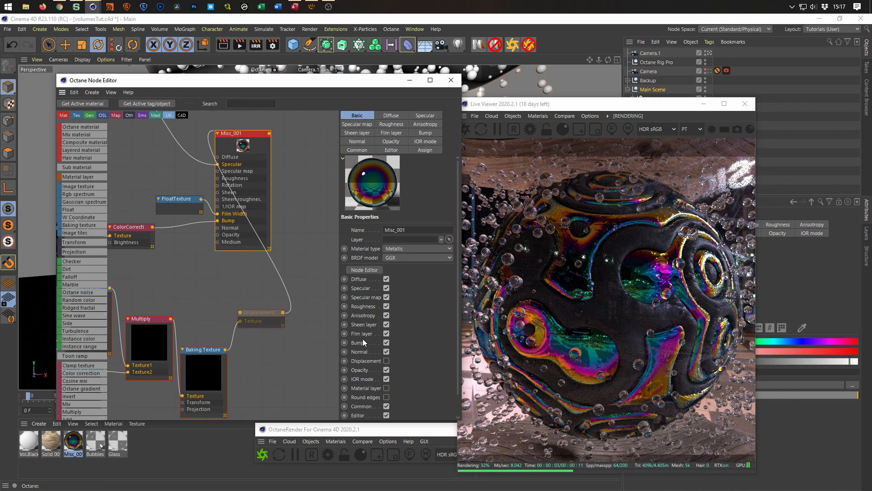
click(386, 361)
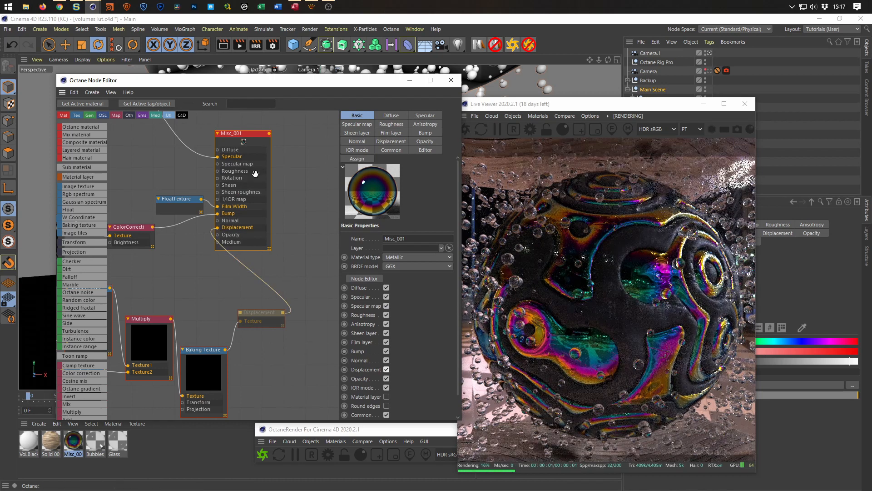
drag(239, 134, 265, 137)
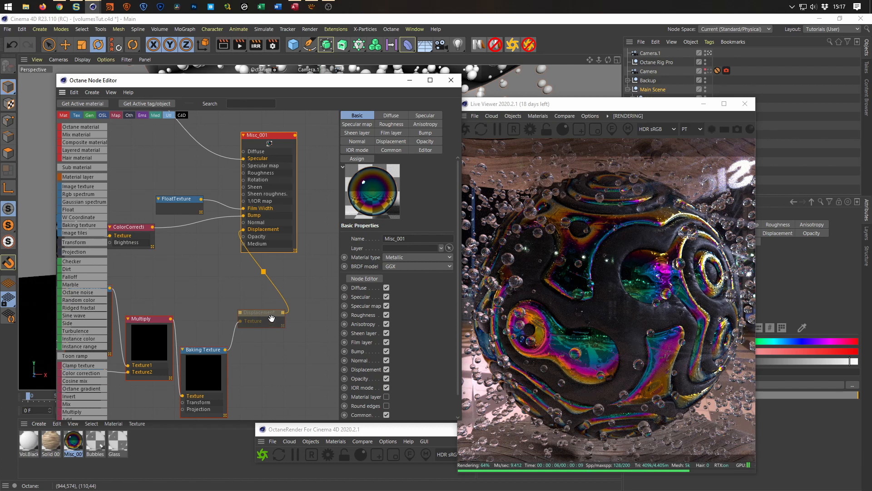
Disable the ColorCorrection node and the ImageTexture node that feed the material's Bump input.
middle_drag(195, 322, 254, 329)
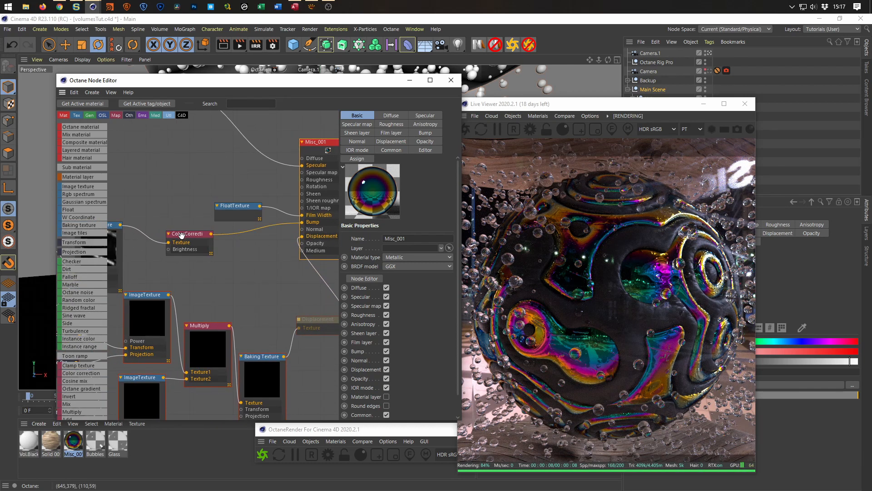
click(207, 246)
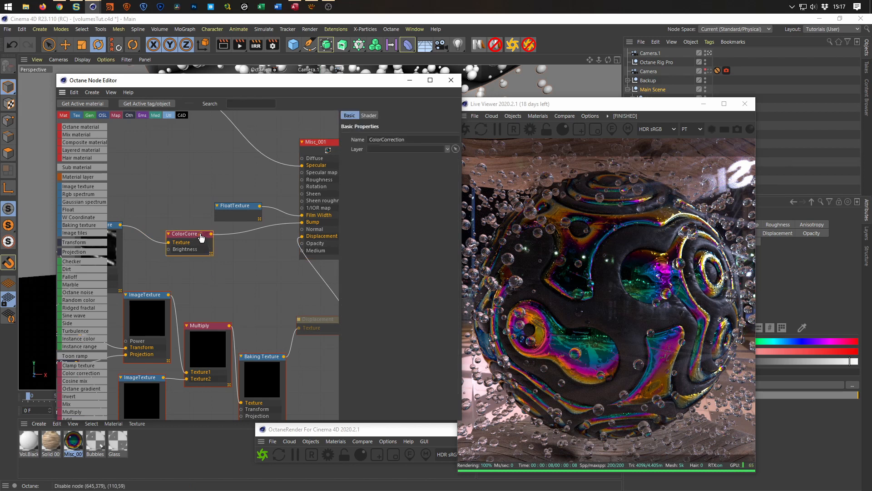
click(200, 234)
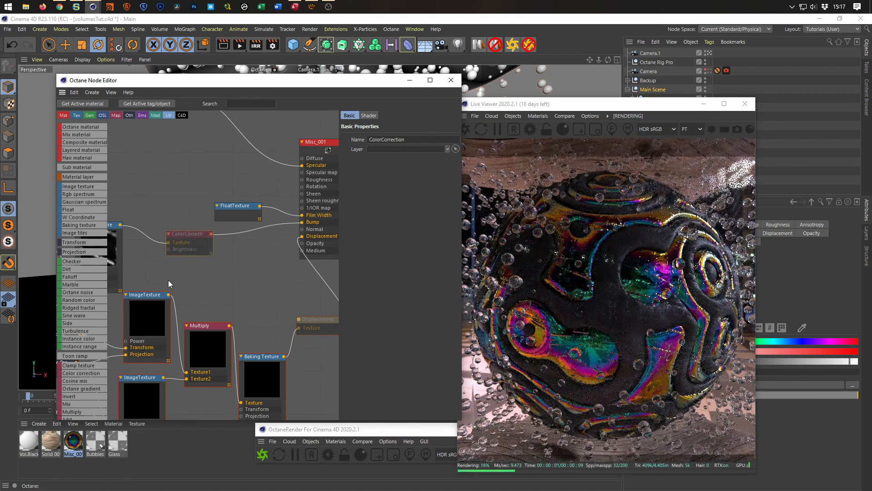
middle_drag(176, 279, 208, 284)
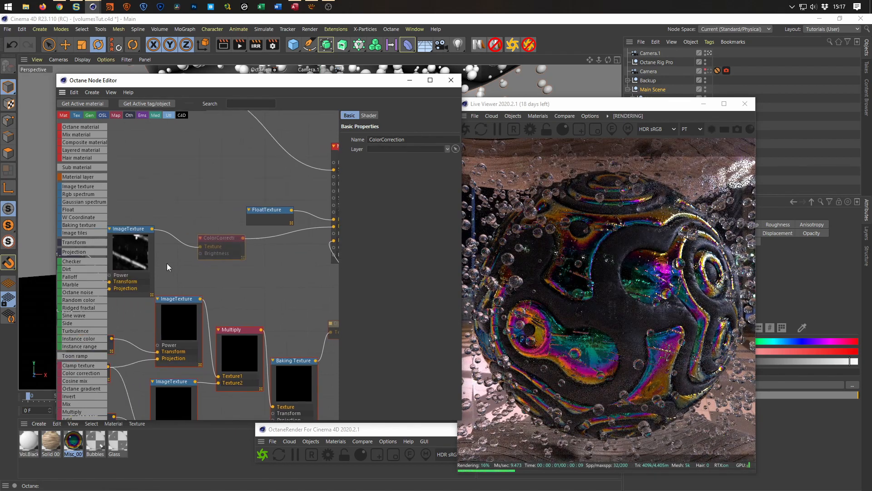
click(129, 236)
click(142, 230)
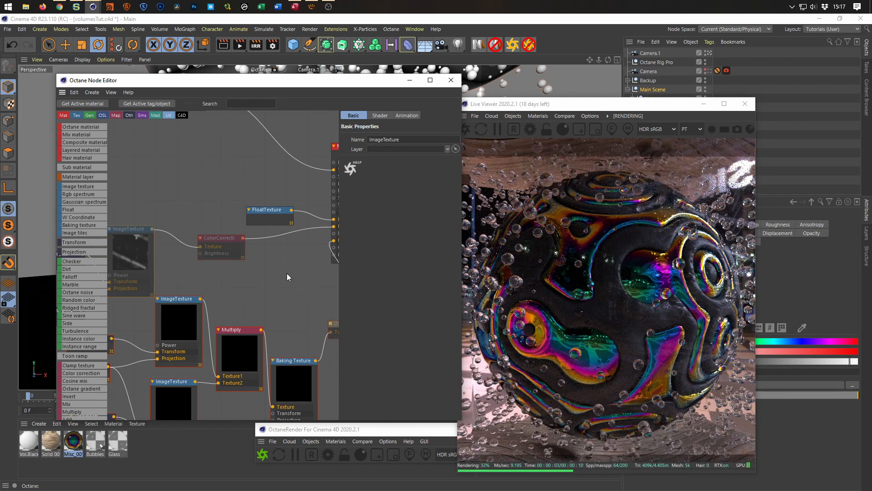
scroll(249, 280, down, 3)
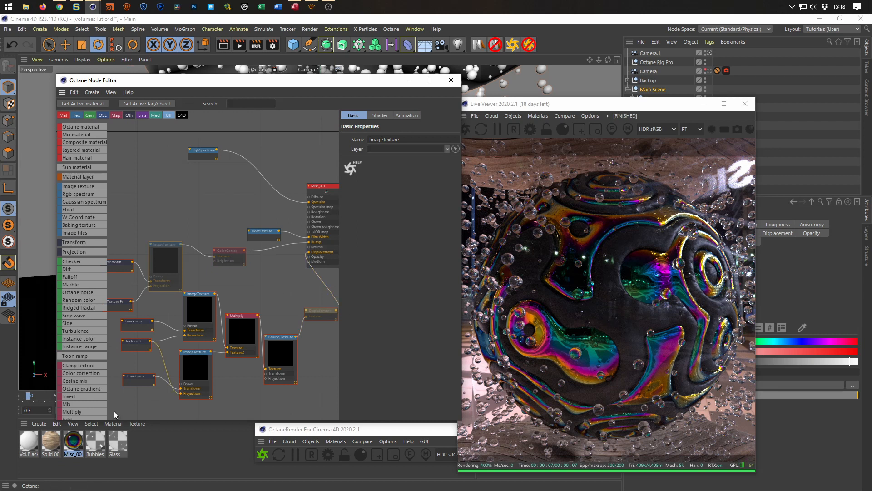
Set the Global Scale of the Noise shader in the Vol.Black material to 50 %.
click(29, 440)
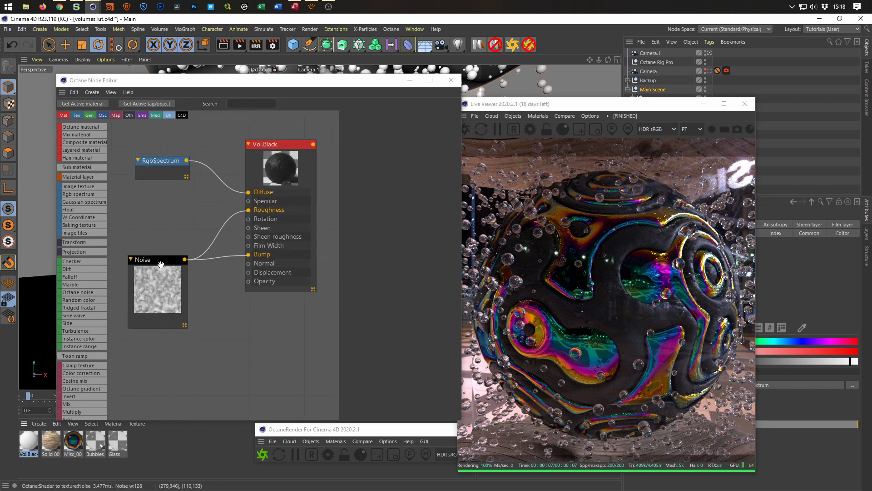
drag(161, 264, 158, 252)
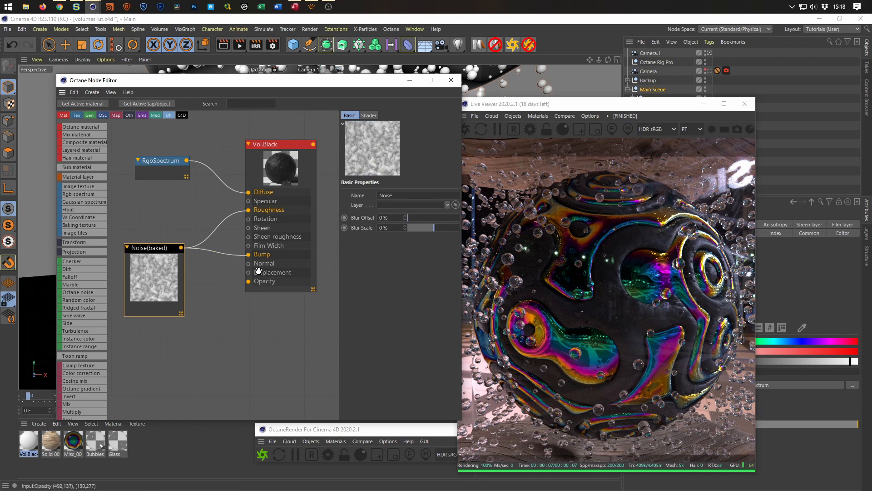
click(369, 116)
click(418, 249)
text(50)
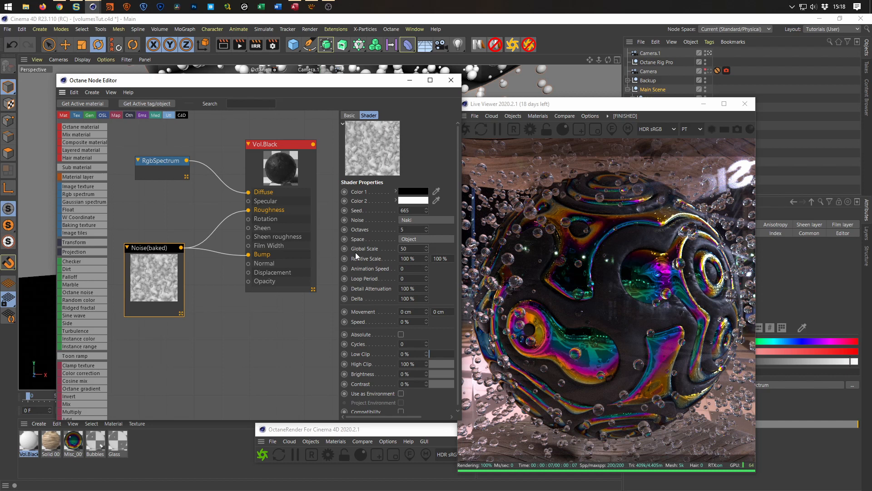
key(Return)
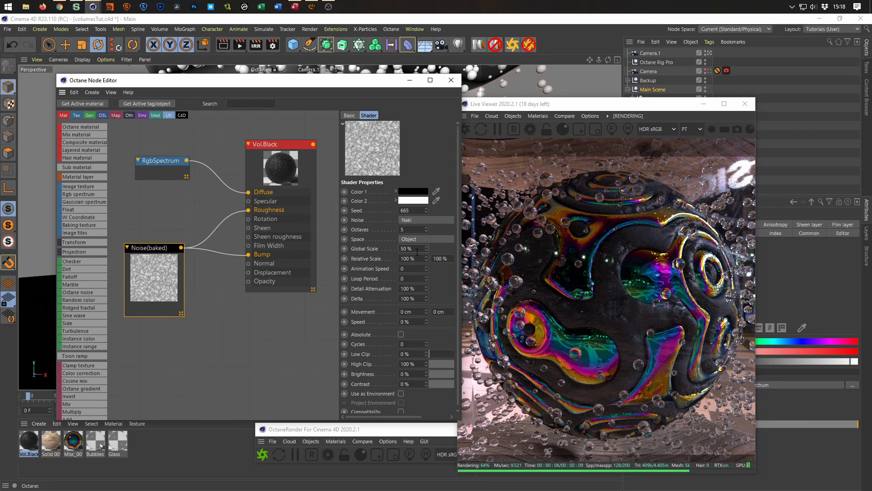
Reduce the Global Scale of Vol.Black's Noise shader further to 25 %.
drag(412, 249, 381, 249)
text(25)
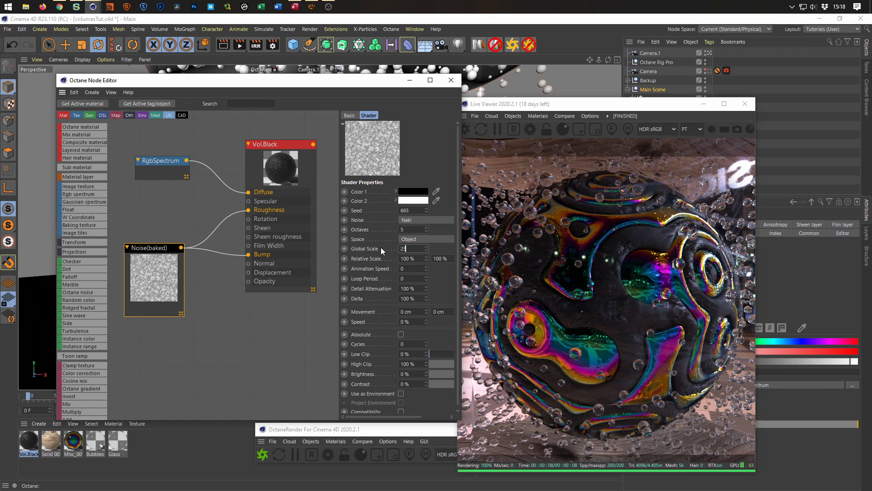
key(Return)
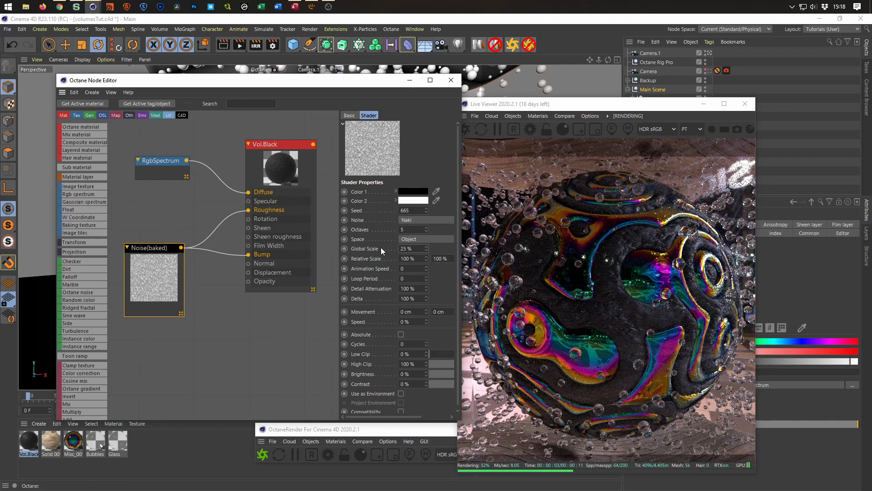
Change the projection of the Vol.Black material tag on Volume_Mesher 1 to Spherical.
drag(584, 105, 435, 106)
click(744, 125)
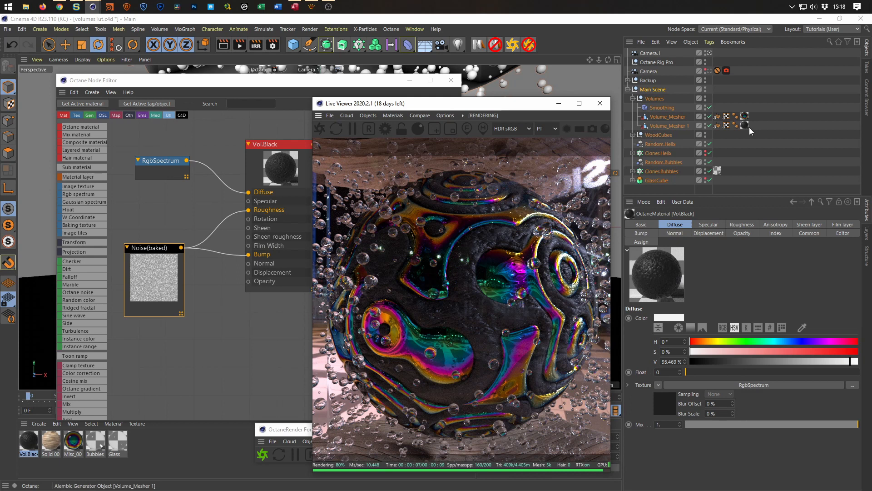
click(670, 225)
click(710, 264)
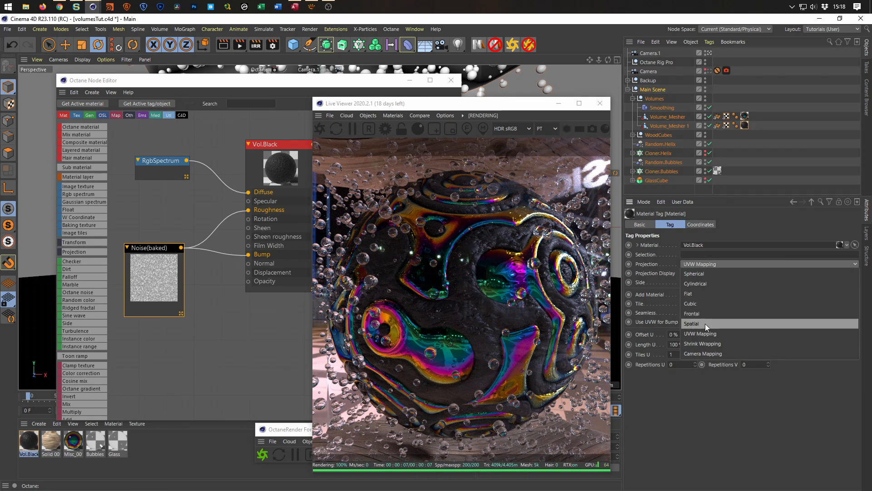
click(711, 270)
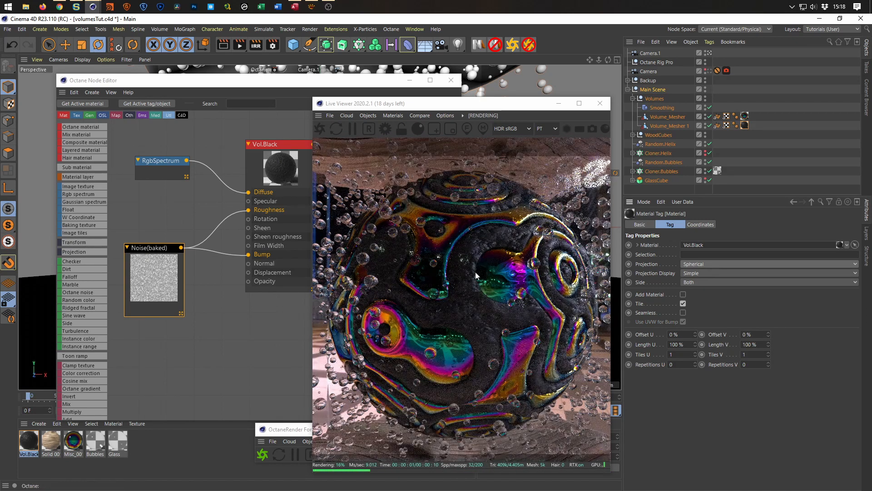
Close the node editor and copy the Protection tag from Camera to Camera.1.
drag(499, 108, 673, 98)
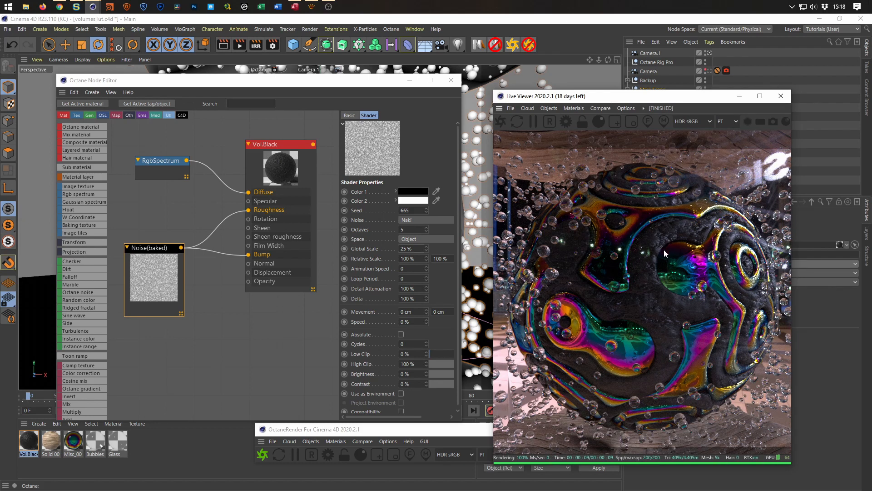
click(451, 80)
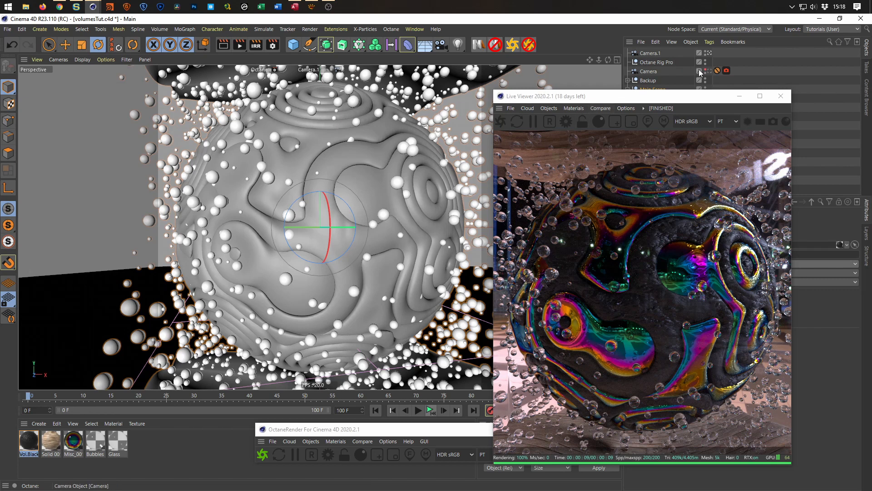
ctrl+drag(718, 72, 716, 53)
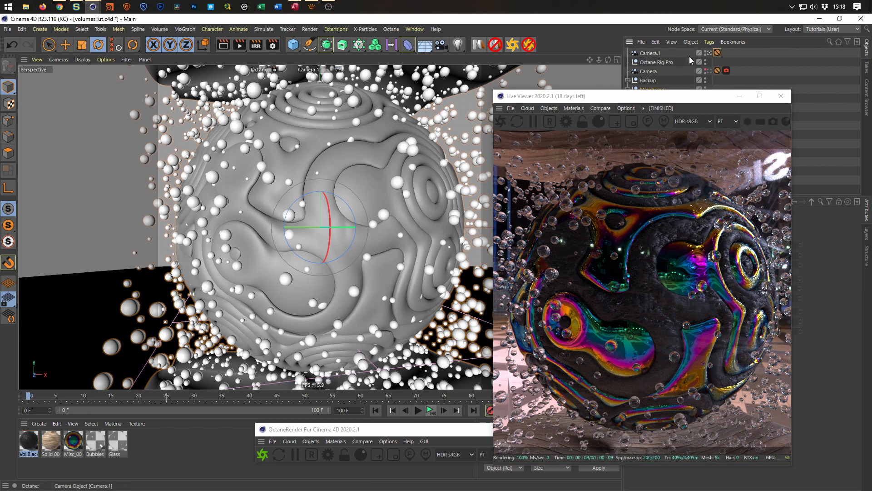
Zoom the Camera.1 view out and back in, and switch the viewport to the original Camera.
click(649, 56)
scroll(337, 229, down, 5)
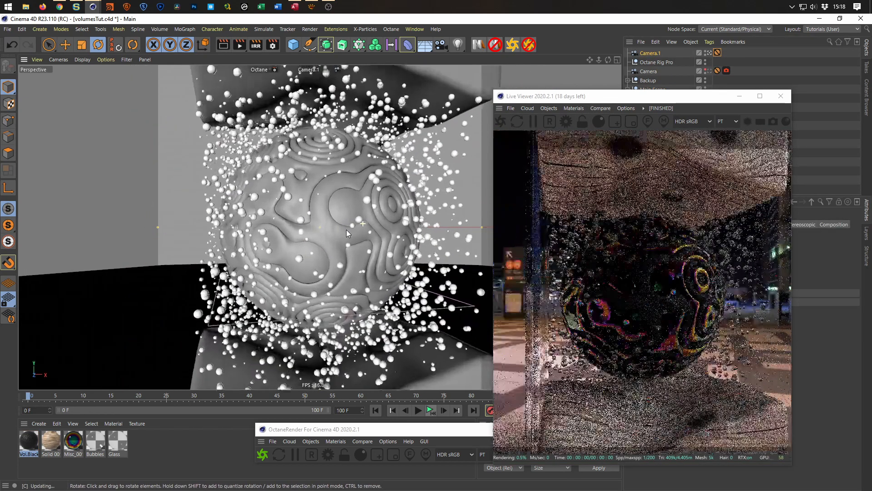
scroll(347, 231, up, 2)
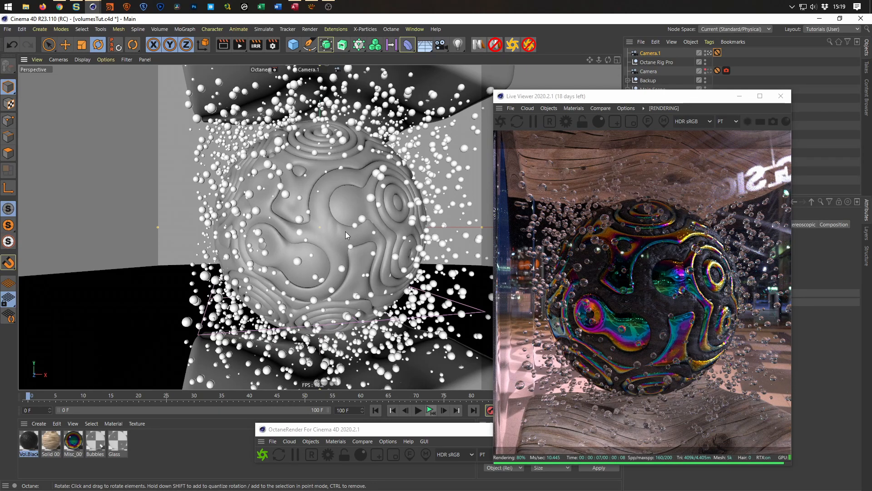
click(709, 71)
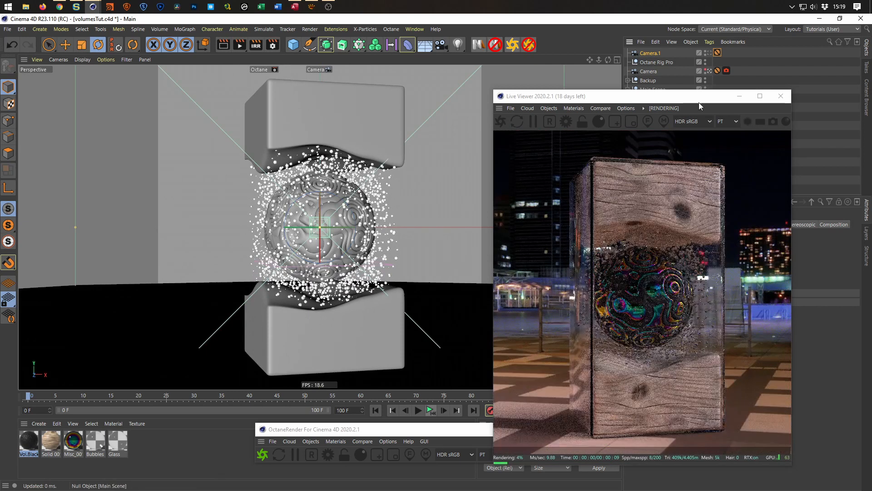
drag(668, 99, 409, 86)
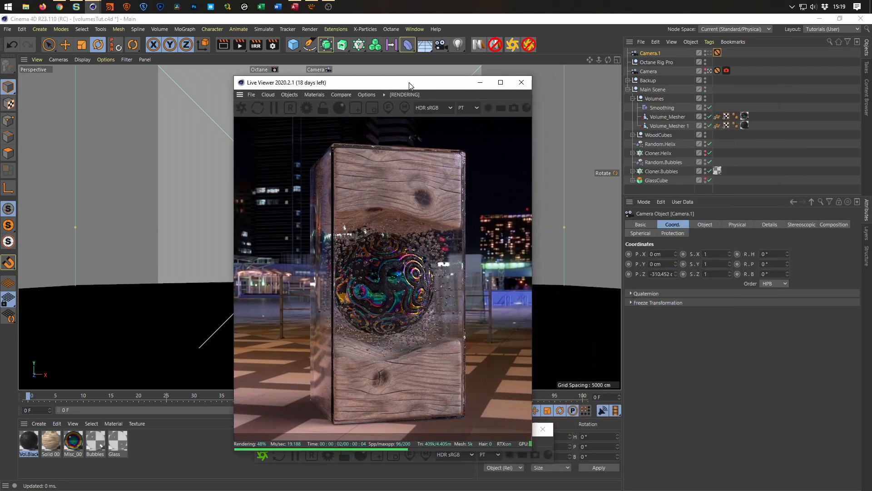
Set the heading rotation of the Main Scene null to -15° and save the project.
click(655, 90)
click(768, 245)
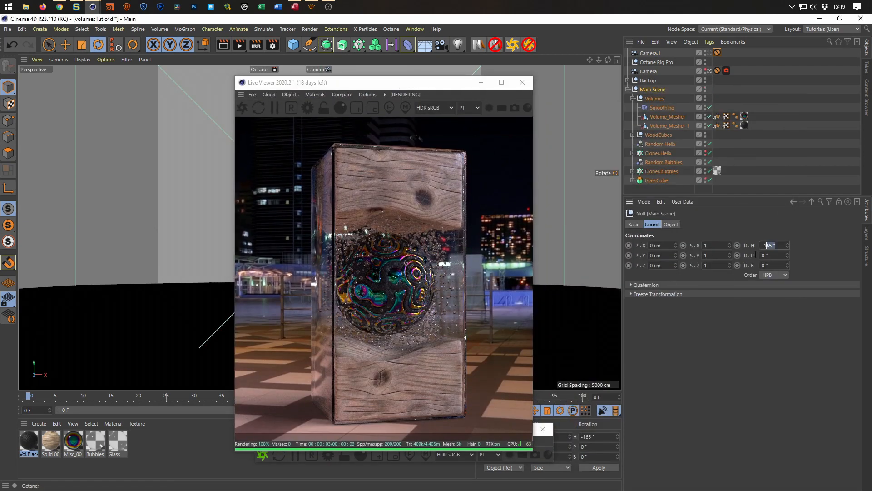
click(654, 90)
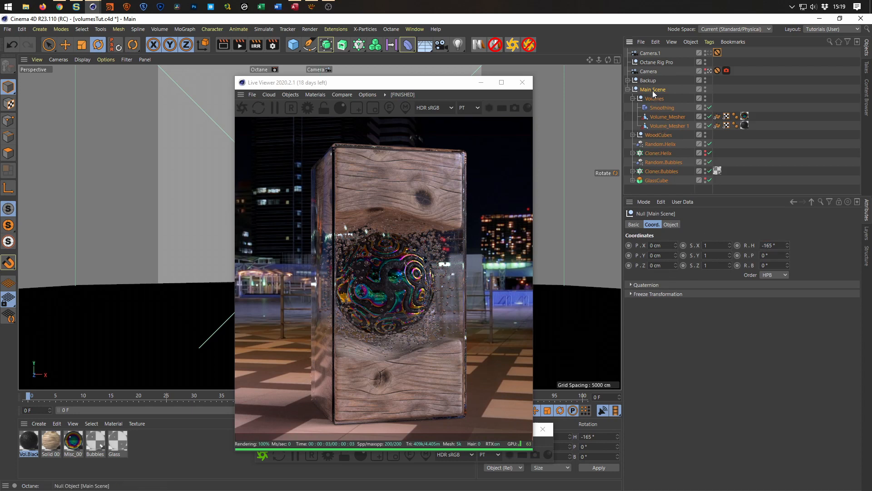
click(781, 246)
key(BackSpace)
text(-15)
key(Return)
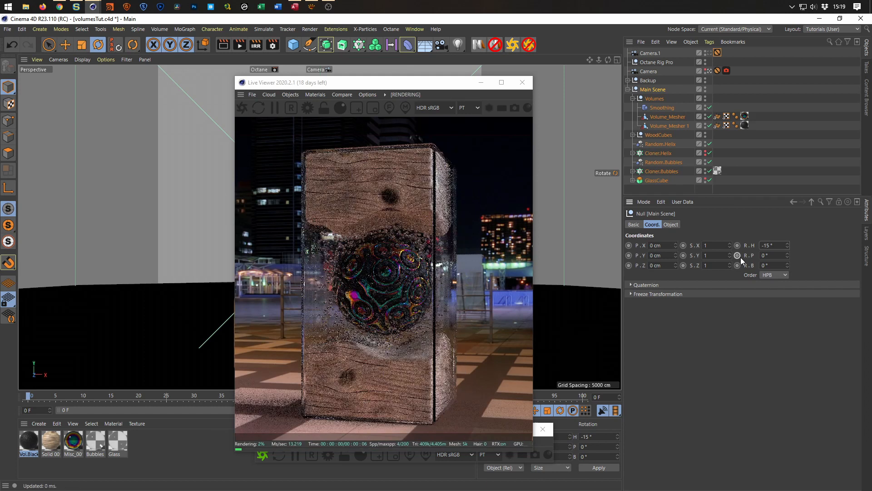
key(ctrl+s)
drag(439, 84, 707, 114)
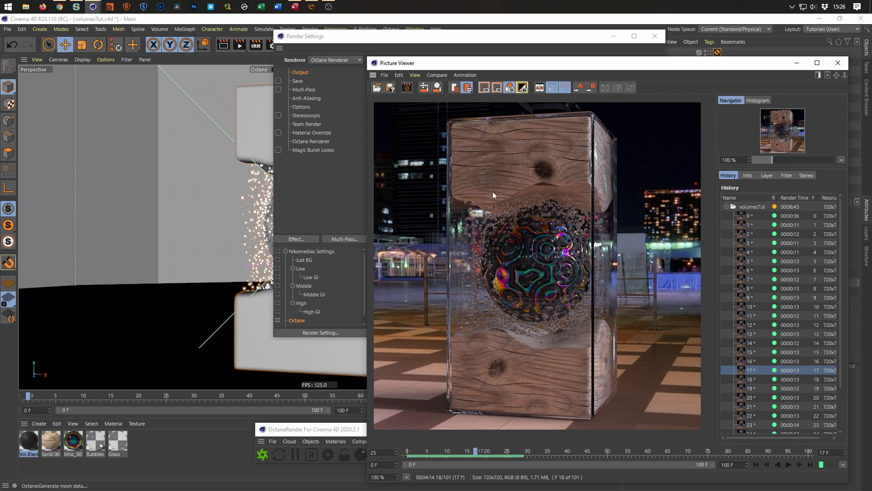
Review rendered frames 15 and 8 in the Picture Viewer and close the Render Settings window.
click(775, 353)
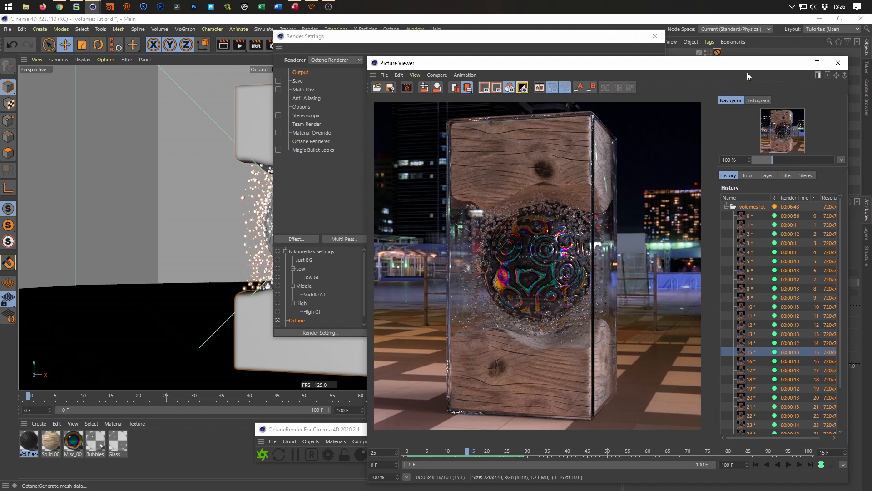
click(662, 37)
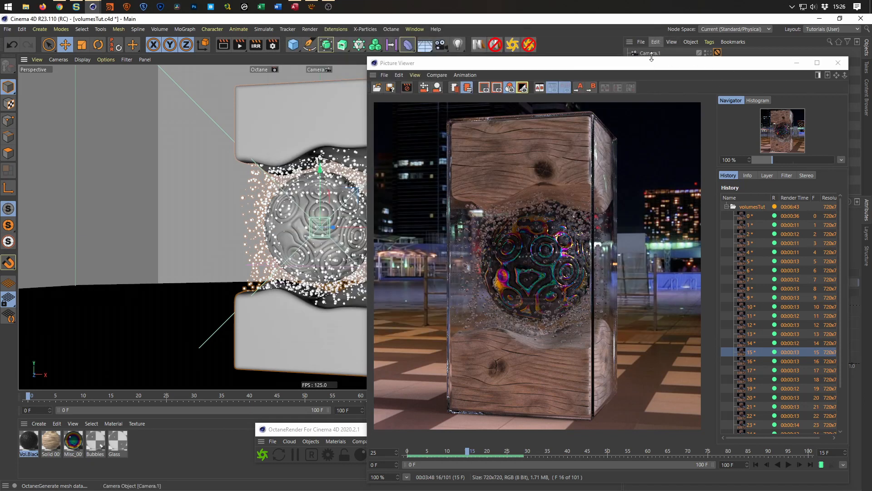
click(773, 289)
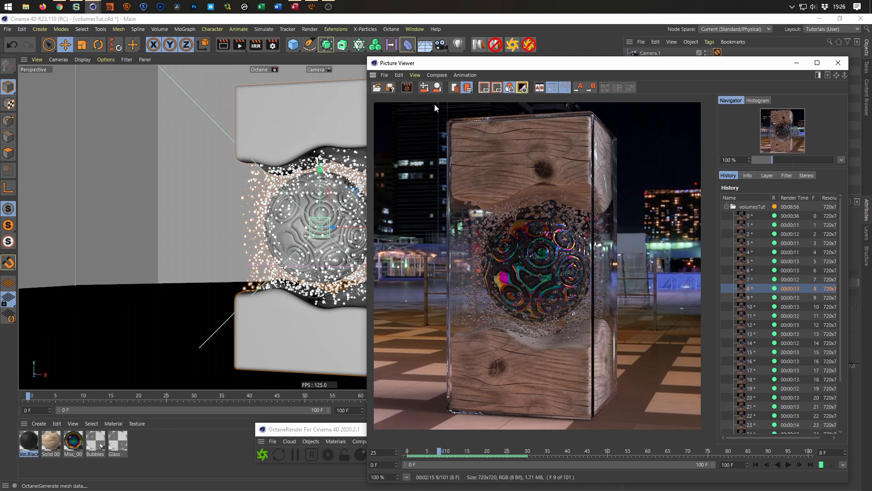
Stop the running animation render and delete its unsaved frames from the Picture Viewer history.
click(407, 87)
click(448, 292)
click(779, 362)
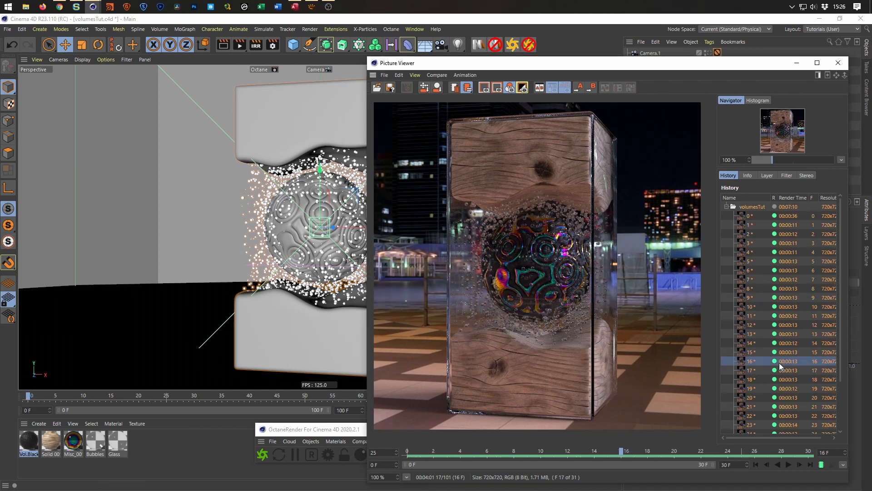
key(Delete)
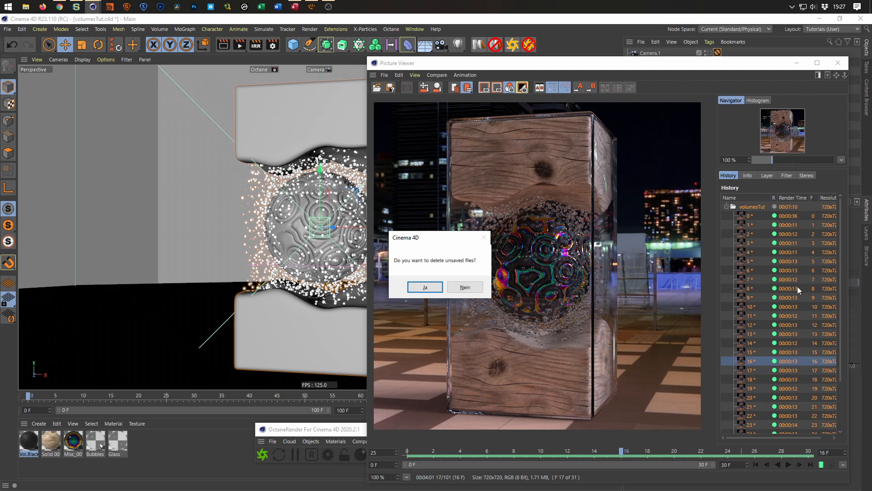
click(427, 287)
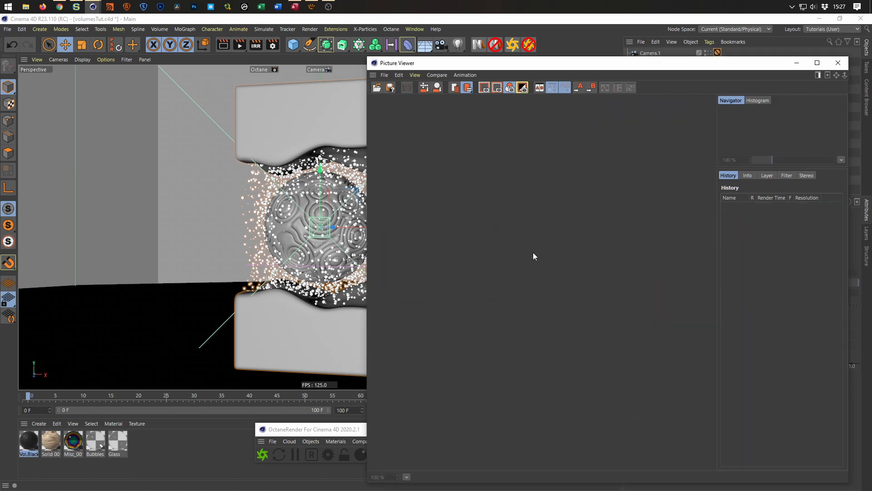
Close the Picture Viewer and Octane windows and extend the project's timeline to 200 frames.
click(839, 62)
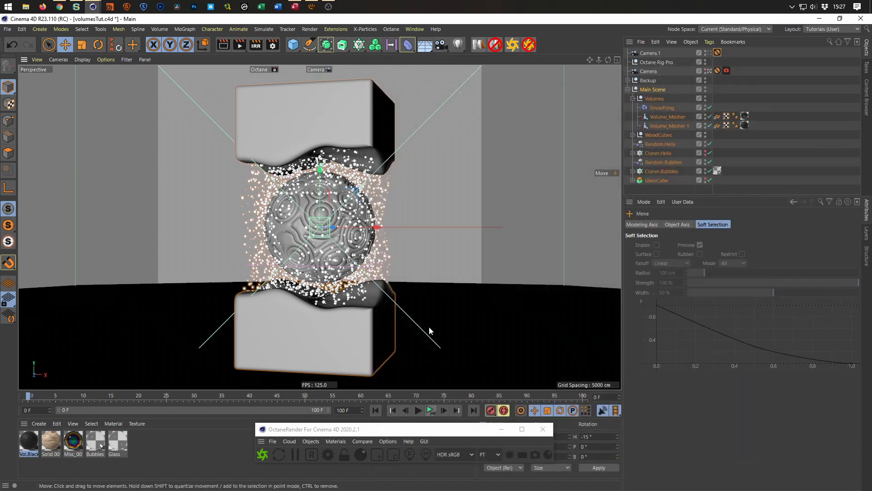
click(543, 429)
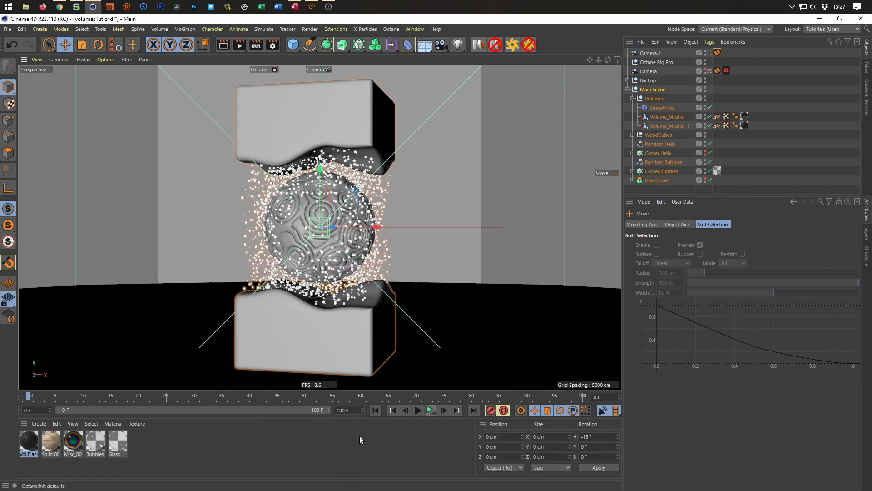
click(354, 409)
text(21)
text(00)
key(Return)
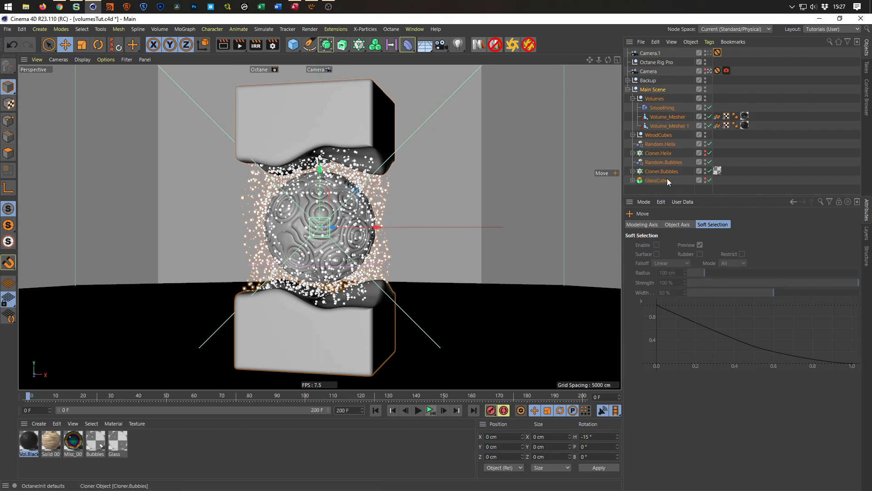
Show the Offset animation track of Cloner.Bubbles in the Timeline, moved clear of the object's attributes.
drag(692, 196, 686, 264)
click(664, 171)
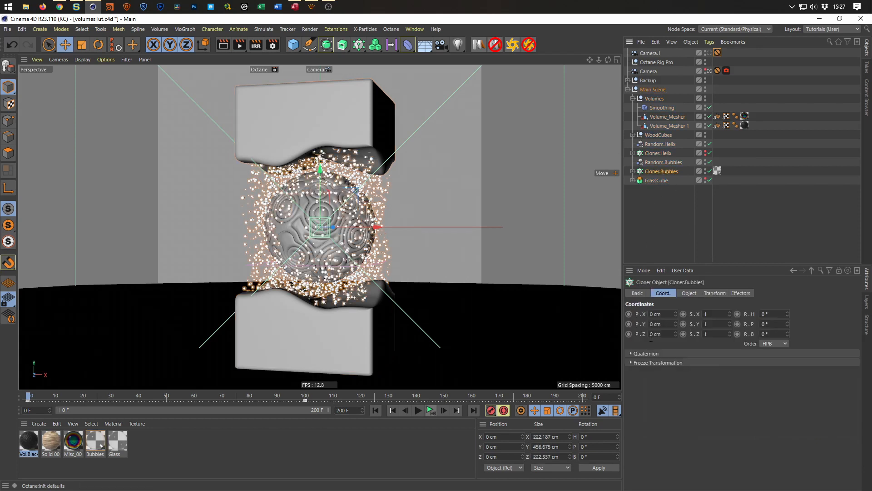
click(689, 294)
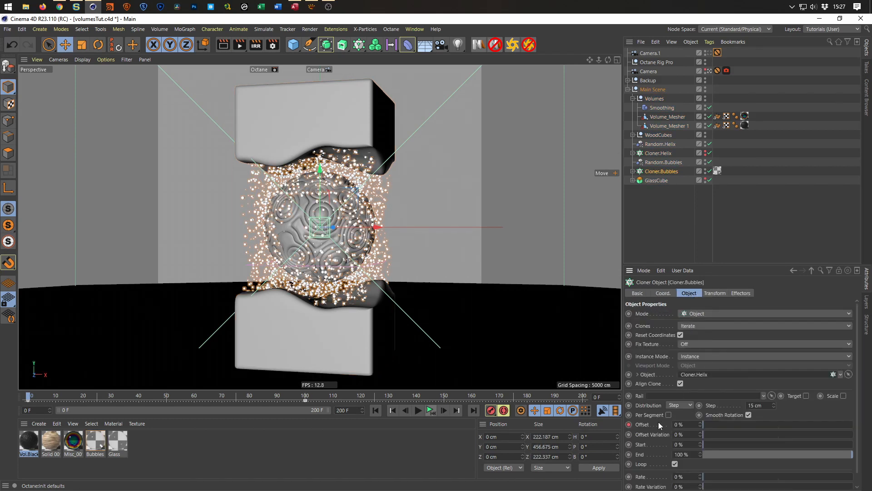
right_click(644, 424)
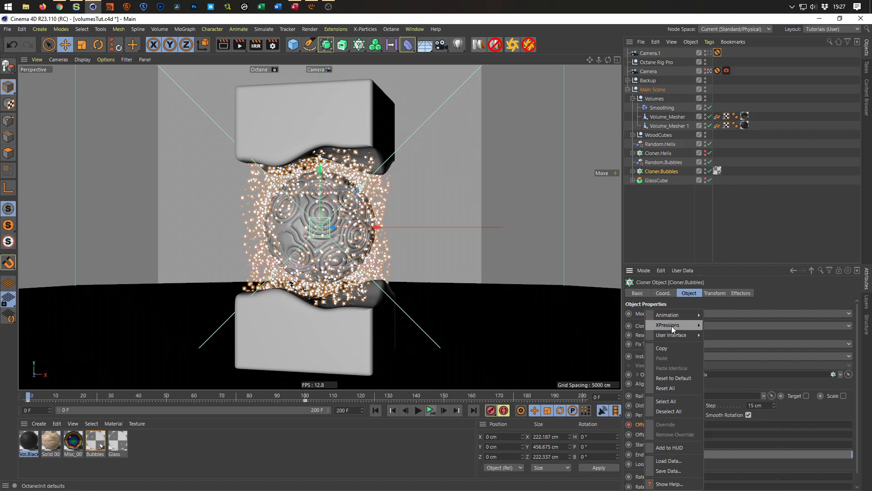
mouse_move(670, 316)
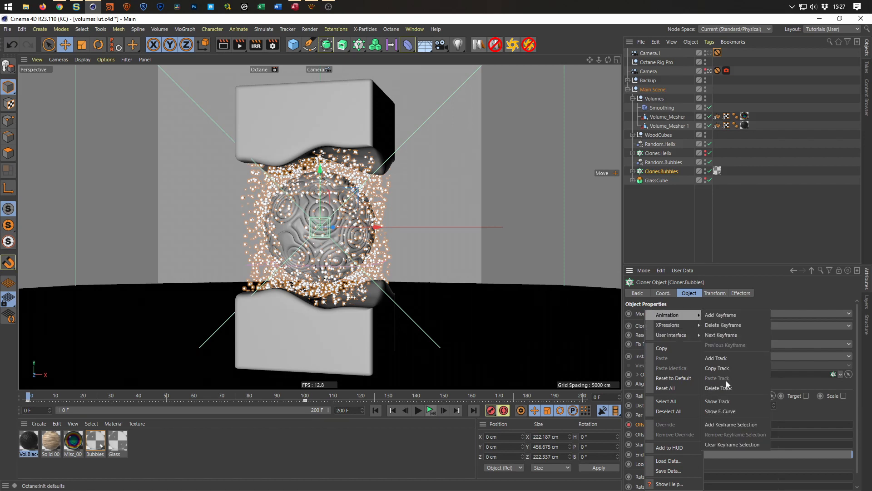
click(726, 401)
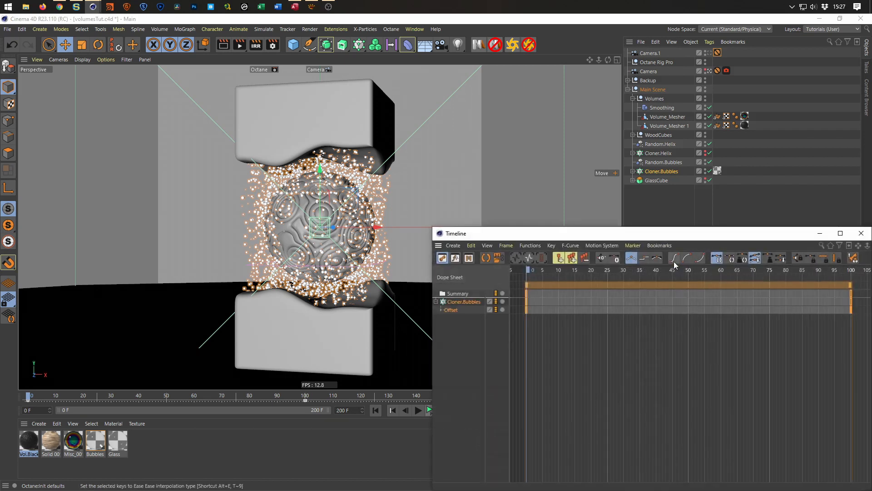
drag(653, 238, 320, 155)
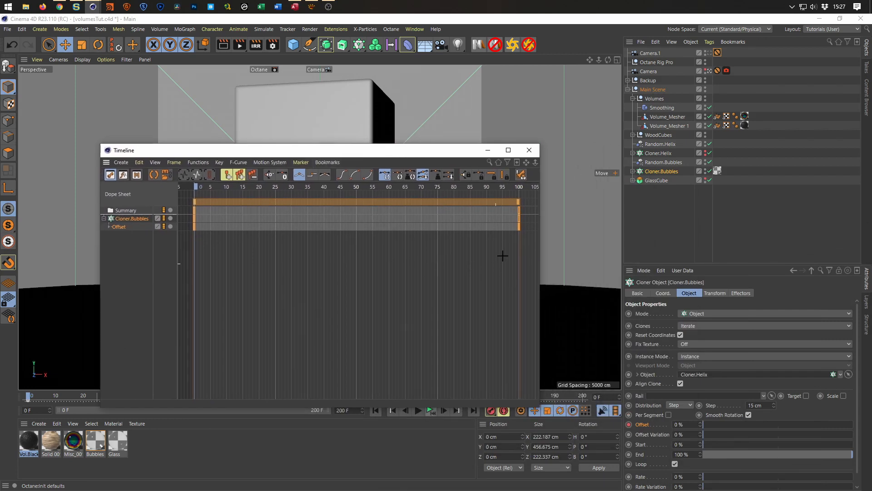
Set the end Offset key of Cloner.Bubbles to a key time of 200 F and close the Timeline.
click(699, 318)
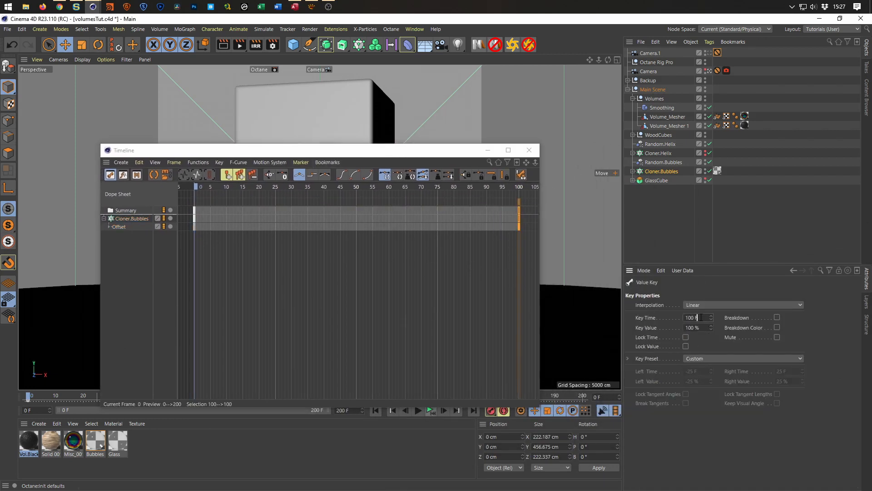
text(200)
key(Return)
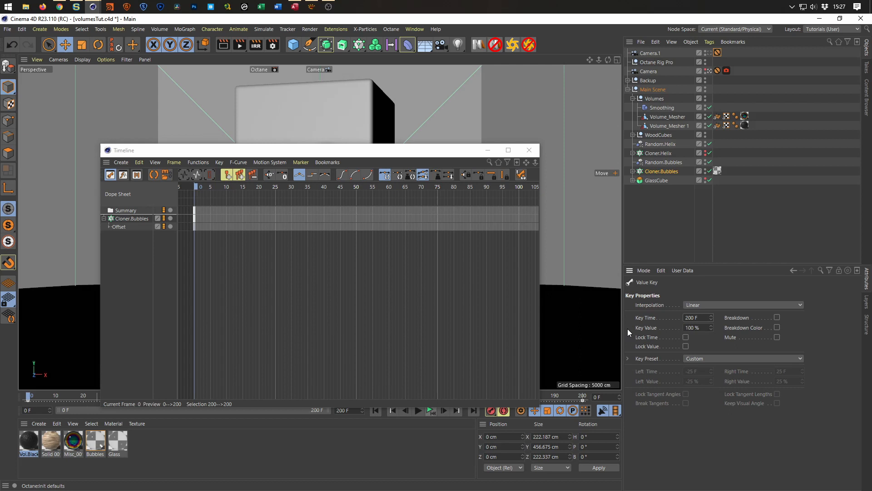
click(530, 150)
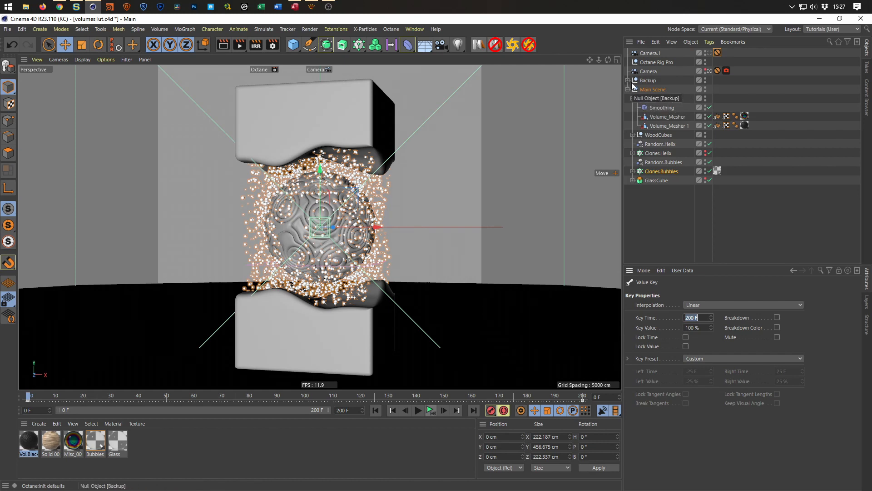
Set the Alembic playback speed of Volume_Mesher and Volume_Mesher 1 to 50 %.
click(666, 119)
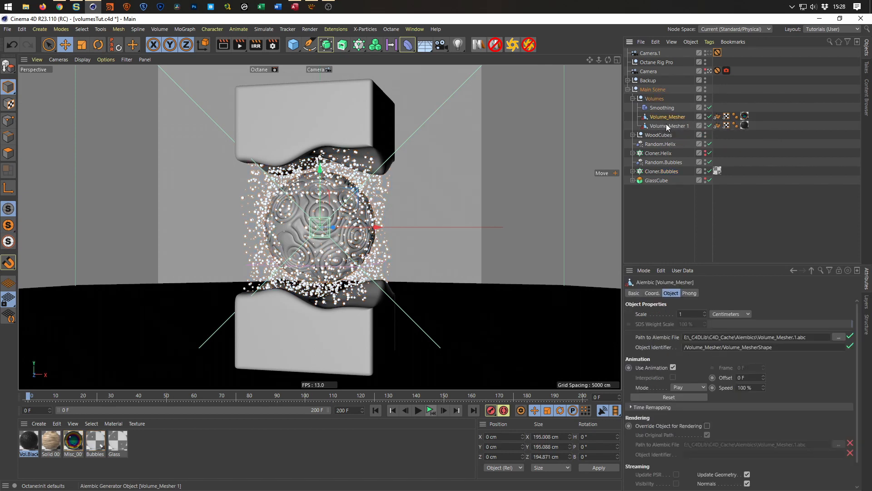
ctrl+click(666, 127)
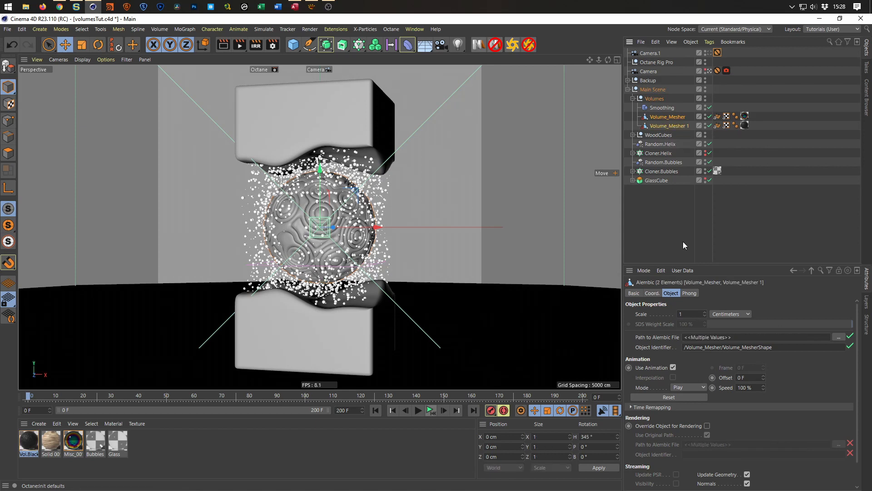
click(753, 387)
click(754, 388)
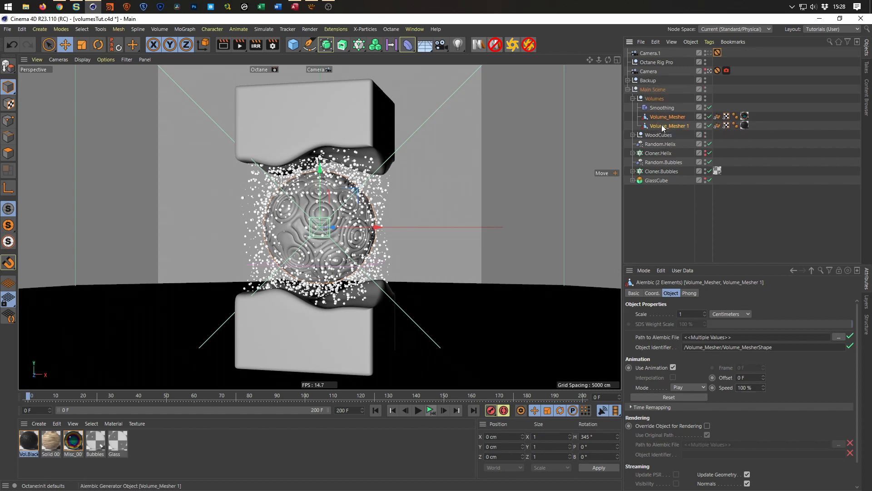
double_click(754, 388)
text(50)
key(Return)
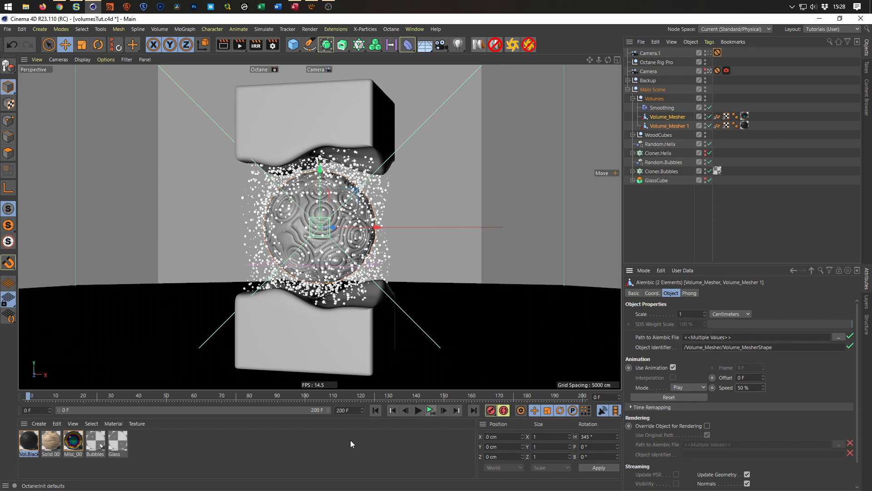
Save the project and disable both Volume_Mesher objects.
key(ctrl+s)
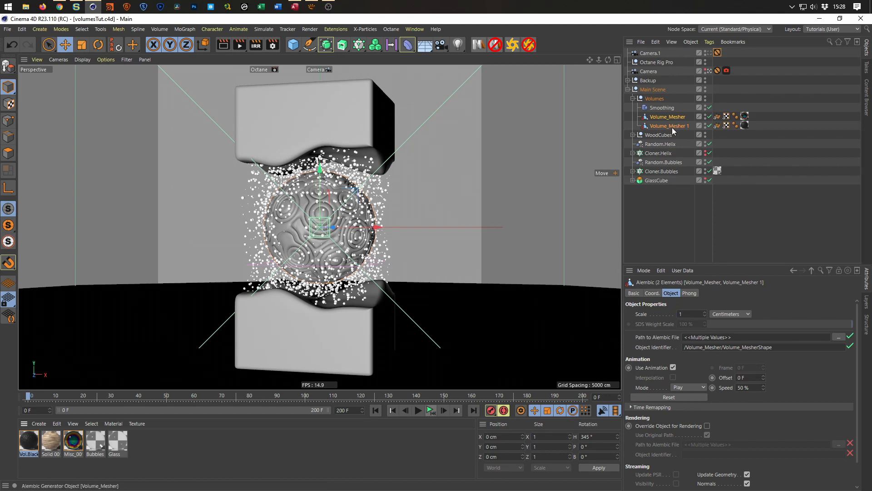
click(709, 117)
click(431, 411)
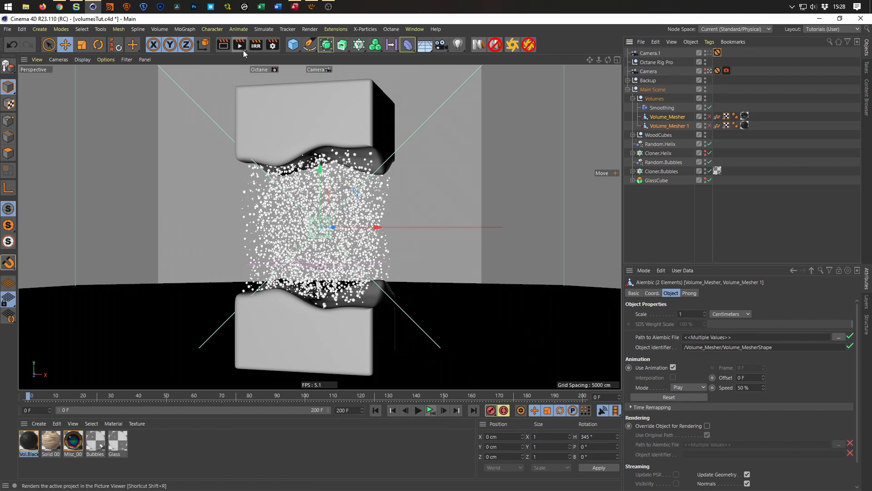
Activate the Viewport render setting with the Viewport Renderer and disable saving of the output.
click(273, 44)
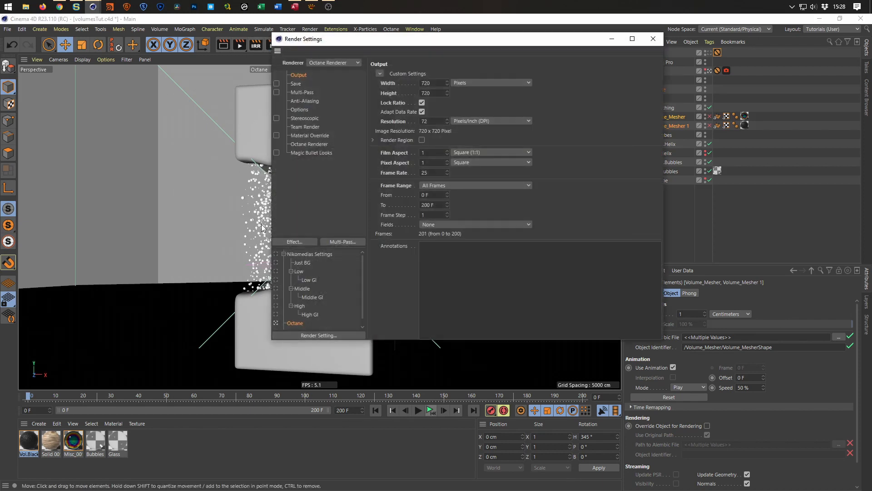
click(276, 325)
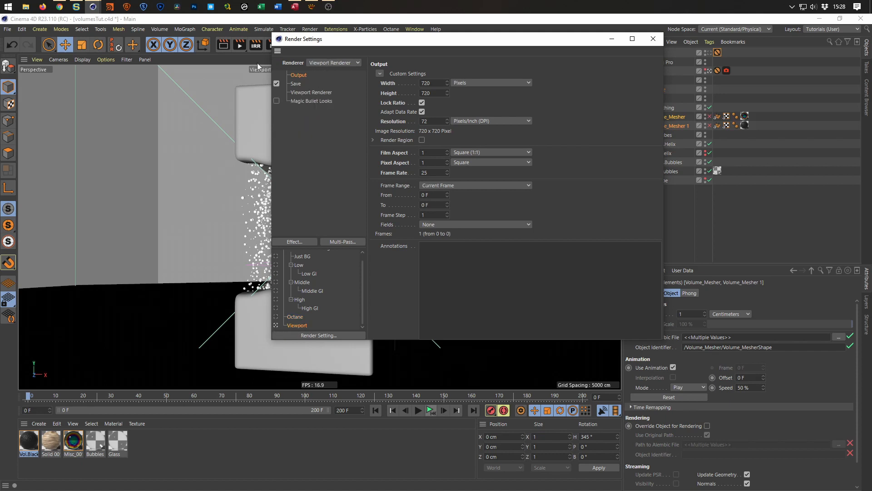
click(279, 84)
click(337, 63)
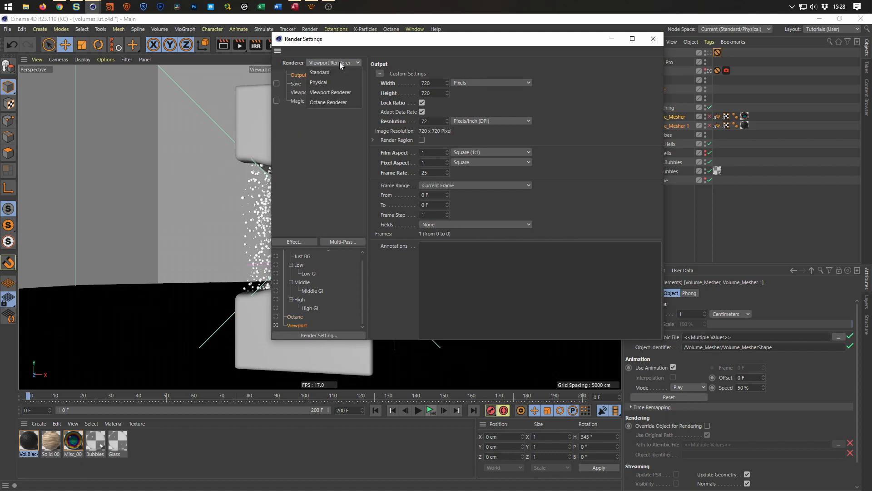
click(330, 92)
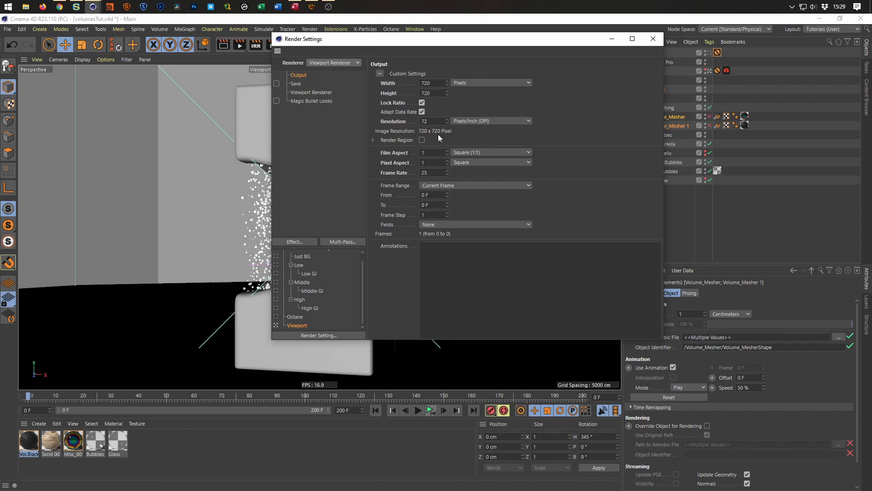
Set the frame range to All Frames and limit the Viewport Renderer filter to Geometry Only.
click(473, 185)
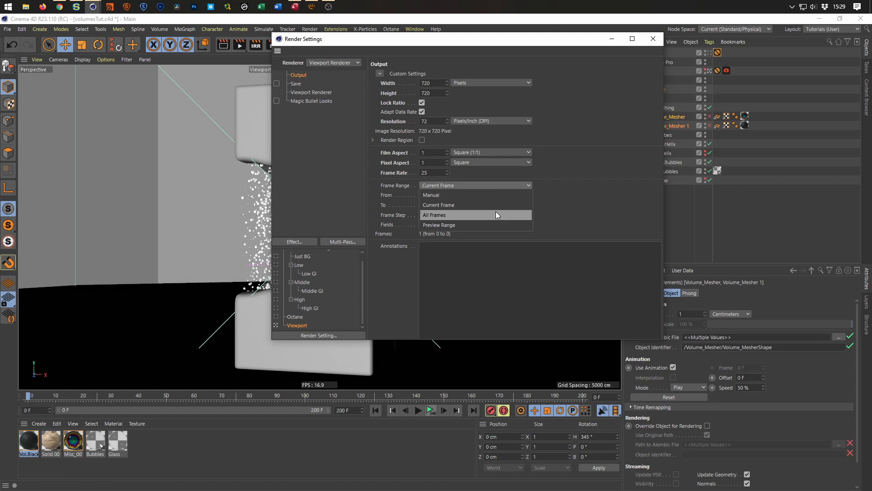
click(495, 214)
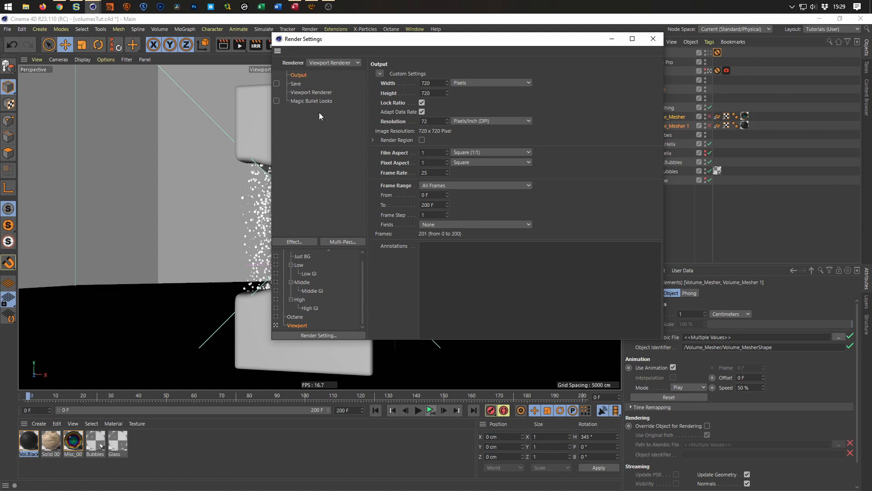
click(306, 101)
click(312, 92)
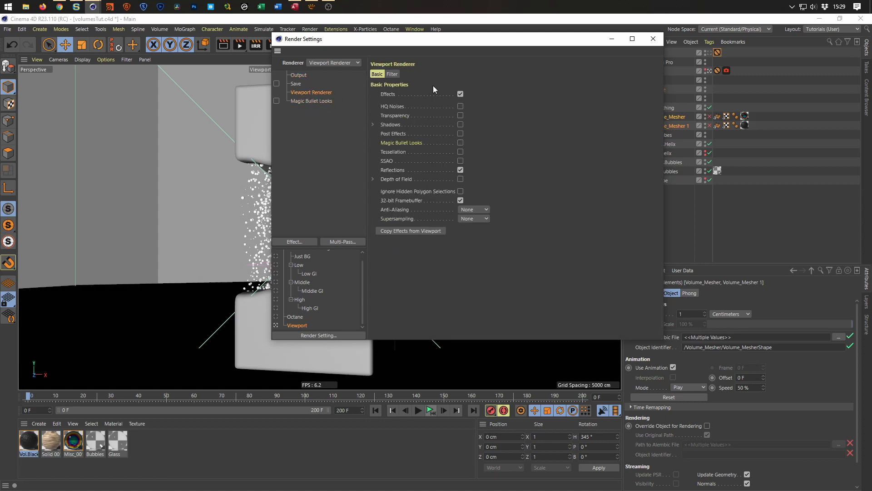
click(392, 74)
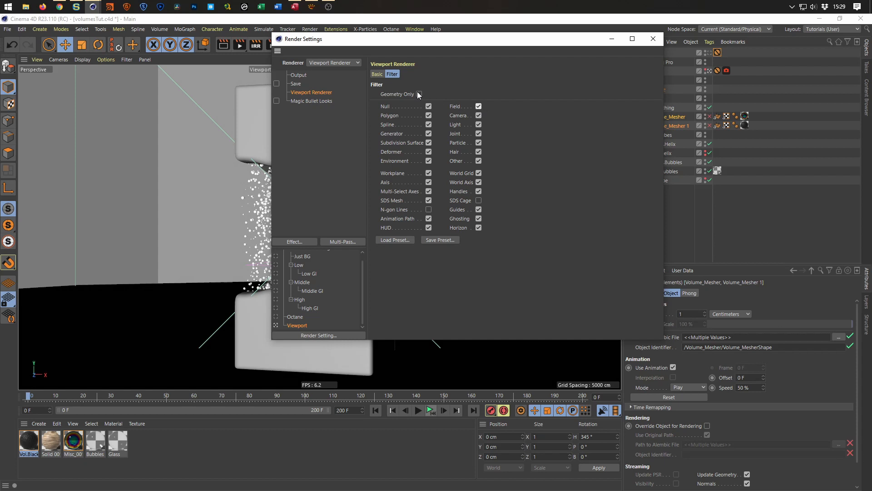
click(419, 94)
click(377, 74)
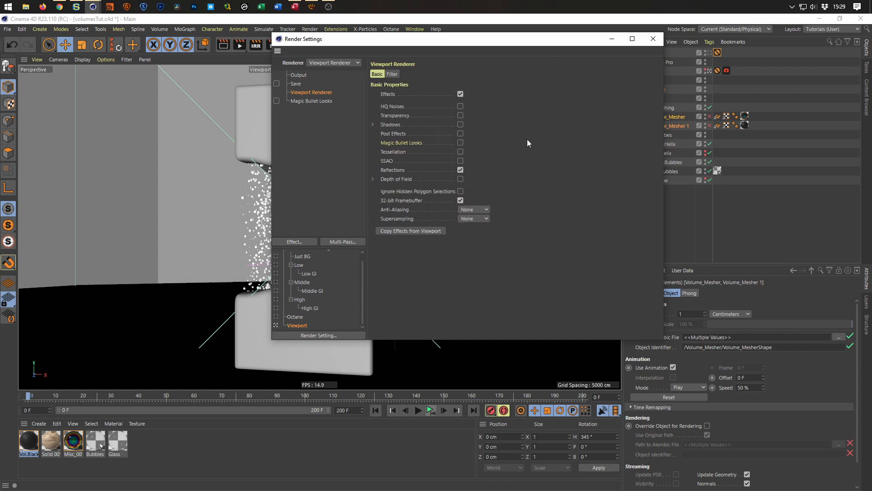
Save the project and render all frames to the Picture Viewer without an output file.
key(ctrl+s)
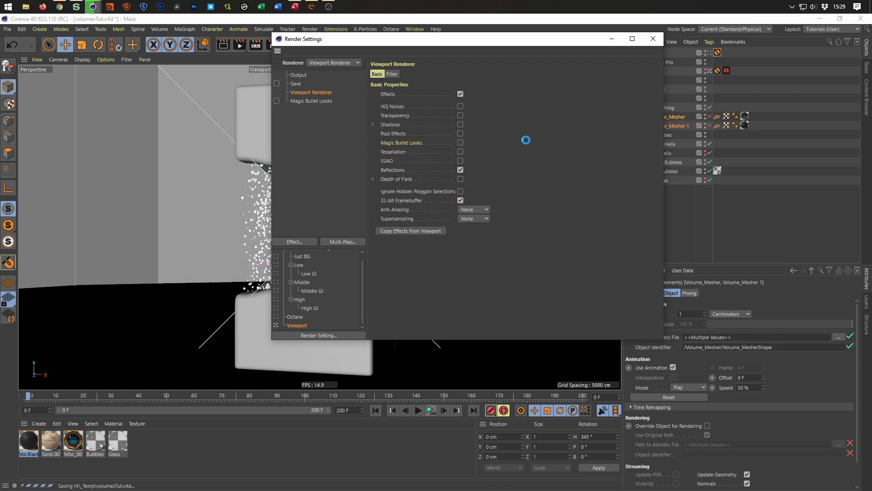
key(shift+r)
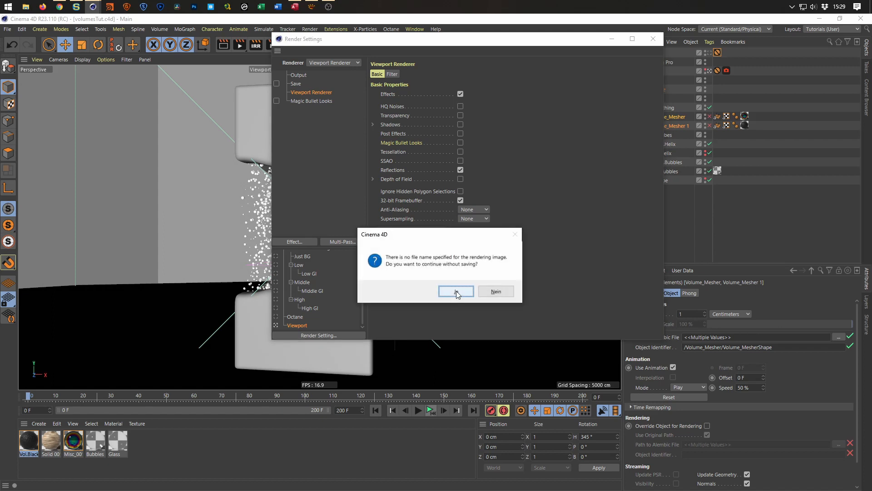
click(454, 291)
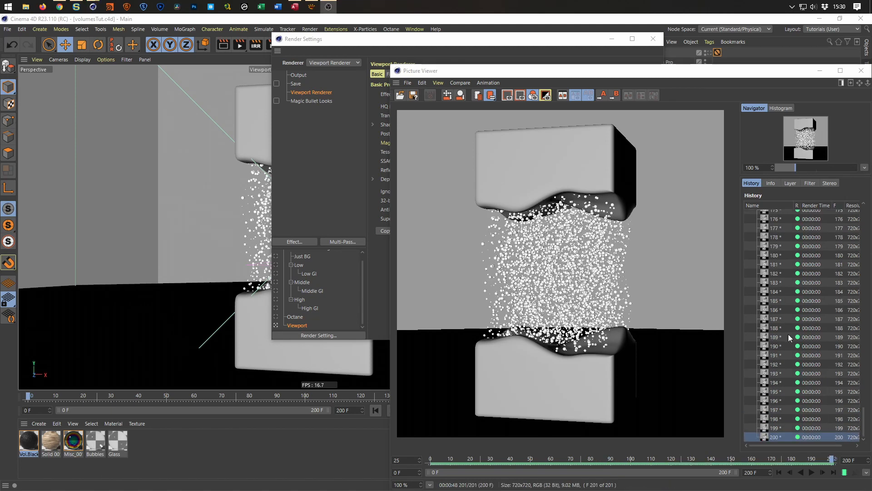
Play back the rendered bubble animation, then close the Picture Viewer and Render Settings windows.
click(812, 473)
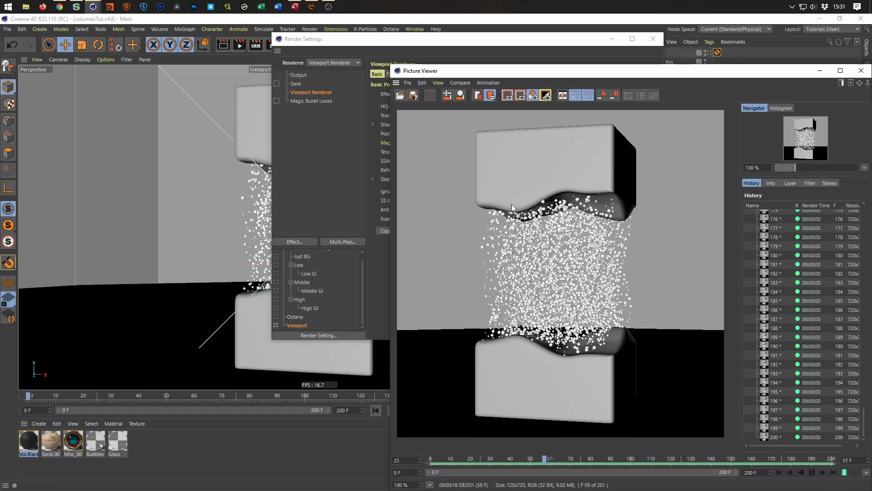
click(813, 473)
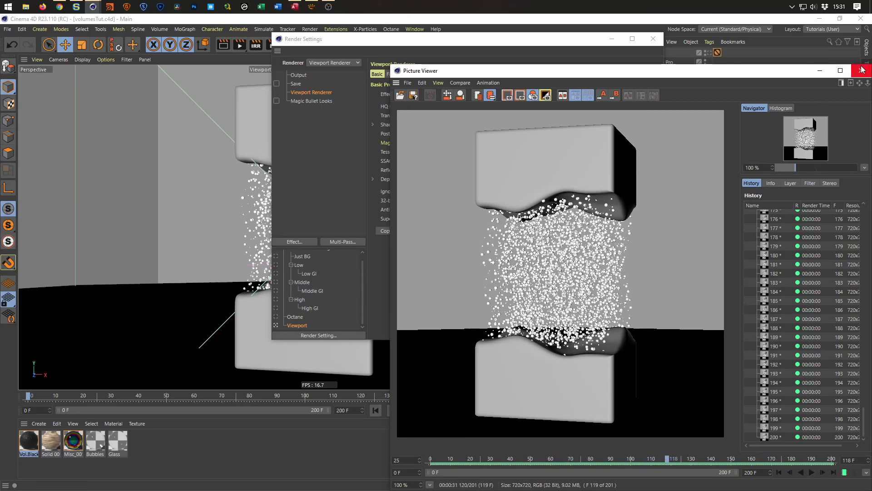
click(822, 255)
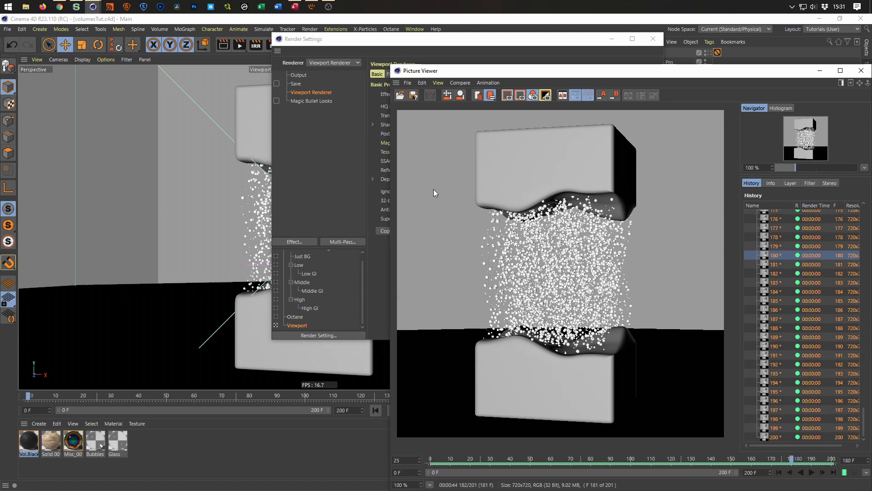
click(862, 71)
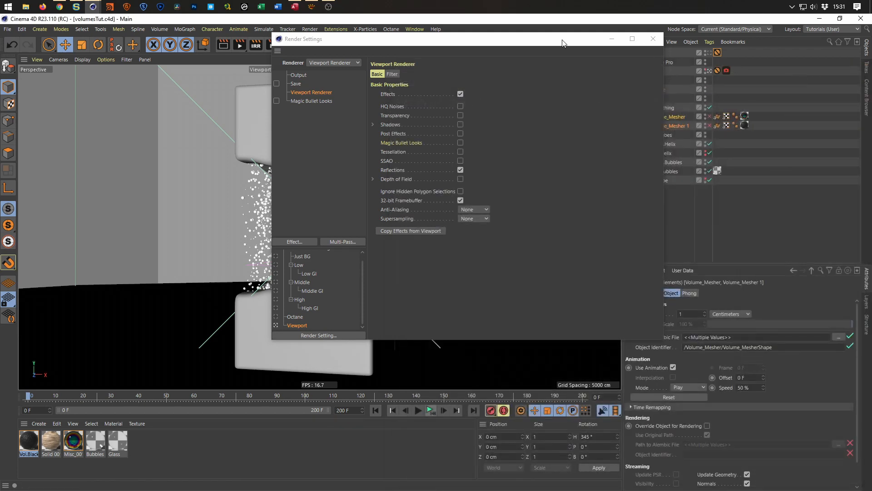
click(653, 39)
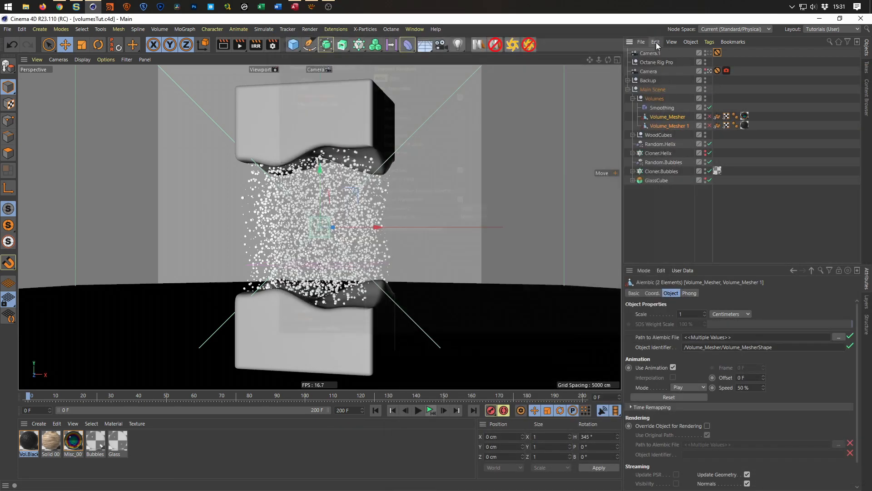
Disable Cloner.Bubbles and make Cloner.Helix visible in the viewport.
click(656, 154)
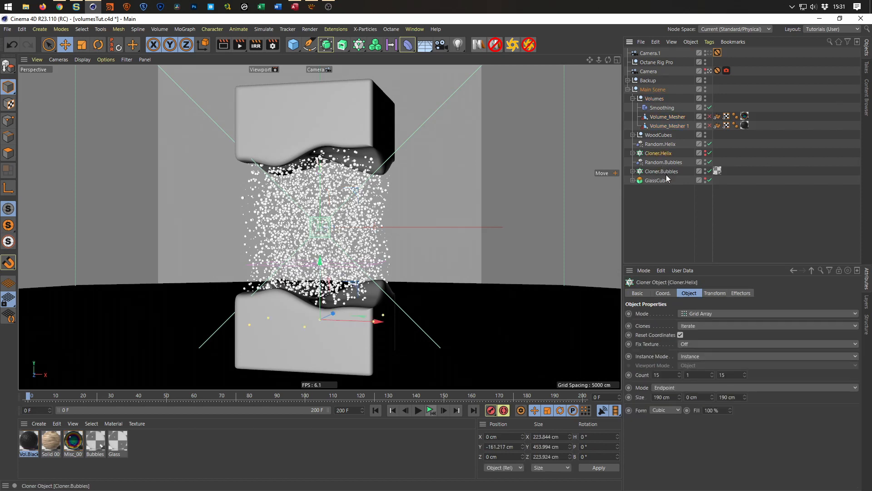
click(709, 180)
click(710, 172)
click(704, 152)
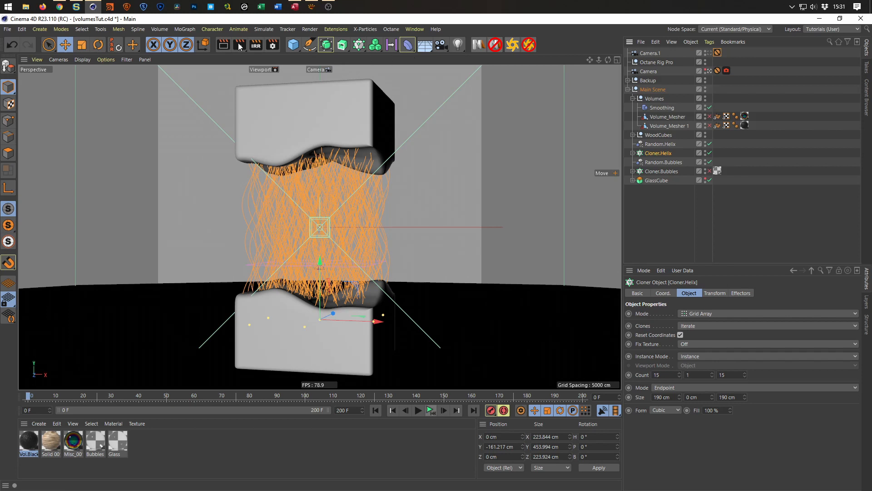
Add a Plain effector to Cloner.Helix and place it directly above that cloner in the hierarchy.
click(203, 29)
mouse_move(185, 29)
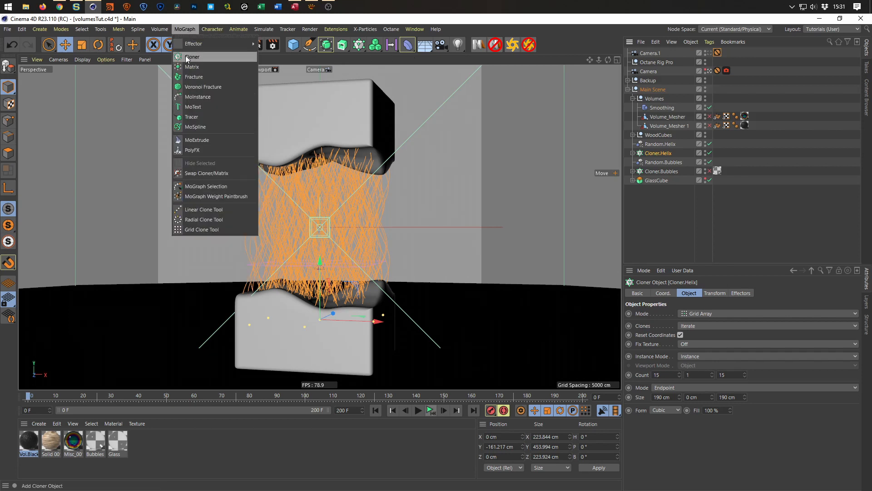
mouse_move(227, 42)
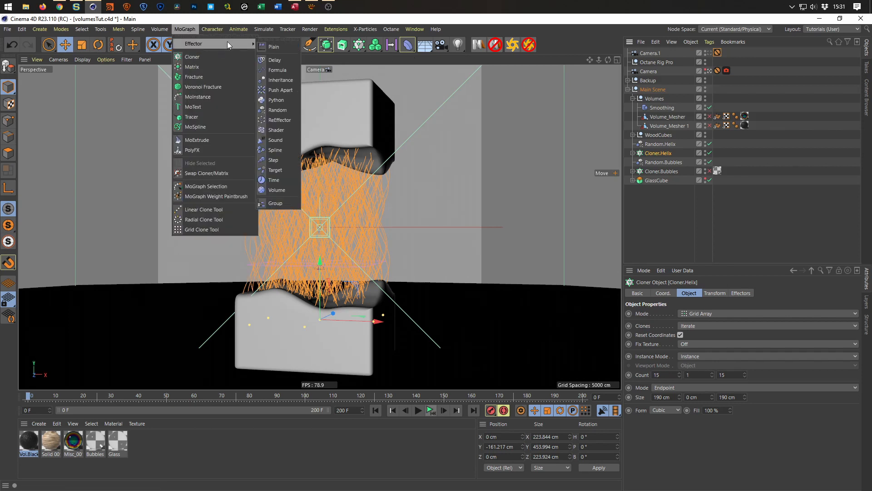
click(287, 48)
drag(648, 53, 657, 162)
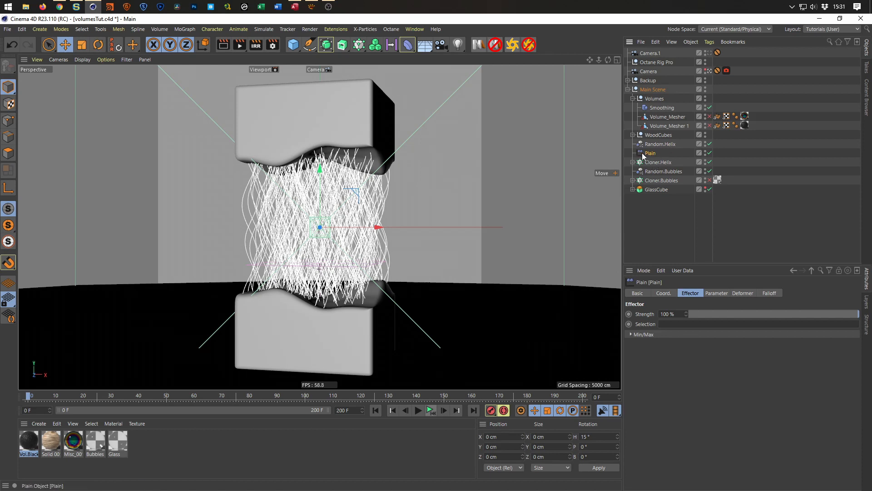
Rename the Plain effector as Plain.Helix.
double_click(652, 153)
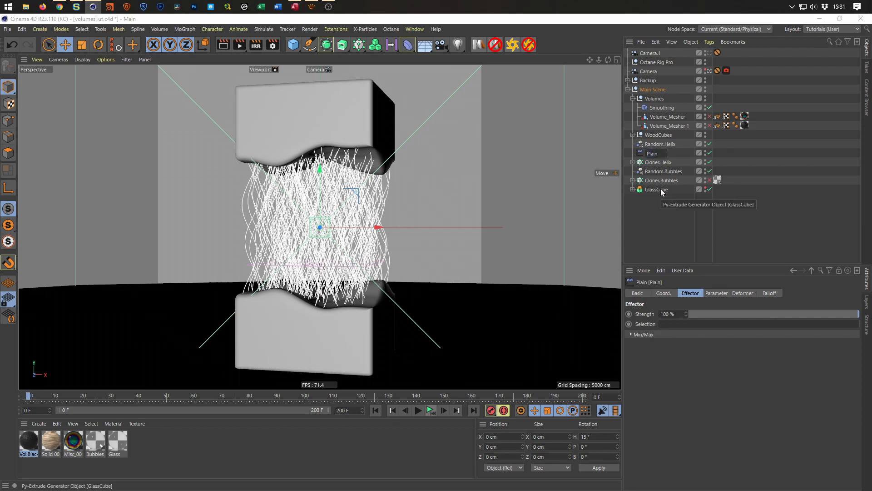
text(.Helix)
key(Return)
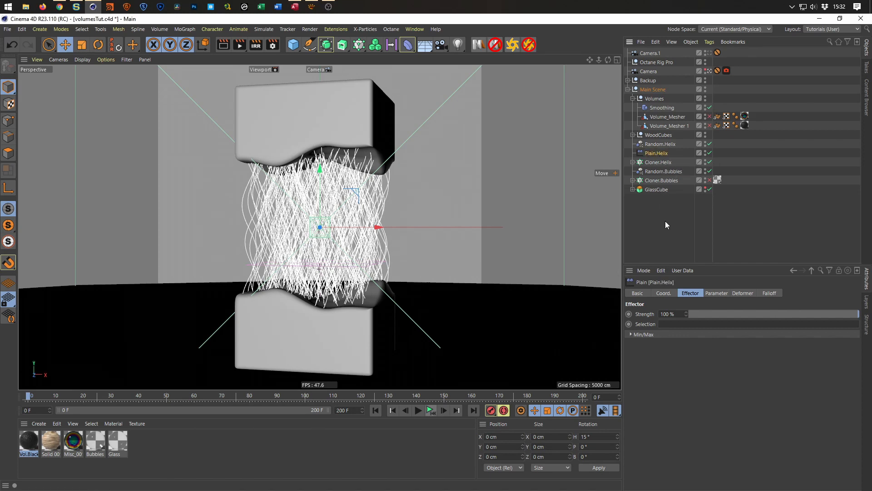
Have Plain.Helix affect rotation instead of position and raise its heading rotation R.H to about 254°.
click(715, 293)
click(746, 332)
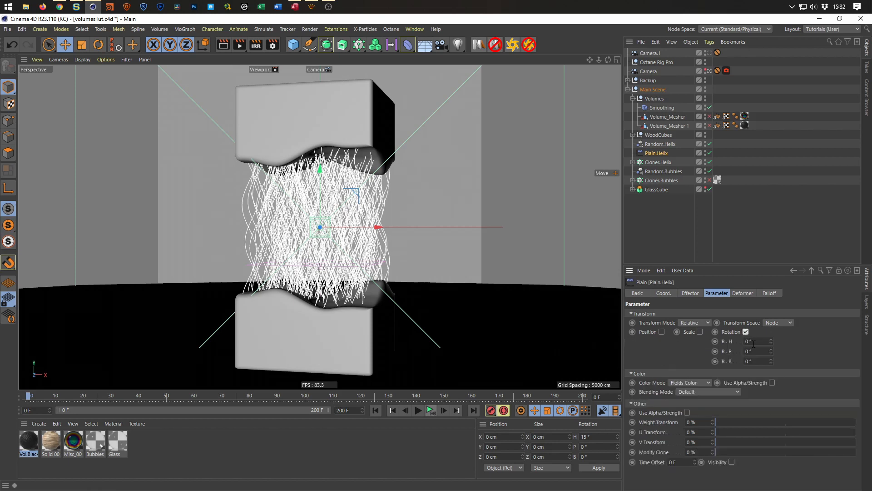
drag(772, 341, 772, 123)
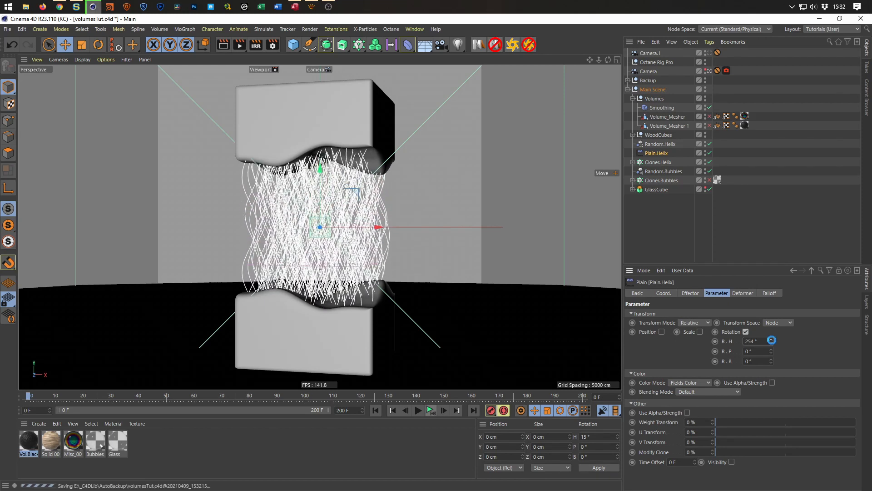
Keyframe Plain.Helix's heading rotation R.H at 0° on frame 0 and 360° on frame 200, and play the animation.
right_click(771, 342)
ctrl+click(716, 342)
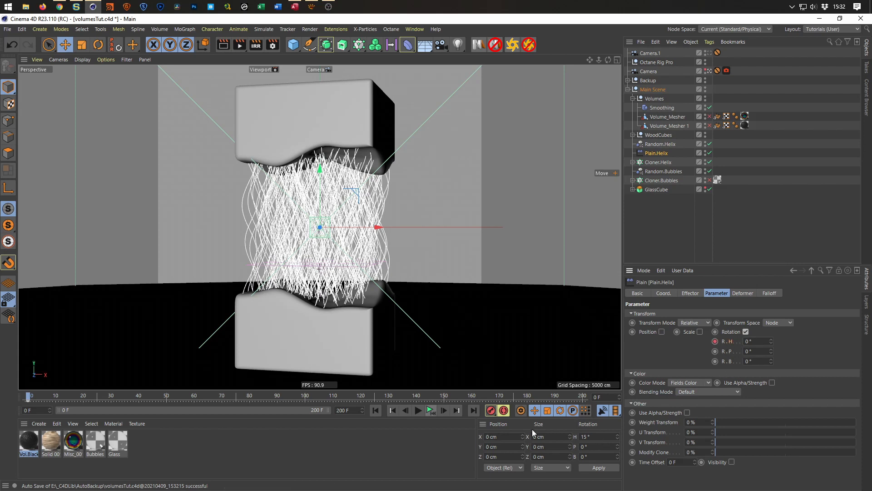
drag(603, 398, 574, 400)
text(360)
key(Return)
click(431, 412)
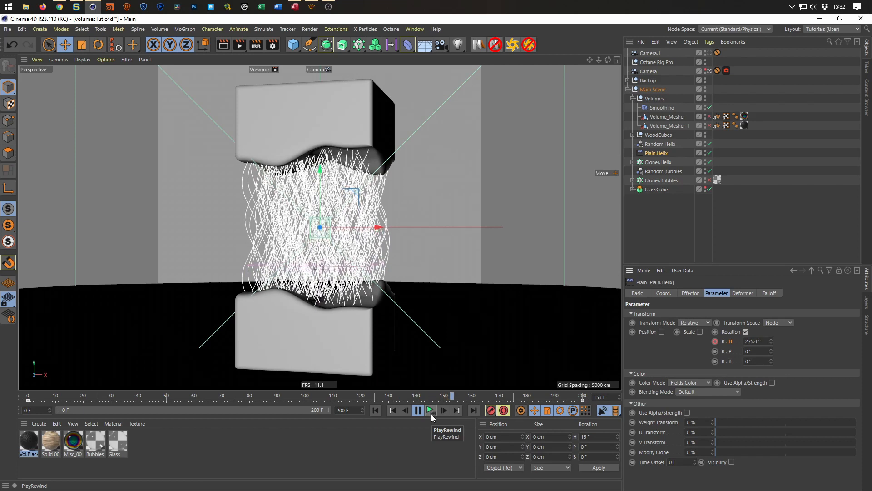
click(431, 414)
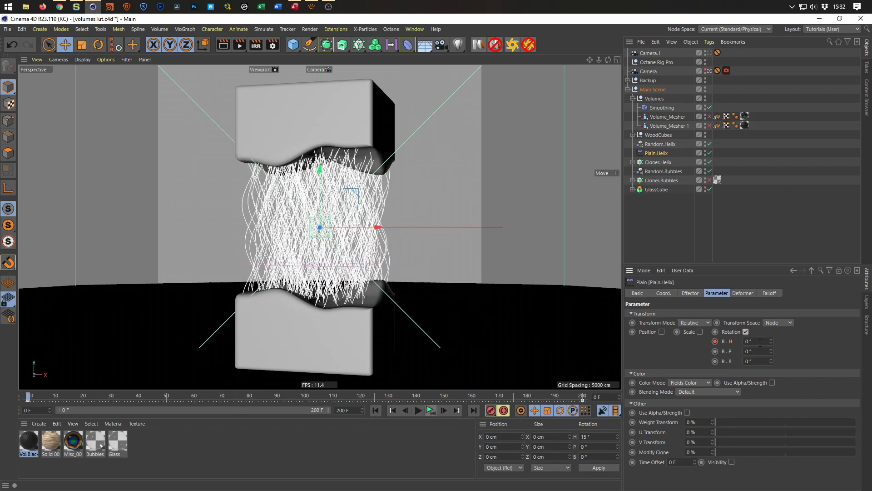
Reverse the helix spin by re-keying R.H at frame 200 with the negative of its 360° value, and play the animation.
drag(603, 399, 571, 405)
text(200)
key(Return)
click(430, 410)
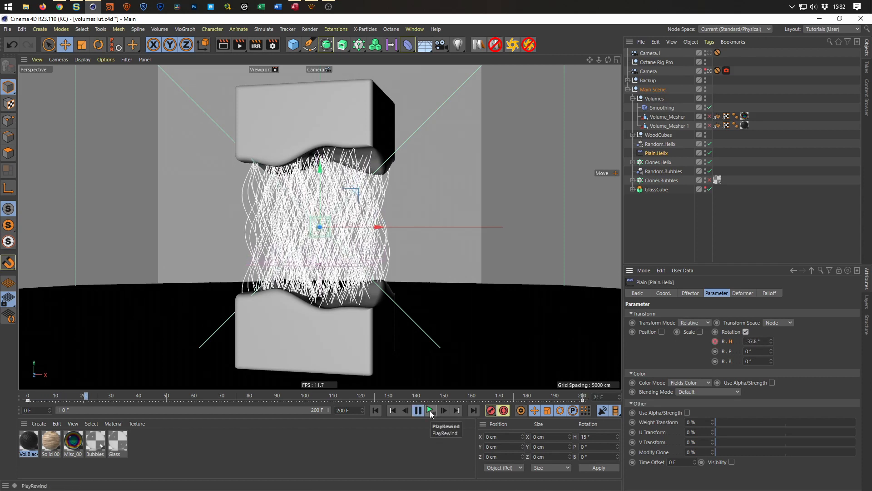
click(429, 411)
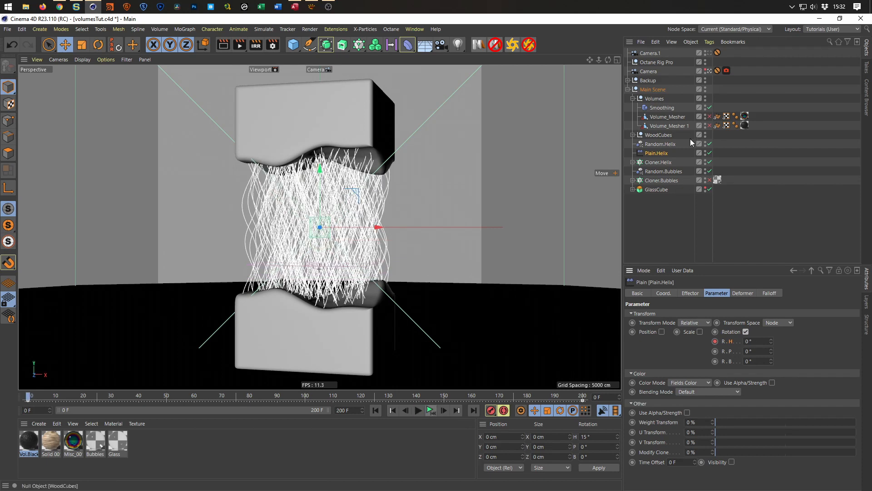
Hide Cloner.Helix in the viewport and re-enable Cloner.Bubbles to preview the bubbles' motion along the rotating helixes.
click(705, 162)
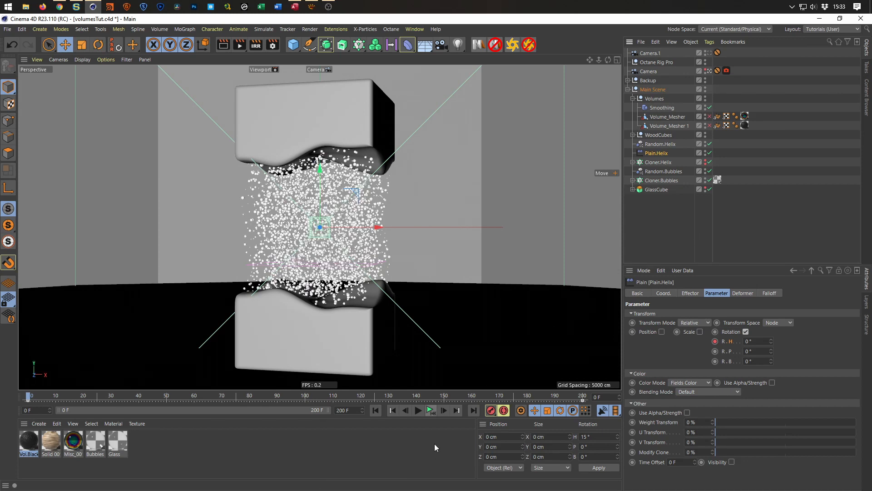
click(430, 411)
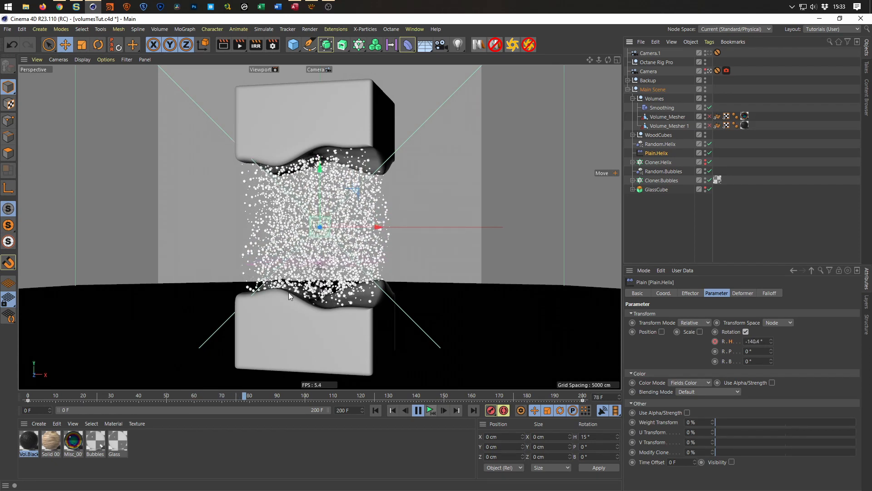
click(430, 411)
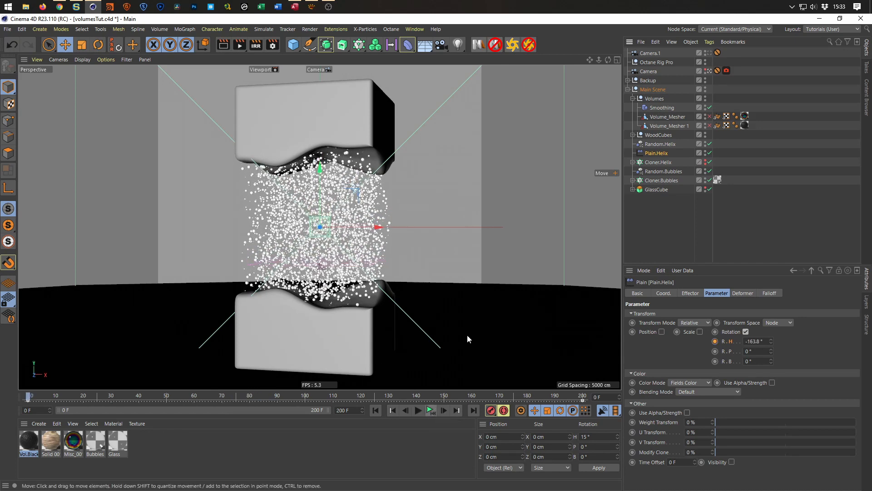
Save the scene and start a live render of it in the Octane Live Viewer.
key(ctrl+s)
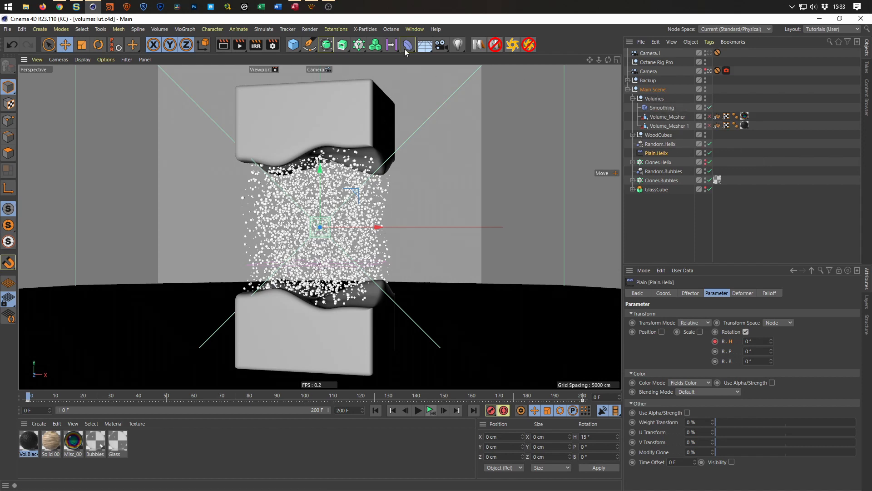
click(368, 28)
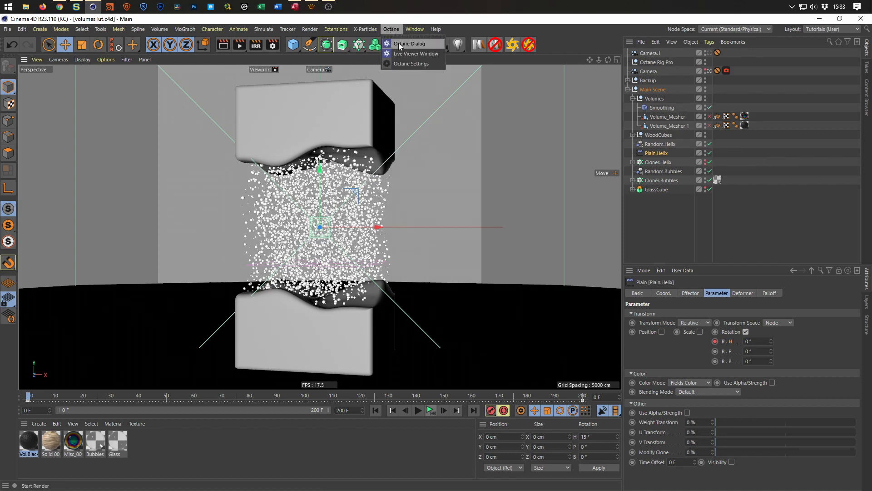
click(399, 43)
drag(311, 176, 335, 403)
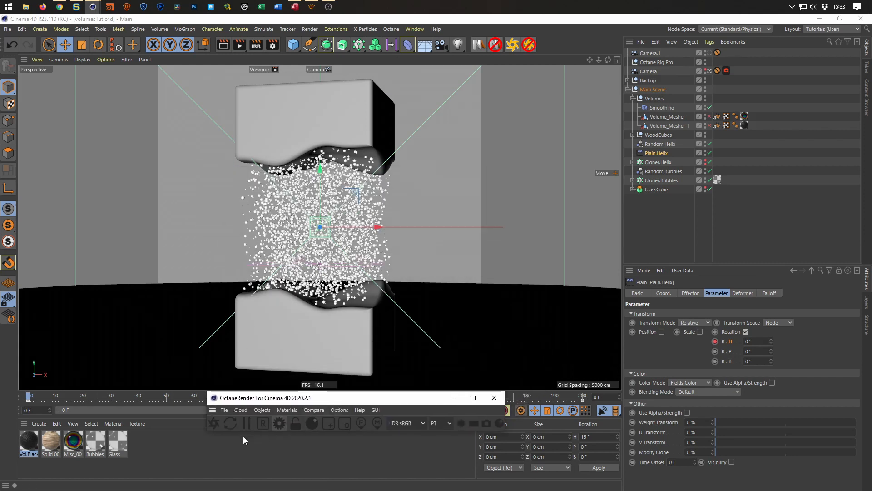
click(221, 424)
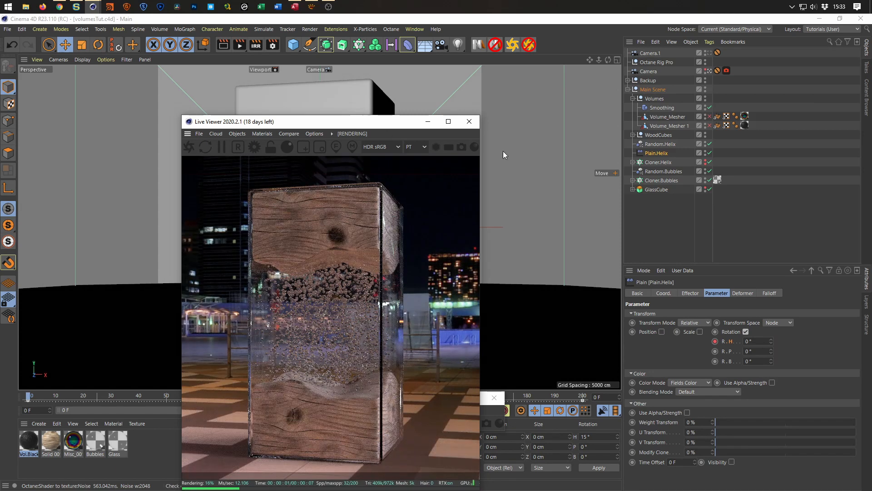
Re-enable both Volume Meshers and move the Live Viewer aside so the sphere can be compared with its render.
click(710, 116)
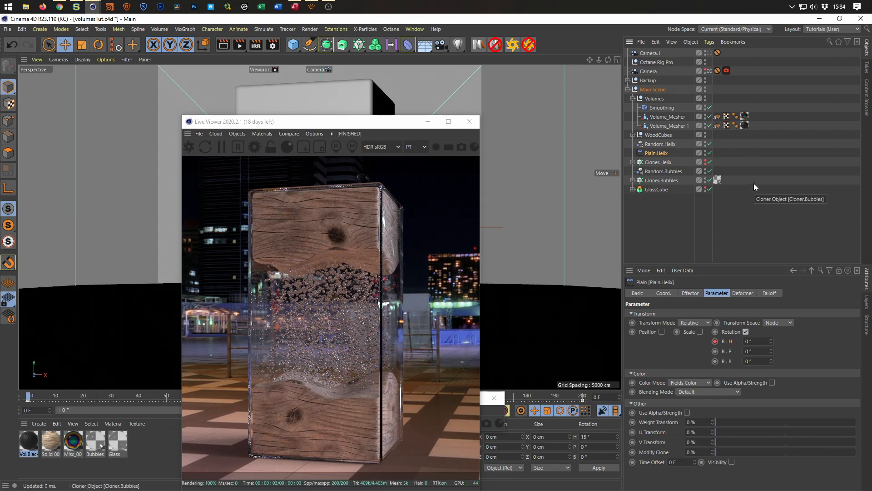
drag(396, 122, 694, 103)
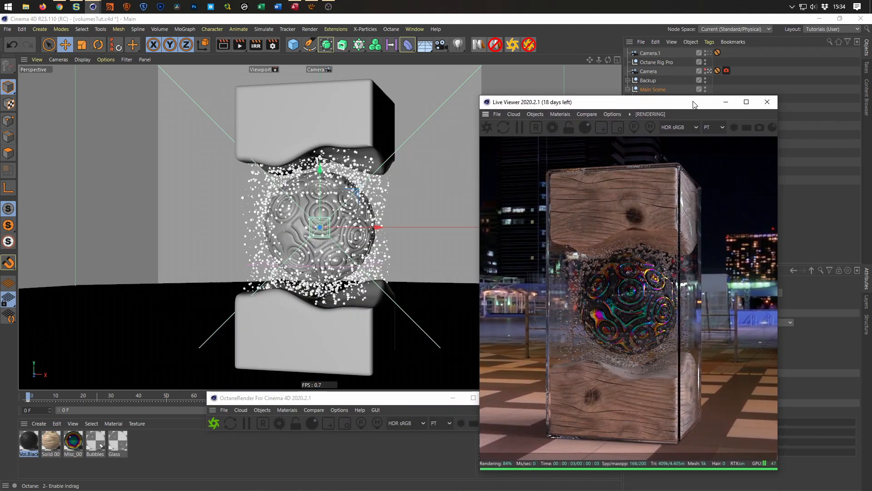